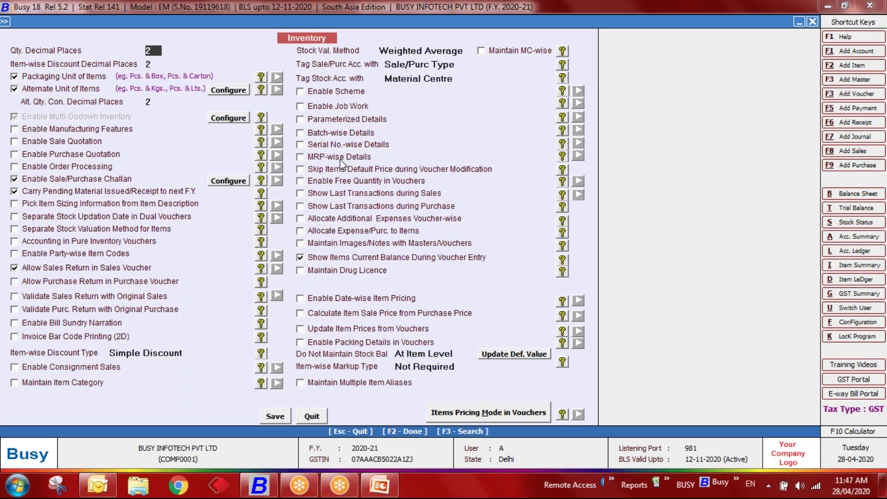
# Step: Enable Parameterized Details in the inventory options and set the number of parameters to 3
pyautogui.click(300, 119)
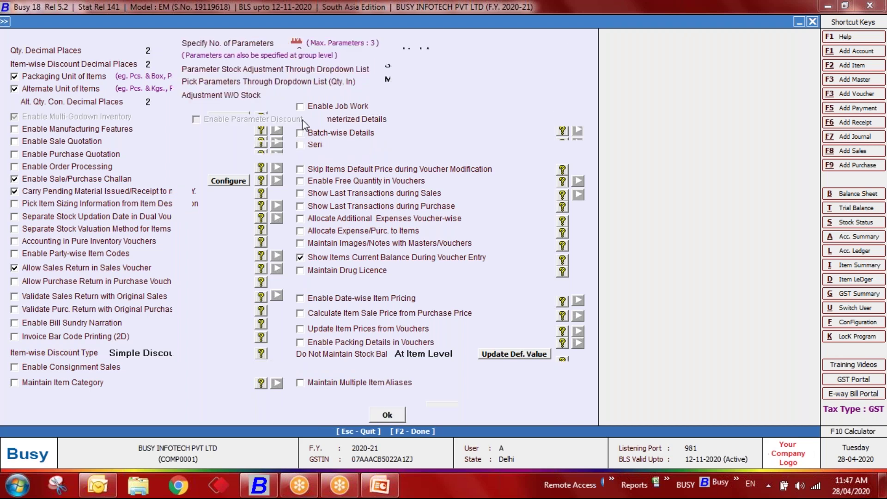
pyautogui.press('Escape')
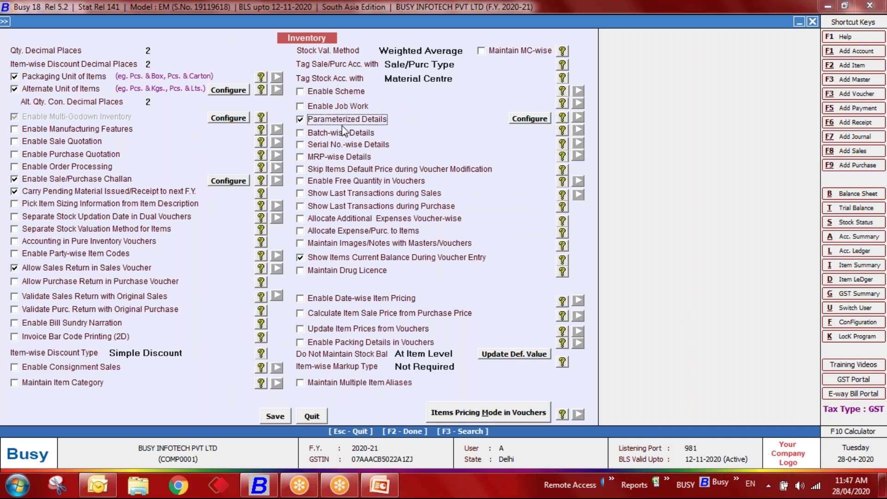
pyautogui.click(533, 121)
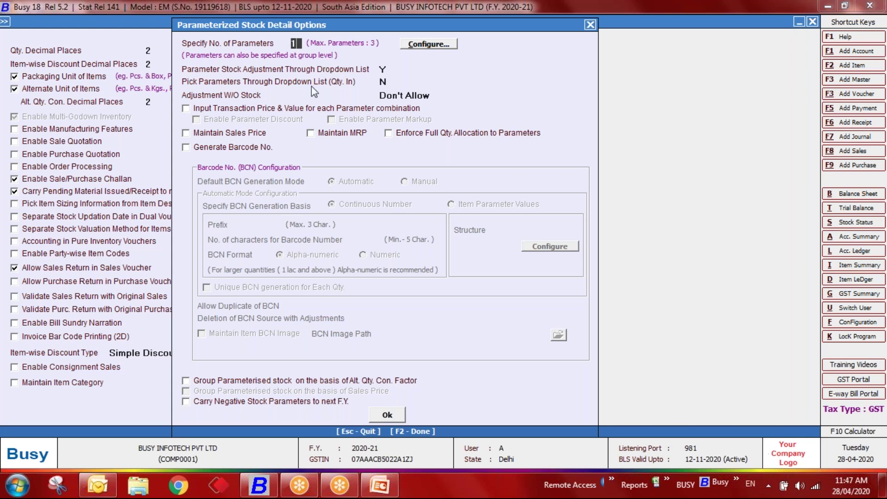
pyautogui.write('3')
pyautogui.press('Return')
# Step: Name the three stock parameters Size, Color and Brand in the parameter configuration
pyautogui.press('Return')
pyautogui.write('Size')
pyautogui.press('Return')
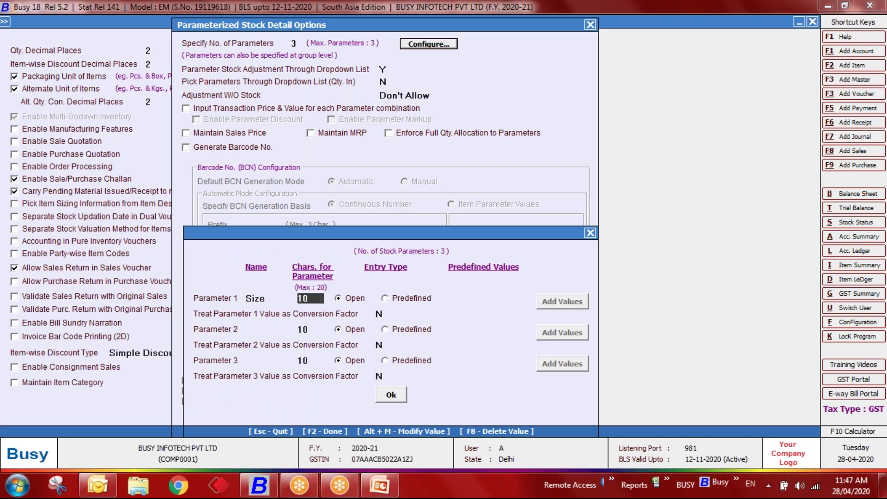
pyautogui.click(253, 327)
pyautogui.write('Coloe')
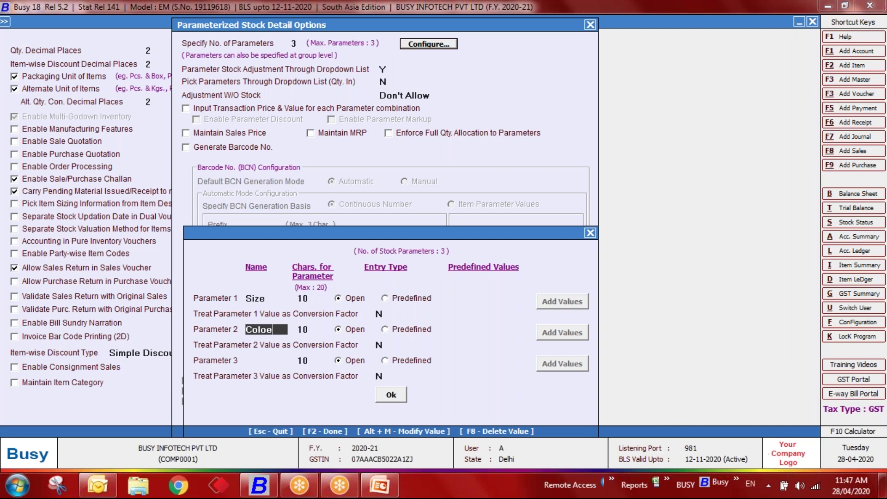
pyautogui.press('BackSpace')
pyautogui.write('r')
pyautogui.press('Return')
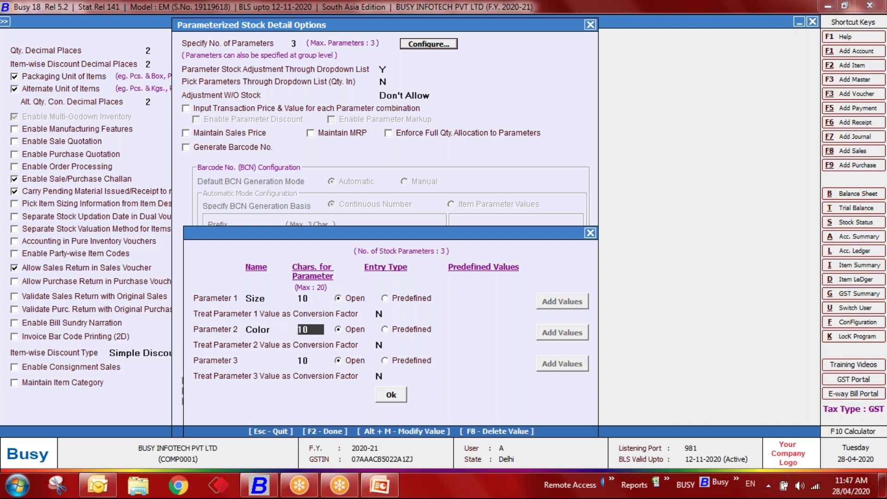
pyautogui.click(252, 363)
pyautogui.write('Brand')
pyautogui.press('Return')
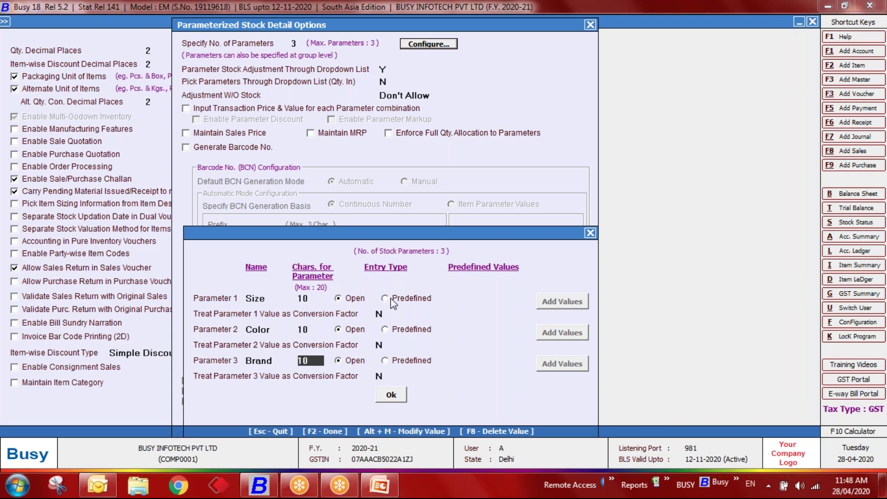
# Step: Make the Color parameter predefined and add White and Black as its values
pyautogui.click(388, 330)
pyautogui.click(551, 332)
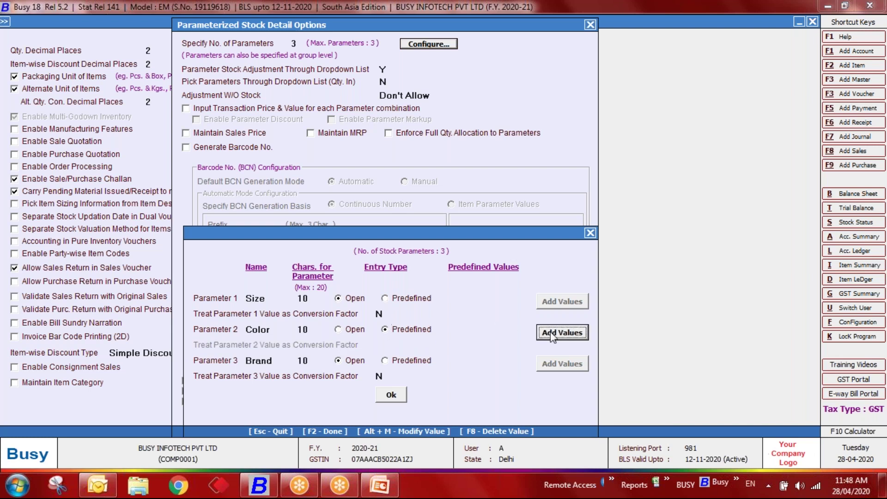
pyautogui.write('White')
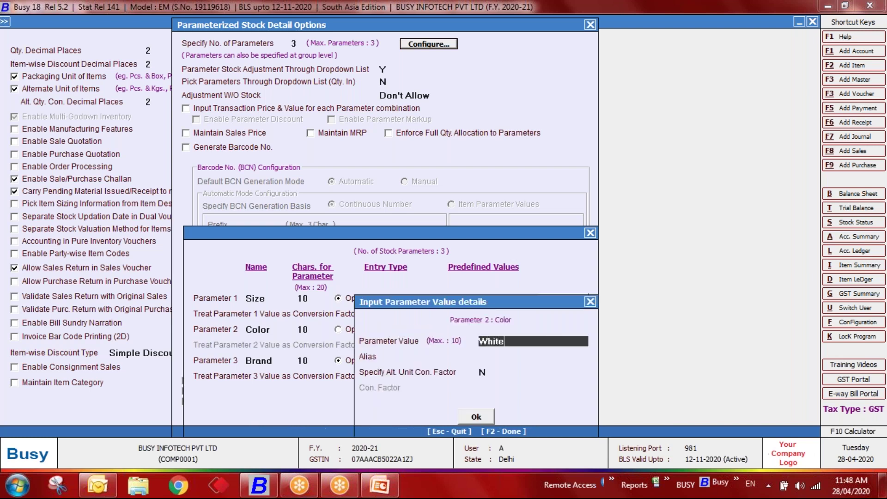
pyautogui.press('Return')
pyautogui.press('Return')
pyautogui.press('Return')
pyautogui.press('Return')
pyautogui.write('Black')
pyautogui.press('Return')
pyautogui.press('Return')
pyautogui.press('Return')
pyautogui.press('Return')
# Step: Add Blue and Green as further predefined values of the Color parameter
pyautogui.write('Blue')
pyautogui.press('Return')
pyautogui.press('Return')
pyautogui.press('Return')
pyautogui.press('Return')
pyautogui.write('Green')
pyautogui.press('Return')
pyautogui.press('Return')
pyautogui.press('Return')
pyautogui.press('Return')
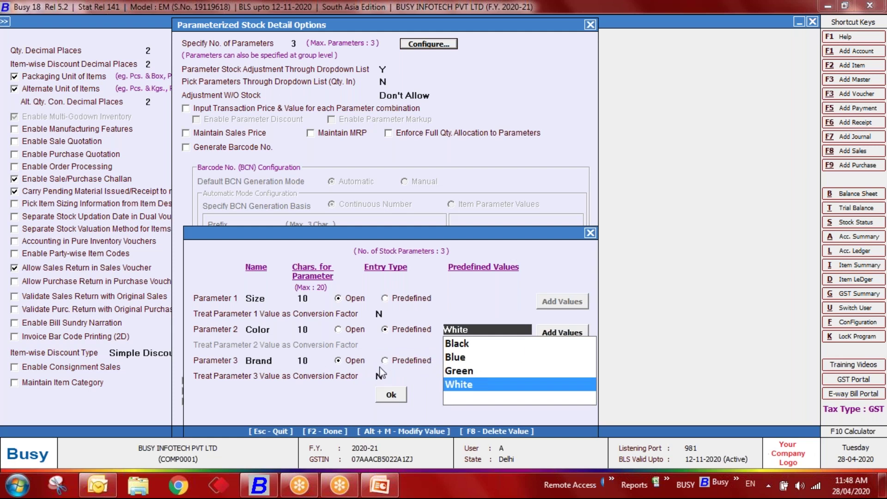
# Step: Make the Brand parameter predefined and add Reebok as its first value
pyautogui.click(411, 365)
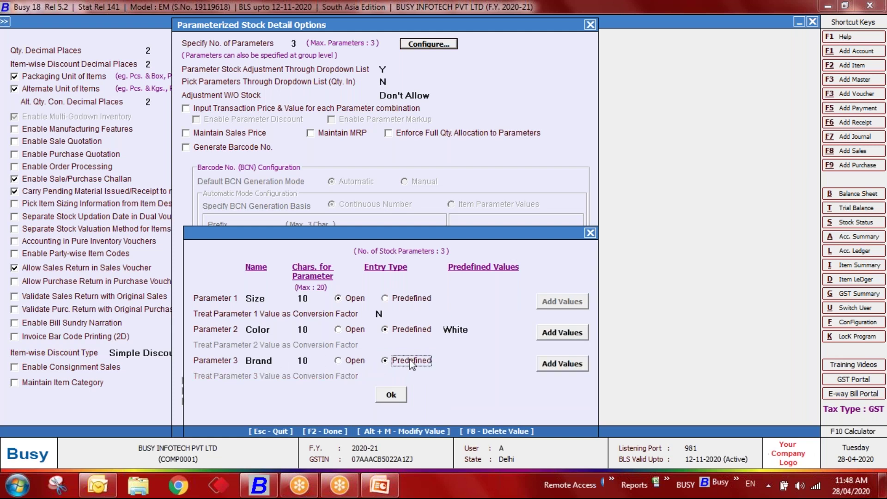
pyautogui.click(554, 365)
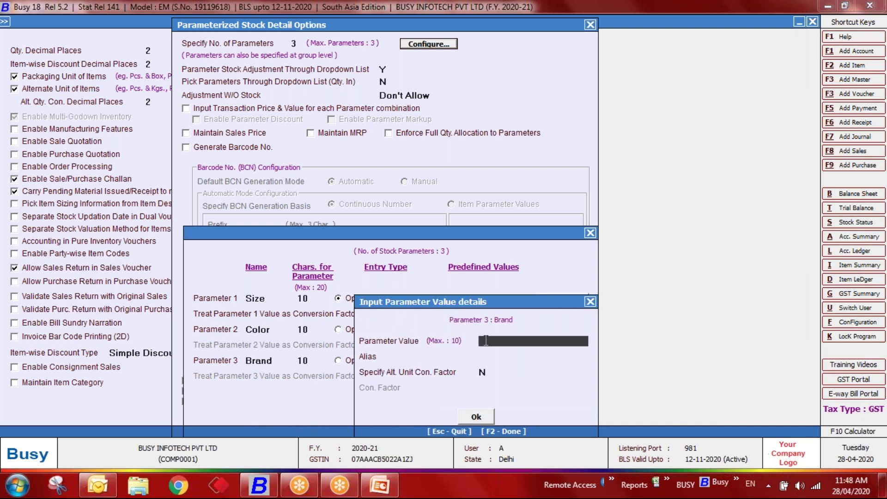
pyautogui.write('Reebok')
pyautogui.press('Return')
pyautogui.press('Return')
pyautogui.press('Return')
pyautogui.press('Return')
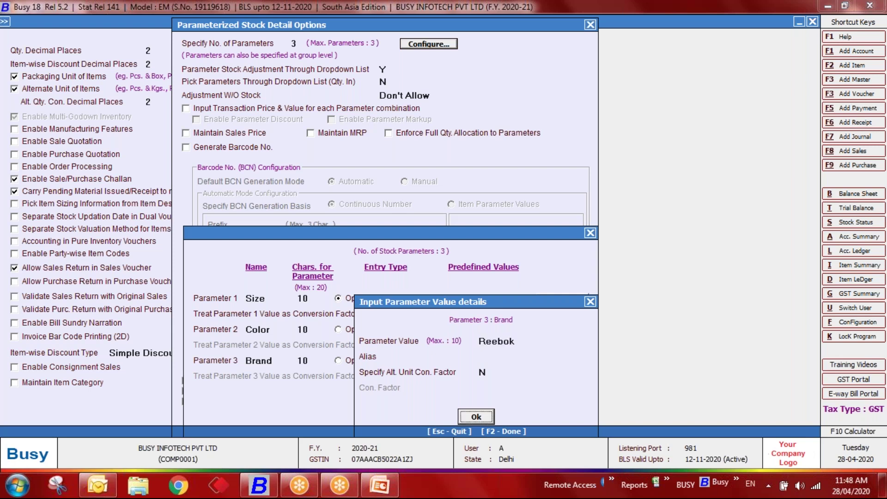
# Step: Add Nike and Puma as further predefined Brand values and accept the parameter configuration
pyautogui.write('Nike')
pyautogui.press('Return')
pyautogui.press('Return')
pyautogui.press('Return')
pyautogui.press('Return')
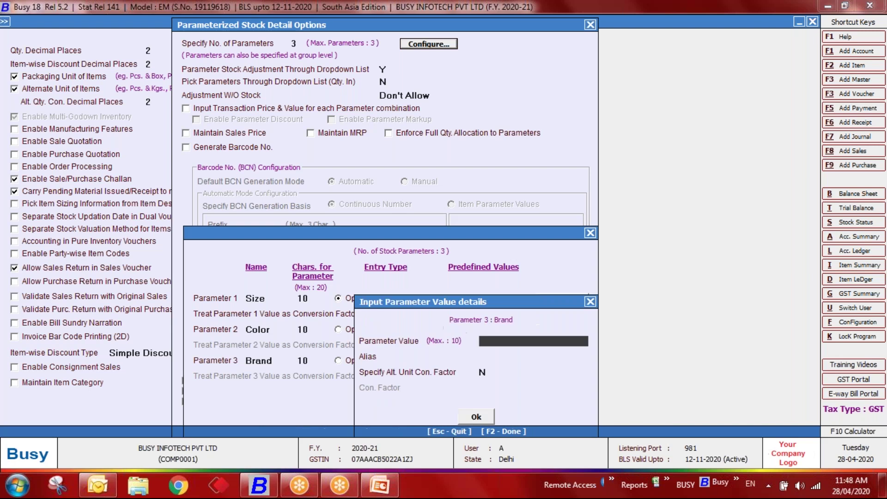
pyautogui.write('Puma')
pyautogui.press('Return')
pyautogui.press('Return')
pyautogui.press('Return')
pyautogui.press('Return')
pyautogui.press('Escape')
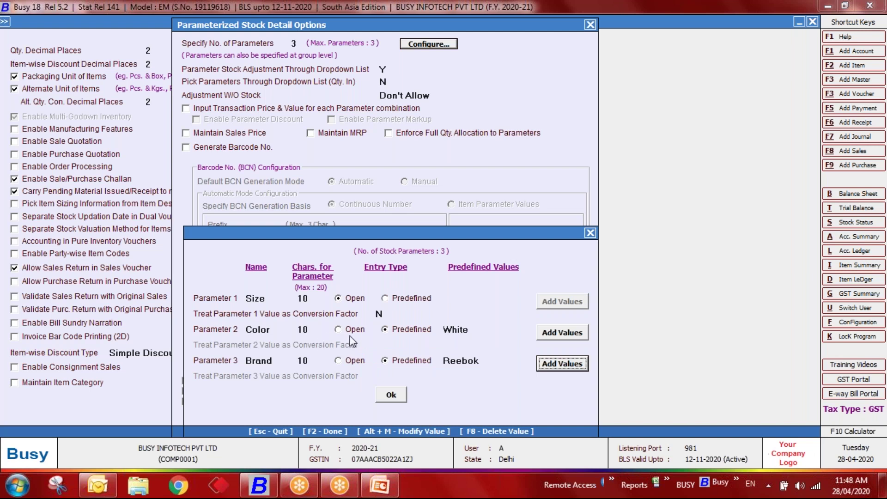
pyautogui.click(400, 399)
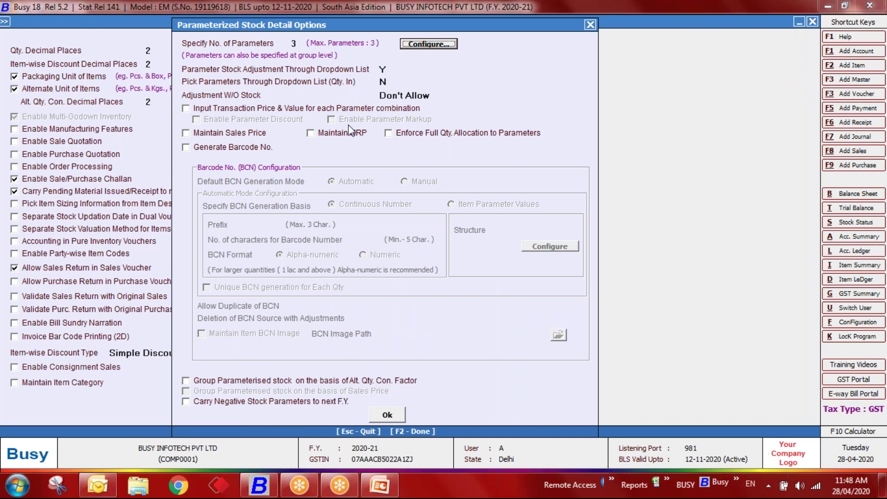
# Step: Enable transaction price and value input per parameter combination, Maintain Sales Price and Maintain MRP, and save the inventory options
pyautogui.click(237, 109)
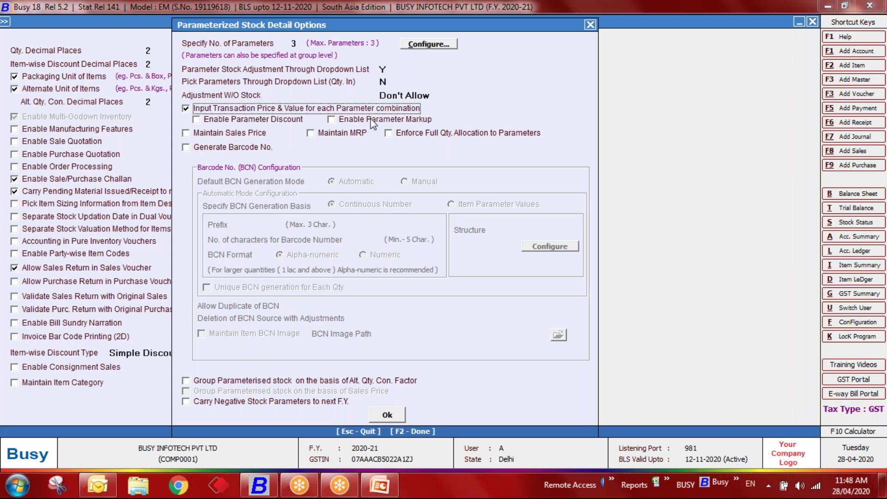
pyautogui.click(236, 137)
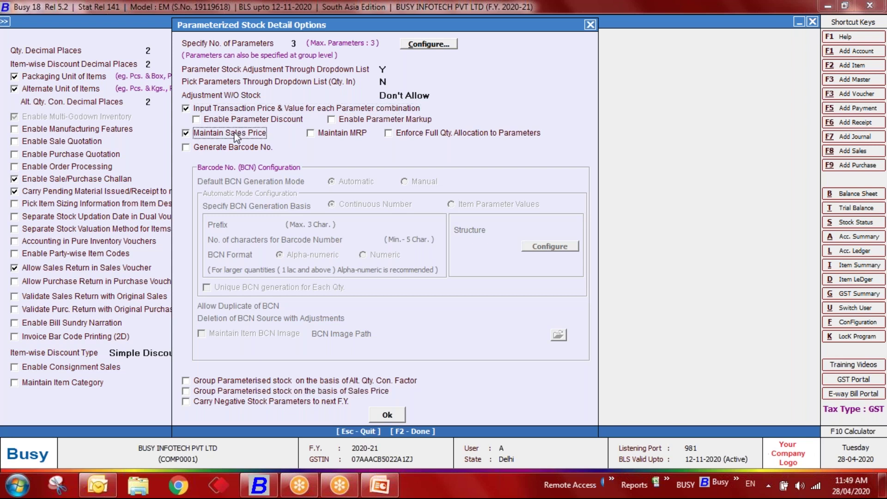
pyautogui.click(327, 138)
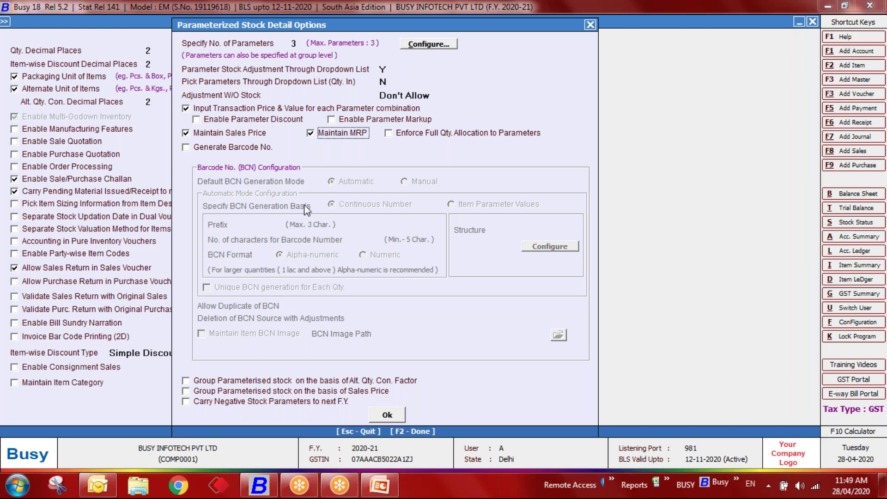
pyautogui.click(387, 414)
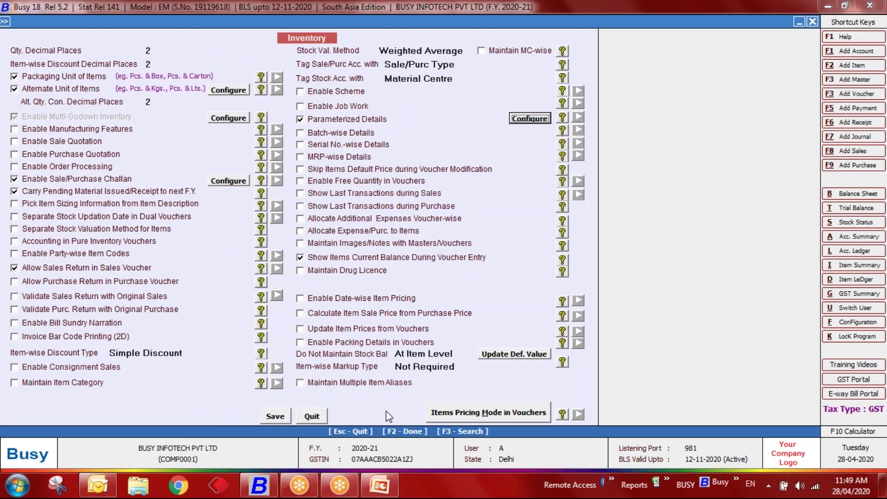
pyautogui.click(276, 416)
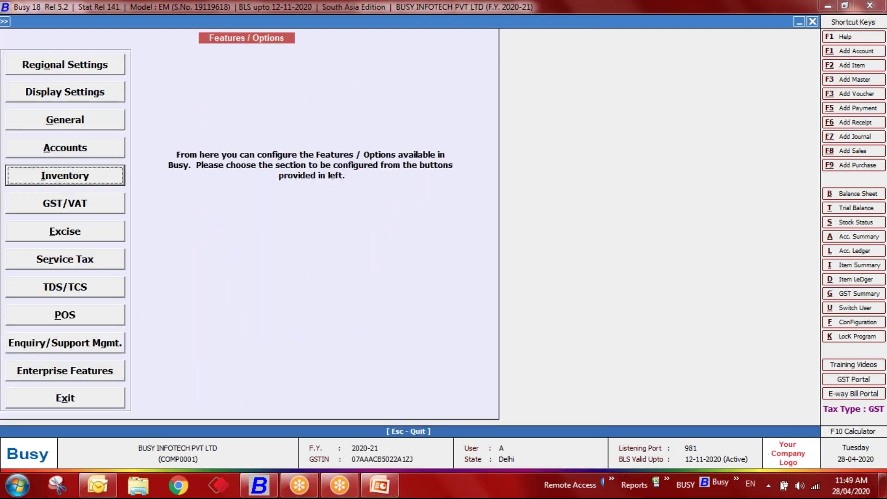
# Step: Start a new item master named Shoes and assign it to the General group
pyautogui.press('Escape')
pyautogui.press('Escape')
pyautogui.press('Up')
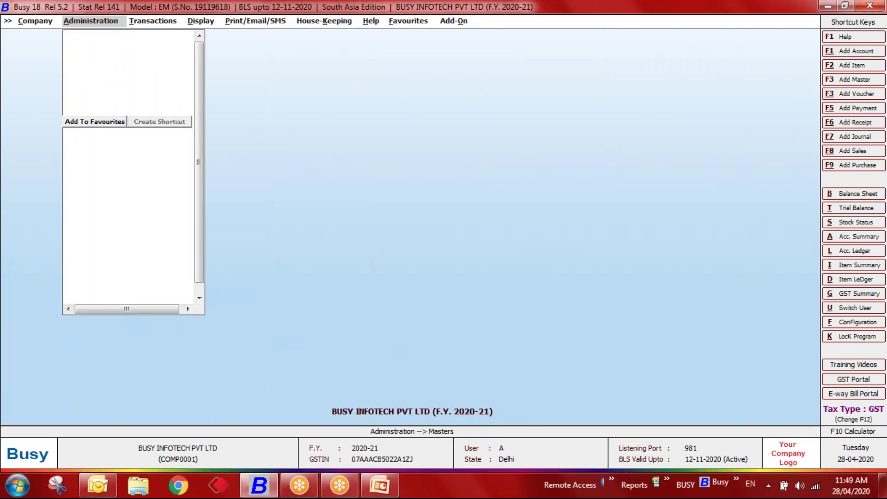
pyautogui.press('Down')
pyautogui.press('Down')
pyautogui.press('Return')
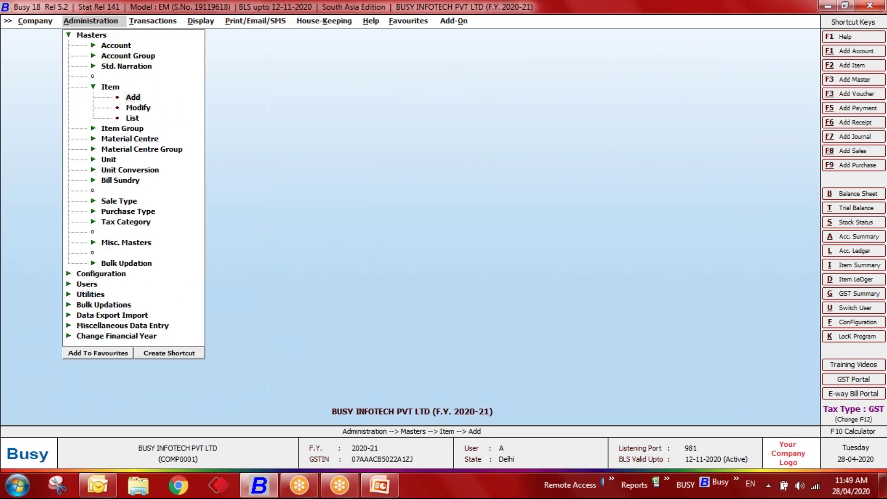
pyautogui.press('Return')
pyautogui.write('Shoes')
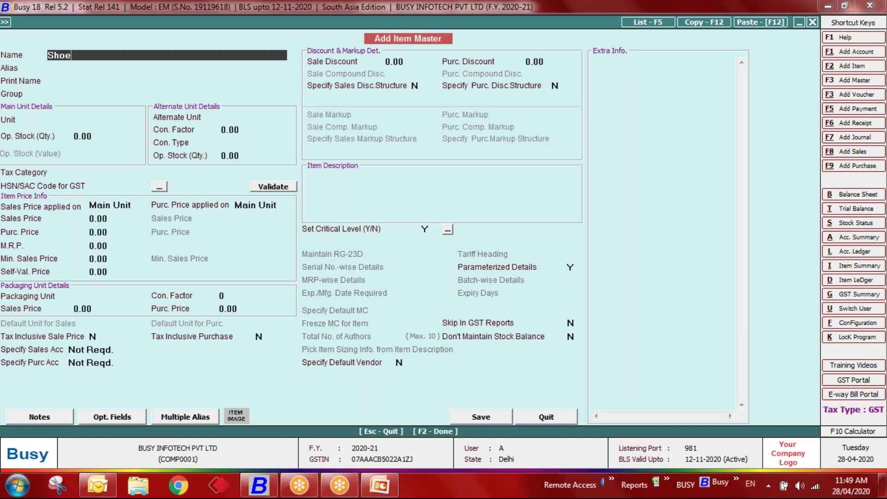
pyautogui.press('Return')
pyautogui.press('Return')
pyautogui.press('Return')
pyautogui.press('Down')
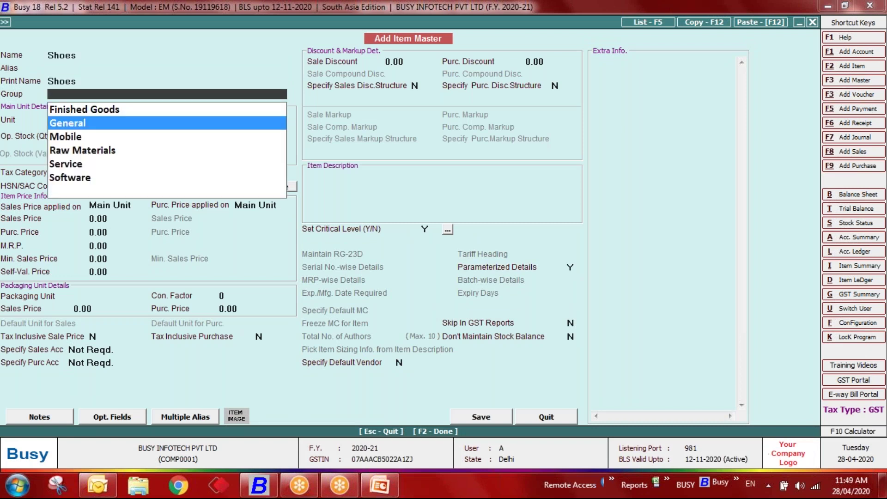
pyautogui.press('Return')
# Step: Set the Shoes item's main unit to Pcs. and its tax category to GST 5%
pyautogui.write('pcs')
pyautogui.press('Return')
pyautogui.press('Return')
pyautogui.press('Return')
pyautogui.press('Down')
pyautogui.press('Down')
pyautogui.press('Down')
pyautogui.press('Down')
pyautogui.press('Down')
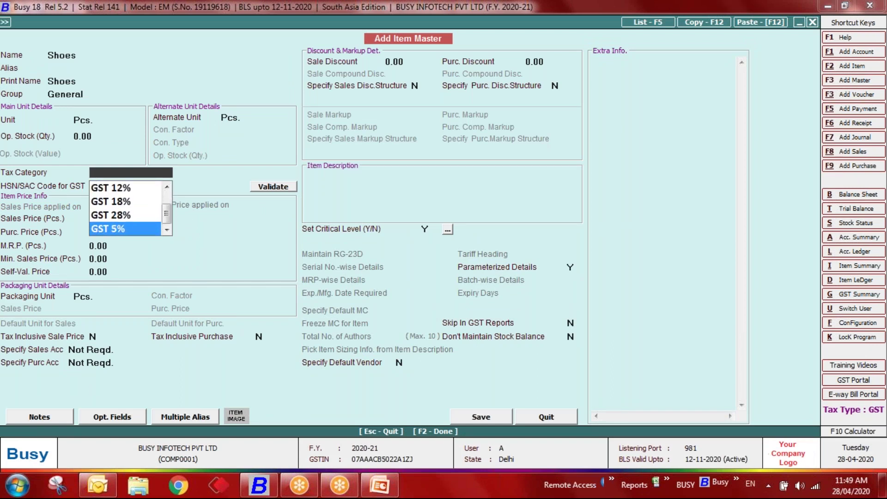
pyautogui.press('Return')
# Step: Enter 1111 as the Shoes item's HSN/SAC code and save the item with Parameterized Details kept at Y
pyautogui.write('1111')
pyautogui.press('Return')
pyautogui.press('Return')
pyautogui.press('Return')
pyautogui.press('Return')
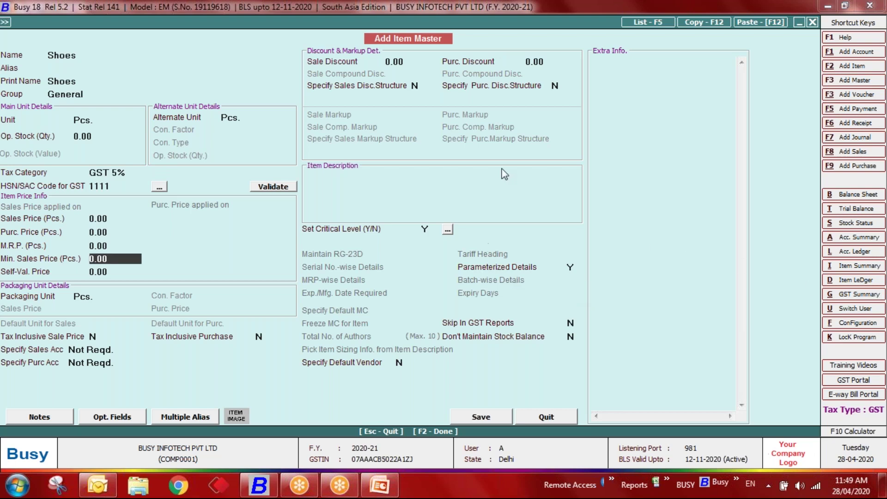
pyautogui.click(571, 268)
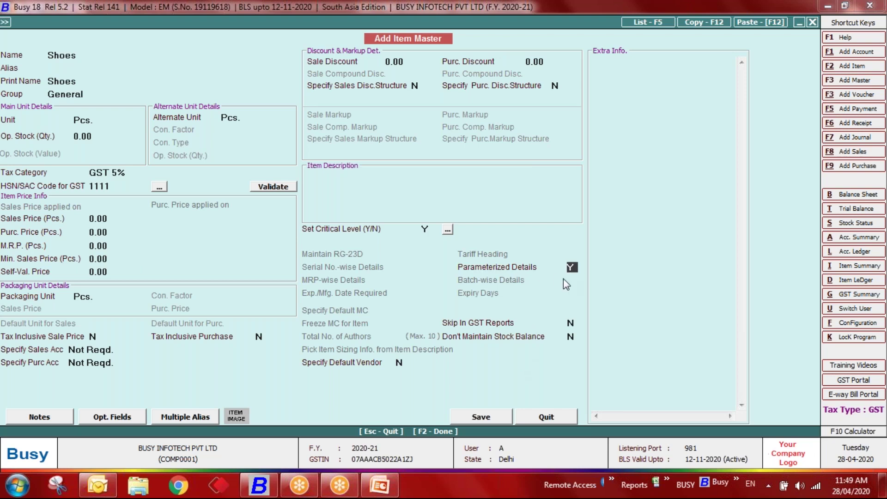
pyautogui.click(480, 417)
pyautogui.press('Escape')
pyautogui.press('Escape')
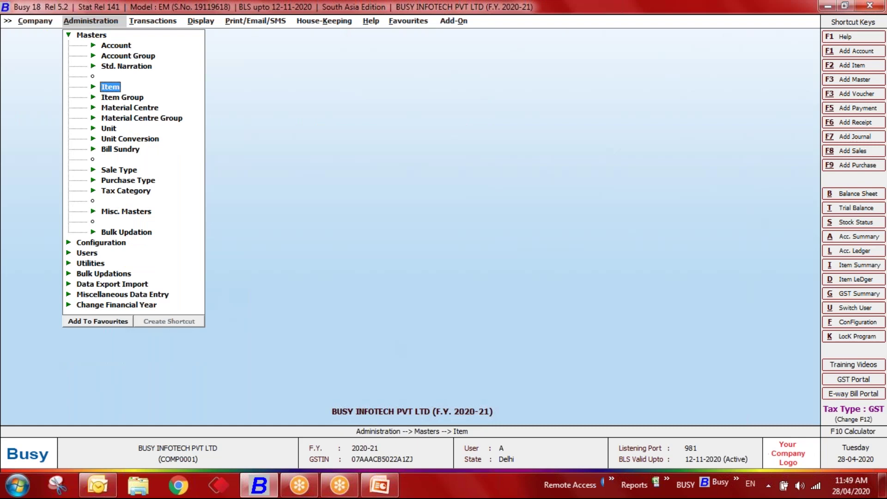
# Step: Start a new purchase voucher in the Main series with voucher number 101
pyautogui.press('Right')
pyautogui.press('Down')
pyautogui.press('Return')
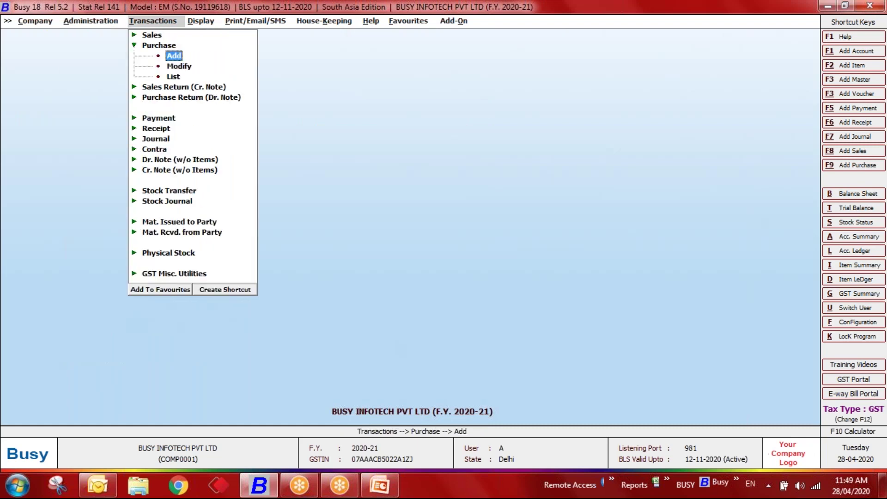
pyautogui.press('Return')
pyautogui.press('Return')
pyautogui.press('Return')
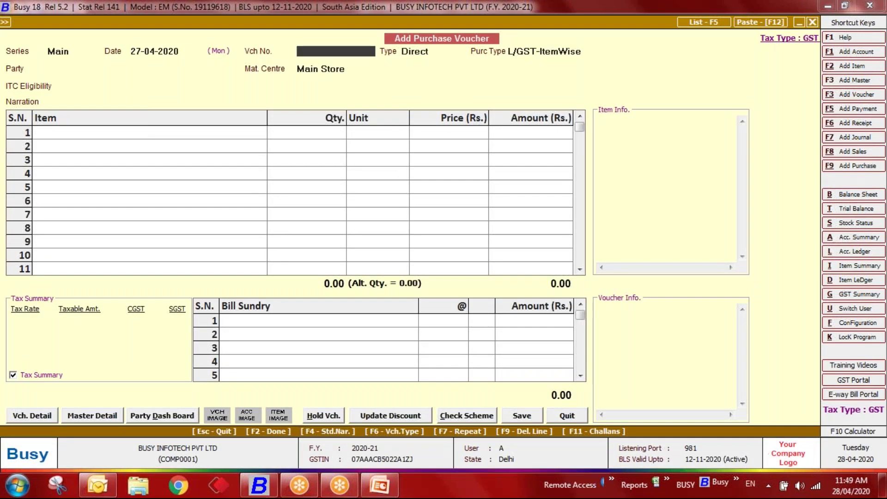
pyautogui.write('101')
pyautogui.press('Return')
pyautogui.press('Return')
pyautogui.press('Return')
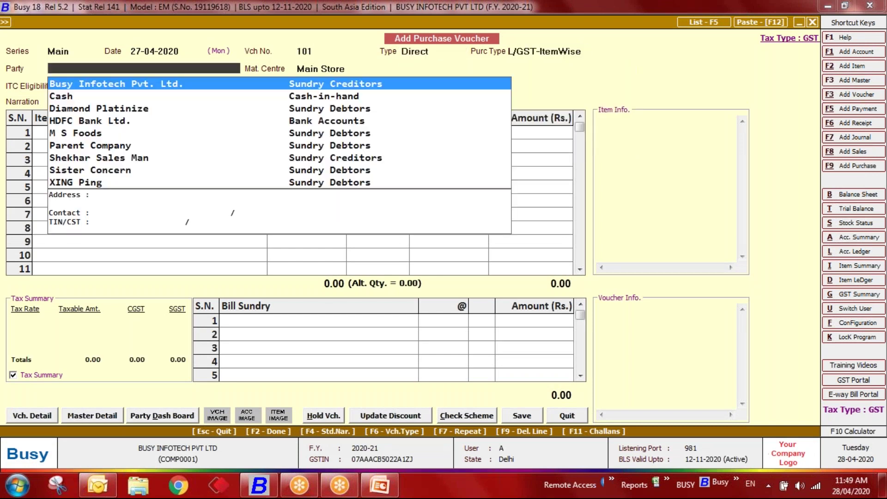
# Step: Select Diamond Platinize as the voucher's party and accept Input Goods/Services as the ITC eligibility
pyautogui.press('Down')
pyautogui.press('Down')
pyautogui.press('Down')
pyautogui.press('Up')
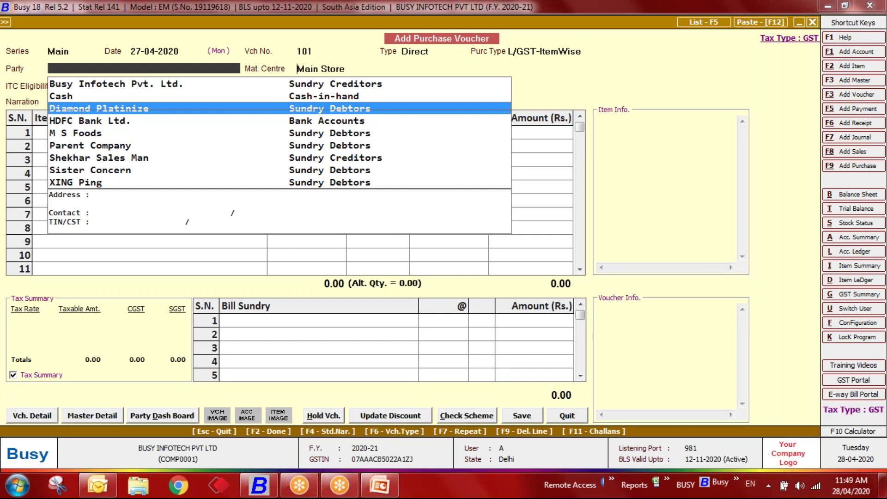
pyautogui.press('Return')
pyautogui.press('Return')
pyautogui.press('Return')
pyautogui.press('Return')
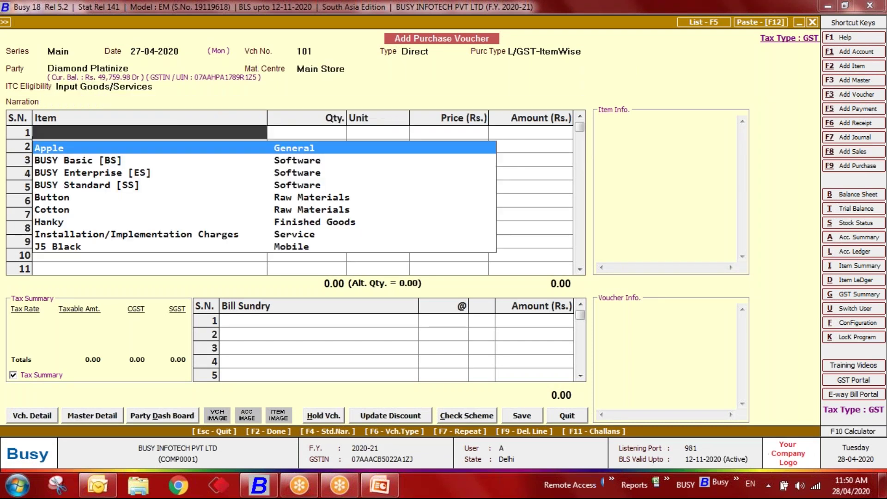
# Step: Add the Shoes item to the purchase voucher with quantity 10 Pcs. and open its parameterized stock details
pyautogui.write('shoes')
pyautogui.press('Return')
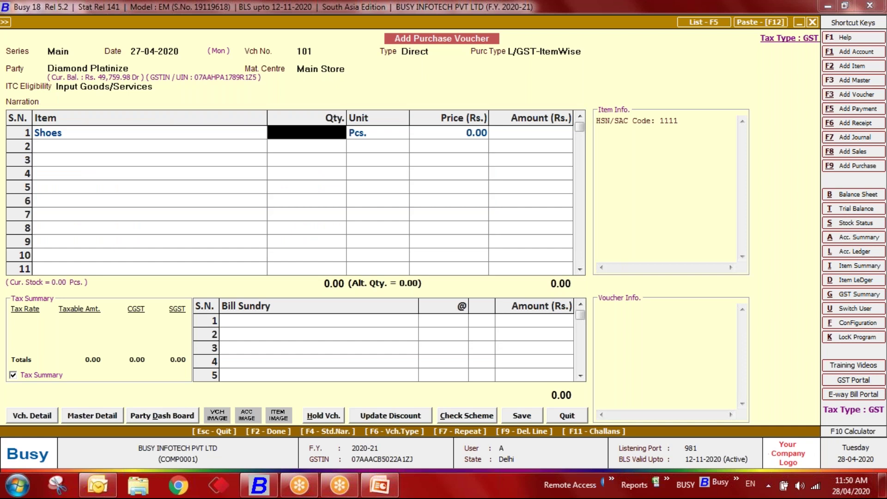
pyautogui.write('10')
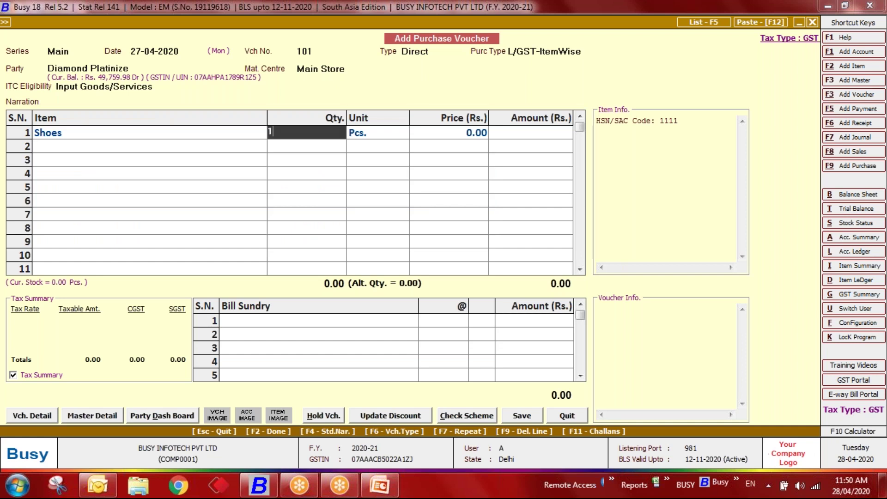
pyautogui.press('Return')
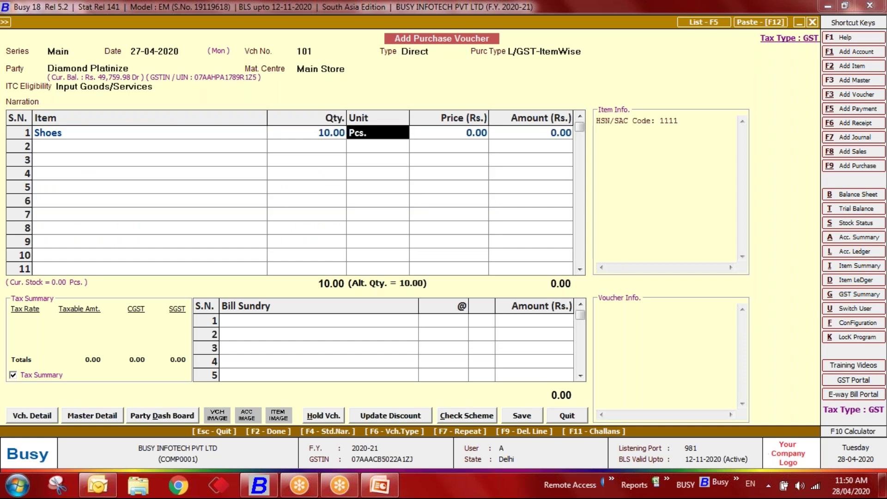
pyautogui.press('Return')
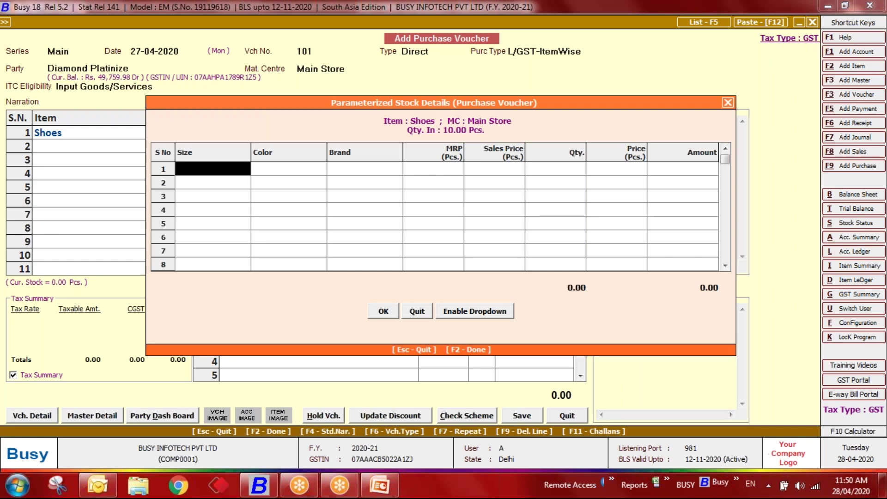
pyautogui.moveTo(411, 99); pyautogui.dragTo(292, 101)
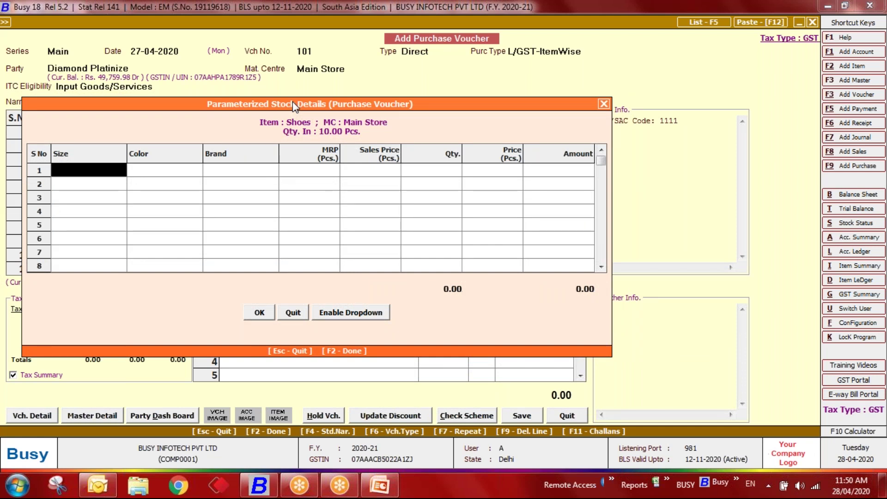
# Step: Enter size 9 and color White in the first row of the Shoes parameterized stock details
pyautogui.write('9')
pyautogui.press('Return')
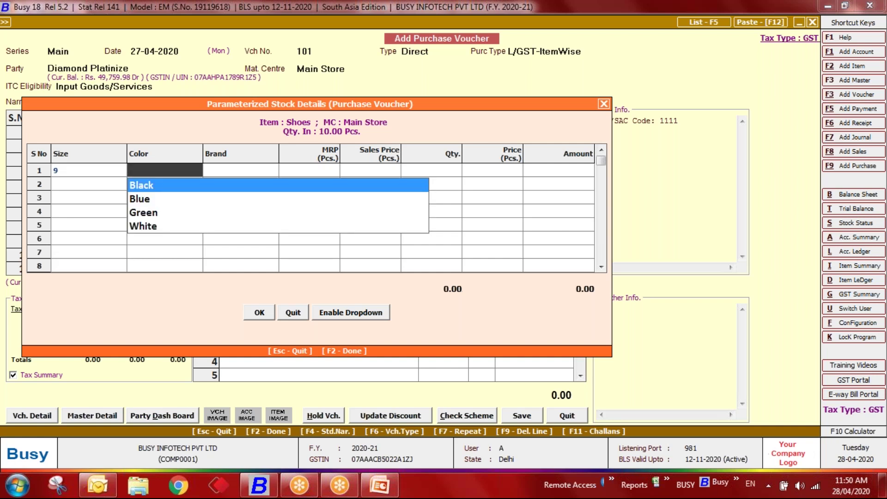
pyautogui.press('Down')
pyautogui.press('Down')
pyautogui.press('Down')
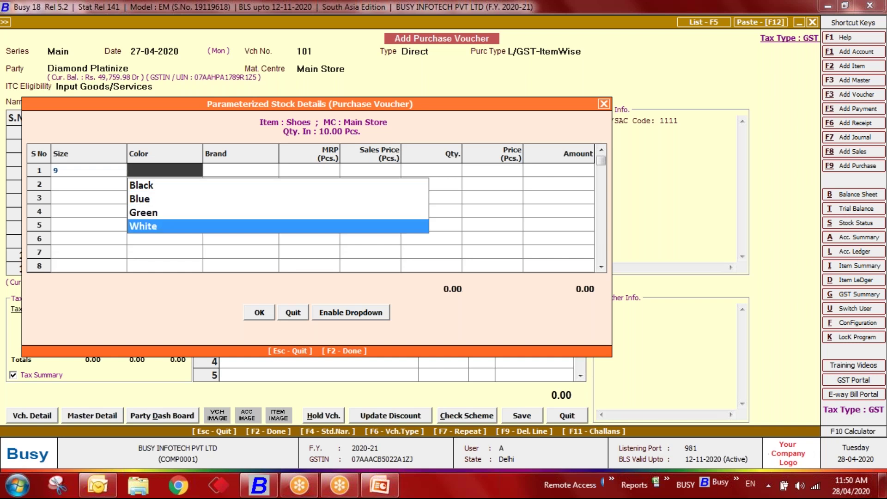
pyautogui.press('Return')
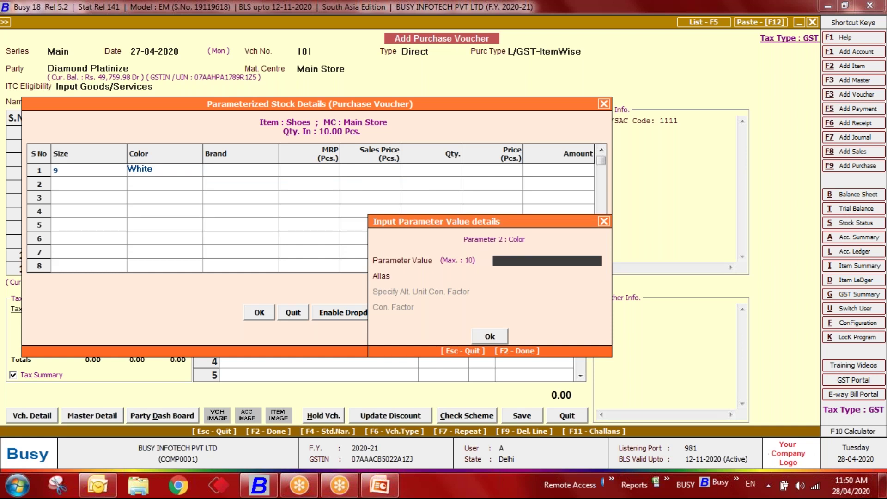
pyautogui.press('Escape')
pyautogui.press('Return')
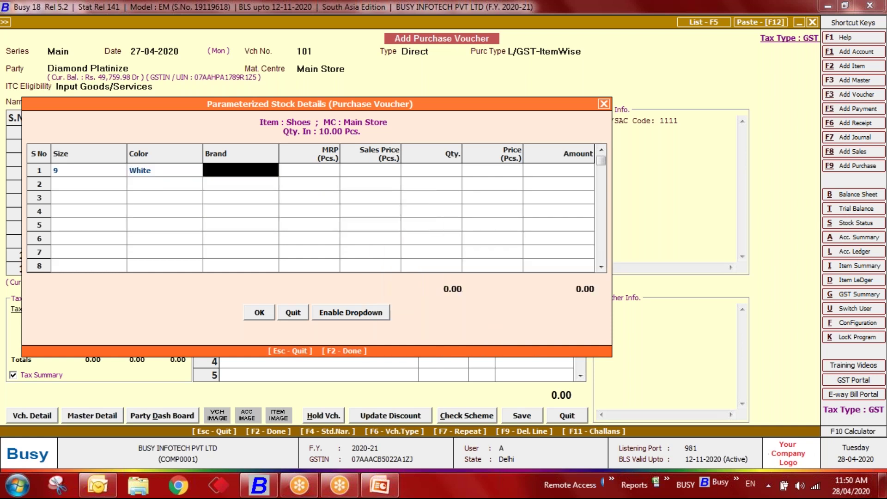
# Step: Choose Puma as the brand for the size 9 White shoes
pyautogui.press('Down')
pyautogui.press('Down')
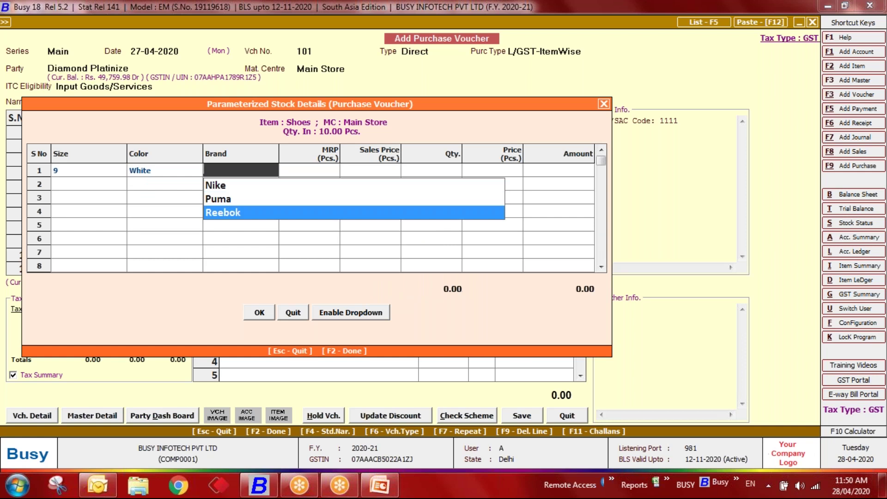
pyautogui.press('Up')
pyautogui.press('Return')
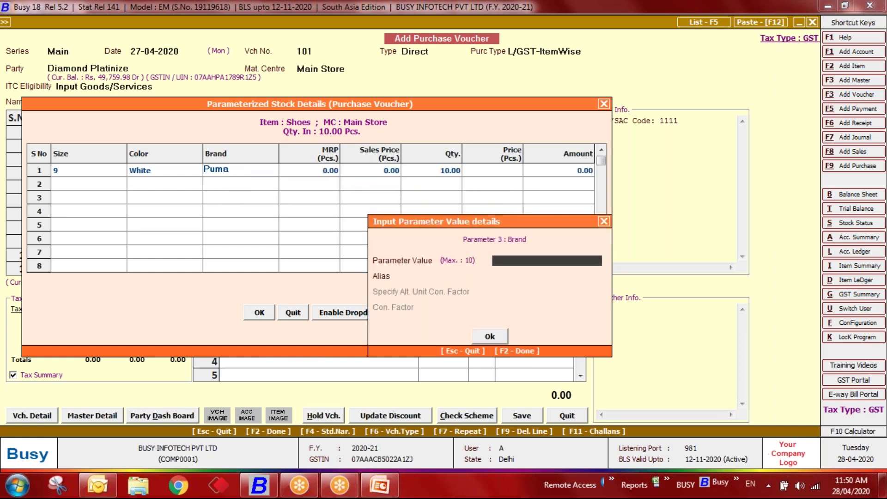
pyautogui.press('Escape')
pyautogui.press('Return')
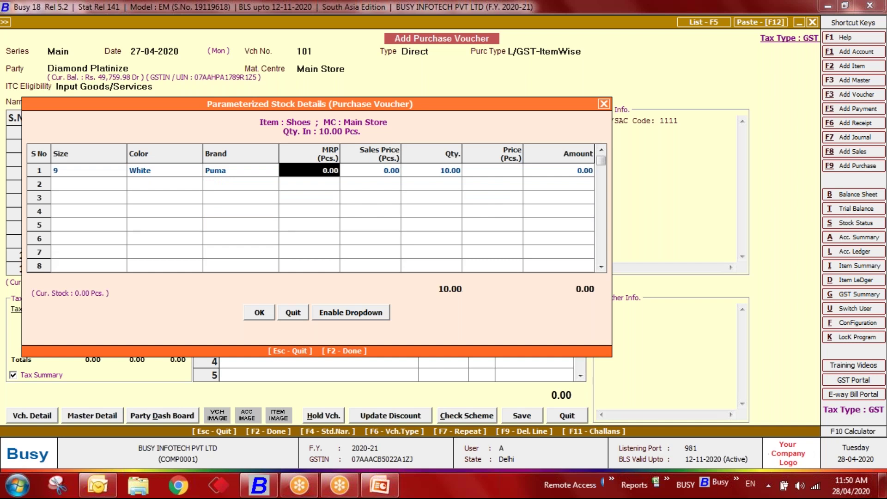
# Step: Set the Puma row's MRP to 1600, sales price to 1499, quantity to 4 and purchase price to 1200
pyautogui.write('1600')
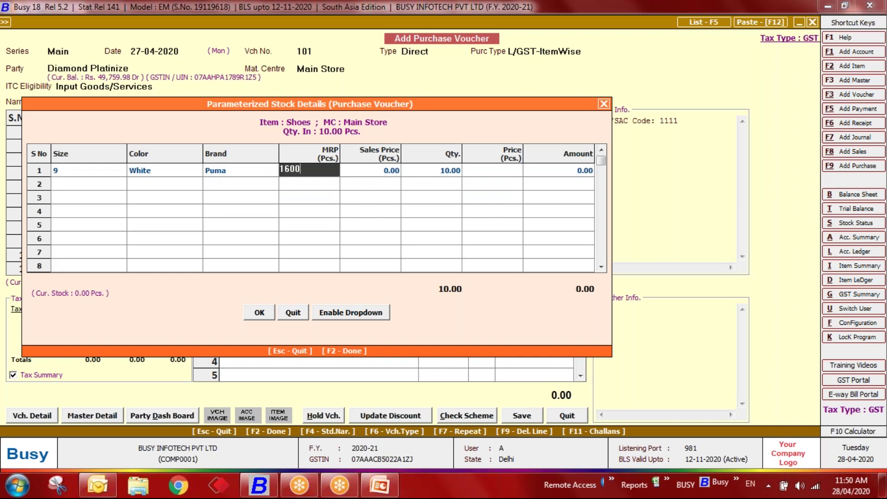
pyautogui.press('Return')
pyautogui.write('1499')
pyautogui.press('Return')
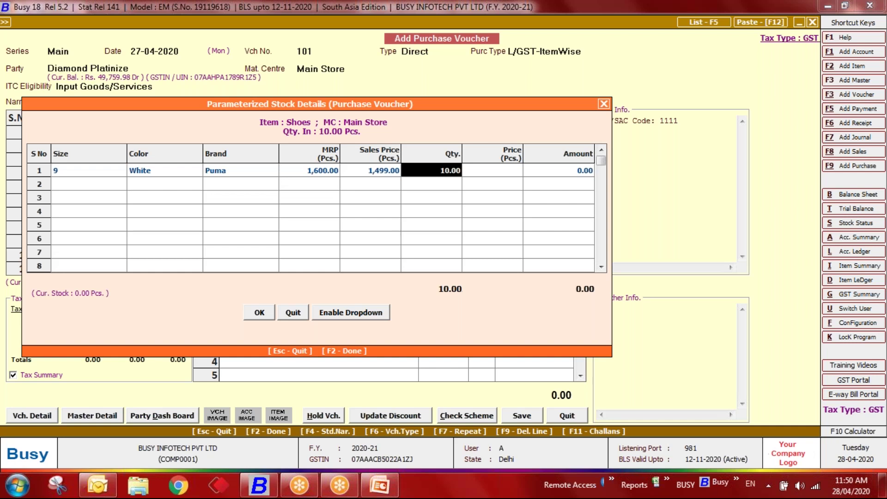
pyautogui.write('4')
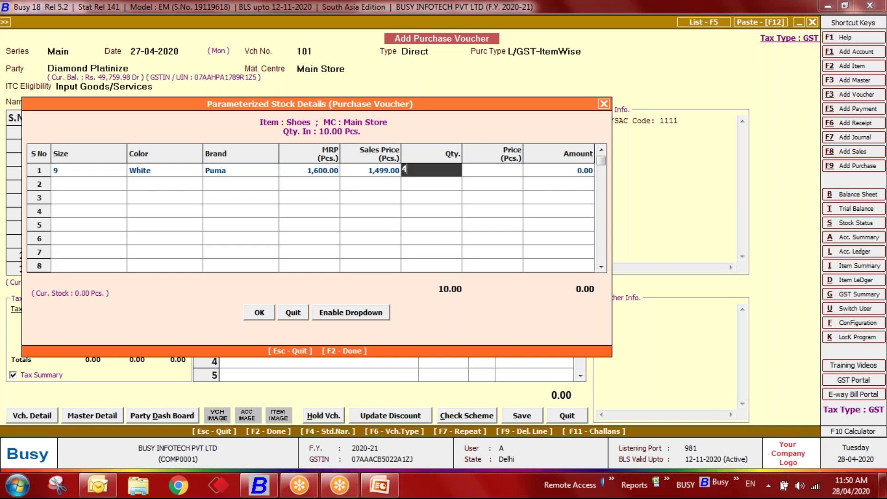
pyautogui.press('Return')
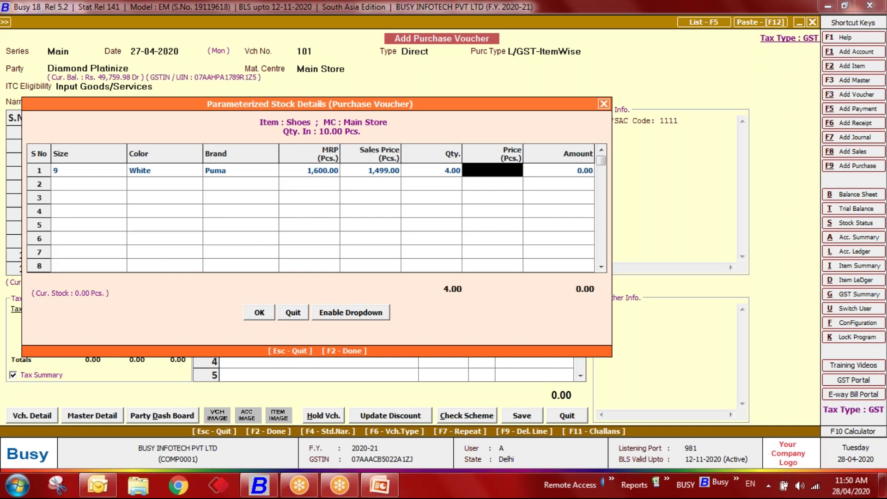
pyautogui.write('1200')
pyautogui.press('Return')
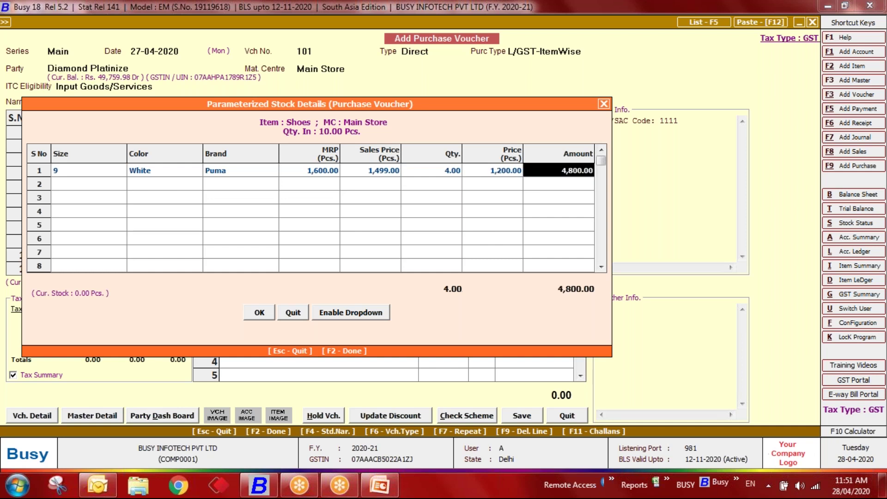
pyautogui.press('Return')
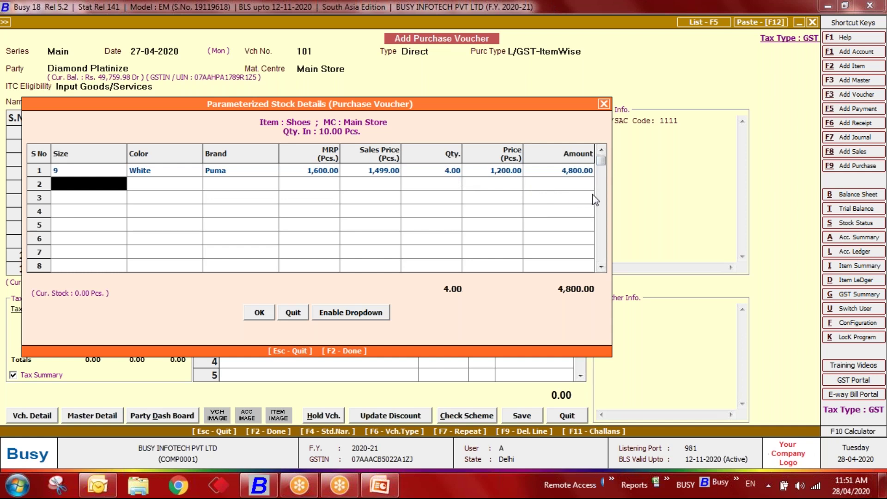
# Step: Fill the second stock details row with size 8, color Black and brand Nike
pyautogui.write('8')
pyautogui.press('Return')
pyautogui.press('Return')
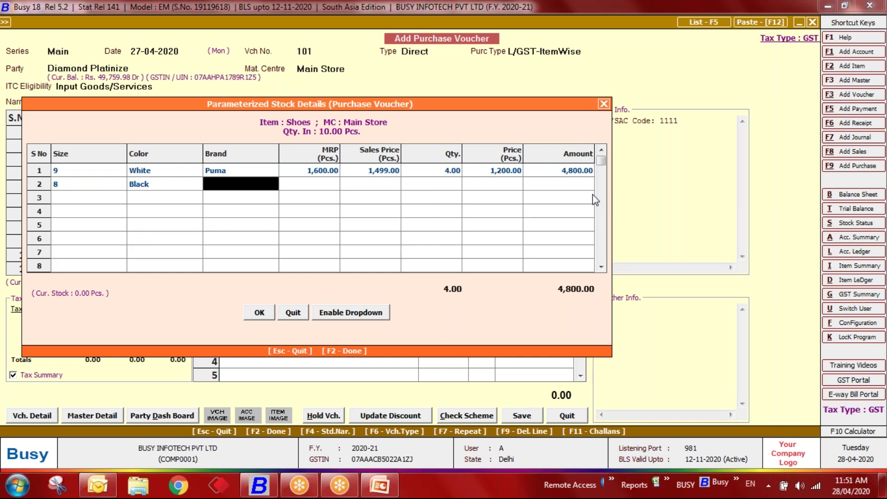
pyautogui.press('Down')
pyautogui.press('Up')
pyautogui.press('Return')
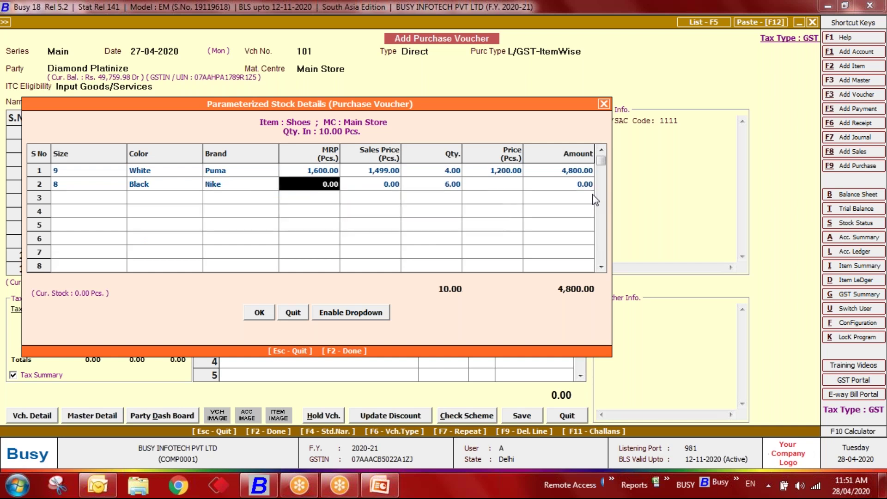
# Step: Give the Nike row MRP 1800, sales price 1600, quantity 6 and price 1400, and confirm the parameterized stock details
pyautogui.write('1800')
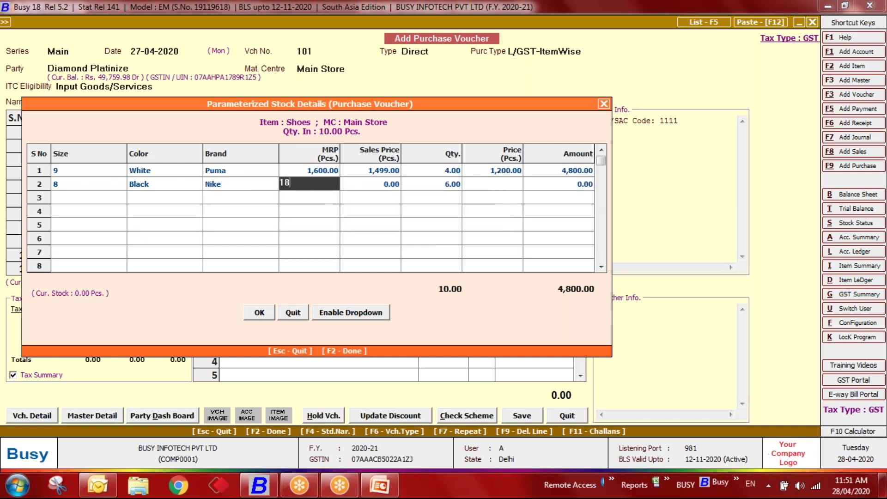
pyautogui.press('Return')
pyautogui.write('1,6')
pyautogui.write('00')
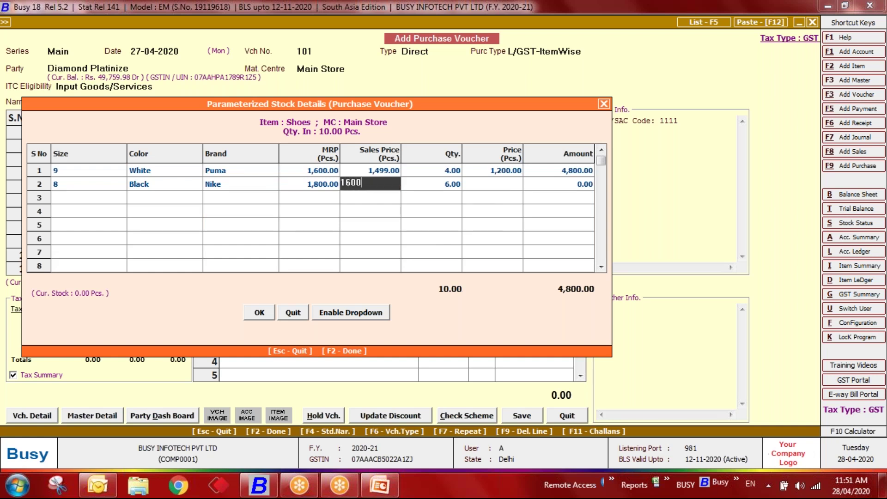
pyautogui.press('Return')
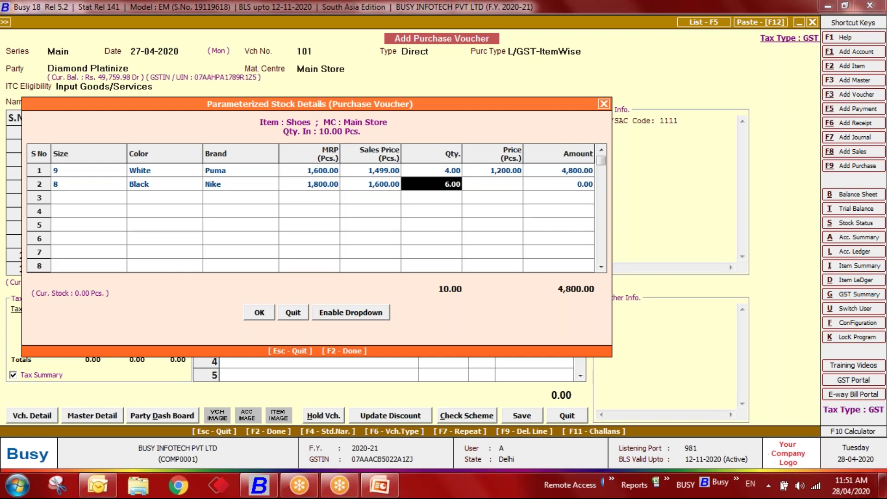
pyautogui.press('Return')
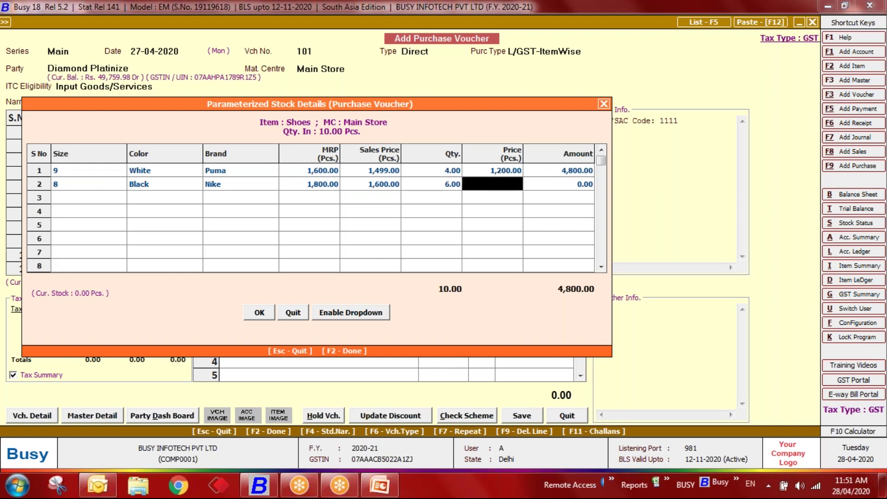
pyautogui.write('1400')
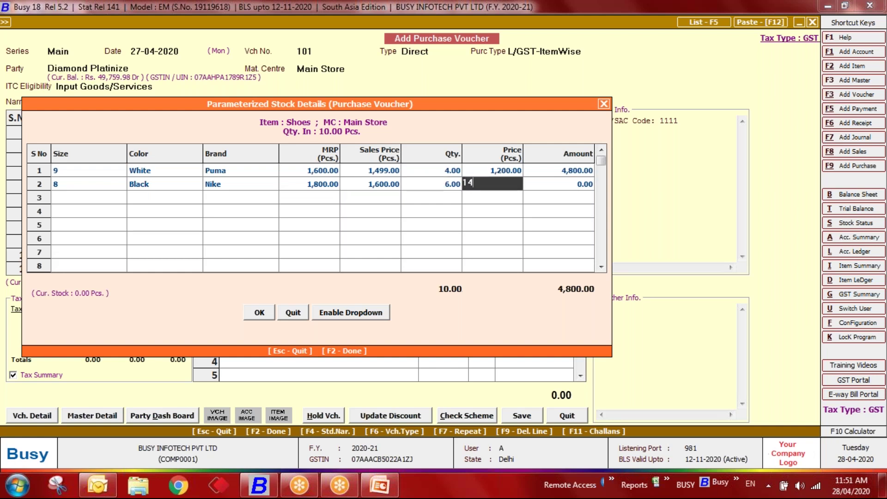
pyautogui.press('Return')
pyautogui.press('Return')
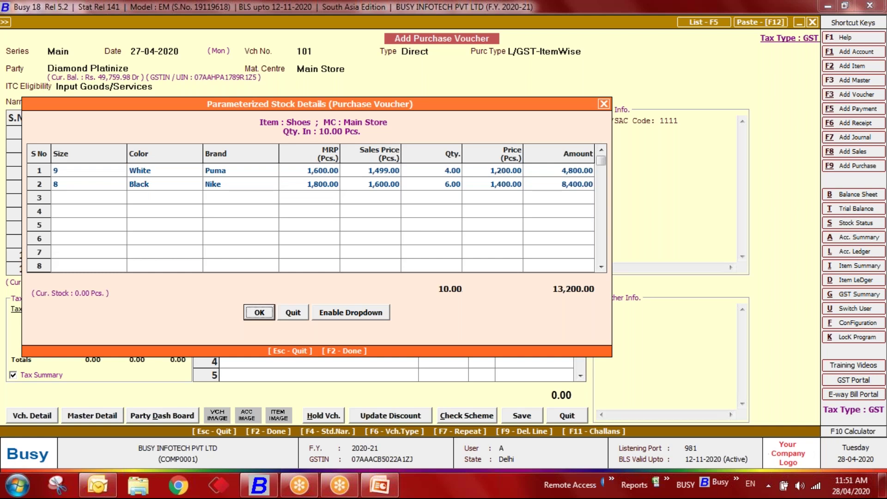
pyautogui.press('Return')
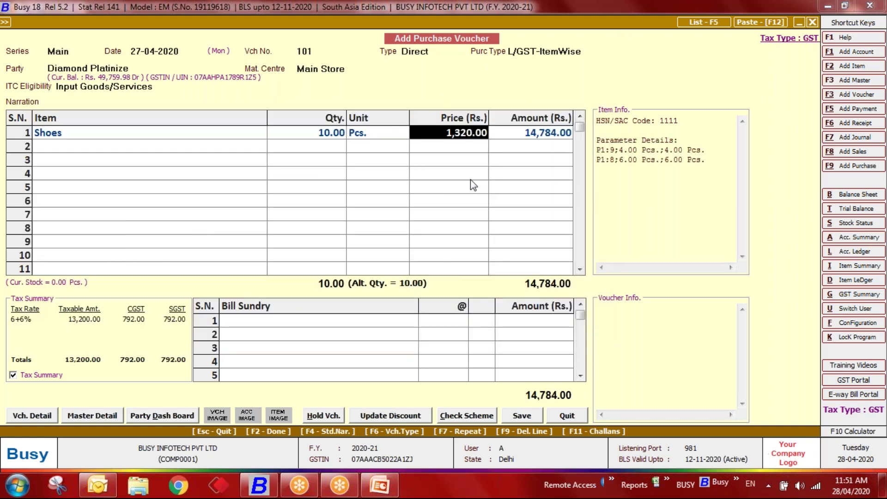
# Step: Accept the Shoes line's price and item-wise GST amounts and finish the voucher's item entry
pyautogui.press('Return')
pyautogui.press('Return')
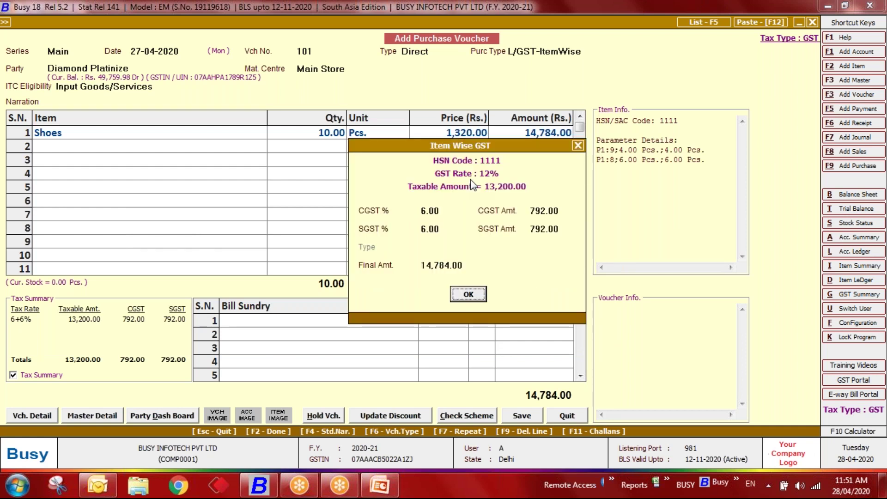
pyautogui.press('Return')
pyautogui.press('Return')
pyautogui.press('Return')
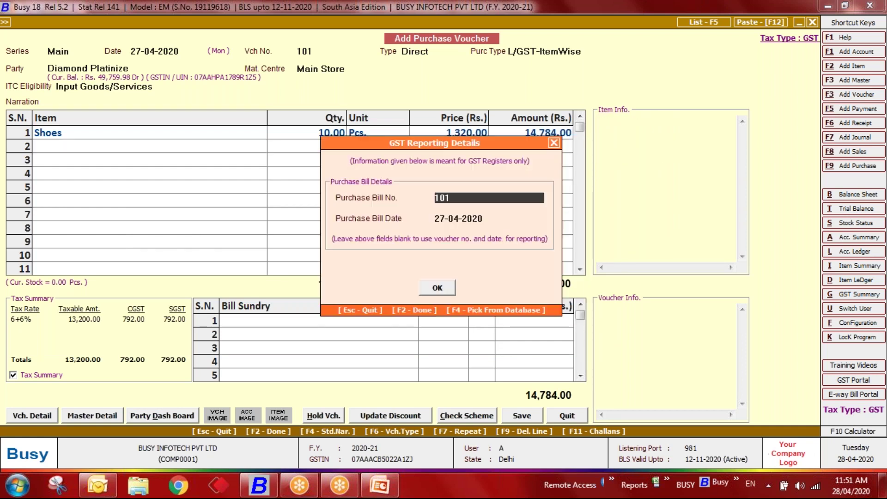
# Step: Accept the GST reporting details and the blank bill-by-bill adjustment, saving the purchase voucher and leaving voucher entry
pyautogui.press('F2')
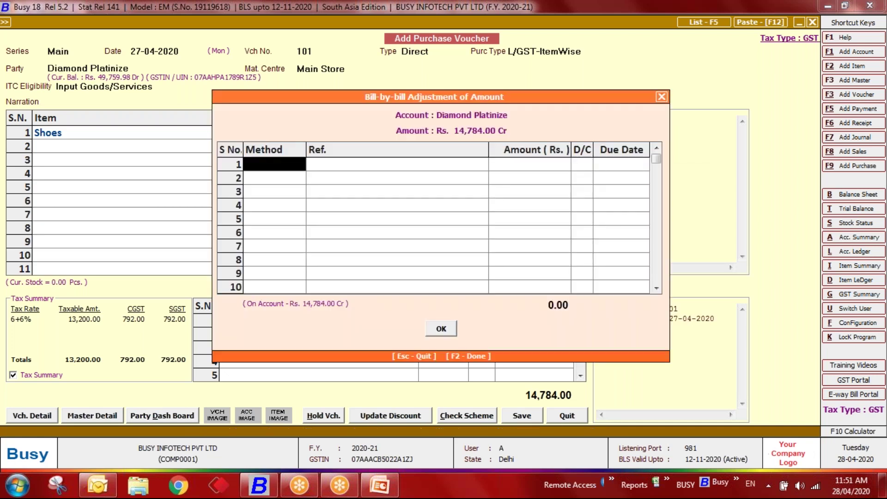
pyautogui.press('F2')
pyautogui.press('Return')
pyautogui.press('Escape')
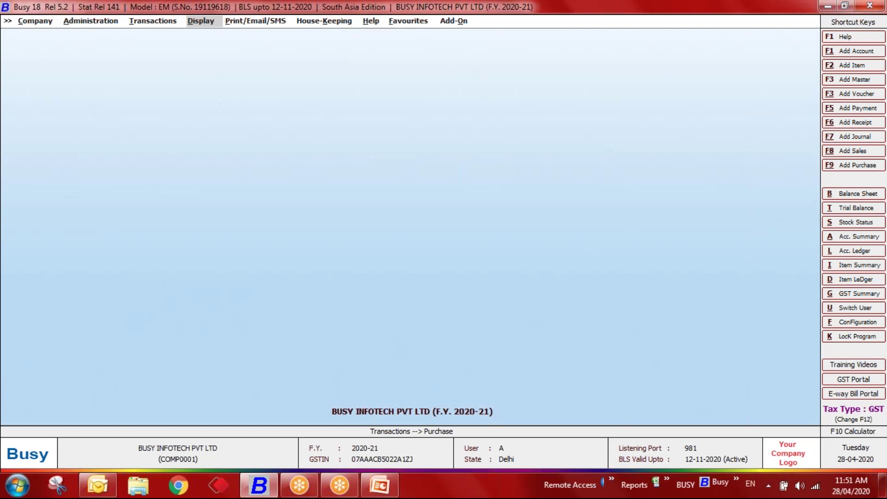
# Step: Start the balances-only Parameterized Closing Stock report for all material centres
pyautogui.press('Down')
pyautogui.press('Down')
pyautogui.press('Down')
pyautogui.press('Down')
pyautogui.press('Down')
pyautogui.press('Down')
pyautogui.press('Down')
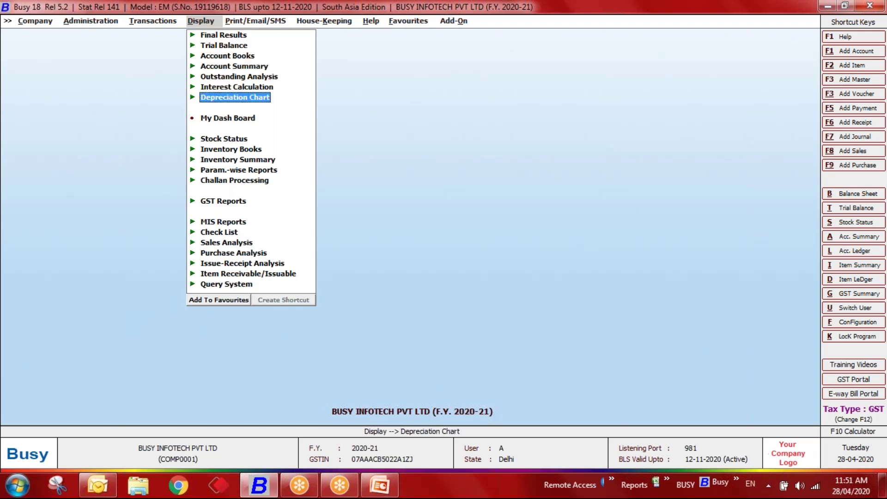
pyautogui.press('Down')
pyautogui.press('Down')
pyautogui.press('Down')
pyautogui.press('Down')
pyautogui.press('Down')
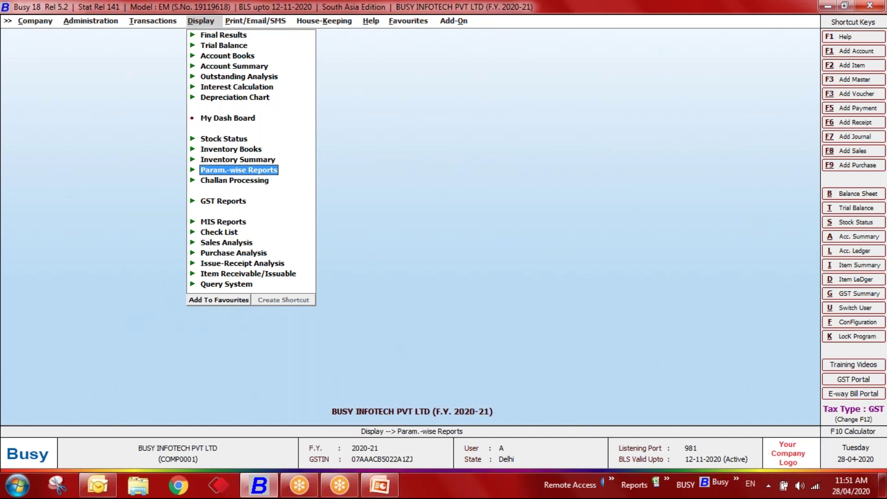
pyautogui.press('Return')
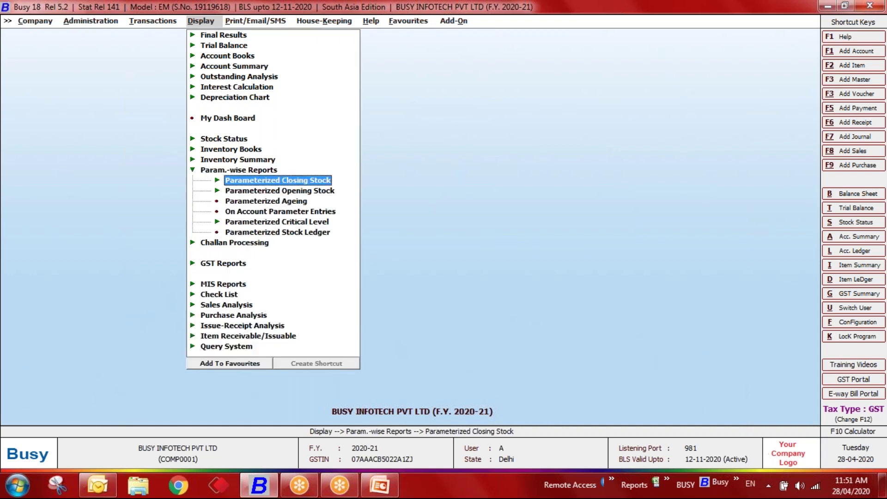
pyautogui.press('Return')
pyautogui.press('Return')
pyautogui.press('Down')
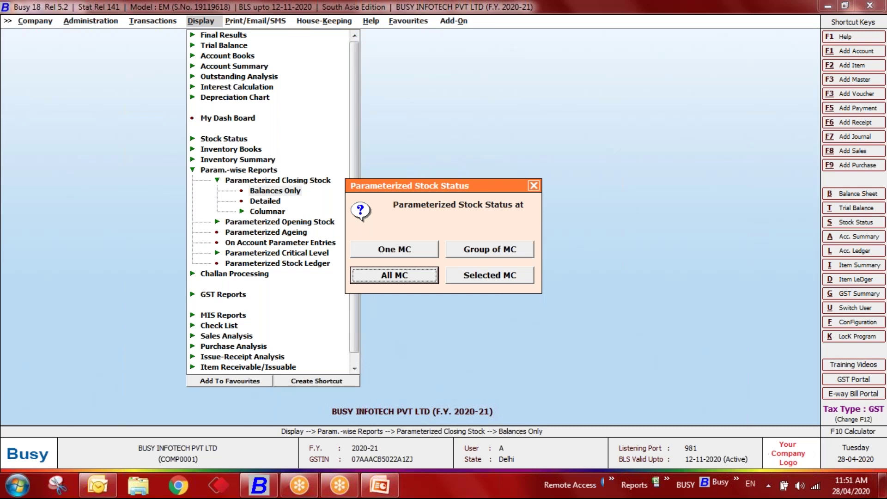
pyautogui.press('Return')
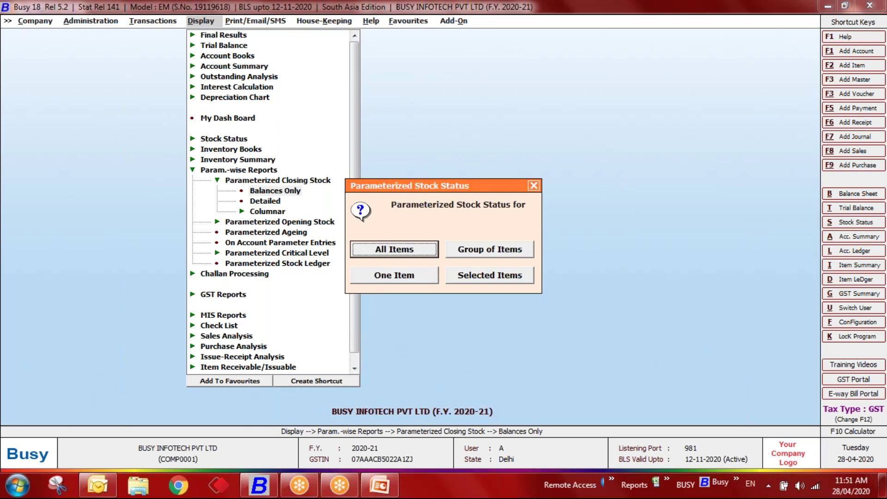
# Step: Limit the parameterized stock status to the single item Shoes and generate the report with the offered options
pyautogui.press('Down')
pyautogui.press('Return')
pyautogui.write('sh')
pyautogui.press('Down')
pyautogui.press('Return')
pyautogui.press('Return')
pyautogui.press('Return')
pyautogui.press('Return')
pyautogui.press('Return')
pyautogui.press('Return')
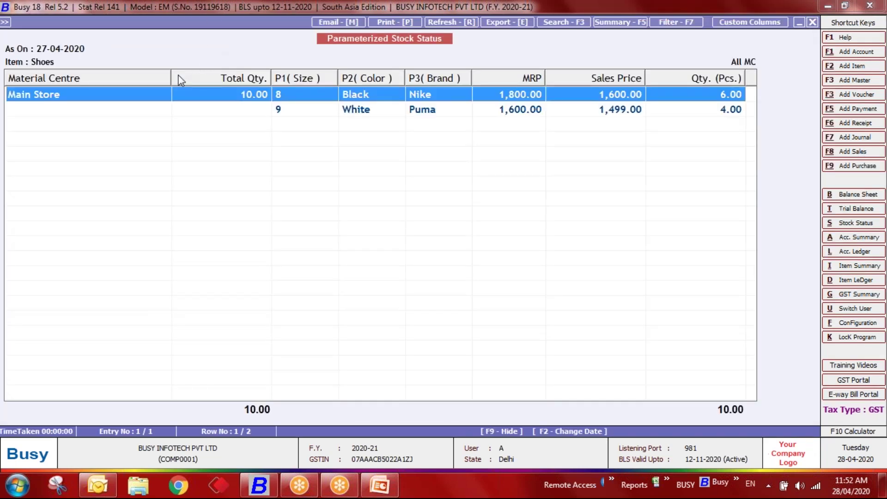
# Step: Narrow the report's Material Centre and Sales Price columns, check the Puma row's stock, and leave the report
pyautogui.moveTo(170, 75); pyautogui.dragTo(96, 79)
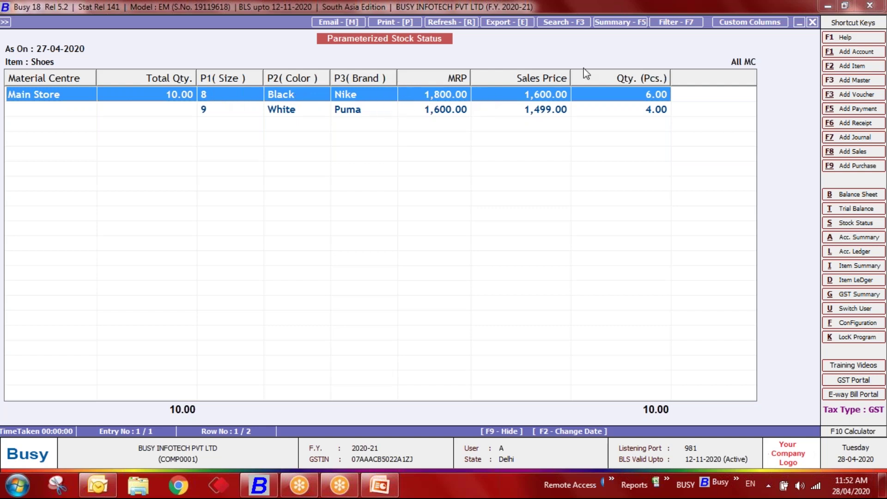
pyautogui.moveTo(569, 75); pyautogui.dragTo(544, 75)
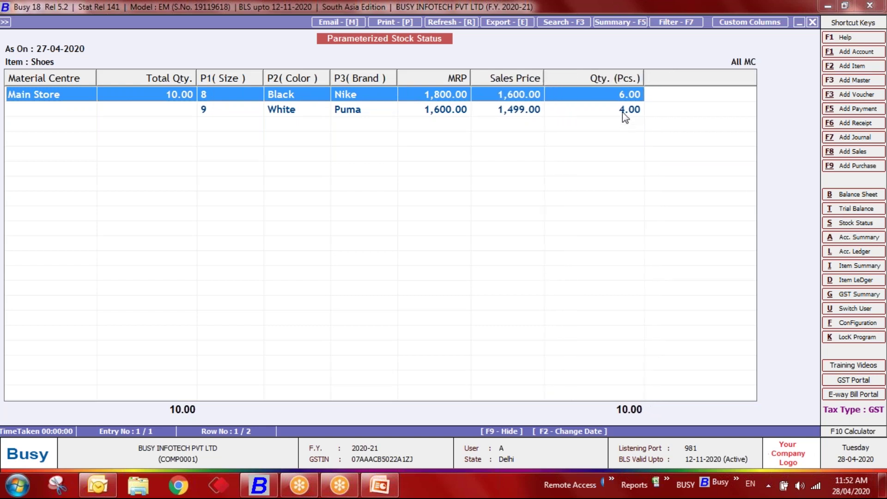
pyautogui.click(457, 109)
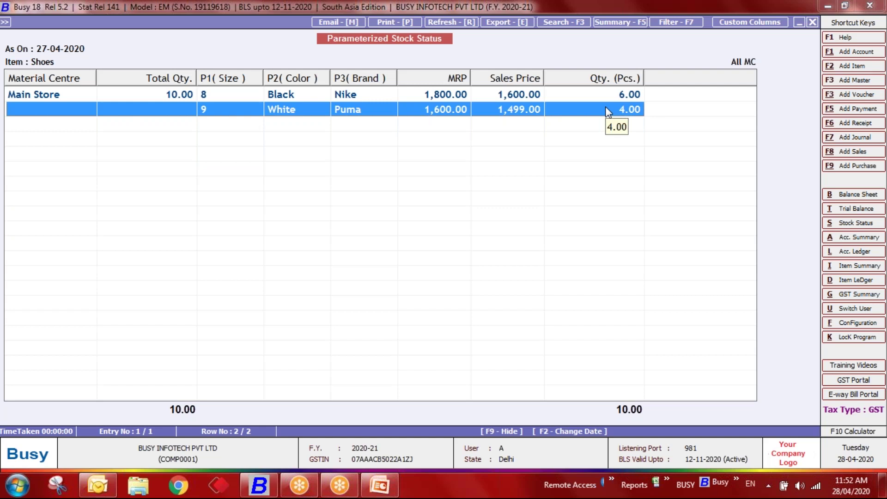
pyautogui.press('Escape')
pyautogui.press('Escape')
pyautogui.press('Escape')
pyautogui.press('Escape')
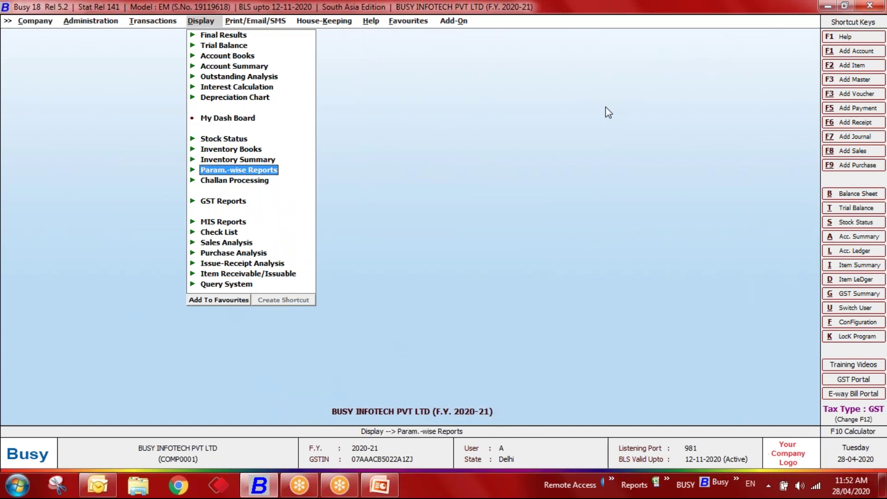
# Step: Start a new sales voucher in the Main series dated 28-04-2020
pyautogui.press('Left')
pyautogui.press('Up')
pyautogui.press('Return')
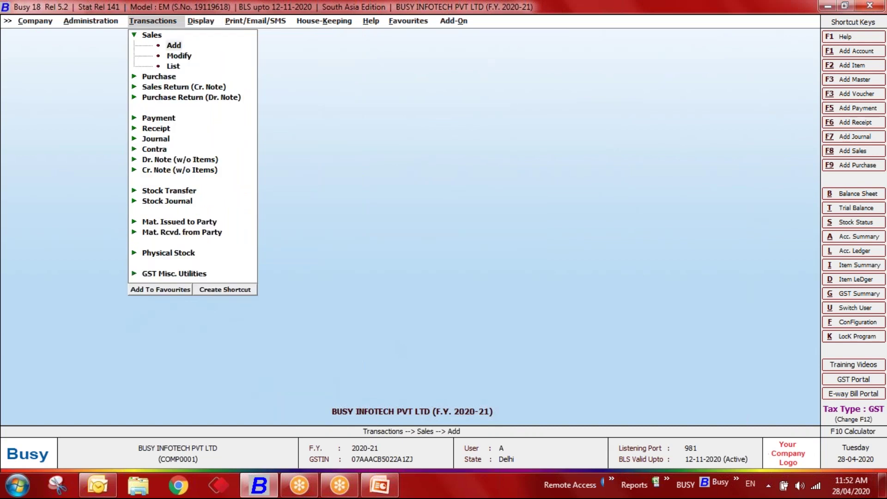
pyautogui.press('Return')
pyautogui.press('Return')
pyautogui.write('2')
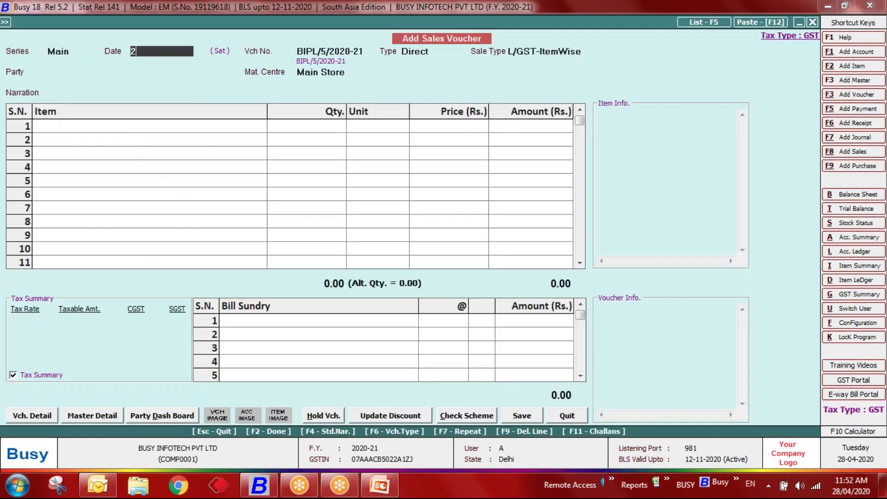
pyautogui.write('8-04')
pyautogui.press('Return')
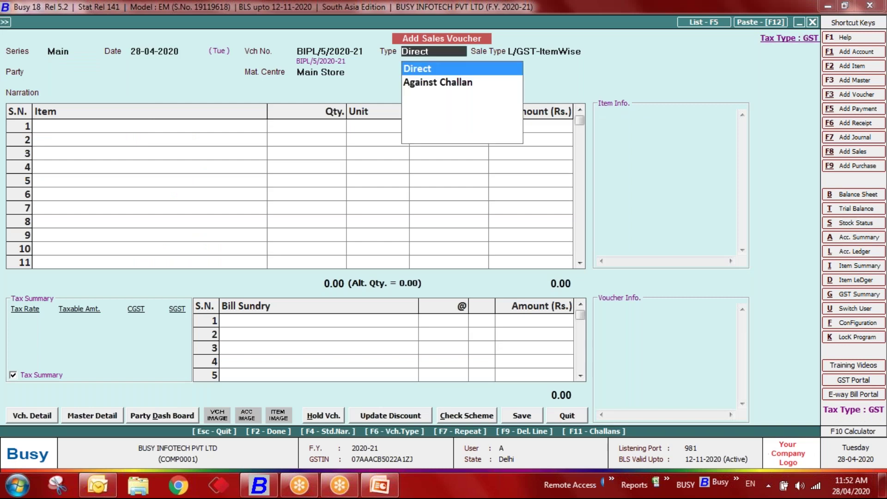
# Step: Keep the voucher type Direct, sale type L/GST-ItemWise and material centre Main Store, and choose Cash as the party
pyautogui.press('Return')
pyautogui.press('Return')
pyautogui.press('Down')
pyautogui.press('Down')
pyautogui.press('Up')
pyautogui.press('Return')
pyautogui.press('Return')
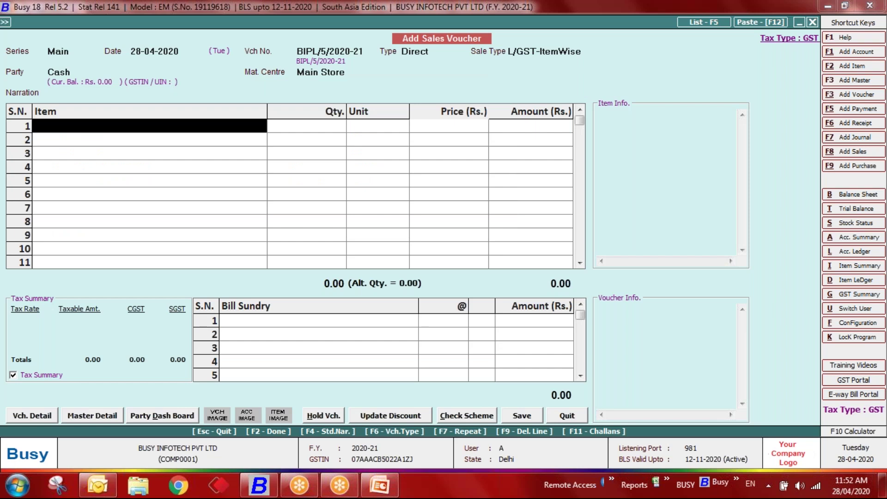
# Step: Add Shoes as the first sales item with quantity 2 Pcs. and bring up its parameterized stock details
pyautogui.write('sho')
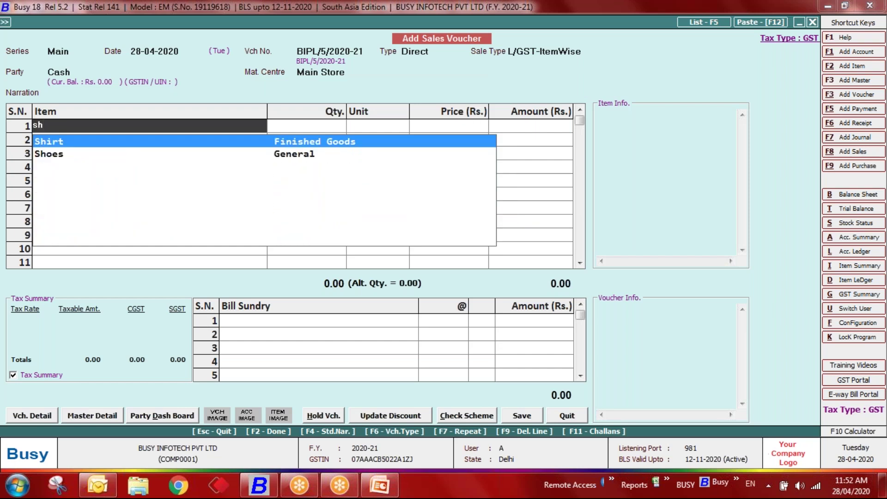
pyautogui.press('Return')
pyautogui.press('Return')
pyautogui.press('Return')
pyautogui.press('Return')
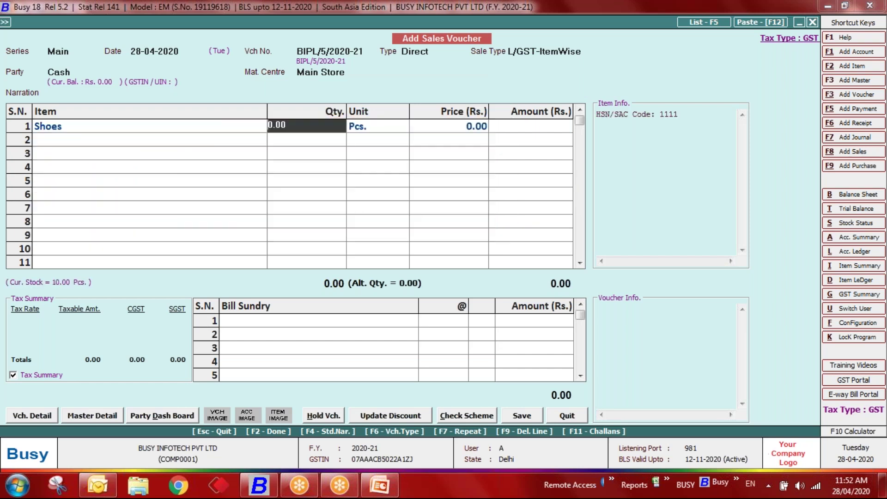
pyautogui.write('2')
pyautogui.press('Return')
pyautogui.press('Return')
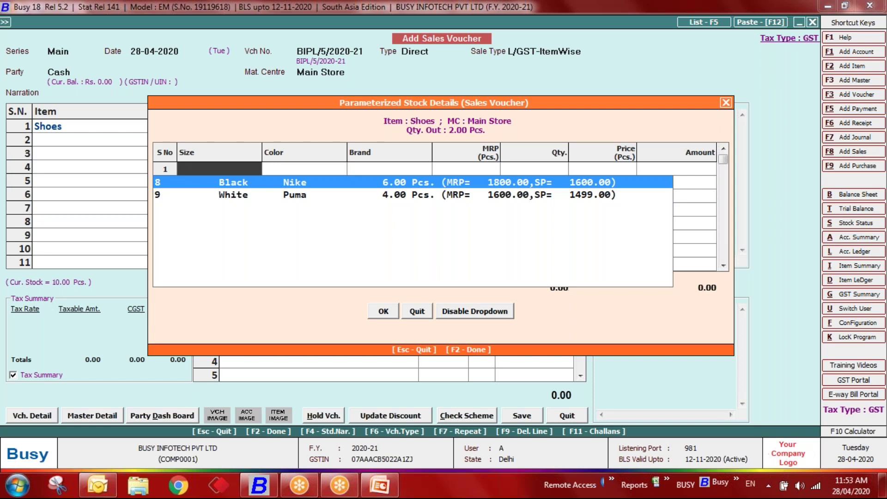
# Step: Pick the size 8, Black, Nike stock for the first row with quantity 1 and price 1600
pyautogui.press('Return')
pyautogui.press('Return')
pyautogui.press('Return')
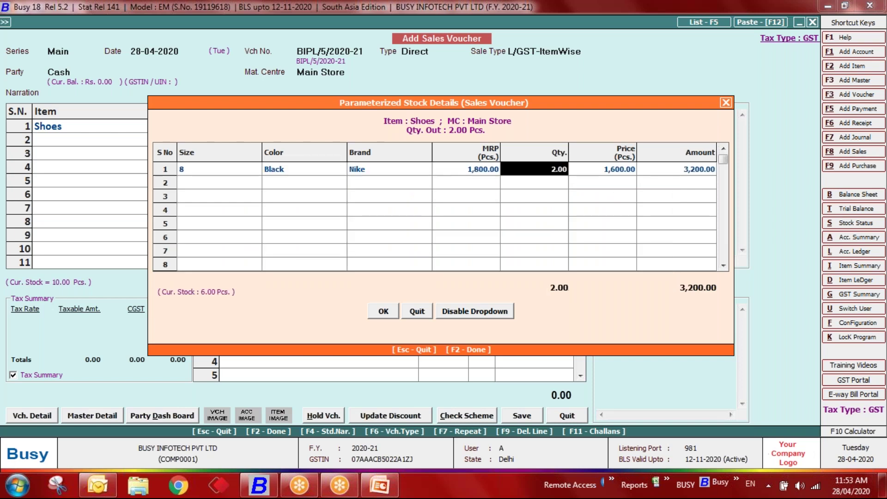
pyautogui.write('1')
pyautogui.press('Return')
pyautogui.press('Return')
# Step: Pick the size 9 White Puma stock for the second row with quantity 1, and confirm the parameterized stock details
pyautogui.press('Return')
pyautogui.press('Return')
pyautogui.press('Return')
pyautogui.press('Return')
pyautogui.press('Return')
pyautogui.press('Return')
pyautogui.press('Return')
pyautogui.press('Return')
pyautogui.press('Return')
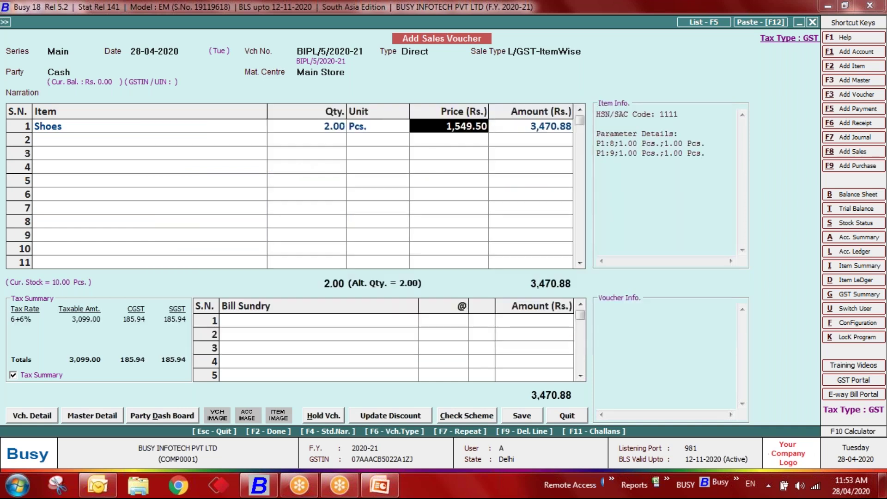
# Step: Accept the Shoes line's price and save the sales voucher without printing the invoice, leaving voucher entry
pyautogui.press('Return')
pyautogui.press('Return')
pyautogui.press('Return')
pyautogui.press('Return')
pyautogui.press('Return')
pyautogui.press('Return')
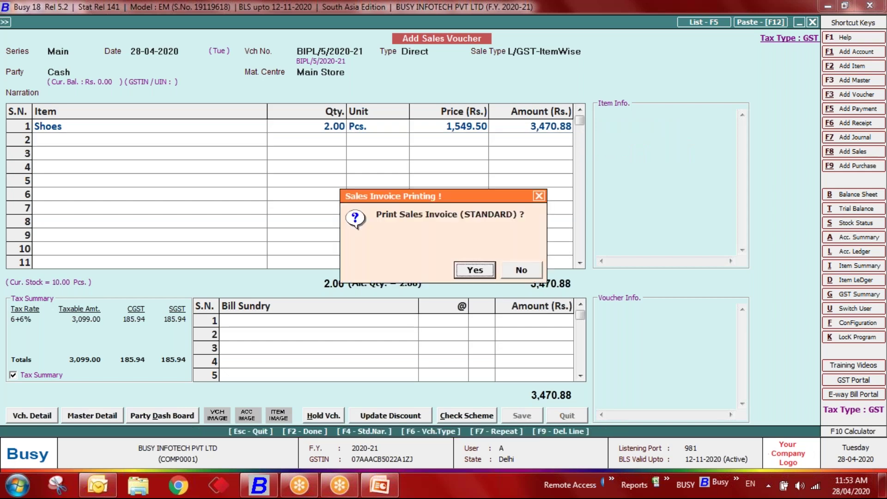
pyautogui.press('Escape')
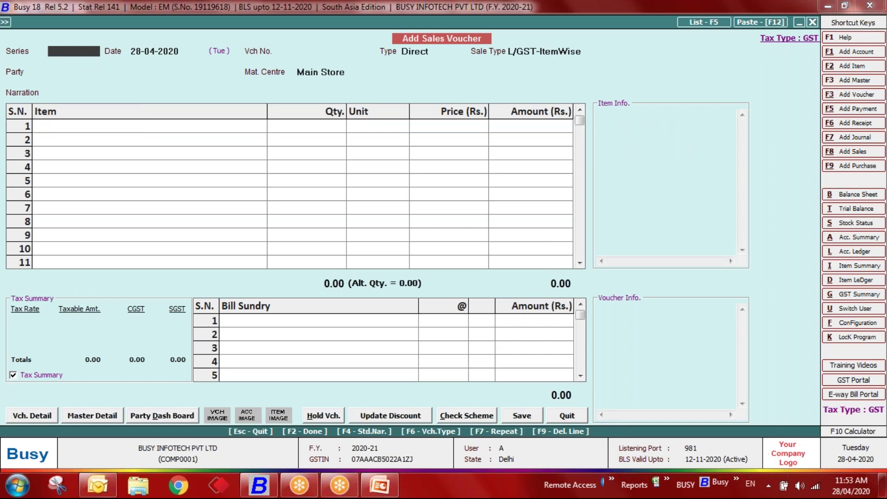
pyautogui.press('Escape')
# Step: Open the standard invoice/document printing configuration for the Sales Invoice
pyautogui.press('Left')
pyautogui.press('Down')
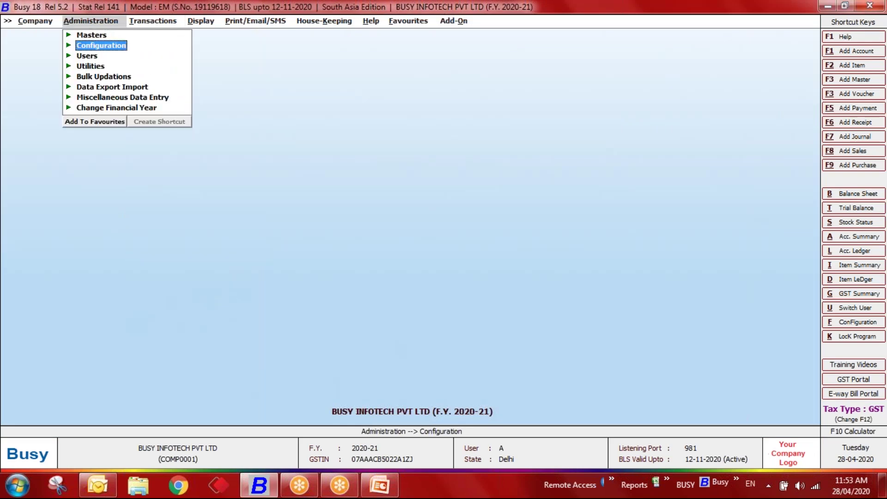
pyautogui.press('Return')
pyautogui.press('Down')
pyautogui.press('Down')
pyautogui.press('Down')
pyautogui.press('Down')
pyautogui.press('Down')
pyautogui.press('Down')
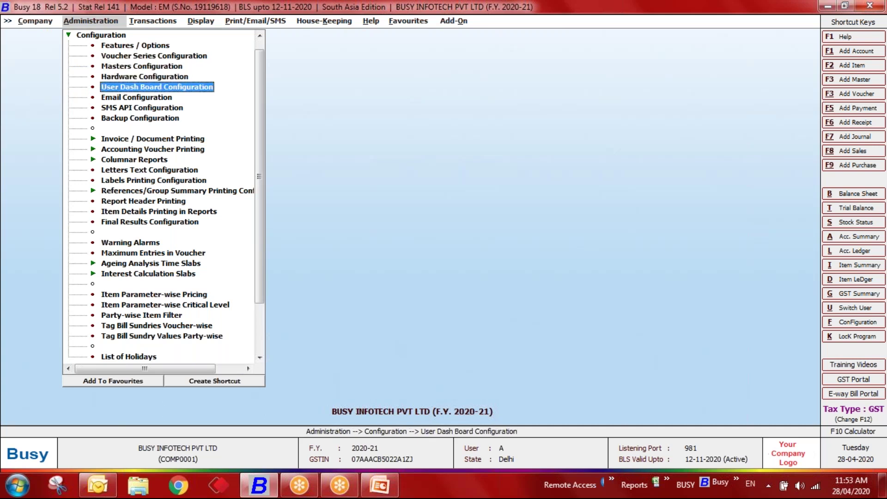
pyautogui.press('Down')
pyautogui.press('Down')
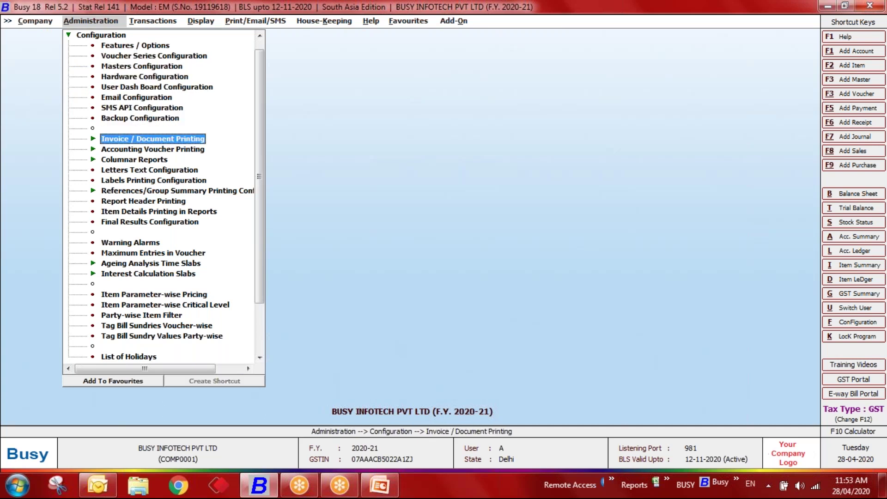
pyautogui.press('Return')
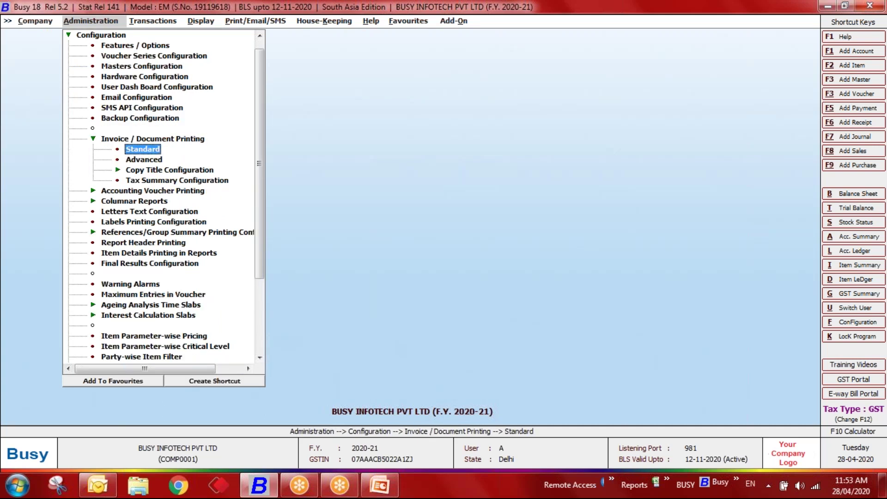
pyautogui.press('Return')
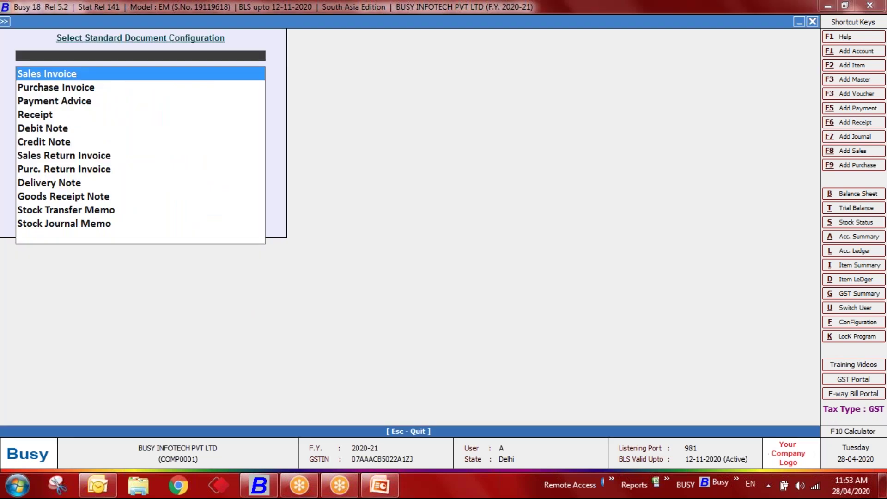
pyautogui.press('Return')
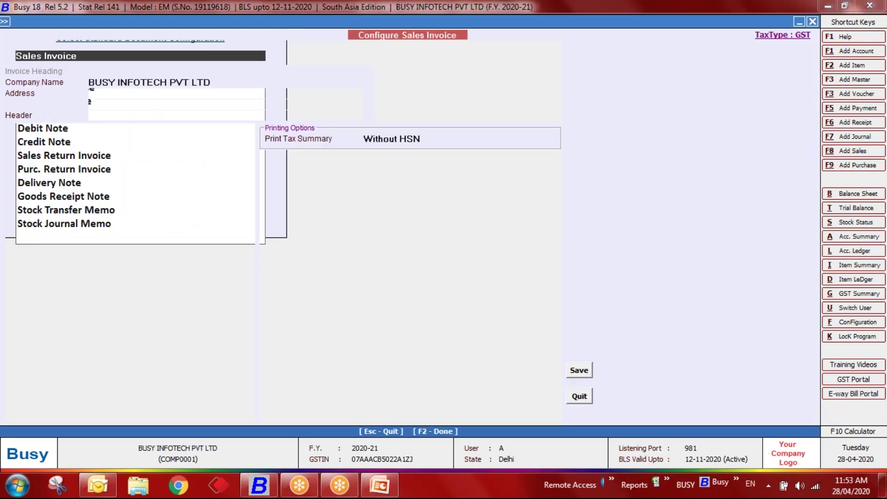
# Step: Enable printing of Parameterized details (Y) on the sales invoice, save the configuration and leave it
pyautogui.click(223, 406)
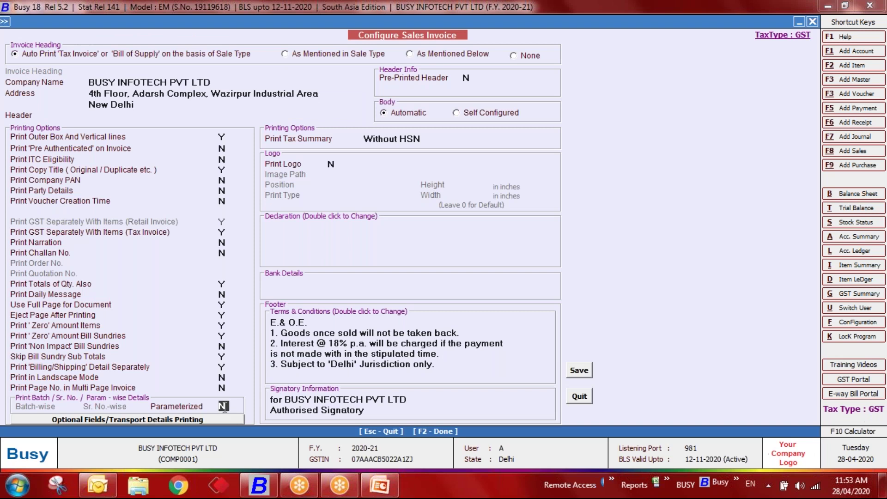
pyautogui.press('y')
pyautogui.click(576, 369)
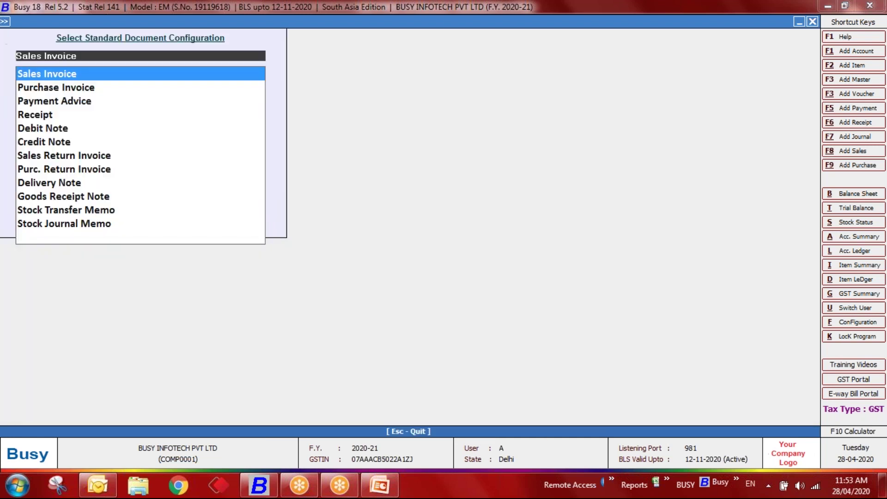
pyautogui.press('Escape')
# Step: Open the Main series sales voucher dated 28-04-2020 for modification
pyautogui.press('Right')
pyautogui.press('Return')
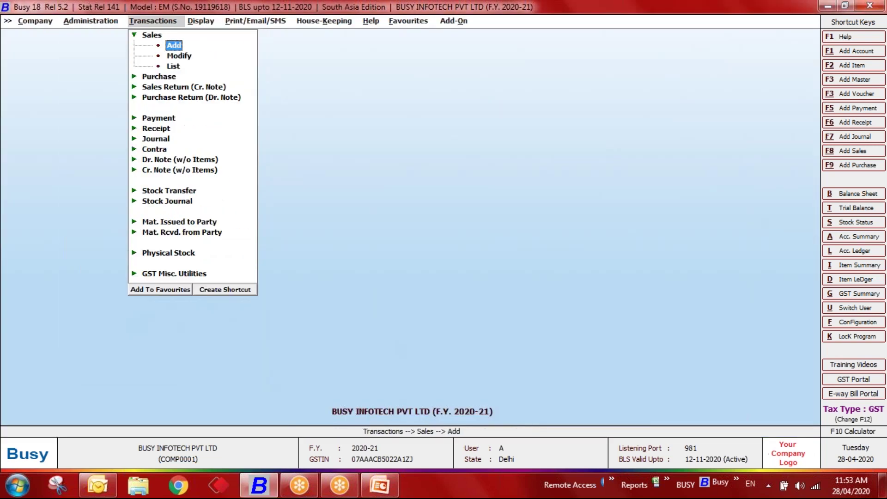
pyautogui.press('Down')
pyautogui.press('Return')
pyautogui.press('Return')
pyautogui.press('Return')
pyautogui.press('Return')
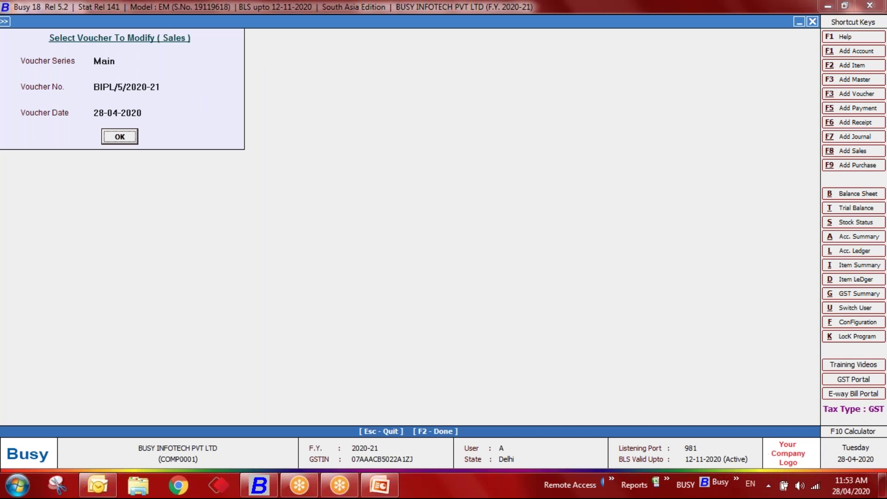
pyautogui.press('Return')
# Step: Preview the voucher's printed tax invoice, check the size, color and brand details under Shoes, and close the preview and voucher
pyautogui.hotkey('alt', 'p')
pyautogui.press('Escape')
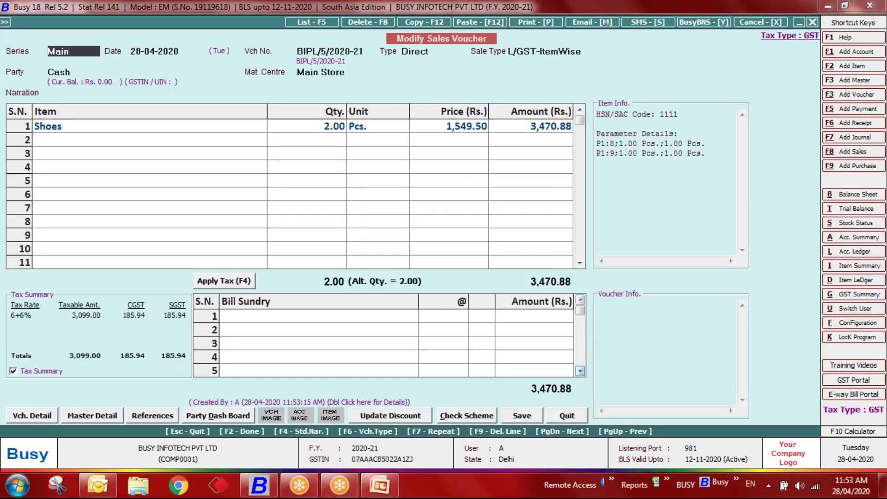
pyautogui.hotkey('alt', 'p')
pyautogui.press('Return')
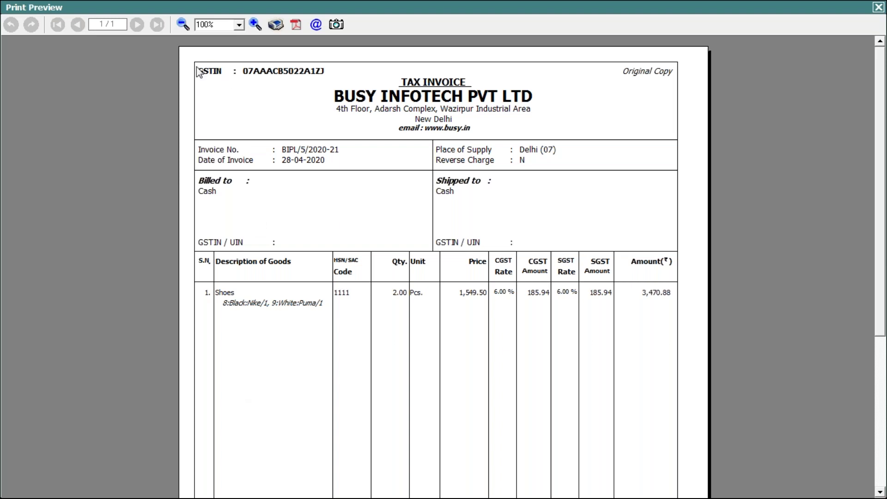
pyautogui.press('Escape')
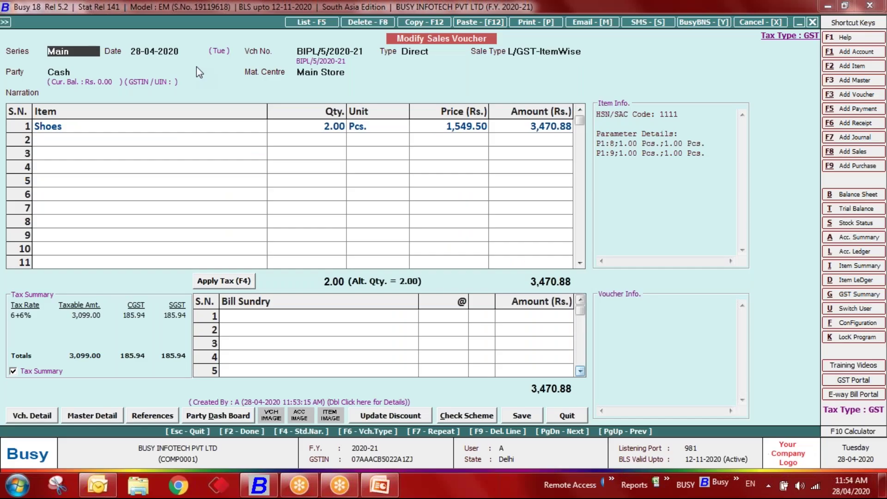
pyautogui.press('Escape')
pyautogui.press('Escape')
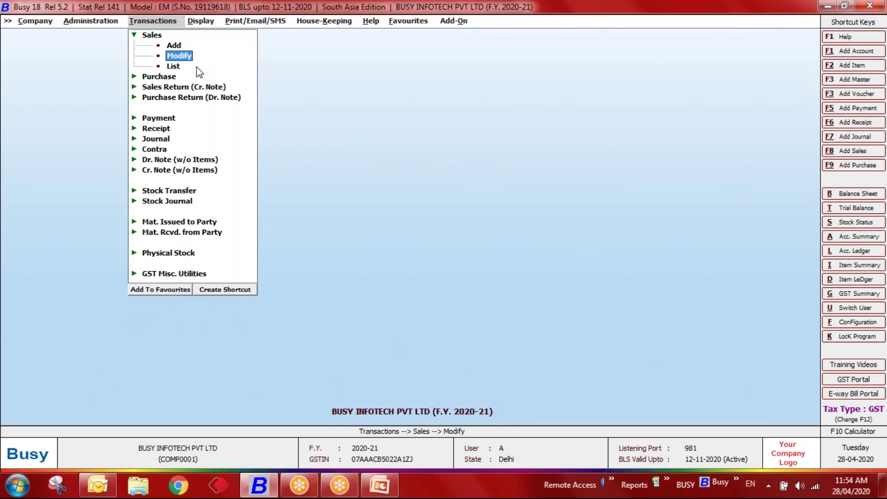
# Step: Open the detailed Parameterized Closing Stock report from the parameter-wise reports
pyautogui.press('Right')
pyautogui.press('Down')
pyautogui.press('Up')
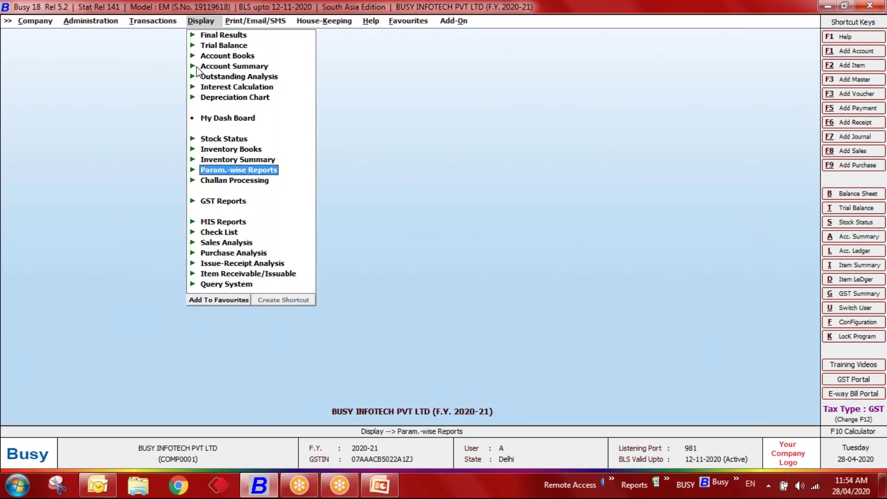
pyautogui.press('Return')
pyautogui.press('Return')
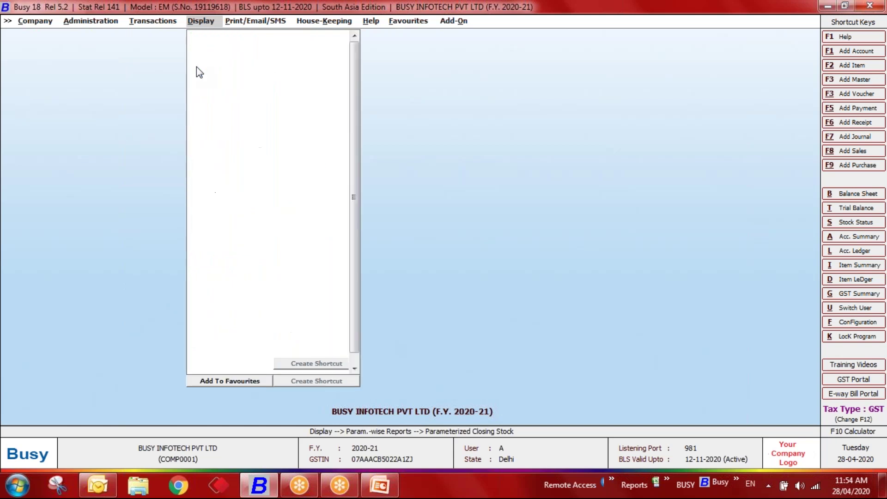
pyautogui.press('Down')
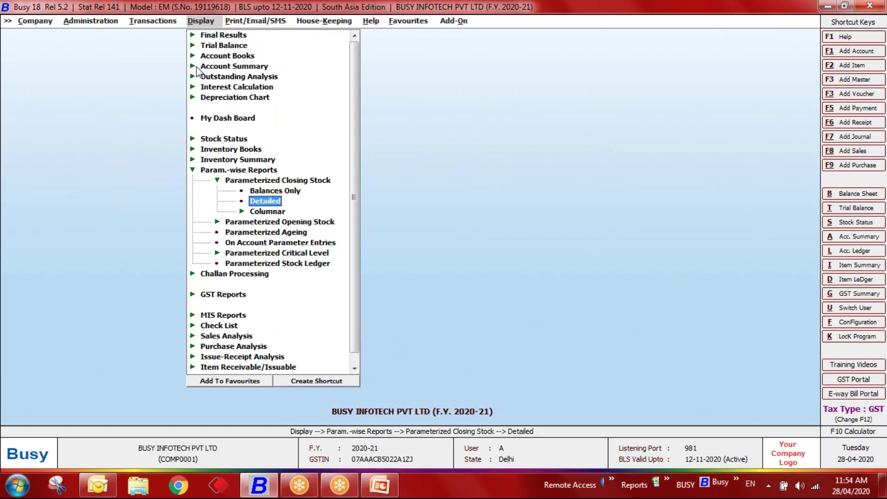
pyautogui.press('Return')
pyautogui.press('Return')
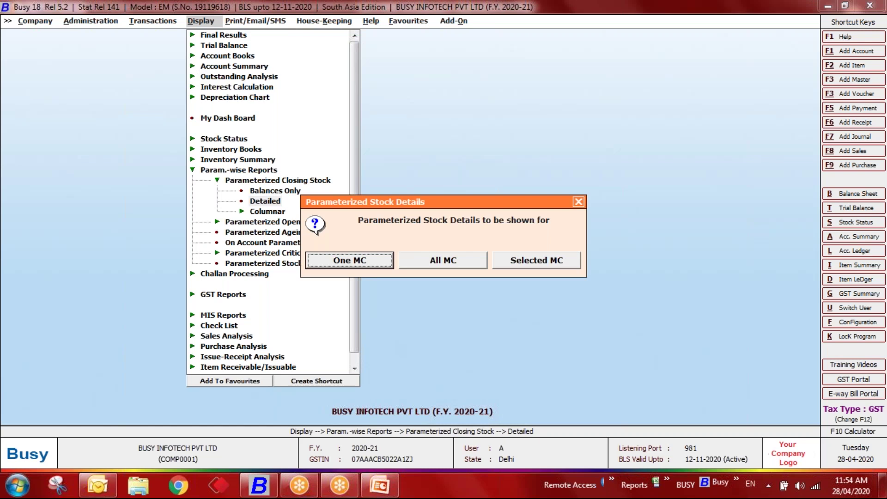
# Step: Generate the parameterized stock details for all material centres and all items from 01-04-2020 to 28-04-2020
pyautogui.press('Right')
pyautogui.press('Right')
pyautogui.press('Left')
pyautogui.press('Return')
pyautogui.press('Return')
pyautogui.press('Return')
pyautogui.press('Return')
pyautogui.press('Return')
pyautogui.press('Return')
pyautogui.press('Return')
pyautogui.press('Return')
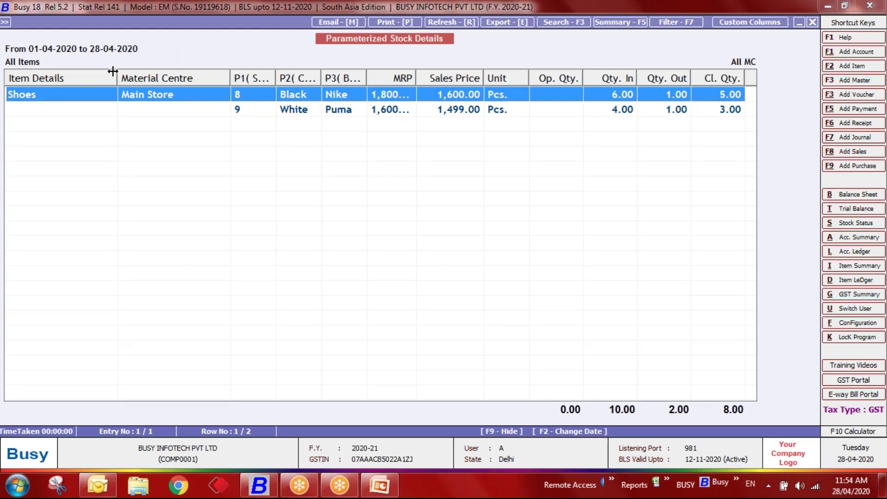
# Step: Narrow the Item Details, Material Centre and Op. Qty. columns, review the Shoes stock by parameter, and close the report
pyautogui.moveTo(112, 71); pyautogui.dragTo(78, 76)
pyautogui.moveTo(195, 76); pyautogui.dragTo(162, 76)
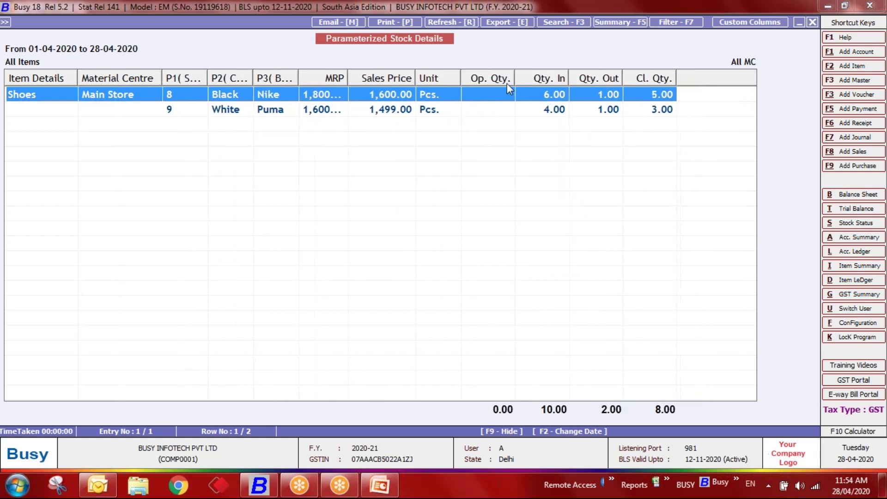
pyautogui.moveTo(514, 78); pyautogui.dragTo(509, 78)
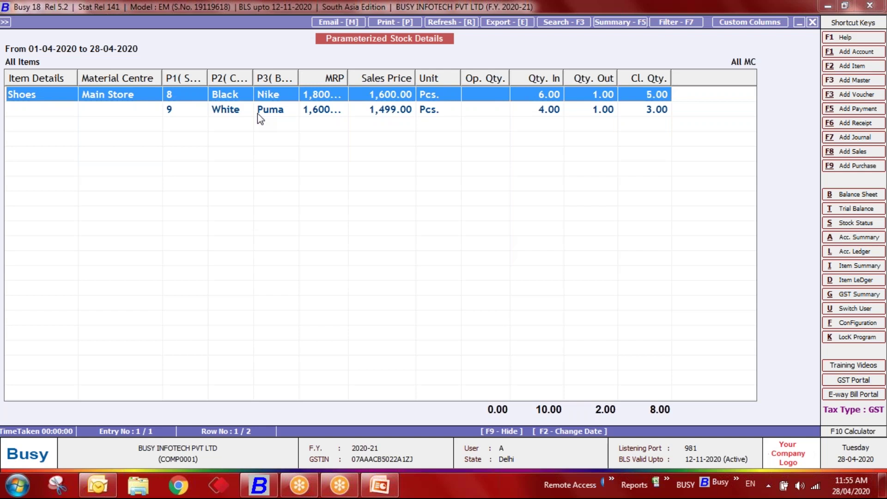
pyautogui.press('Escape')
pyautogui.press('Escape')
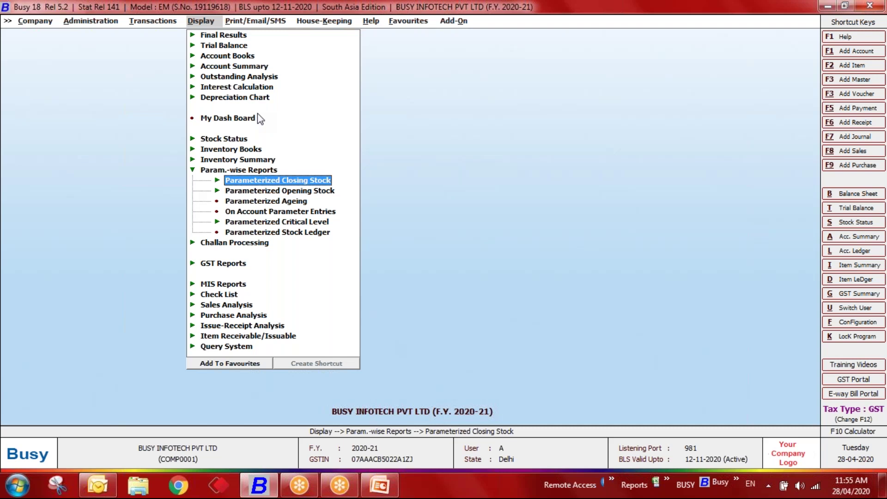
# Step: Open the Inventory section of the Features / Options configuration
pyautogui.press('Left')
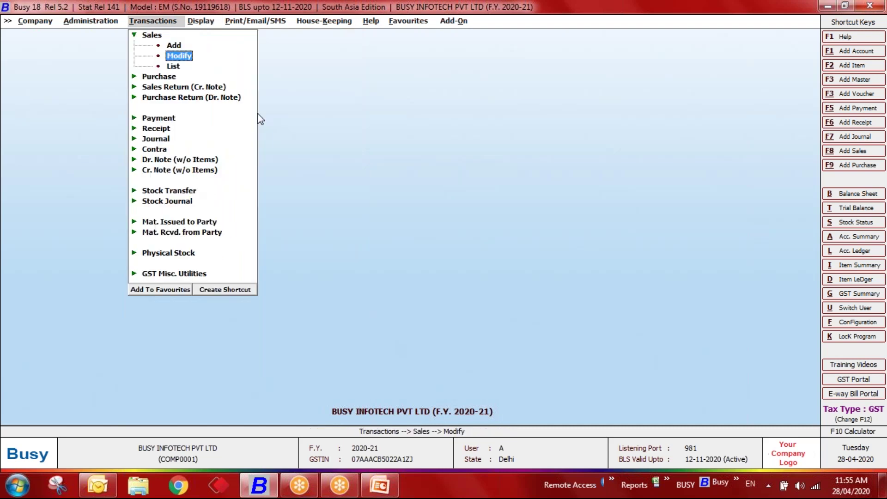
pyautogui.press('Left')
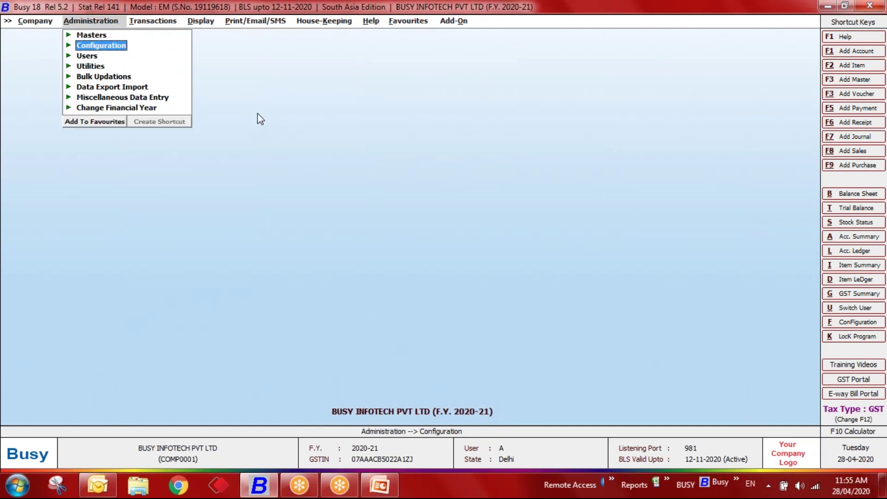
pyautogui.press('Return')
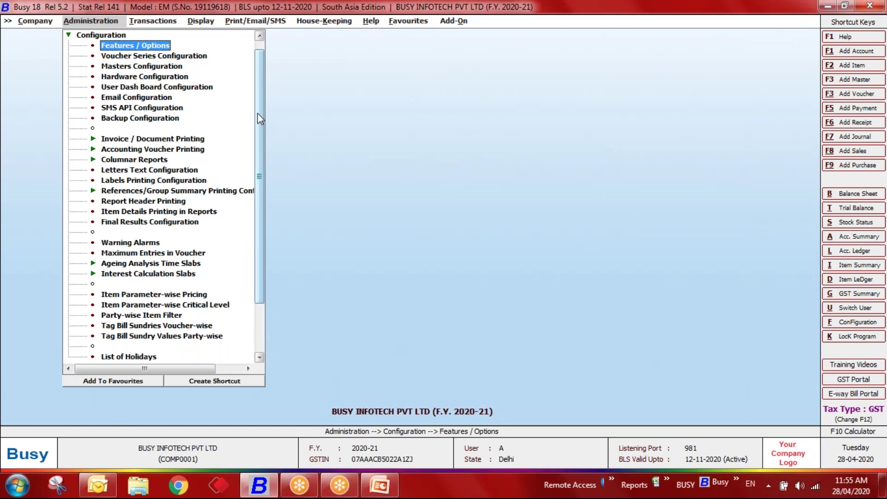
pyautogui.press('Return')
pyautogui.press('Down')
pyautogui.press('Down')
pyautogui.press('Down')
pyautogui.press('Down')
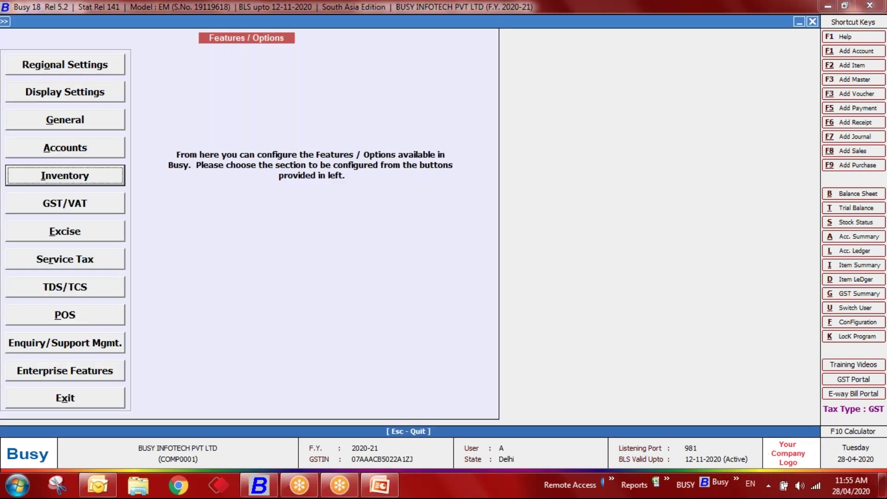
pyautogui.press('Return')
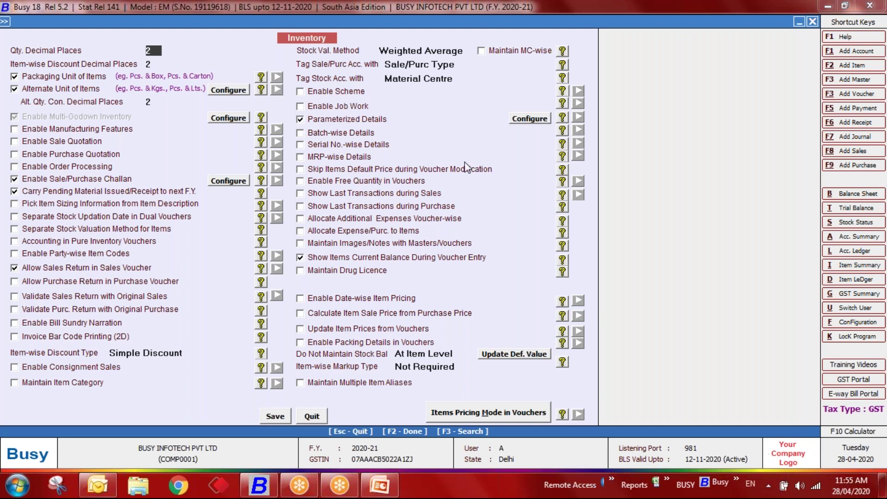
# Step: Enable Batch-wise Details, keep issue of expired batches at Allow with Warning, and set the warning to 10 days before expiry
pyautogui.click(330, 134)
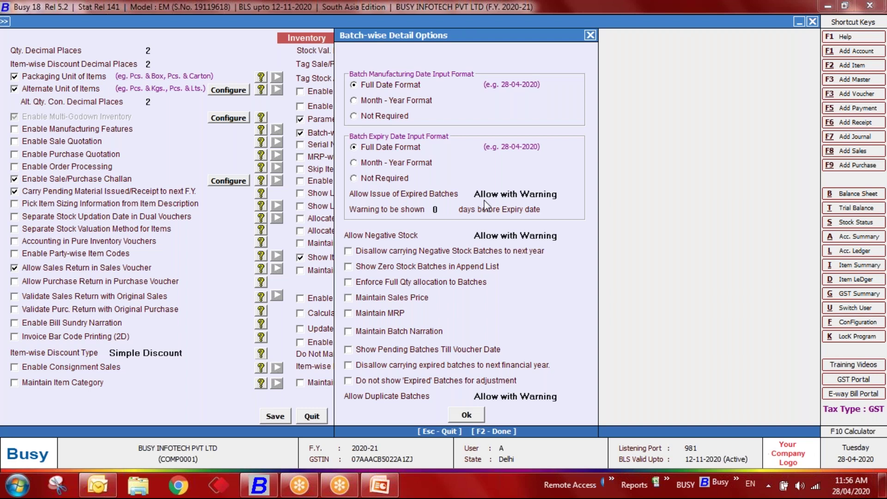
pyautogui.click(501, 195)
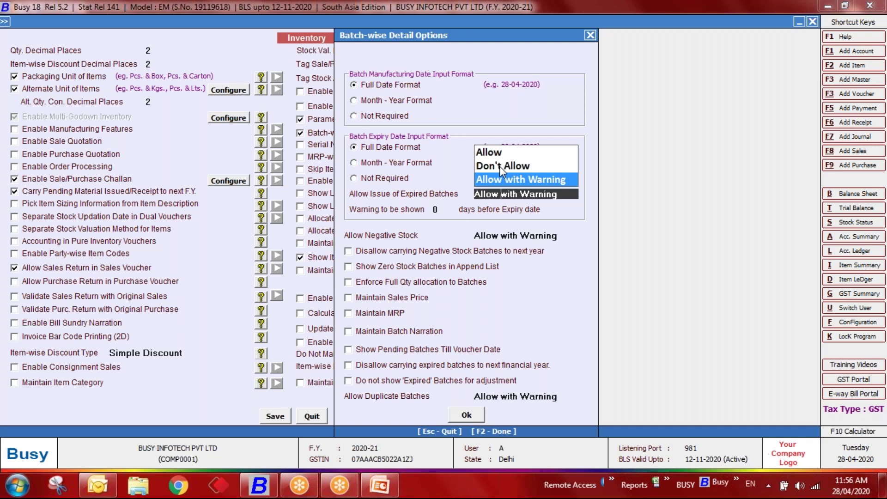
pyautogui.press('Return')
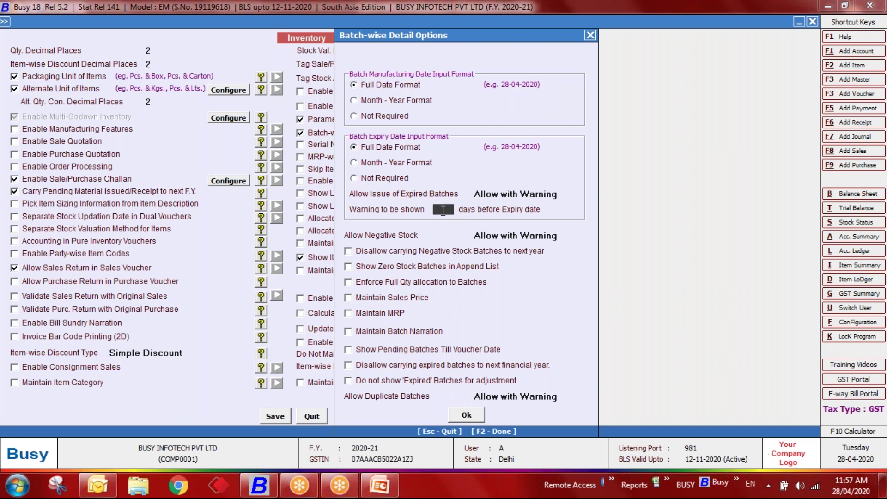
pyautogui.write('10')
pyautogui.press('Return')
pyautogui.press('Return')
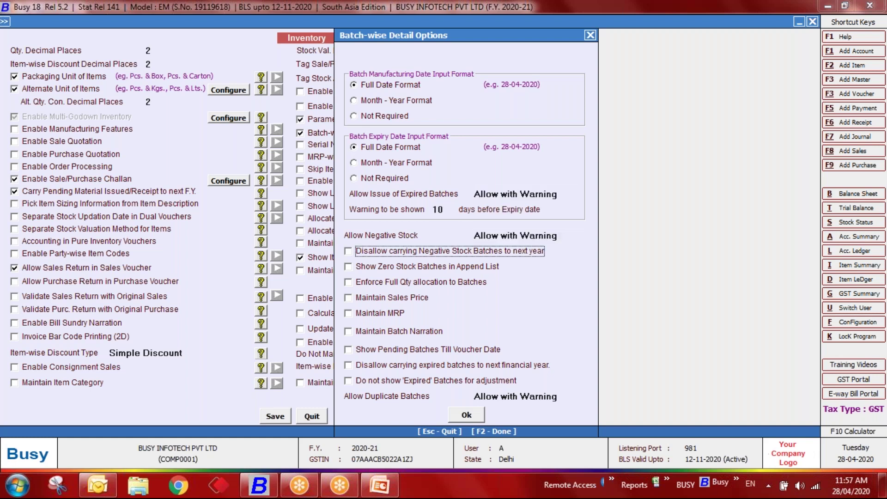
# Step: Keep negative batch stock at Allow with Warning and enable Maintain Sales Price, Maintain MRP and Maintain Batch Narration
pyautogui.click(517, 237)
pyautogui.press('Up')
pyautogui.press('Up')
pyautogui.press('Down')
pyautogui.press('Down')
pyautogui.press('Return')
pyautogui.click(355, 298)
pyautogui.click(354, 313)
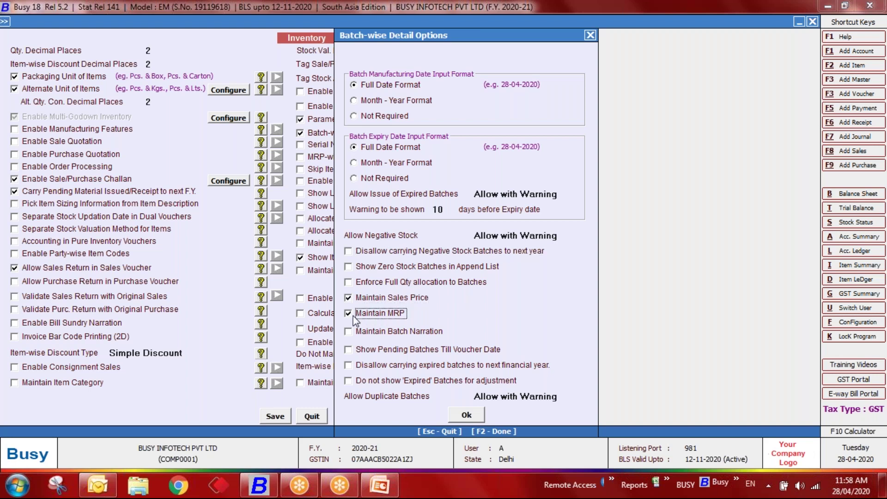
pyautogui.click(381, 332)
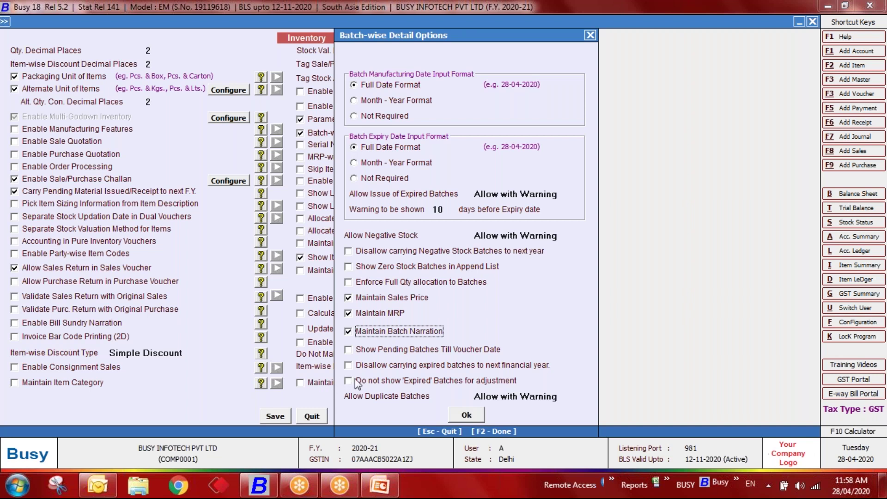
# Step: Keep duplicate batches at Allow with Warning, accept the batch options and save the inventory configuration
pyautogui.click(500, 395)
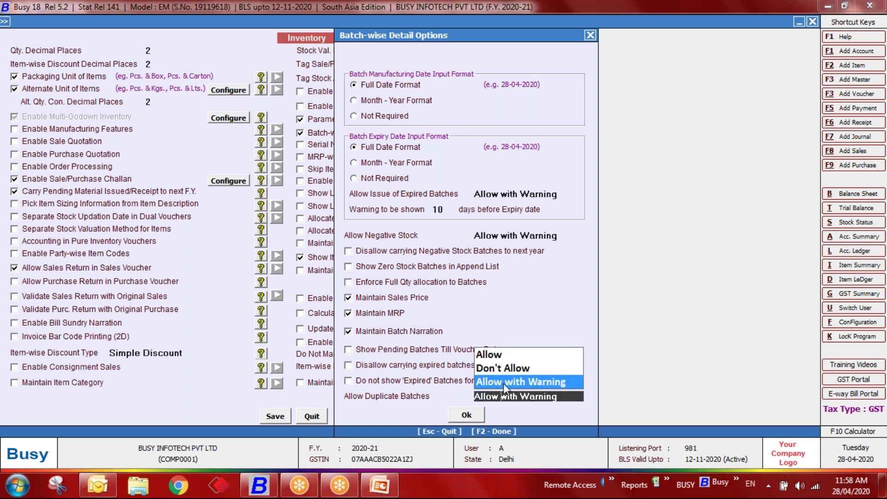
pyautogui.click(503, 383)
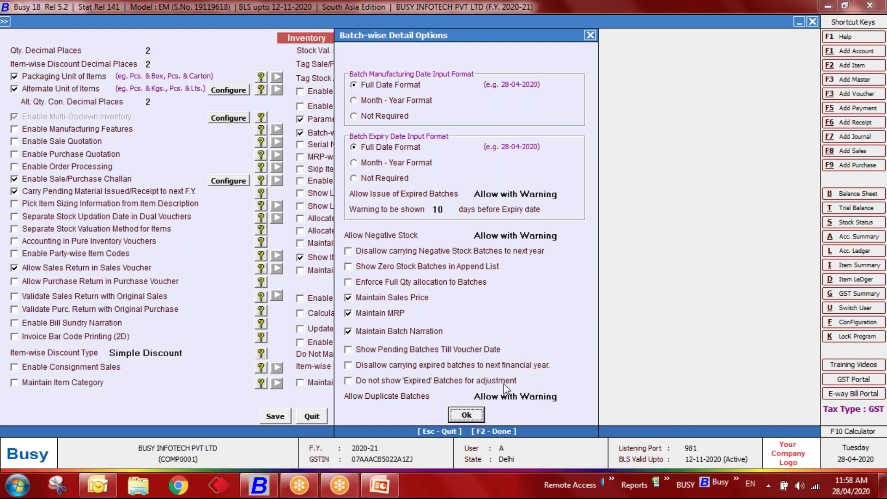
pyautogui.click(473, 415)
pyautogui.click(276, 414)
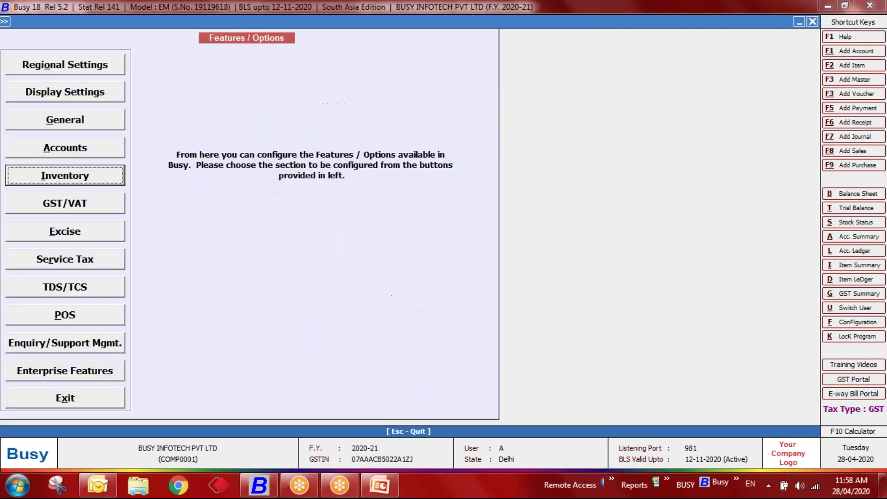
# Step: Leave the Features / Options configuration and open a new item master
pyautogui.press('Escape')
pyautogui.press('Up')
pyautogui.press('Return')
pyautogui.press('Down')
pyautogui.press('Down')
pyautogui.press('Down')
pyautogui.press('Return')
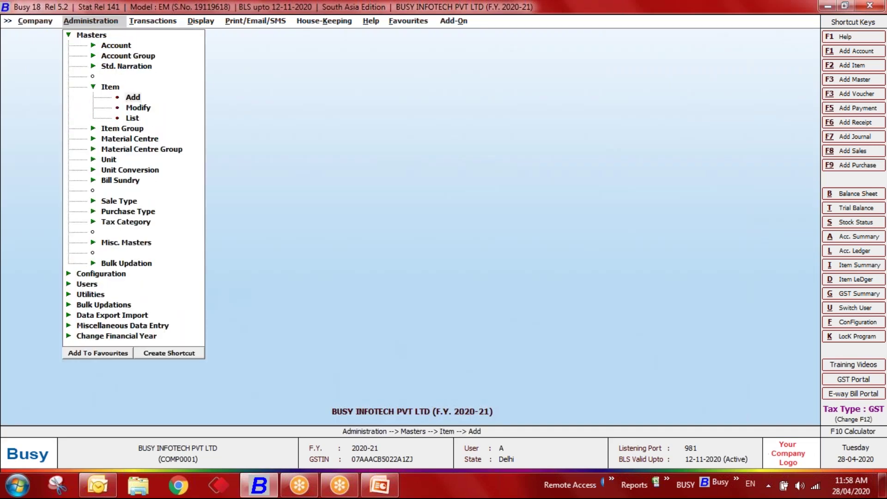
pyautogui.press('Return')
# Step: Name the new item Medicine, assign it to the General group and set its main unit to Pcs
pyautogui.write('Medicine')
pyautogui.press('Return')
pyautogui.press('Return')
pyautogui.press('Down')
pyautogui.press('Return')
pyautogui.write('pcs')
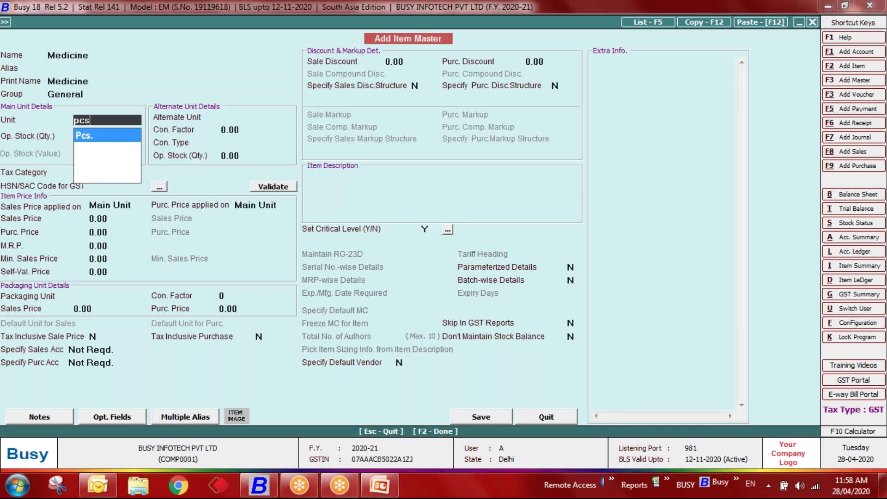
pyautogui.press('Return')
pyautogui.press('Return')
pyautogui.press('Return')
# Step: Set Medicine's tax category to GST 5% and its HSN/SAC code to 1111, leaving the sales and purchase prices unset
pyautogui.press('Down')
pyautogui.press('Down')
pyautogui.press('Down')
pyautogui.press('Down')
pyautogui.press('Return')
pyautogui.write('1111')
pyautogui.press('Return')
pyautogui.press('Return')
pyautogui.press('Return')
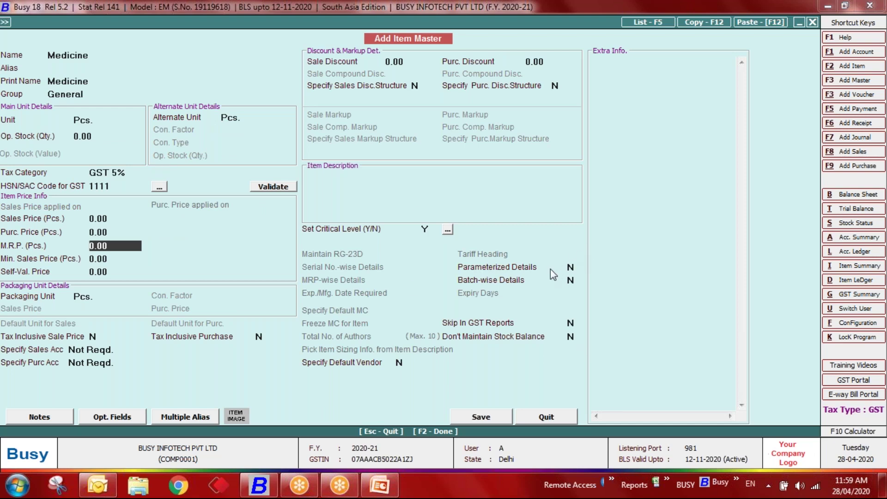
# Step: Enable batch-wise details (Y) for Medicine and require both expiry and manufacturing dates
pyautogui.moveTo(550, 269)
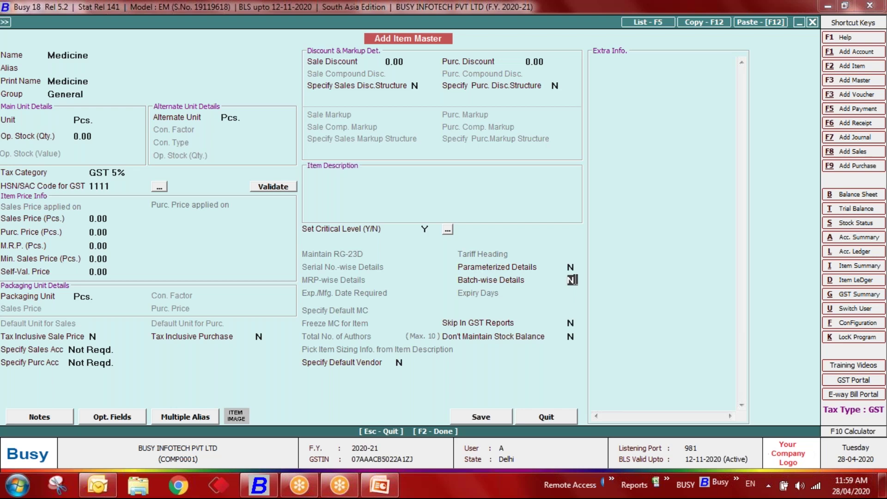
pyautogui.write('Y')
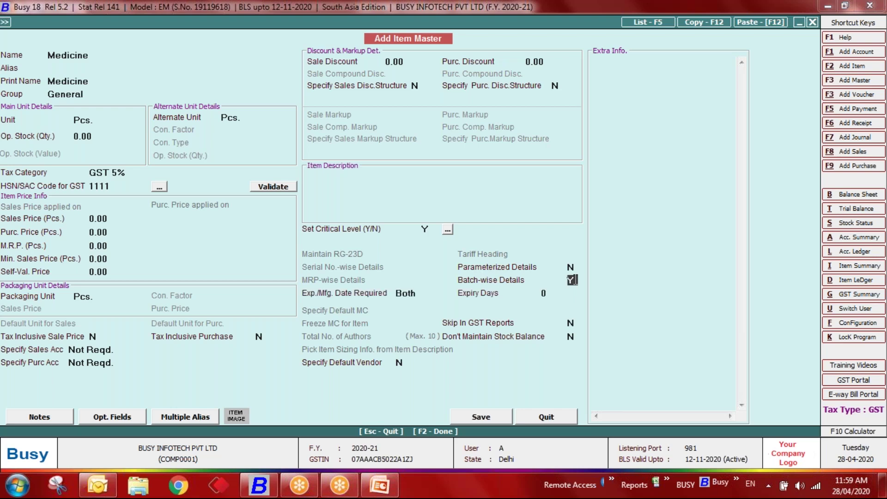
pyautogui.click(423, 294)
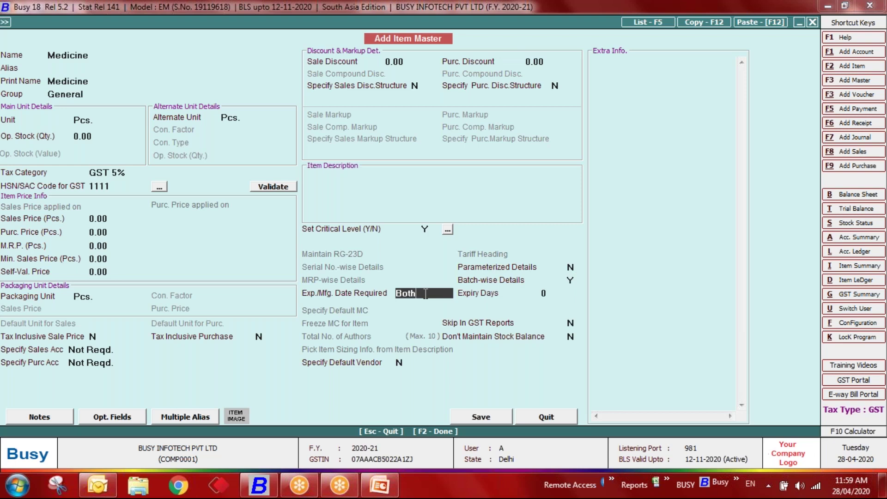
pyautogui.press('BackSpace')
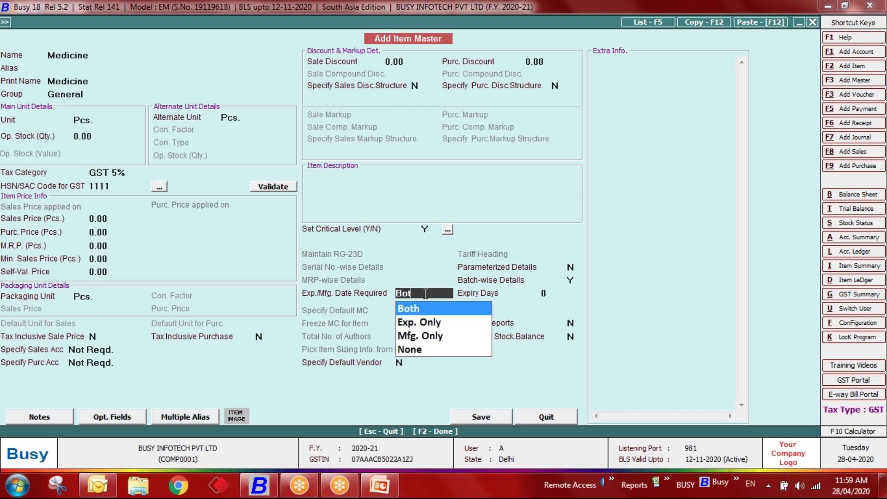
pyautogui.press('Down')
pyautogui.press('Up')
pyautogui.press('Down')
pyautogui.press('Down')
pyautogui.press('Up')
pyautogui.press('Up')
pyautogui.press('Return')
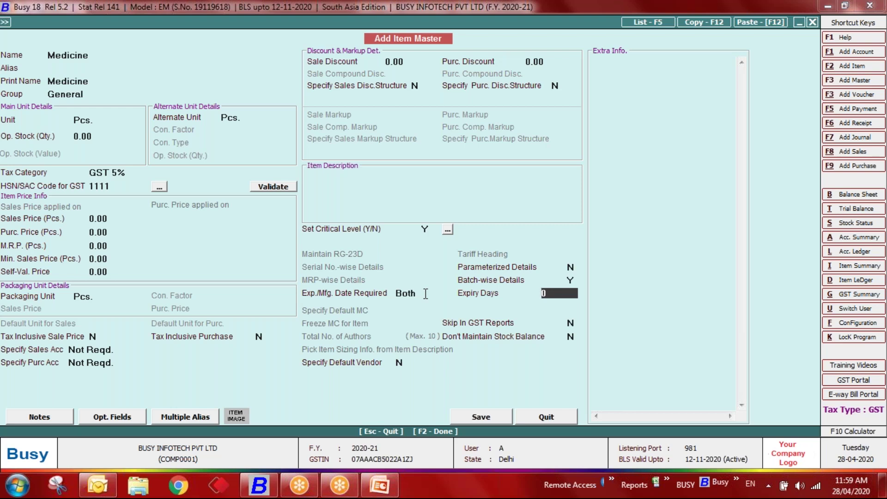
# Step: Set Medicine's expiry days to 30, keep the remaining defaults, and finish and leave the item master
pyautogui.press('BackSpace')
pyautogui.write('30')
pyautogui.press('Return')
pyautogui.press('Return')
pyautogui.press('Return')
pyautogui.press('Return')
pyautogui.press('Return')
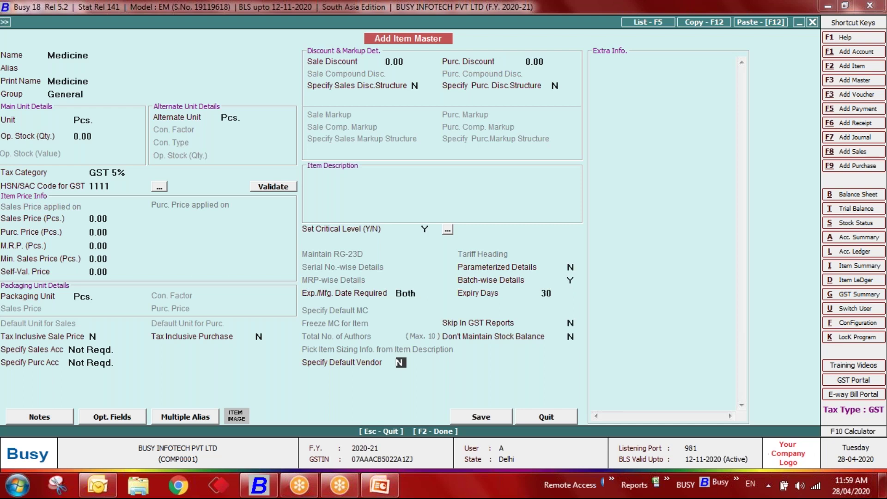
pyautogui.press('Escape')
pyautogui.press('Escape')
pyautogui.press('Escape')
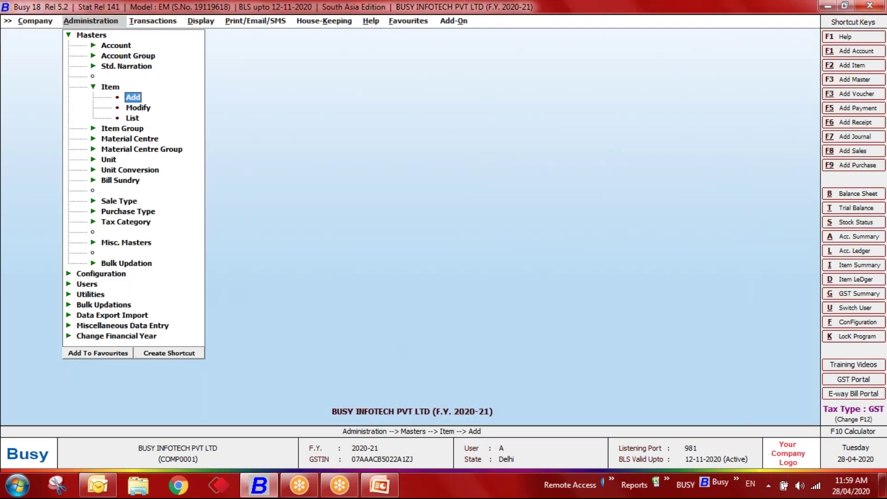
# Step: Start a new purchase voucher in the Main series dated 27-04-2020 with voucher number 102
pyautogui.press('Down')
pyautogui.press('Down')
pyautogui.press('Return')
pyautogui.press('Return')
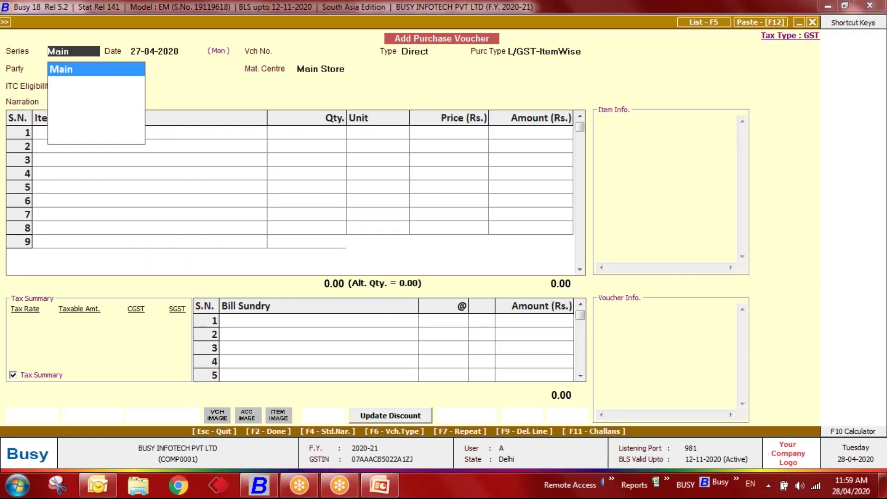
pyautogui.press('Return')
pyautogui.press('Return')
pyautogui.write('102')
pyautogui.press('Return')
pyautogui.press('Return')
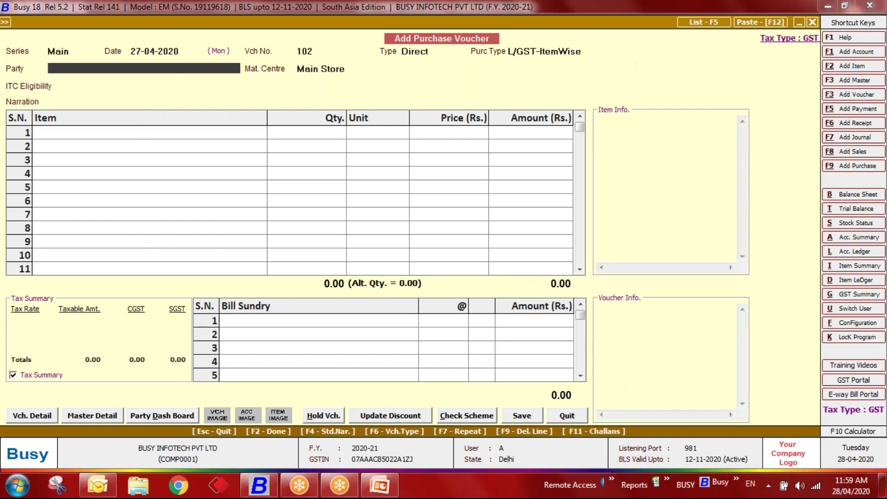
# Step: Choose M S Foods as the purchase party, keeping Main Store and the Input Goods/Services eligibility, and proceed to the item lines
pyautogui.press('Down')
pyautogui.press('Down')
pyautogui.press('Down')
pyautogui.press('Down')
pyautogui.press('Down')
pyautogui.press('Down')
pyautogui.press('Down')
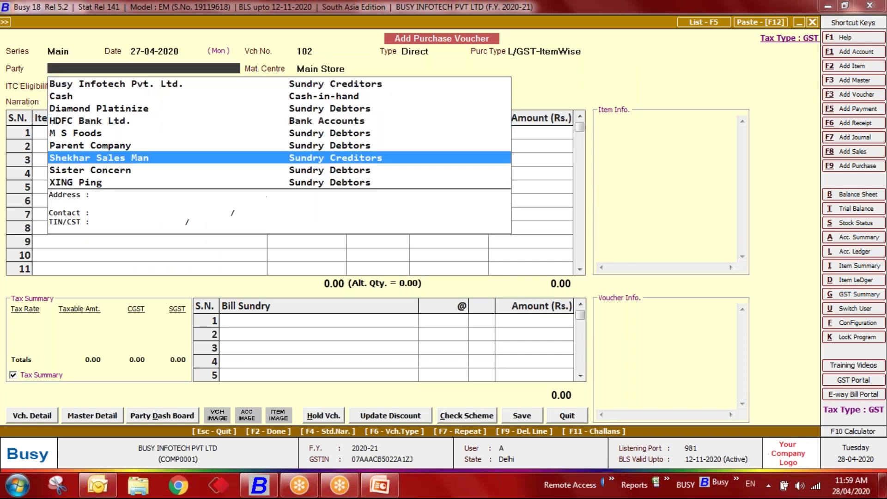
pyautogui.press('Up')
pyautogui.press('Up')
pyautogui.press('Up')
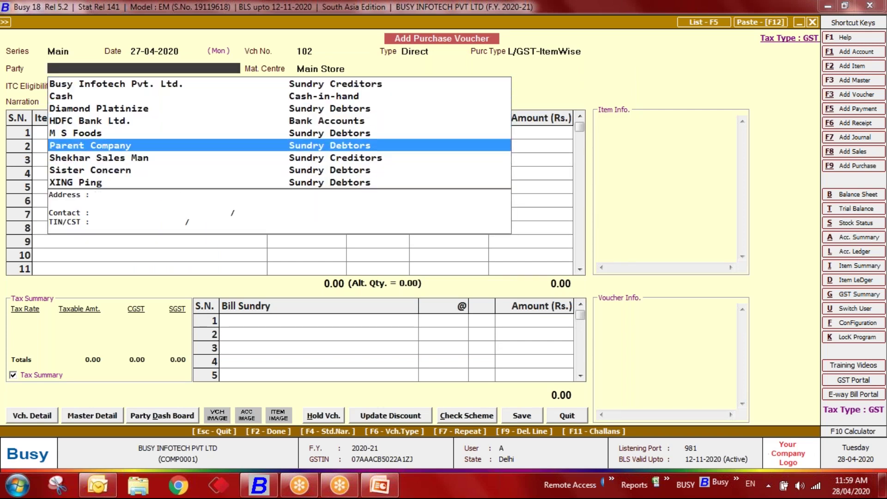
pyautogui.press('Return')
pyautogui.press('Return')
pyautogui.press('Return')
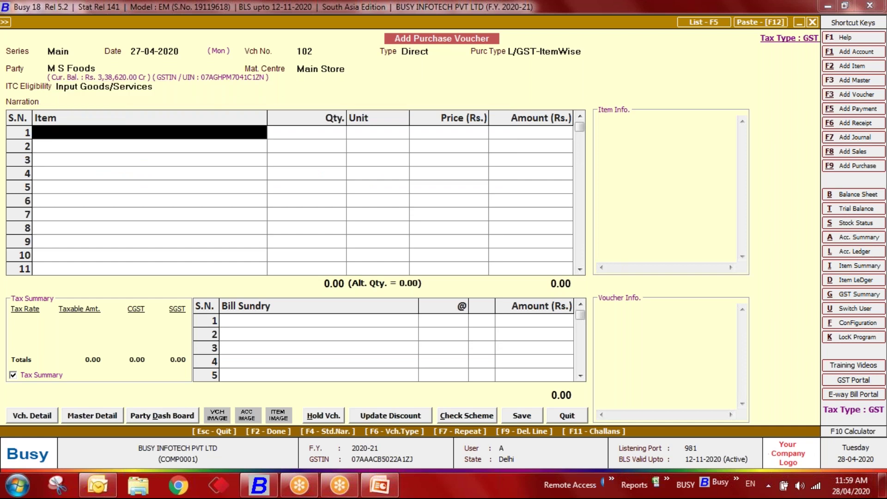
# Step: Enter 20 Pcs. of Medicine on the first item line and bring up its batch details
pyautogui.write('medi')
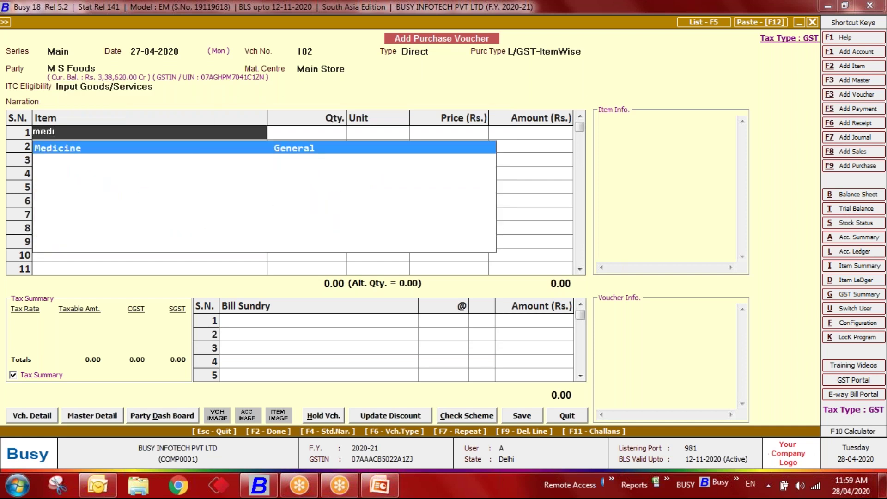
pyautogui.press('Return')
pyautogui.write('20')
pyautogui.press('Return')
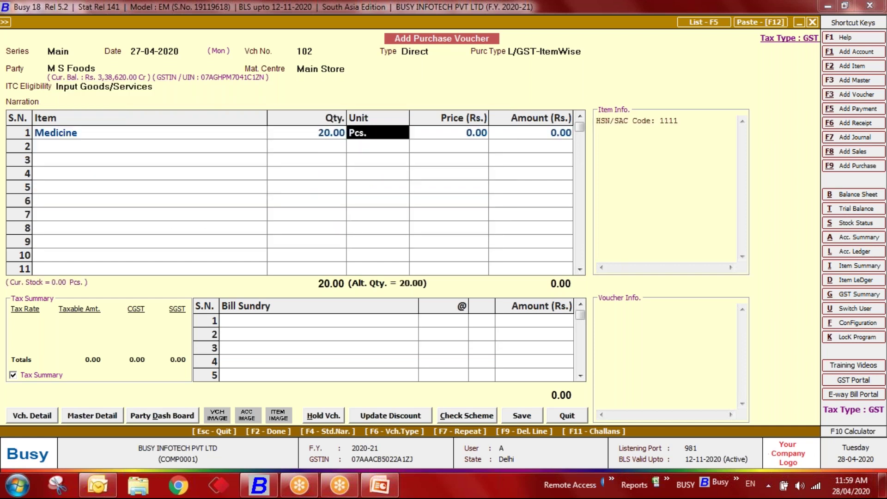
pyautogui.press('Return')
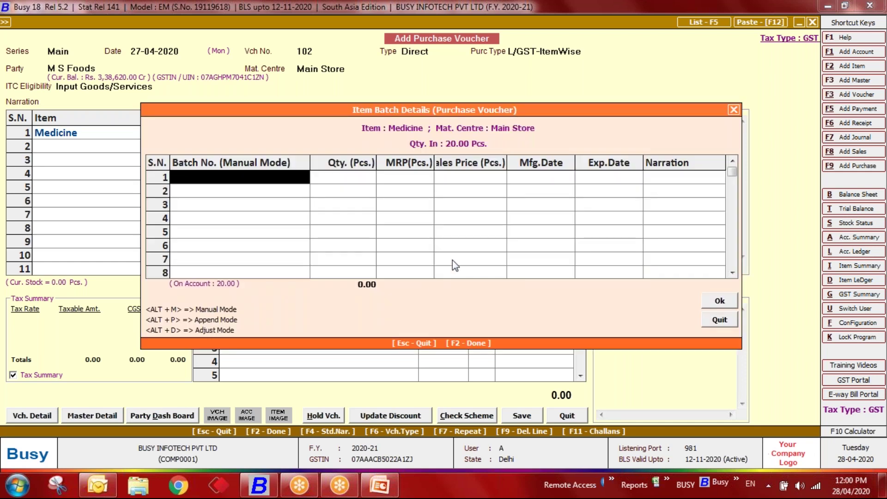
# Step: Enter batch 100001 with quantity 5, MRP 25 and sales price 20, keeping the default manufacturing and expiry dates
pyautogui.moveTo(458, 110); pyautogui.dragTo(324, 90)
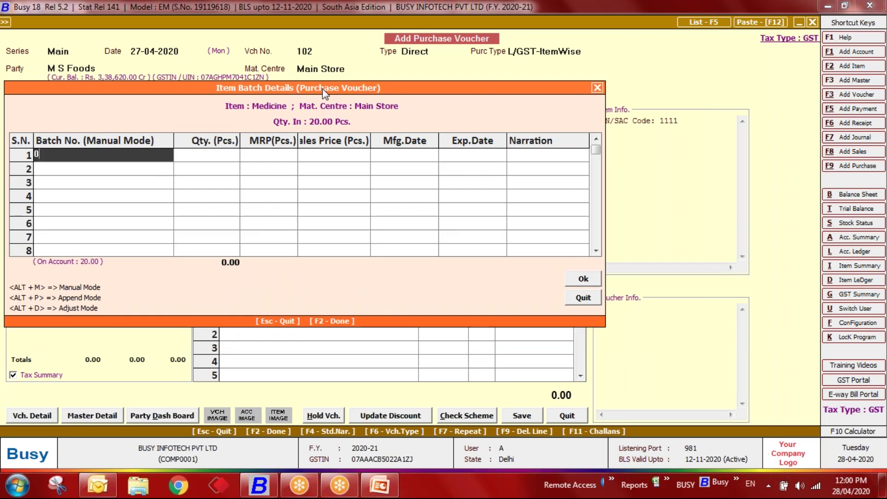
pyautogui.write('100001')
pyautogui.press('Return')
pyautogui.write('5')
pyautogui.press('Return')
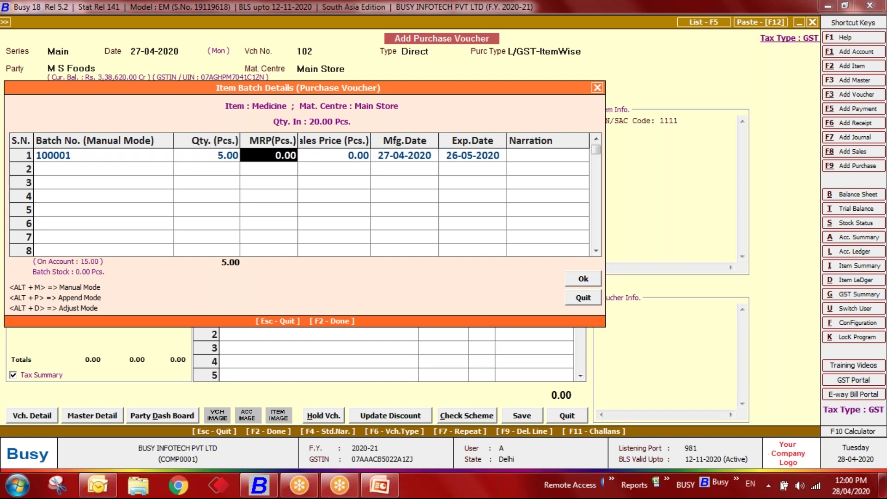
pyautogui.write('25')
pyautogui.press('Return')
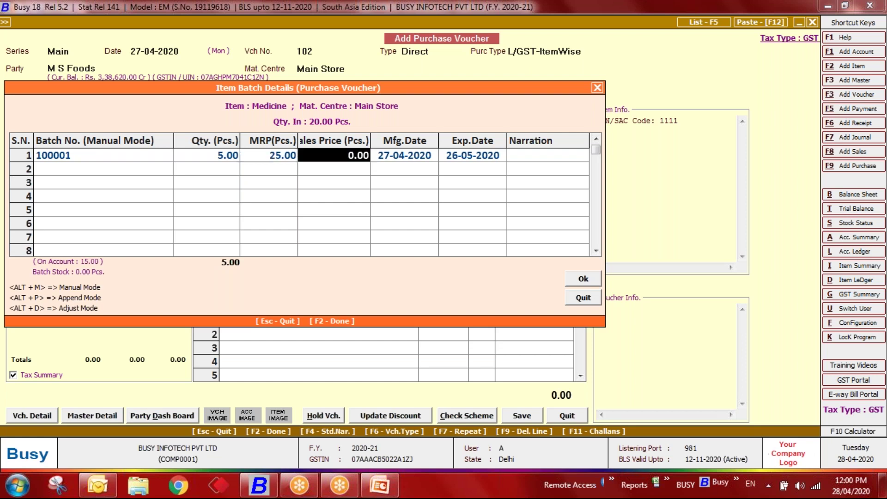
pyautogui.write('20')
pyautogui.press('Return')
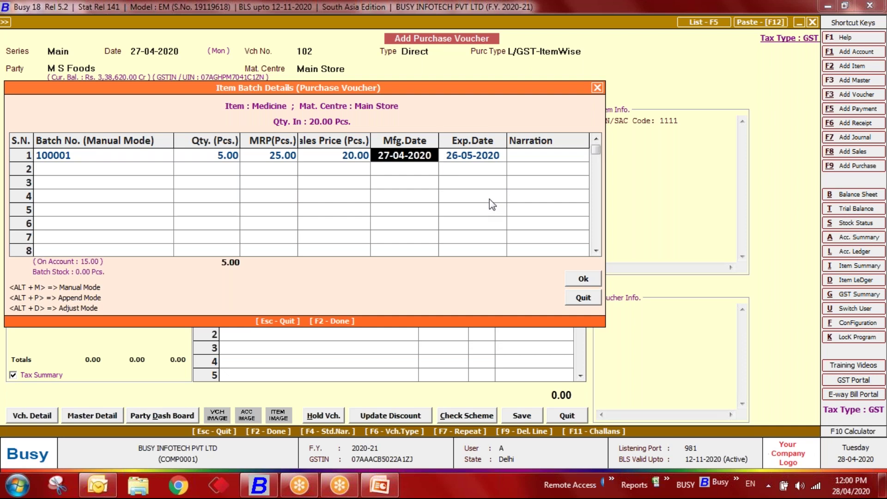
pyautogui.click(465, 158)
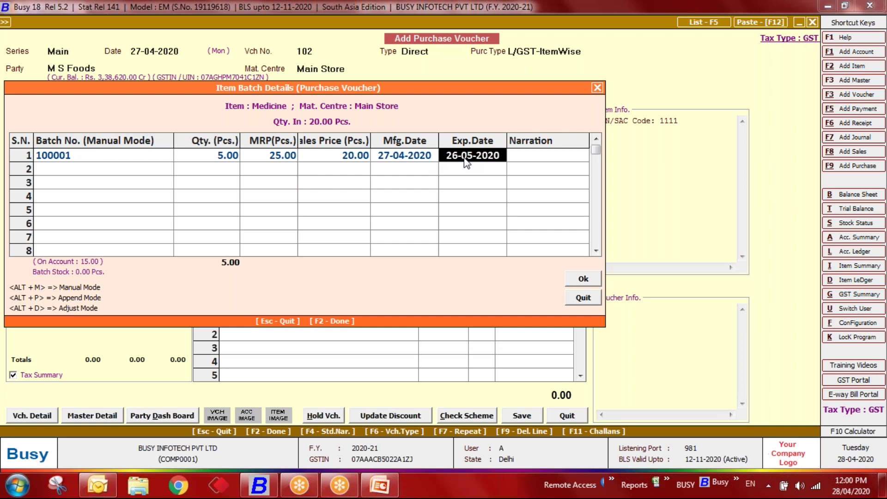
pyautogui.press('Return')
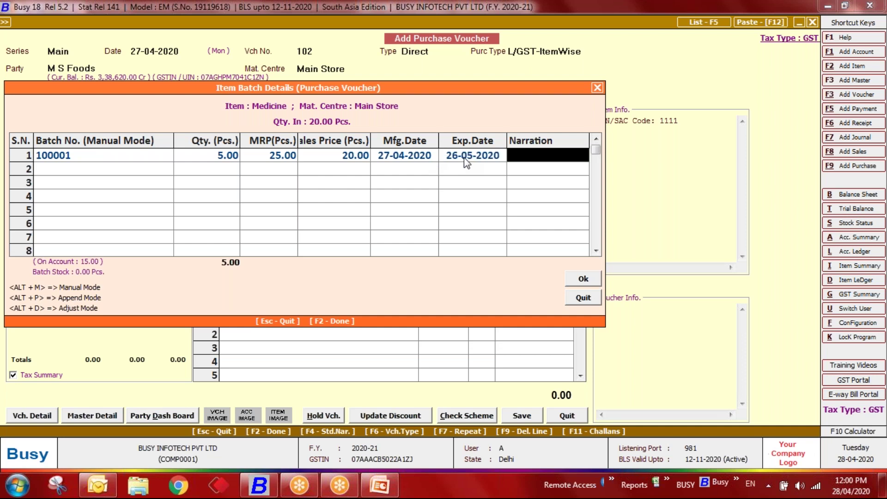
pyautogui.press('Return')
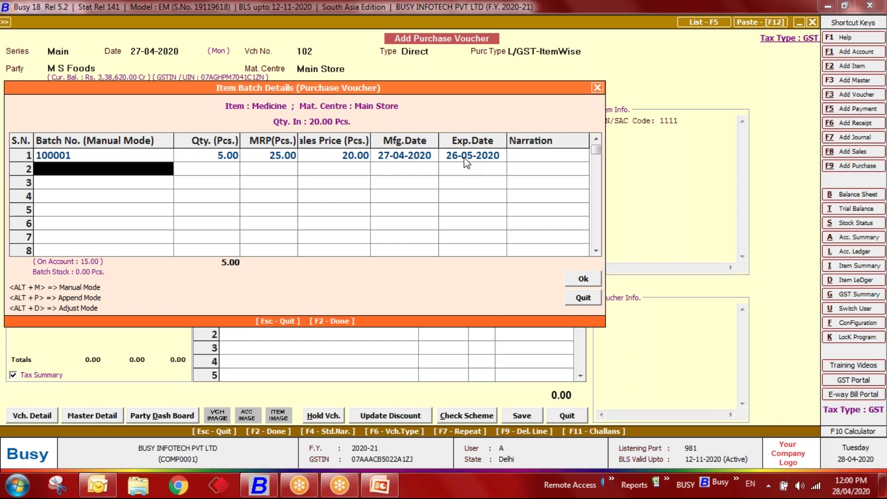
# Step: Add batch 100002 with quantity 10, MRP 30 and sales price 25
pyautogui.write('100002')
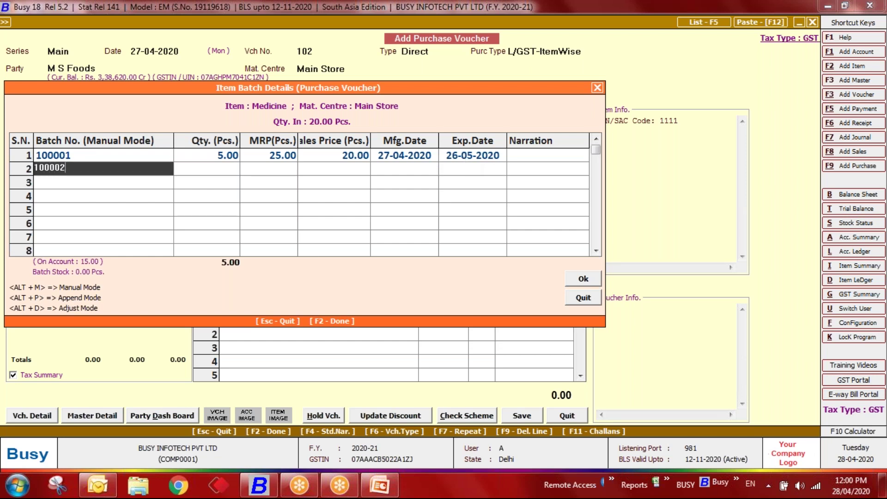
pyautogui.press('Return')
pyautogui.write('10')
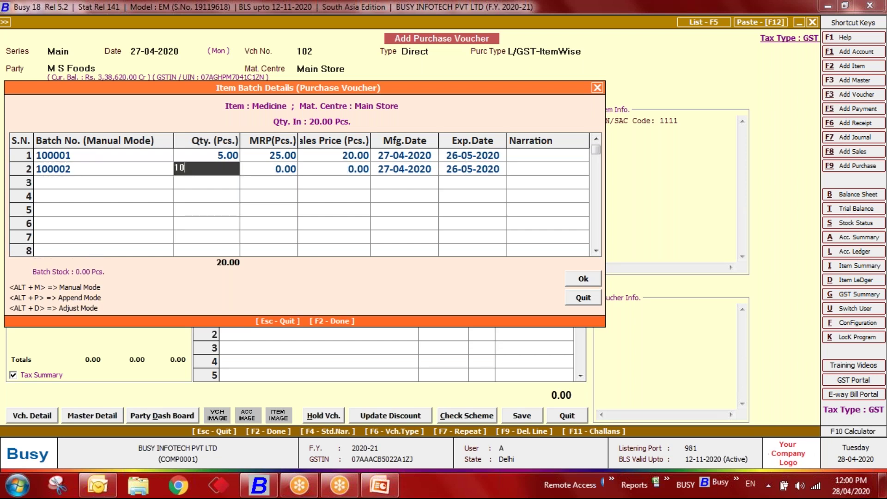
pyautogui.press('Return')
pyautogui.write('30')
pyautogui.press('Return')
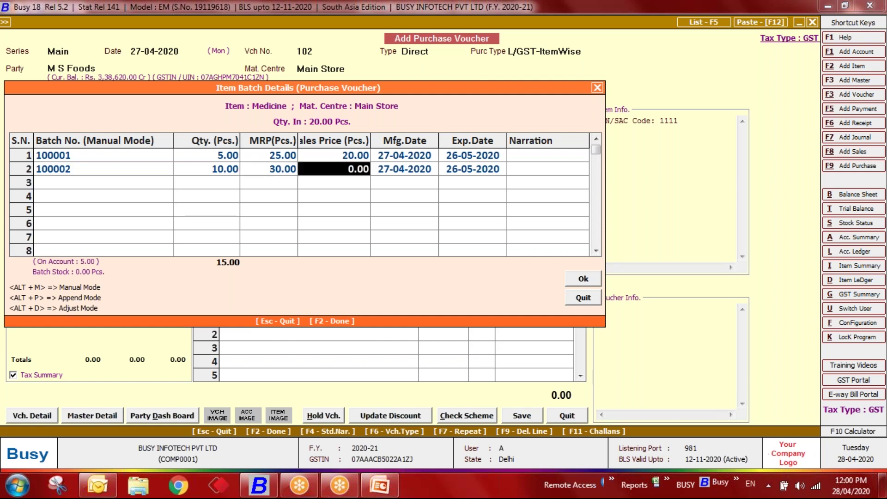
pyautogui.write('25')
pyautogui.press('Return')
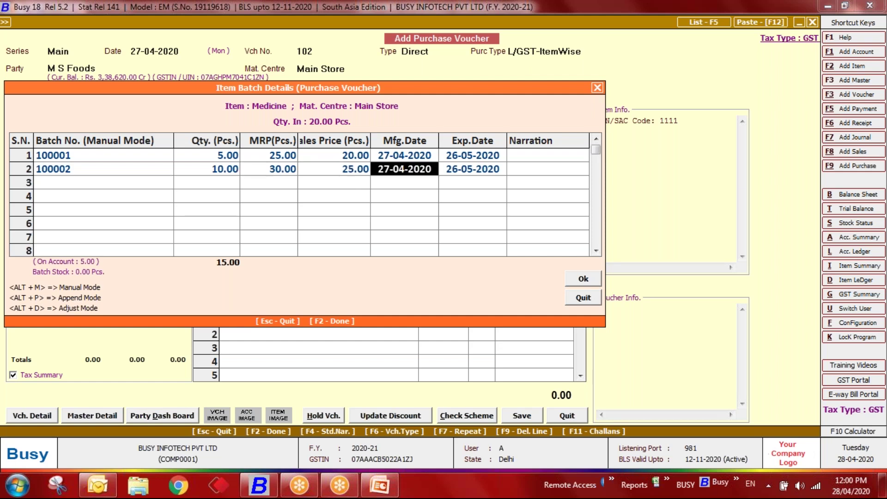
# Step: Keep batch 100002's default manufacturing date and set its expiry date to 30-05-2020
pyautogui.press('Return')
pyautogui.press('Left')
pyautogui.press('Right')
pyautogui.press('Left')
pyautogui.press('Right')
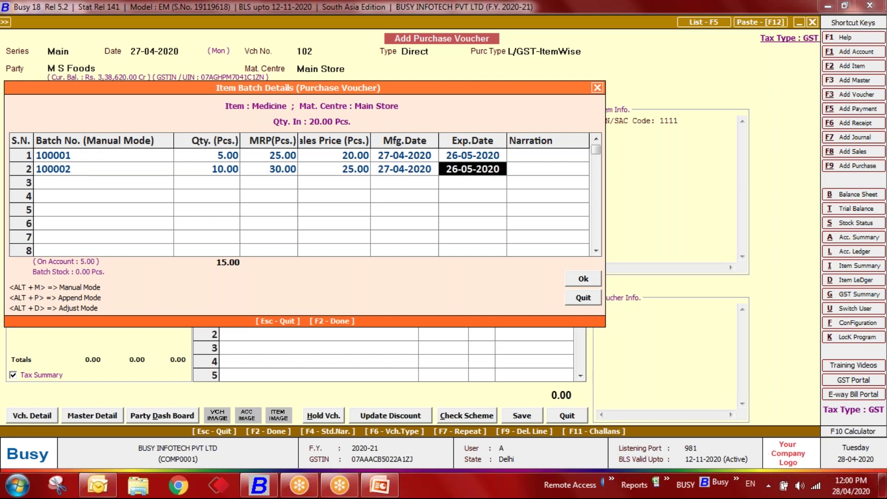
pyautogui.write('30-0')
pyautogui.press('Return')
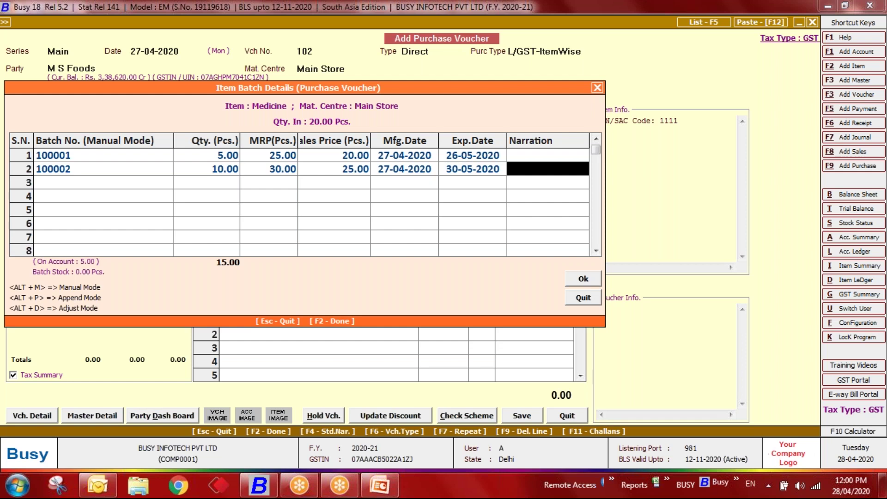
pyautogui.press('Return')
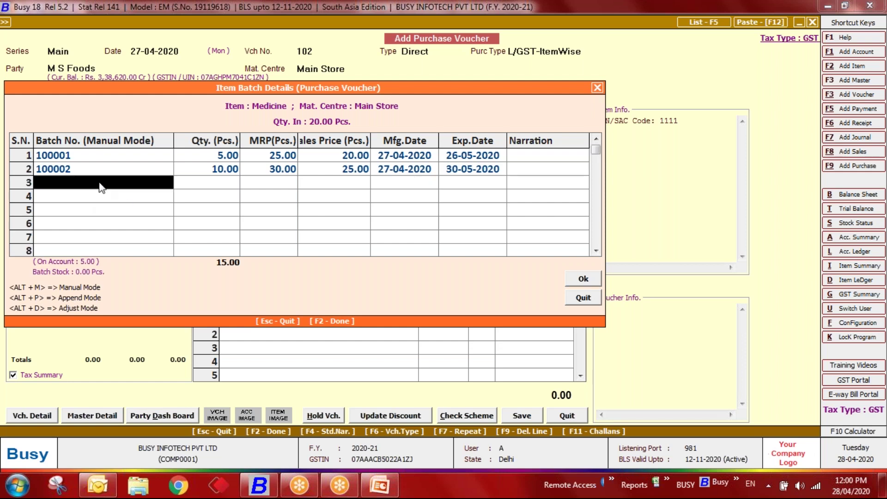
# Step: Add batch 100003 with the remaining quantity of 5 and set its expiry date to 30-06-2020
pyautogui.write('10000')
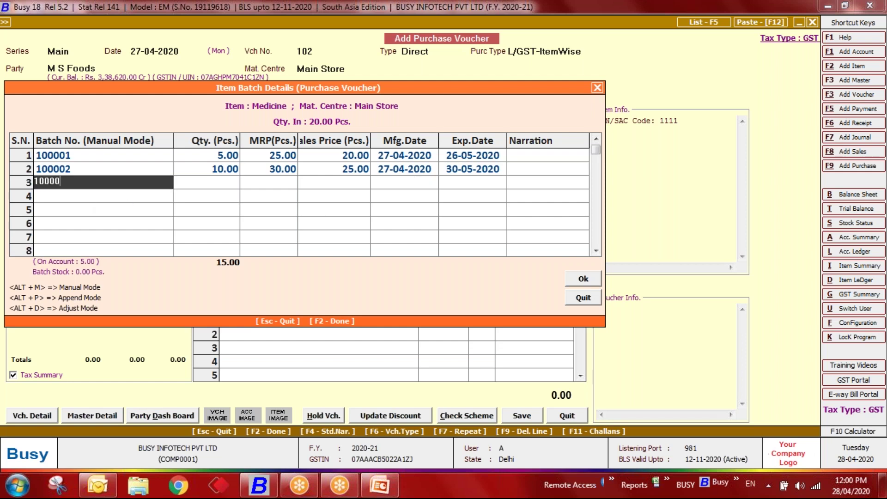
pyautogui.write('3')
pyautogui.press('Return')
pyautogui.press('Return')
pyautogui.press('Return')
pyautogui.press('Return')
pyautogui.press('Return')
pyautogui.write('3')
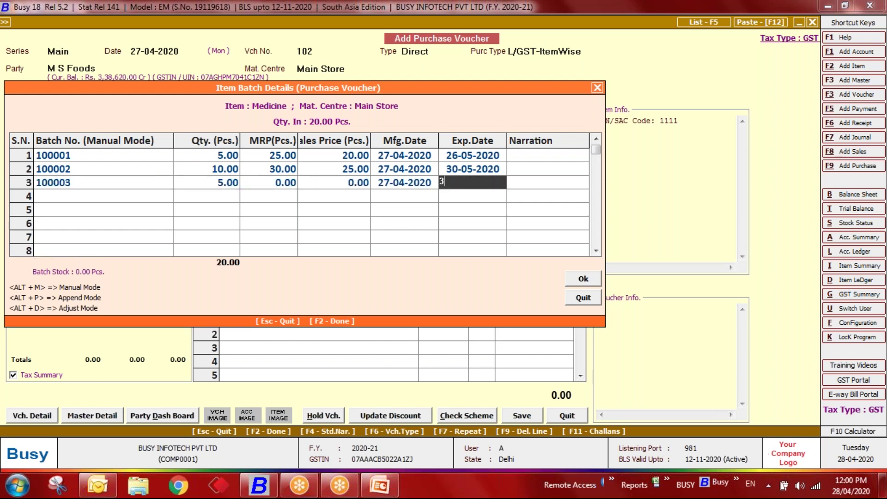
pyautogui.write('1-05')
pyautogui.press('Return')
pyautogui.press('Left')
pyautogui.write('30-06')
pyautogui.press('Return')
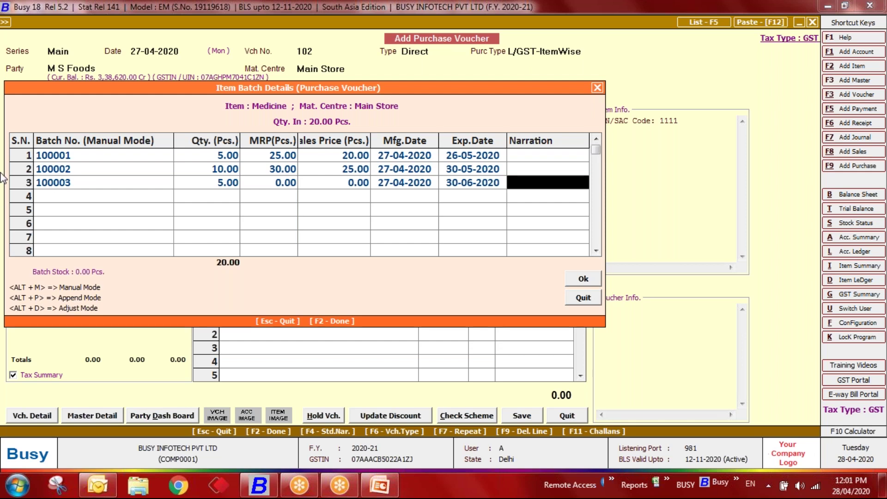
# Step: Set batch 100003's MRP to 25 and sales price to 20, then accept the item batch details
pyautogui.click(291, 200)
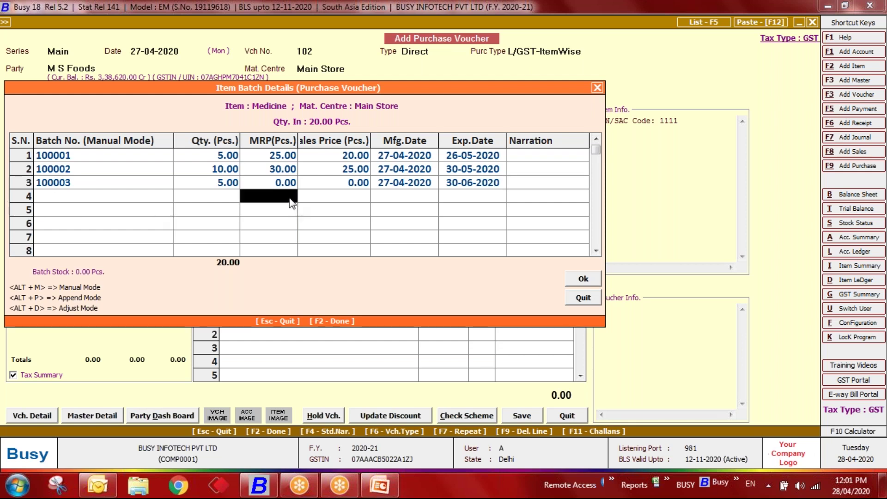
pyautogui.click(283, 183)
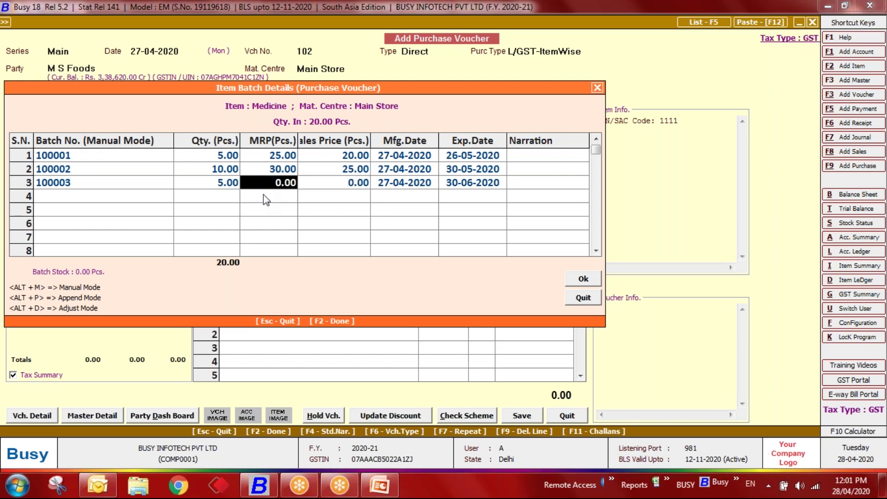
pyautogui.write('2')
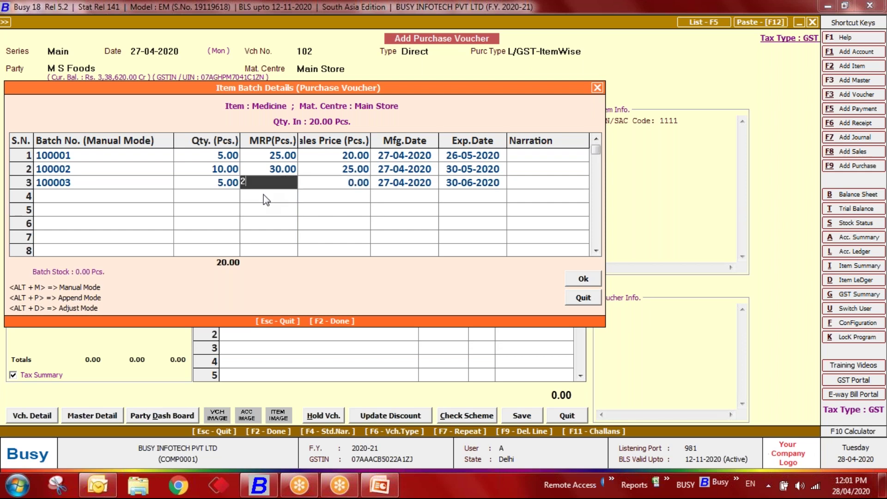
pyautogui.write('5')
pyautogui.press('Return')
pyautogui.write('20')
pyautogui.press('Return')
pyautogui.press('F2')
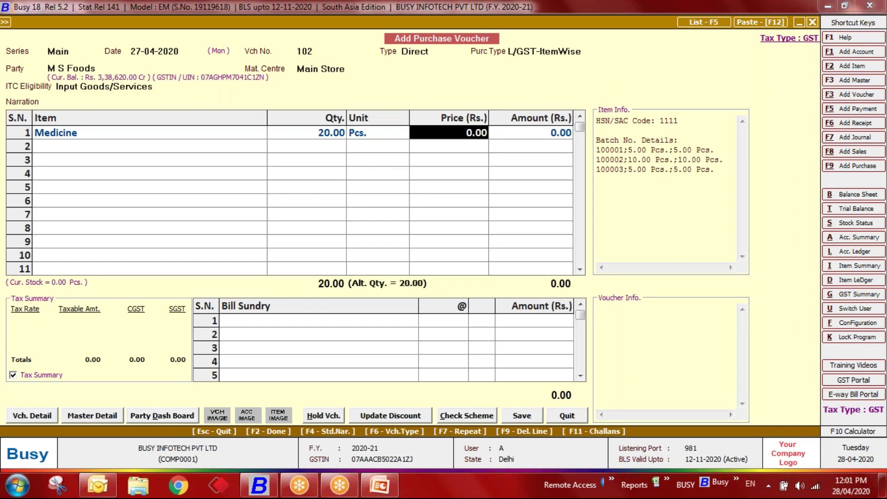
# Step: Set Medicine's purchase price to Rs. 12 and finish the item and bill sundry entries
pyautogui.write('12')
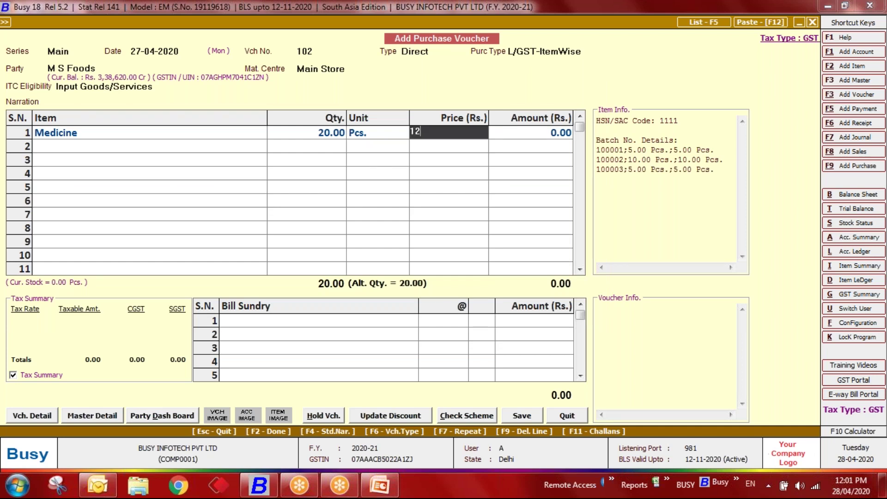
pyautogui.press('Return')
pyautogui.press('Return')
pyautogui.press('Return')
pyautogui.press('Return')
pyautogui.press('Return')
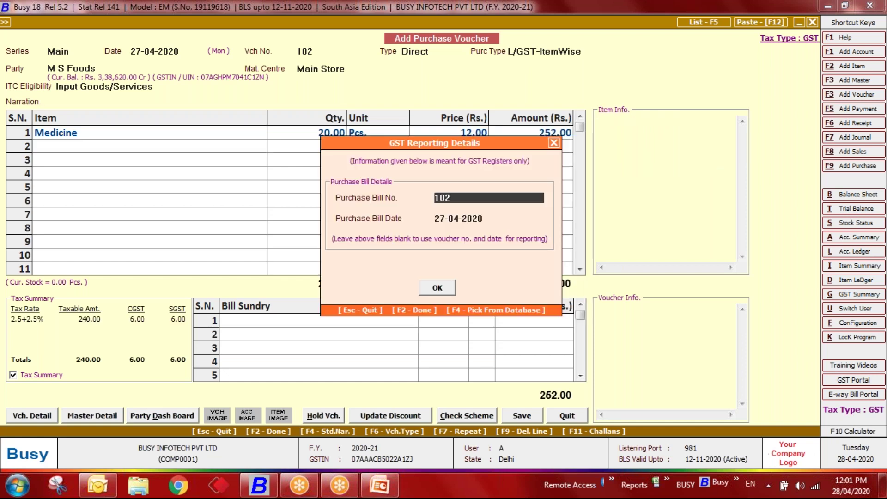
# Step: Accept the default purchase bill details for GST reporting, save the voucher and leave purchase entry
pyautogui.press('F2')
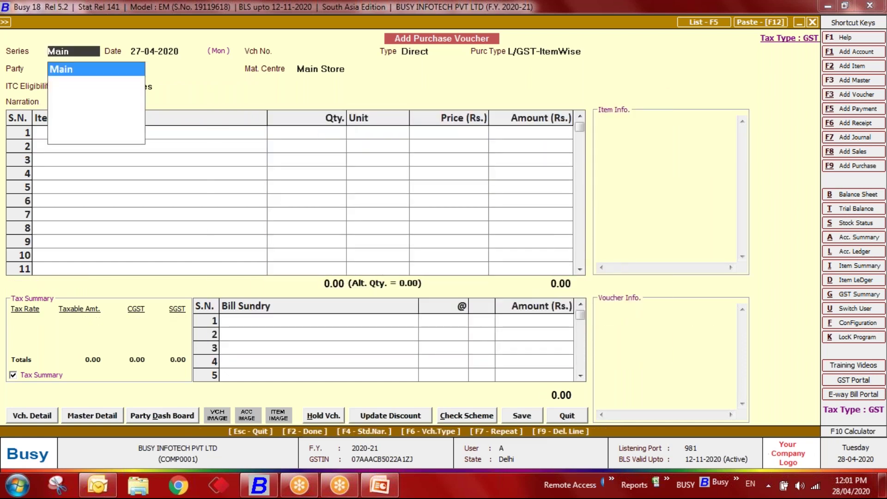
pyautogui.press('Escape')
pyautogui.press('Escape')
pyautogui.press('Escape')
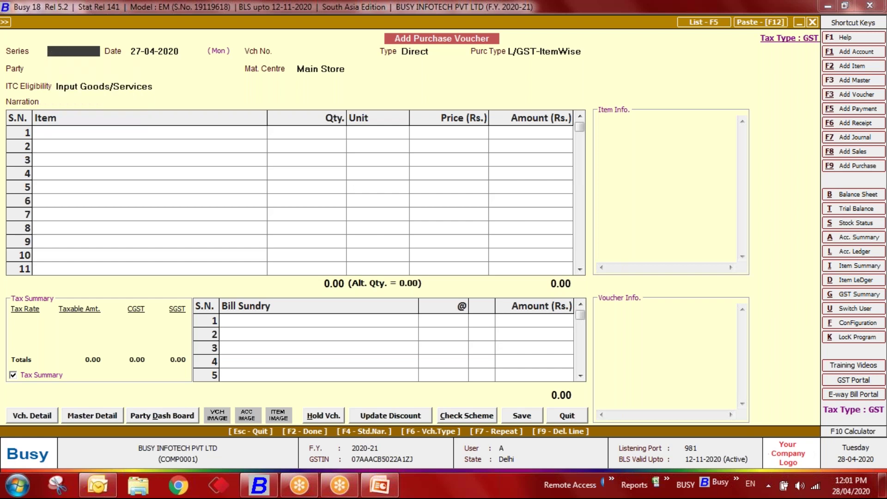
# Step: Expand the list of batch-wise and parameter-wise reports among the display reports
pyautogui.press('Right')
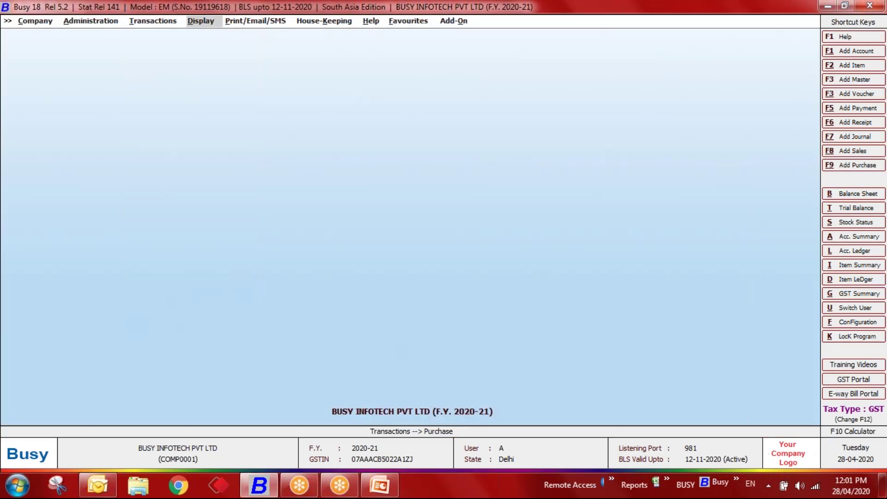
pyautogui.press('Return')
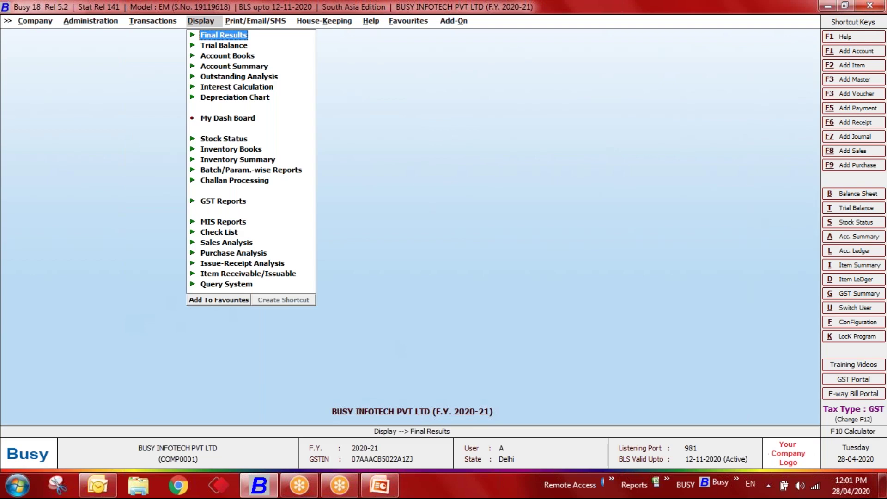
pyautogui.press('Down')
pyautogui.press('Down')
pyautogui.press('Down')
pyautogui.press('Down')
pyautogui.press('Down')
pyautogui.press('Down')
pyautogui.press('Down')
pyautogui.press('Down')
pyautogui.press('Down')
pyautogui.press('Down')
pyautogui.press('Down')
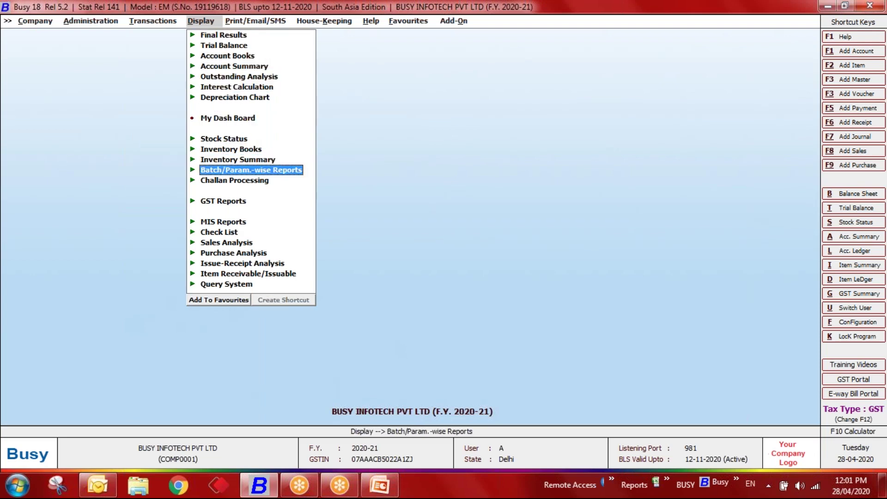
pyautogui.press('Return')
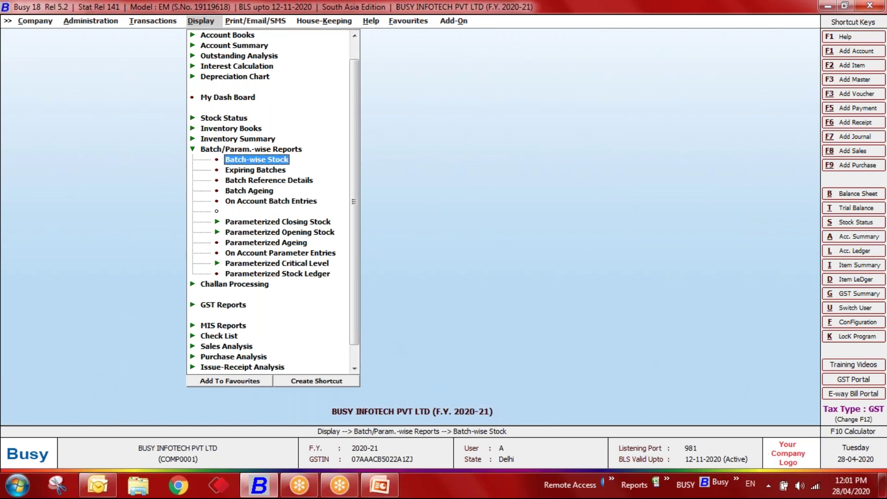
# Step: Go through the available batch reports, from Batch-wise Stock to Batch Ageing
pyautogui.press('Down')
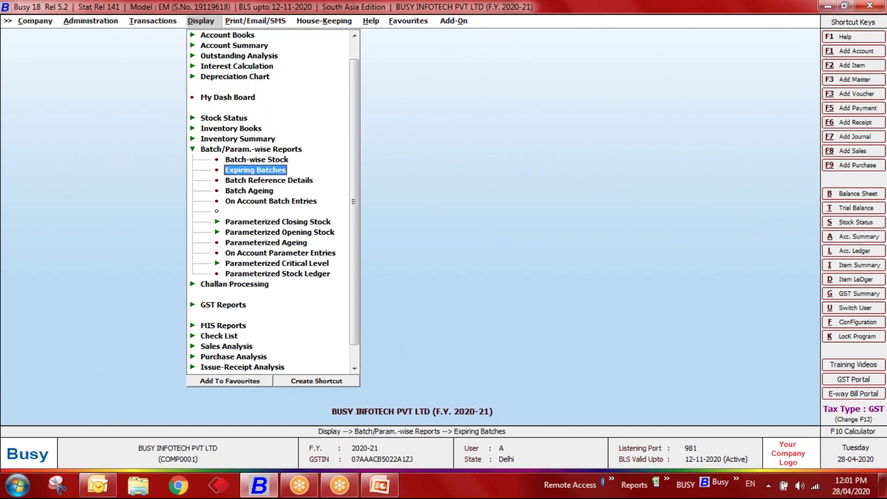
pyautogui.press('Down')
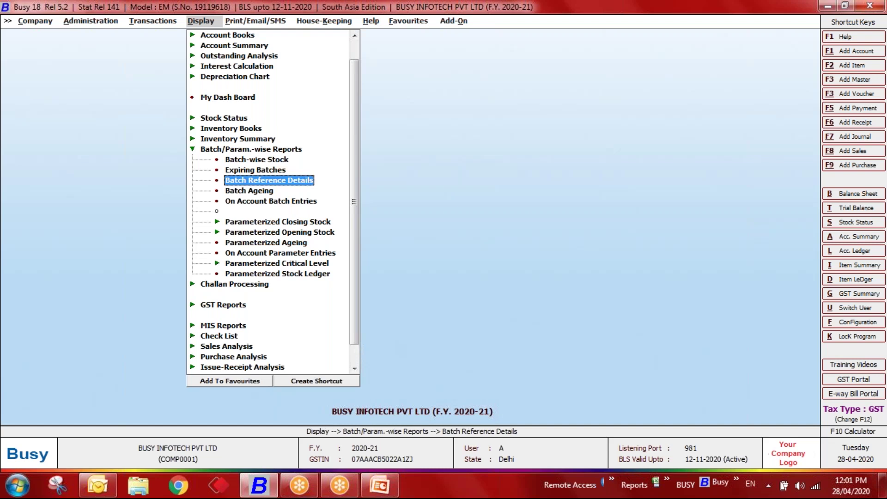
pyautogui.press('Up')
pyautogui.press('Up')
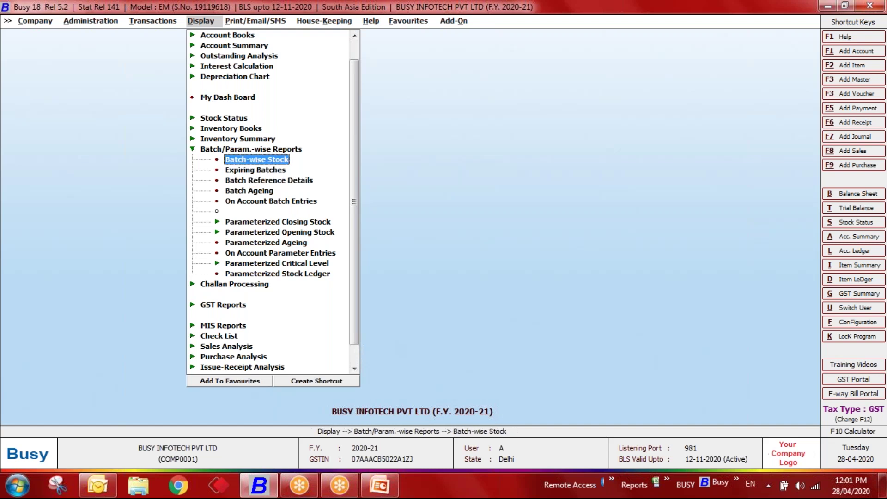
pyautogui.press('Down')
pyautogui.press('Down')
pyautogui.press('Down')
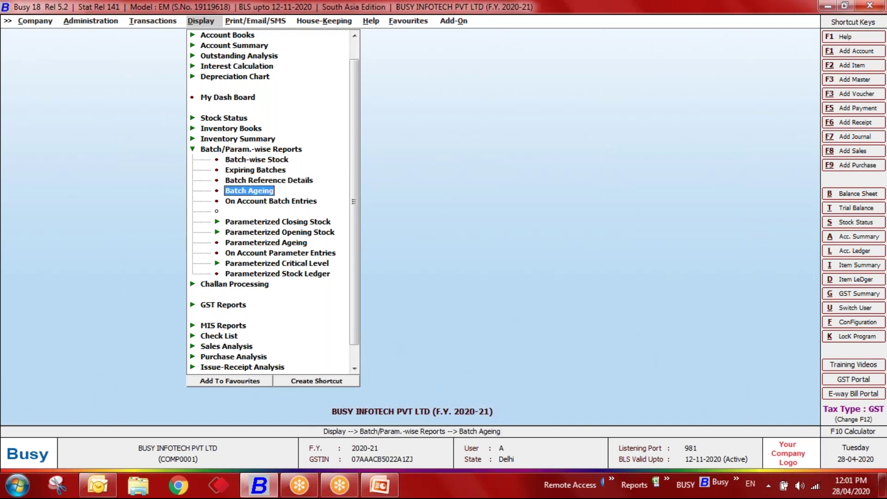
pyautogui.press('Up')
pyautogui.press('Up')
pyautogui.press('Up')
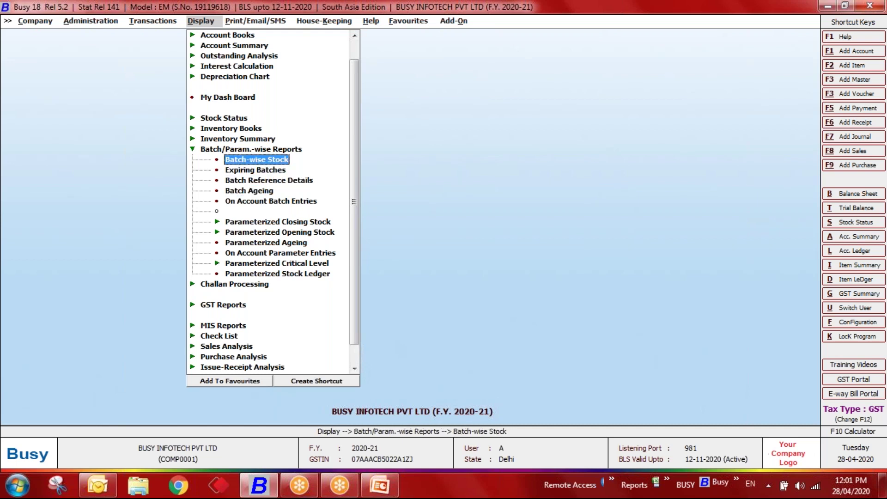
# Step: Set up a Batch-wise Stock report for the single item Medicine, keeping the default dates and the ALL stock status
pyautogui.press('Return')
pyautogui.press('Return')
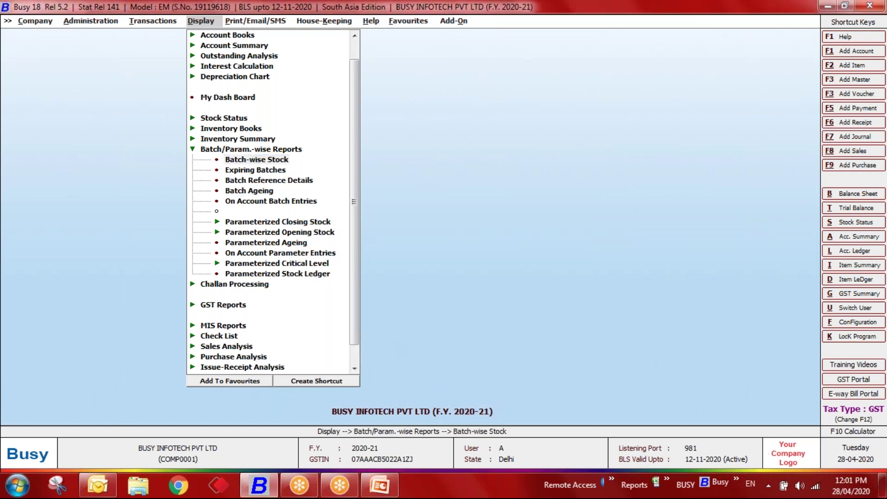
pyautogui.write('medi')
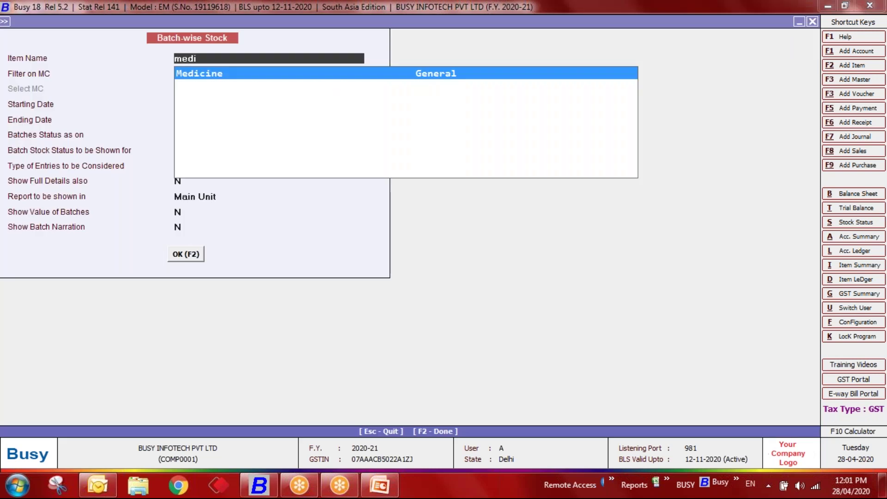
pyautogui.press('Return')
pyautogui.press('Return')
pyautogui.press('Return')
pyautogui.press('Return')
pyautogui.press('Return')
pyautogui.press('Return')
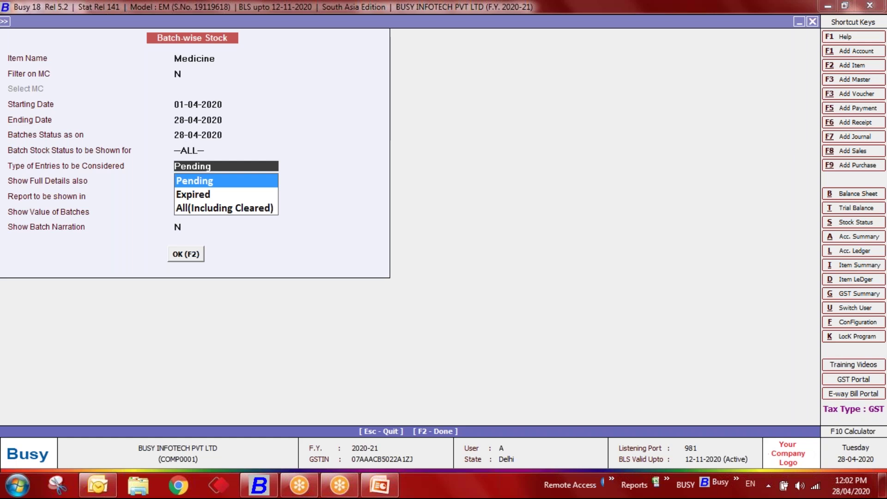
# Step: Include all entries, cleared ones too, keep the remaining options and generate the Batch-wise Stock report
pyautogui.press('Down')
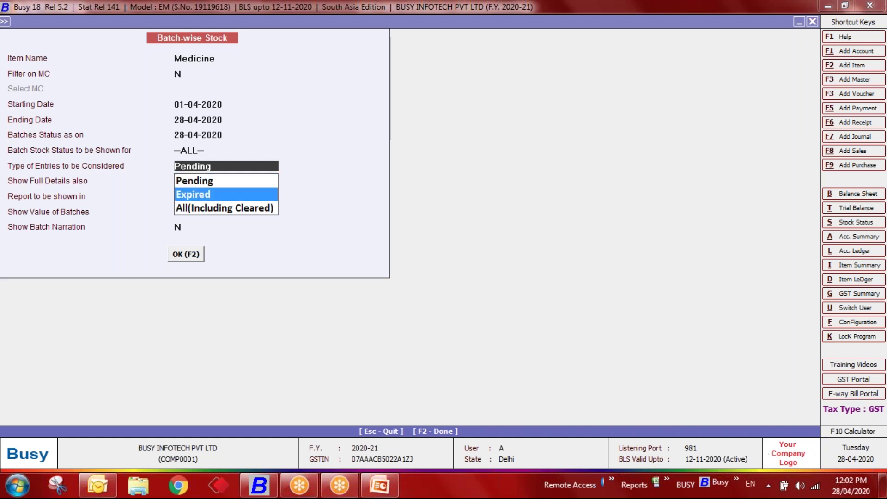
pyautogui.press('Down')
pyautogui.press('Return')
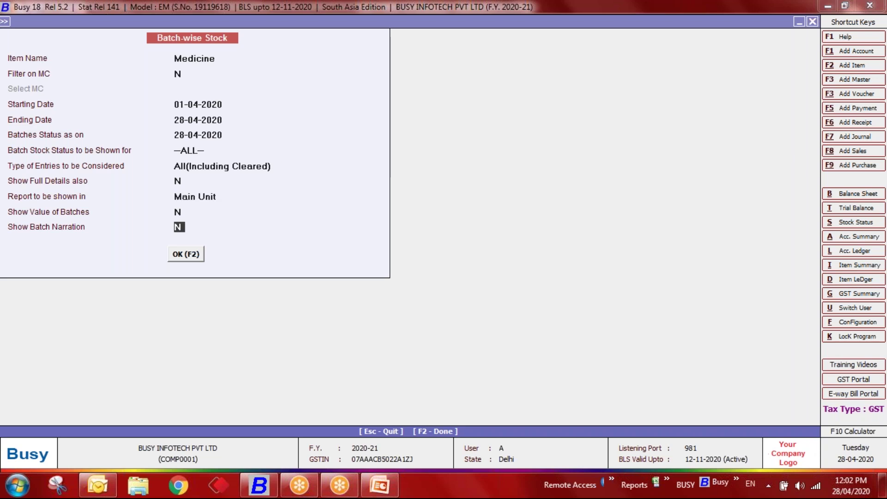
pyautogui.press('Return')
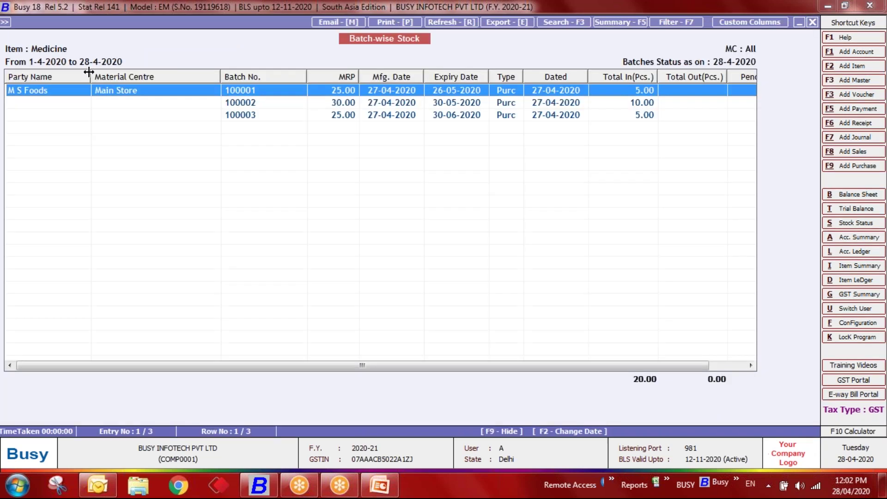
# Step: Narrow the Party Name, Material Centre, Batch No. and Total In columns, widen Pending, and close the Batch-wise Stock report
pyautogui.moveTo(88, 72); pyautogui.dragTo(60, 73)
pyautogui.moveTo(190, 76); pyautogui.dragTo(128, 83)
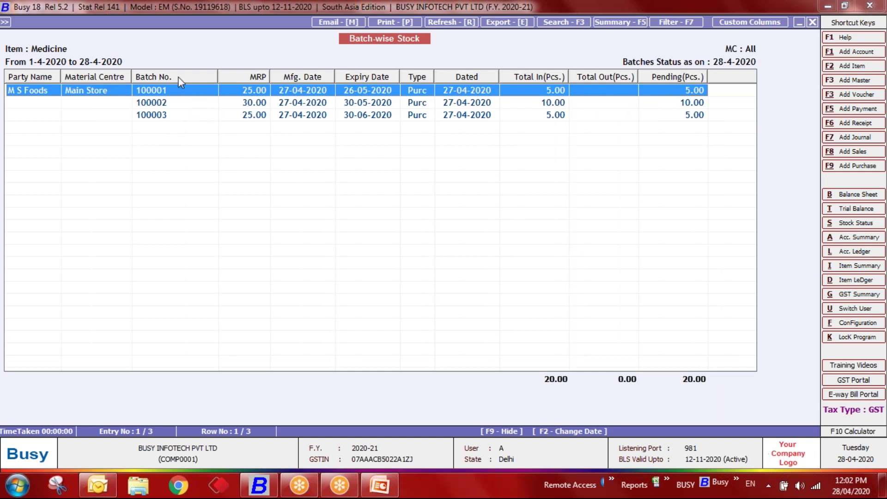
pyautogui.moveTo(219, 71); pyautogui.dragTo(184, 73)
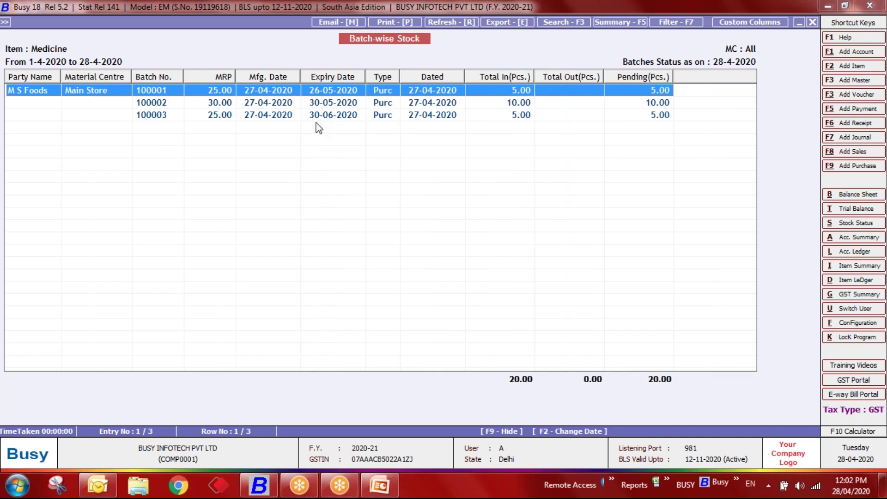
pyautogui.click(614, 119)
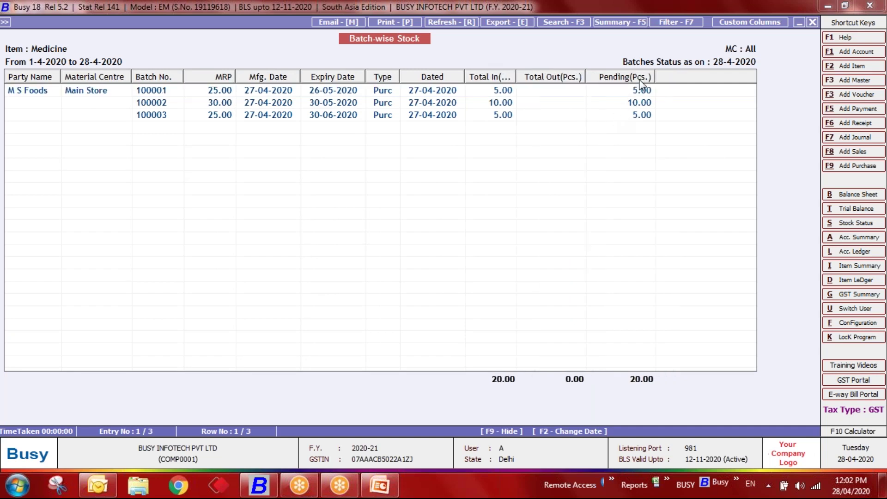
pyautogui.moveTo(654, 76); pyautogui.dragTo(677, 76)
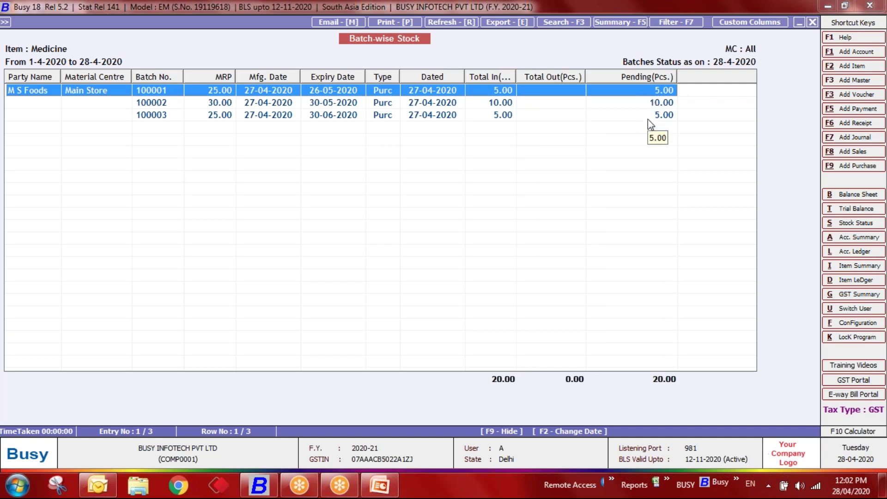
pyautogui.press('Escape')
pyautogui.press('Escape')
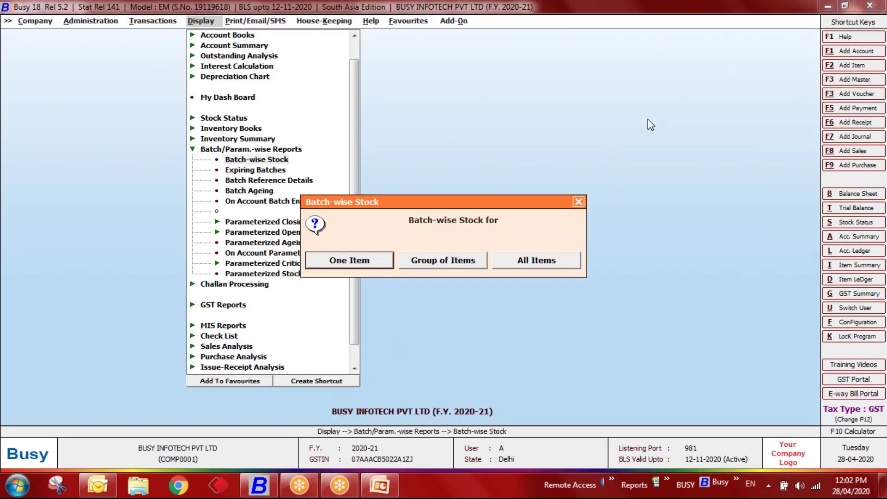
pyautogui.press('Escape')
# Step: Open the Expiring Batches report options for one item, with batches shown till date
pyautogui.press('Down')
pyautogui.press('Return')
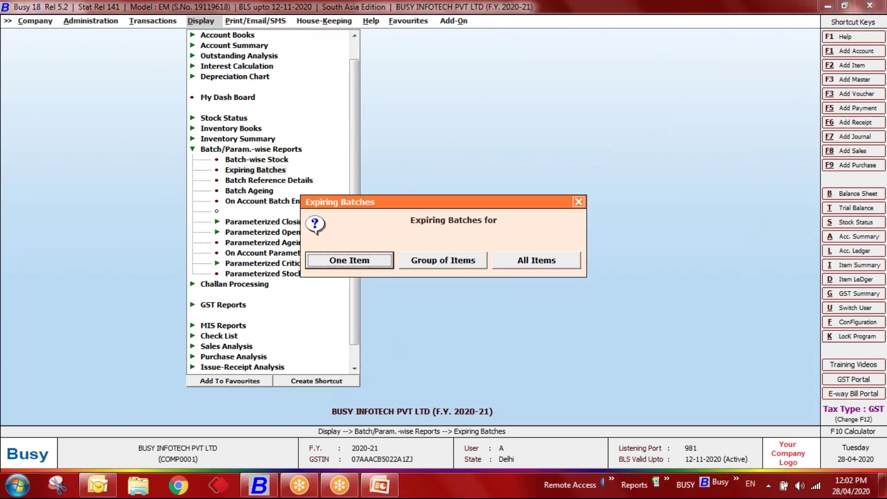
pyautogui.press('Return')
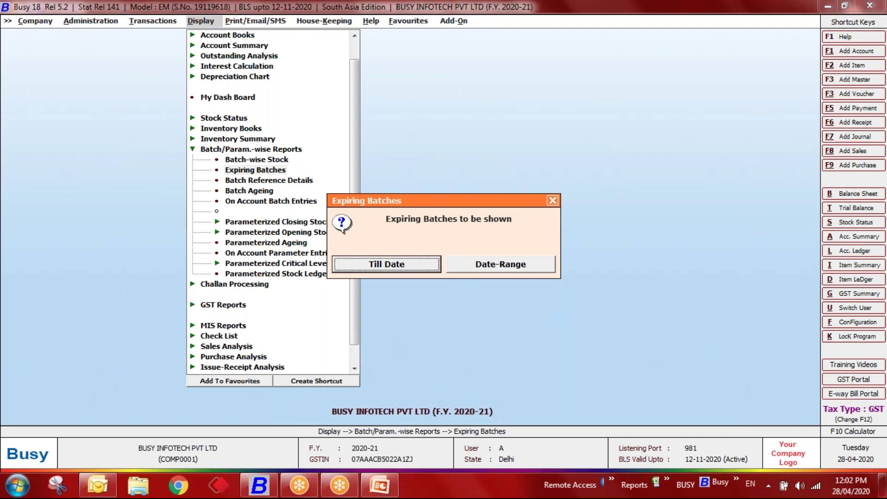
pyautogui.press('Right')
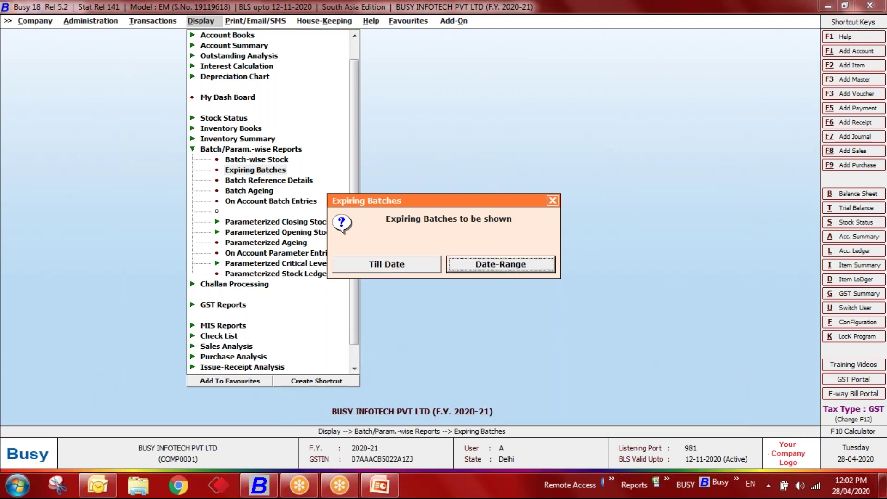
pyautogui.press('Left')
pyautogui.press('Return')
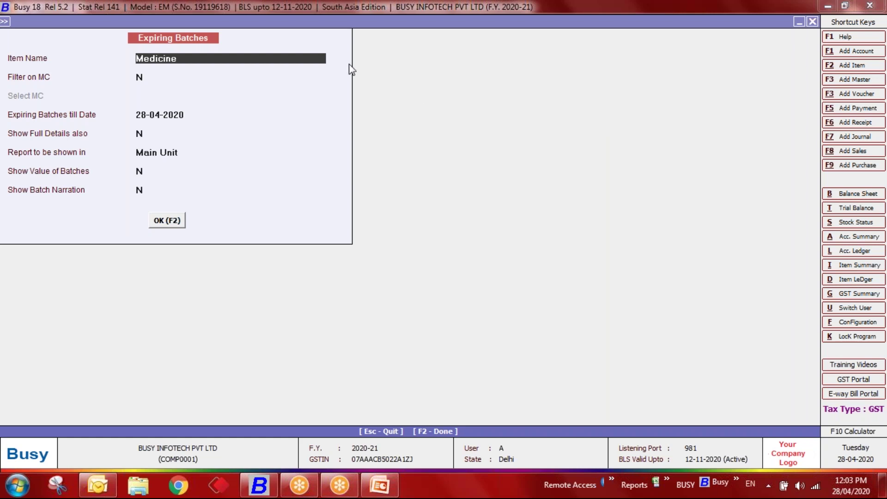
# Step: Generate the Expiring Batches report for Medicine till 28-04-2020 with the default options, then close it
pyautogui.press('Return')
pyautogui.press('Return')
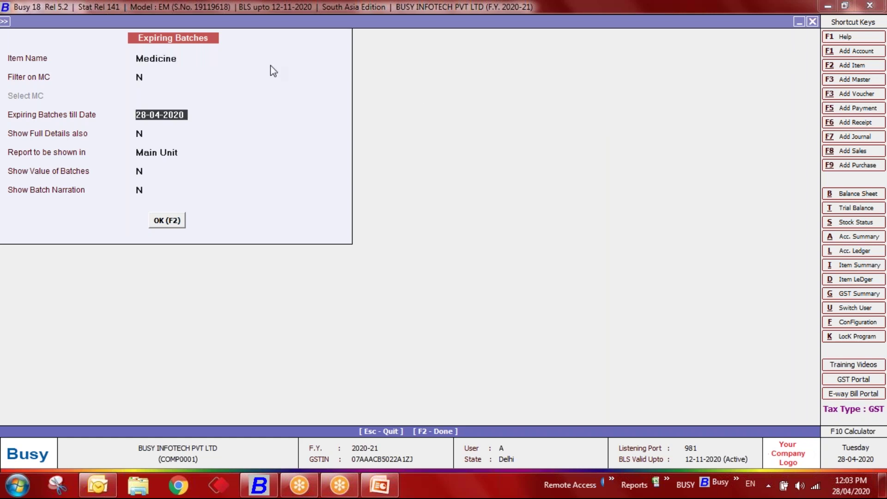
pyautogui.press('Return')
pyautogui.press('Return')
pyautogui.press('Return')
pyautogui.press('Return')
pyautogui.press('Return')
pyautogui.press('Return')
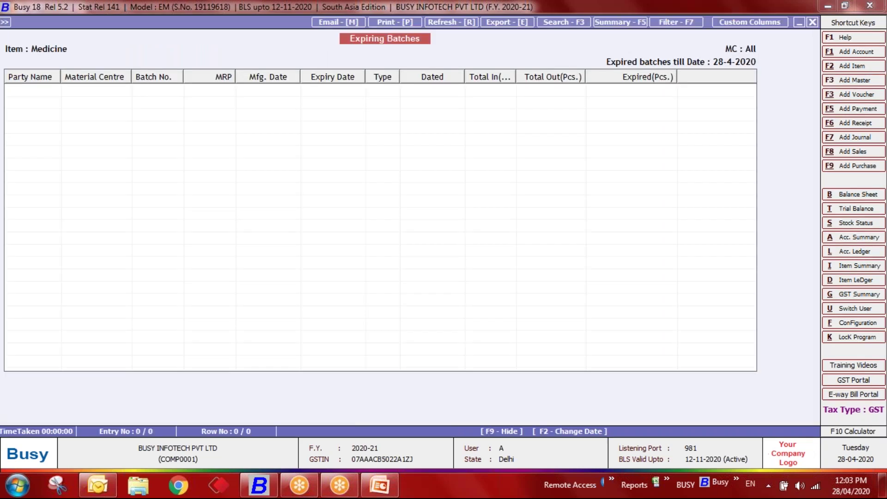
pyautogui.press('Escape')
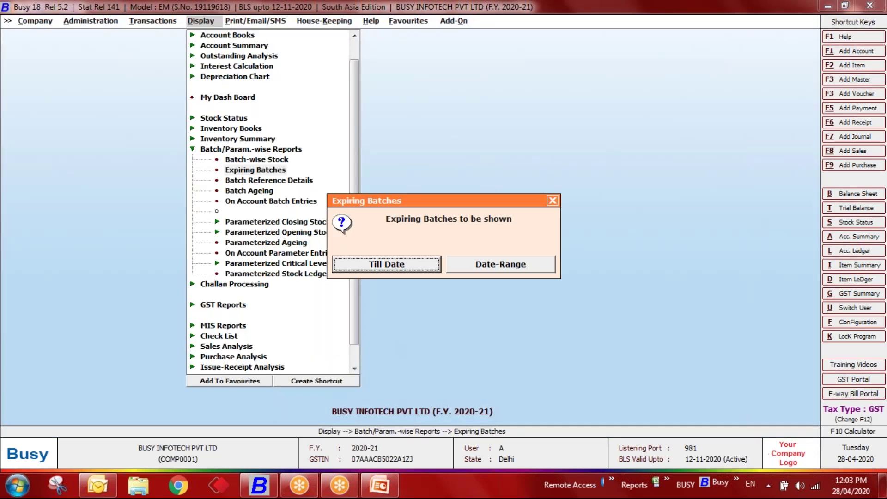
pyautogui.press('Right')
pyautogui.press('Return')
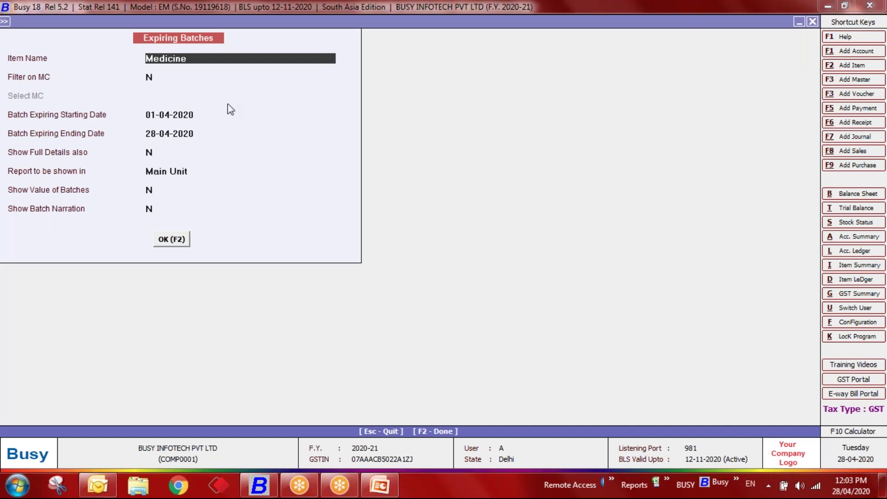
pyautogui.press('Escape')
# Step: Choose a date range for Expiring Batches, keeping the item Medicine and the starting date 01-04-2020
pyautogui.press('Right')
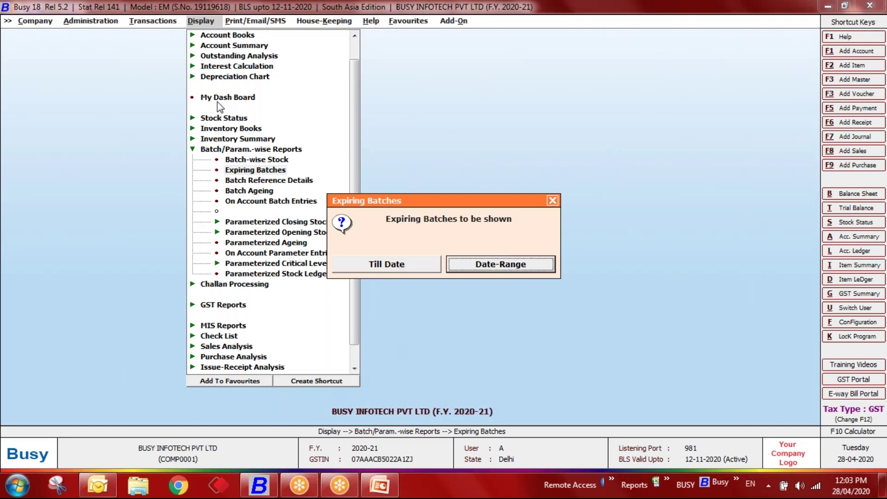
pyautogui.press('Return')
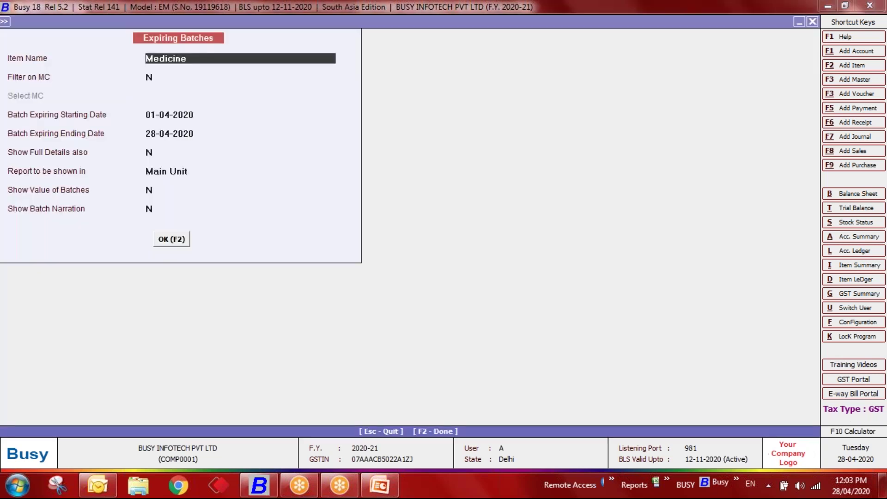
pyautogui.press('Return')
pyautogui.press('Return')
pyautogui.press('Return')
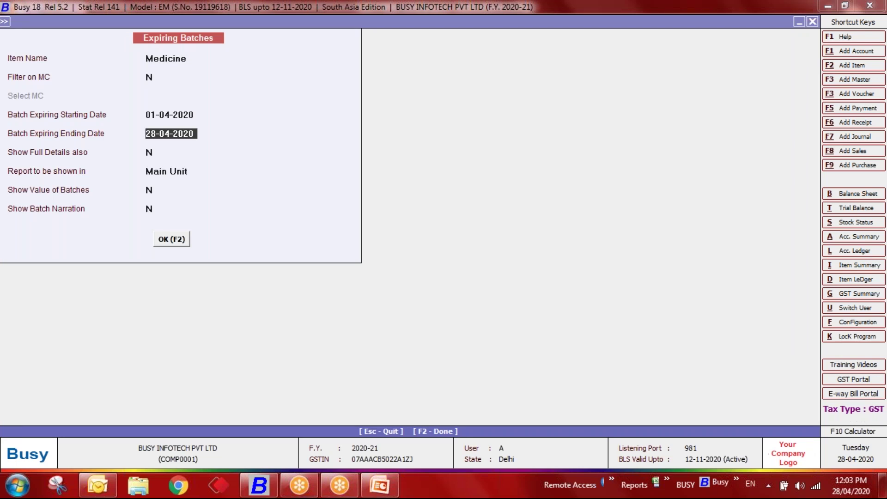
# Step: Set the batch expiring ending date to 01-06-2020, keep the other options and generate the report
pyautogui.write('01-06')
pyautogui.press('Return')
pyautogui.press('Return')
pyautogui.press('Return')
pyautogui.press('Return')
pyautogui.press('Return')
pyautogui.press('Return')
pyautogui.press('F2')
# Step: Examine the batch rows in the date-range Expiring Batches report, then leave the report and its prompts
pyautogui.press('Down')
pyautogui.press('Up')
pyautogui.press('Down')
pyautogui.press('Up')
pyautogui.press('Down')
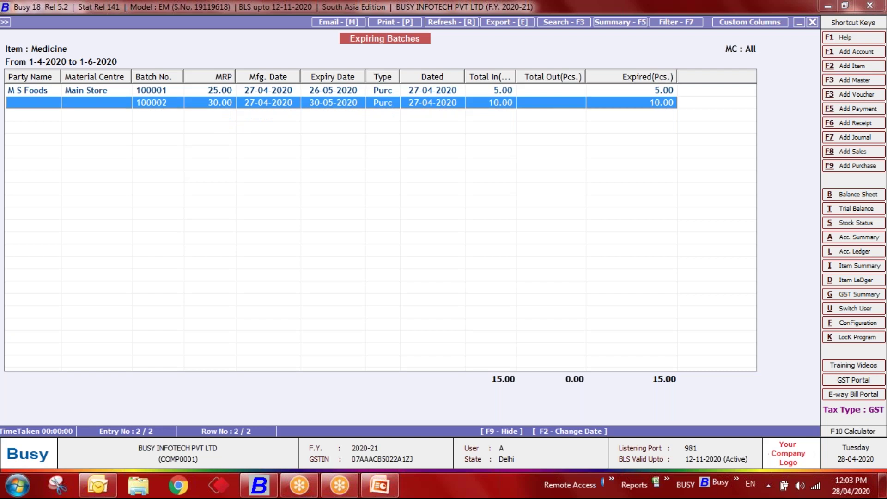
pyautogui.press('Escape')
pyautogui.press('Escape')
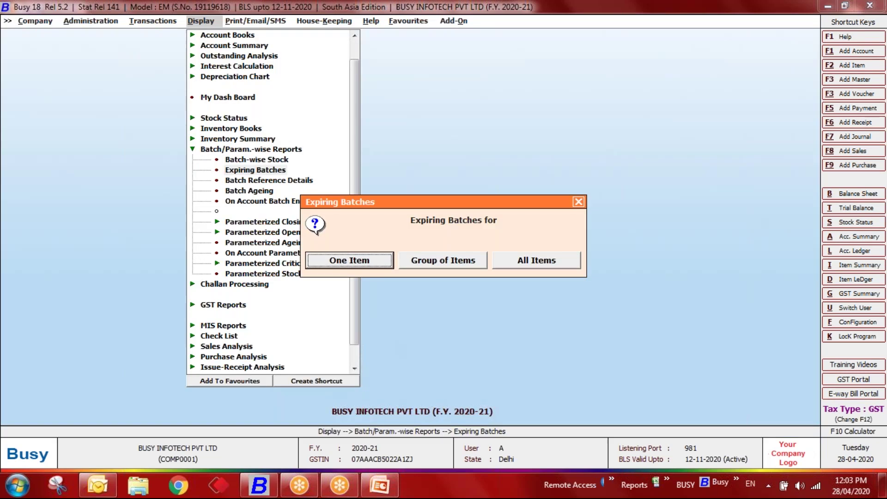
pyautogui.press('Escape')
# Step: Open Batch Reference Details and restrict the report to the single item Medicine
pyautogui.press('Down')
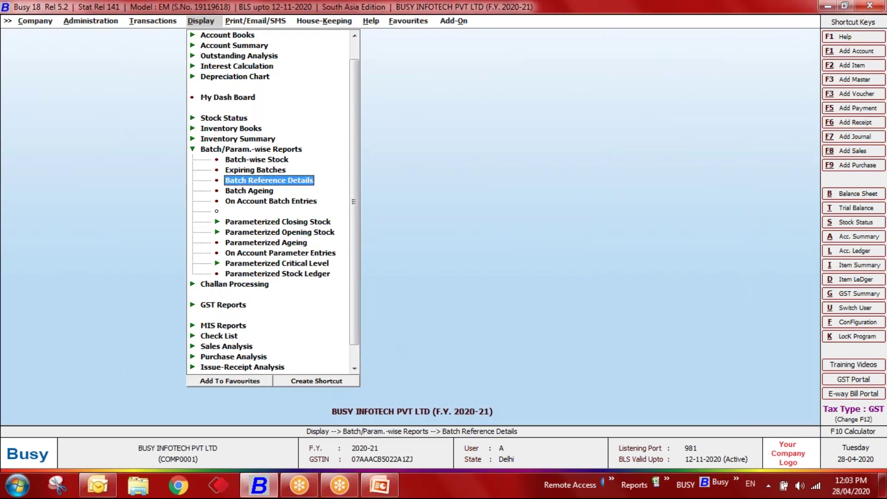
pyautogui.press('Return')
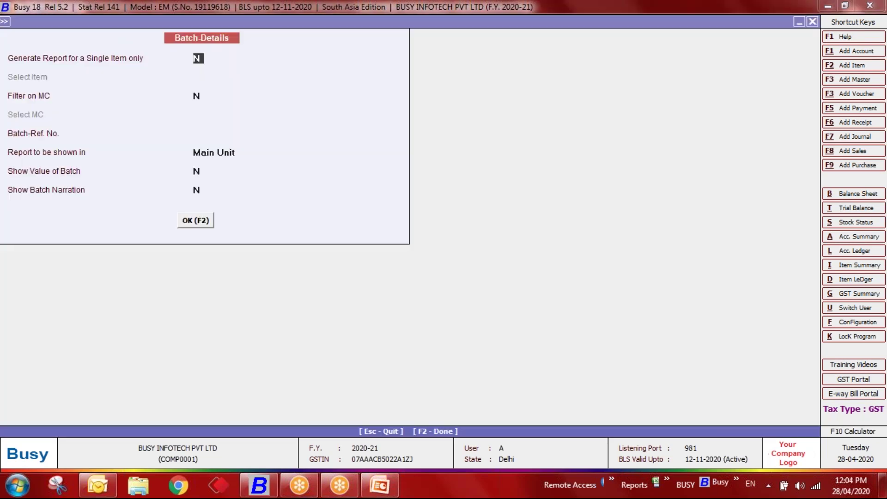
pyautogui.press('Return')
pyautogui.press('Return')
pyautogui.press('Return')
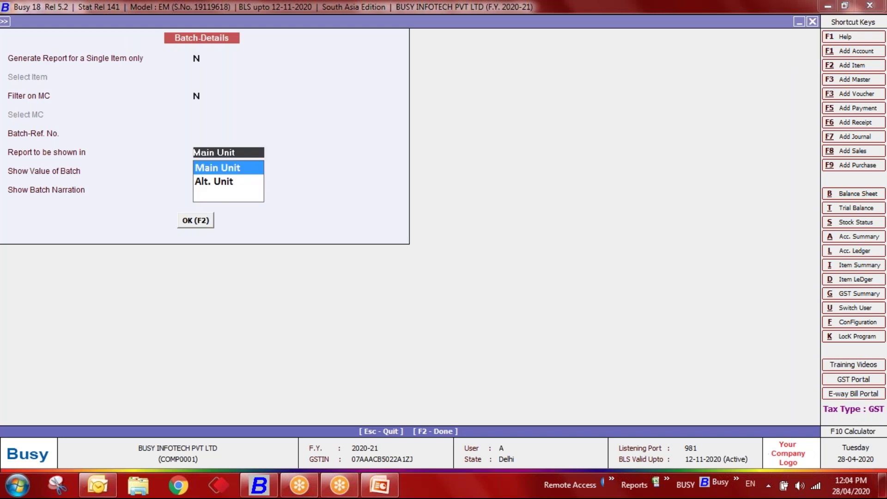
pyautogui.press('Up')
pyautogui.press('Up')
pyautogui.press('Up')
pyautogui.write('y')
pyautogui.press('Return')
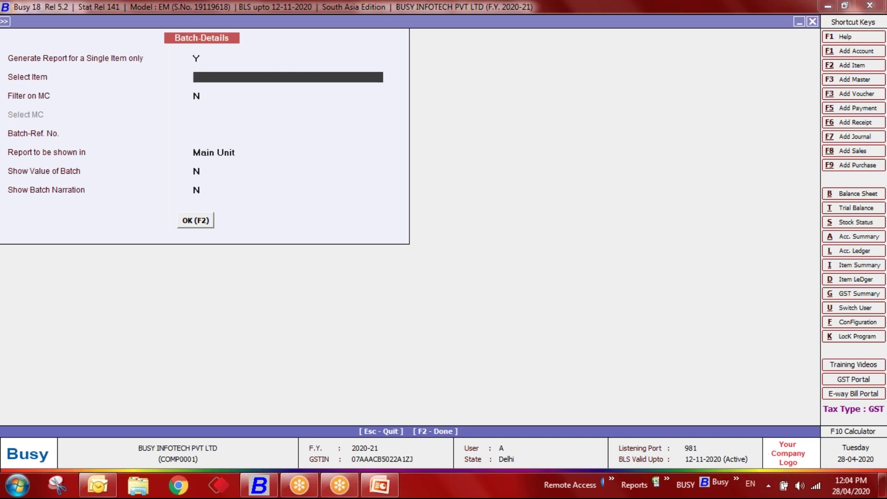
pyautogui.write('medi')
pyautogui.press('Return')
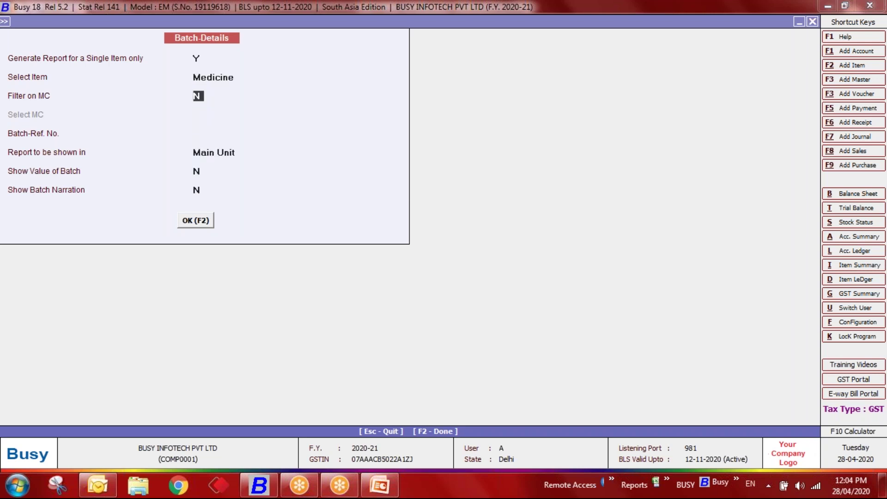
# Step: Set the batch reference number to 100001, keep the other options, generate the Batch Details report and close it
pyautogui.press('Return')
pyautogui.press('Return')
pyautogui.press('Up')
pyautogui.write('100001')
pyautogui.press('Return')
pyautogui.press('Return')
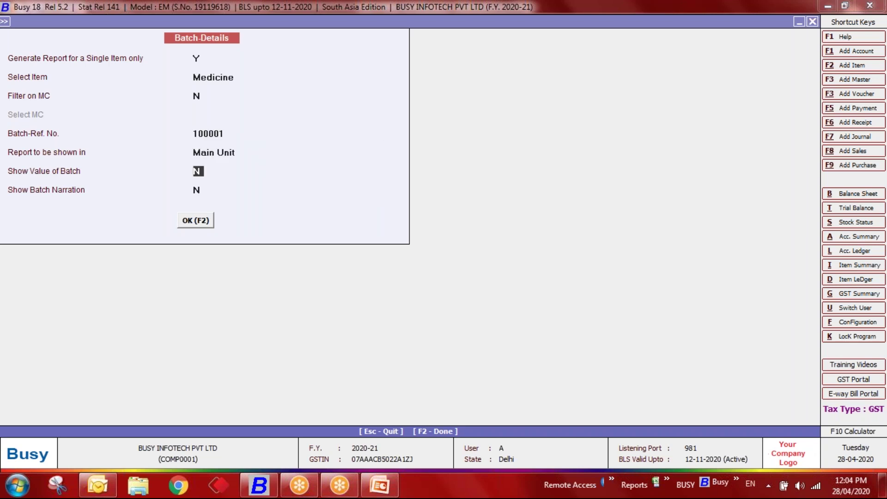
pyautogui.press('Return')
pyautogui.press('Return')
pyautogui.press('Return')
pyautogui.press('F2')
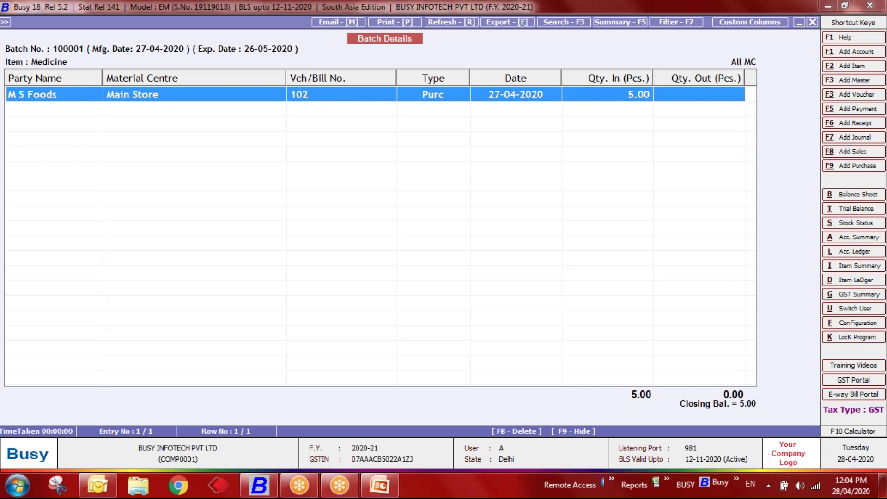
pyautogui.press('Escape')
pyautogui.press('Escape')
# Step: Start the Batch Ageing analysis for the one item Medicine, keeping the starting date 01-04-2020
pyautogui.press('Down')
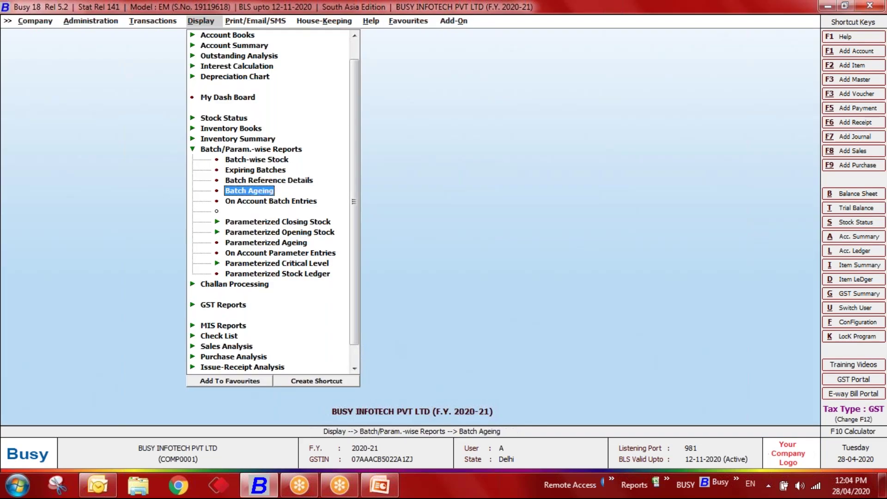
pyautogui.press('Return')
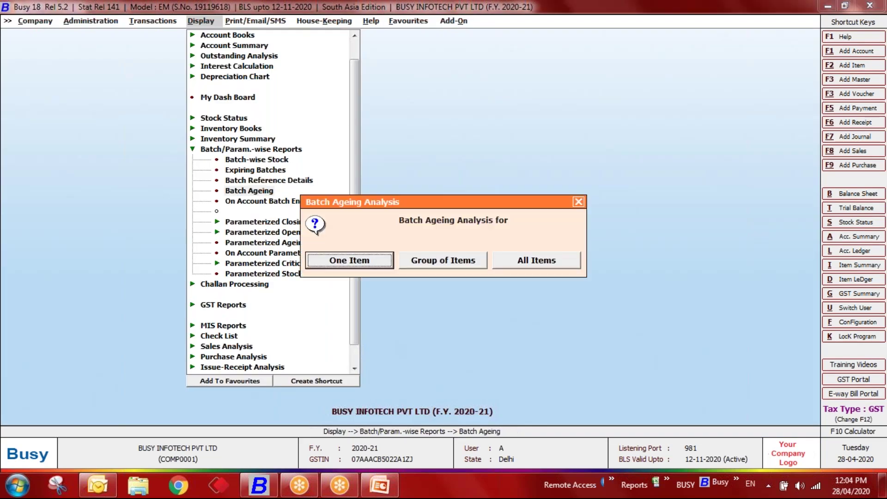
pyautogui.press('Return')
pyautogui.press('Return')
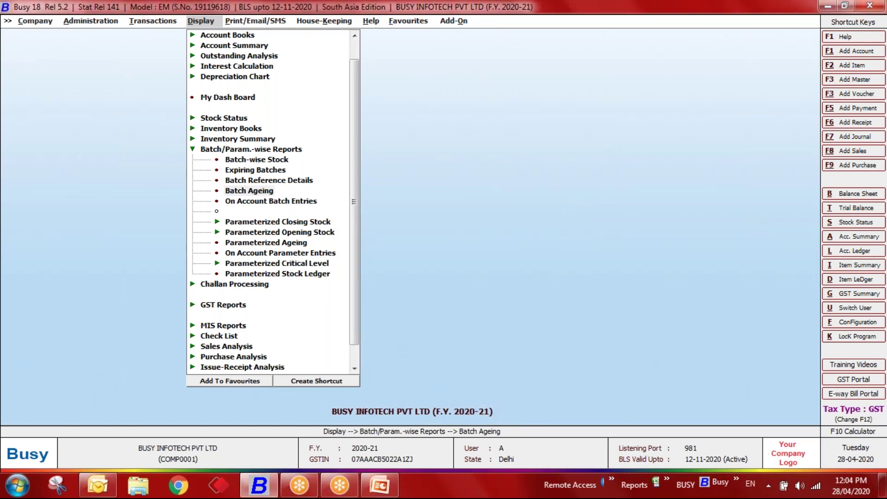
pyautogui.write('medi')
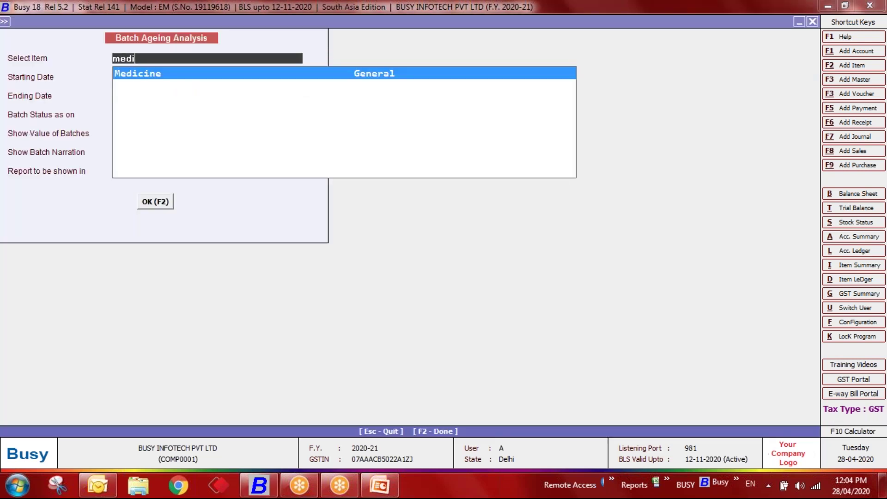
pyautogui.press('Return')
pyautogui.press('Return')
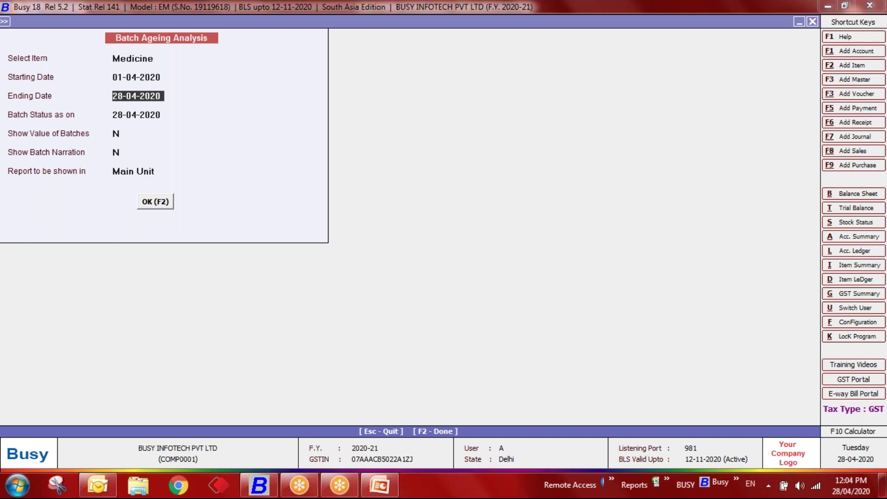
# Step: Set the ageing ending date and batch status date to 30-06-2020, keep the other options and generate the report
pyautogui.write('30-06')
pyautogui.press('Return')
pyautogui.write('30-06')
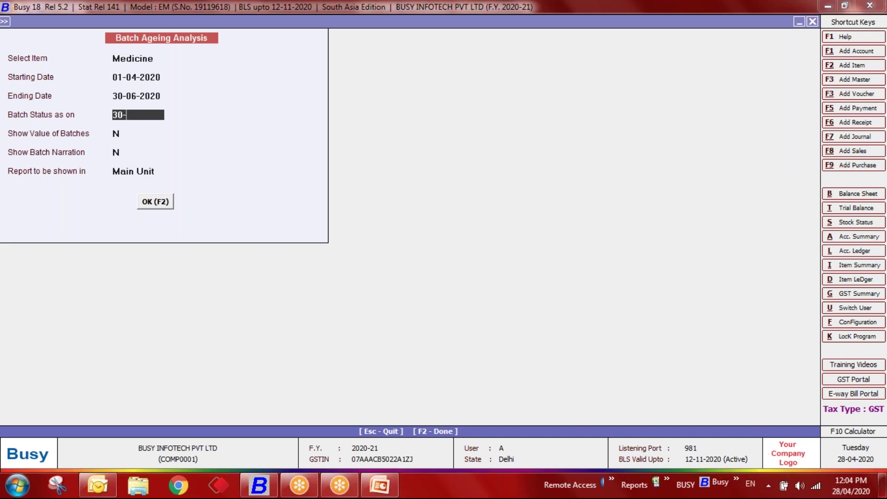
pyautogui.press('Return')
pyautogui.press('Return')
pyautogui.press('Return')
pyautogui.press('Return')
pyautogui.press('Return')
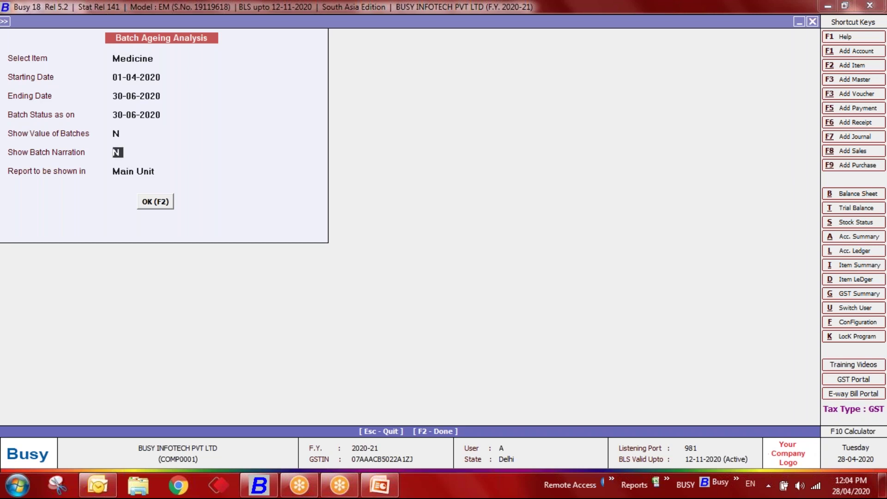
pyautogui.press('F2')
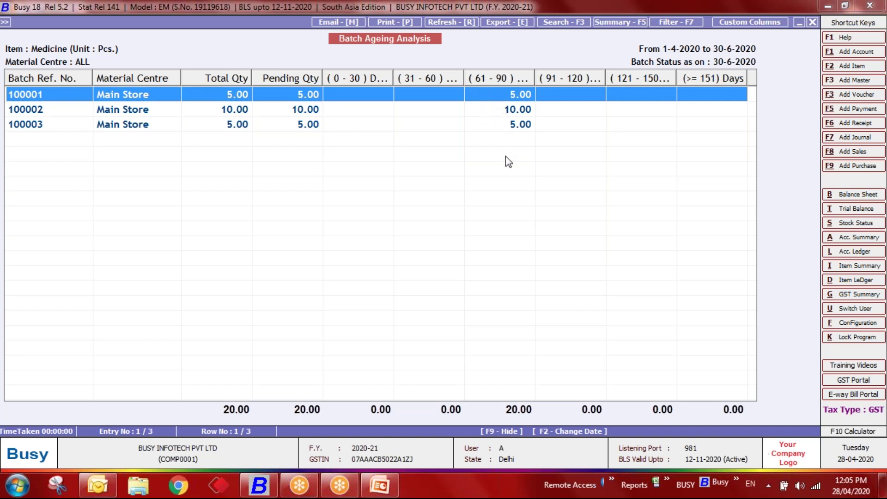
# Step: Close the Batch Ageing Analysis report and leave the batch and parameter-wise reports
pyautogui.press('Escape')
pyautogui.press('Escape')
pyautogui.press('Escape')
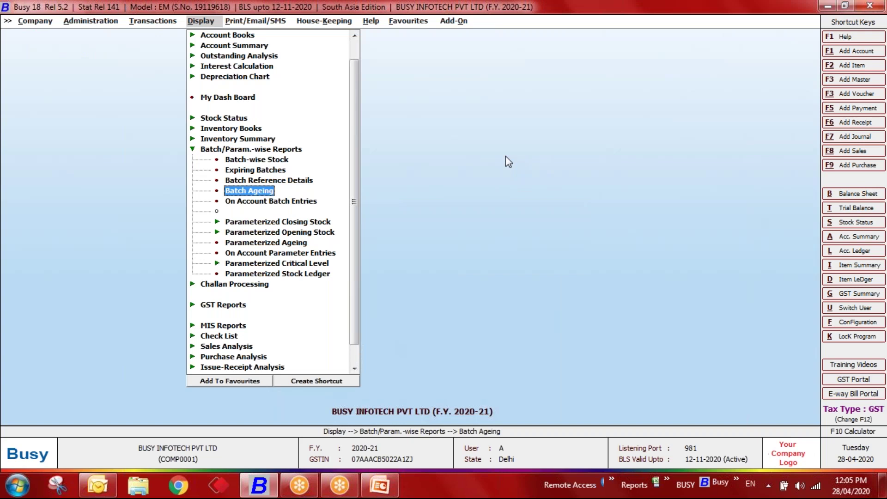
pyautogui.press('Up')
pyautogui.press('Up')
pyautogui.press('Up')
pyautogui.press('Return')
pyautogui.press('Escape')
pyautogui.press('Escape')
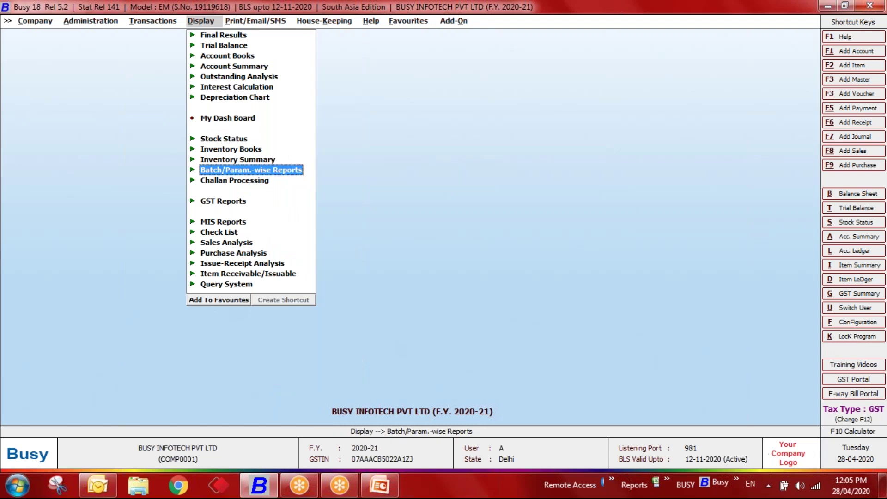
# Step: Start a new sales voucher dated 30-04-2020, keeping the voucher number and sale type
pyautogui.press('Left')
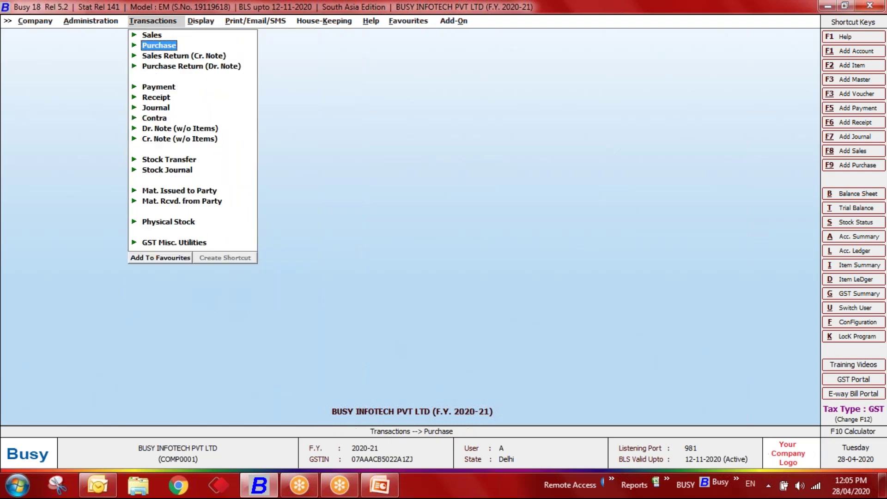
pyautogui.press('F8')
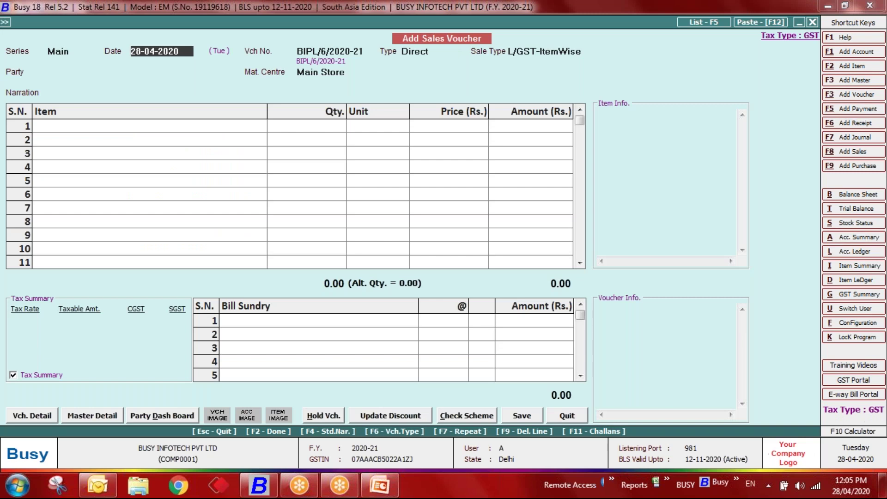
pyautogui.write('30-04')
pyautogui.press('Return')
pyautogui.press('Return')
pyautogui.press('Return')
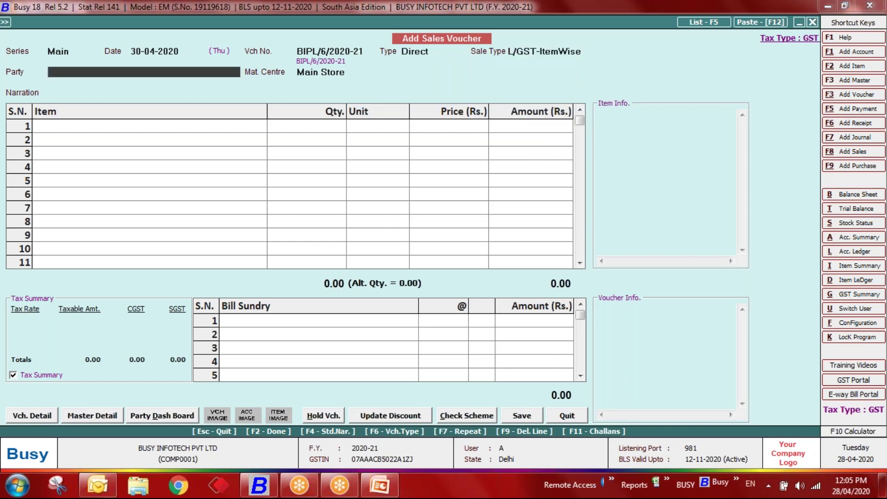
pyautogui.press('Down')
pyautogui.press('Down')
pyautogui.press('Down')
pyautogui.press('Down')
pyautogui.press('Return')
pyautogui.press('Return')
pyautogui.press('Return')
pyautogui.press('Escape')
pyautogui.press('Escape')
pyautogui.press('Escape')
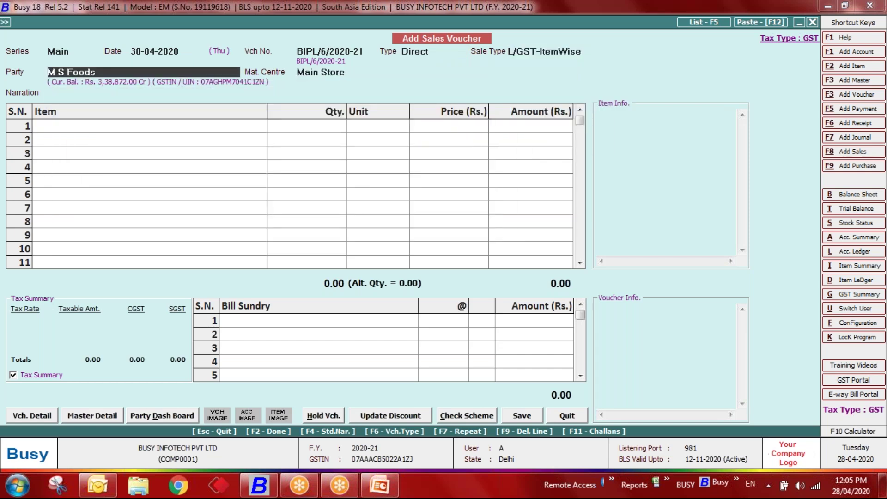
# Step: Set the sales voucher's party to Cash and keep Main Store as the material centre
pyautogui.write('a')
pyautogui.press('Return')
pyautogui.press('Return')
pyautogui.press('Return')
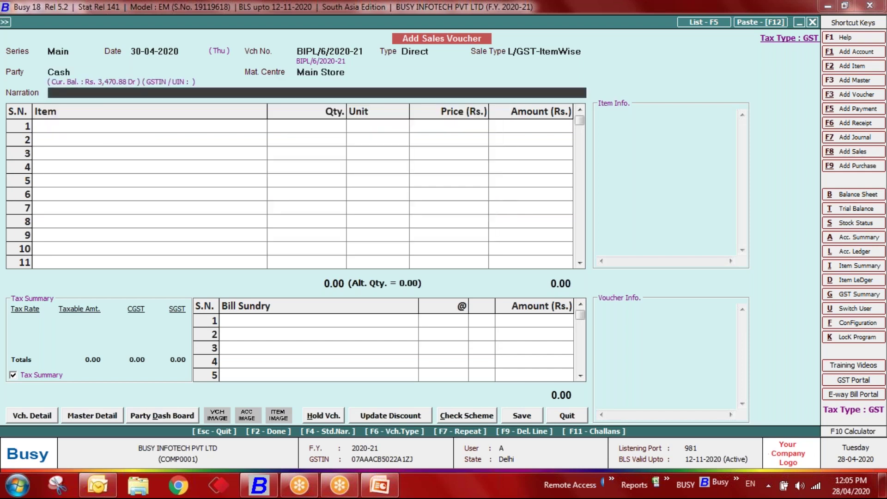
# Step: Add Medicine as the first voucher item with quantity 3 and bring up its batch details
pyautogui.write('medi')
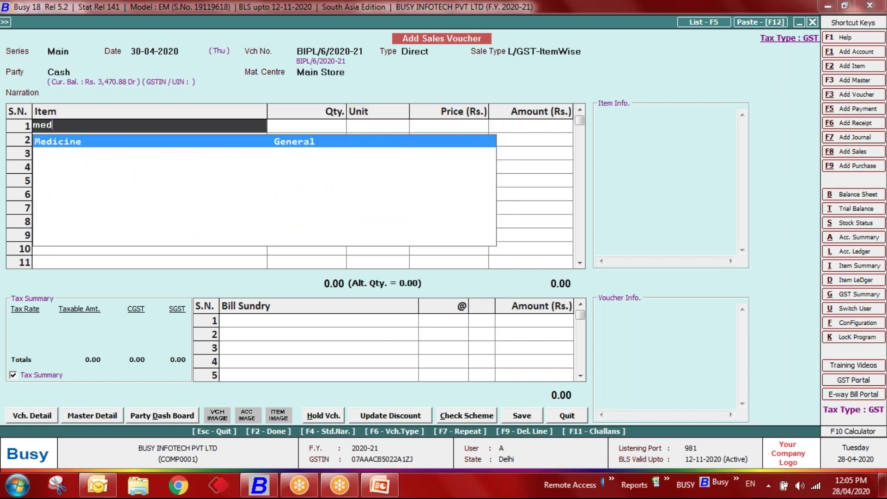
pyautogui.press('Return')
pyautogui.press('Return')
pyautogui.press('Return')
pyautogui.press('Return')
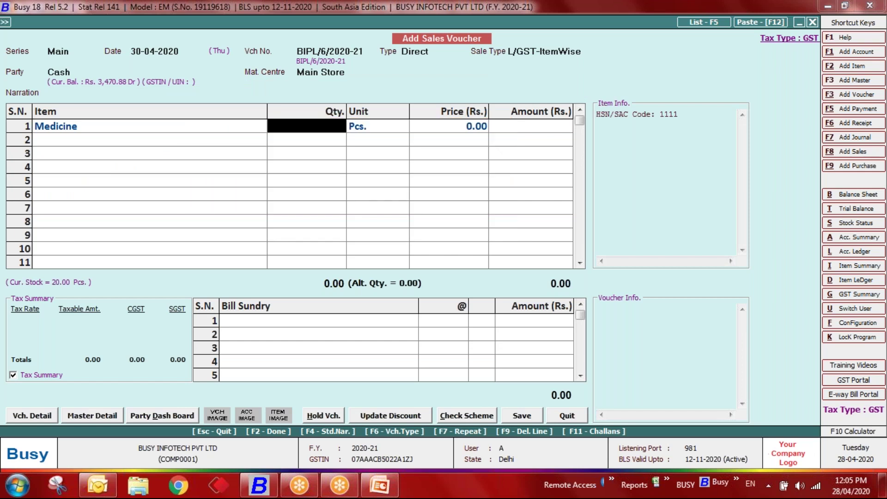
pyautogui.write('3')
pyautogui.press('Return')
pyautogui.press('Return')
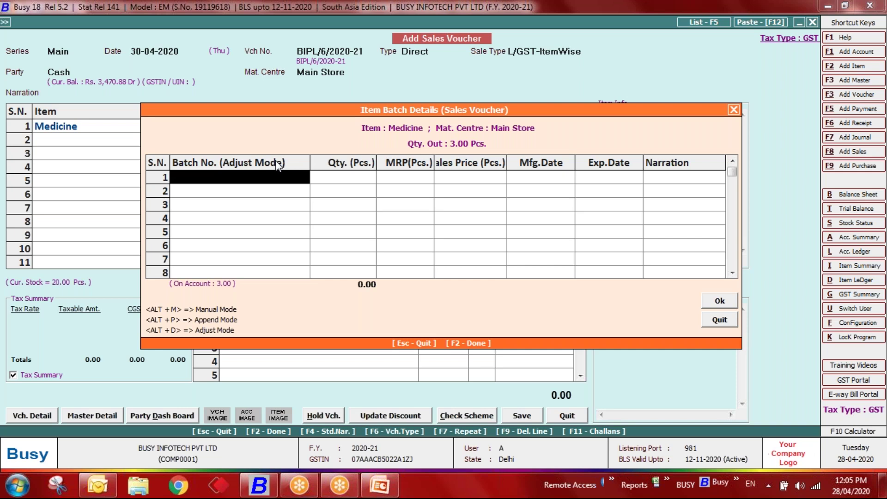
# Step: Examine the batches available for Medicine in Adjust Mode without choosing one
pyautogui.press('Return')
pyautogui.press('Down')
pyautogui.press('Down')
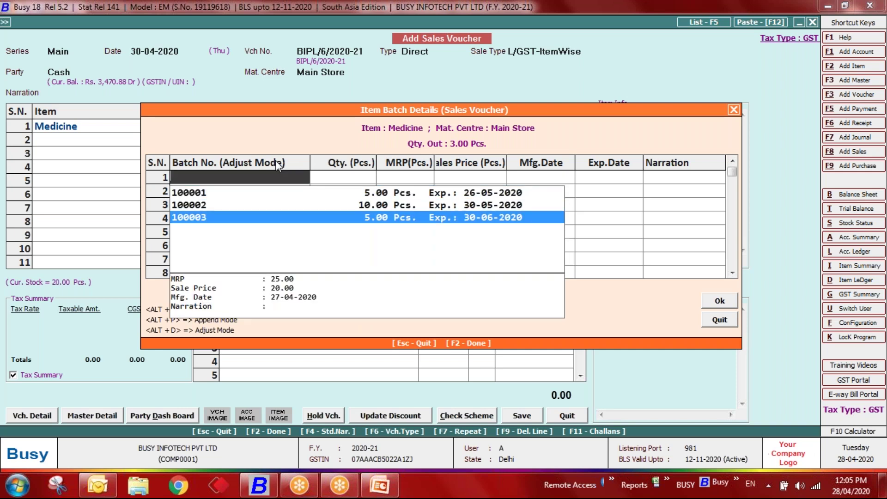
pyautogui.press('Escape')
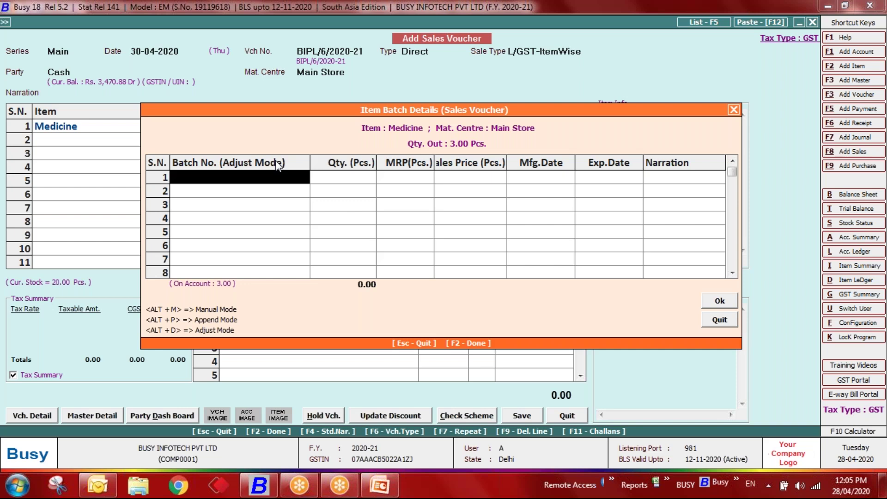
# Step: Try Manual Mode by entering batch number 10001 in the first batch row, then clear the entry
pyautogui.hotkey('alt', 'm')
pyautogui.write('10001')
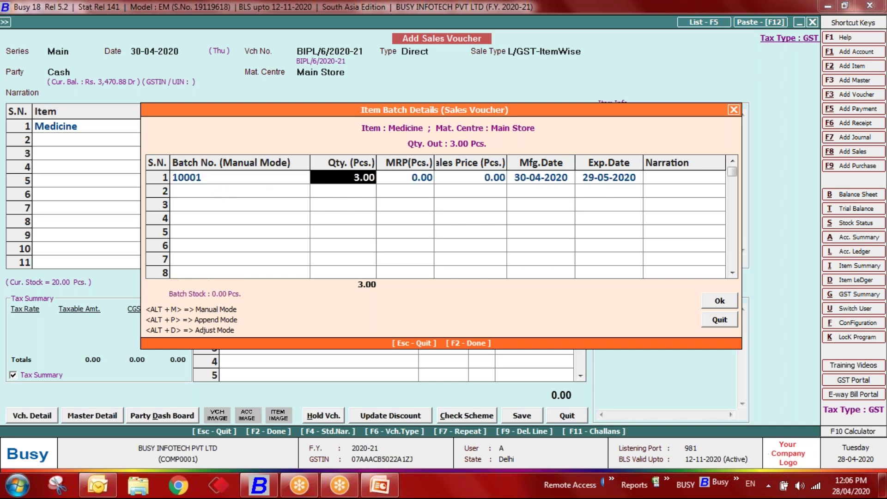
pyautogui.click(239, 177)
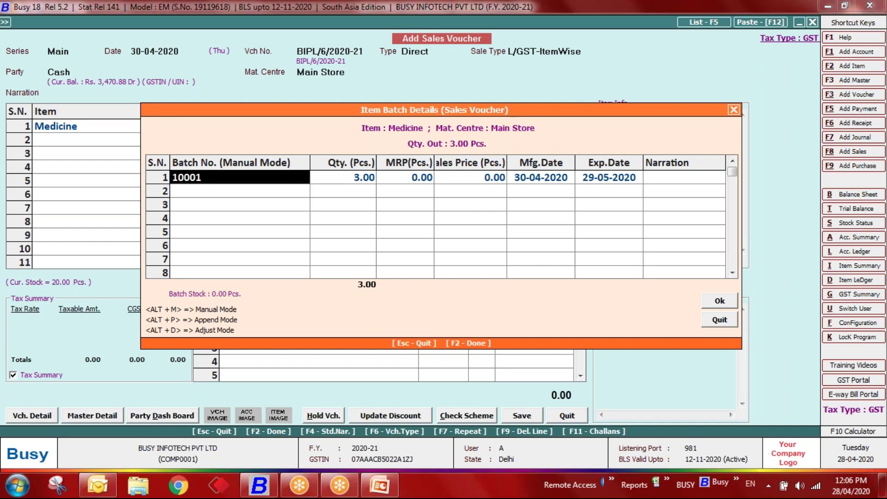
pyautogui.press('BackSpace')
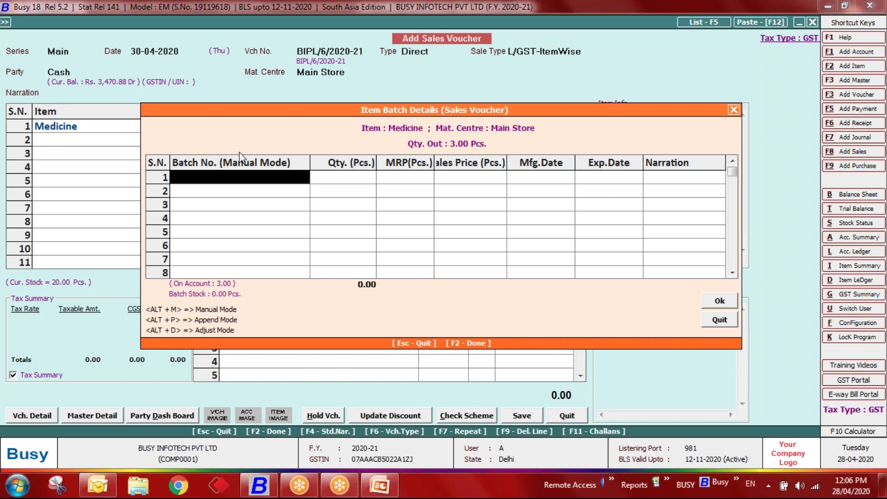
# Step: Return to Adjust Mode and allocate 2 pieces from batch 100002, keeping its sales price of 25.00
pyautogui.hotkey('alt', 'd')
pyautogui.press('Return')
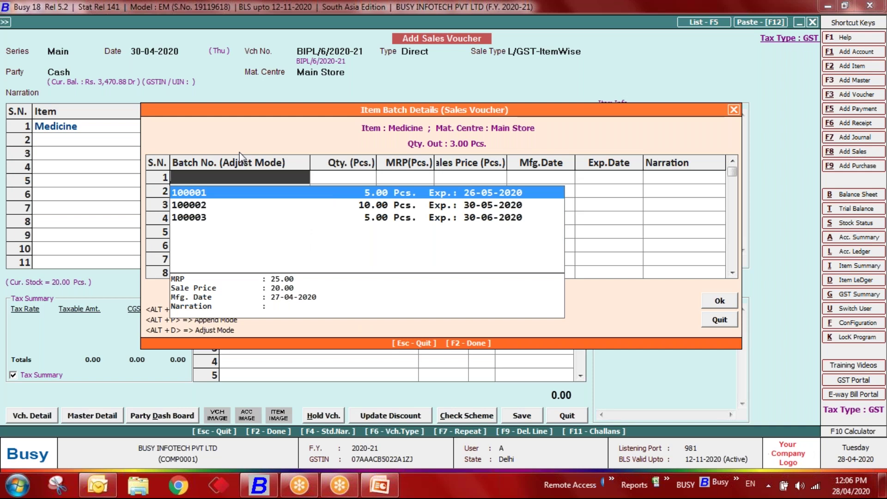
pyautogui.press('Down')
pyautogui.press('Down')
pyautogui.press('Up')
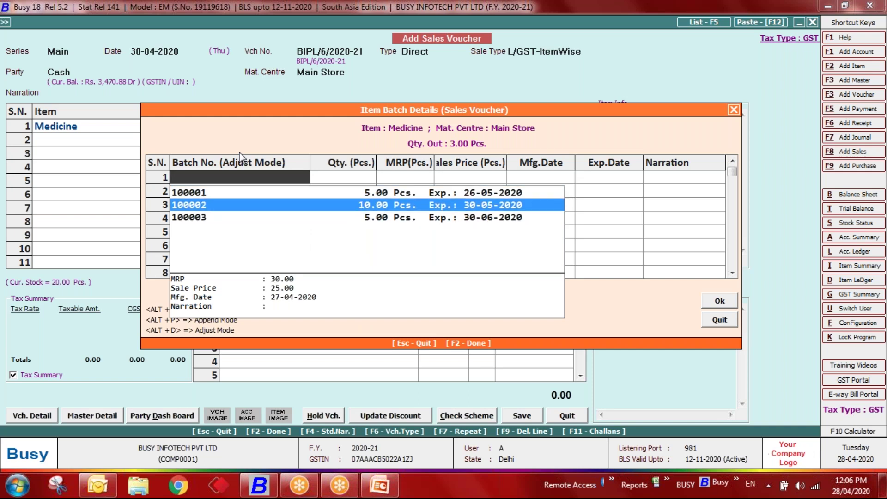
pyautogui.press('Return')
pyautogui.write('2')
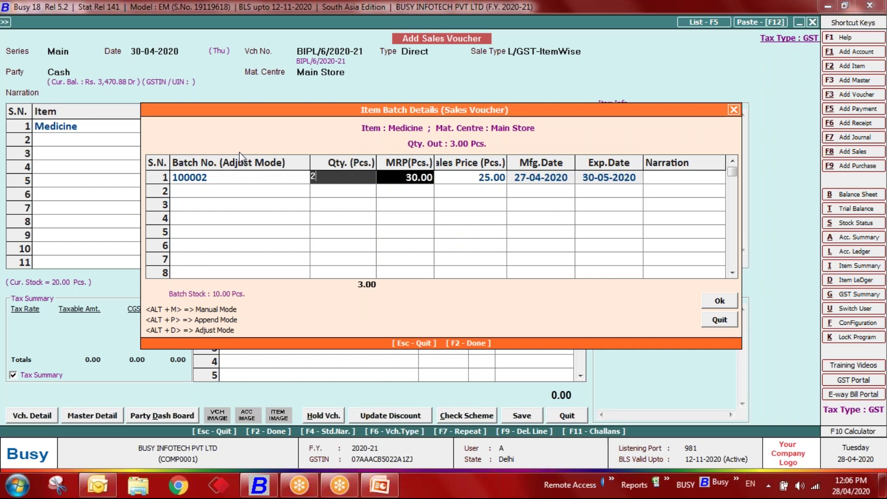
pyautogui.press('Return')
pyautogui.press('Return')
pyautogui.press('Return')
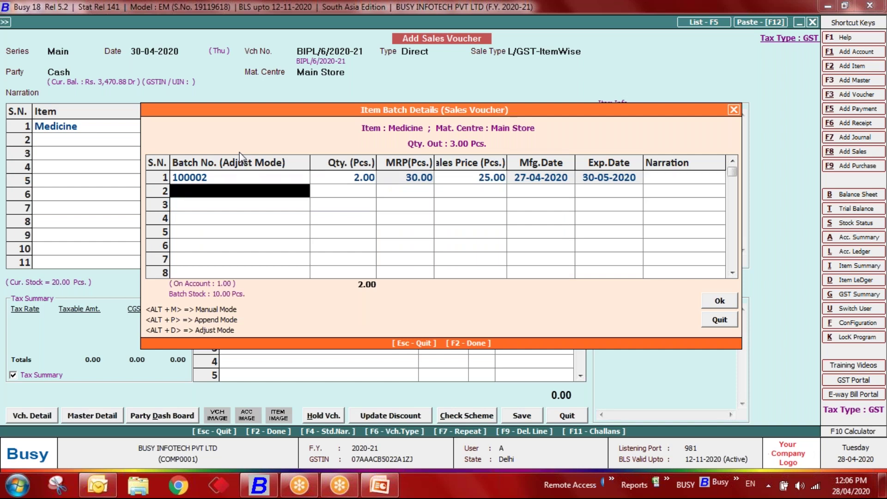
# Step: Allocate the remaining 1 piece to a batch in the second row and accept the item's batch details
pyautogui.press('Down')
pyautogui.press('Return')
pyautogui.press('Return')
pyautogui.press('Return')
pyautogui.press('Return')
pyautogui.press('Return')
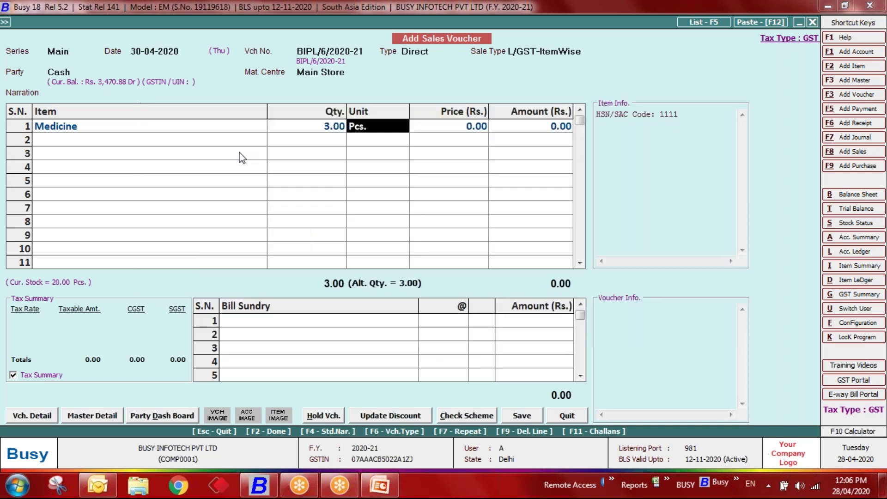
# Step: Accept the Medicine line, save the sales voucher without printing the invoice, and leave voucher entry
pyautogui.press('Return')
pyautogui.press('Return')
pyautogui.press('Return')
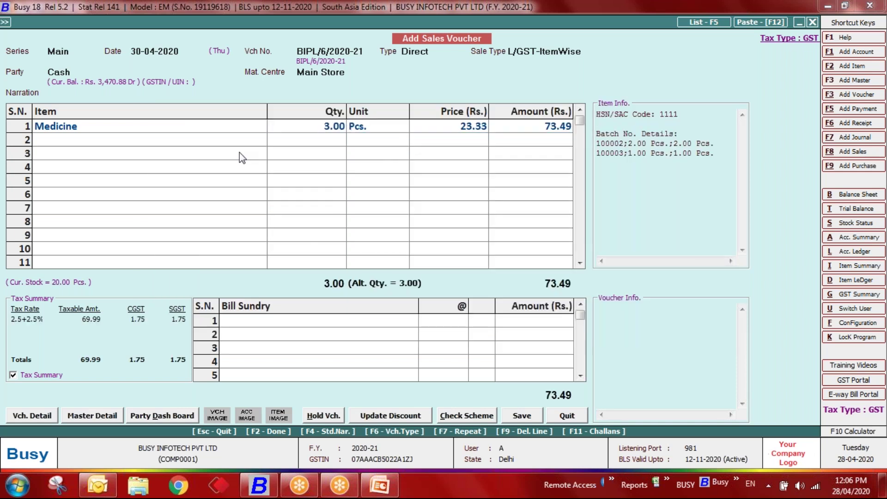
pyautogui.press('Return')
pyautogui.press('Return')
pyautogui.press('Return')
pyautogui.press('Right')
pyautogui.press('Left')
pyautogui.press('Right')
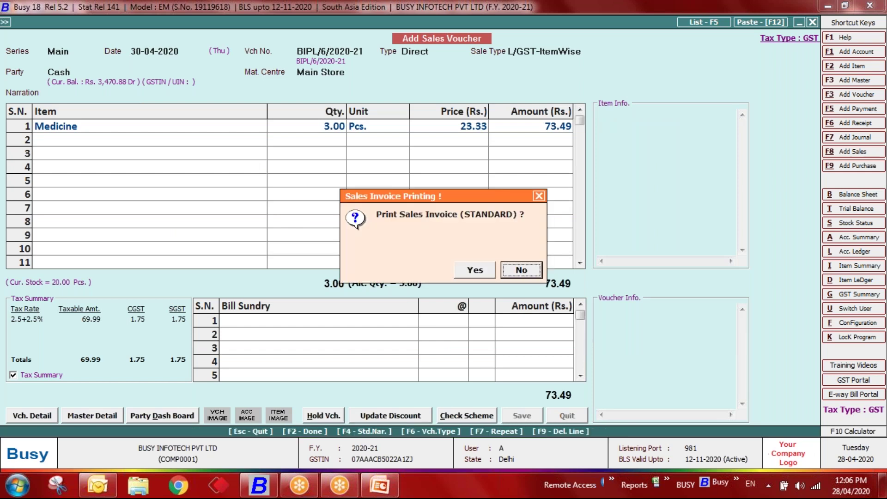
pyautogui.press('Return')
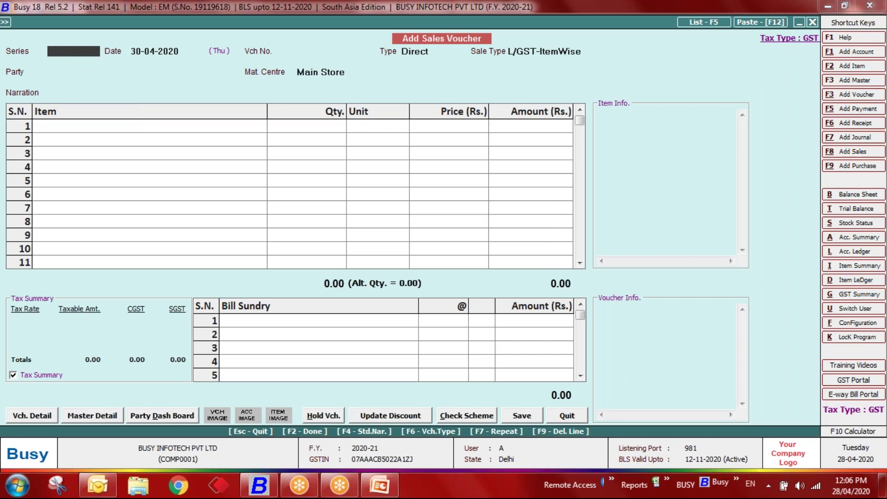
pyautogui.press('Escape')
# Step: Enable Batch-wise details printing in the standard Sales Invoice configuration and save it
pyautogui.press('Left')
pyautogui.press('Left')
pyautogui.press('Down')
pyautogui.press('Down')
pyautogui.press('Down')
pyautogui.press('Down')
pyautogui.press('Down')
pyautogui.press('Down')
pyautogui.press('Down')
pyautogui.press('Down')
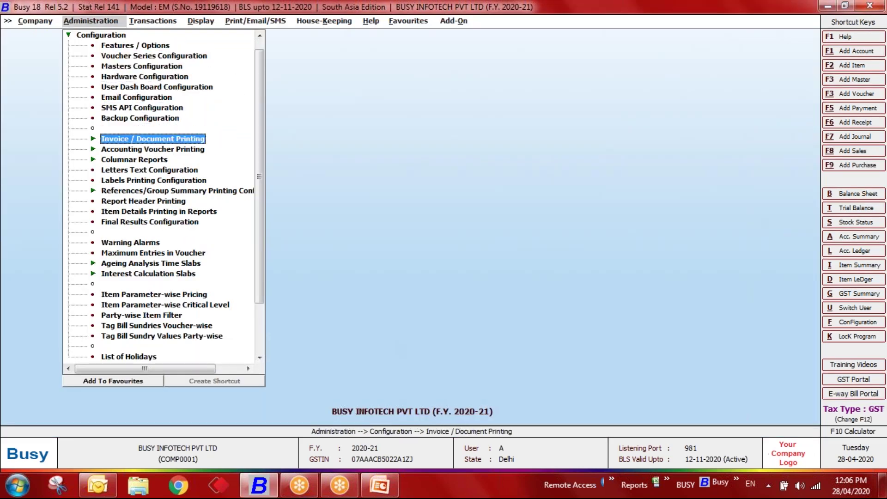
pyautogui.press('Return')
pyautogui.press('Return')
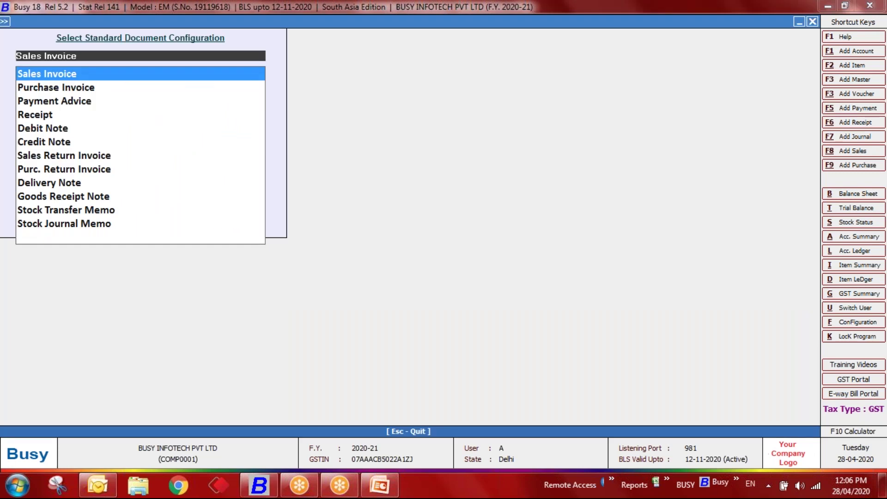
pyautogui.press('Return')
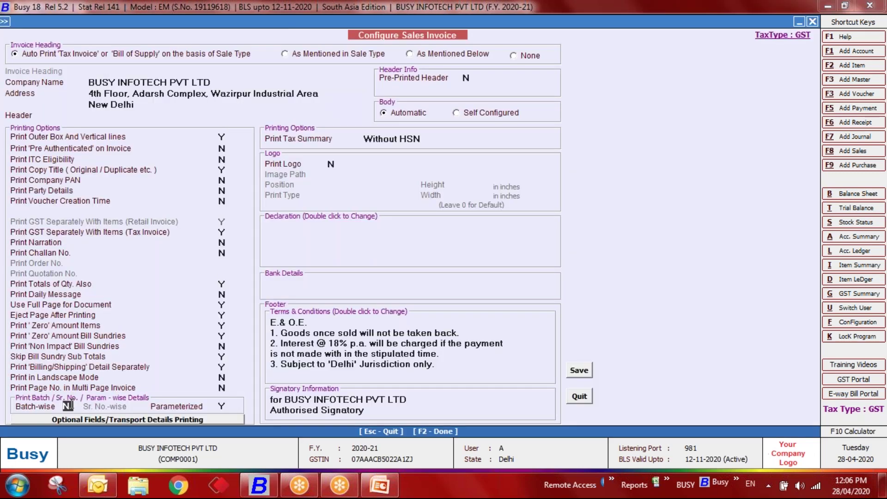
pyautogui.press('y')
pyautogui.click(578, 370)
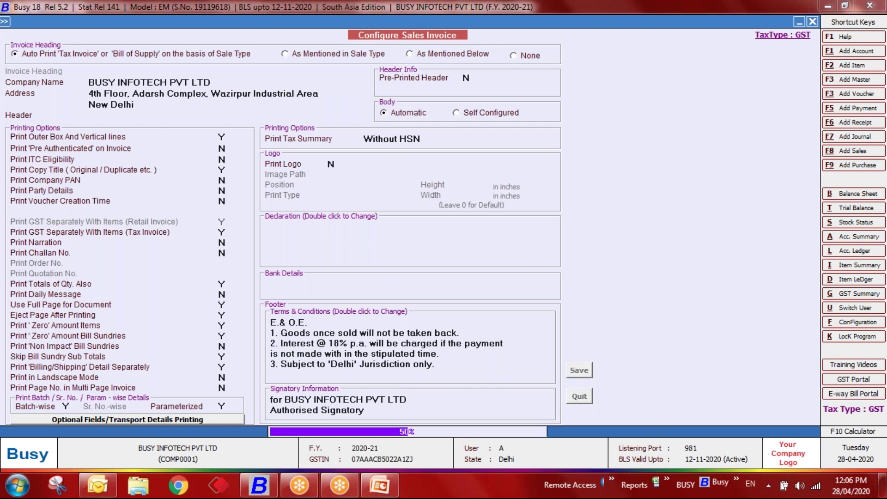
pyautogui.press('Escape')
# Step: Open the last sales voucher for modification, preview its invoice in STANDARD format to check the batch numbers, then close it
pyautogui.press('Right')
pyautogui.press('Return')
pyautogui.press('Down')
pyautogui.press('Return')
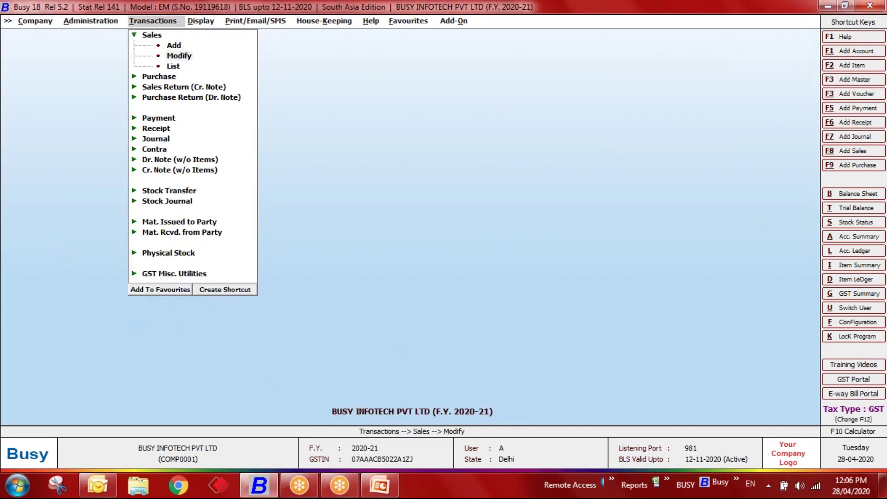
pyautogui.press('Return')
pyautogui.press('Return')
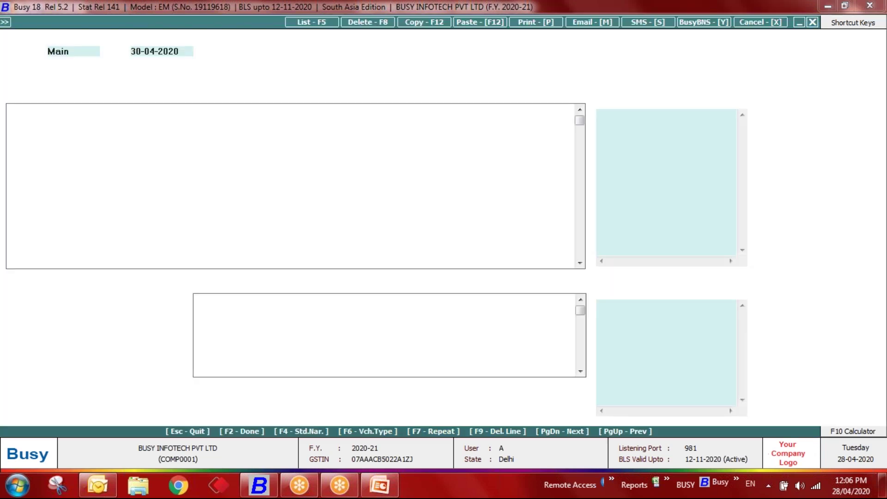
pyautogui.hotkey('alt', 'p')
pyautogui.press('Return')
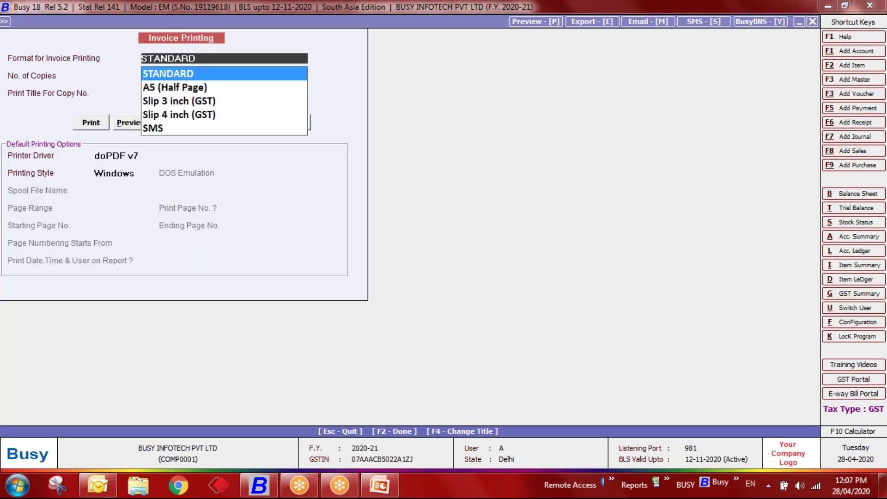
pyautogui.press('Return')
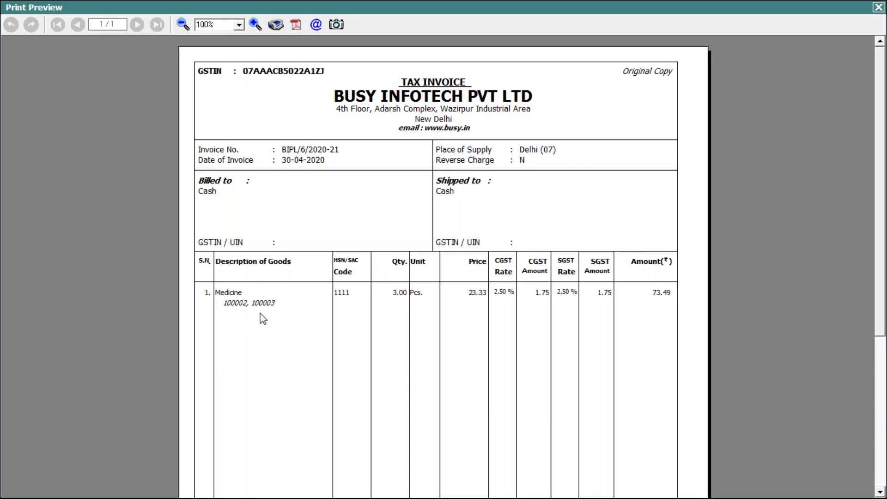
pyautogui.press('Escape')
pyautogui.press('Escape')
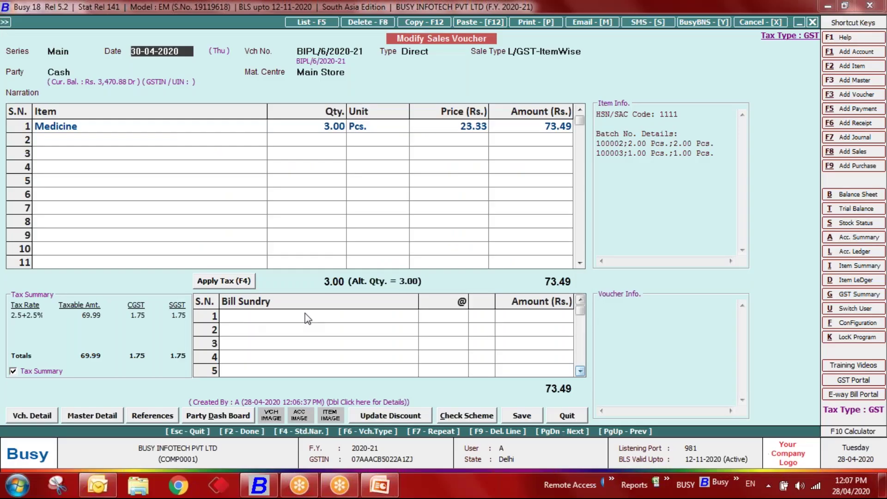
pyautogui.press('Return')
pyautogui.press('Escape')
pyautogui.press('Escape')
# Step: Open the Batch Details Printing (Documents) configuration under References/Group Summary Printing Configuration
pyautogui.press('Left')
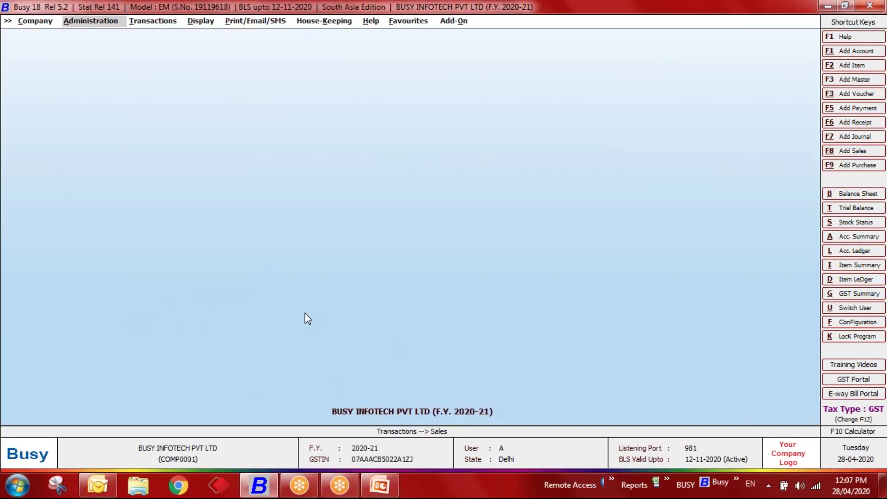
pyautogui.press('Return')
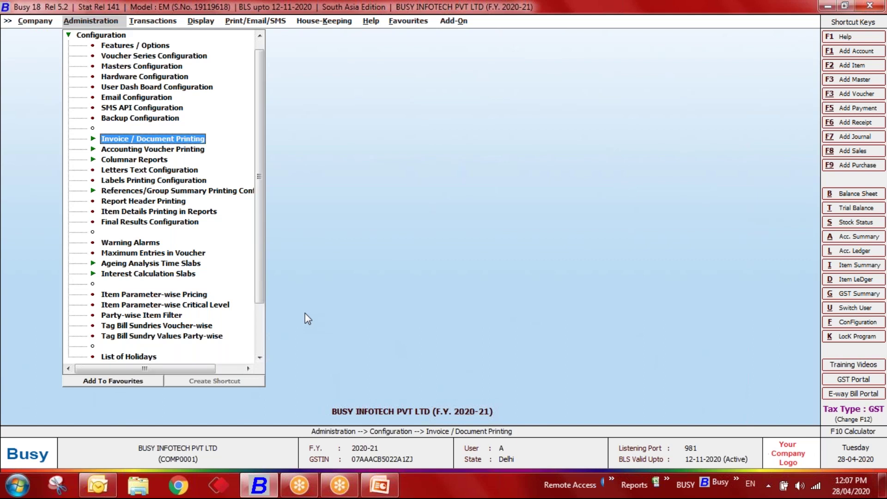
pyautogui.press('Down')
pyautogui.press('Down')
pyautogui.press('Down')
pyautogui.press('Down')
pyautogui.press('Down')
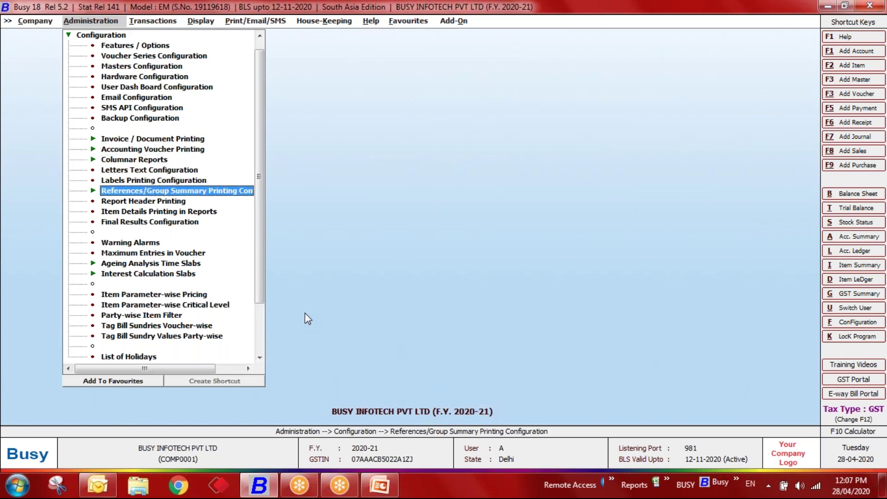
pyautogui.press('Return')
pyautogui.press('Down')
pyautogui.press('Down')
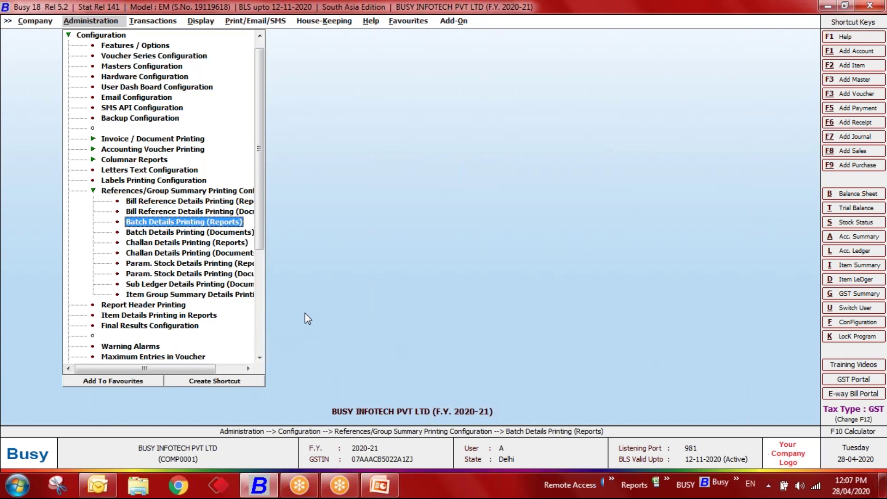
pyautogui.press('Down')
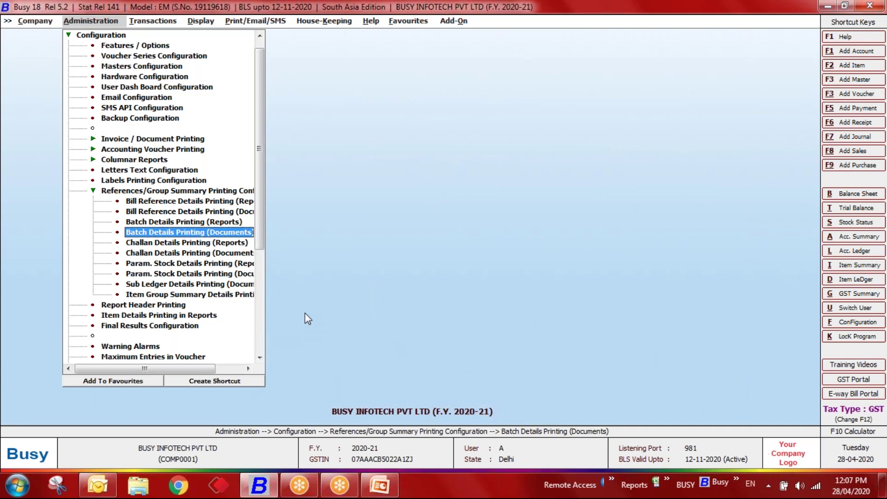
pyautogui.press('Return')
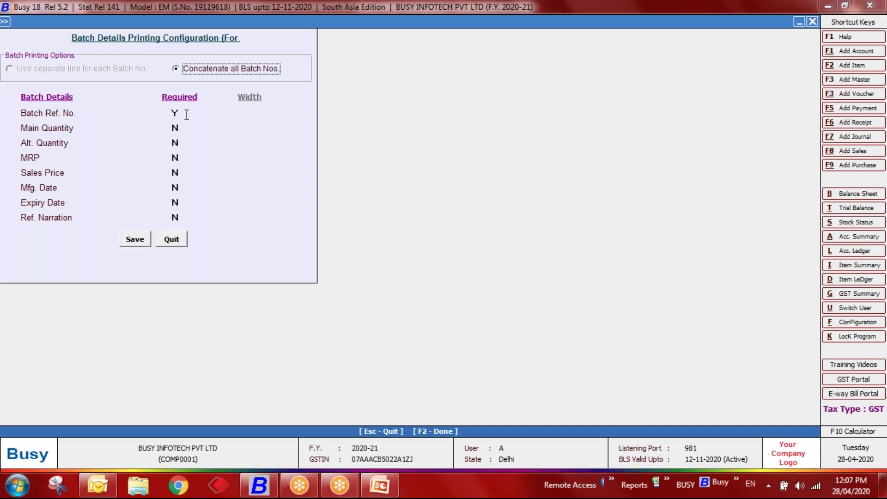
# Step: Set Main Quantity, MRP, Mfg. Date and Expiry Date to Y in the batch printing details and save the configuration
pyautogui.click(174, 129)
pyautogui.write('Y')
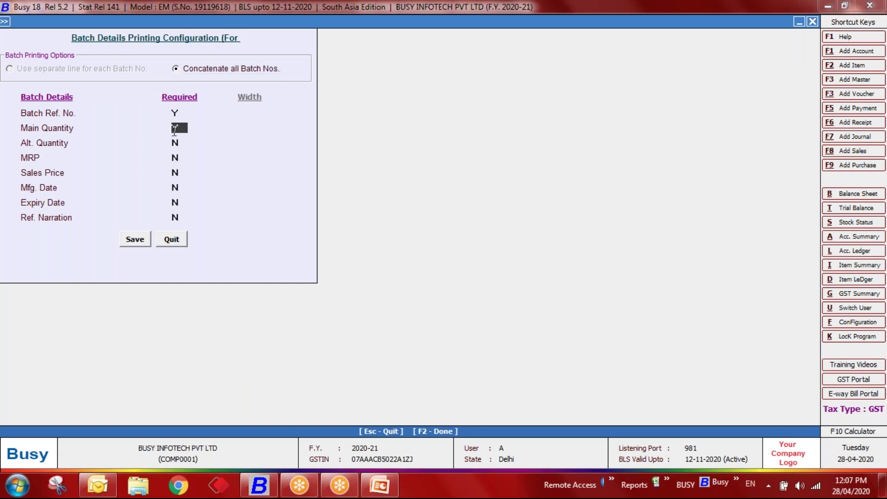
pyautogui.click(179, 158)
pyautogui.write('Y')
pyautogui.click(179, 173)
pyautogui.click(178, 186)
pyautogui.write('Y')
pyautogui.click(176, 200)
pyautogui.write('Y')
pyautogui.click(129, 241)
pyautogui.press('Return')
pyautogui.press('Escape')
# Step: Reopen the last sales voucher and preview its STANDARD invoice to check the printed batch details, then close it
pyautogui.press('Right')
pyautogui.press('Return')
pyautogui.press('Down')
pyautogui.press('Return')
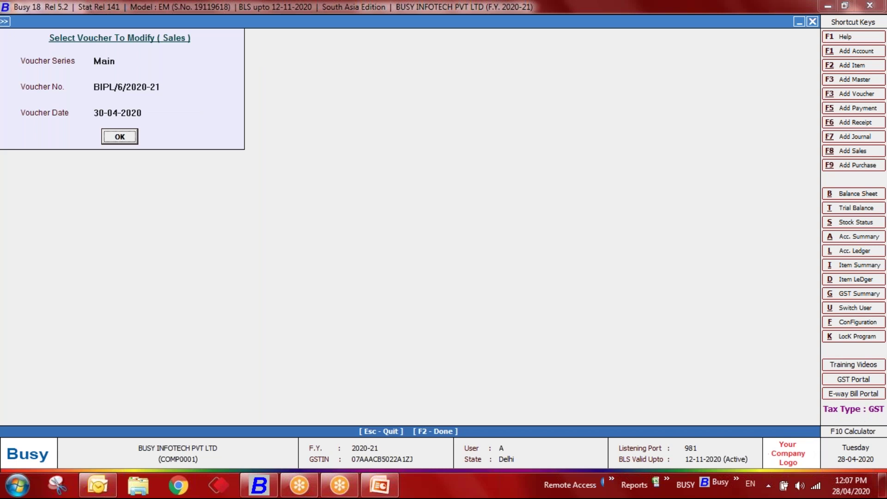
pyautogui.press('Return')
pyautogui.hotkey('alt', 'p')
pyautogui.press('Return')
pyautogui.press('Down')
pyautogui.press('Up')
pyautogui.press('Return')
pyautogui.press('Return')
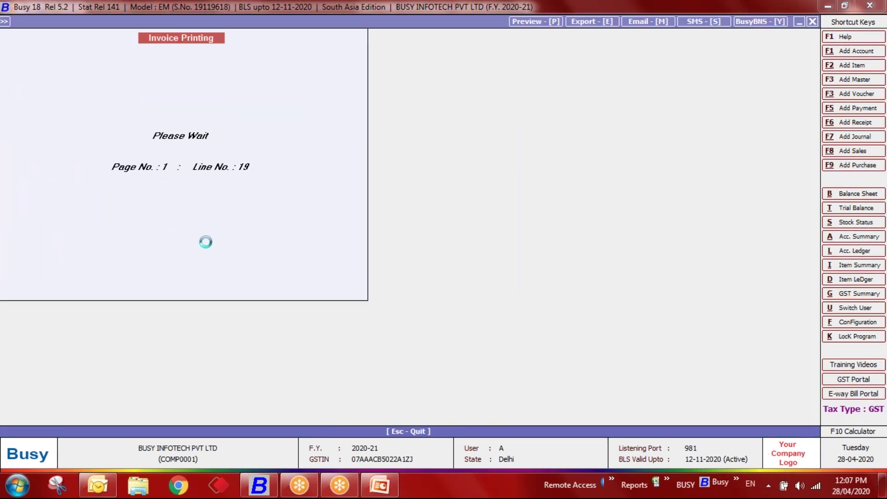
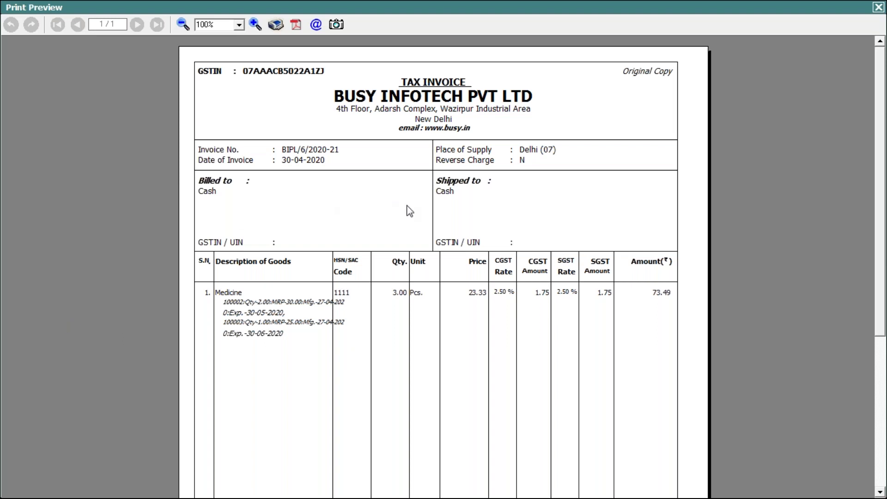
pyautogui.press('Escape')
pyautogui.press('Escape')
pyautogui.press('Return')
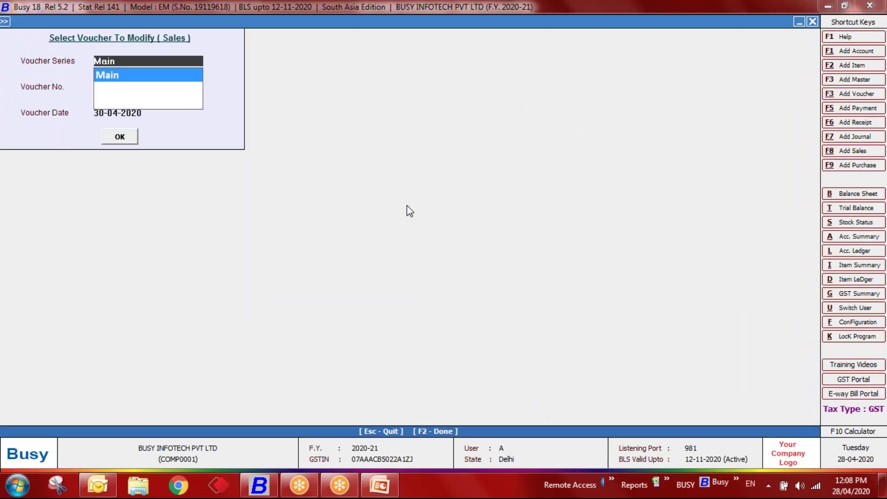
pyautogui.press('Escape')
pyautogui.press('Escape')
# Step: Open the Batch-wise Stock report from the batch and parameter-wise reports
pyautogui.press('Return')
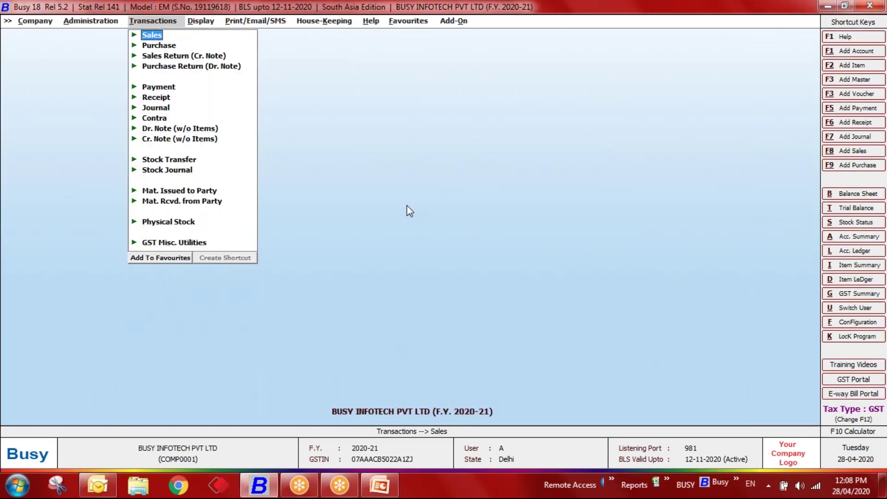
pyautogui.press('Right')
pyautogui.press('Down')
pyautogui.press('Up')
pyautogui.press('Return')
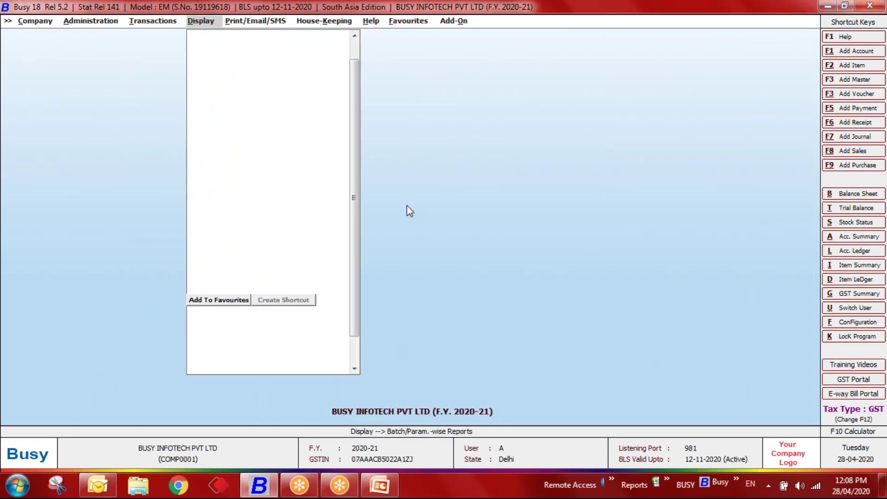
pyautogui.press('Return')
pyautogui.press('Return')
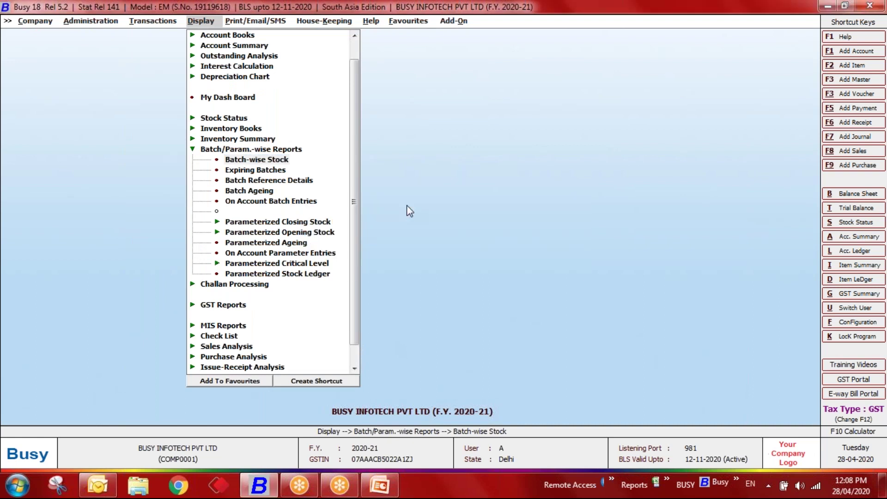
pyautogui.press('Return')
# Step: Generate the Batch-wise Stock report for Medicine from 01-04-2020 to 30-04-2020, considering All(Including Cleared) entries
pyautogui.press('Return')
pyautogui.press('Return')
pyautogui.press('Return')
pyautogui.press('Return')
pyautogui.press('Return')
pyautogui.press('Return')
pyautogui.press('Return')
pyautogui.press('Return')
pyautogui.press('Up')
pyautogui.press('Up')
pyautogui.press('Up')
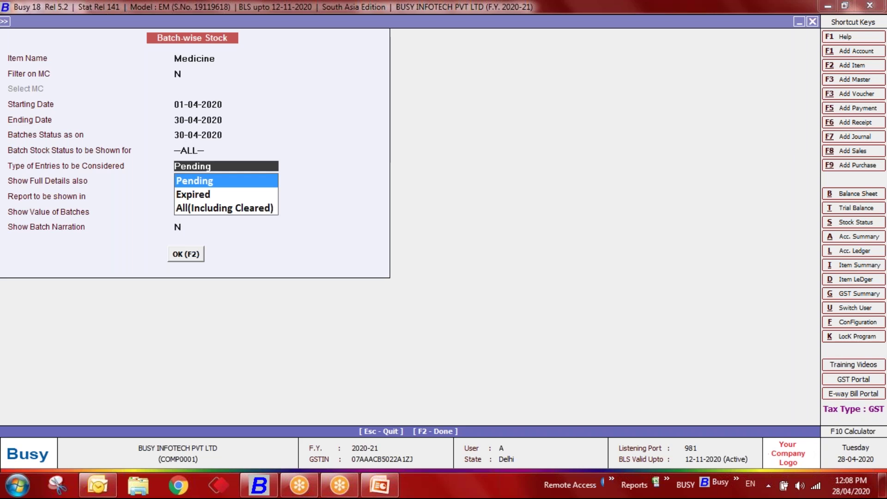
pyautogui.press('Down')
pyautogui.press('Down')
pyautogui.press('Return')
pyautogui.press('Return')
pyautogui.press('Return')
pyautogui.press('Return')
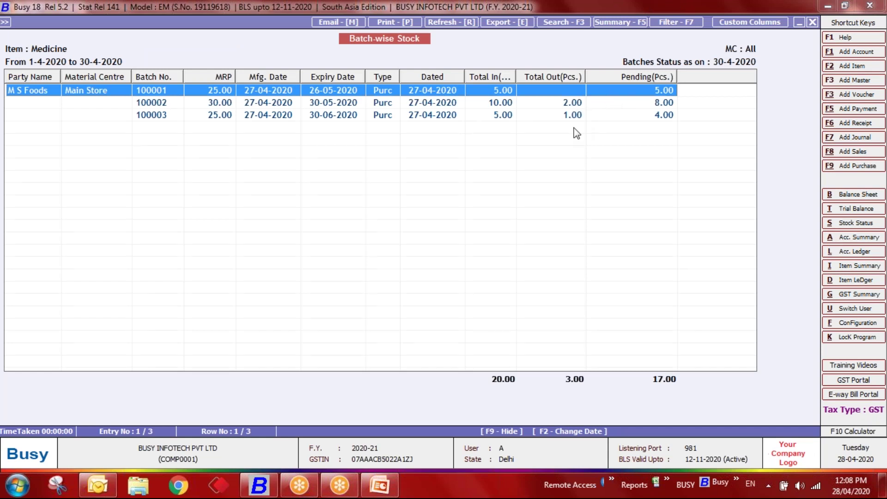
# Step: Examine the purchase and sale entries of batch 100002, then close the stock report
pyautogui.click(661, 103)
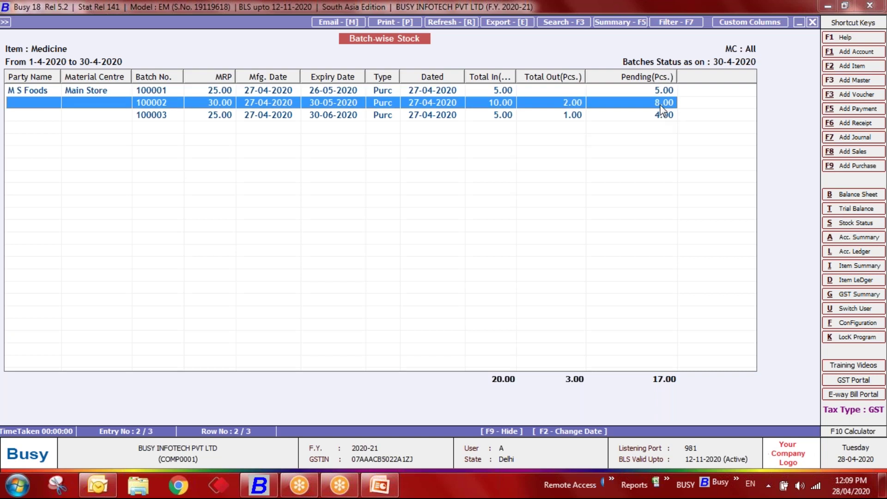
pyautogui.doubleClick(660, 106)
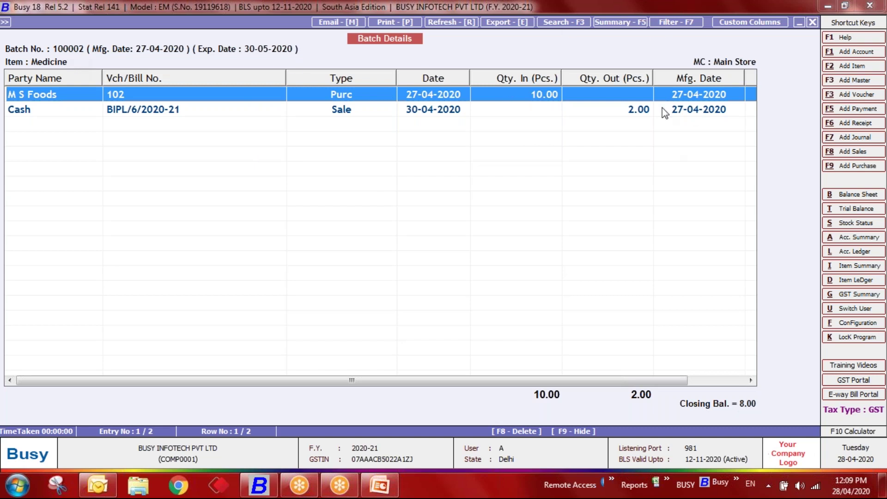
pyautogui.press('Escape')
pyautogui.press('Escape')
pyautogui.press('Escape')
pyautogui.press('Escape')
pyautogui.press('Escape')
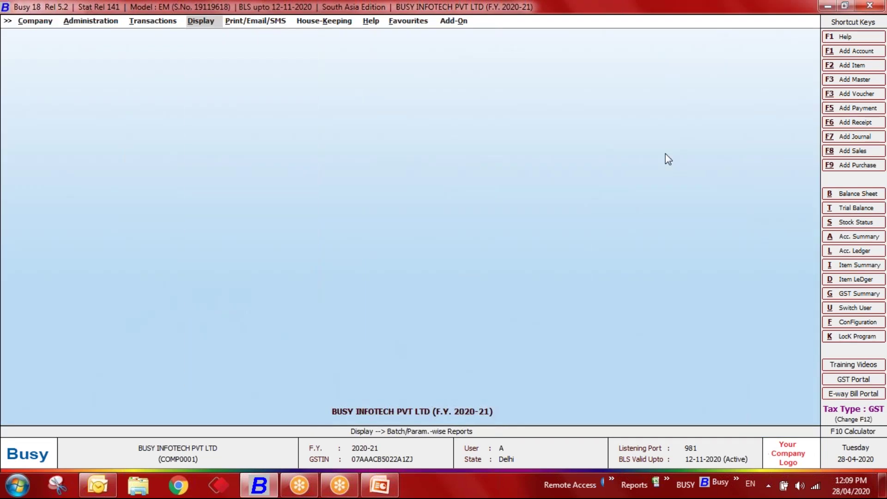
# Step: Open Query on Item Batches from the Query System reports
pyautogui.press('Return')
pyautogui.press('Down')
pyautogui.press('Down')
pyautogui.press('Down')
pyautogui.press('Down')
pyautogui.press('Down')
pyautogui.press('Down')
pyautogui.press('Down')
pyautogui.press('Down')
pyautogui.press('Down')
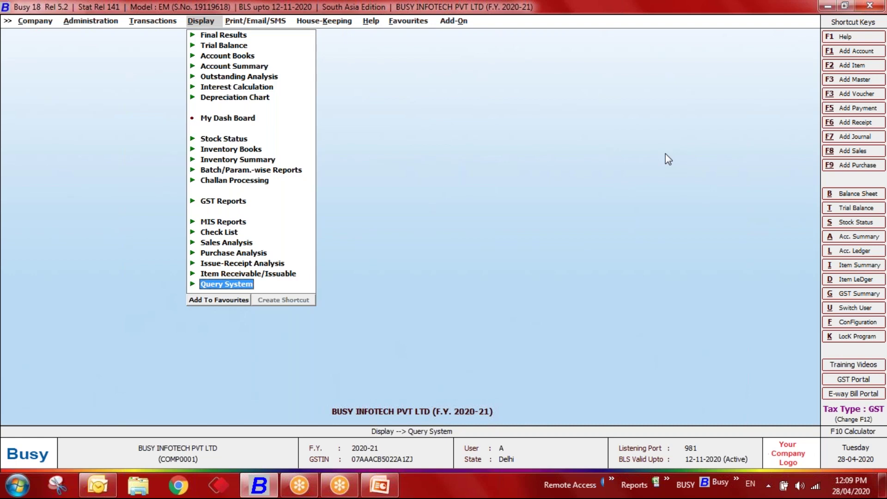
pyautogui.press('Return')
pyautogui.press('Down')
pyautogui.press('Down')
pyautogui.press('Down')
pyautogui.press('Down')
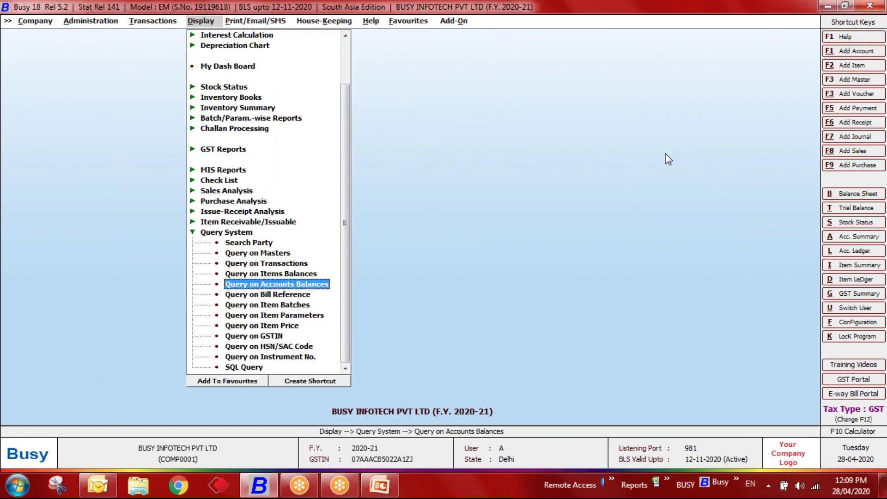
pyautogui.press('Down')
pyautogui.press('Down')
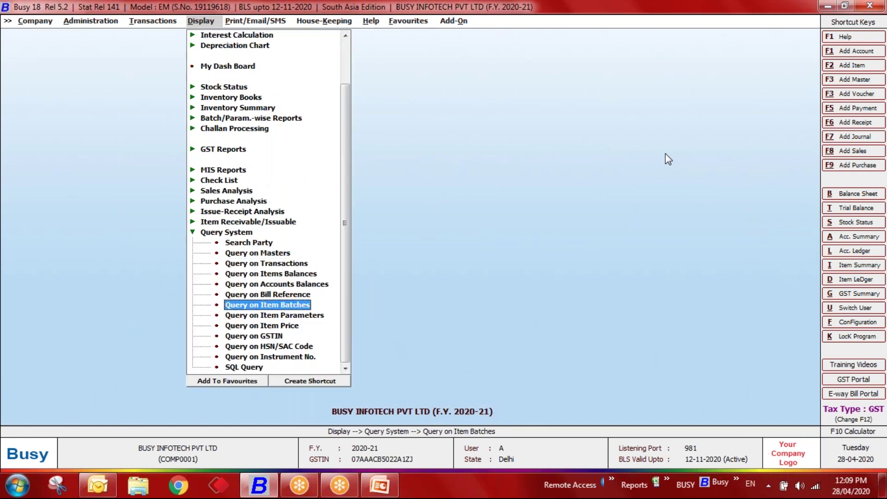
pyautogui.press('Return')
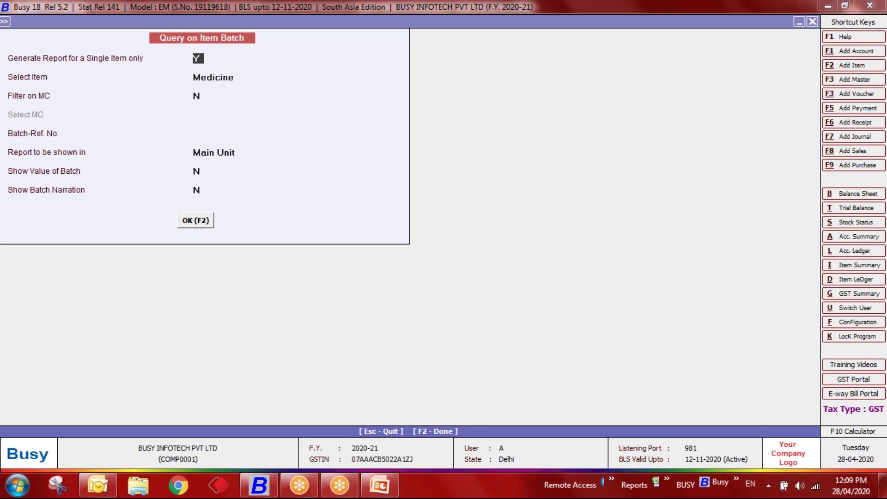
# Step: Run the Query on Item Batch for all items with batch number 100002, without restricting it to a single item
pyautogui.press('Return')
pyautogui.press('Up')
pyautogui.write('N')
pyautogui.press('Return')
pyautogui.press('Return')
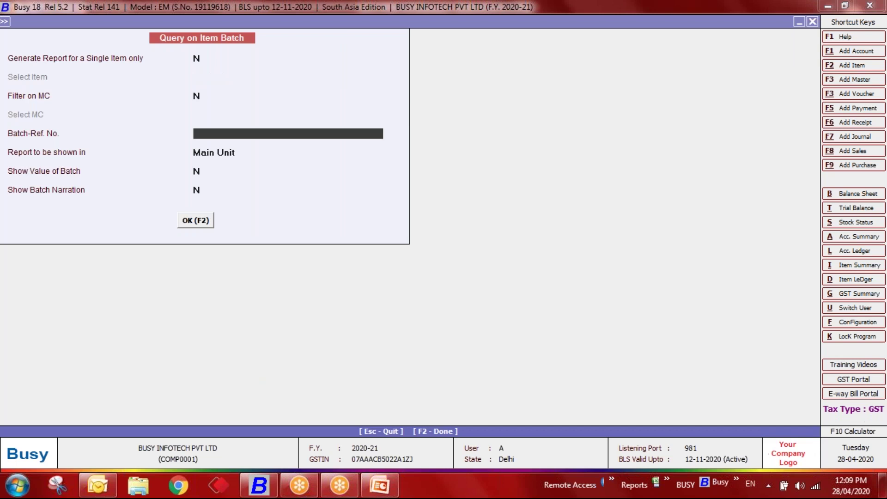
pyautogui.write('100002')
pyautogui.press('Return')
pyautogui.press('Return')
pyautogui.press('Return')
pyautogui.press('Return')
pyautogui.press('Tab')
pyautogui.press('F2')
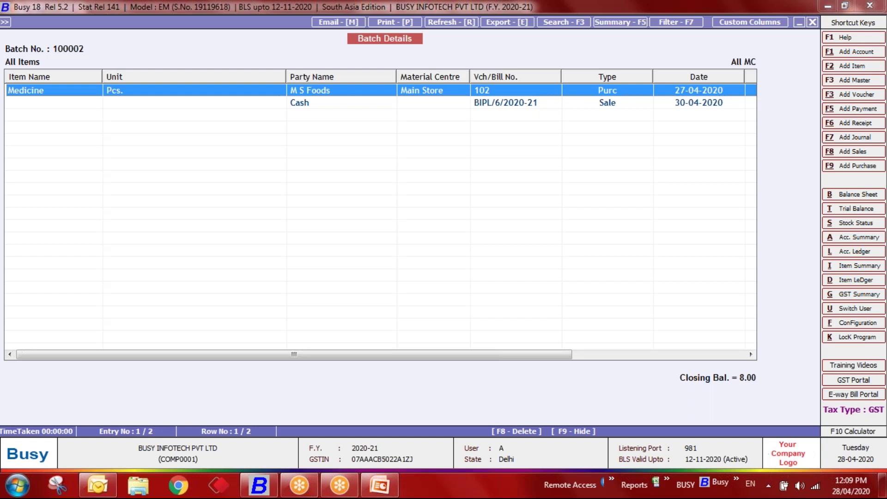
# Step: Examine the quantity, manufacturing date and expiry date columns of the batch details, then close the query
pyautogui.moveTo(553, 350); pyautogui.dragTo(745, 354)
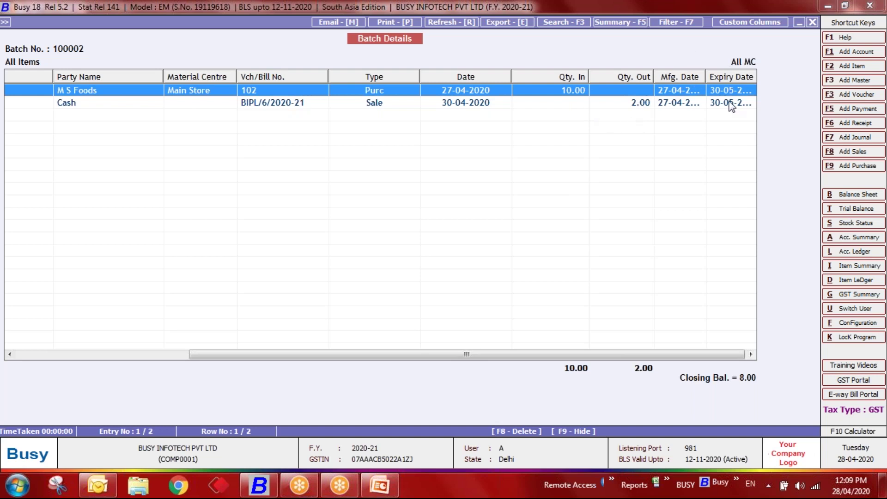
pyautogui.press('Escape')
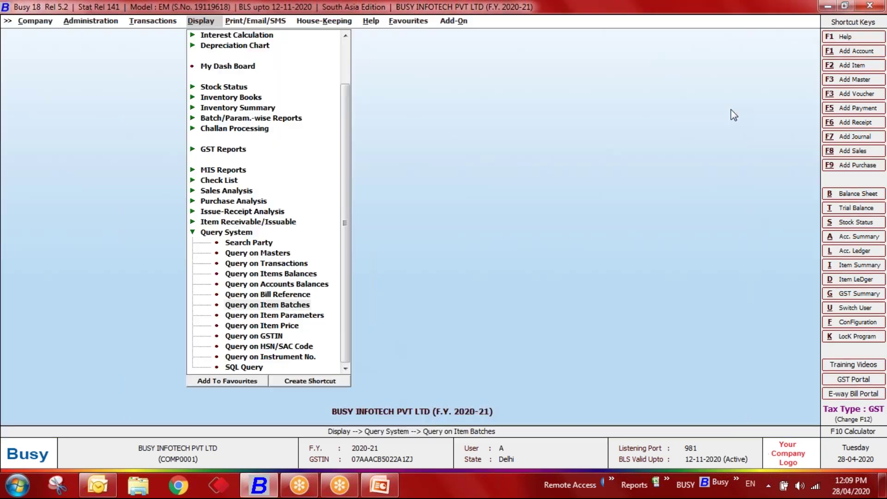
pyautogui.press('Escape')
# Step: Expand the batch and parameter-wise reports in the Display reports
pyautogui.press('Up')
pyautogui.press('Up')
pyautogui.press('Up')
pyautogui.press('Up')
pyautogui.press('Up')
pyautogui.press('Up')
pyautogui.press('Up')
pyautogui.press('Up')
pyautogui.press('Up')
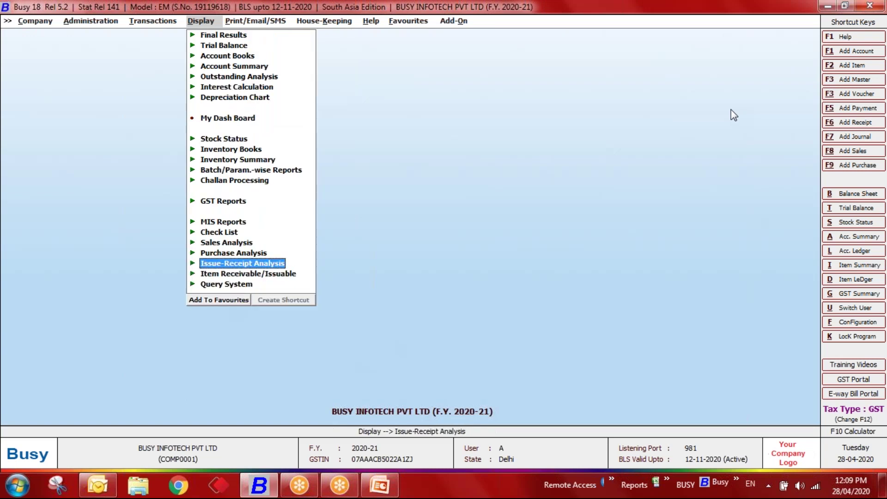
pyautogui.press('Return')
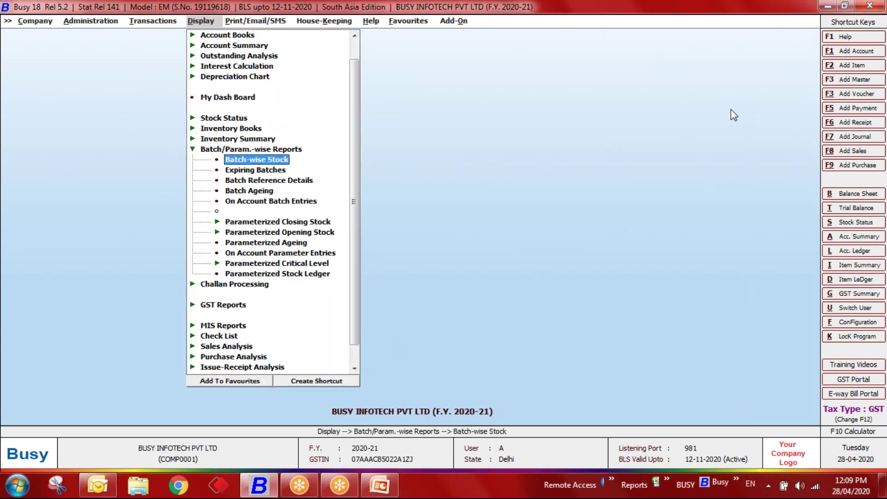
pyautogui.press('Down')
pyautogui.press('Return')
pyautogui.press('Escape')
pyautogui.press('Up')
# Step: Open the Batch-wise Stock report for the single item Medicine
pyautogui.press('Return')
pyautogui.press('Right')
pyautogui.press('Right')
pyautogui.press('Left')
pyautogui.press('Left')
pyautogui.press('Return')
pyautogui.press('Return')
pyautogui.press('Return')
pyautogui.press('Return')
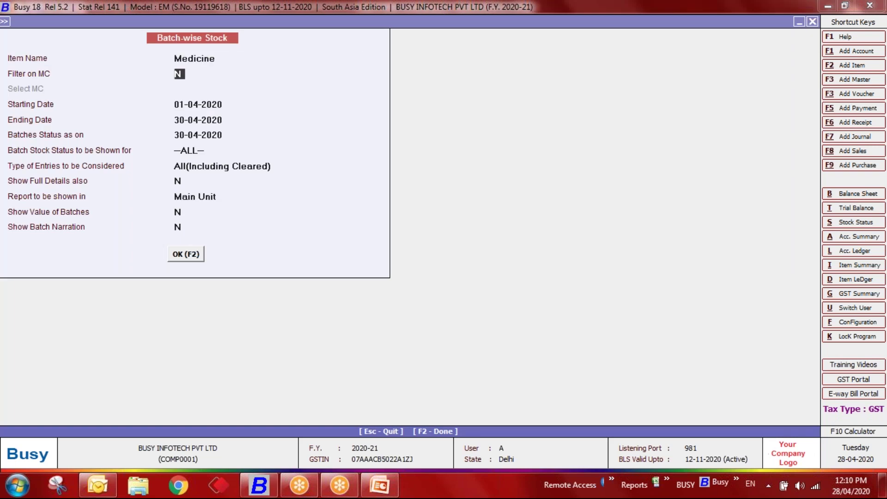
# Step: Generate the Batch-wise Stock report with the ending date and batches status date both set to 30-06-2020
pyautogui.write('30-06')
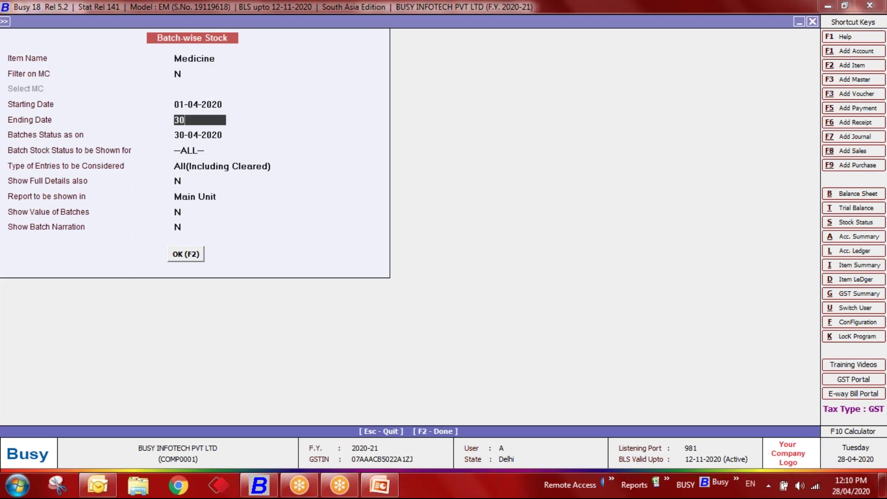
pyautogui.press('Return')
pyautogui.write('30-06-2020')
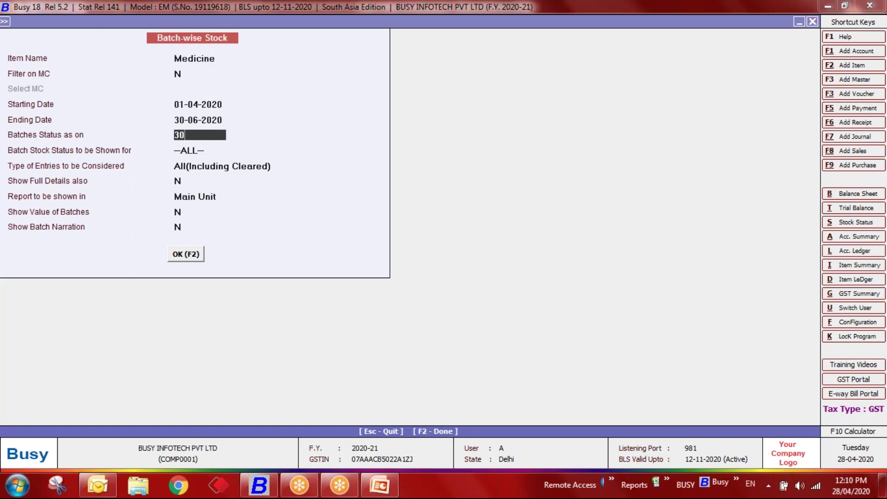
pyautogui.press('Return')
pyautogui.press('Return')
pyautogui.press('Return')
pyautogui.press('Return')
pyautogui.press('Return')
pyautogui.press('Return')
pyautogui.press('Return')
pyautogui.press('Return')
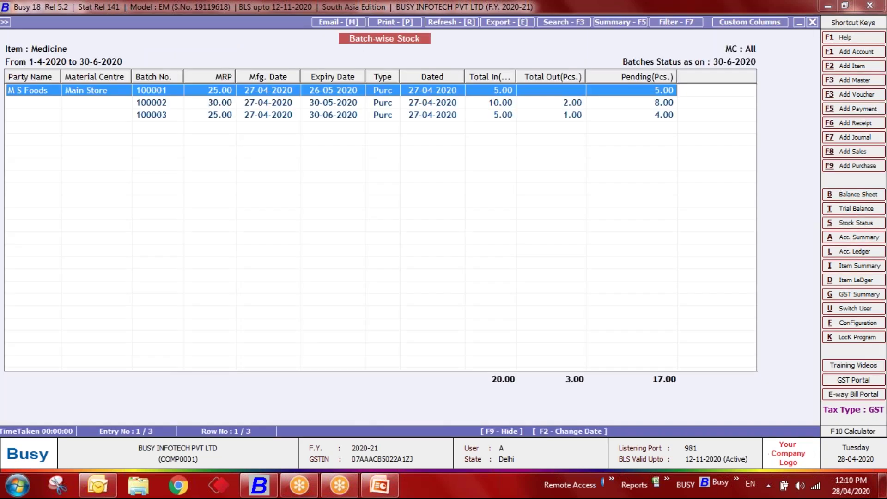
# Step: Review the pending stock and expiry date of each Medicine batch, then return to the report options
pyautogui.press('Down')
pyautogui.press('Down')
pyautogui.press('Up')
pyautogui.press('Up')
pyautogui.press('Down')
pyautogui.press('Down')
pyautogui.press('Escape')
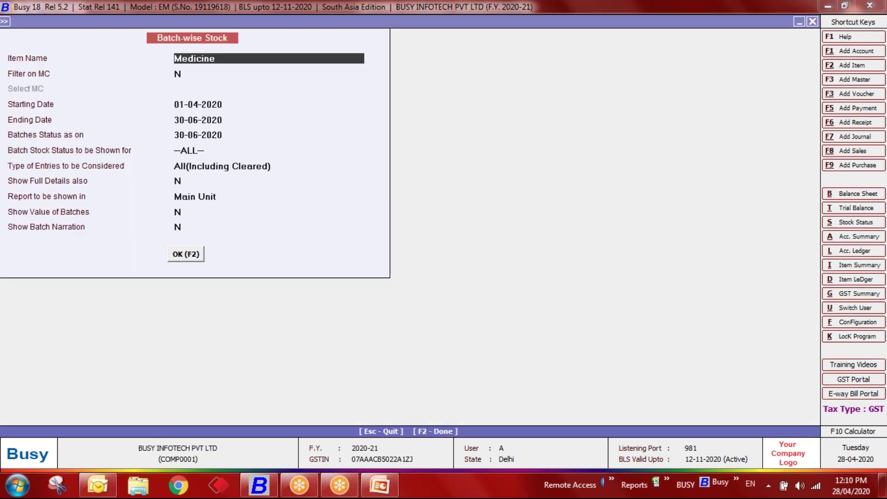
# Step: Regenerate the Batch-wise Stock report for Medicine with the type of entries to be considered set to Expired
pyautogui.press('Return')
pyautogui.press('Return')
pyautogui.press('Return')
pyautogui.press('Return')
pyautogui.press('Return')
pyautogui.press('Return')
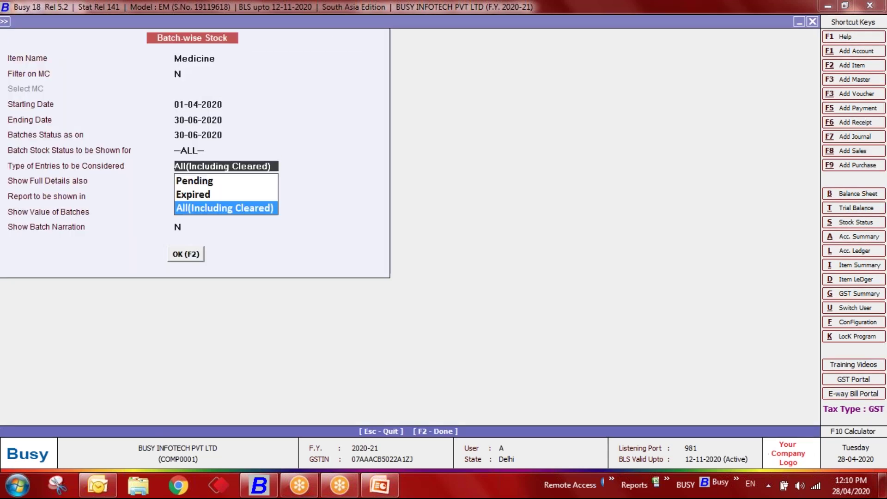
pyautogui.press('Up')
pyautogui.press('Return')
pyautogui.press('Return')
pyautogui.press('Return')
pyautogui.press('Return')
pyautogui.press('Return')
pyautogui.press('Return')
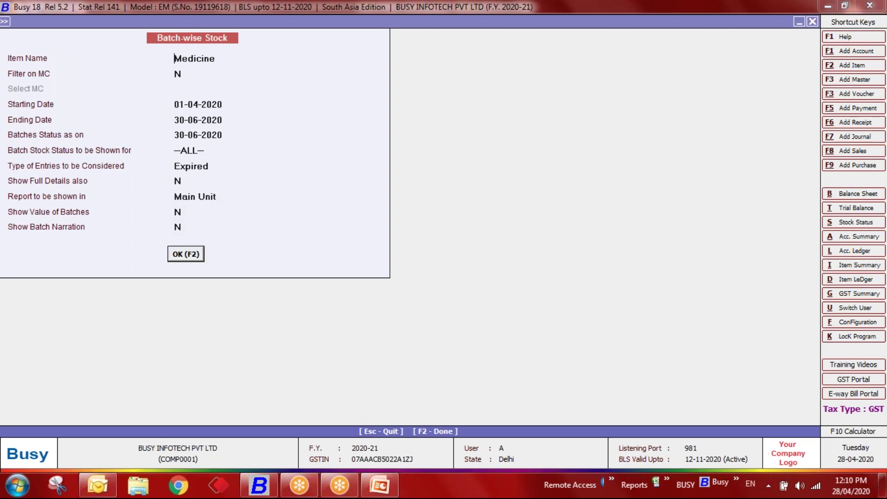
# Step: Examine the expired quantity of each Medicine batch, then close the Batch-wise Stock report
pyautogui.press('Down')
pyautogui.press('Down')
pyautogui.press('Up')
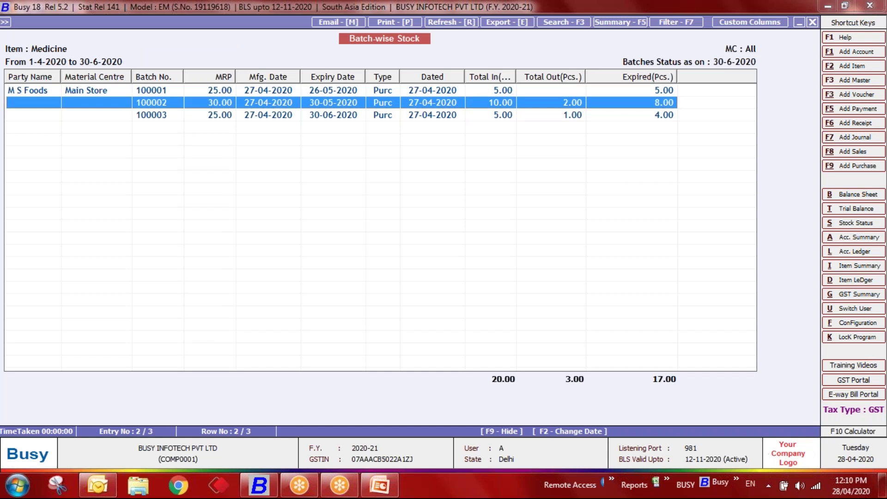
pyautogui.press('Up')
pyautogui.press('Down')
pyautogui.press('Down')
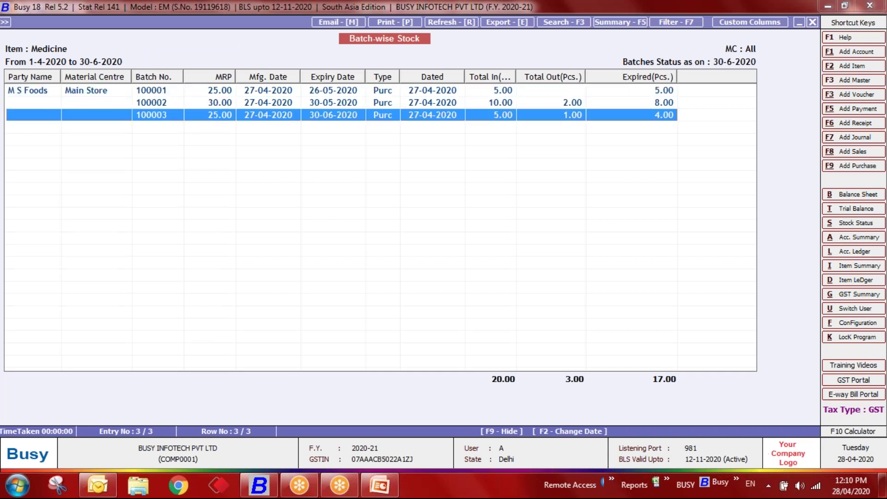
pyautogui.press('Escape')
pyautogui.press('Escape')
pyautogui.press('Escape')
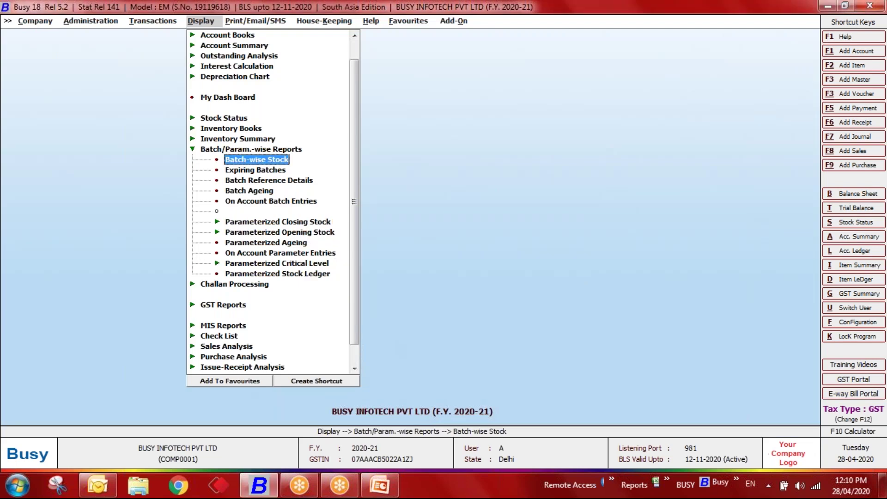
# Step: Open the Expiring Batches report for All Items with entry-wise details
pyautogui.press('Down')
pyautogui.press('Return')
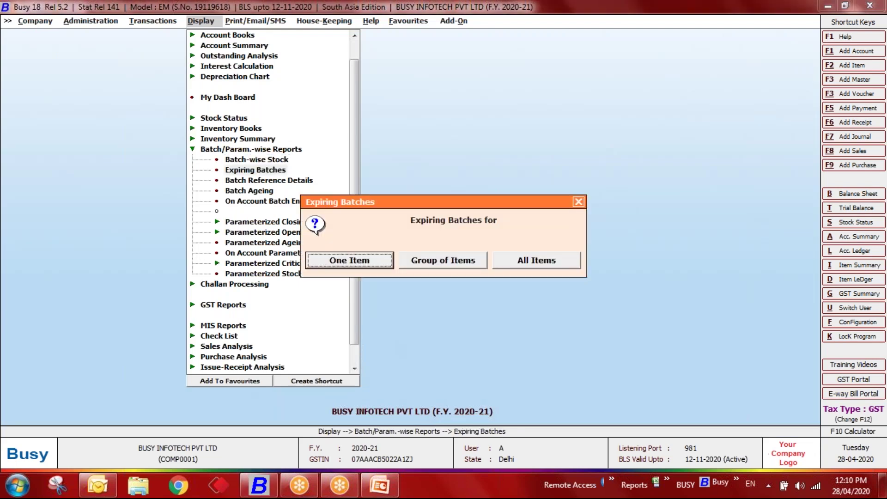
pyautogui.press('Right')
pyautogui.press('Right')
pyautogui.press('Return')
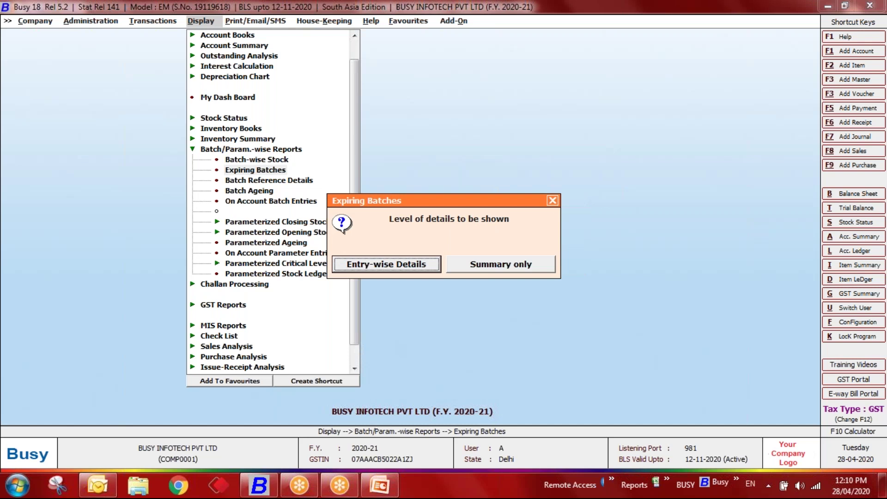
pyautogui.press('Return')
pyautogui.press('Right')
pyautogui.press('Return')
pyautogui.press('Return')
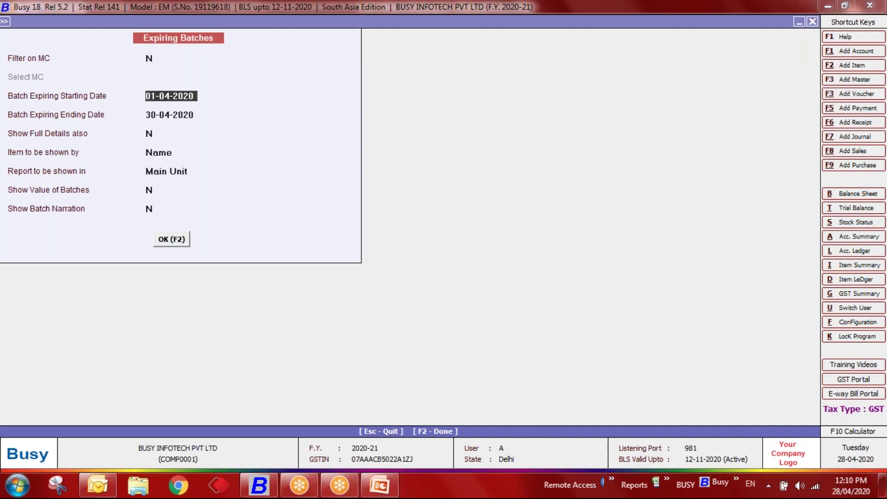
# Step: Generate the Expiring Batches report with the batch expiring ending date set to 01-07-2020
pyautogui.press('Return')
pyautogui.write('1-07')
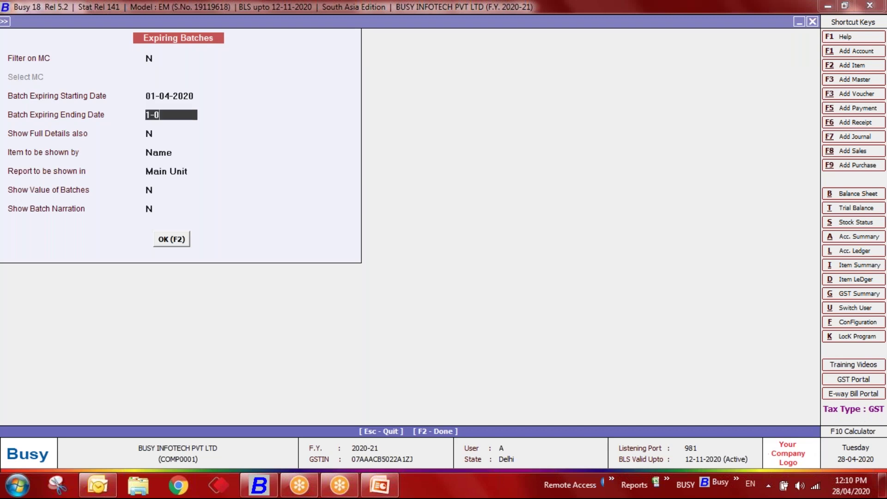
pyautogui.press('Return')
pyautogui.press('Return')
pyautogui.press('Return')
pyautogui.press('Return')
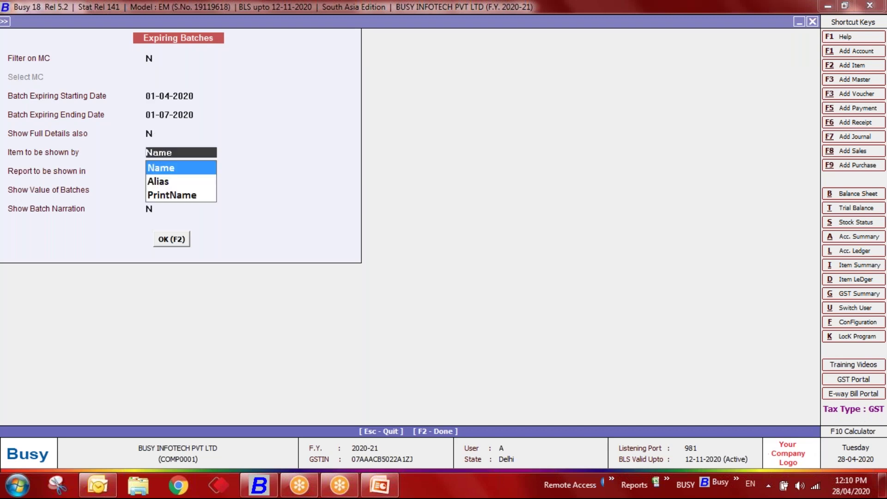
pyautogui.press('Return')
pyautogui.press('Return')
pyautogui.press('Return')
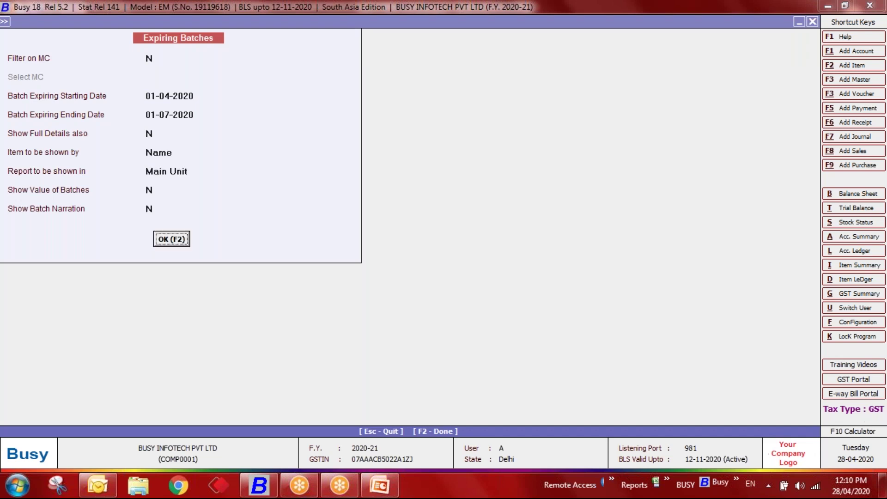
# Step: Examine the expiry dates and quantities of the expiring Medicine batches, then close the report
pyautogui.press('Down')
pyautogui.press('Down')
pyautogui.press('Up')
pyautogui.press('Up')
pyautogui.press('Down')
pyautogui.press('Down')
pyautogui.press('Up')
pyautogui.press('Up')
pyautogui.press('Down')
pyautogui.press('Down')
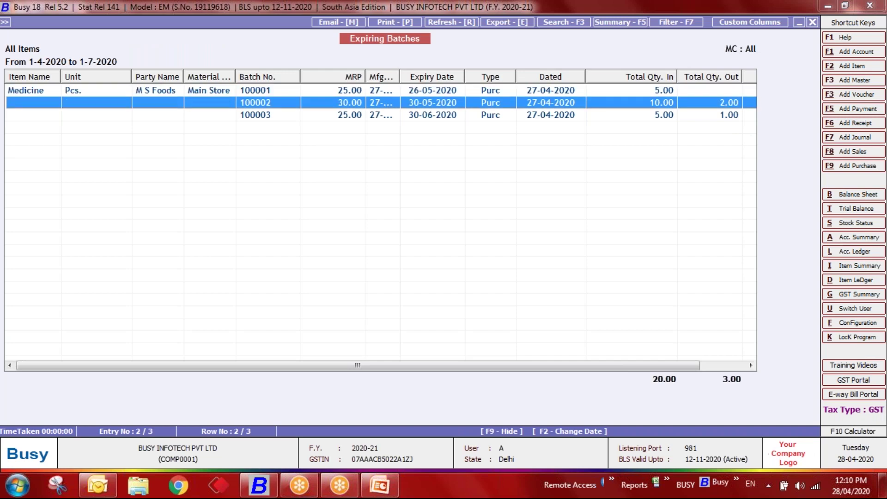
pyautogui.press('Up')
pyautogui.press('Up')
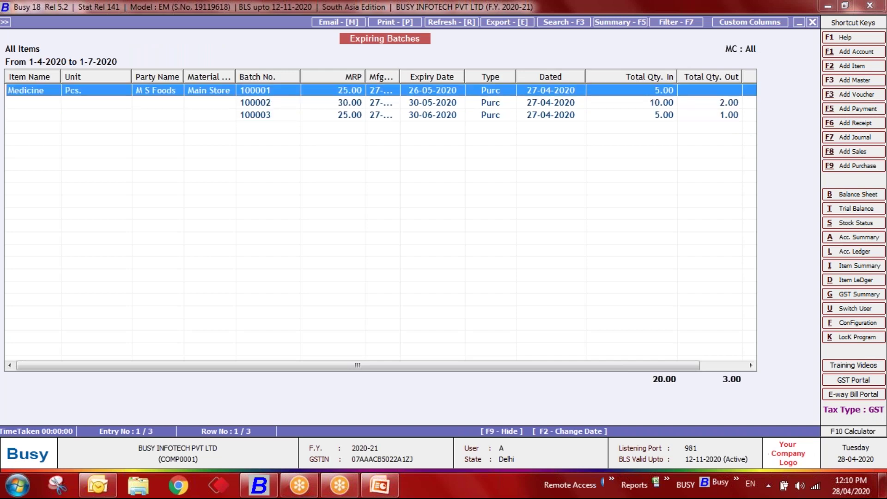
pyautogui.press('Escape')
pyautogui.press('Escape')
# Step: Start a new sales voucher dated 30-06-2020 with Cash as the party
pyautogui.press('Left')
pyautogui.press('Return')
pyautogui.press('Return')
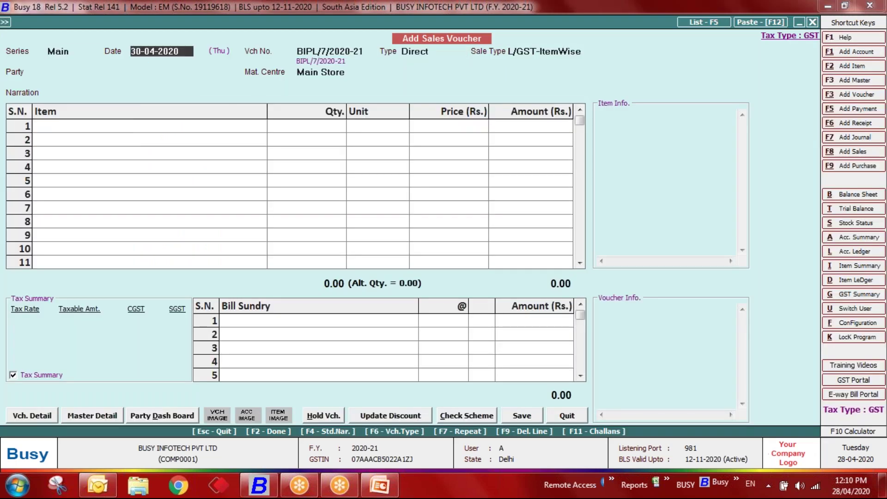
pyautogui.write('30-6')
pyautogui.press('Return')
pyautogui.press('Return')
pyautogui.press('Return')
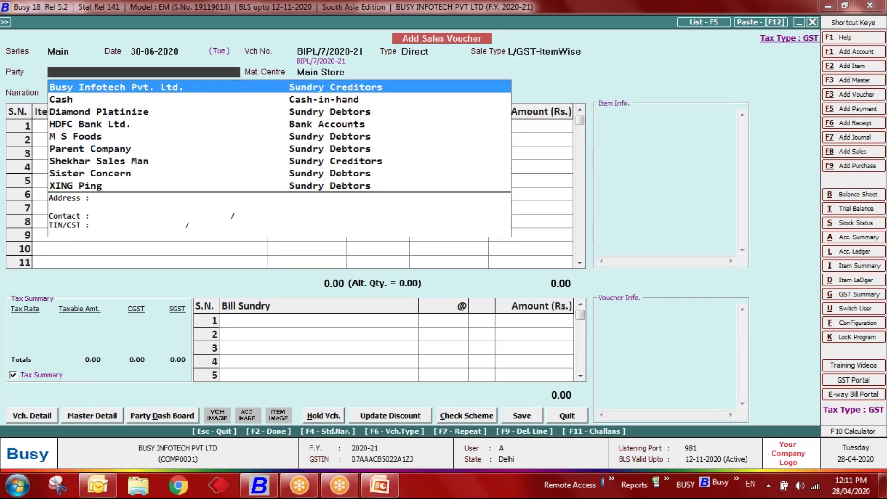
pyautogui.press('Down')
pyautogui.press('Return')
pyautogui.press('Return')
pyautogui.press('Return')
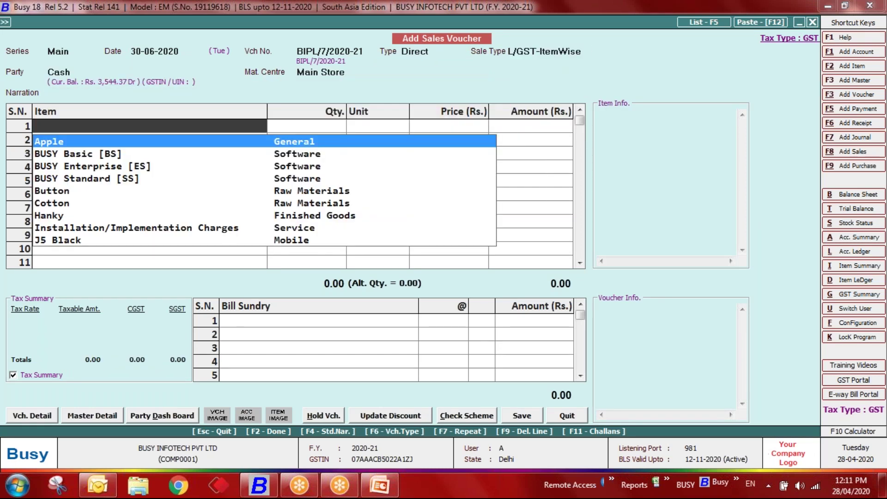
# Step: Add Medicine to the sales voucher with a quantity of 2 Pcs., leaving the item description fields blank
pyautogui.write('medi')
pyautogui.press('Return')
pyautogui.press('Return')
pyautogui.press('Return')
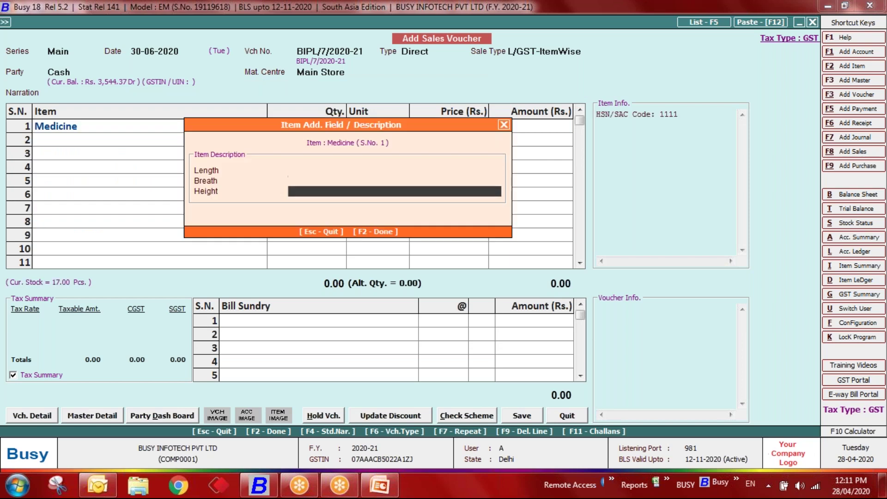
pyautogui.press('Return')
pyautogui.write('2')
pyautogui.press('Return')
pyautogui.press('Return')
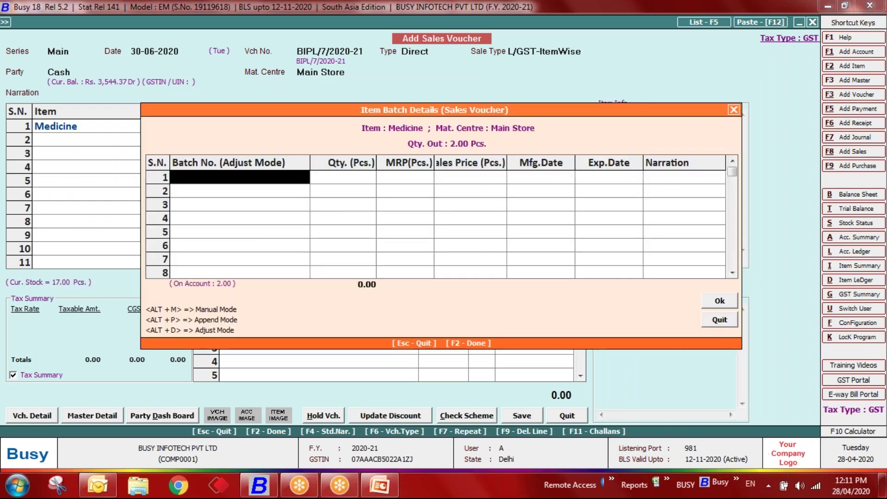
# Step: Allocate the 2 Pcs. of Medicine to batch 100002 and accept the batch details with the sales price of 25.00
pyautogui.press('Down')
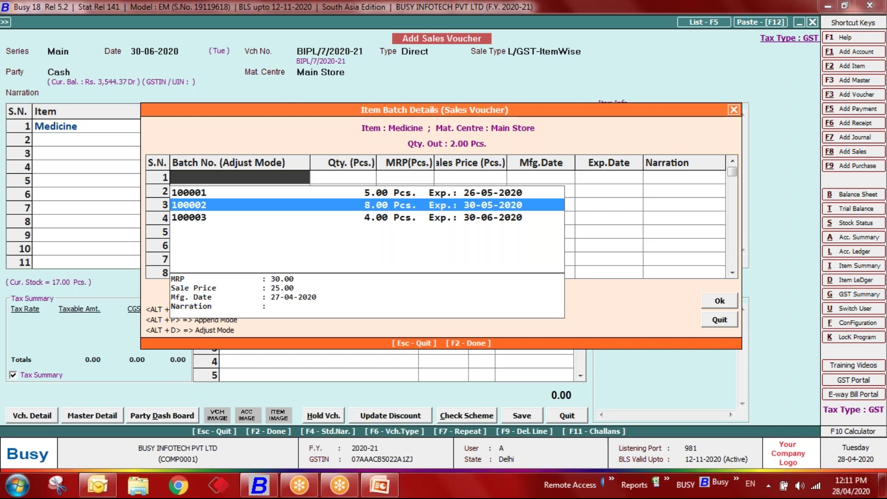
pyautogui.press('Return')
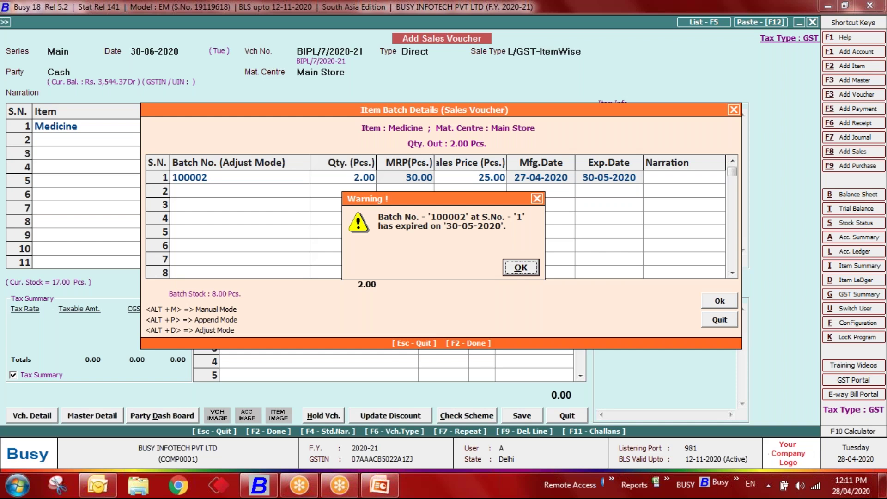
pyautogui.press('Return')
pyautogui.press('Return')
pyautogui.press('Return')
pyautogui.press('Return')
pyautogui.press('Return')
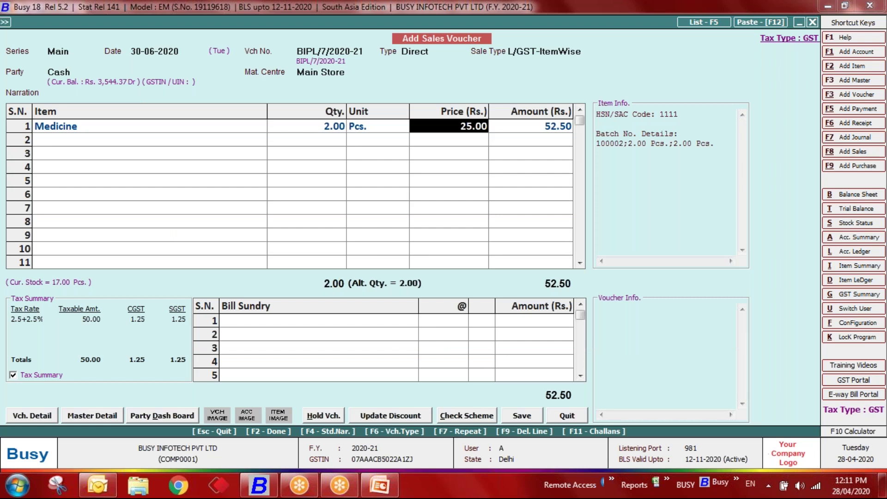
# Step: Save the sales voucher and leave voucher entry
pyautogui.press('F2')
pyautogui.press('Return')
pyautogui.press('Escape')
pyautogui.press('Return')
pyautogui.press('Escape')
pyautogui.press('Return')
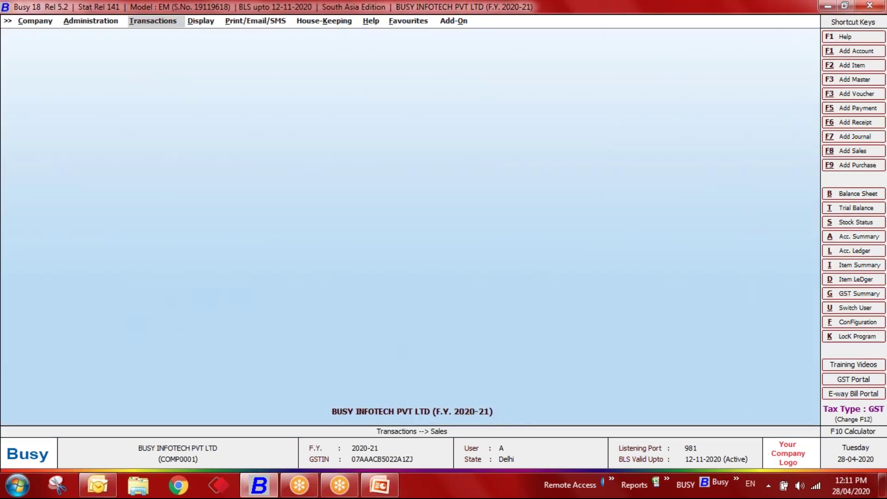
# Step: Open the Inventory features in the company configuration
pyautogui.press('Left')
pyautogui.press('Return')
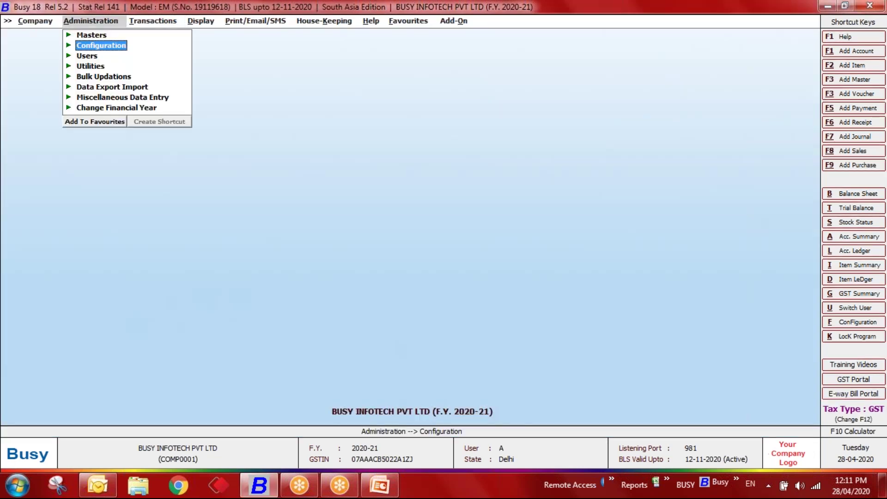
pyautogui.press('Return')
pyautogui.press('Return')
pyautogui.click(118, 179)
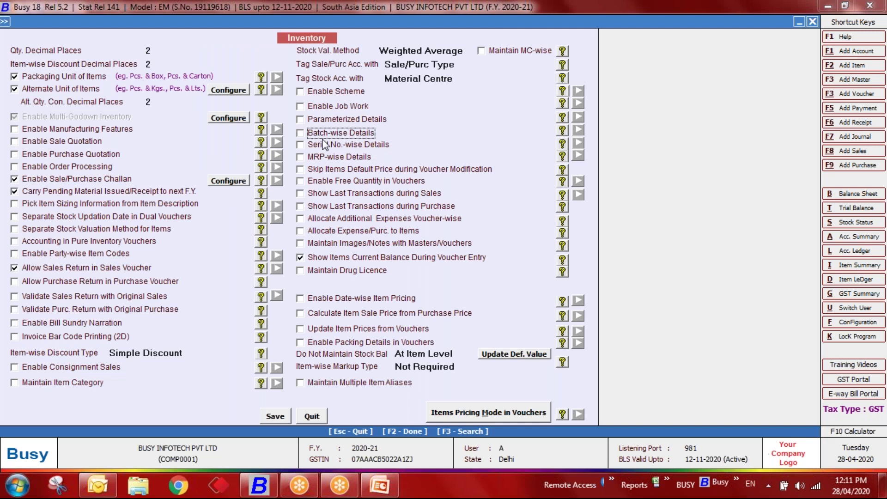
# Step: Enable Serial No.-wise Details with serial number warranty and a single description line titled "No,"
pyautogui.click(324, 147)
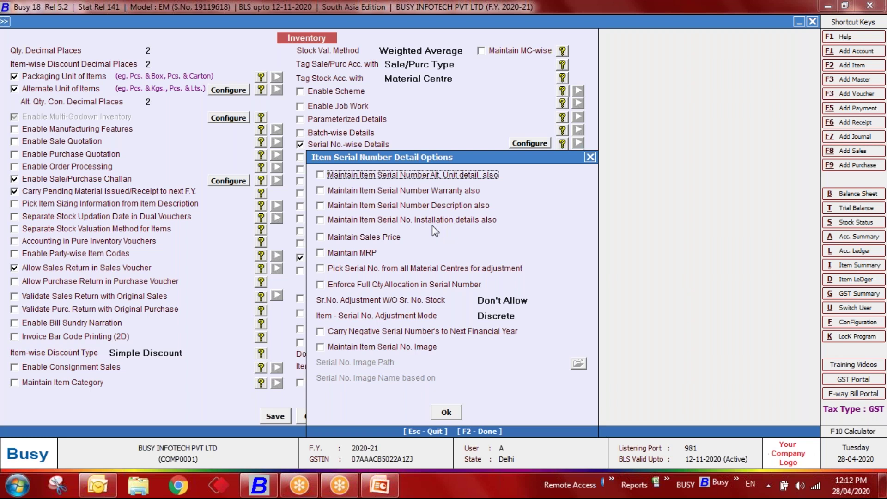
pyautogui.click(318, 190)
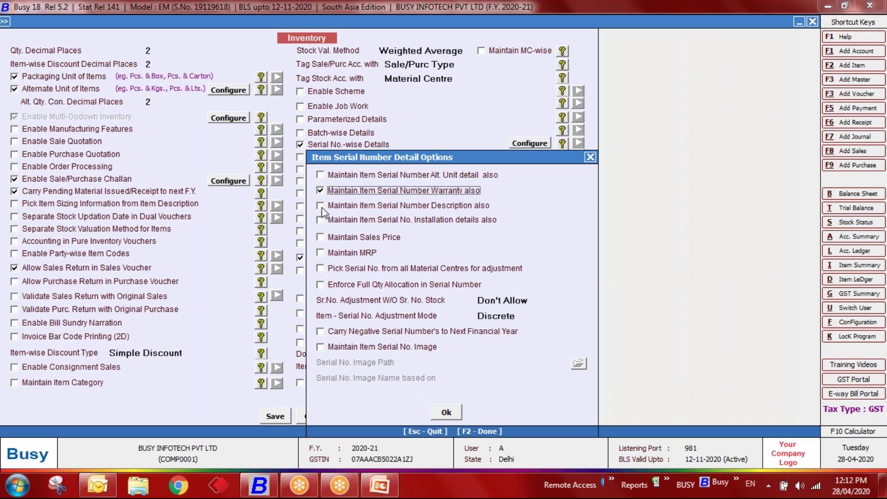
pyautogui.click(321, 208)
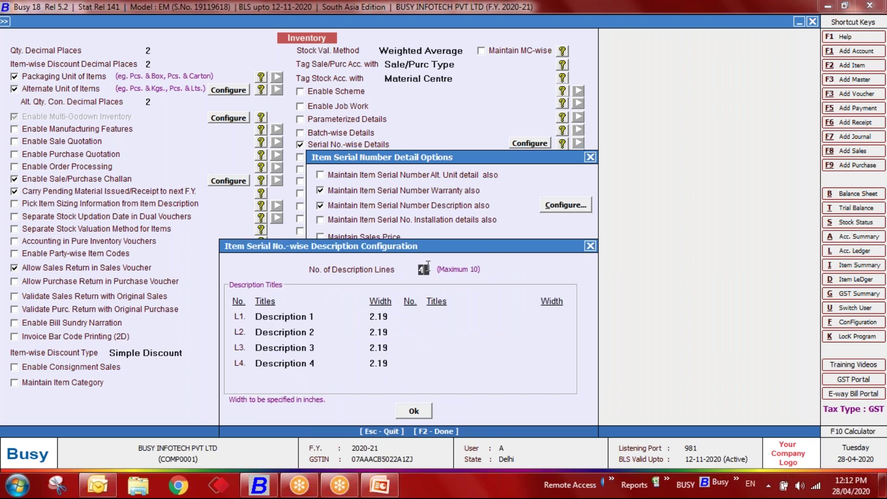
pyautogui.press('BackSpace')
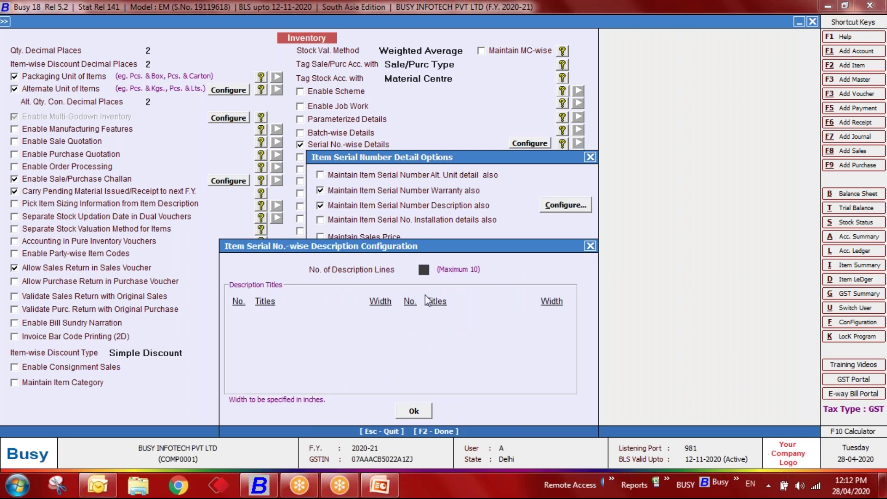
pyautogui.write('1')
pyautogui.press('Return')
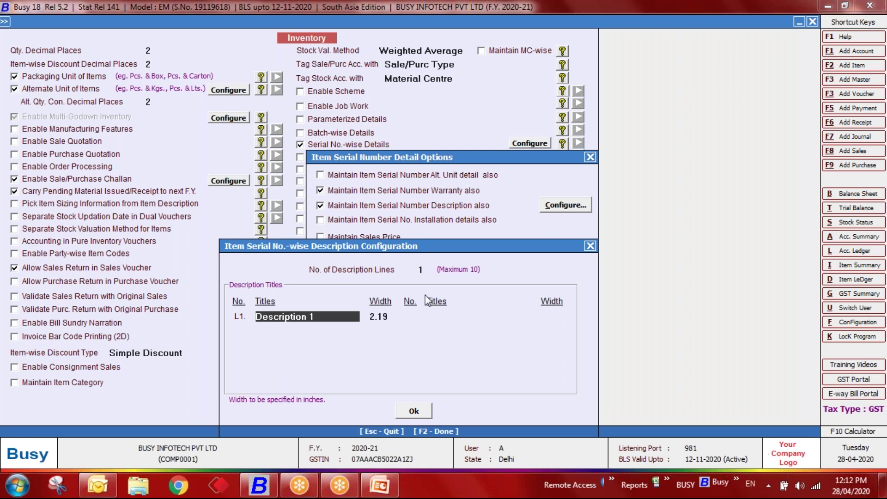
pyautogui.write('No.')
pyautogui.press('Return')
pyautogui.press('Return')
pyautogui.press('Return')
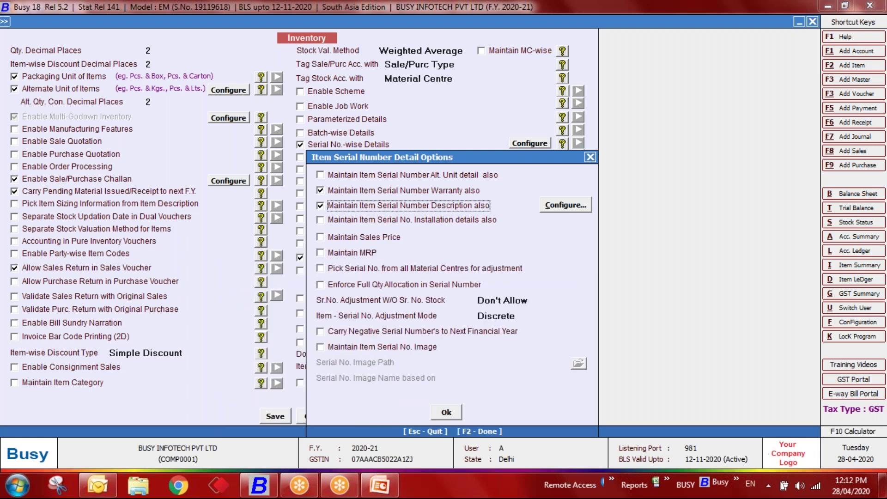
# Step: Enable serial number installation details, sales price and MRP, and save the inventory configuration
pyautogui.click(375, 220)
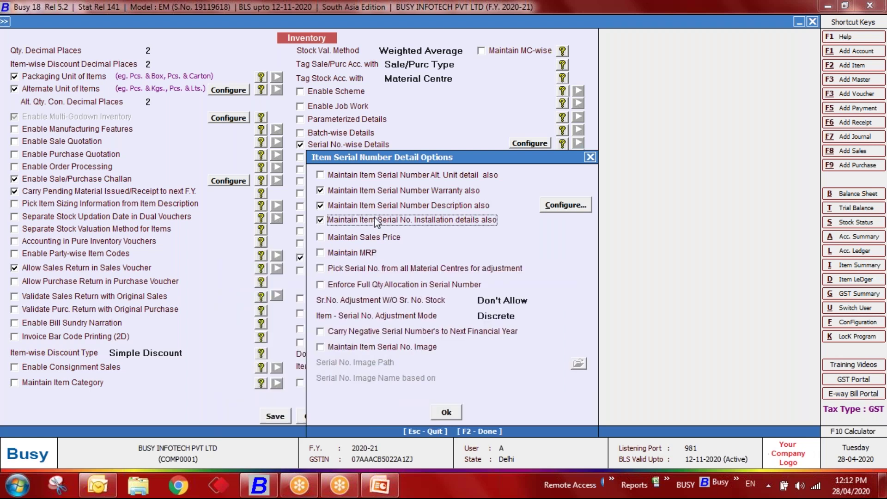
pyautogui.click(340, 237)
pyautogui.click(337, 253)
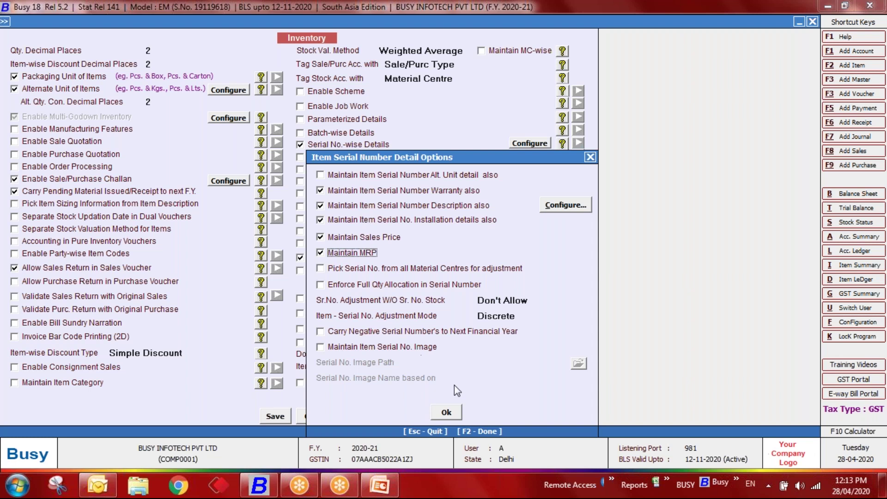
pyautogui.click(446, 412)
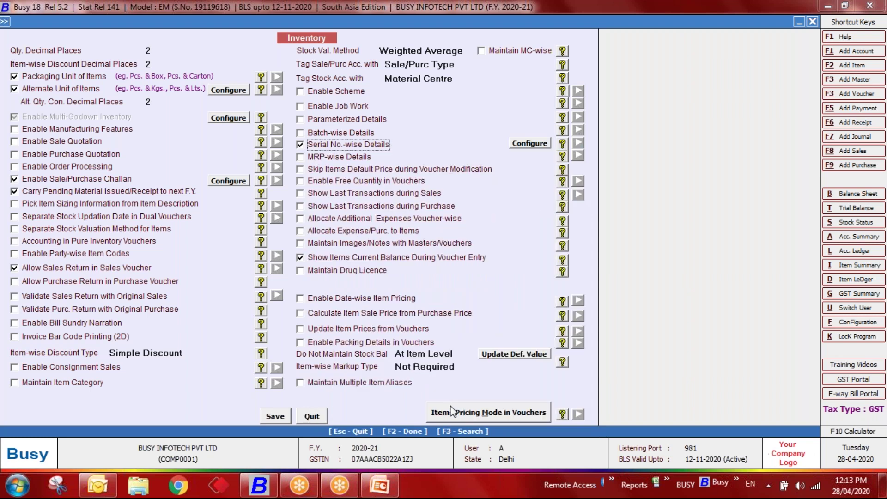
pyautogui.click(276, 416)
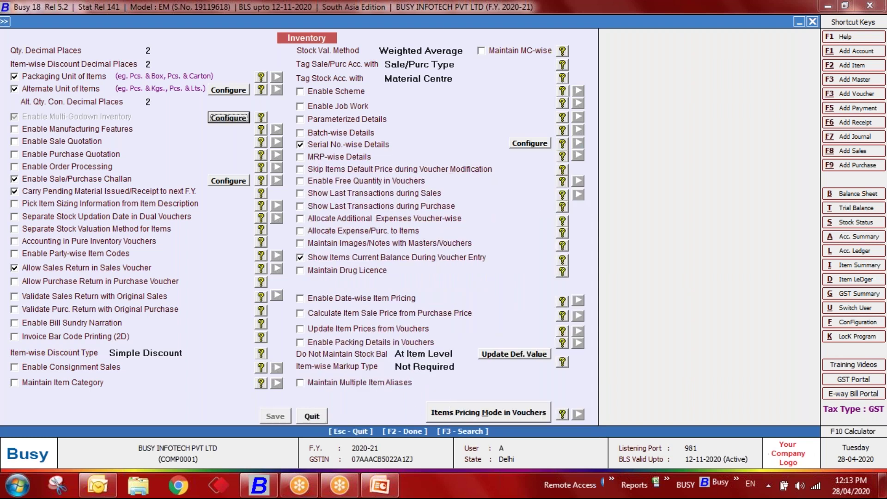
pyautogui.press('Escape')
pyautogui.press('Escape')
# Step: Open the form for adding a new item master
pyautogui.press('Up')
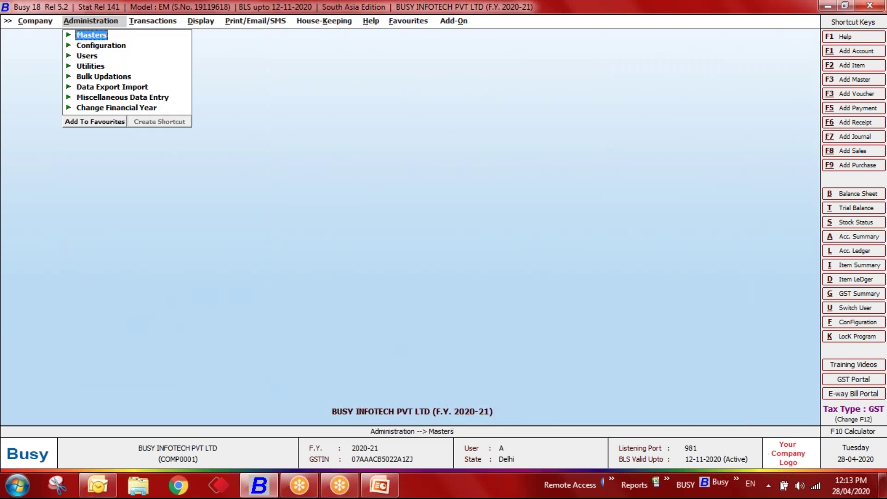
pyautogui.press('Return')
pyautogui.press('Down')
pyautogui.press('Down')
pyautogui.press('Down')
pyautogui.press('Return')
pyautogui.press('Return')
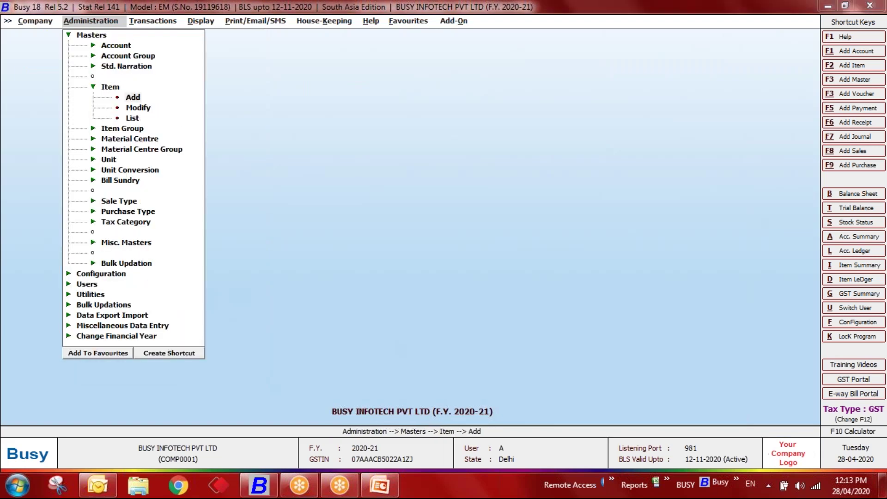
# Step: Name the new item A.C. and assign it to the General group
pyautogui.write('Refr')
pyautogui.press('BackSpace')
pyautogui.press('BackSpace')
pyautogui.press('BackSpace')
pyautogui.press('BackSpace')
pyautogui.press('Return')
pyautogui.press('Return')
pyautogui.write('A')
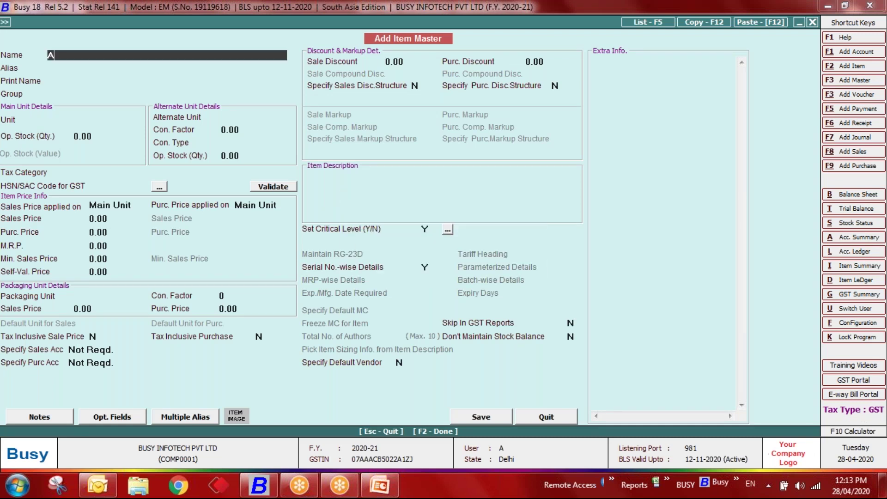
pyautogui.write('.C.')
pyautogui.press('Return')
pyautogui.press('Return')
pyautogui.press('Return')
pyautogui.press('Return')
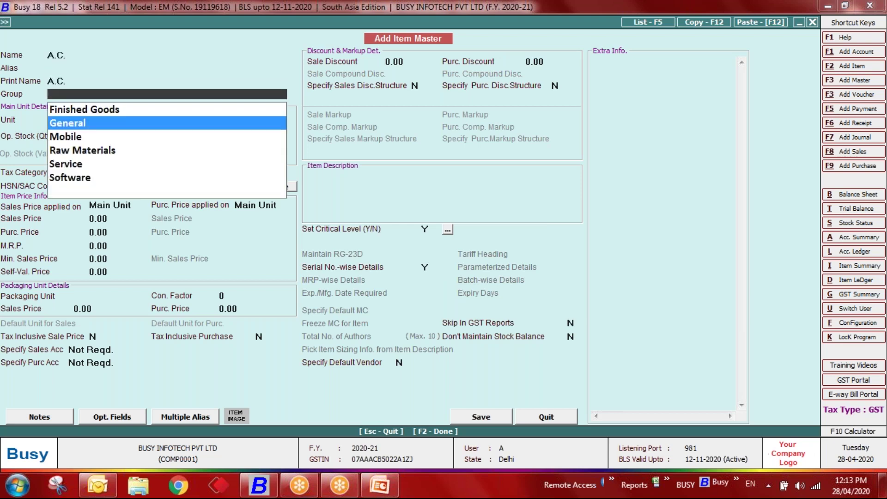
# Step: Set Units as the main and alternate unit of A.C., leaving the opening stock at 0.00
pyautogui.write('pcs')
pyautogui.press('BackSpace')
pyautogui.press('BackSpace')
pyautogui.press('BackSpace')
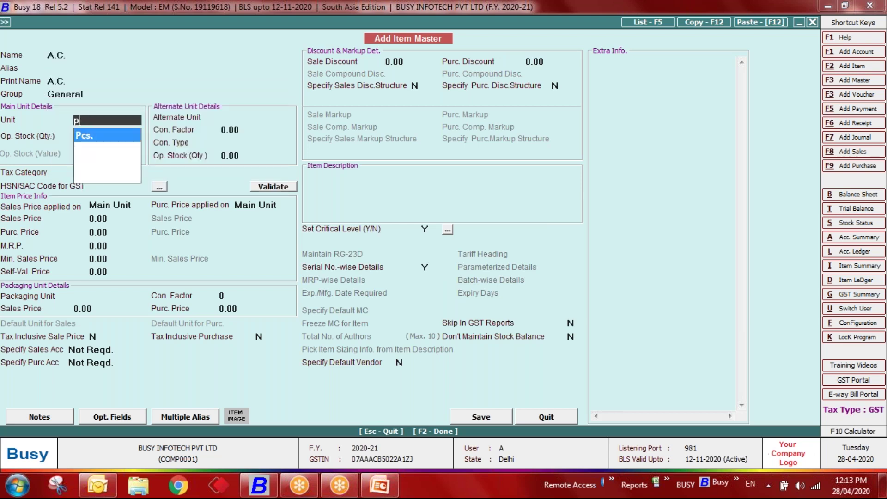
pyautogui.write('unit')
pyautogui.press('Return')
pyautogui.press('Return')
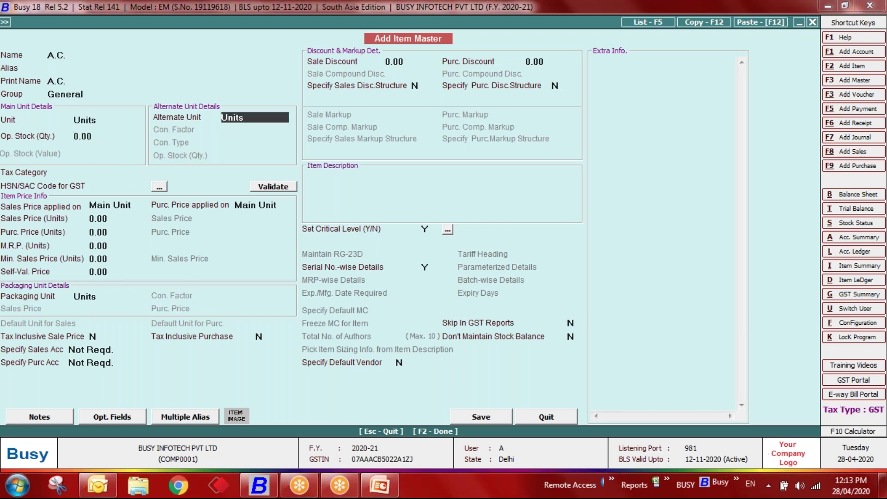
pyautogui.press('Return')
# Step: Set the item's tax category to GST 18% and its HSN/SAC code to 1234
pyautogui.press('Down')
pyautogui.press('Down')
pyautogui.press('Down')
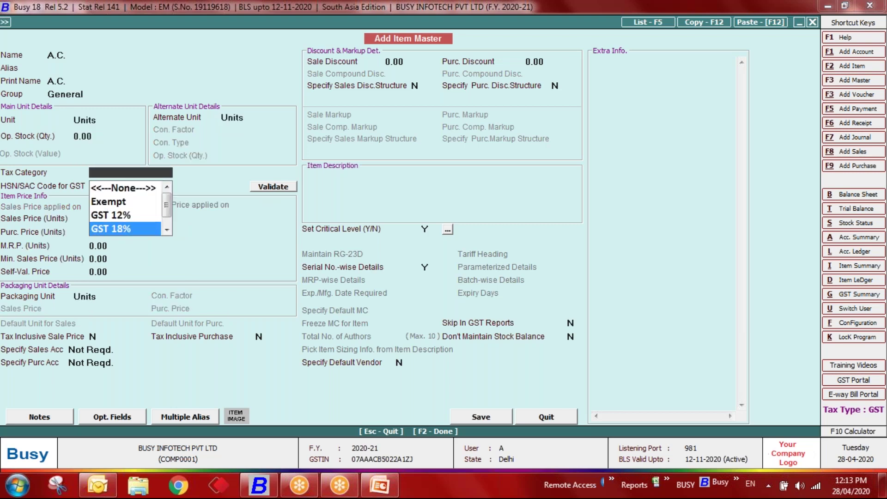
pyautogui.press('Return')
pyautogui.write('1234')
pyautogui.press('Return')
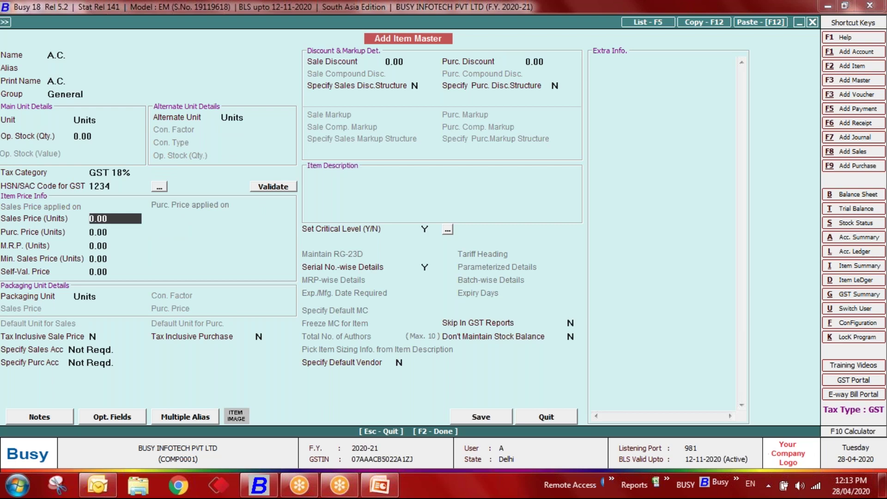
# Step: Keep Serial No.-wise Details at Y with manual numbering and turn on purchase, sale and installation warranty tracking
pyautogui.click(424, 266)
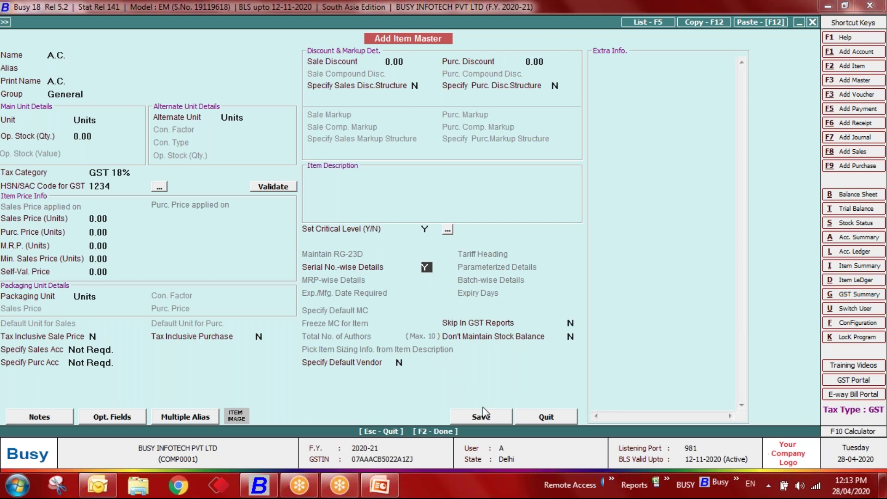
pyautogui.click(477, 417)
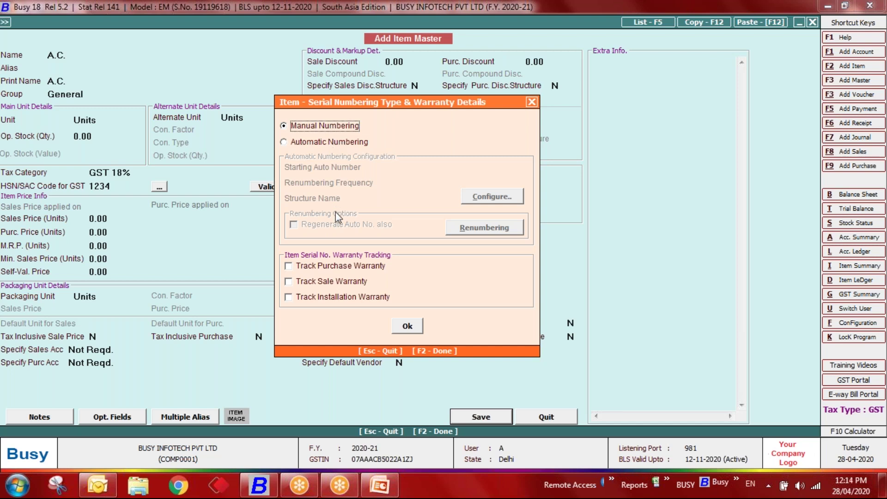
pyautogui.click(326, 262)
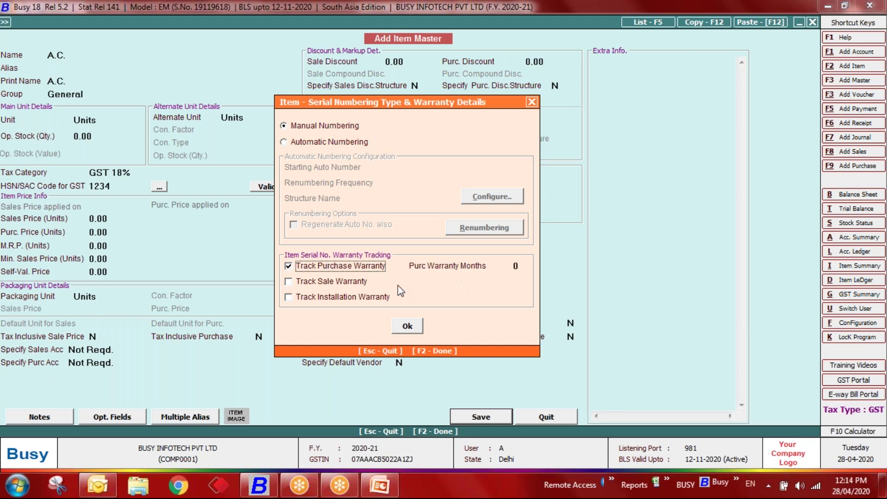
pyautogui.click(308, 284)
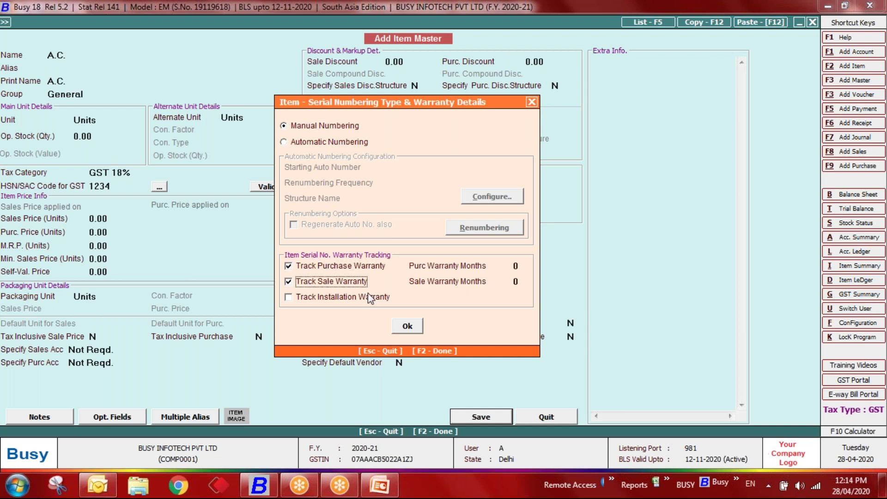
pyautogui.click(339, 301)
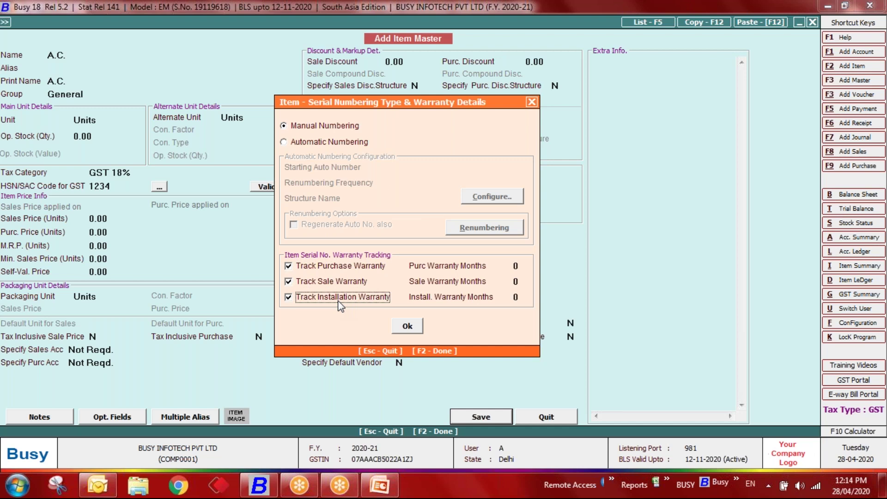
# Step: Set the purchase, sale and installation warranty months to 1 each, then save the A.C. item master
pyautogui.click(518, 266)
pyautogui.press('BackSpace')
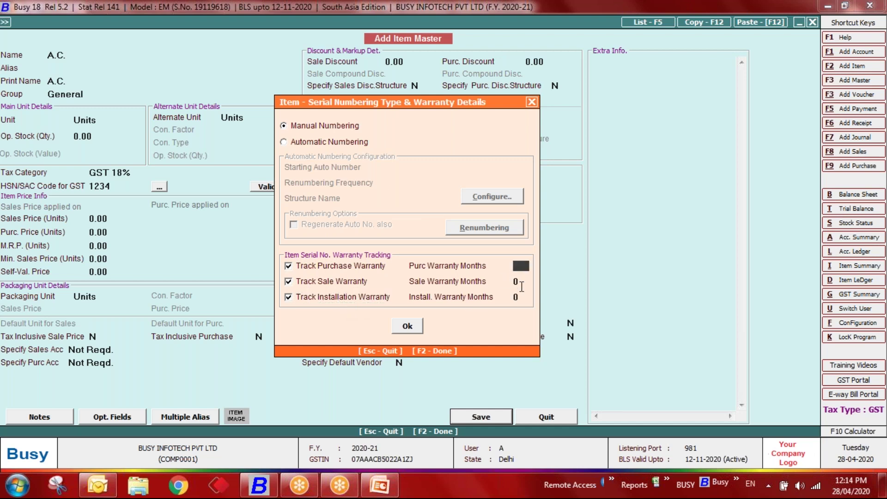
pyautogui.write('1')
pyautogui.press('Return')
pyautogui.press('Return')
pyautogui.write('1')
pyautogui.press('Return')
pyautogui.press('Return')
pyautogui.write('1')
pyautogui.press('Return')
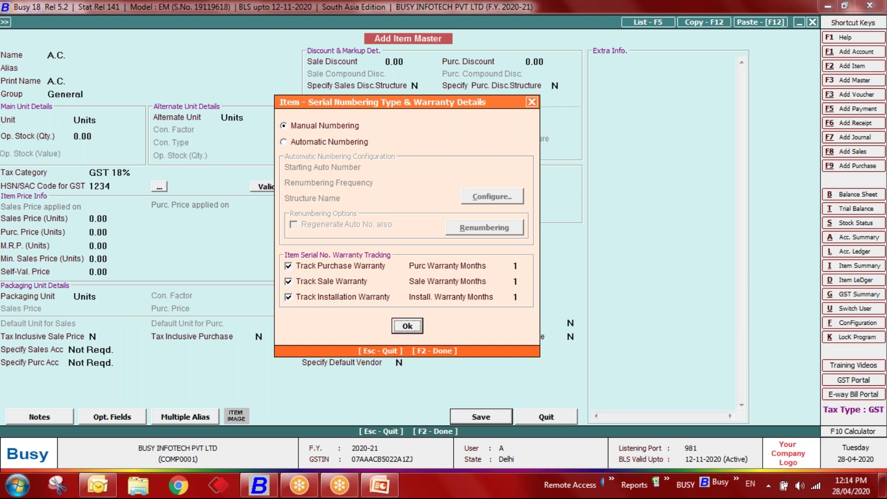
pyautogui.press('Return')
pyautogui.press('F2')
pyautogui.press('Escape')
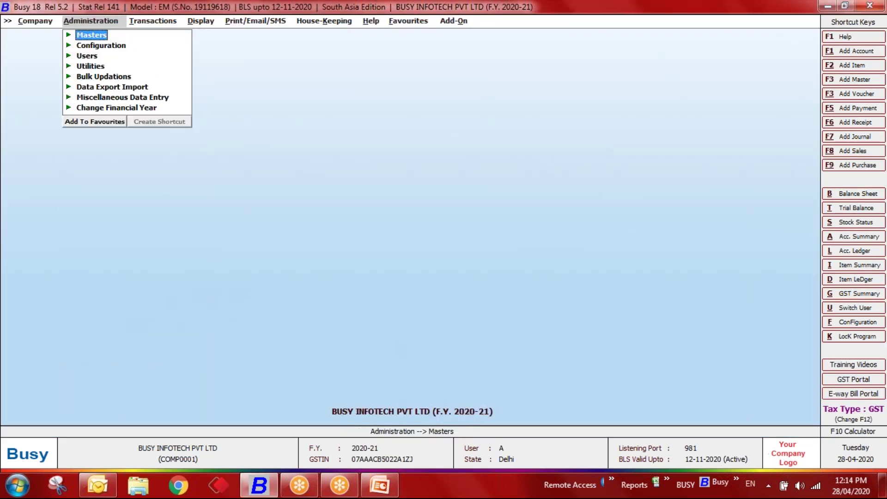
# Step: Start a new purchase voucher dated 27-04-2020 with voucher number 103
pyautogui.press('Right')
pyautogui.press('Down')
pyautogui.press('Return')
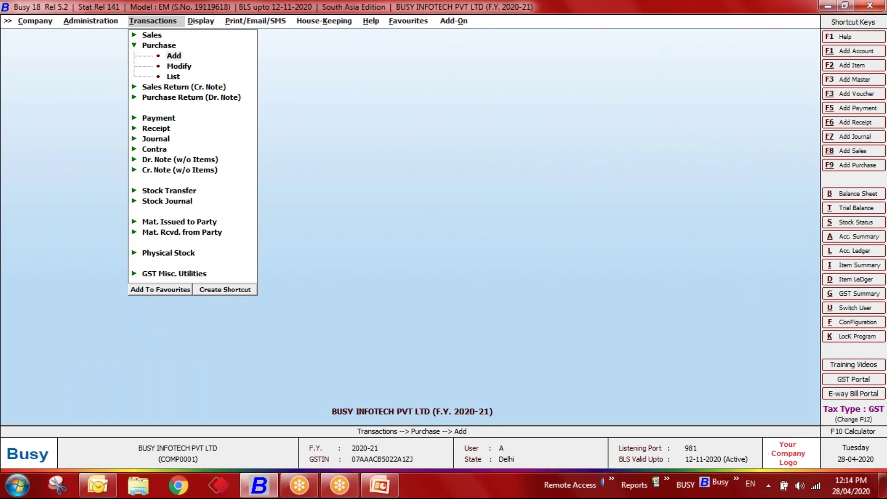
pyautogui.press('Return')
pyautogui.press('Return')
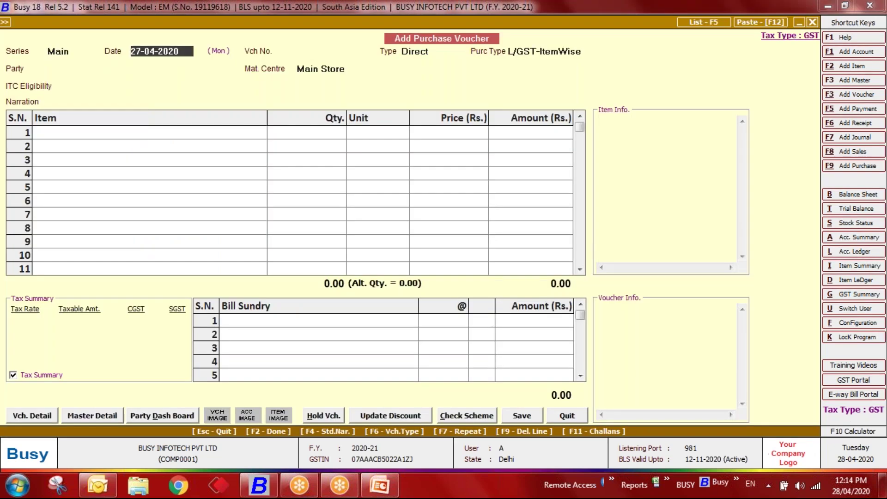
pyautogui.press('Return')
pyautogui.write('103')
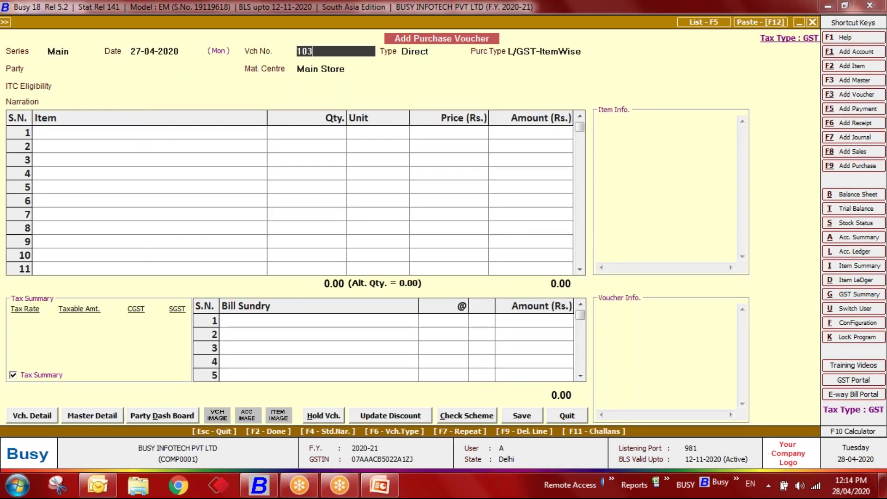
pyautogui.press('Return')
# Step: Select Busy Infotech Pvt. Ltd. as the party, with Main Store and ITC eligibility Input Goods/Services
pyautogui.press('Return')
pyautogui.press('Down')
pyautogui.press('Down')
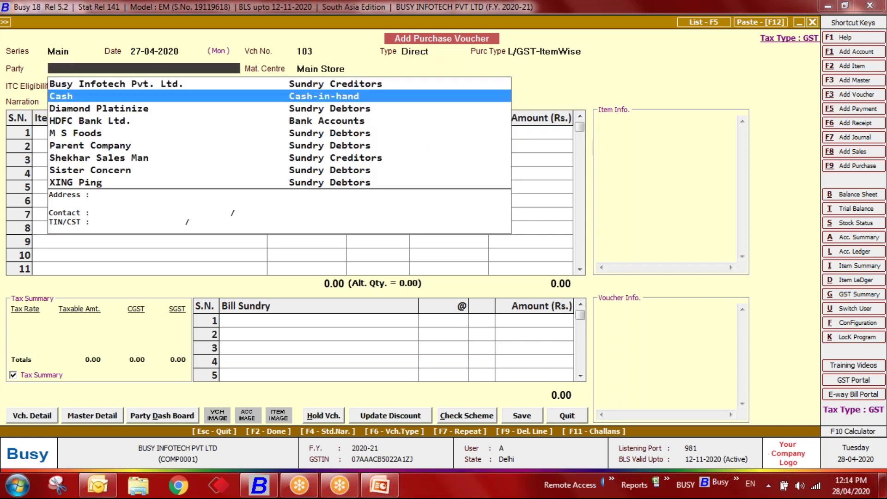
pyautogui.press('Down')
pyautogui.press('Up')
pyautogui.press('Up')
pyautogui.press('Up')
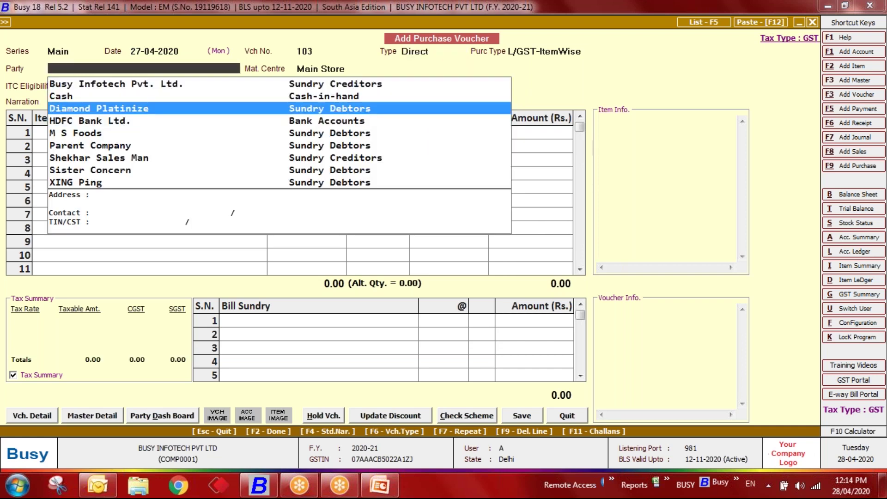
pyautogui.press('Return')
pyautogui.press('Return')
pyautogui.press('Return')
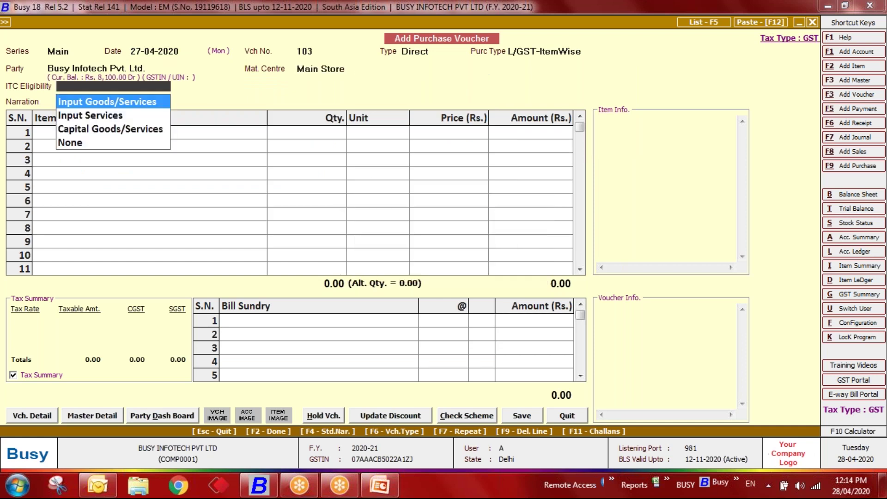
pyautogui.press('Return')
# Step: Add A.C. to the purchase voucher with a quantity of 5 Units and open its serial number details
pyautogui.press('Return')
pyautogui.press('Return')
pyautogui.press('Return')
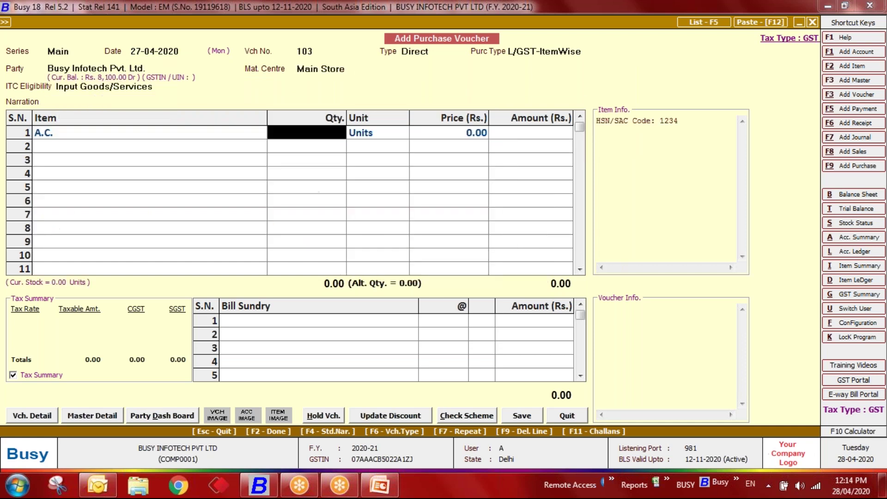
pyautogui.write('5')
pyautogui.press('Return')
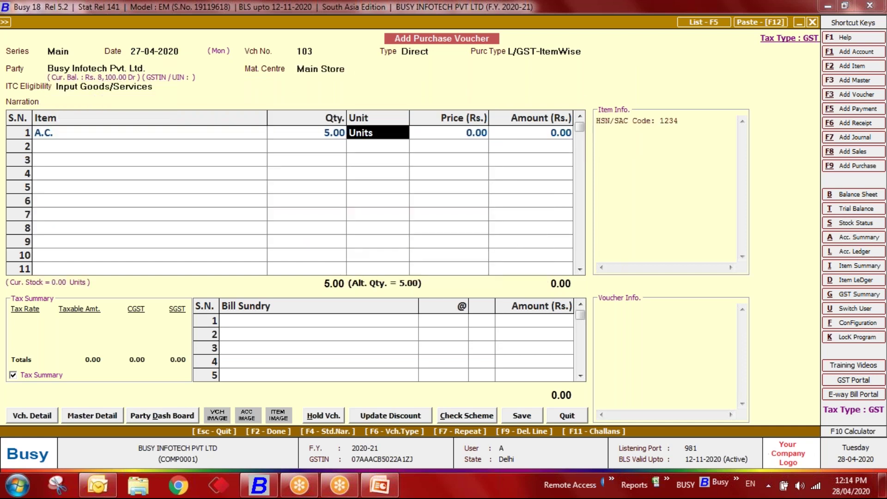
pyautogui.press('Return')
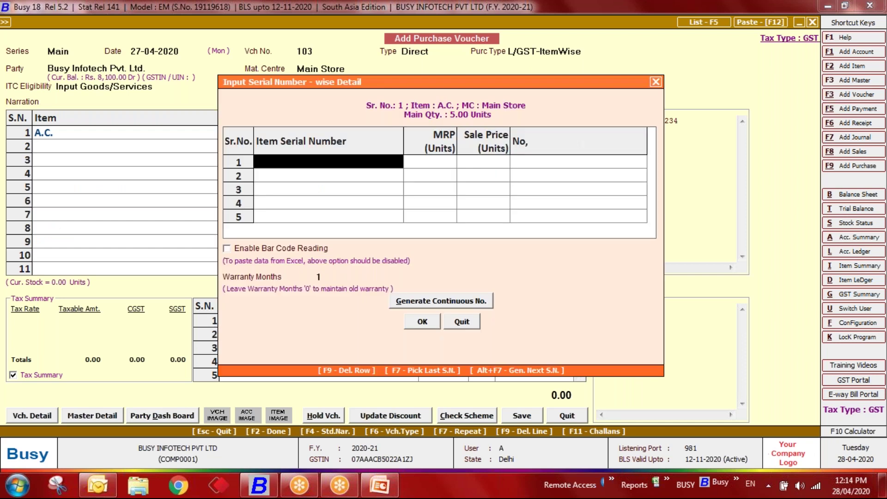
# Step: Enter the first A.C. unit with serial number 1001, MRP 28,000, sale price 25,000 and No. 1111
pyautogui.write('1001')
pyautogui.press('Return')
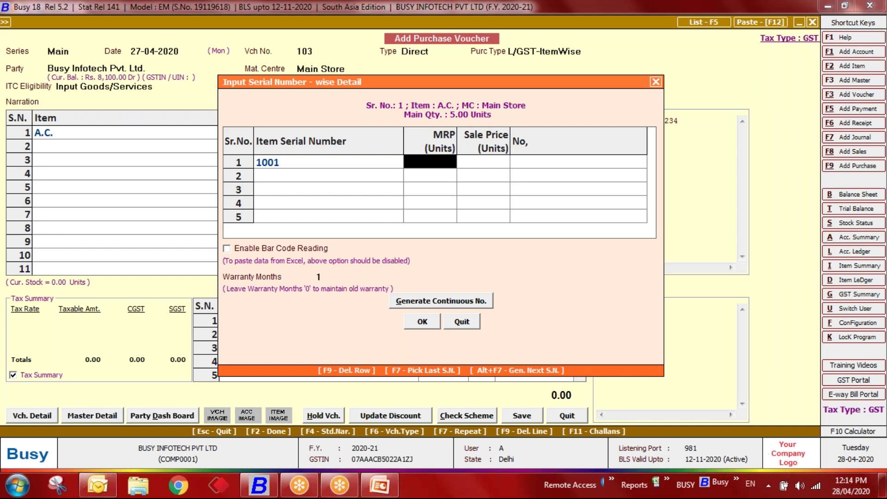
pyautogui.write('28000')
pyautogui.press('Return')
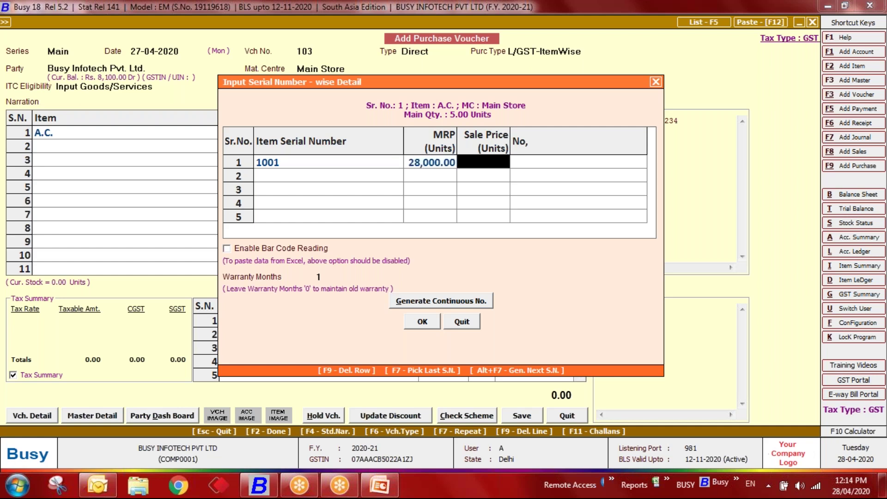
pyautogui.write('25000')
pyautogui.press('Return')
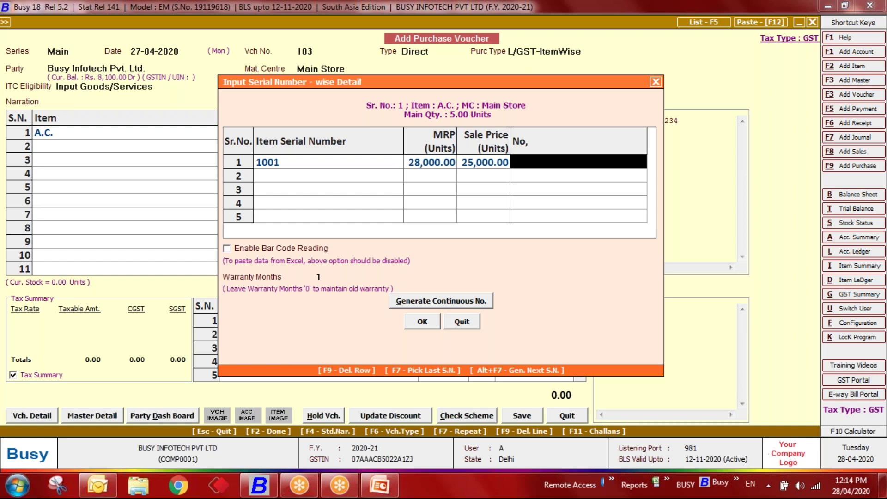
pyautogui.write('1111')
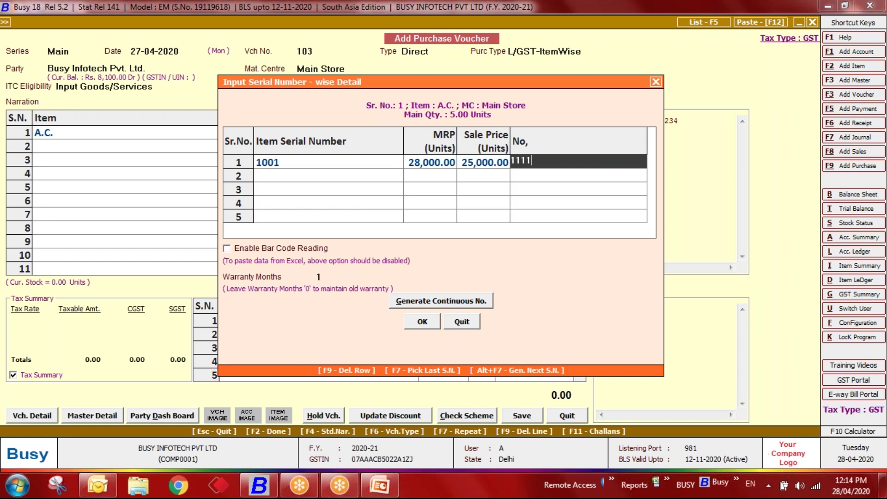
pyautogui.press('Return')
# Step: Enter the second A.C. unit with serial number 1002, MRP 27,500, sale price 2,500 and No. 2222
pyautogui.write('1002')
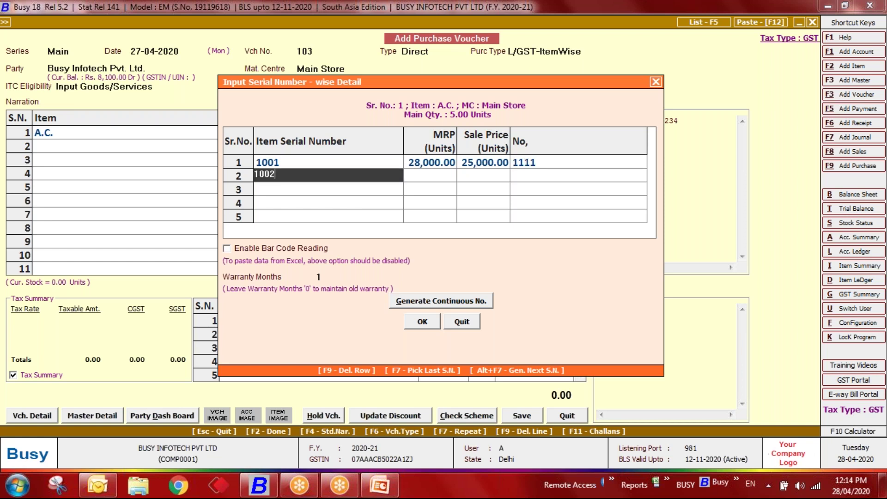
pyautogui.press('Return')
pyautogui.write('27500')
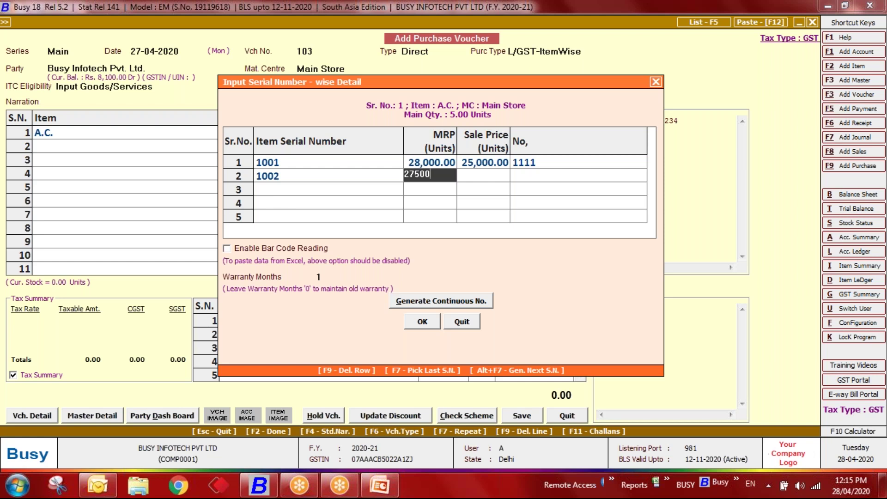
pyautogui.press('Return')
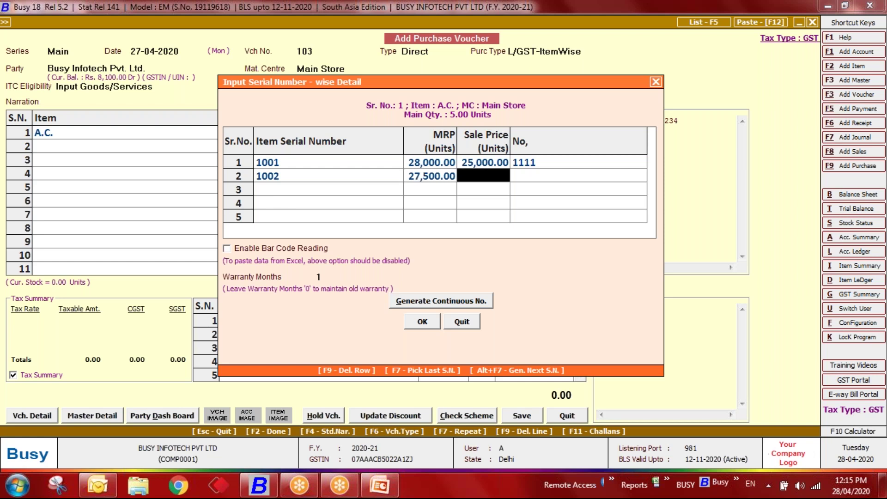
pyautogui.write('2500')
pyautogui.press('Return')
pyautogui.write('2222')
pyautogui.press('Return')
# Step: Enter the third A.C. unit's serial number as 10003 and its MRP as 27,500
pyautogui.write('10')
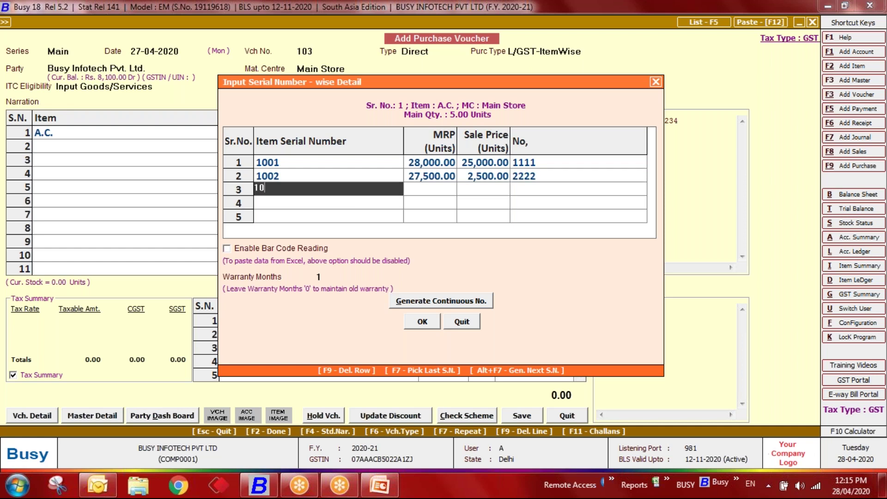
pyautogui.write('003')
pyautogui.press('Return')
pyautogui.write('27,500')
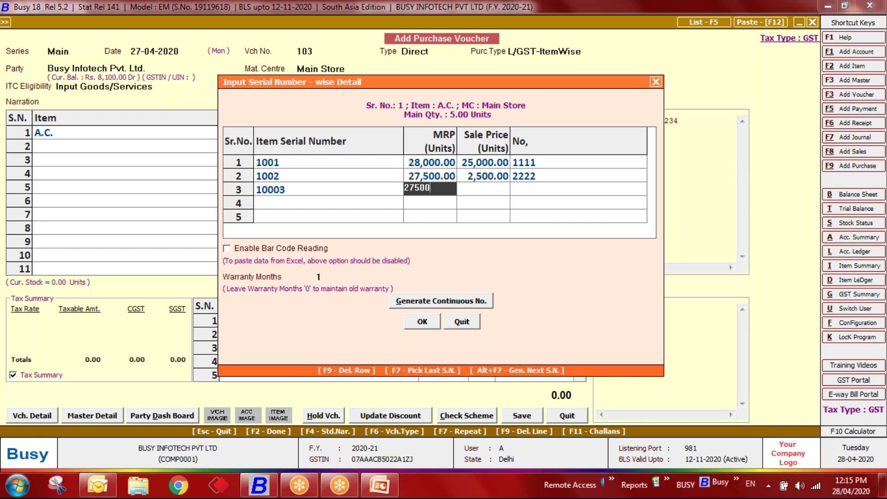
pyautogui.press('Return')
# Step: Correct the sale price of serial number 1002 to 25,000
pyautogui.press('Up')
pyautogui.write('25000')
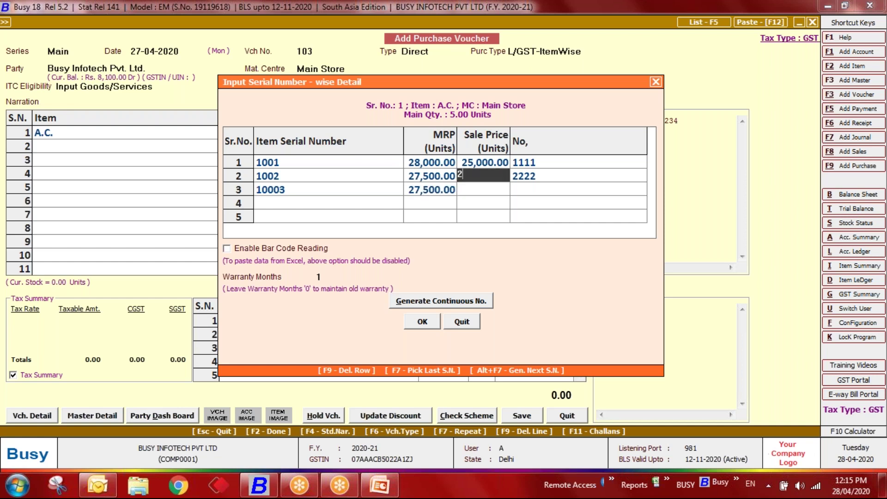
pyautogui.press('Return')
pyautogui.press('Return')
pyautogui.press('Return')
pyautogui.press('Return')
# Step: Complete the row for serial number 10003 with sale price 25,000 and No. 2222
pyautogui.write('25,000')
pyautogui.press('Return')
pyautogui.write('2222')
pyautogui.press('Return')
# Step: Enter the fourth A.C. unit with serial number 1004, MRP 29,000 and sale price 27,000, then accept the serial number details
pyautogui.write('1')
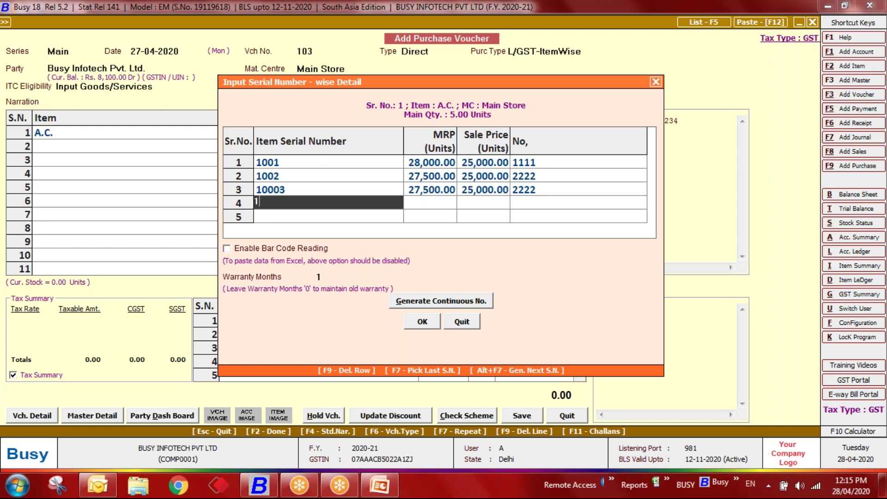
pyautogui.write('004')
pyautogui.press('Return')
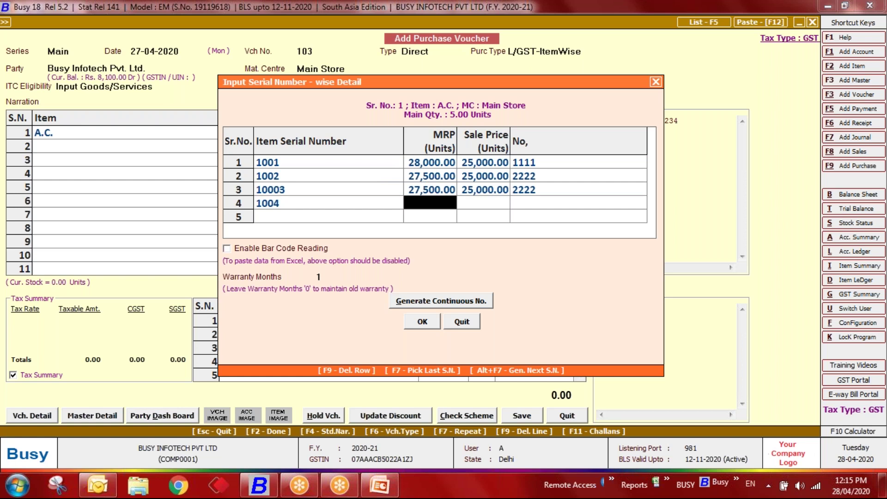
pyautogui.write('29000')
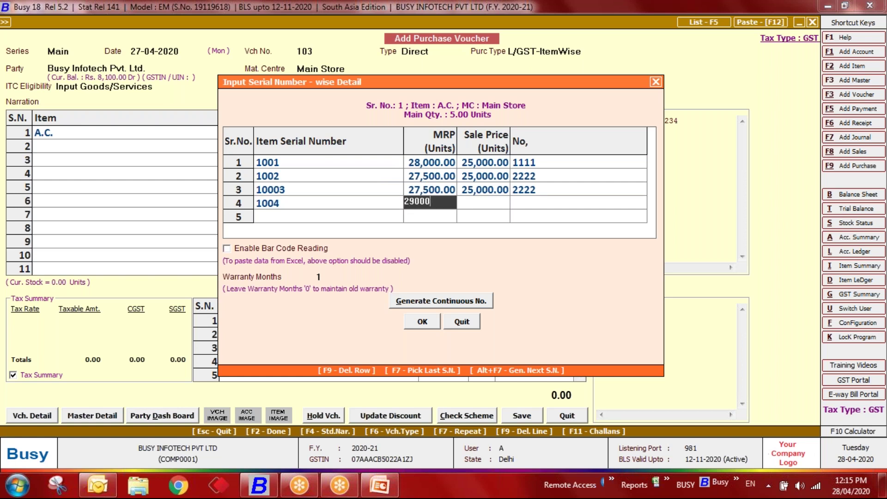
pyautogui.press('Return')
pyautogui.write('27')
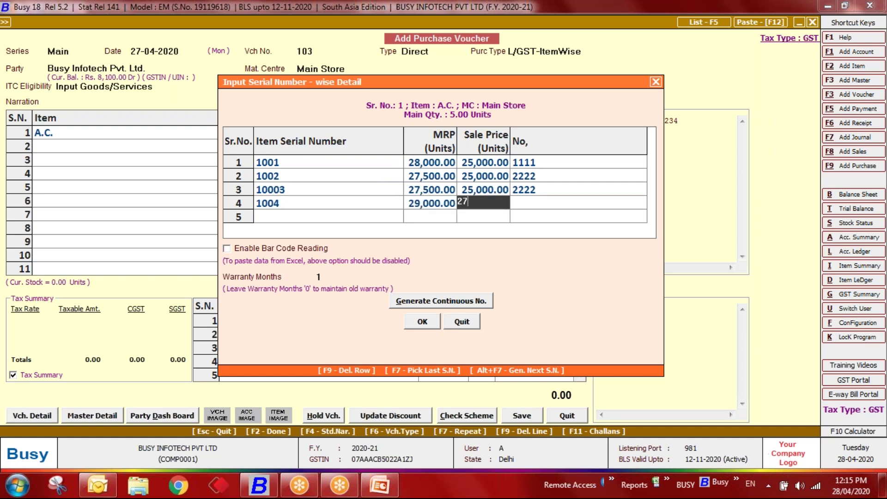
pyautogui.write(',0000')
pyautogui.press('Return')
pyautogui.press('Return')
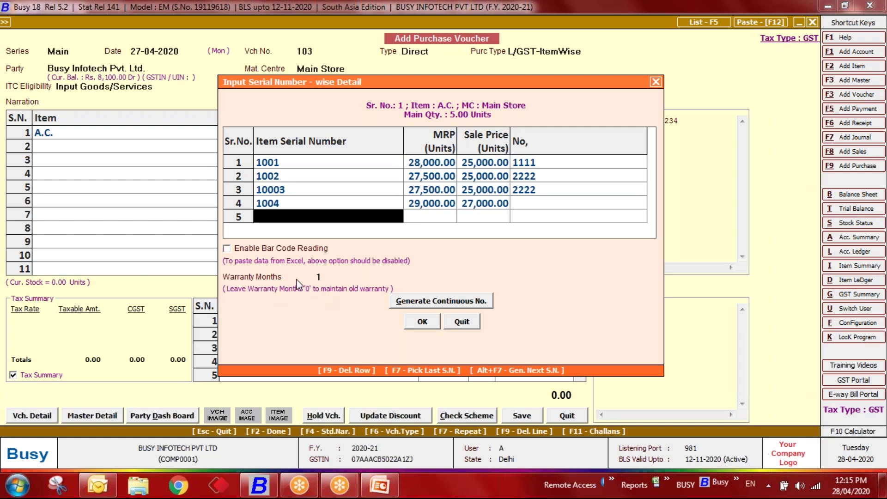
pyautogui.click(326, 277)
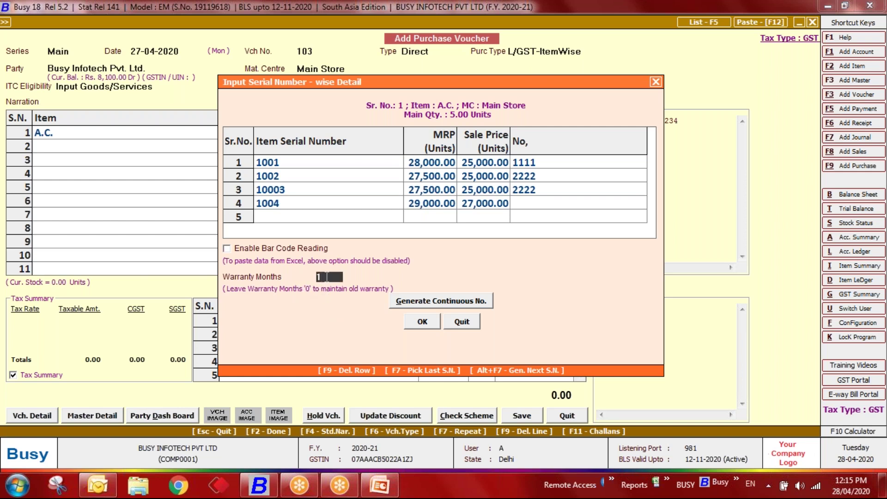
pyautogui.click(424, 325)
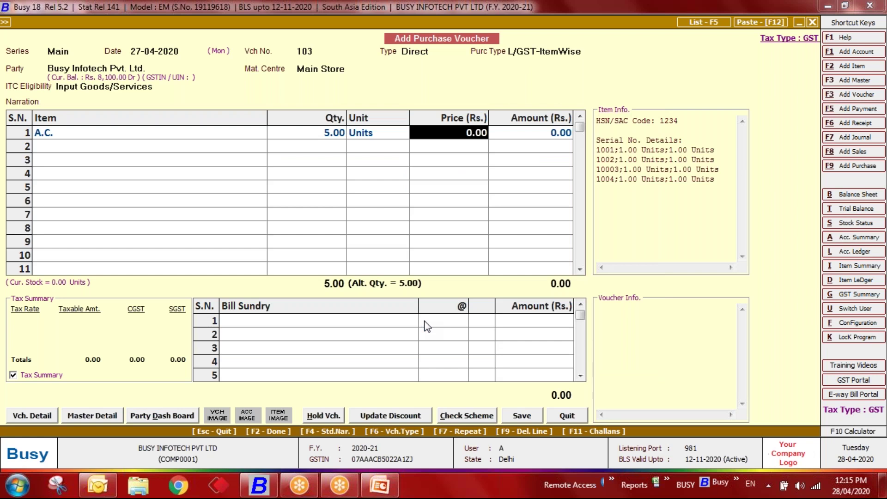
# Step: Set the A.C. purchase price to Rs. 18,000 and save the purchase voucher
pyautogui.write('18000')
pyautogui.press('Return')
pyautogui.press('Return')
pyautogui.press('Return')
pyautogui.press('Return')
pyautogui.press('Return')
pyautogui.press('y')
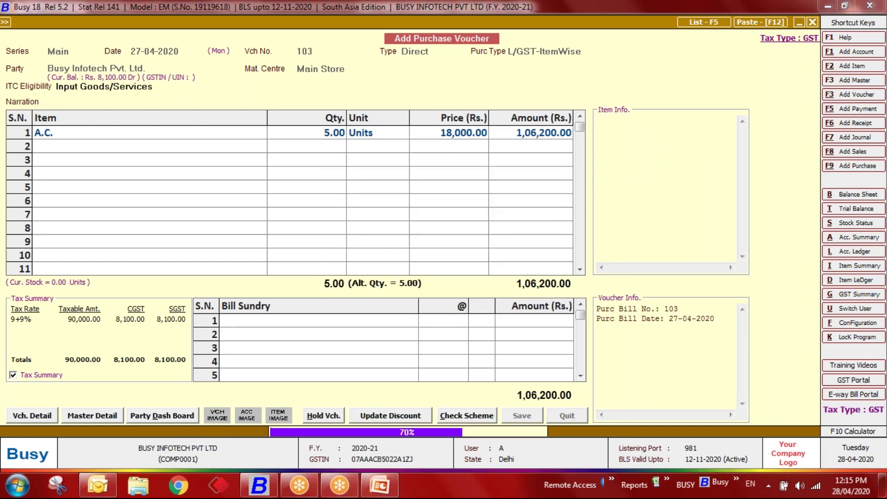
# Step: Leave voucher entry and bring up the available Sr. No.-wise Reports
pyautogui.press('Escape')
pyautogui.press('Right')
pyautogui.press('Down')
pyautogui.press('Down')
pyautogui.press('Down')
pyautogui.press('Down')
pyautogui.press('Down')
pyautogui.press('Down')
pyautogui.press('Down')
pyautogui.press('Down')
pyautogui.press('Down')
pyautogui.press('Down')
pyautogui.press('Down')
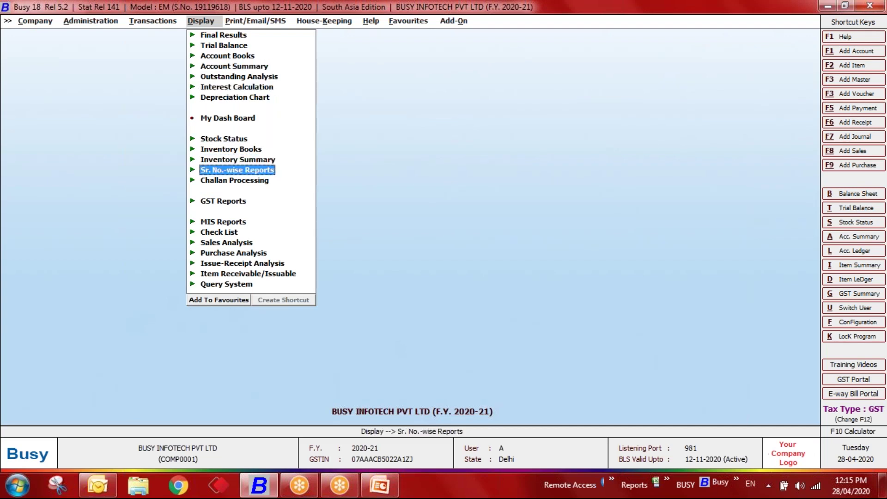
pyautogui.press('Return')
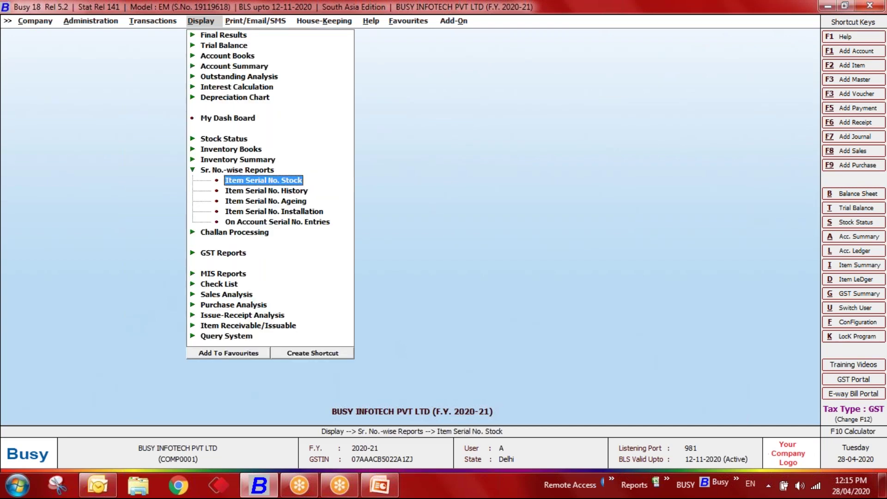
pyautogui.press('Down')
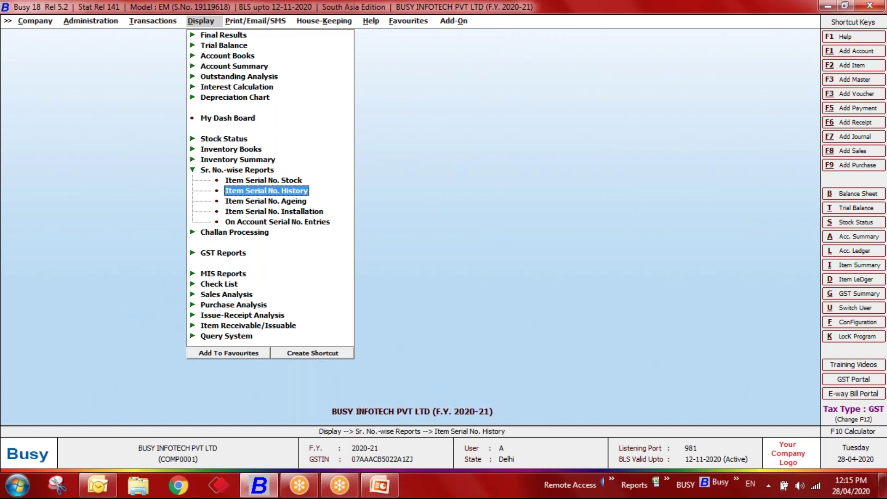
pyautogui.press('Down')
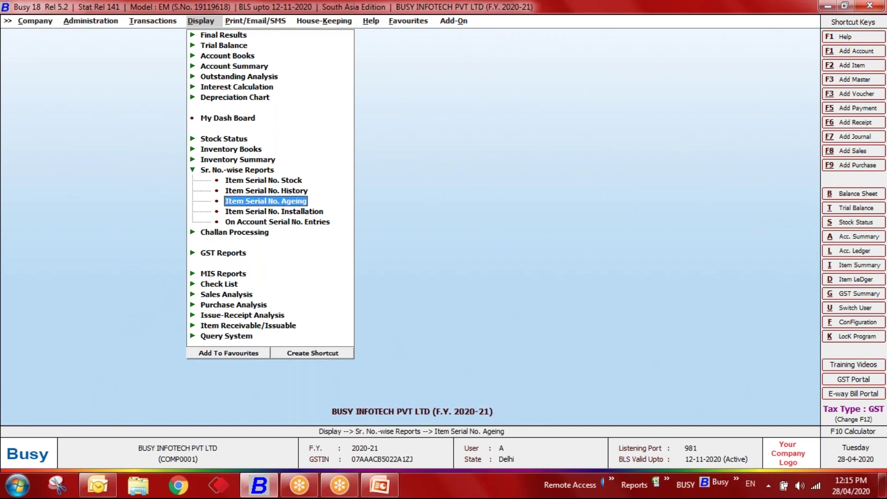
pyautogui.press('Down')
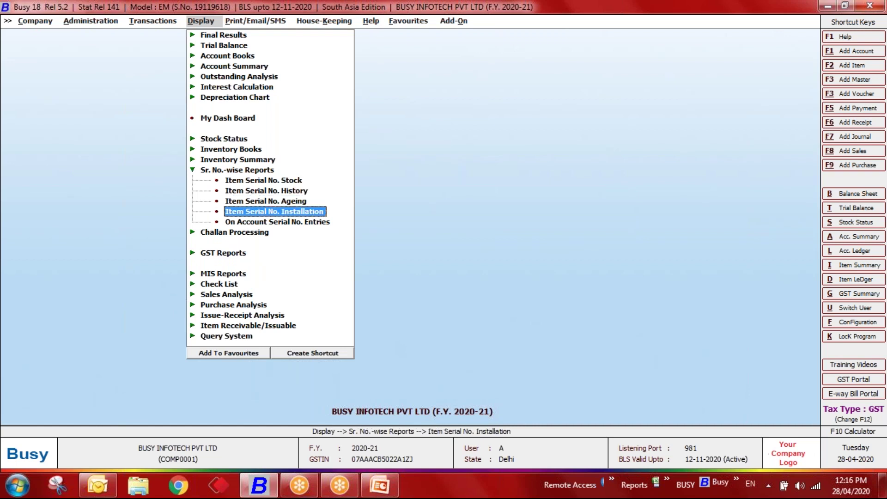
pyautogui.press('Up')
pyautogui.press('Up')
pyautogui.press('Up')
pyautogui.press('Down')
pyautogui.press('Down')
pyautogui.press('Down')
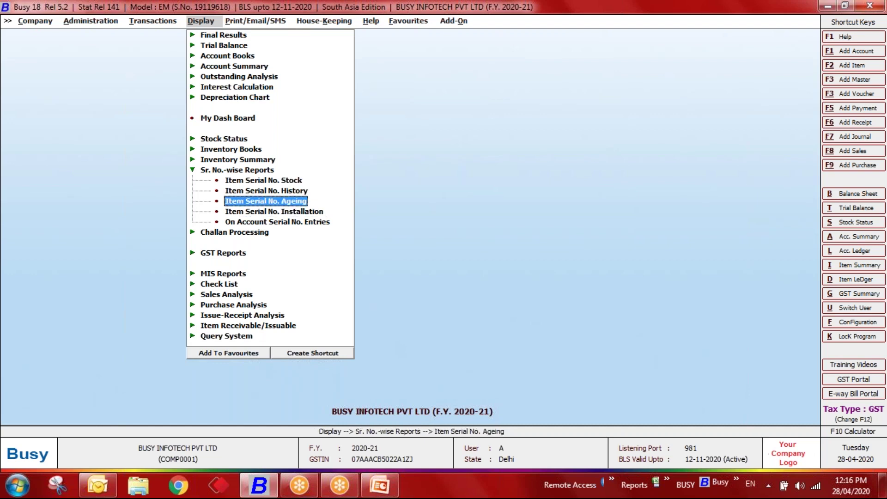
# Step: Open the Item Serial No. Stock report options and select the item A.C
pyautogui.press('Up')
pyautogui.press('Up')
pyautogui.press('Up')
pyautogui.press('Return')
pyautogui.press('Return')
pyautogui.press('Return')
pyautogui.press('Return')
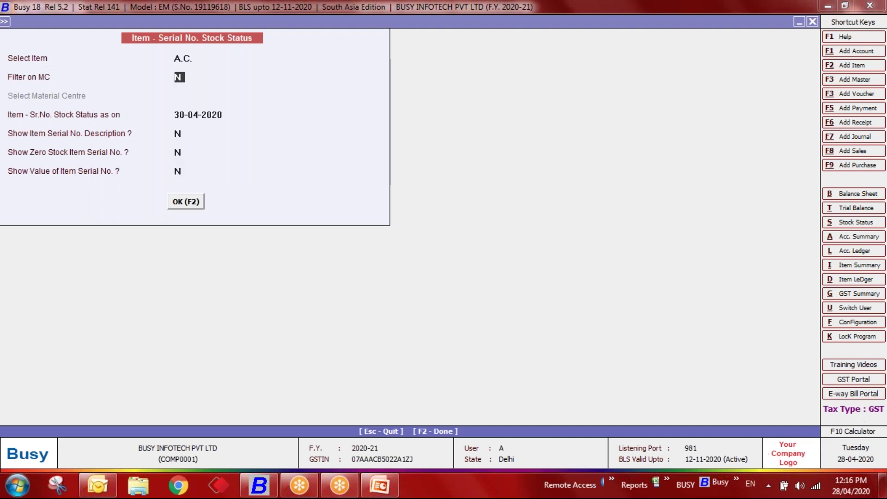
# Step: Generate the A.C. serial number stock status as on 30-04-2020 with serial number descriptions shown, and close the report after reviewing it
pyautogui.press('Return')
pyautogui.press('Return')
pyautogui.write('Y')
pyautogui.press('Return')
pyautogui.press('Return')
pyautogui.press('Return')
pyautogui.press('Tab')
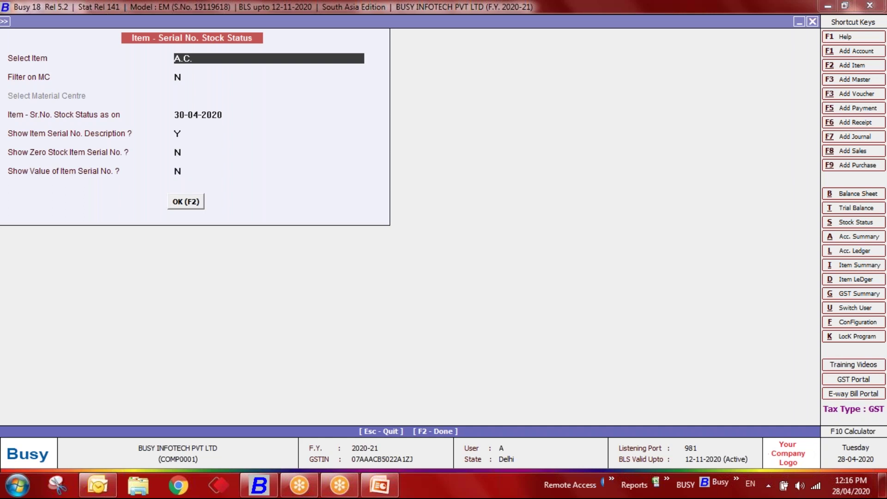
pyautogui.press('F2')
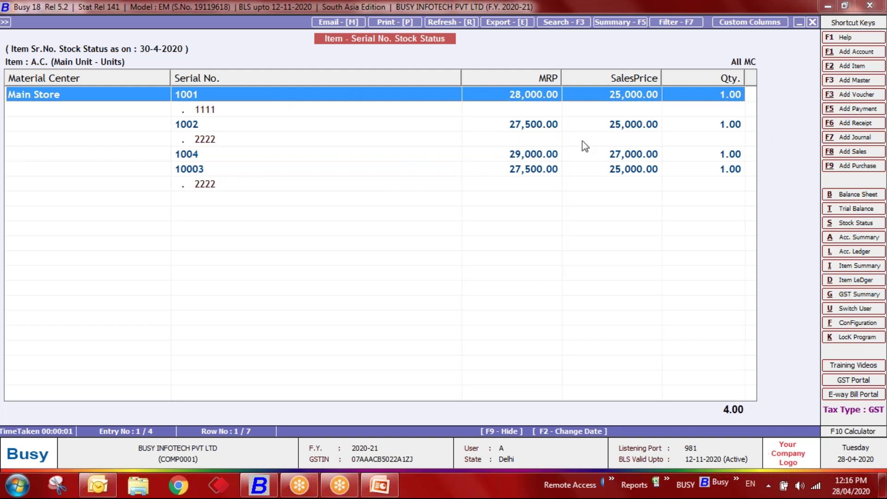
pyautogui.press('Escape')
pyautogui.press('Escape')
pyautogui.press('Escape')
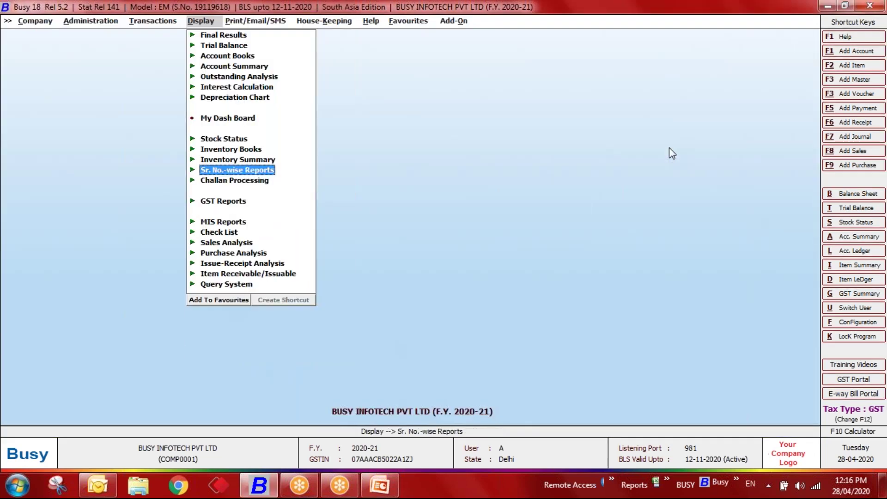
# Step: Start a new sales voucher in the Main series dated 28-04-2020
pyautogui.press('Left')
pyautogui.press('Down')
pyautogui.press('Up')
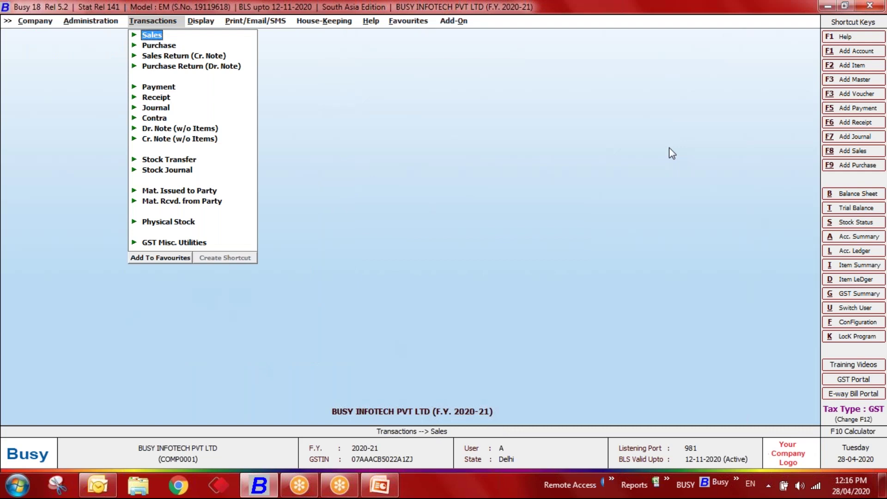
pyautogui.press('Return')
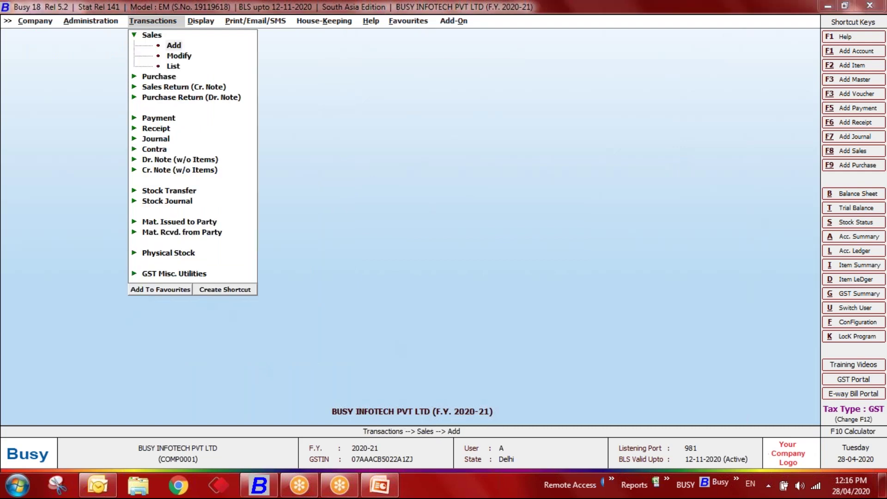
pyautogui.press('Return')
pyautogui.press('Return')
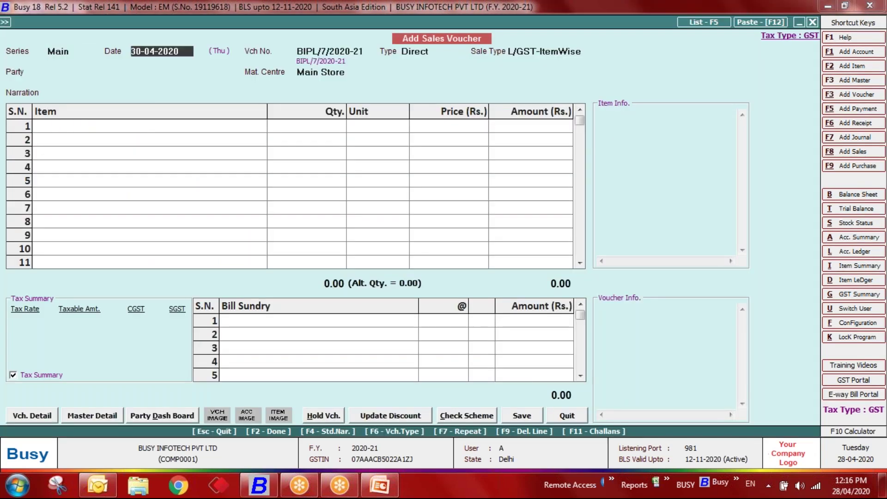
pyautogui.write('28-04')
pyautogui.press('Return')
pyautogui.press('Return')
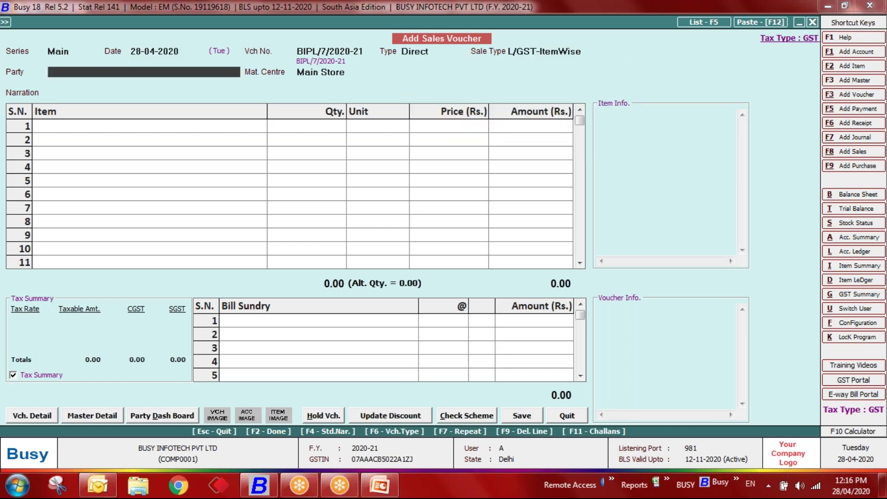
# Step: Create a new account master from the voucher's party field and name it Party
pyautogui.press('Down')
pyautogui.press('Return')
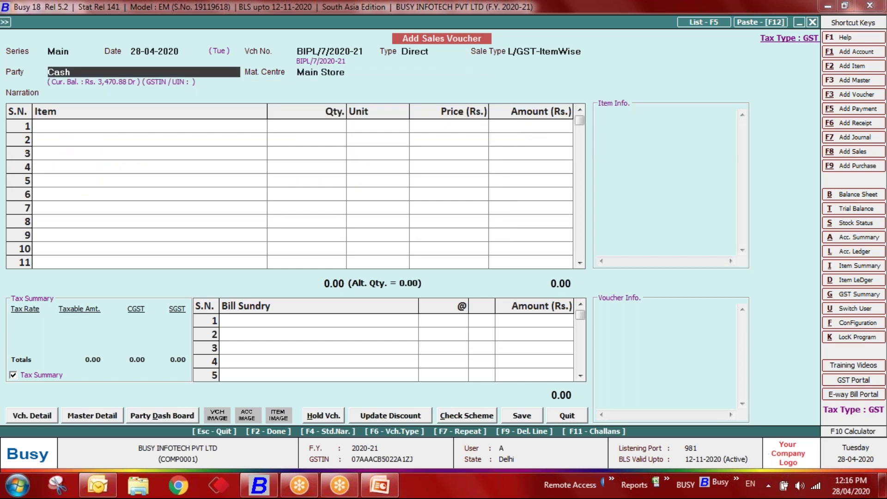
pyautogui.press('F3')
pyautogui.write('pary')
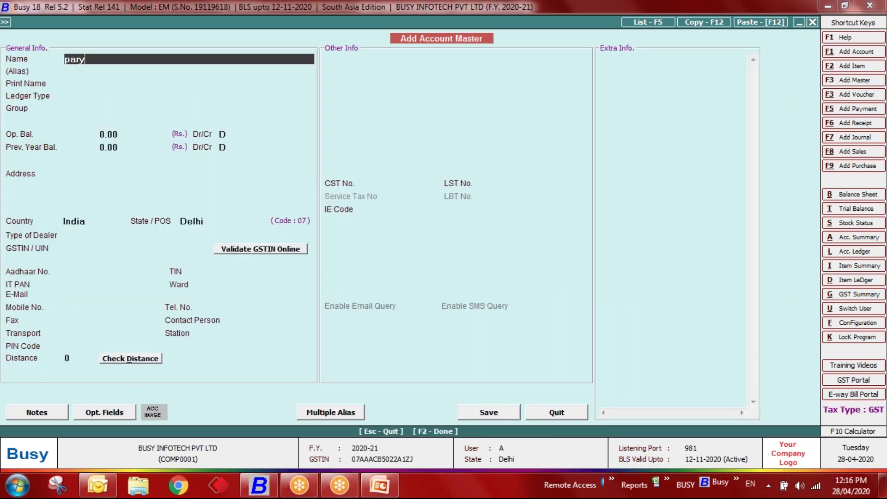
pyautogui.press('BackSpace')
pyautogui.write('ty')
pyautogui.press('Return')
pyautogui.press('Return')
pyautogui.press('Return')
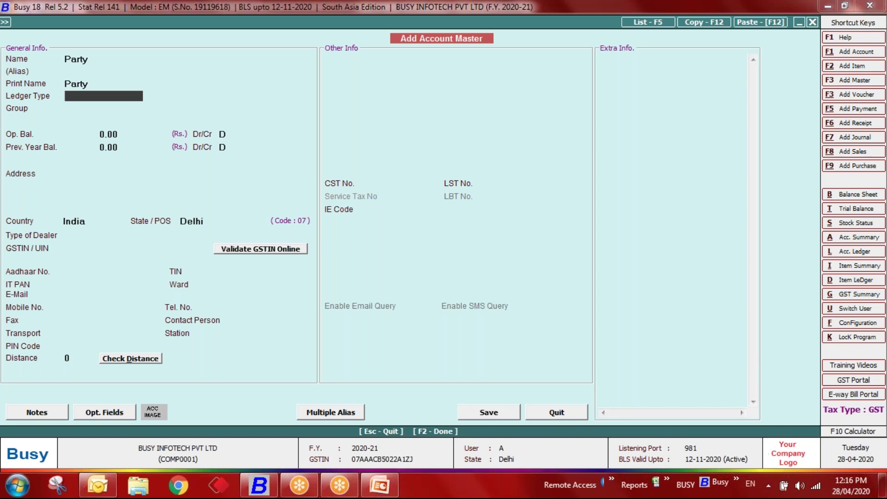
# Step: Set the new account's ledger type to General Ledger and its group to Sundry Debtors
pyautogui.press('space')
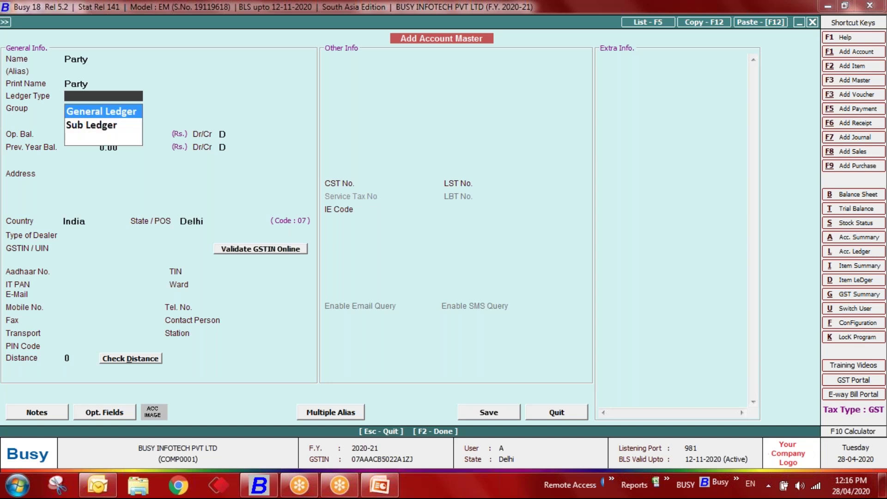
pyautogui.press('Return')
pyautogui.press('space')
pyautogui.write('sundry d')
pyautogui.press('Return')
# Step: Set the type of dealer to Unregistered, save the account, and use it as the sales voucher's party with Main Store as material centre
pyautogui.press('Return')
pyautogui.press('Return')
pyautogui.press('Return')
pyautogui.press('Return')
pyautogui.press('Return')
pyautogui.press('Return')
pyautogui.press('Return')
pyautogui.press('Return')
pyautogui.press('Return')
pyautogui.press('Return')
pyautogui.write('u')
pyautogui.press('Return')
pyautogui.press('F2')
pyautogui.press('Return')
pyautogui.press('Return')
pyautogui.press('Return')
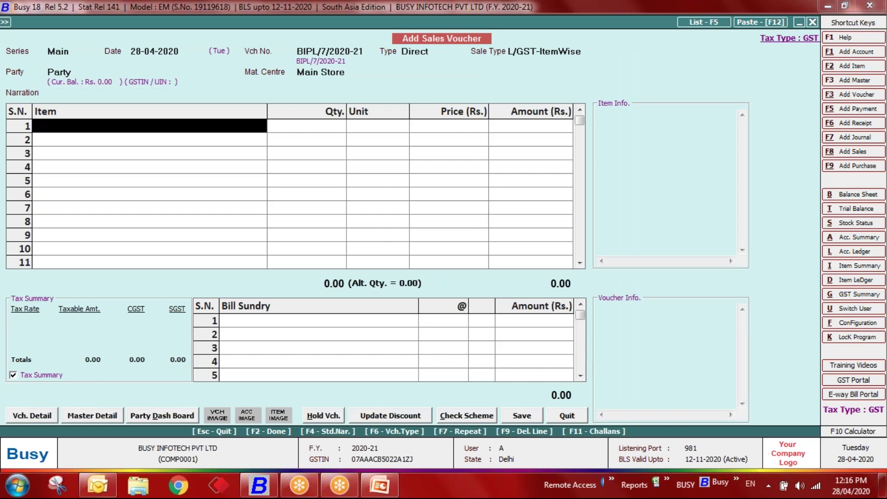
# Step: Add A.C. as the first item of the sales voucher with a quantity of 2 units
pyautogui.press('space')
pyautogui.press('Return')
pyautogui.press('Return')
pyautogui.press('Return')
pyautogui.press('Return')
pyautogui.write('2')
pyautogui.press('Return')
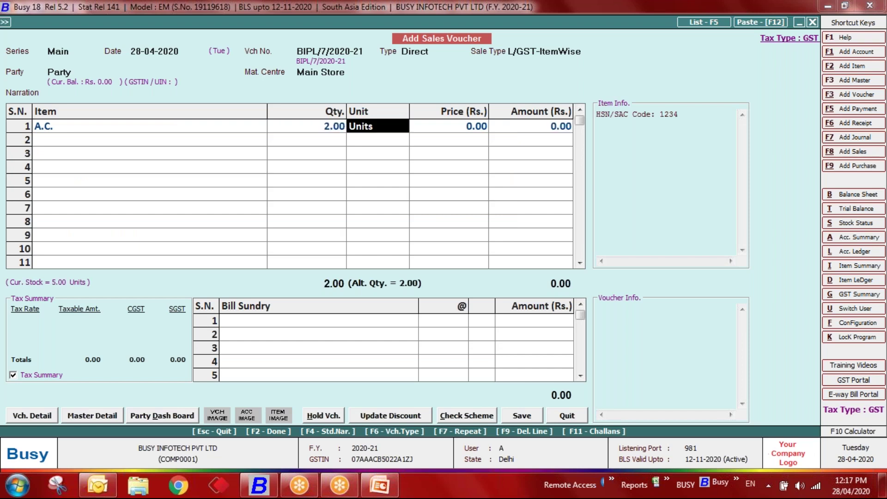
# Step: Assign serial numbers 1001 and 1004 to the A.C. line and accept its price and amount
pyautogui.press('Return')
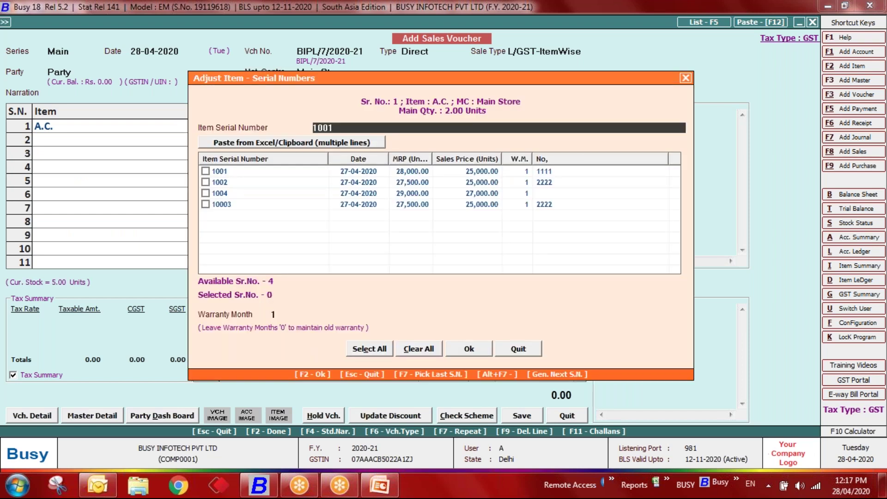
pyautogui.click(206, 173)
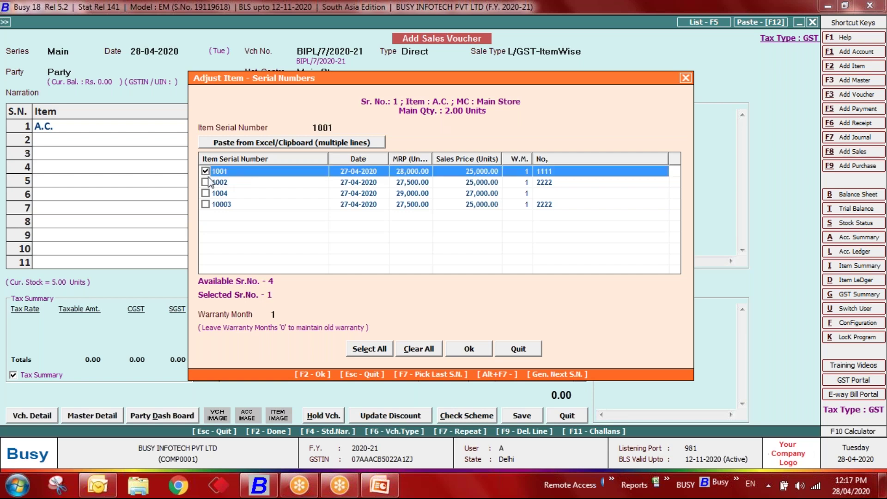
pyautogui.click(206, 193)
pyautogui.click(465, 349)
pyautogui.press('Return')
pyautogui.press('Return')
pyautogui.press('Return')
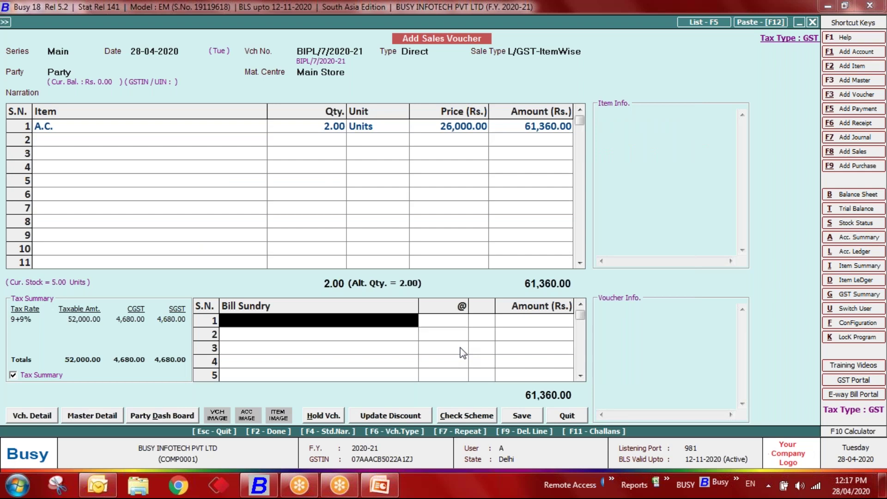
# Step: Save the sales voucher without printing the invoice and leave voucher entry
pyautogui.press('Return')
pyautogui.press('F2')
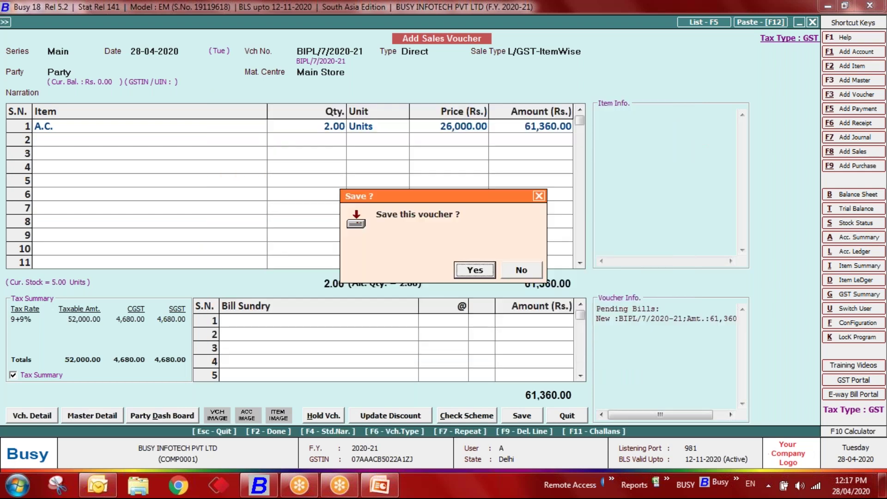
pyautogui.press('Return')
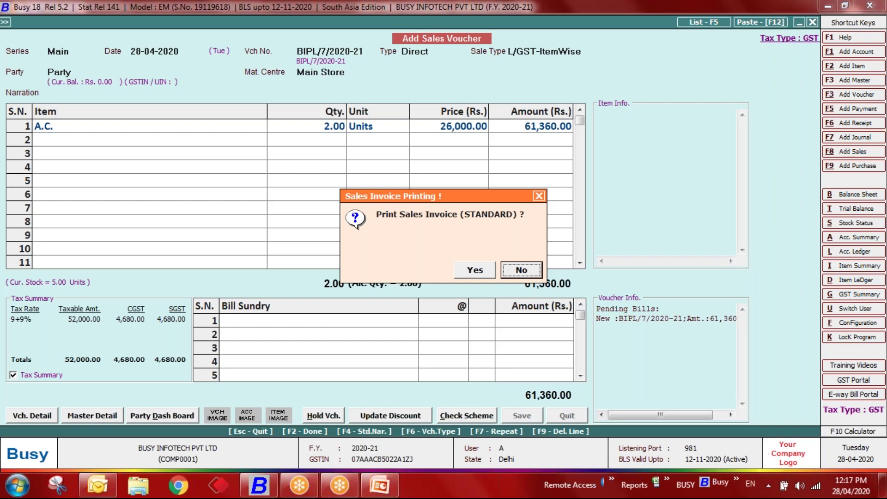
pyautogui.press('Return')
pyautogui.press('Escape')
# Step: Check the Sr. No.-wise details printing option in the standard Sales Invoice configuration and exit without saving
pyautogui.press('Left')
pyautogui.press('Down')
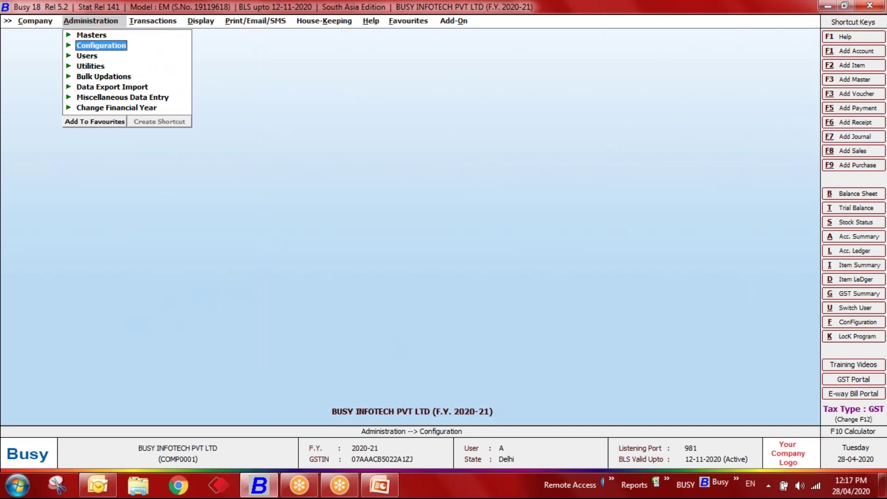
pyautogui.press('Return')
pyautogui.press('Down')
pyautogui.press('Down')
pyautogui.press('Down')
pyautogui.press('Down')
pyautogui.press('Down')
pyautogui.press('Down')
pyautogui.press('Down')
pyautogui.press('Down')
pyautogui.press('Down')
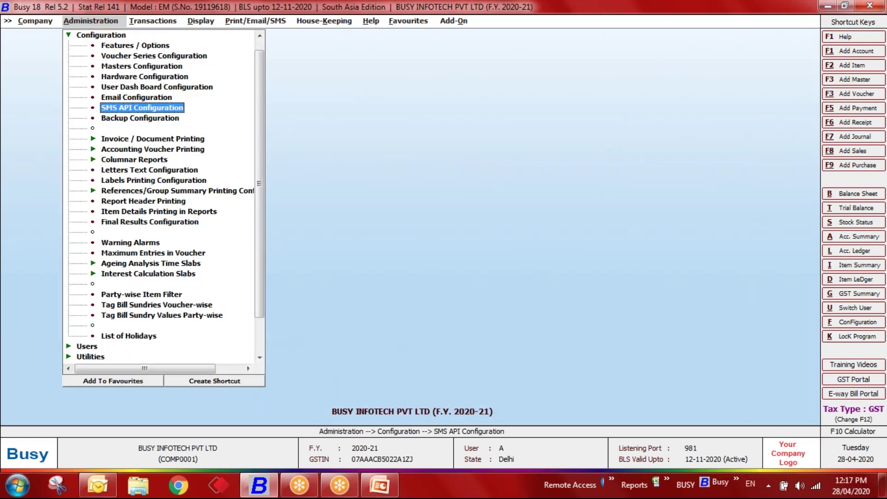
pyautogui.press('Return')
pyautogui.press('Return')
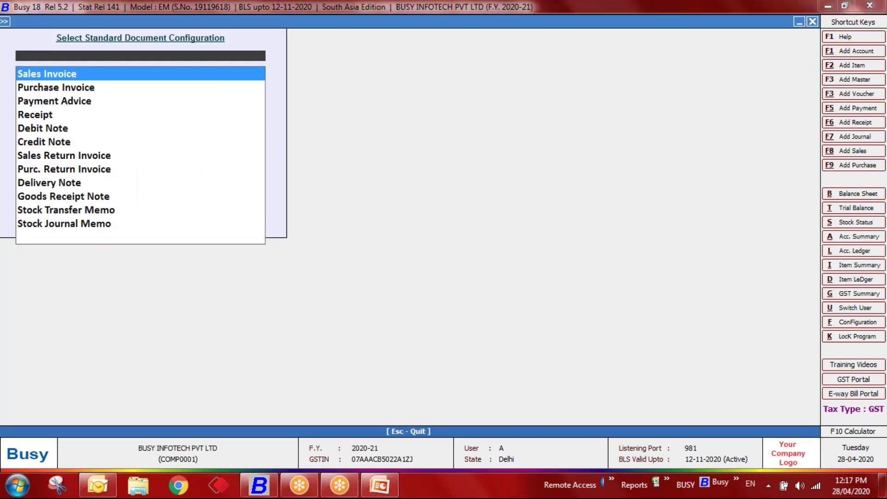
pyautogui.press('Return')
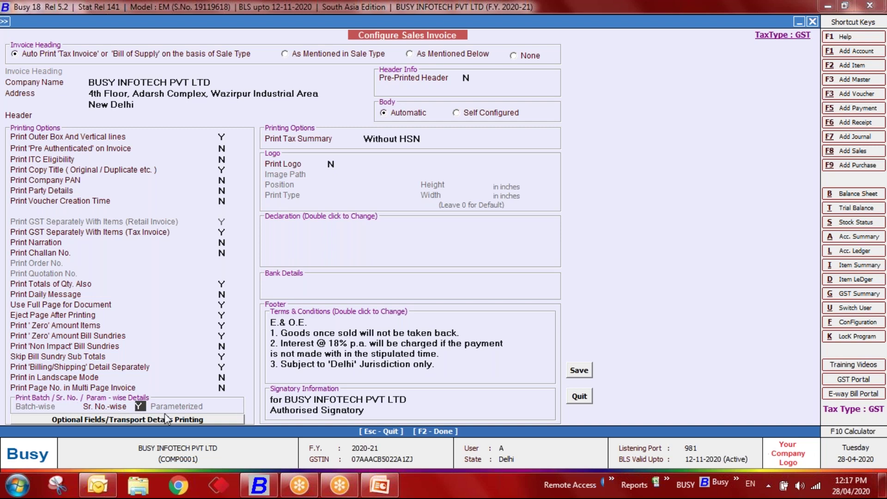
pyautogui.press('Escape')
pyautogui.press('Return')
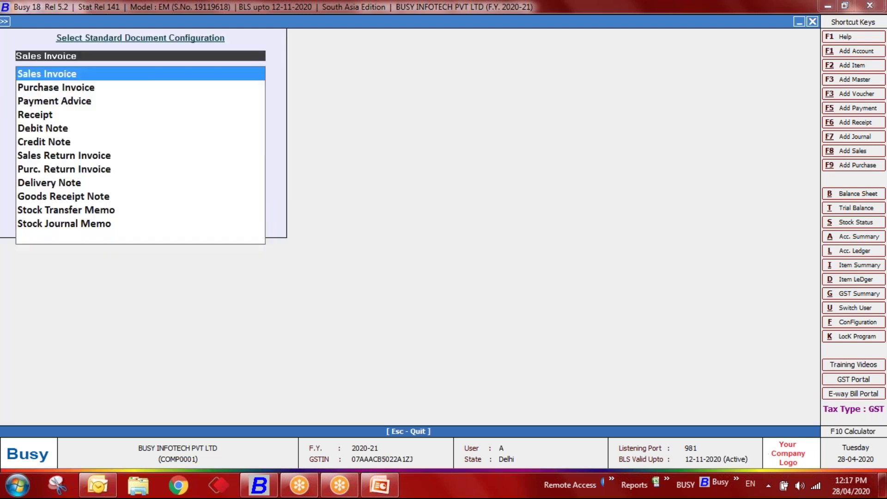
pyautogui.press('Escape')
pyautogui.press('Right')
pyautogui.press('Return')
pyautogui.press('Down')
pyautogui.press('Return')
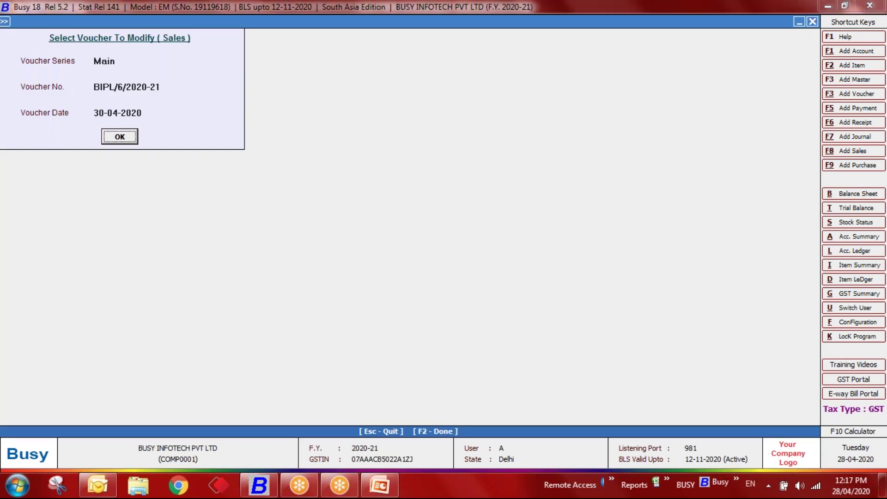
pyautogui.press('Return')
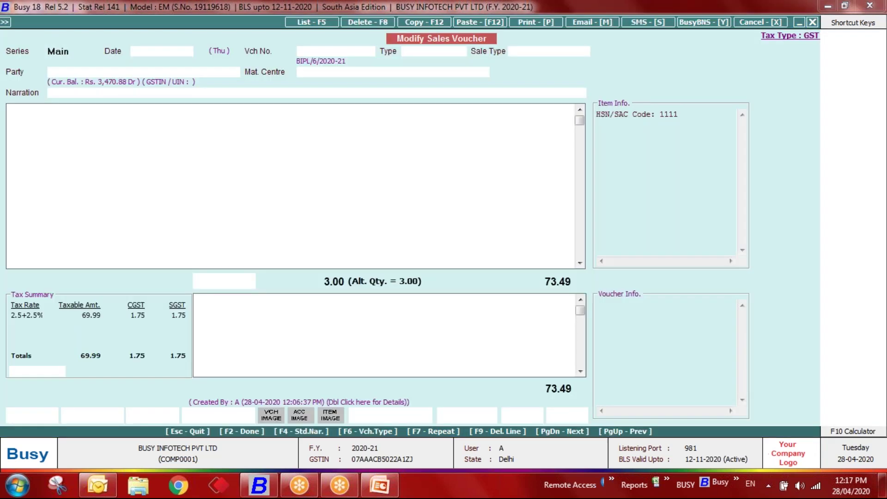
pyautogui.press('Escape')
# Step: List the sales vouchers from 1-4-2020 to 30-4-2020 and open voucher BIPL/7/2020-21
pyautogui.press('Down')
pyautogui.press('Return')
pyautogui.press('F2')
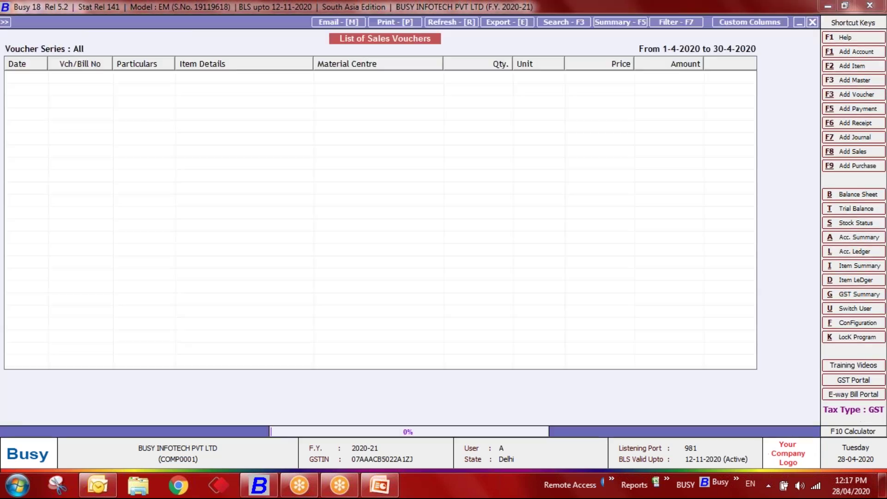
pyautogui.press('Down')
pyautogui.press('Down')
pyautogui.press('Down')
pyautogui.press('Down')
pyautogui.press('Return')
# Step: Preview the voucher's sales invoice in the STANDARD format to check the printed serial numbers, and return to the main window
pyautogui.hotkey('alt', 'p')
pyautogui.press('Return')
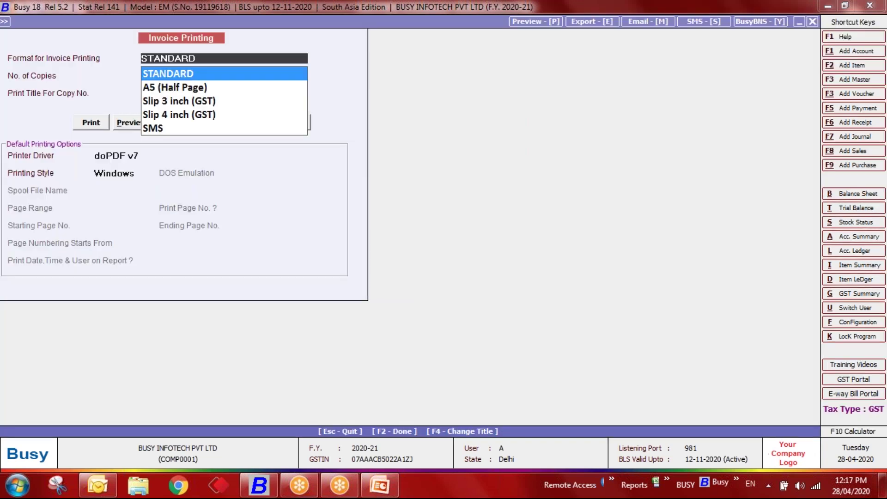
pyautogui.hotkey('alt', 'p')
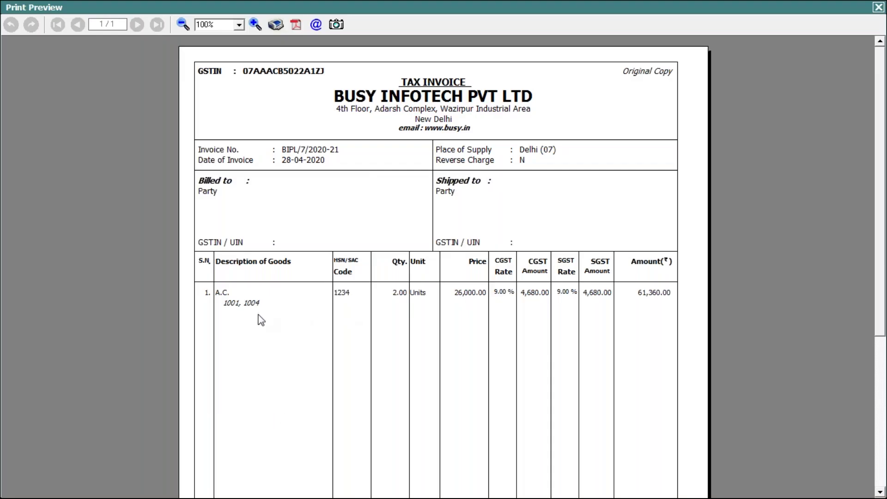
pyautogui.press('Escape')
pyautogui.press('Escape')
pyautogui.press('Escape')
pyautogui.press('Escape')
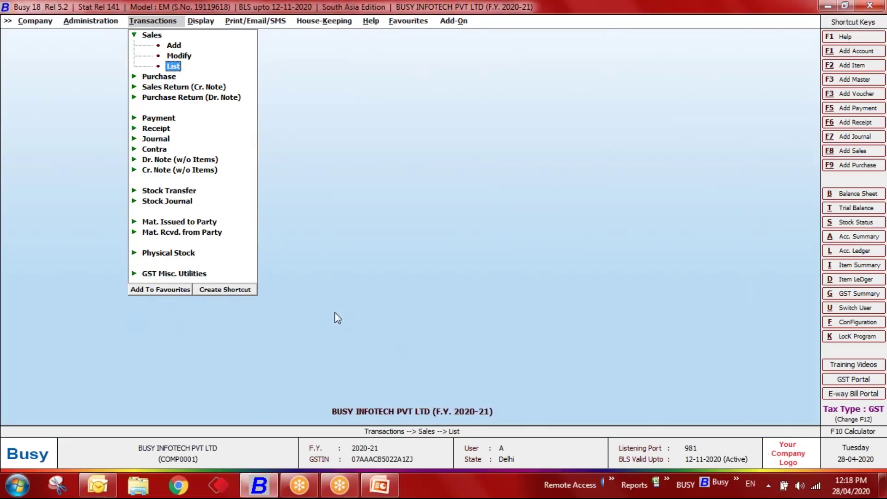
pyautogui.press('Escape')
pyautogui.press('Escape')
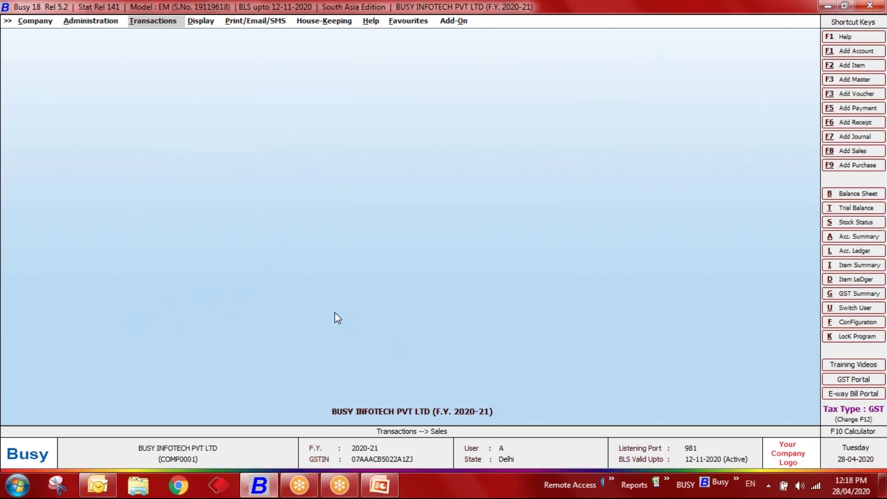
# Step: Open a new Serial No. Installation Details entry from the miscellaneous data entry options
pyautogui.press('Left')
pyautogui.press('Down')
pyautogui.press('Down')
pyautogui.press('Down')
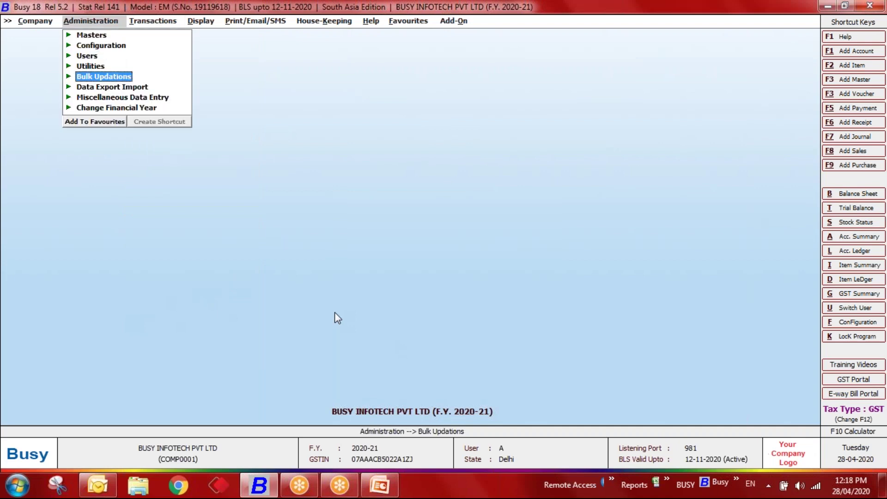
pyautogui.press('Down')
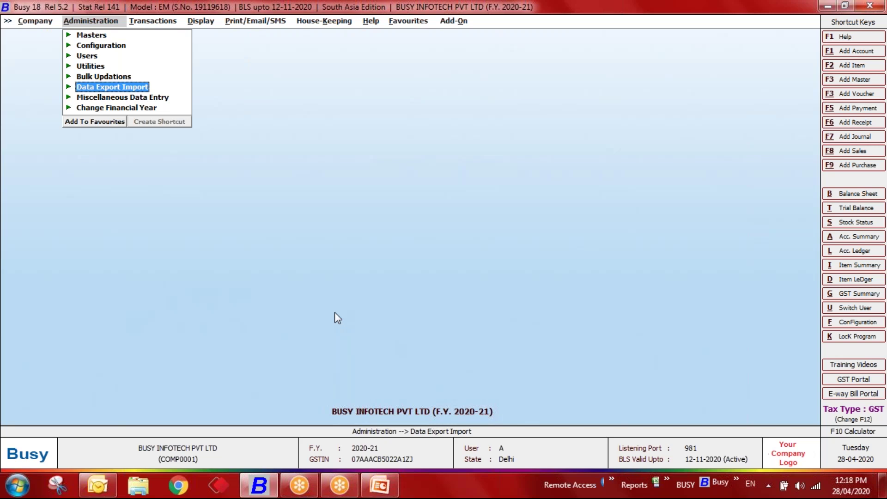
pyautogui.press('Down')
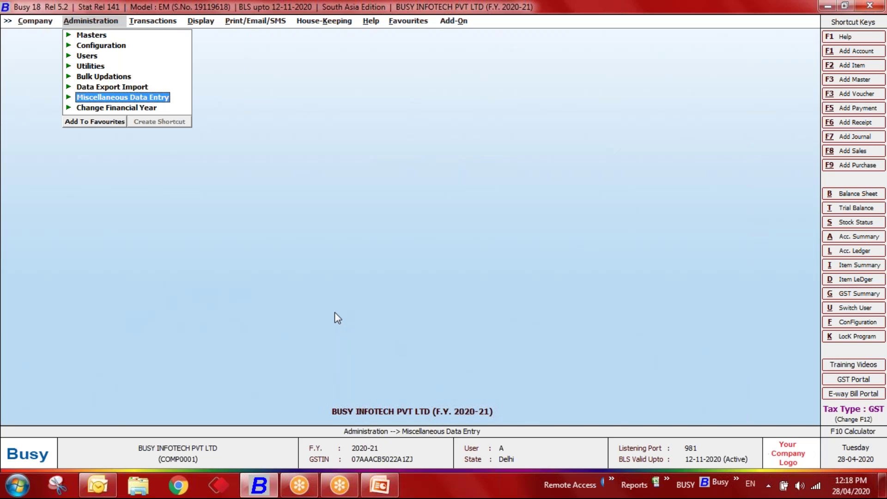
pyautogui.press('Return')
pyautogui.press('Down')
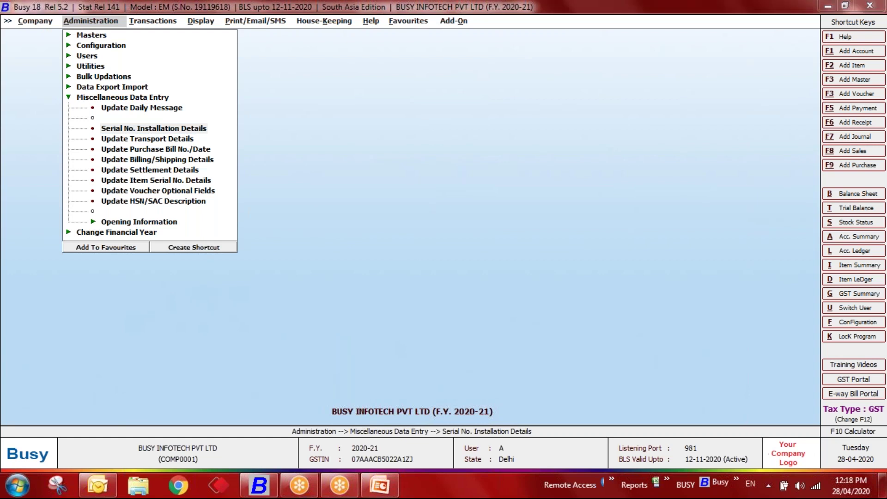
pyautogui.press('Return')
# Step: Enter item A.C. with serial number 1001, keep its linked invoice details, and set the installation date to 30-04-2020
pyautogui.write('a')
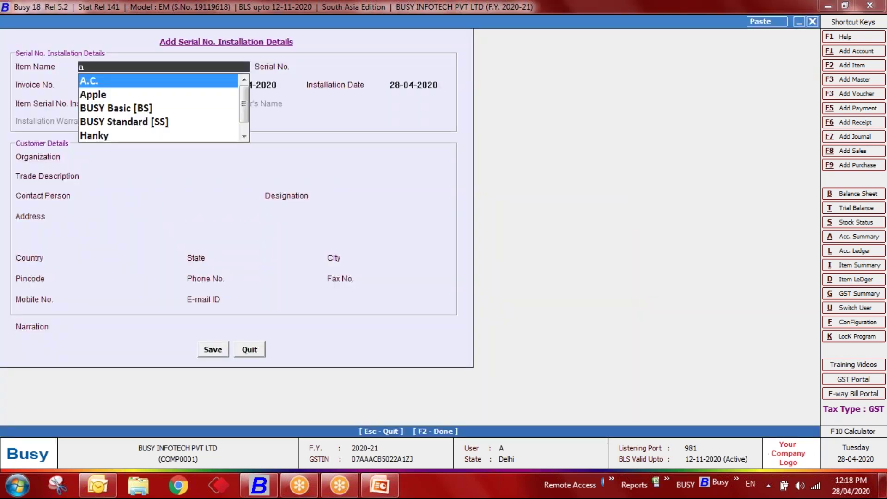
pyautogui.press('Return')
pyautogui.write('1001')
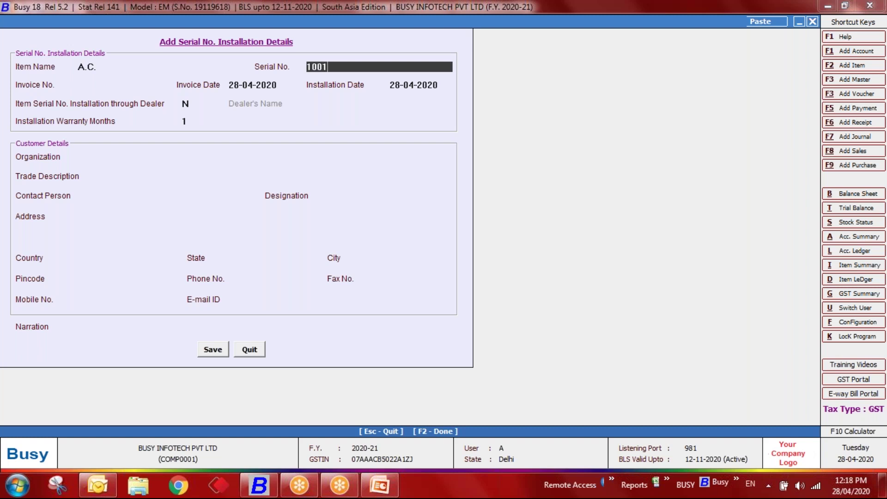
pyautogui.press('Return')
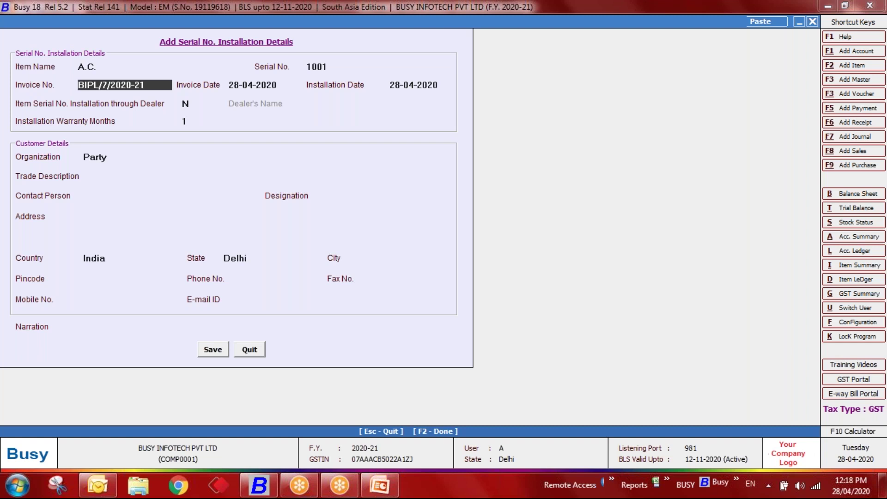
pyautogui.press('Return')
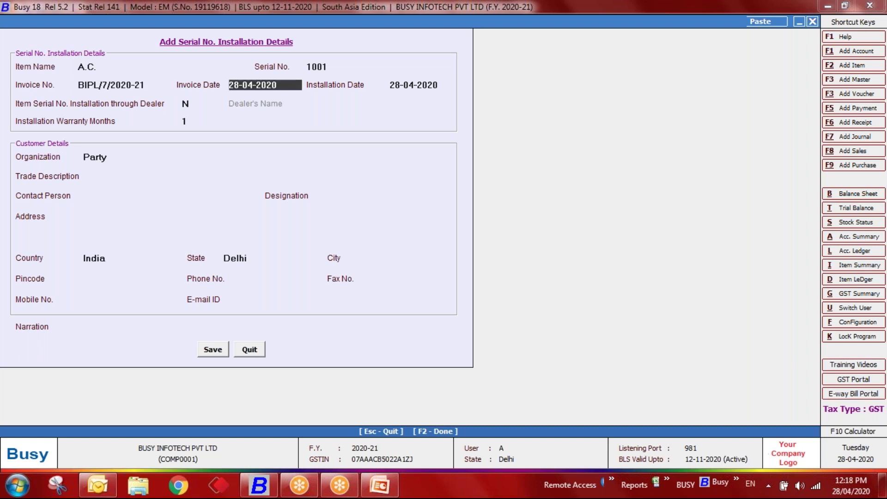
pyautogui.press('Return')
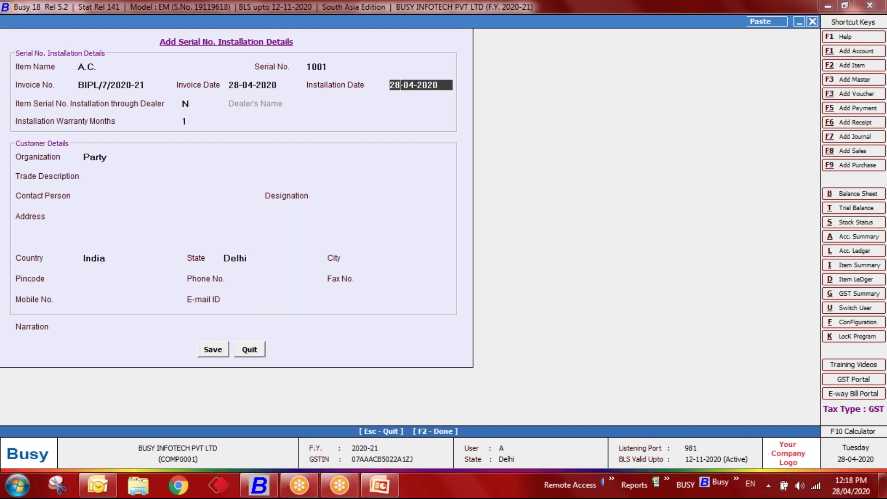
pyautogui.write('30')
pyautogui.press('Return')
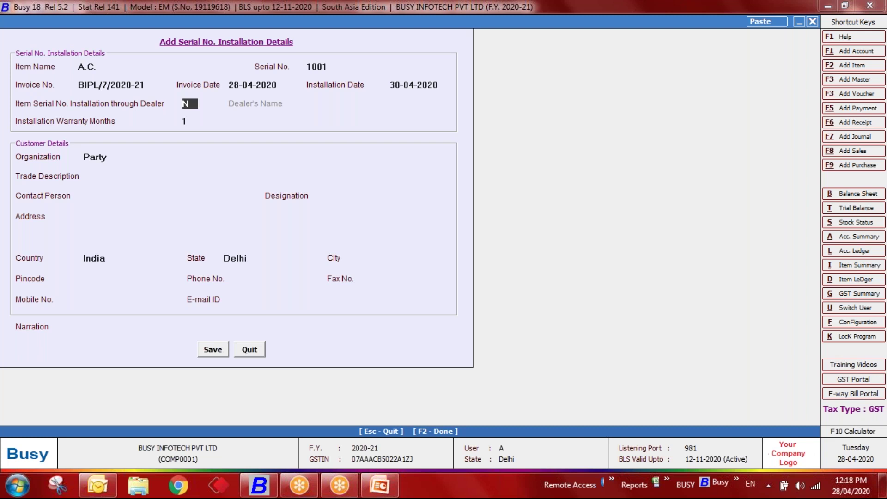
# Step: Try setting installation through dealer to Y to reach the dealer's name, and restore the option to N
pyautogui.write('Y')
pyautogui.press('Return')
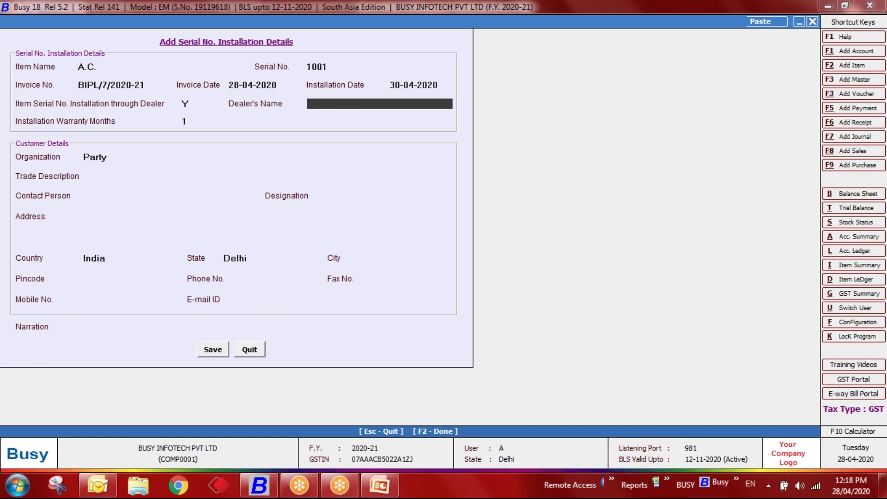
pyautogui.write('B')
pyautogui.press('Escape')
pyautogui.press('Return')
pyautogui.press('Escape')
pyautogui.write('N')
pyautogui.press('Return')
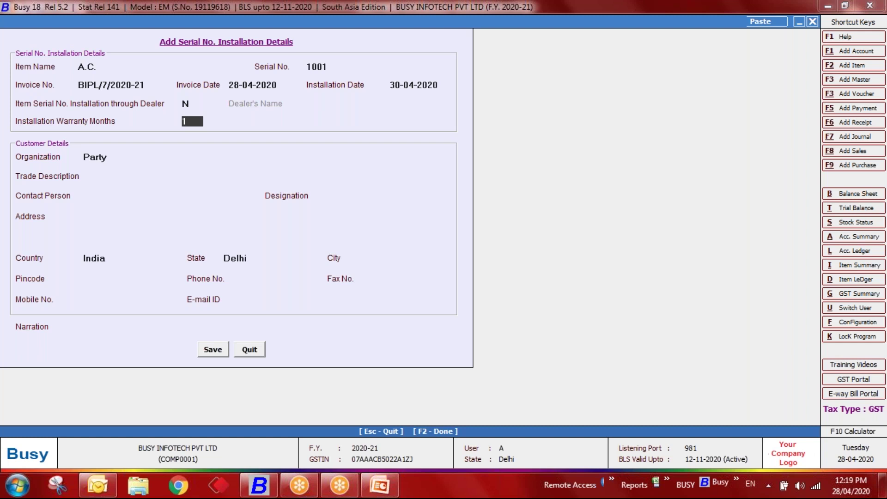
# Step: Accept 1 installation warranty month and the customer details with city ---Others---, leave the narration blank, and save the installation record
pyautogui.press('Return')
pyautogui.press('Return')
pyautogui.press('Return')
pyautogui.press('Return')
pyautogui.press('Return')
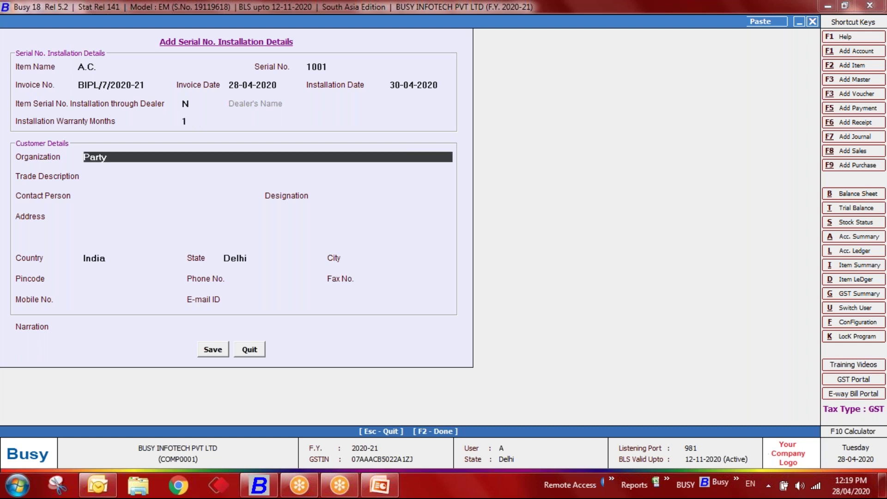
pyautogui.press('Return')
pyautogui.press('Return')
pyautogui.press('Return')
pyautogui.press('Return')
pyautogui.press('Return')
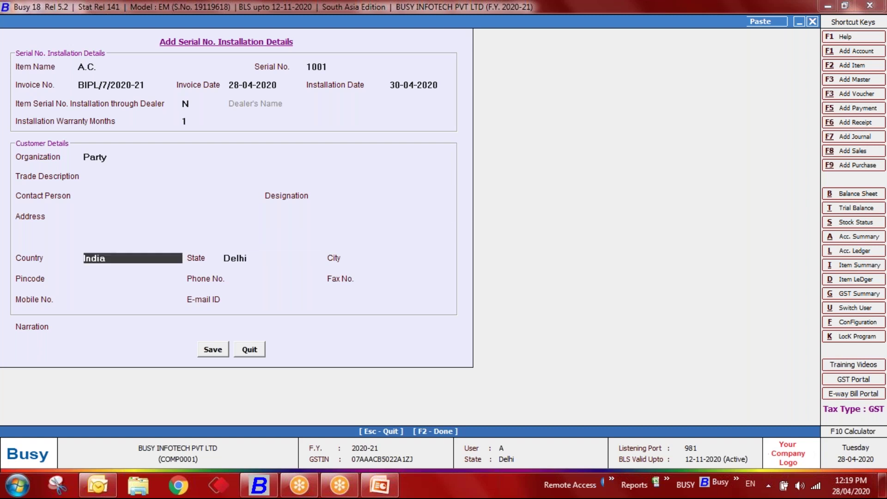
pyautogui.press('Return')
pyautogui.press('Return')
pyautogui.press('Return')
pyautogui.press('Return')
pyautogui.press('Return')
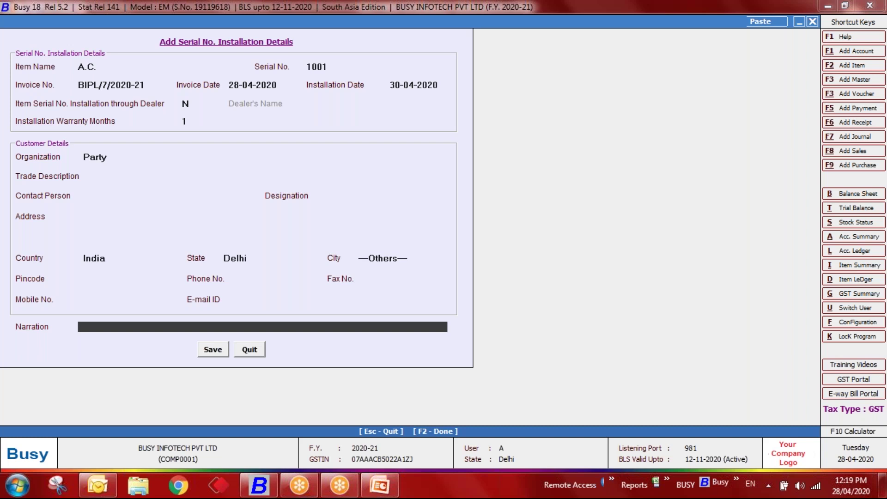
pyautogui.press('Return')
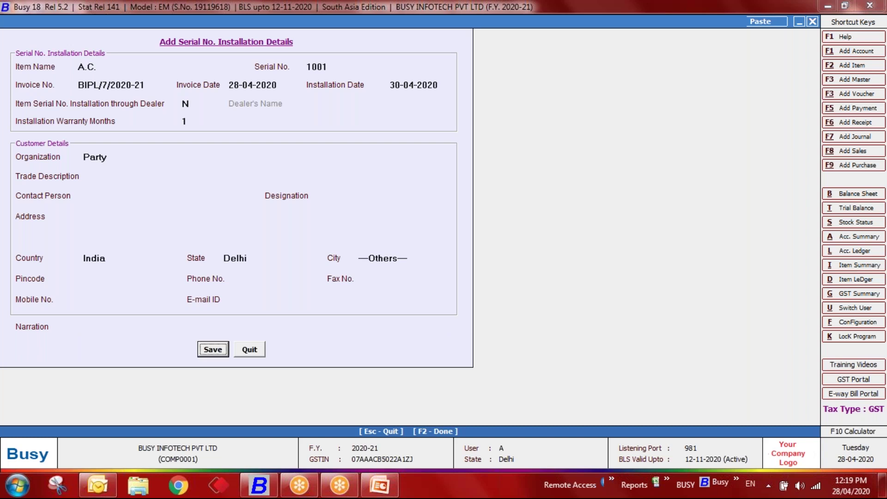
pyautogui.press('Return')
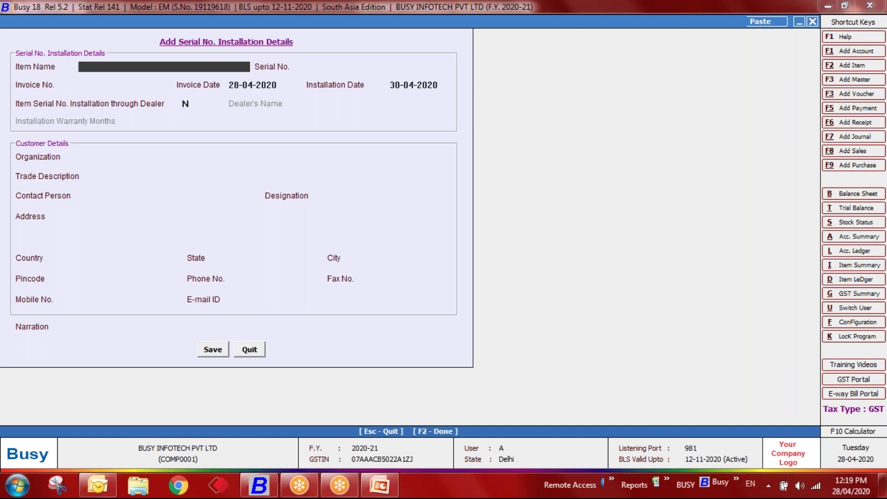
# Step: Leave the installation entry form and open the Item Serial No. Installation report among the Sr. No.-wise reports
pyautogui.press('Escape')
pyautogui.press('Escape')
pyautogui.press('Right')
pyautogui.press('Right')
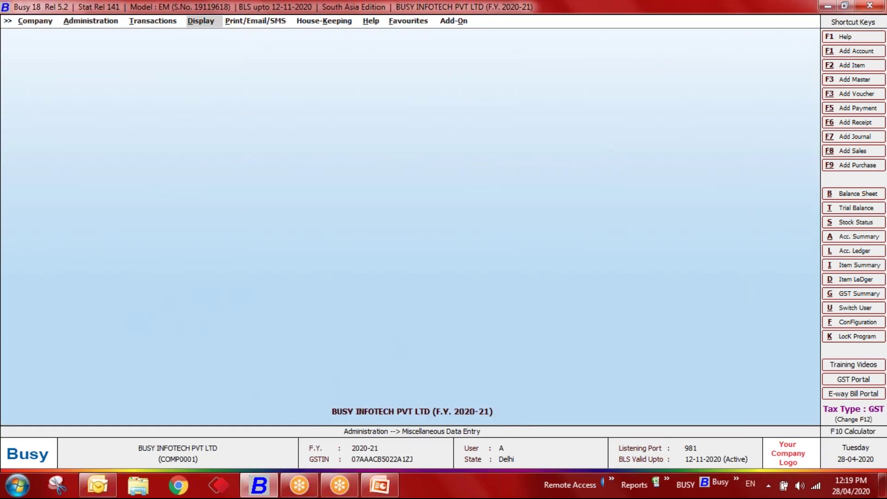
pyautogui.press('Return')
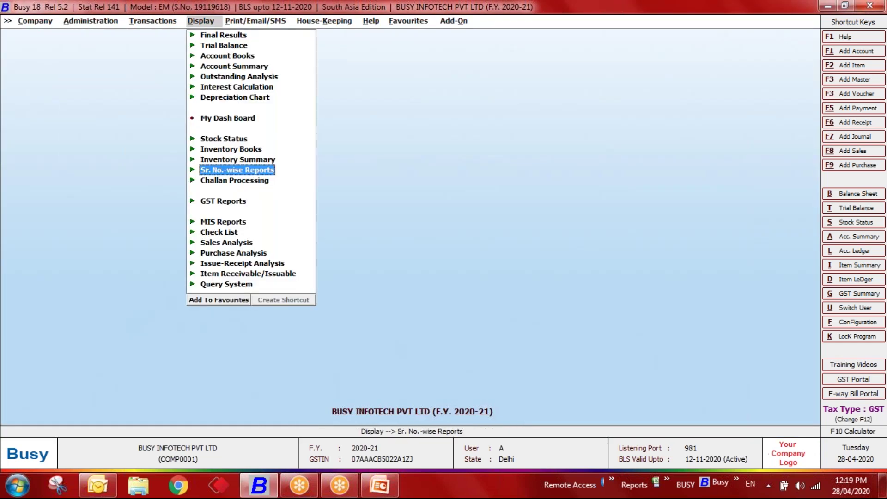
pyautogui.press('Return')
pyautogui.press('Down')
pyautogui.press('Down')
pyautogui.press('Down')
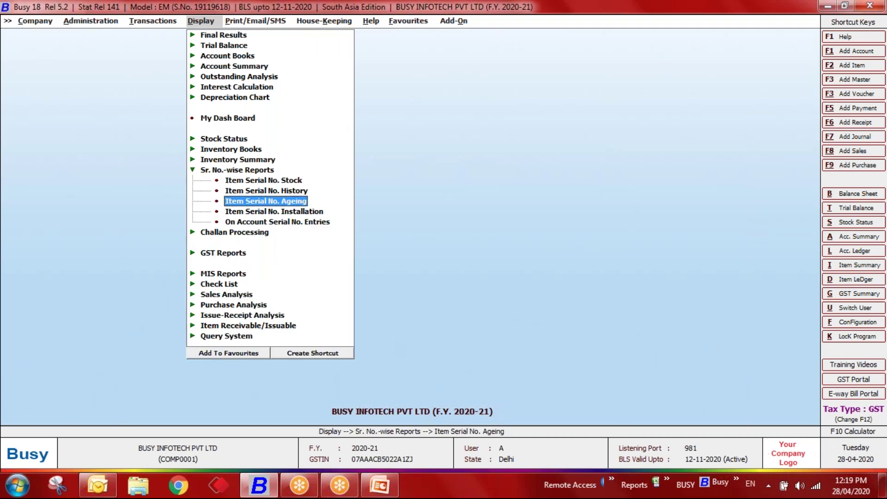
pyautogui.press('Return')
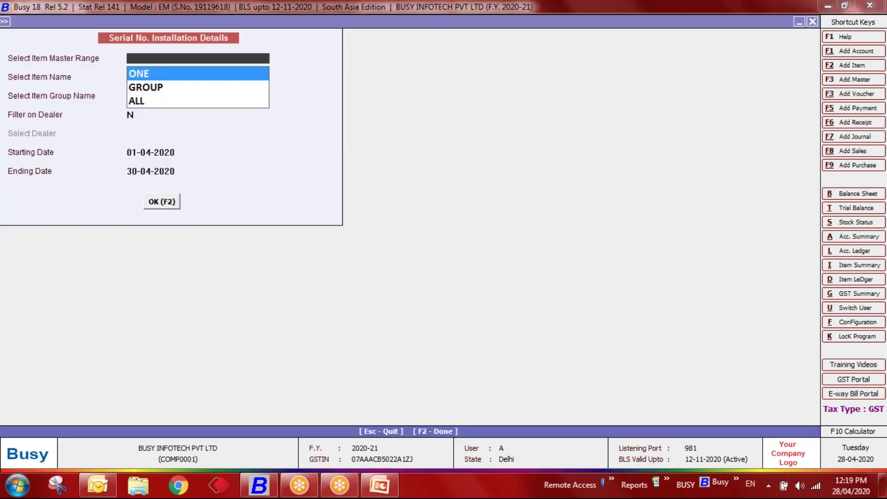
# Step: Generate the installation report for ALL items from 01-04-2020 to 30-04-2020 without a dealer filter and examine the installation entry
pyautogui.press('Down')
pyautogui.press('Down')
pyautogui.press('Return')
pyautogui.press('Return')
pyautogui.press('Return')
pyautogui.press('Return')
pyautogui.press('Return')
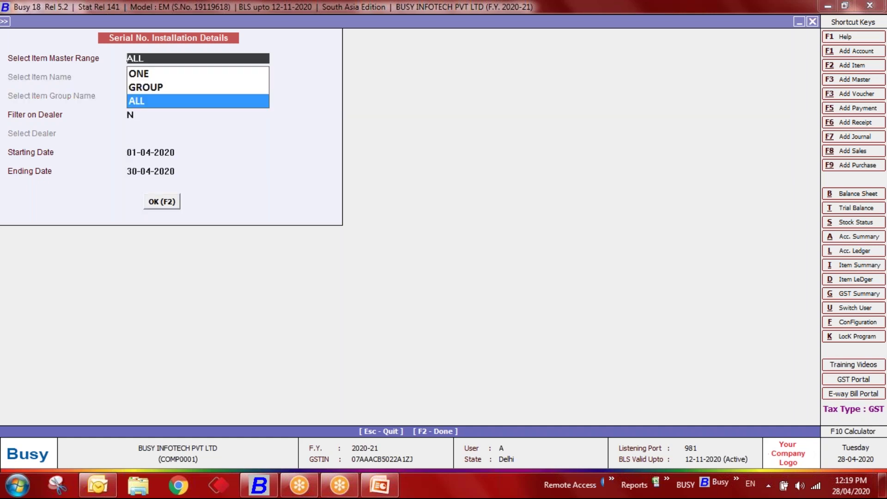
pyautogui.press('F2')
pyautogui.press('Down')
pyautogui.press('Down')
pyautogui.press('Down')
pyautogui.press('Up')
pyautogui.press('Up')
pyautogui.press('Up')
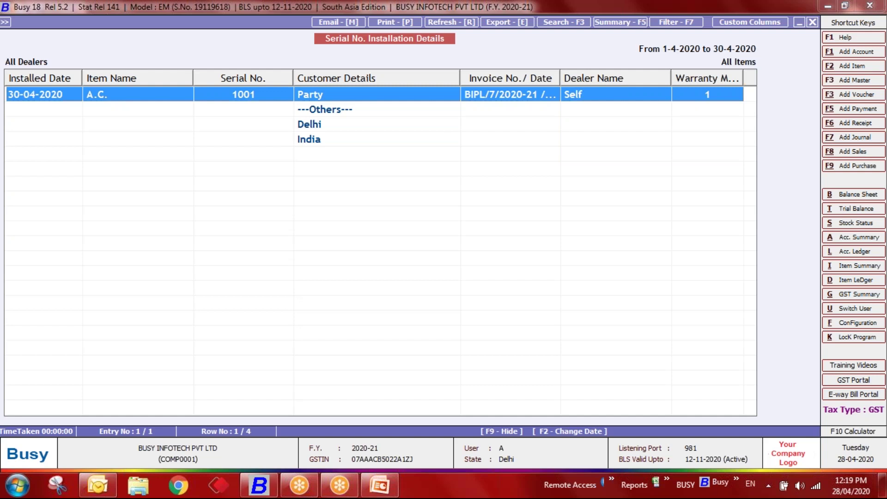
# Step: Return to the report options, set the range to ONE item, A.C., and turn the dealer filter on
pyautogui.press('Escape')
pyautogui.press('Up')
pyautogui.press('Up')
pyautogui.press('Return')
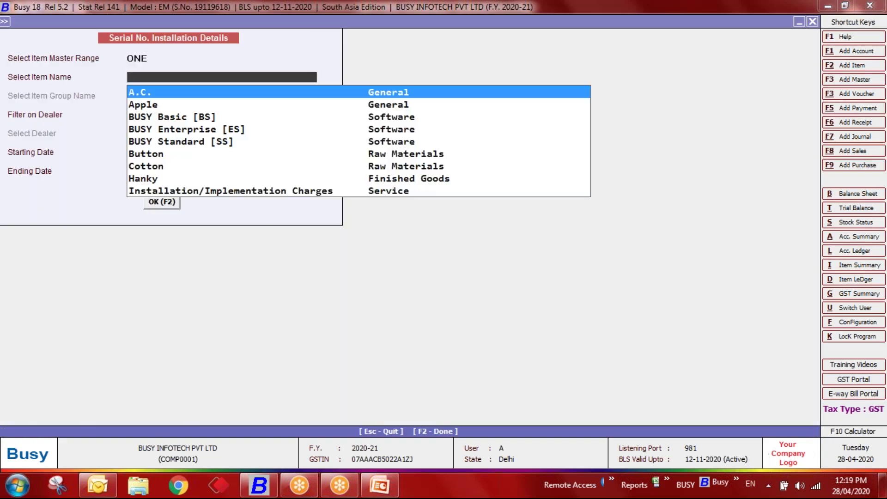
pyautogui.press('Return')
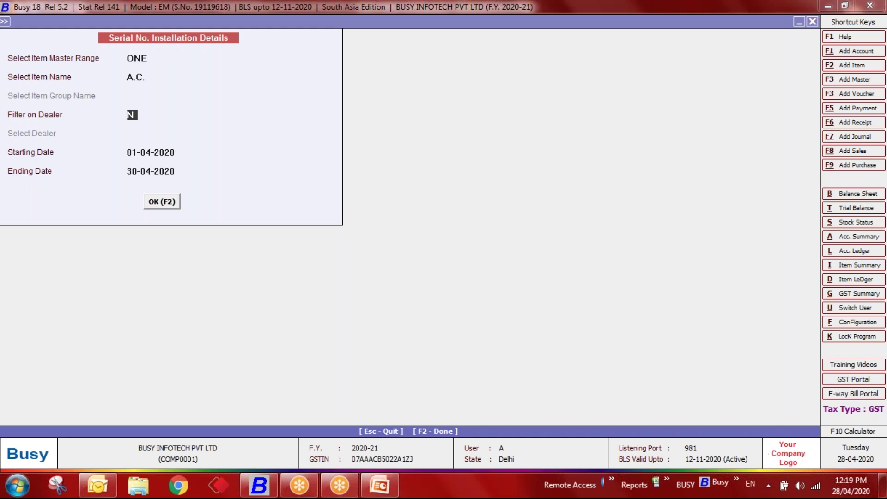
pyautogui.press('Up')
pyautogui.press('Return')
pyautogui.press('Up')
pyautogui.press('Up')
pyautogui.press('Return')
pyautogui.press('Return')
pyautogui.write('Y')
pyautogui.press('Return')
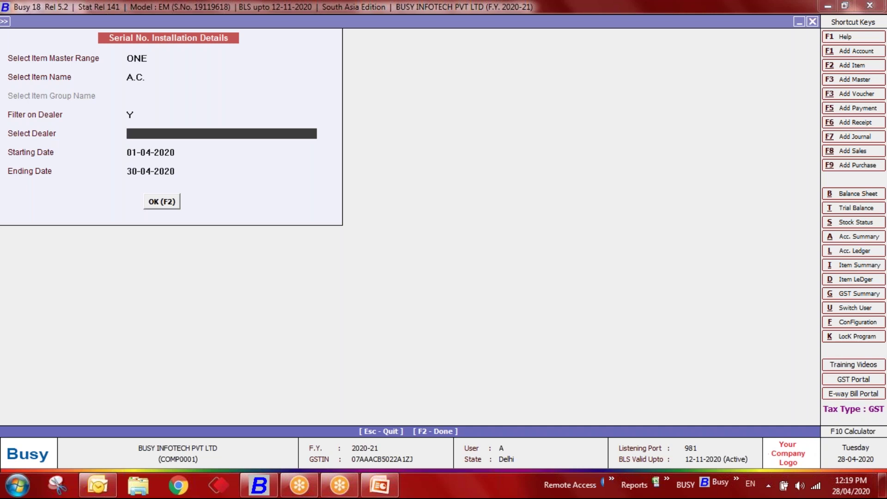
# Step: Switch the item master range to ALL and close the installation report options without generating the report
pyautogui.press('Up')
pyautogui.press('Up')
pyautogui.press('Up')
pyautogui.press('Down')
pyautogui.press('Down')
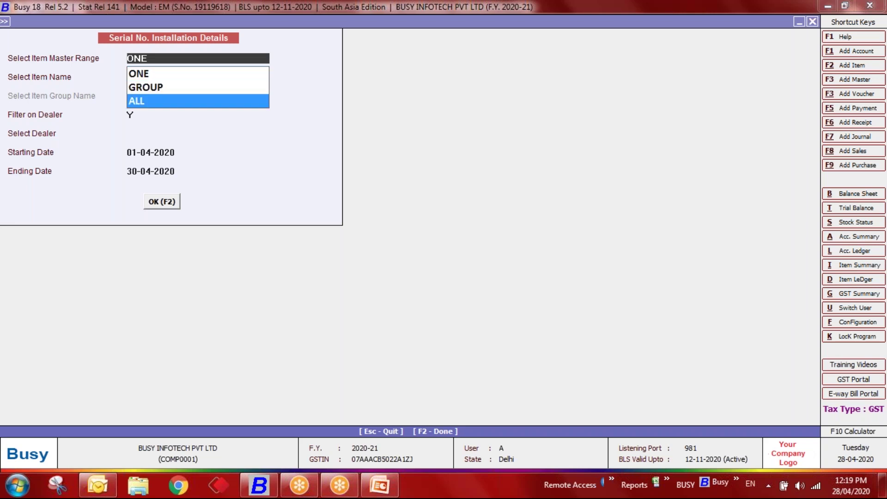
pyautogui.press('Return')
pyautogui.press('Escape')
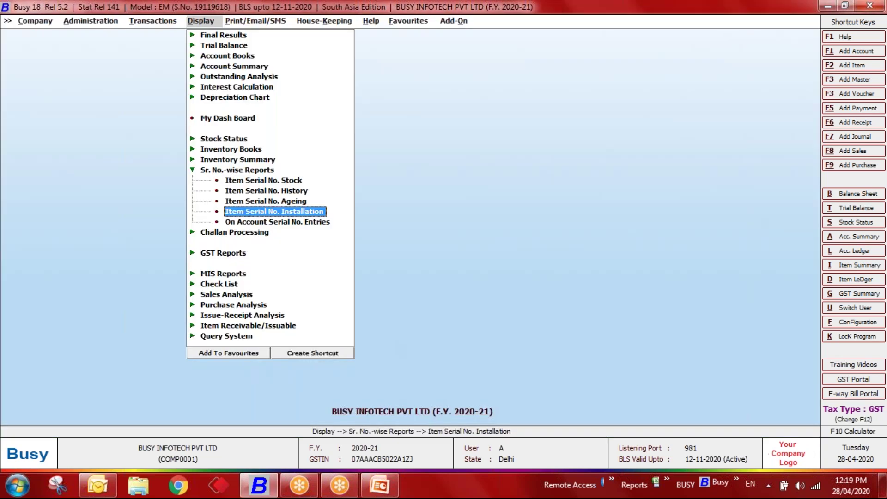
# Step: Generate the Item Serial No. History report for serial number 1001 as on 30-04-2020 across all items and material centres
pyautogui.press('Up')
pyautogui.press('Up')
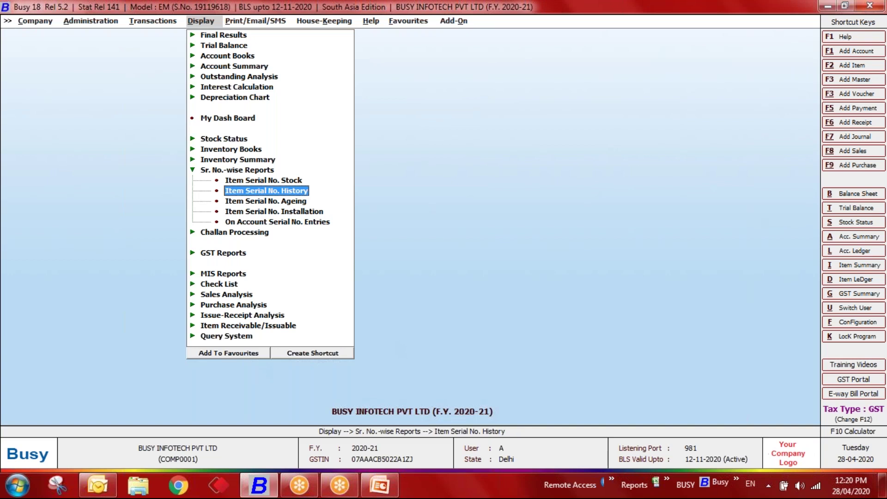
pyautogui.press('Return')
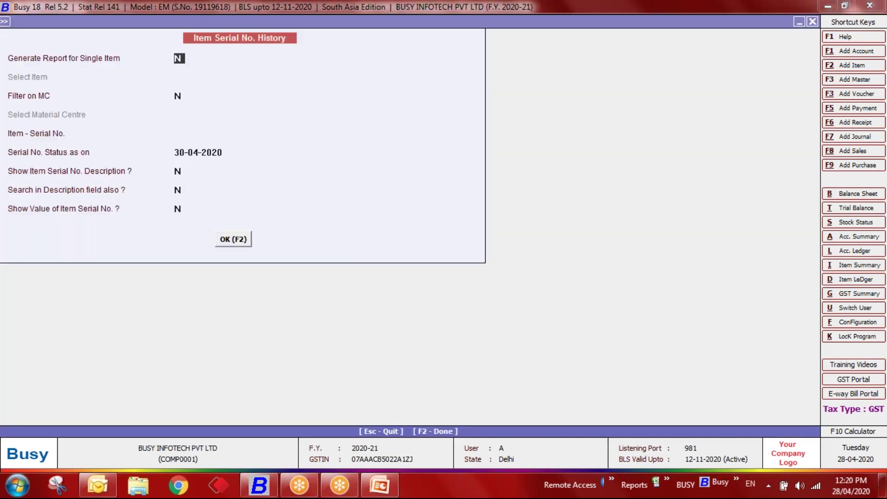
pyautogui.press('Return')
pyautogui.press('Return')
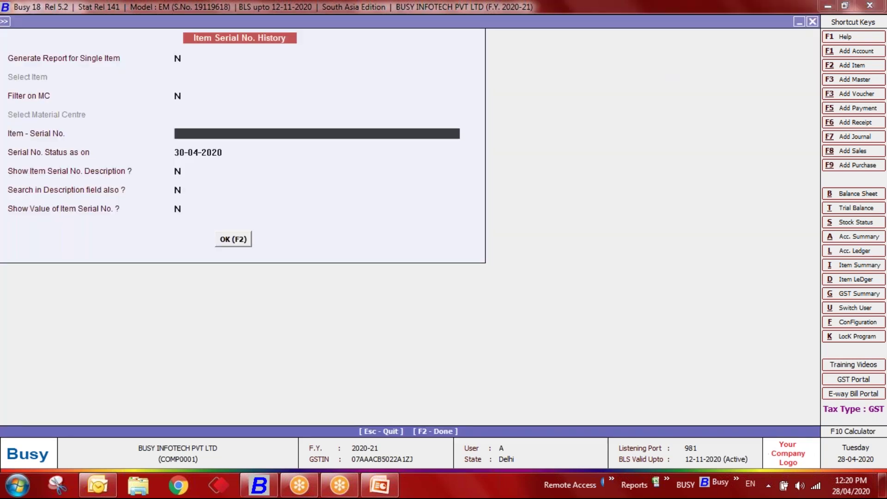
pyautogui.write('1001')
pyautogui.press('Return')
pyautogui.press('Return')
pyautogui.press('Return')
pyautogui.press('Return')
pyautogui.press('Return')
pyautogui.press('Return')
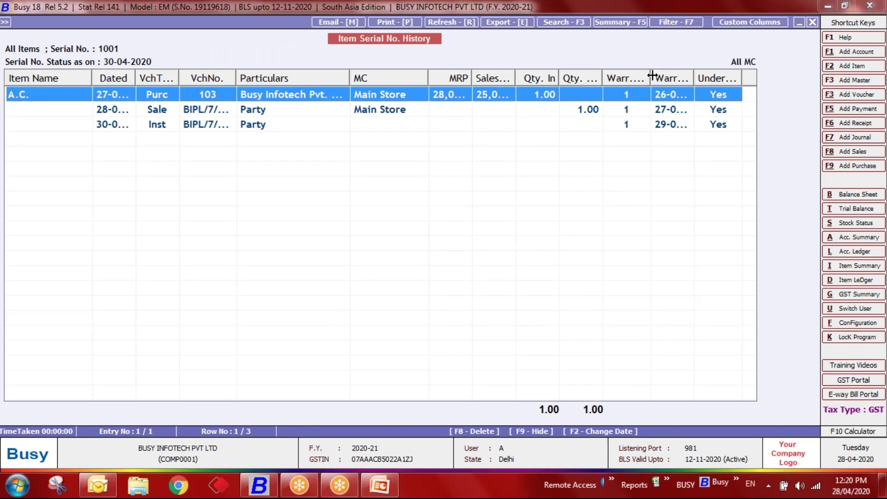
# Step: Widen the Warr. Month and Warr. Date columns and examine each entry's warranty details through the under-warranty column
pyautogui.moveTo(652, 75); pyautogui.dragTo(673, 76)
pyautogui.moveTo(611, 399); pyautogui.dragTo(616, 397)
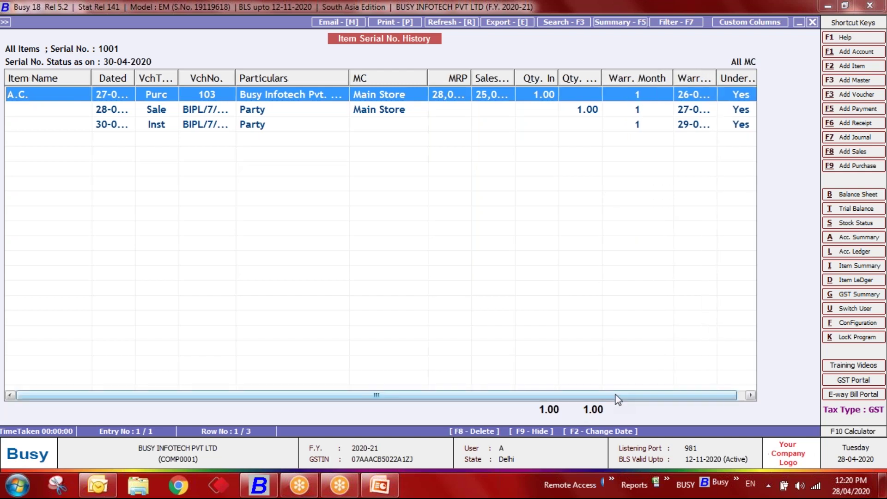
pyautogui.doubleClick(720, 77)
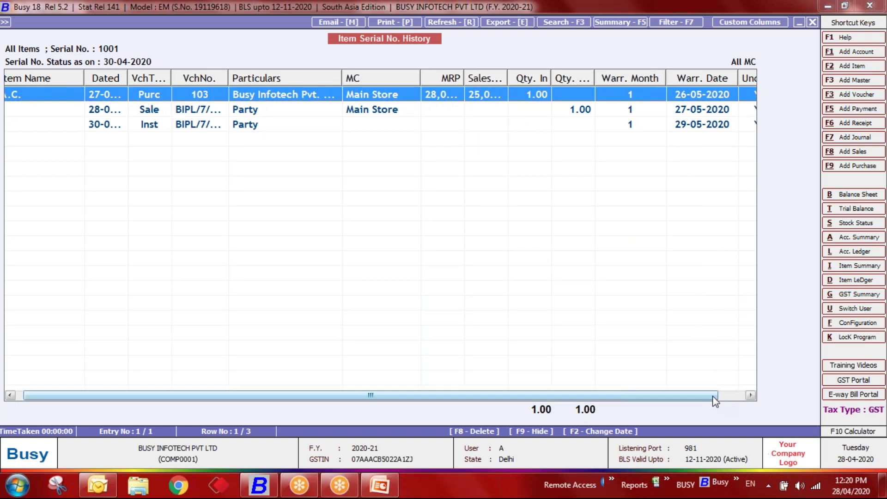
pyautogui.moveTo(715, 398); pyautogui.dragTo(734, 394)
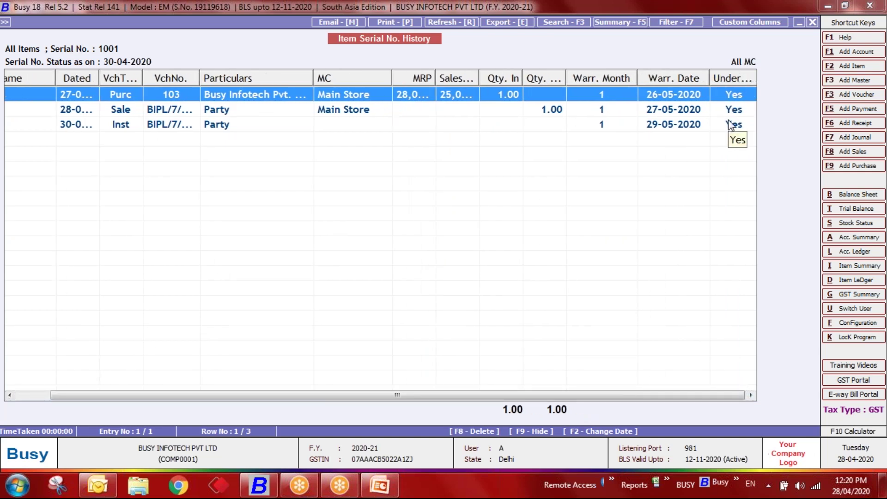
# Step: Regenerate the Item Serial No. History report for serial number 1001 as on 30-04-2020 for all items and material centres
pyautogui.press('Escape')
pyautogui.press('Escape')
pyautogui.press('Up')
pyautogui.press('Return')
pyautogui.press('Escape')
pyautogui.press('Down')
pyautogui.press('Return')
pyautogui.press('Return')
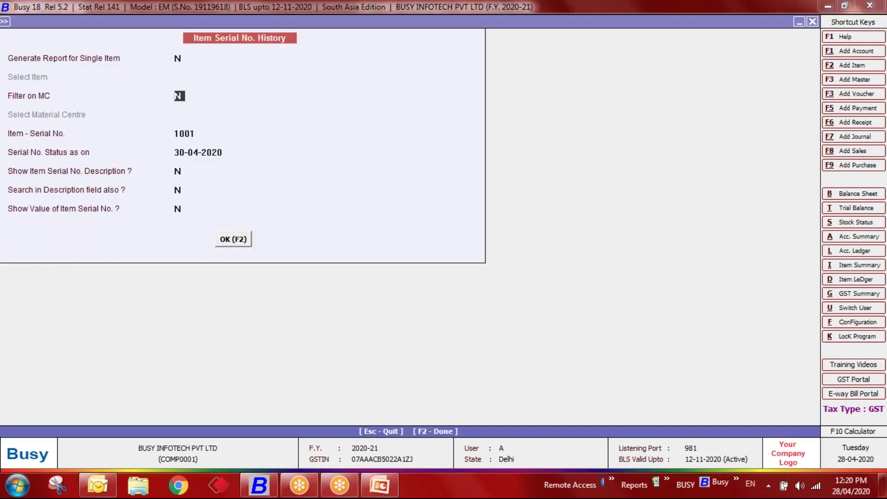
pyautogui.press('Return')
pyautogui.press('End')
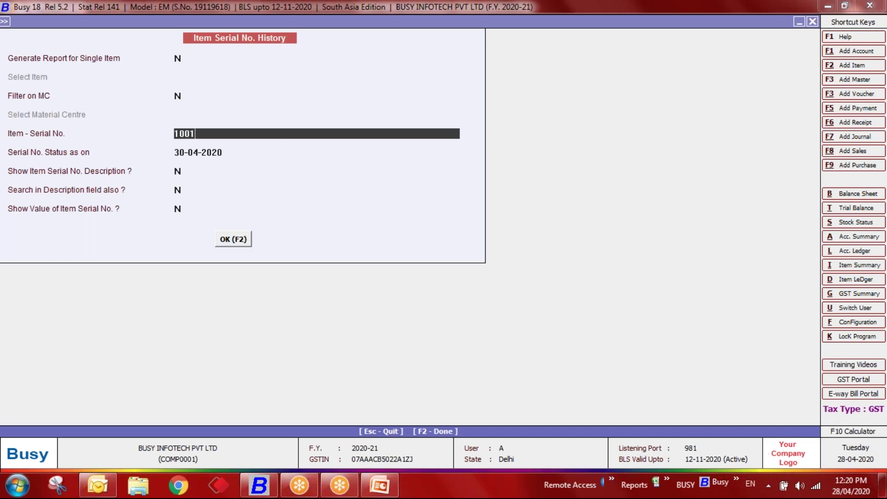
pyautogui.press('Return')
pyautogui.press('Return')
pyautogui.press('Return')
pyautogui.press('Return')
pyautogui.press('Return')
pyautogui.press('Return')
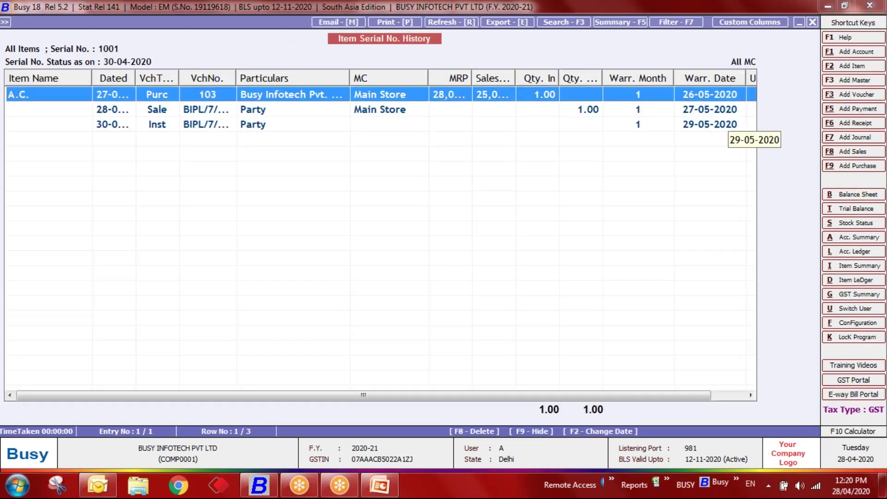
# Step: Examine the under-warranty status of each entry of serial number 1001 as on 30-04-2020
pyautogui.press('Right')
pyautogui.press('Right')
pyautogui.press('Right')
pyautogui.press('Right')
pyautogui.press('Right')
pyautogui.press('Right')
pyautogui.press('Right')
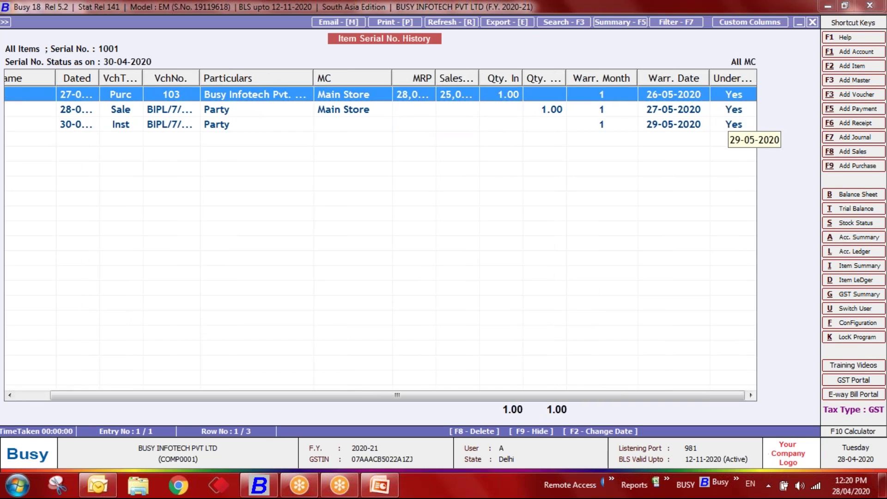
# Step: Change the serial number status date to 31-05-2020 and generate the history report for serial number 1001
pyautogui.press('Escape')
pyautogui.press('Return')
pyautogui.press('Return')
pyautogui.press('Return')
pyautogui.press('Up')
pyautogui.write('31-05')
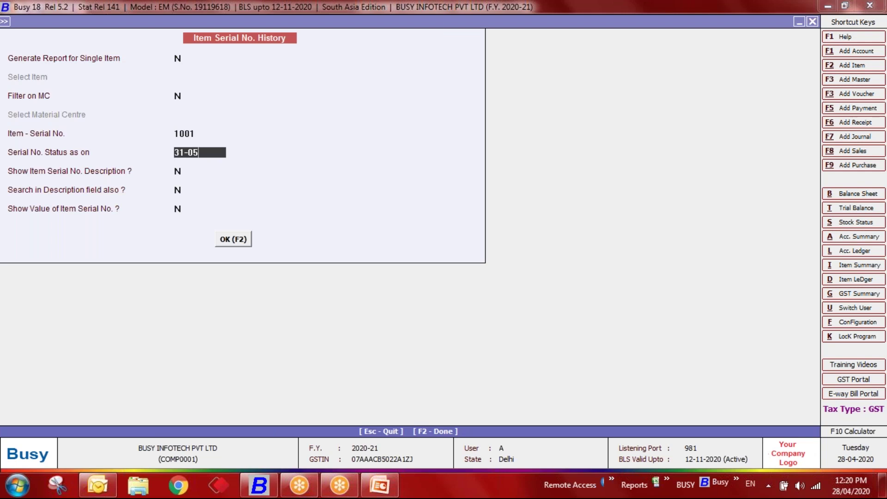
pyautogui.press('Return')
pyautogui.press('Return')
pyautogui.press('Return')
pyautogui.press('Return')
pyautogui.press('Return')
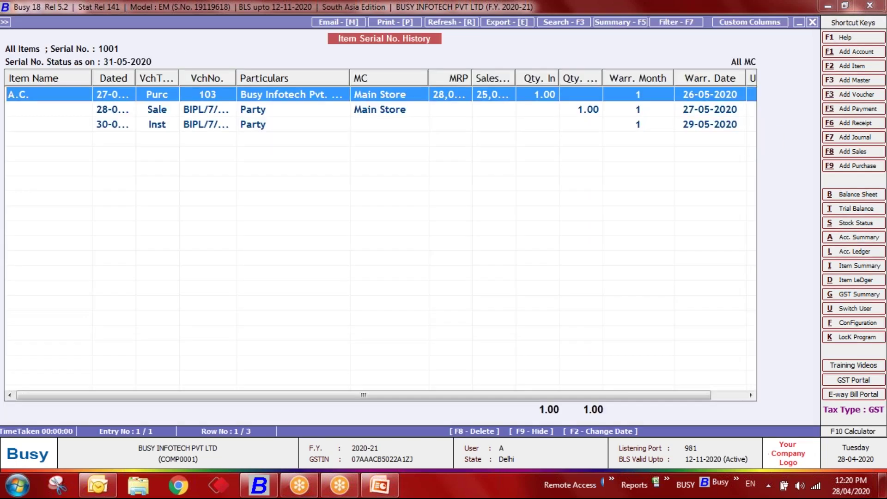
# Step: Go through the purchase, sale and installation entries, compare their warranty dates with the under-warranty column, and close the report
pyautogui.press('Right')
pyautogui.press('Down')
pyautogui.press('Up')
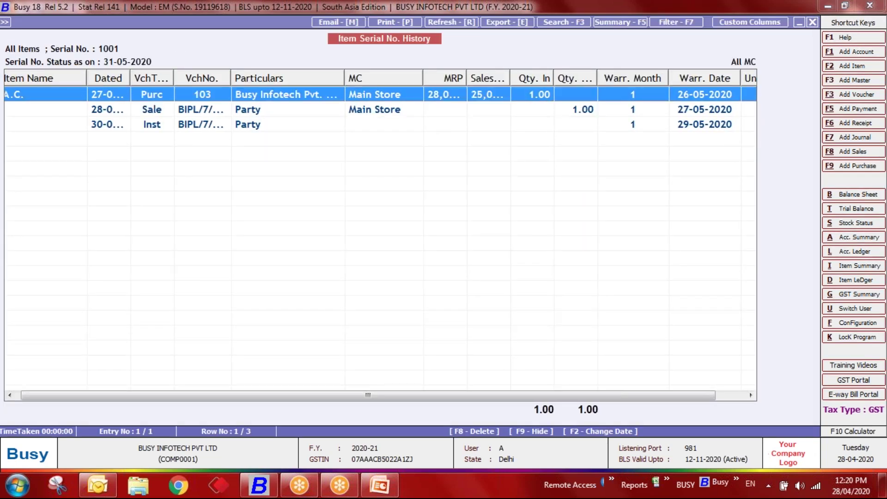
pyautogui.press('Down')
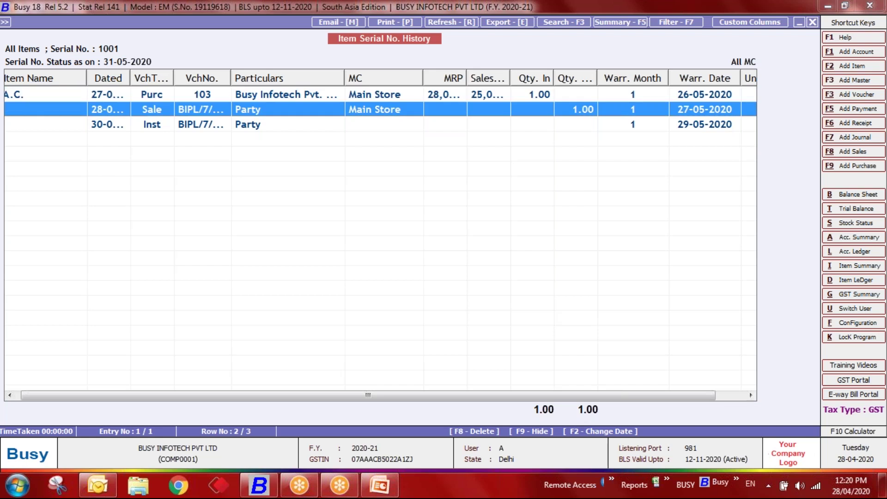
pyautogui.press('Down')
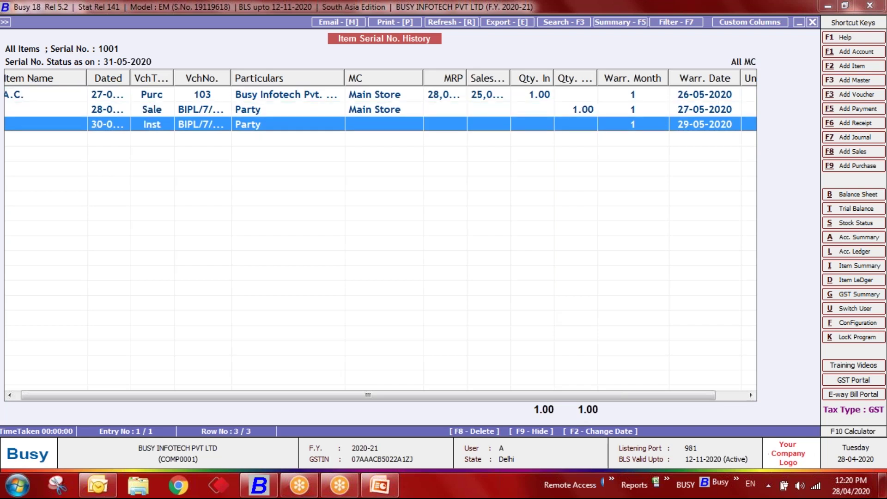
pyautogui.press('Right')
pyautogui.press('Right')
pyautogui.press('Right')
pyautogui.press('Right')
pyautogui.press('Right')
pyautogui.press('Right')
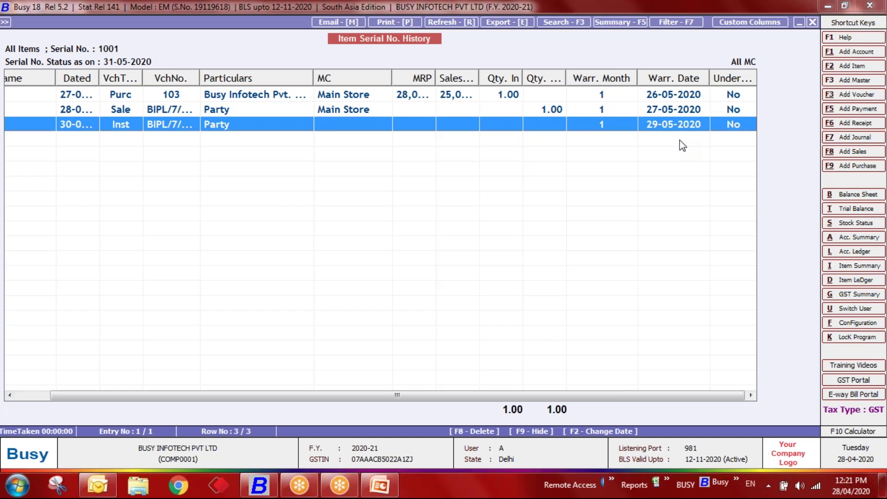
pyautogui.press('Escape')
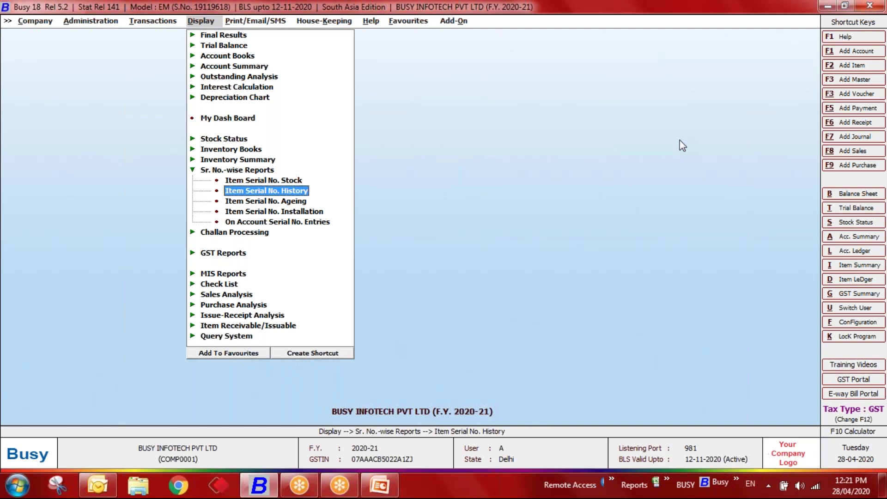
# Step: Generate the Item Serial No. Ageing Analysis for A.C. from 01-04-2020 to 30-04-2020 across all material centres, examine it, and close it
pyautogui.press('Down')
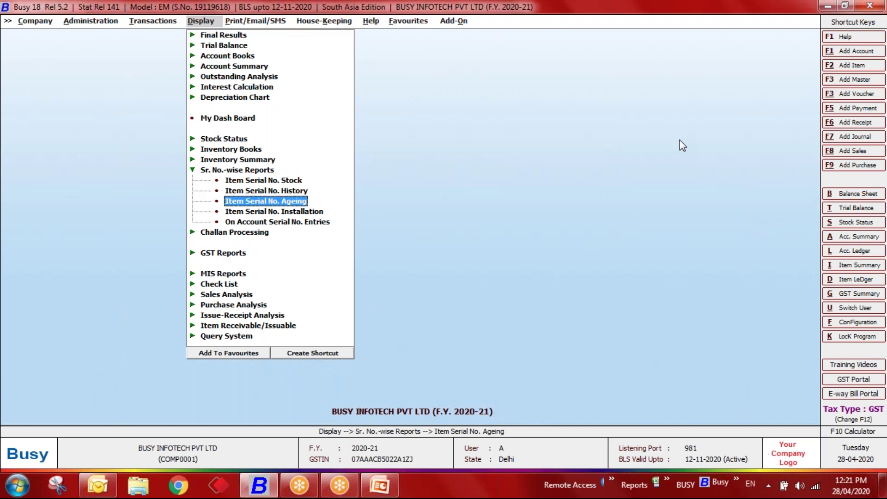
pyautogui.press('Return')
pyautogui.press('Escape')
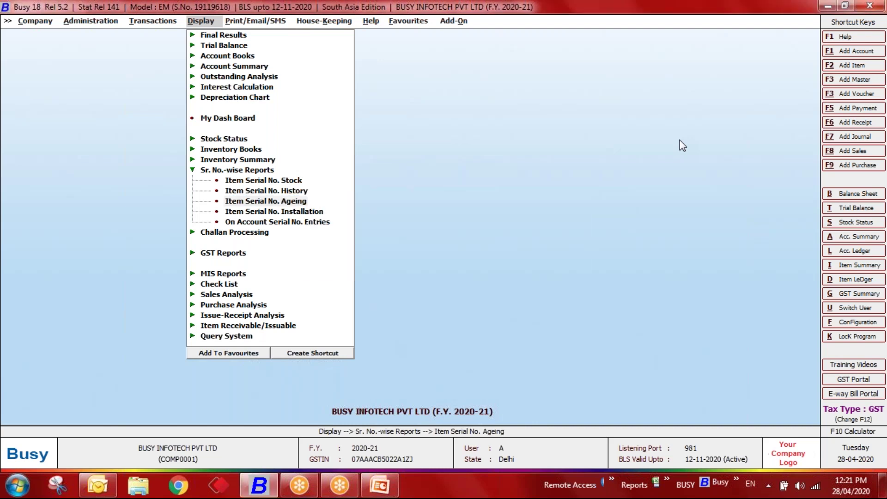
pyautogui.press('Return')
pyautogui.press('Return')
pyautogui.press('Return')
pyautogui.press('Return')
pyautogui.press('Return')
pyautogui.press('Return')
pyautogui.press('Return')
pyautogui.press('Return')
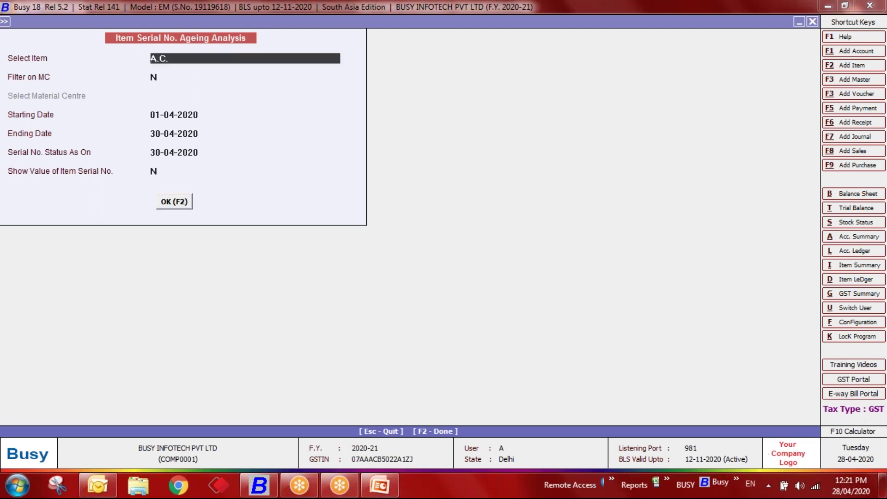
pyautogui.press('F2')
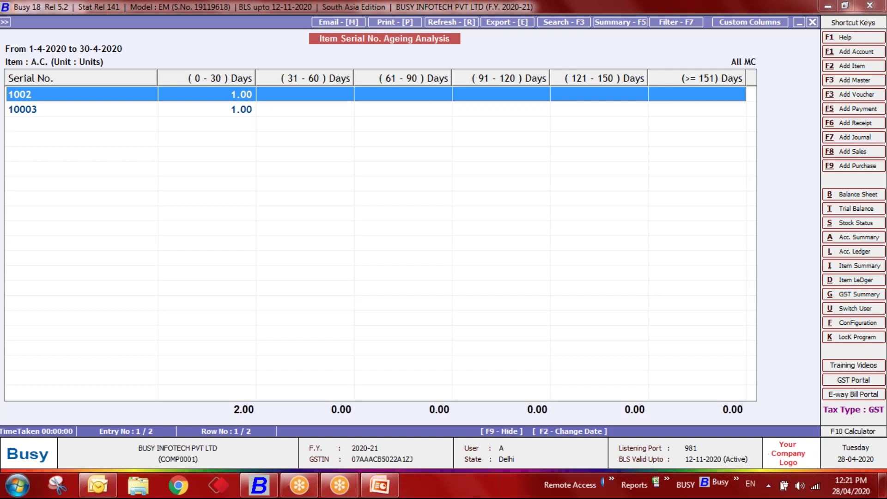
pyautogui.press('Escape')
pyautogui.press('Escape')
pyautogui.press('Escape')
pyautogui.press('Escape')
# Step: Open a new Serial No. Installation Details entry from the miscellaneous data entry options
pyautogui.press('Left')
pyautogui.press('Left')
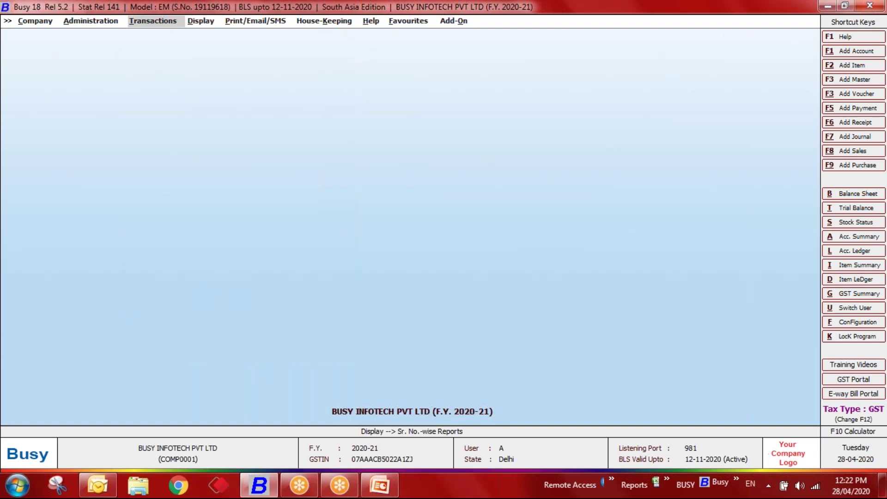
pyautogui.press('Down')
pyautogui.press('Return')
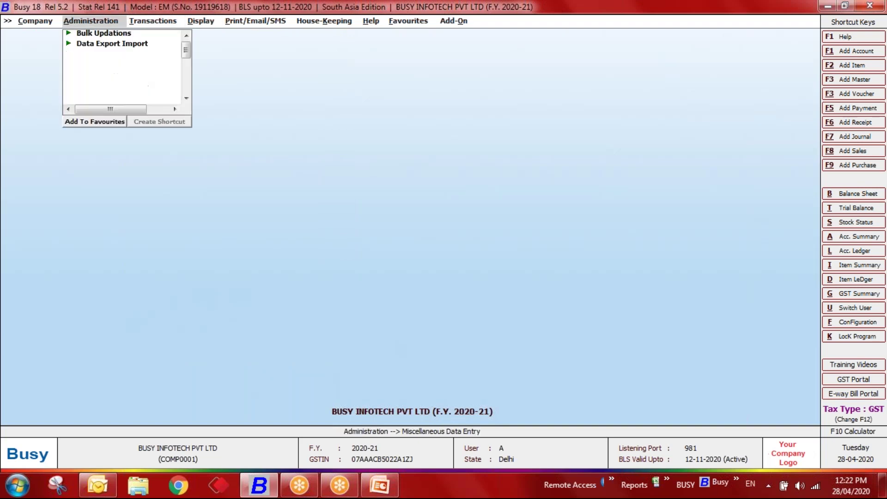
pyautogui.press('Down')
pyautogui.press('Up')
pyautogui.press('Up')
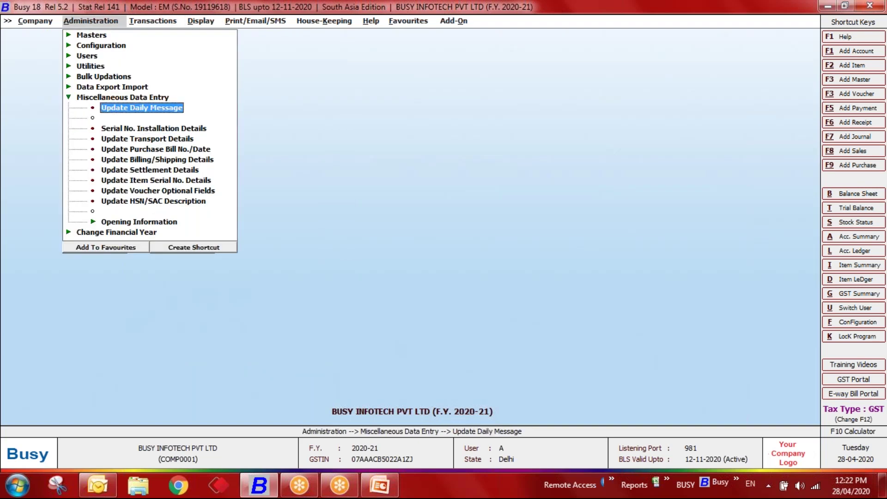
pyautogui.press('Down')
pyautogui.press('Down')
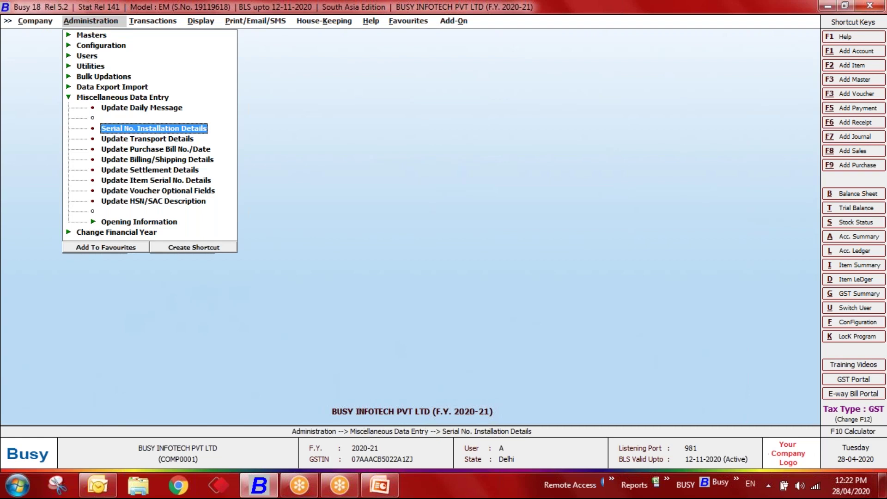
pyautogui.press('Return')
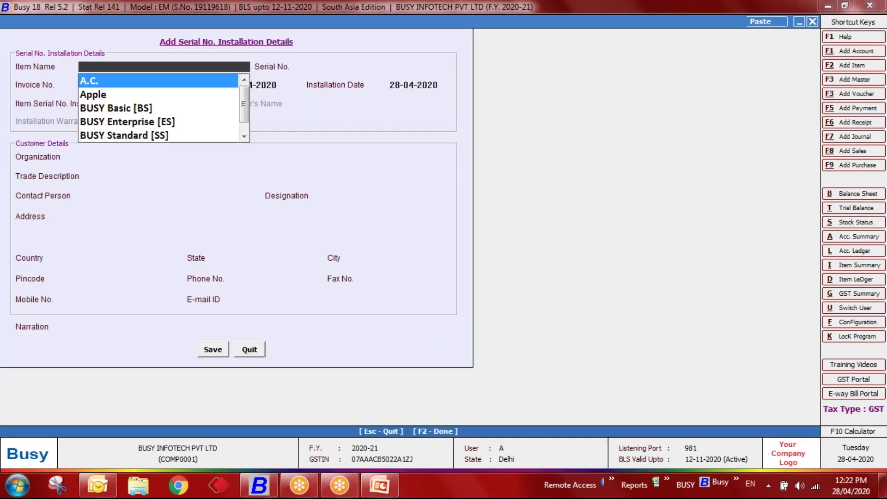
# Step: Choose A.C. as the item and enter serial number 1004 to load its invoice details
pyautogui.press('Return')
pyautogui.write('1')
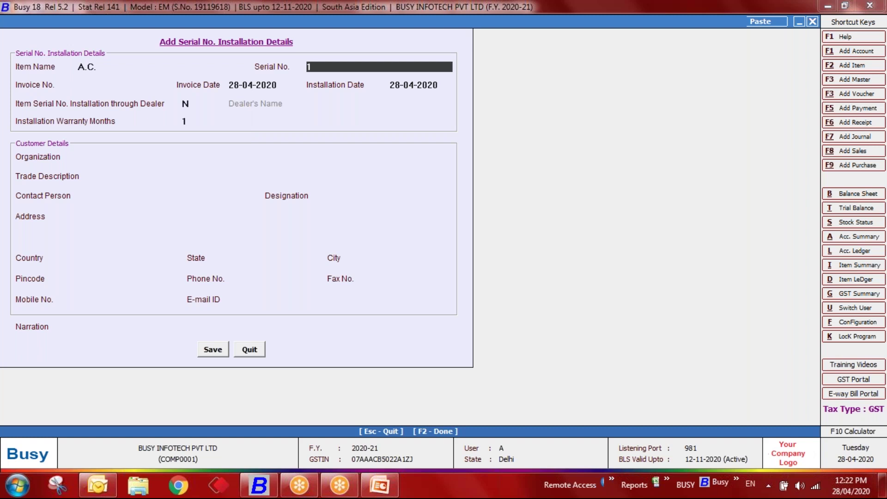
pyautogui.write('004')
pyautogui.press('Return')
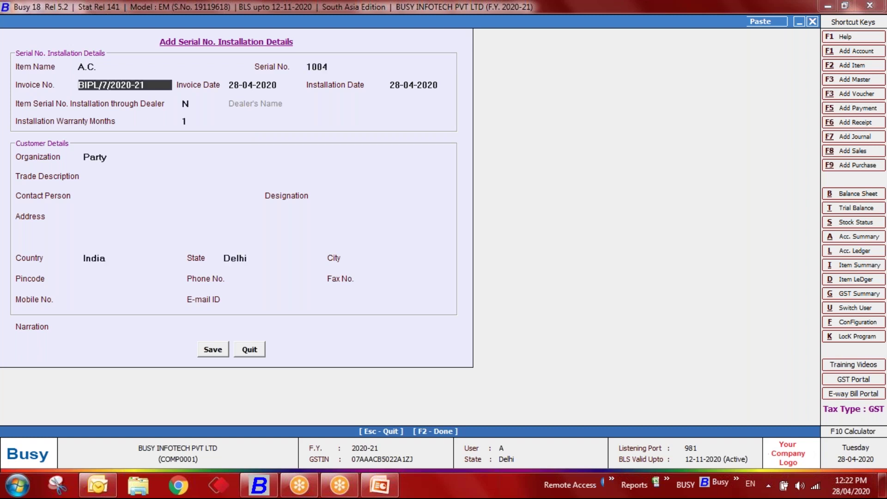
# Step: Try serial number 10003 for A.C., reopening the installation form to enter it again
pyautogui.press('Up')
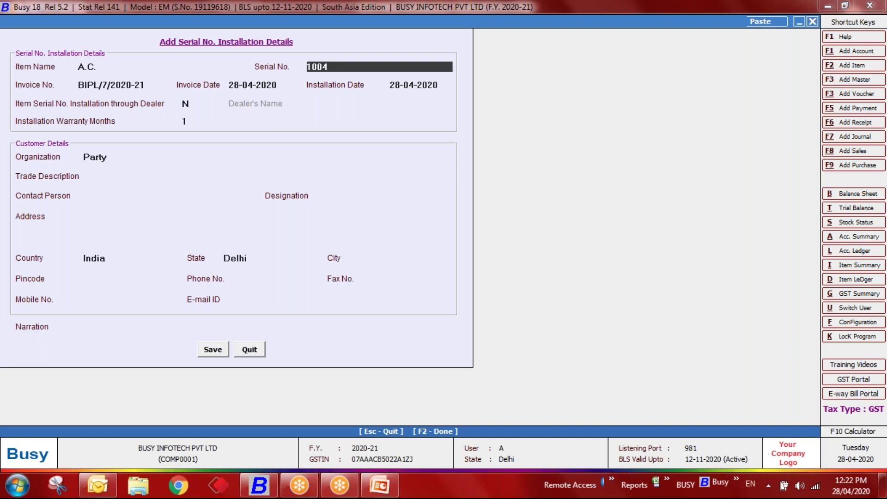
pyautogui.press('BackSpace')
pyautogui.write('03')
pyautogui.press('Return')
pyautogui.press('Escape')
pyautogui.press('Return')
pyautogui.press('space')
pyautogui.press('Return')
pyautogui.write('10003')
pyautogui.press('Return')
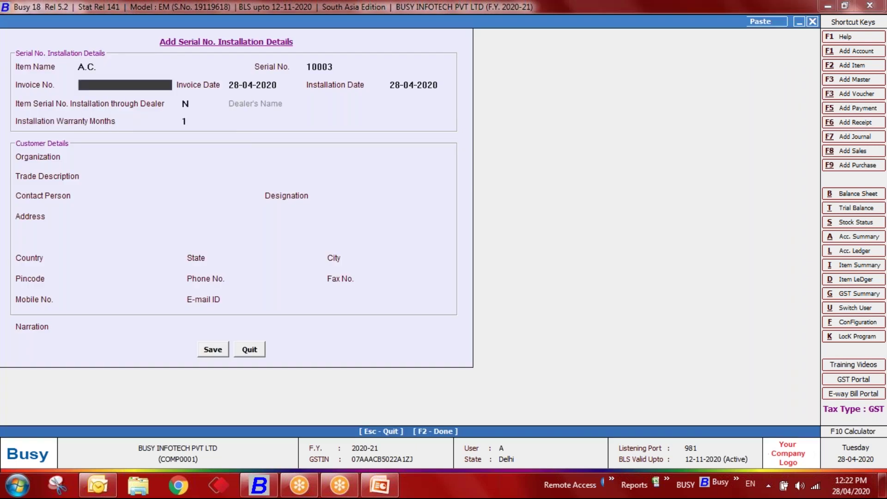
# Step: Replace the A.C. serial number in the installation form with 1004 and load its sale details
pyautogui.press('Return')
pyautogui.press('Up')
pyautogui.press('Up')
pyautogui.press('BackSpace')
pyautogui.press('BackSpace')
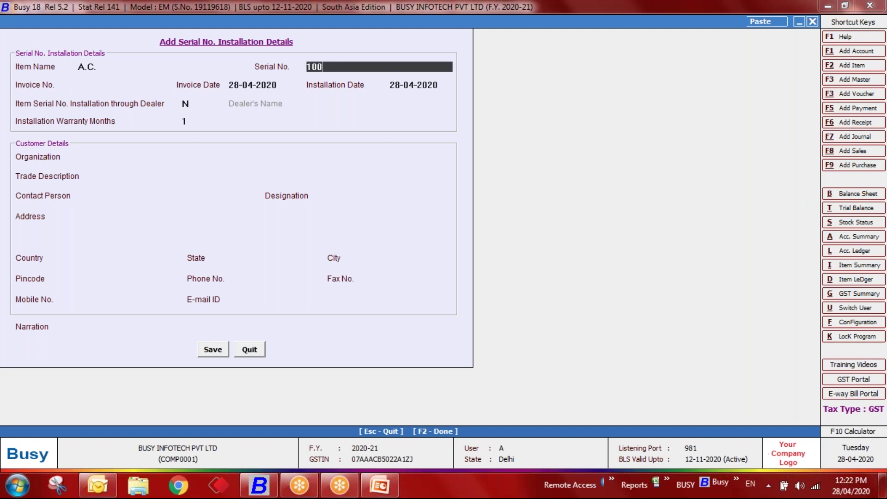
pyautogui.write('4')
pyautogui.press('Return')
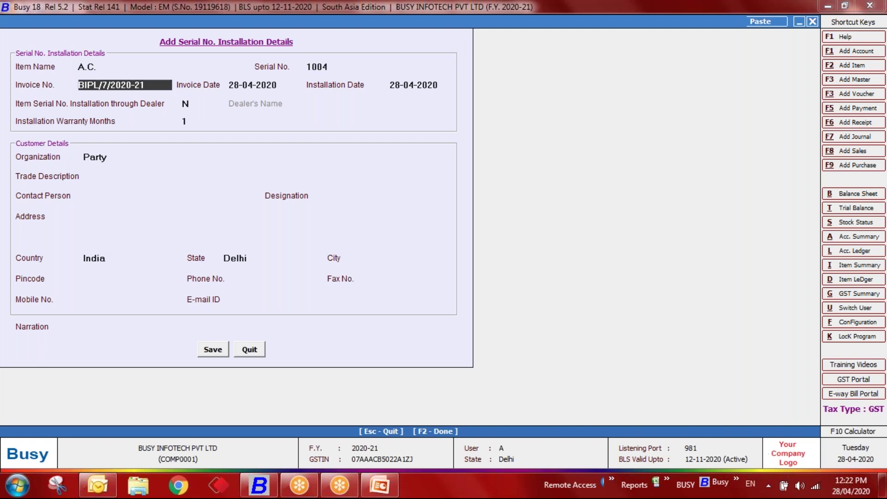
# Step: Accept the 28-04-2020 installation date and 1-month warranty, set the city to Others, save the installation entry, and close the form
pyautogui.press('Return')
pyautogui.press('Return')
pyautogui.press('Return')
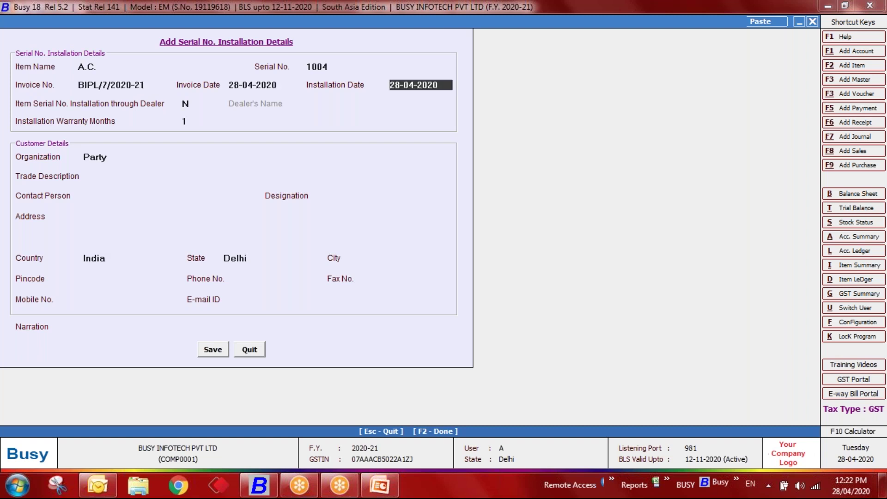
pyautogui.press('Return')
pyautogui.press('Return')
pyautogui.press('Return')
pyautogui.press('Return')
pyautogui.press('Return')
pyautogui.press('Return')
pyautogui.press('Return')
pyautogui.press('Return')
pyautogui.press('Return')
pyautogui.press('Return')
pyautogui.press('Return')
pyautogui.press('Return')
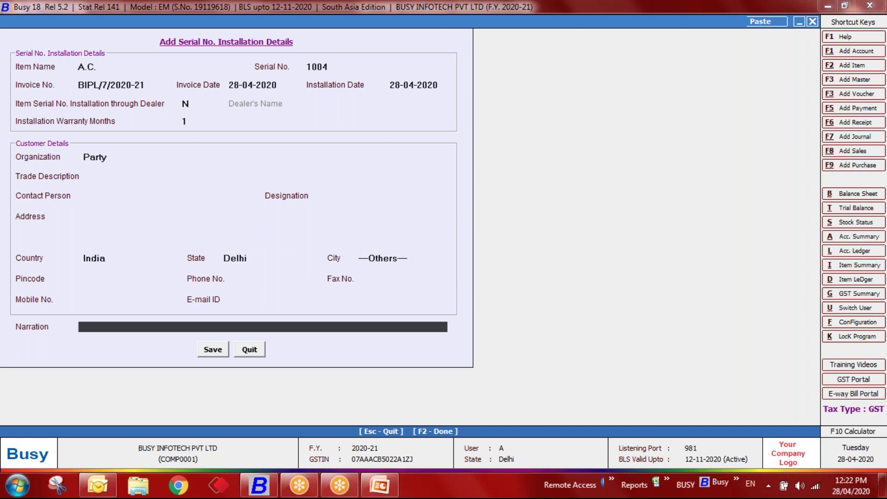
pyautogui.press('Return')
pyautogui.press('Return')
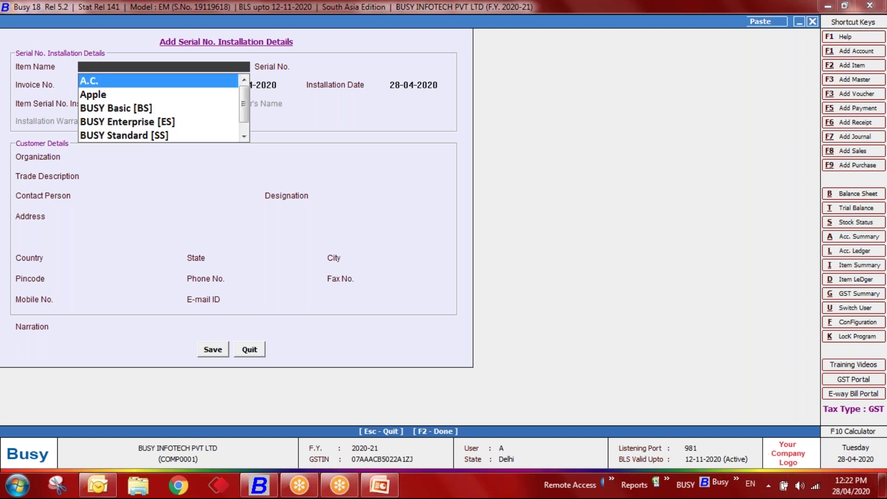
pyautogui.press('Escape')
pyautogui.press('Return')
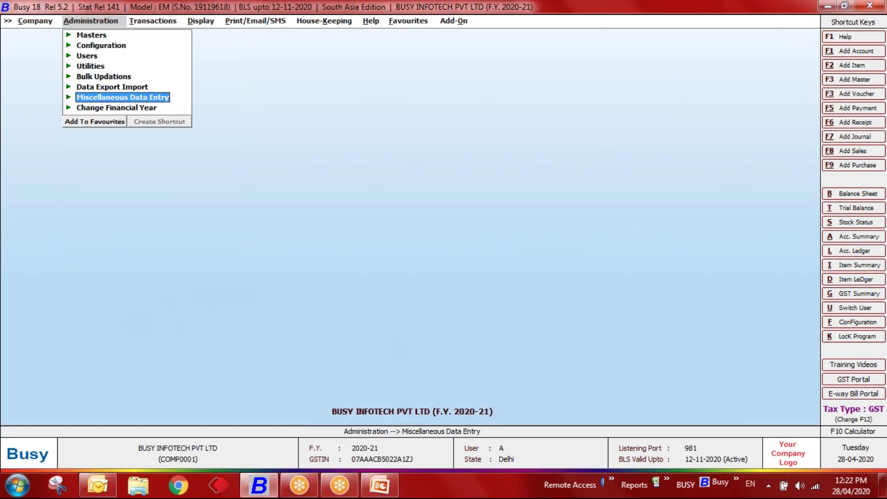
# Step: Generate the Item Serial No. Installation report for all items and dealers from 01-04-2020 to 30-04-2020
pyautogui.press('Right')
pyautogui.press('Right')
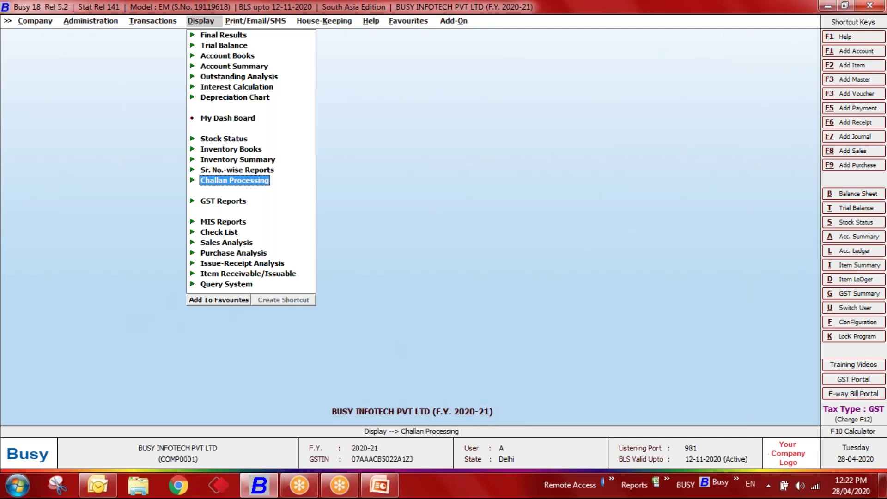
pyautogui.press('Up')
pyautogui.press('Return')
pyautogui.press('Down')
pyautogui.press('Down')
pyautogui.press('Down')
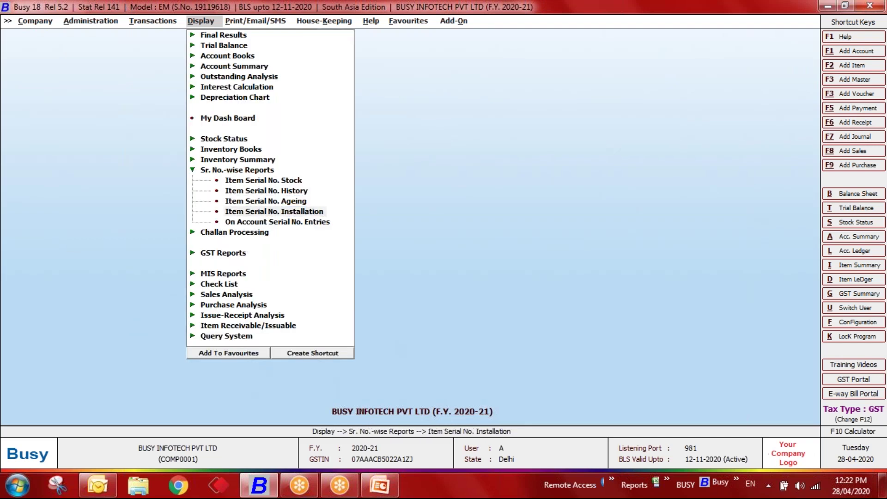
pyautogui.press('Return')
pyautogui.press('Return')
pyautogui.press('Return')
pyautogui.press('Return')
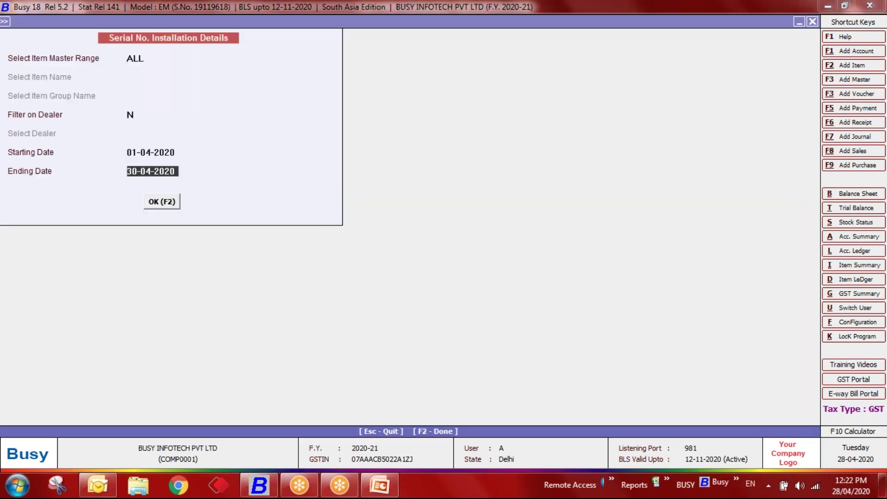
pyautogui.press('Return')
pyautogui.press('Return')
# Step: Go through the installation report entries for A.C. serial numbers 1001 and 1004
pyautogui.press('Down')
pyautogui.press('Down')
pyautogui.press('Down')
pyautogui.press('Up')
pyautogui.press('Down')
pyautogui.press('Down')
pyautogui.press('Up')
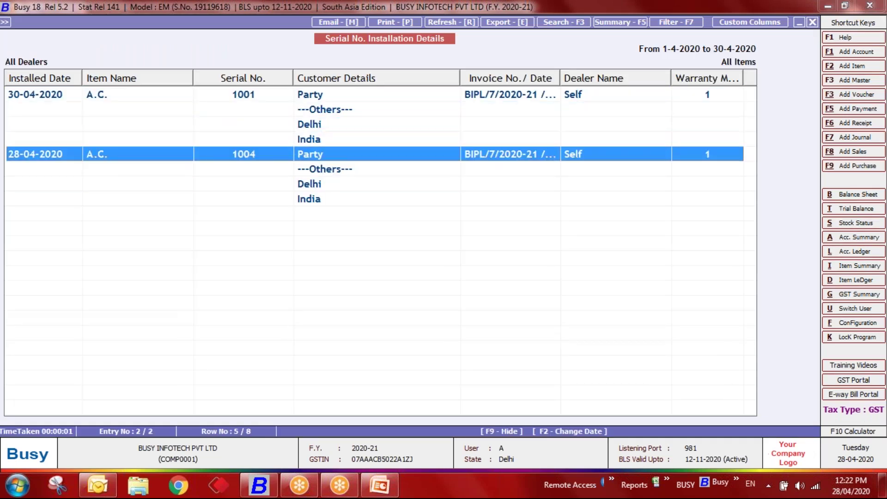
pyautogui.press('Up')
pyautogui.press('Up')
pyautogui.press('Up')
pyautogui.press('Up')
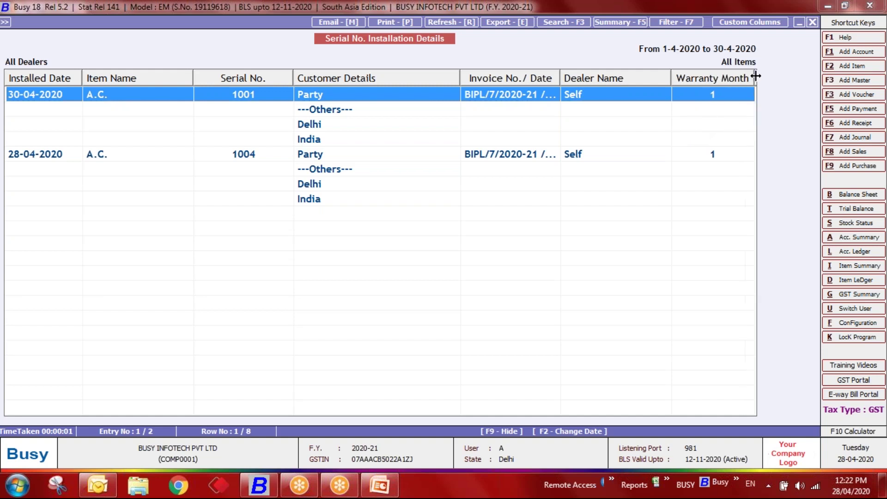
# Step: Narrow the Dealer Name column, select the serial number 1004 entry, and close the installation report
pyautogui.moveTo(746, 75); pyautogui.dragTo(758, 75)
pyautogui.moveTo(671, 73); pyautogui.dragTo(639, 78)
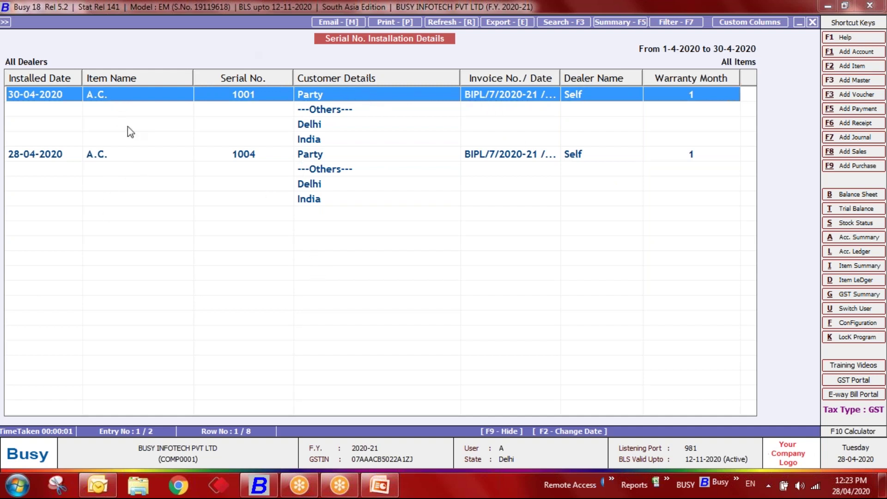
pyautogui.click(38, 159)
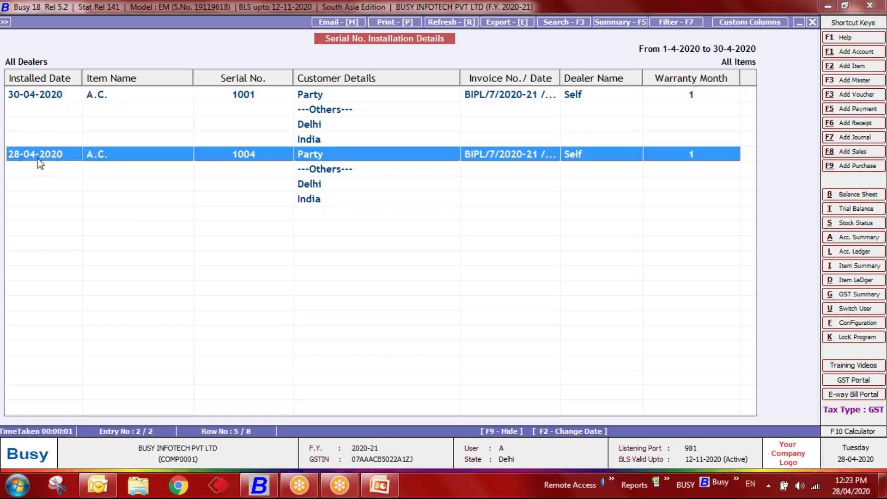
pyautogui.press('Escape')
pyautogui.press('Escape')
pyautogui.press('Escape')
pyautogui.press('Escape')
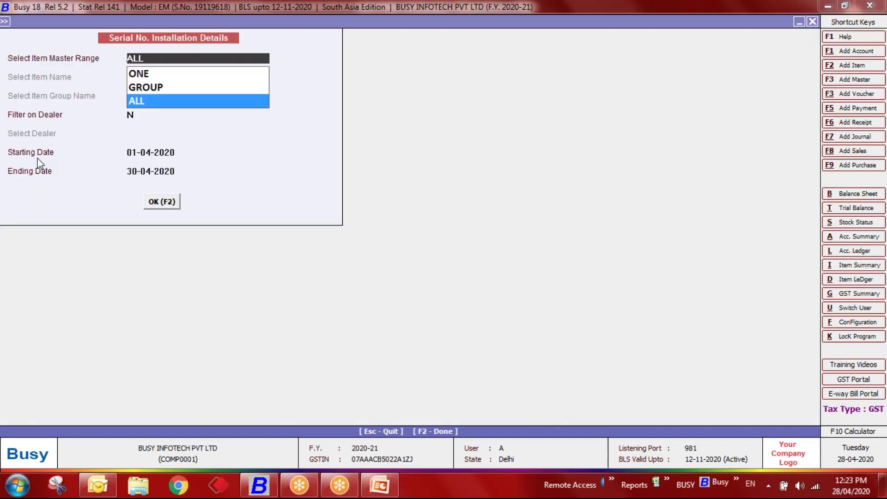
# Step: Open the Inventory section of the Features / Options configuration
pyautogui.press('Left')
pyautogui.press('Left')
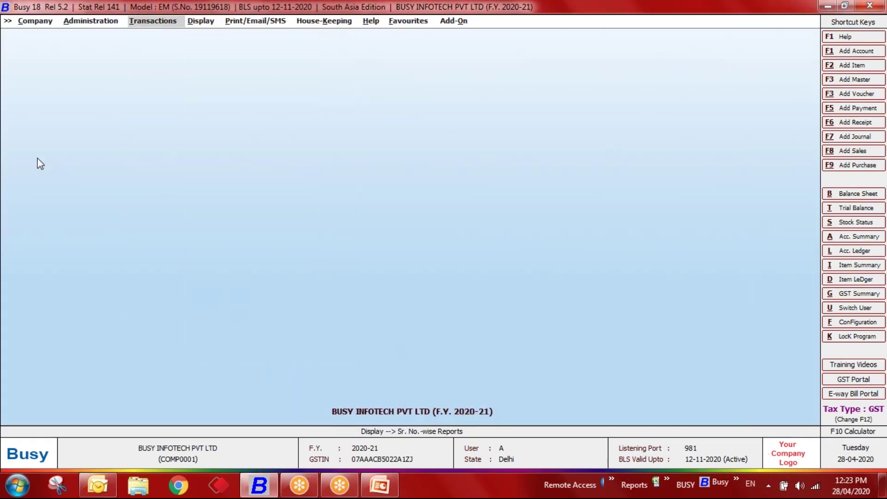
pyautogui.press('Return')
pyautogui.press('Up')
pyautogui.press('Up')
pyautogui.press('Up')
pyautogui.press('Up')
pyautogui.press('Up')
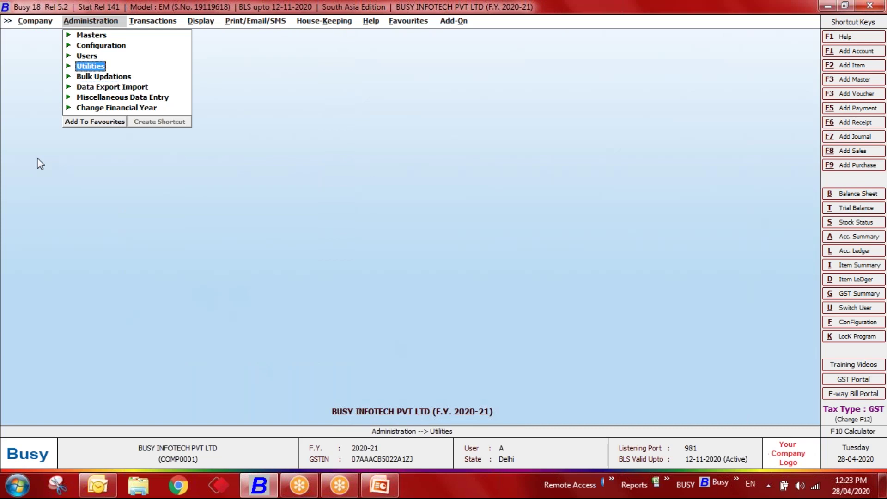
pyautogui.press('Return')
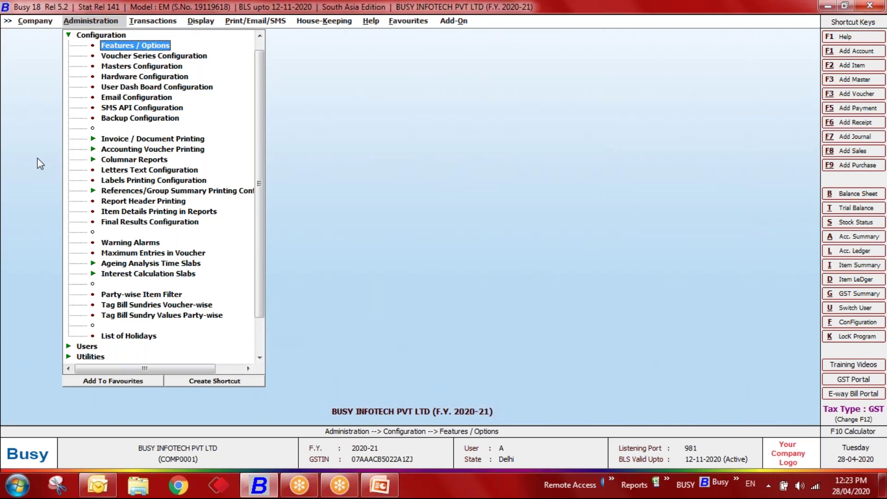
pyautogui.press('Return')
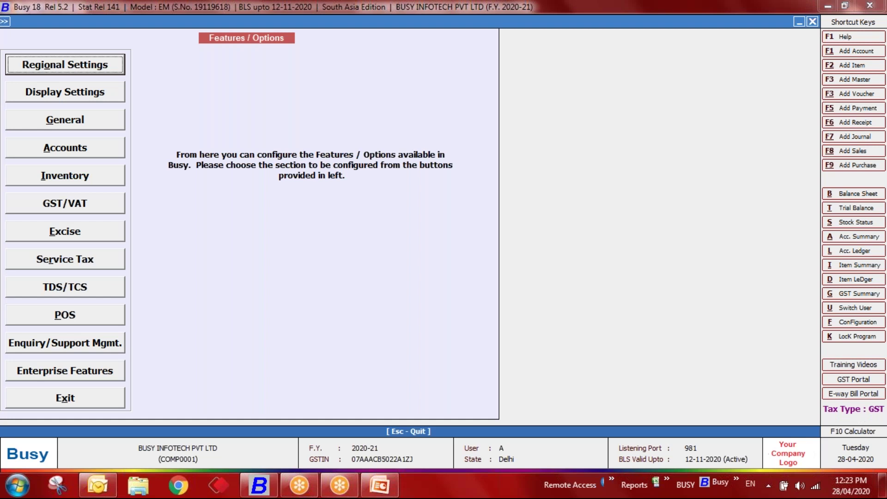
pyautogui.press('Down')
pyautogui.press('Down')
pyautogui.press('Down')
pyautogui.press('Down')
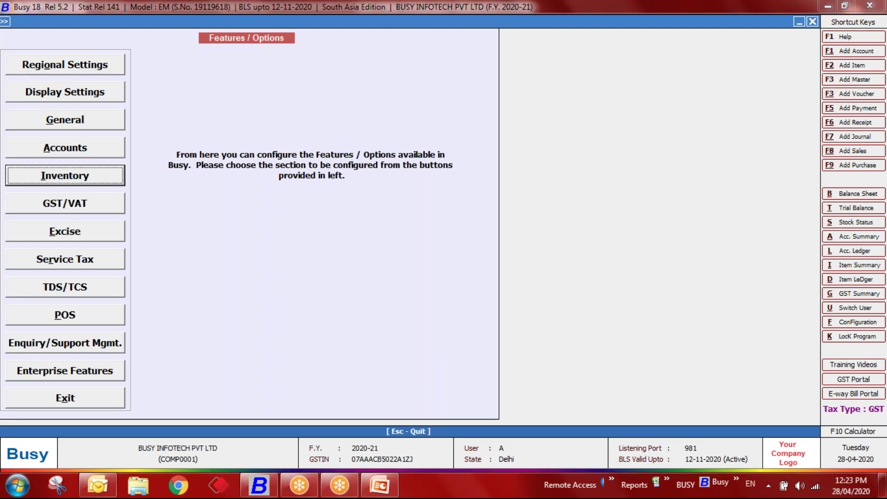
pyautogui.press('Return')
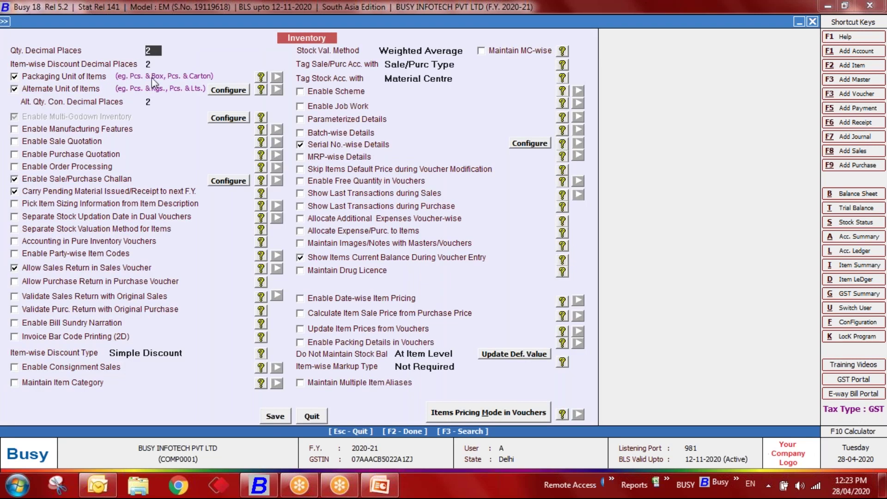
# Step: Review the item serial number detail options, keeping Sr.No. Adjustment W/O Sr. No. Stock at Don't Allow
pyautogui.click(515, 143)
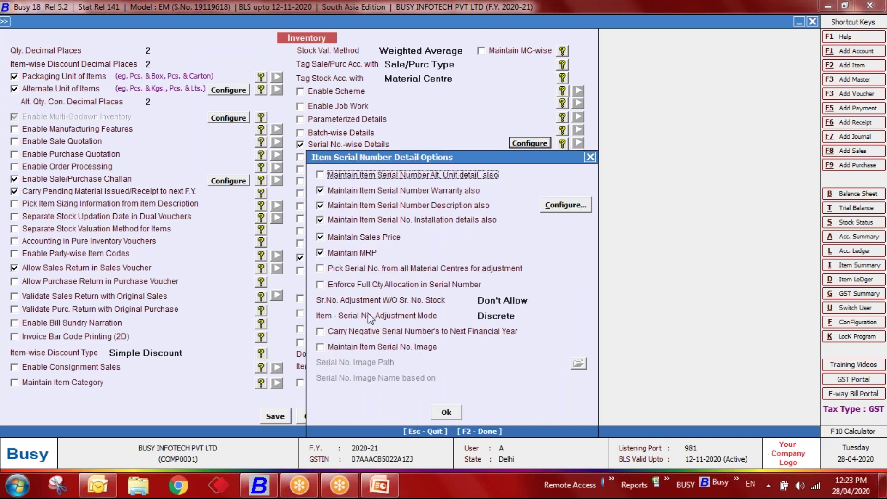
pyautogui.click(503, 299)
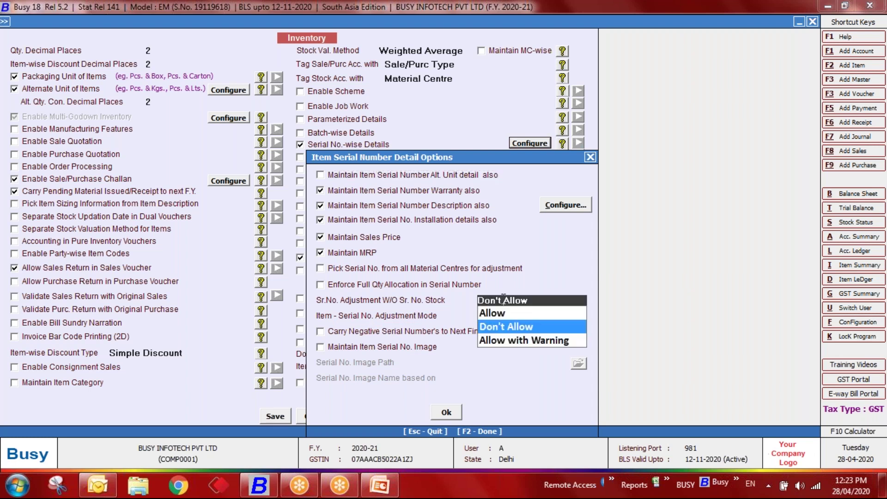
pyautogui.click(522, 328)
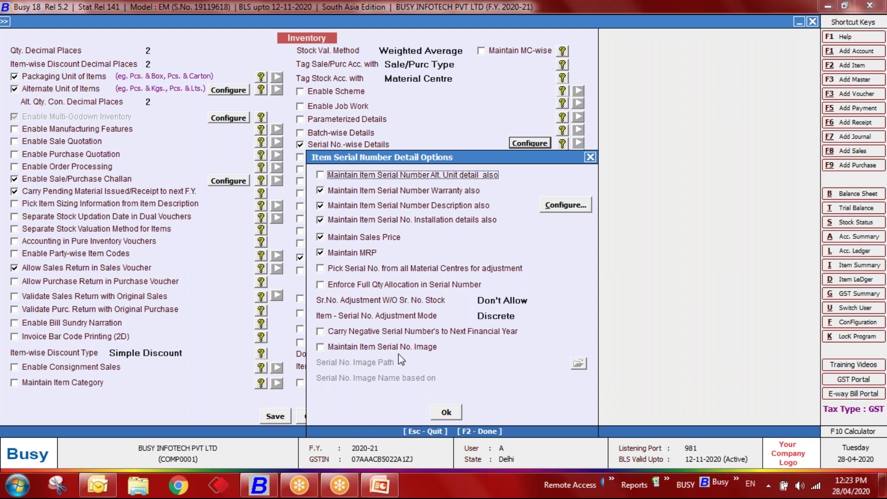
pyautogui.click(453, 419)
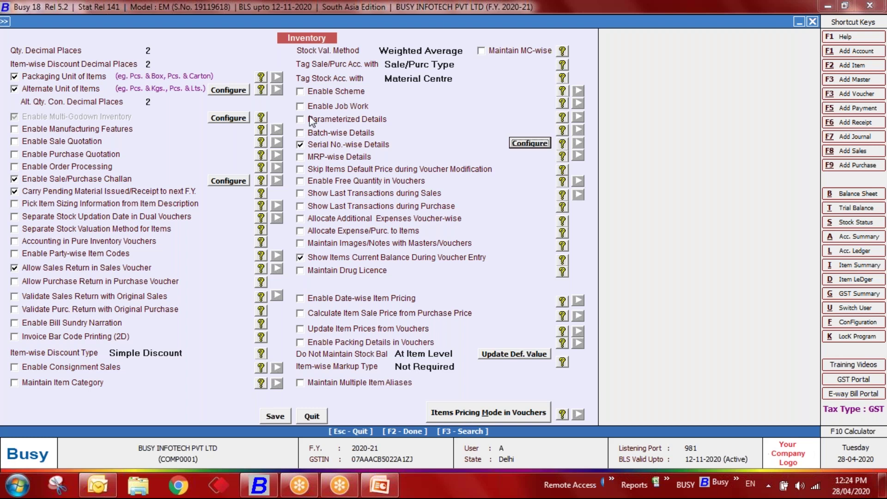
# Step: Replace Serial No.-wise Details with MRP-wise Details, maintaining the sales price along with MRP, and save the inventory configuration
pyautogui.click(315, 148)
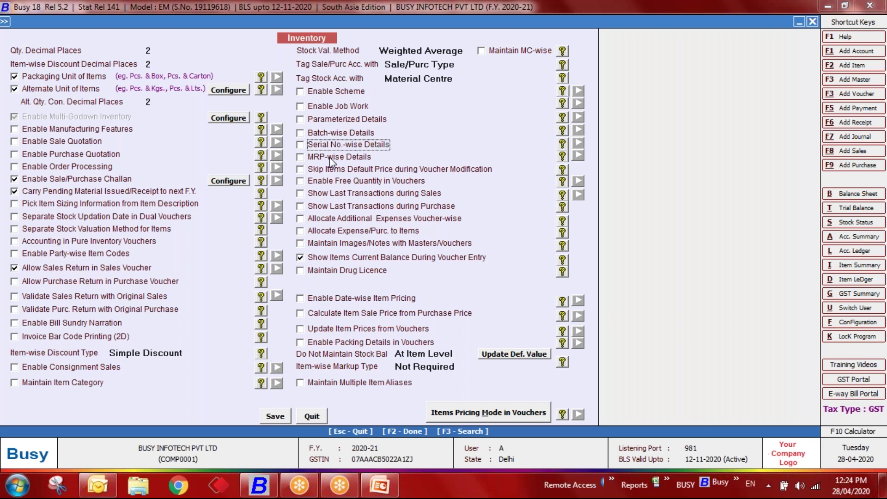
pyautogui.click(329, 157)
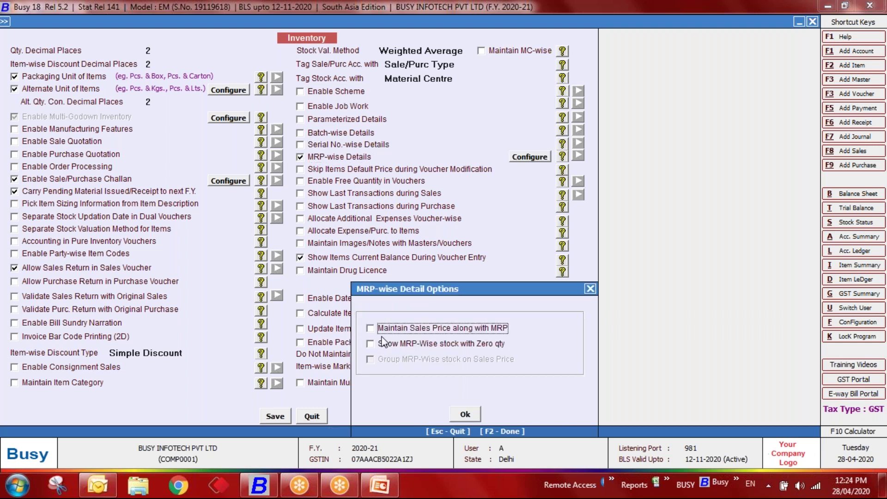
pyautogui.click(417, 328)
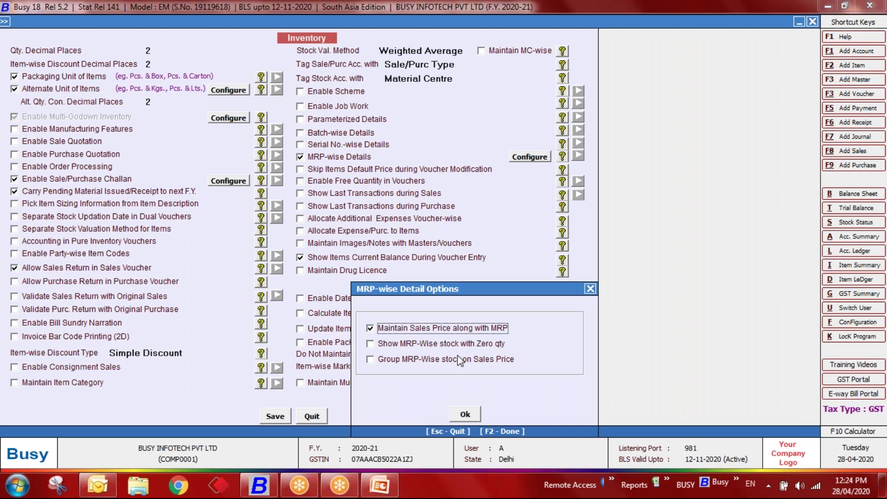
pyautogui.click(460, 415)
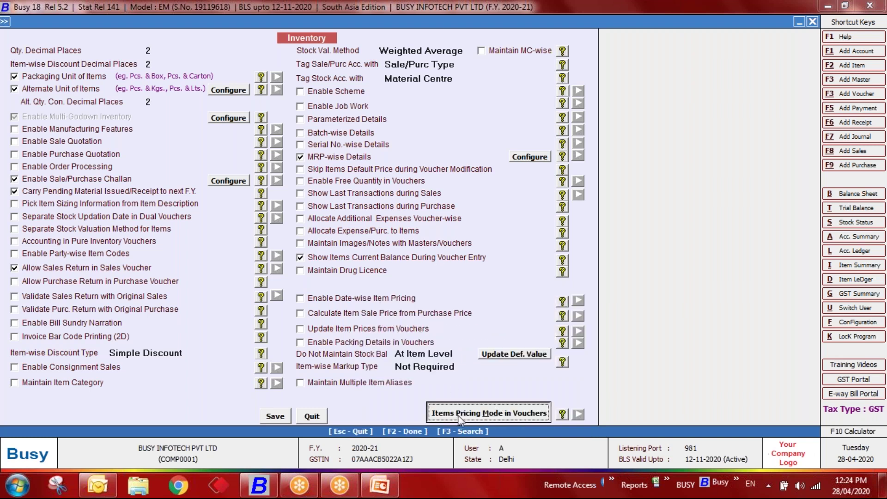
pyautogui.click(277, 415)
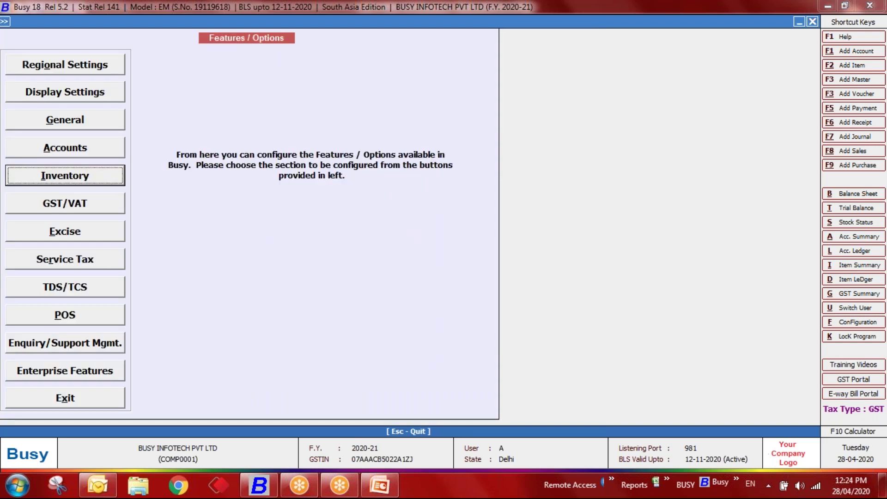
# Step: Leave the features configuration and open a blank form for adding an item master
pyautogui.press('Escape')
pyautogui.press('Escape')
pyautogui.press('Up')
pyautogui.press('Return')
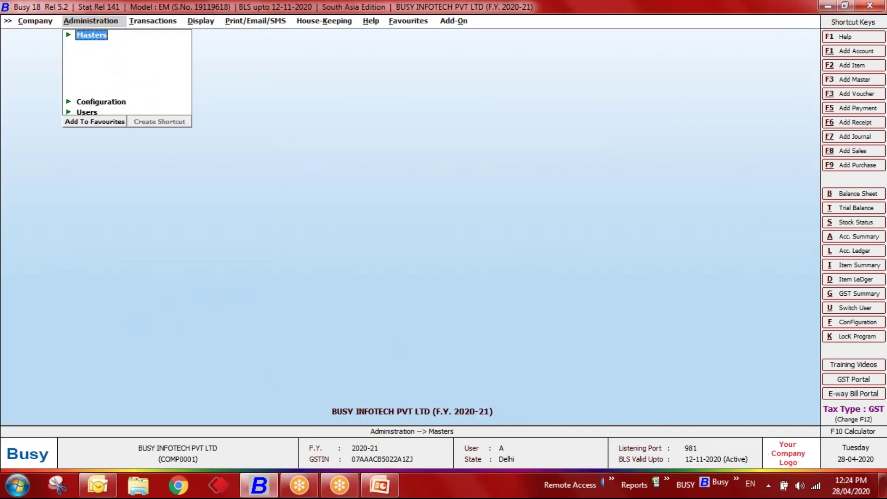
pyautogui.press('Down')
pyautogui.press('Down')
pyautogui.press('Down')
pyautogui.press('Down')
pyautogui.press('Return')
pyautogui.press('Down')
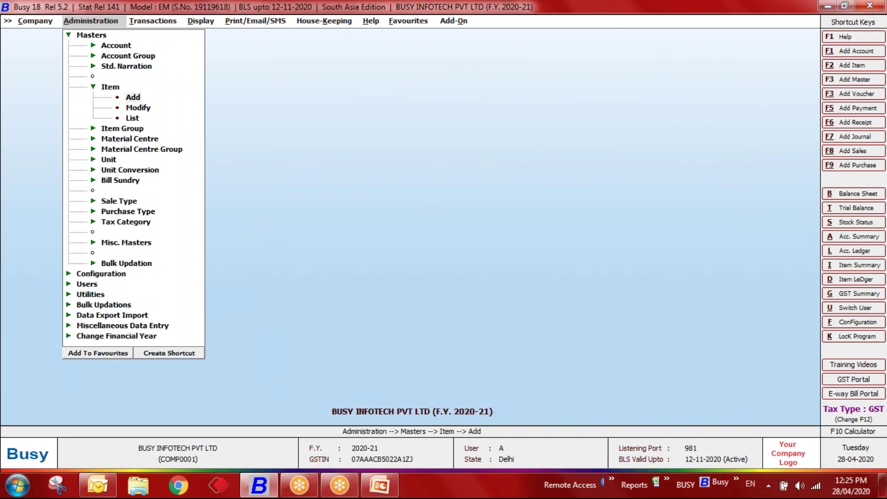
pyautogui.press('Return')
# Step: Name the item Cola and assign it to the General group
pyautogui.write('Cola')
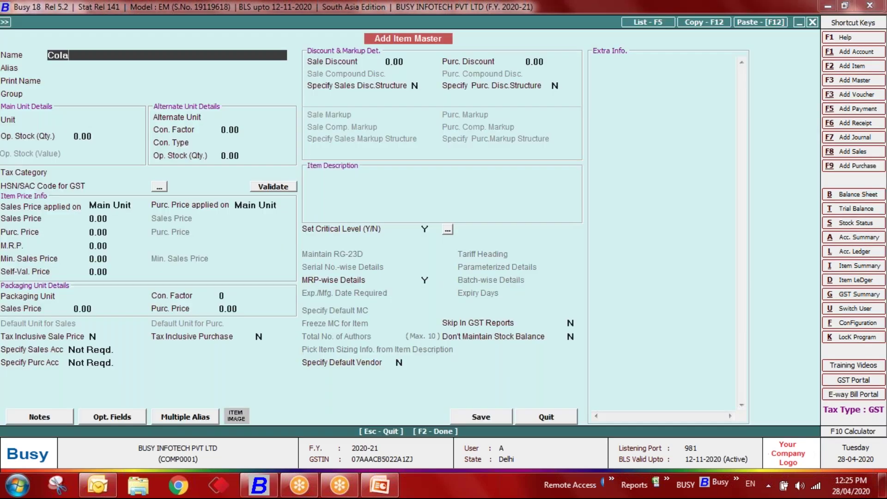
pyautogui.press('Return')
pyautogui.press('Return')
pyautogui.press('Return')
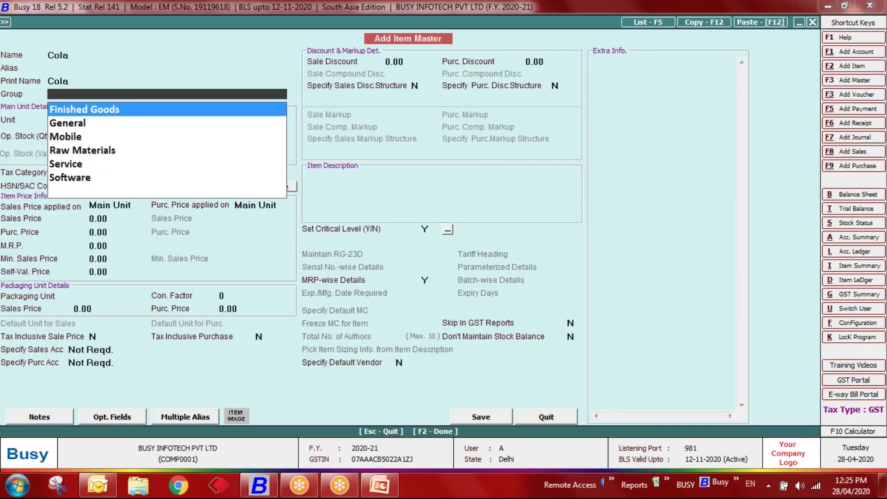
pyautogui.press('Down')
pyautogui.press('Return')
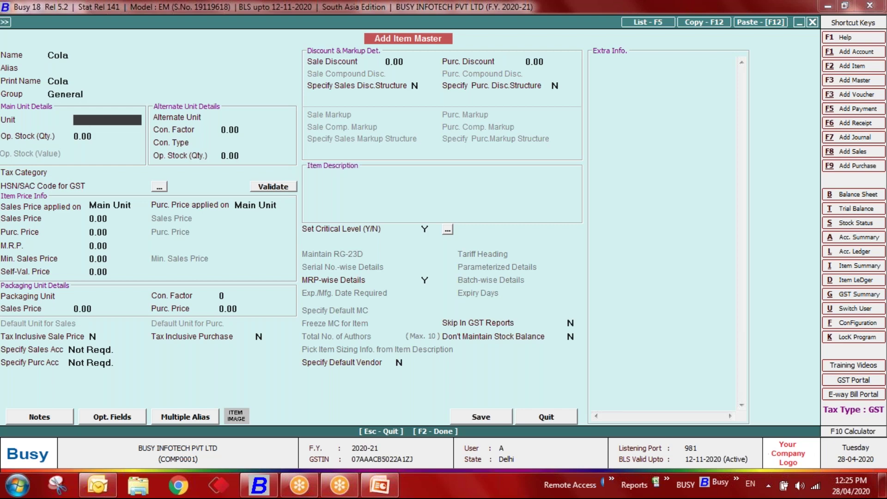
pyautogui.press('F3')
pyautogui.write('botttl')
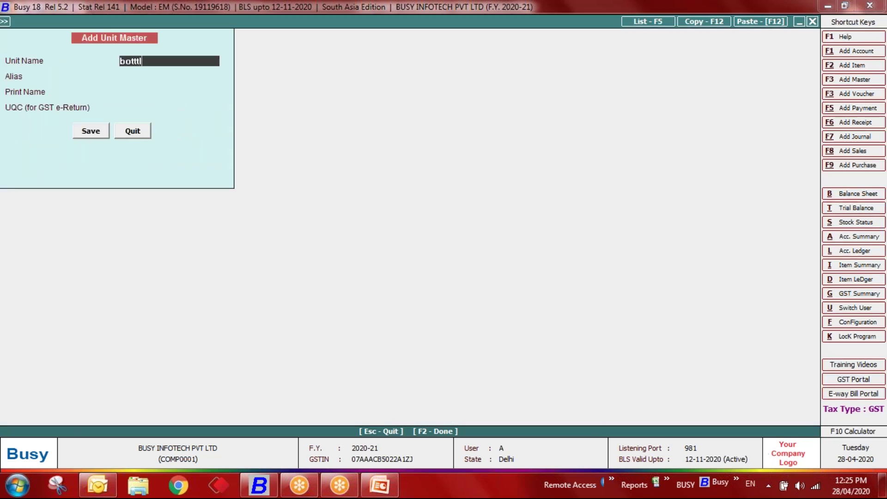
pyautogui.press('Escape')
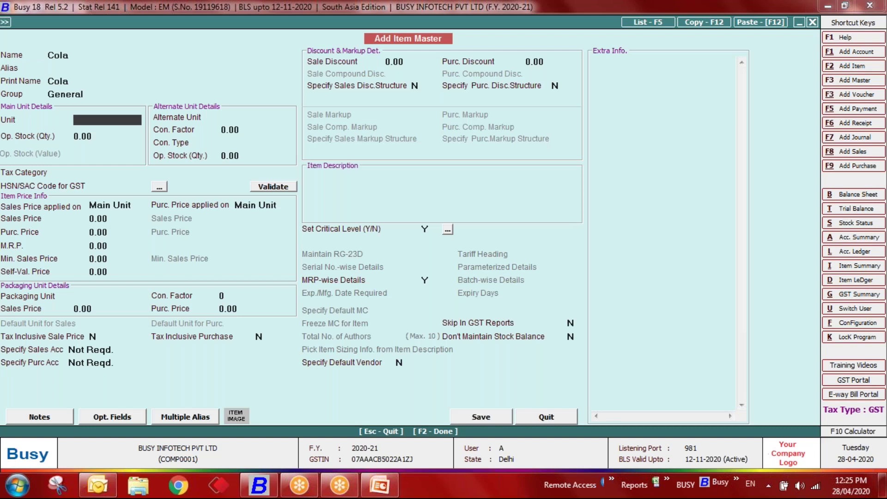
# Step: Create a unit named Bottle with a UQC for GST e-return and use it as Cola's main unit
pyautogui.press('Up')
pyautogui.press('Return')
pyautogui.press('F3')
pyautogui.write('Bottle')
pyautogui.press('Return')
pyautogui.press('Return')
pyautogui.press('Return')
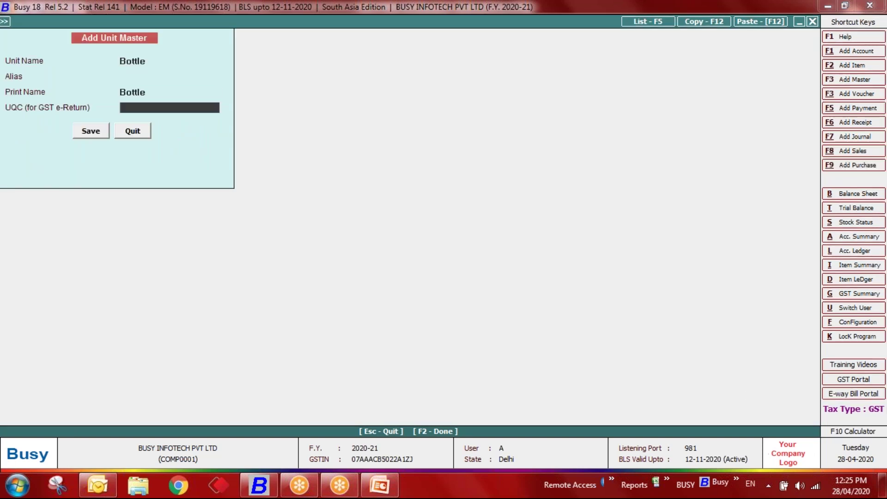
pyautogui.write('bo')
pyautogui.press('Down')
pyautogui.press('Down')
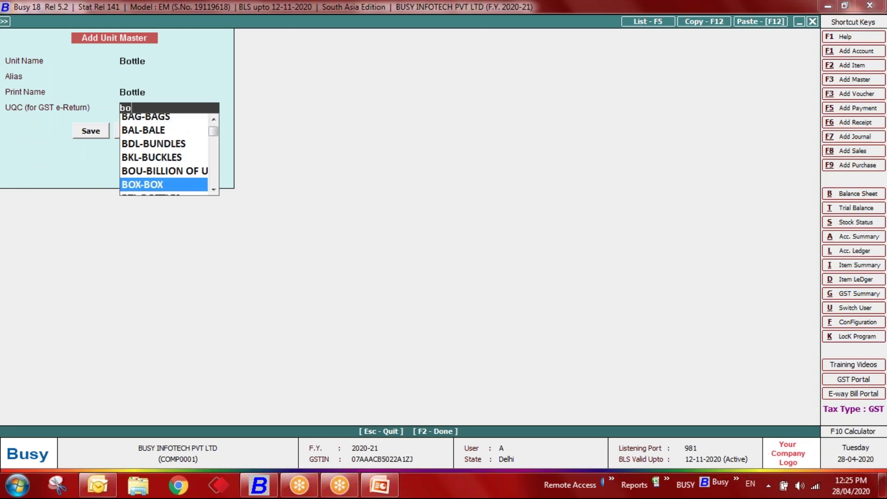
pyautogui.press('Return')
pyautogui.press('Return')
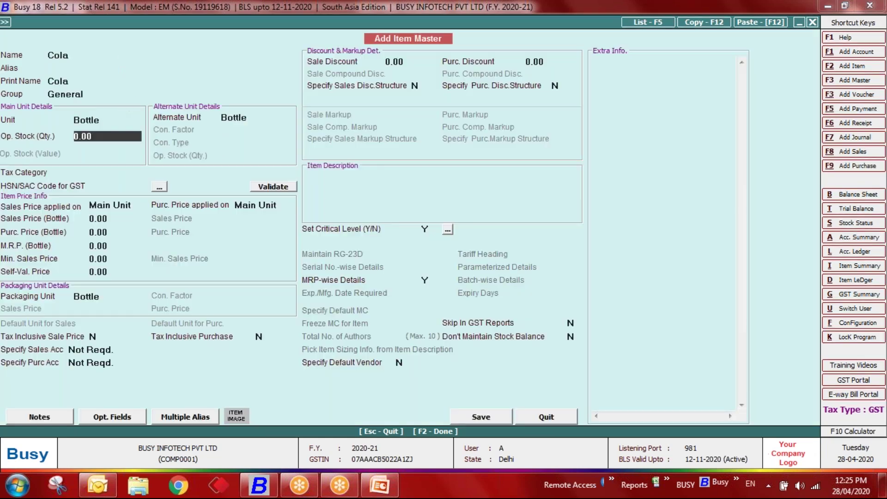
# Step: Set Cola's tax category to GST 12% and its HSN/SAC code to 1111
pyautogui.press('Return')
pyautogui.press('Return')
pyautogui.press('Down')
pyautogui.press('Down')
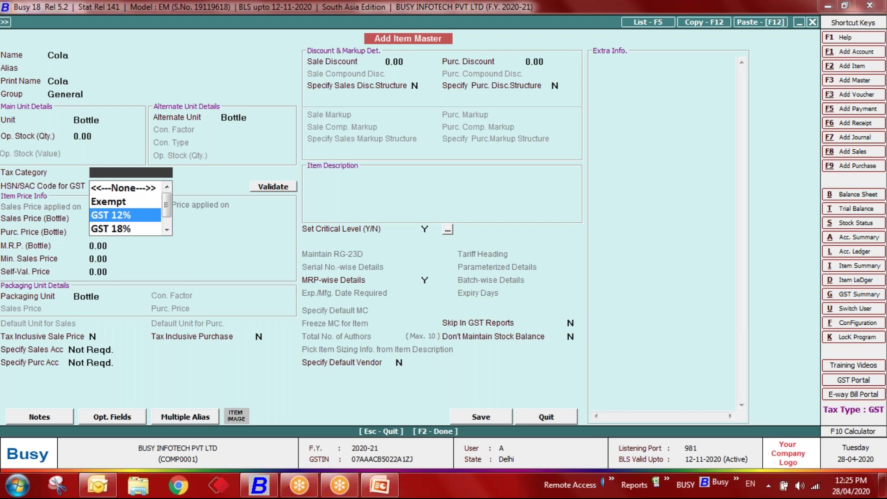
pyautogui.press('Return')
pyautogui.write('1111')
pyautogui.press('Return')
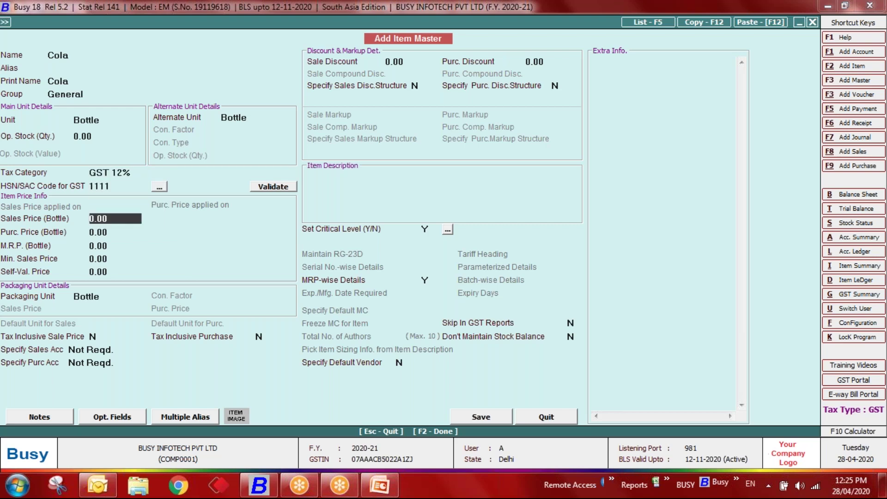
# Step: Save the Cola item master and close the item form
pyautogui.press('F2')
pyautogui.press('Escape')
pyautogui.click(481, 417)
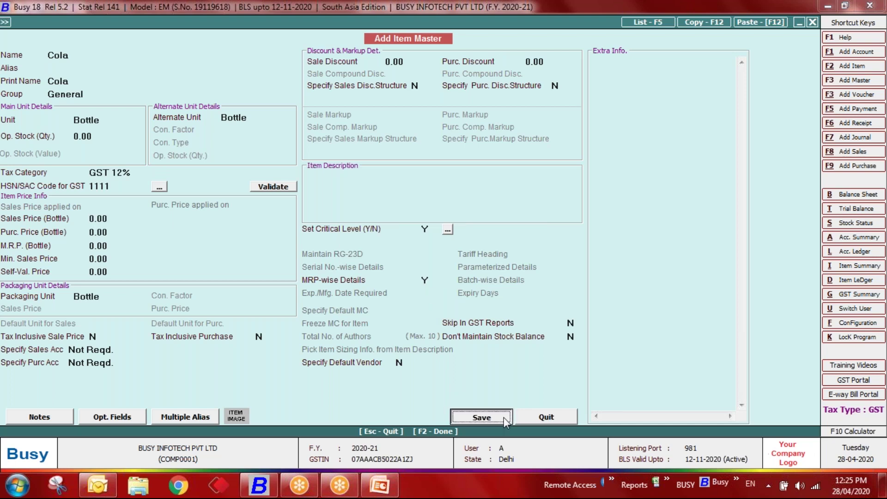
pyautogui.press('Escape')
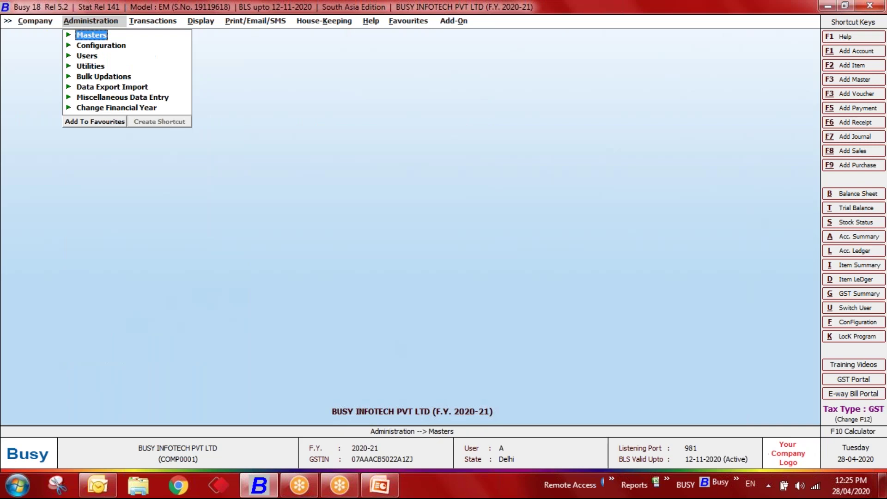
# Step: Enable Serial No.-wise Details in the inventory features with its existing options, and save the configuration
pyautogui.press('Down')
pyautogui.press('Return')
pyautogui.press('Return')
pyautogui.press('Down')
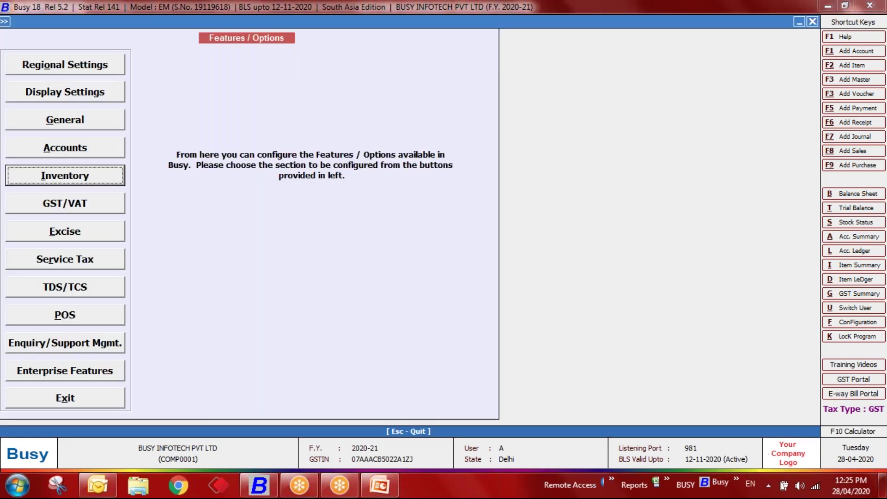
pyautogui.press('Return')
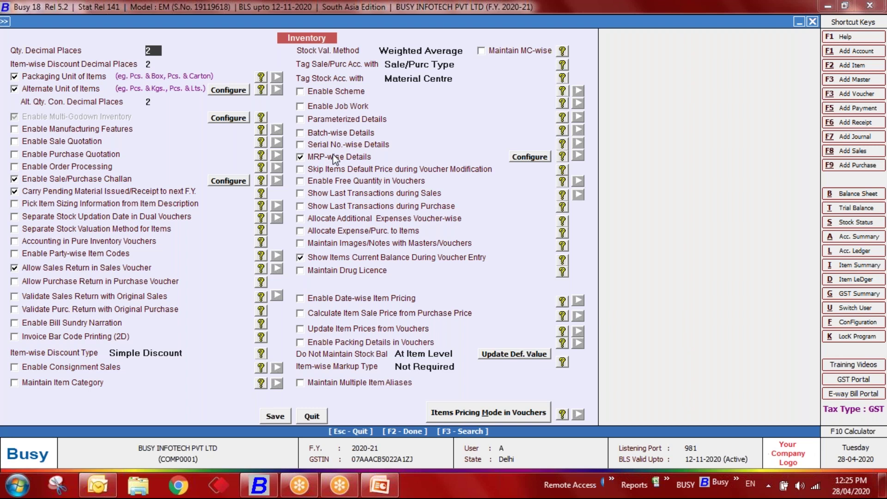
pyautogui.click(310, 144)
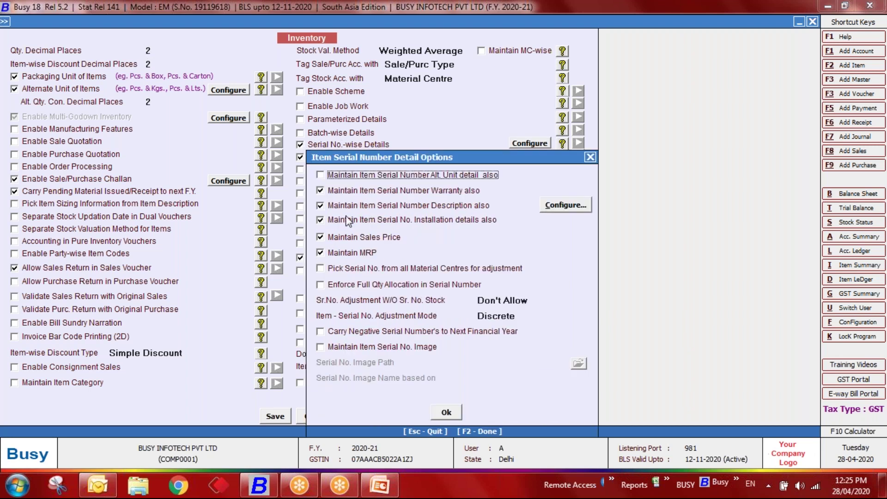
pyautogui.click(446, 411)
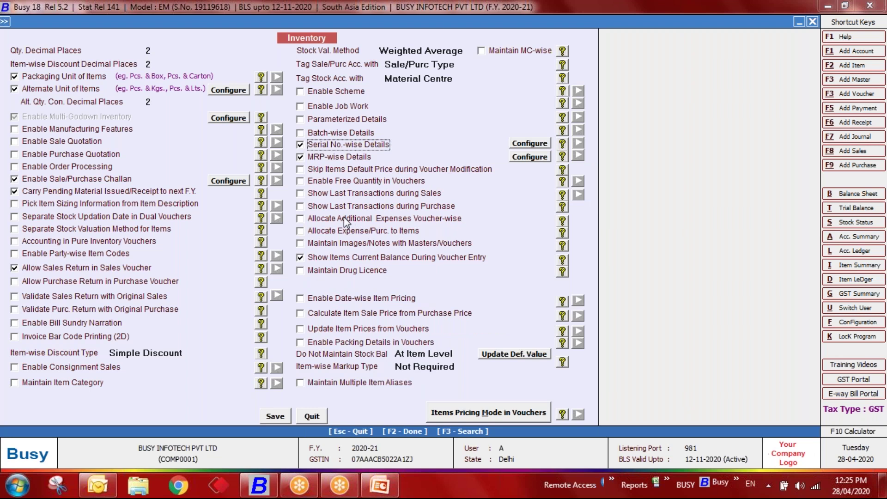
pyautogui.click(275, 415)
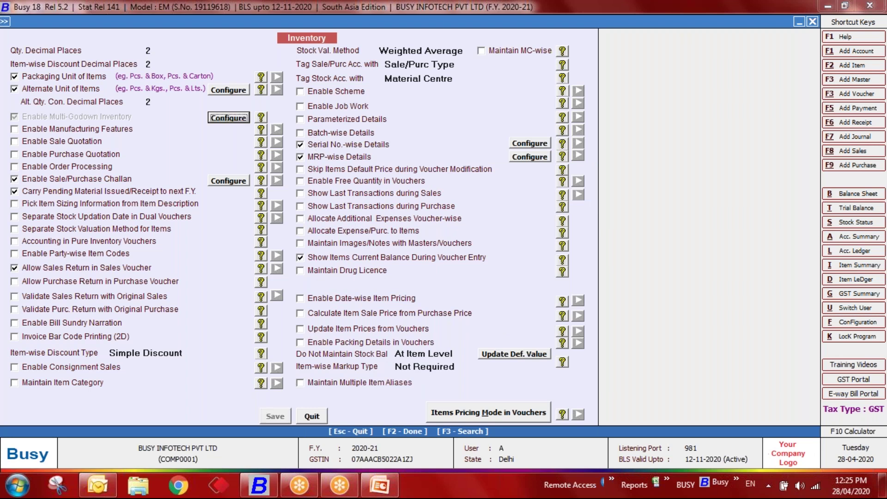
pyautogui.press('Escape')
# Step: Open the Cola item master for modification
pyautogui.press('Up')
pyautogui.press('Return')
pyautogui.press('Down')
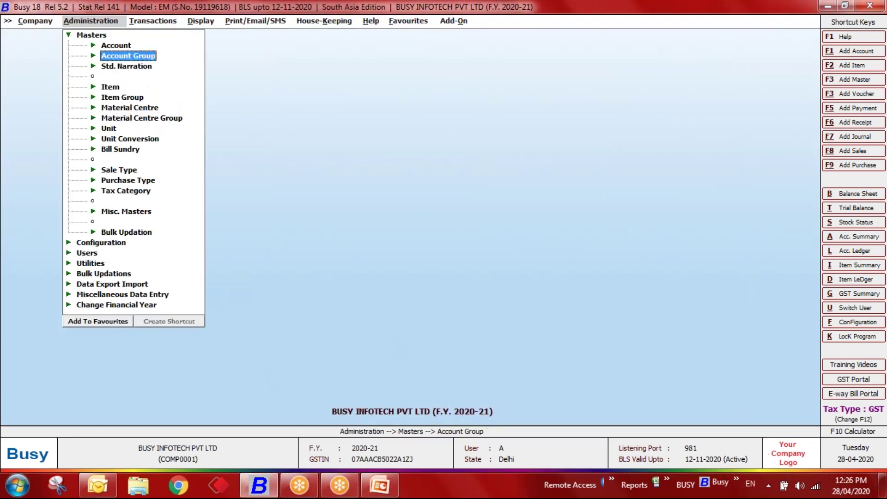
pyautogui.press('Down')
pyautogui.press('Down')
pyautogui.press('Return')
pyautogui.press('Down')
pyautogui.press('Return')
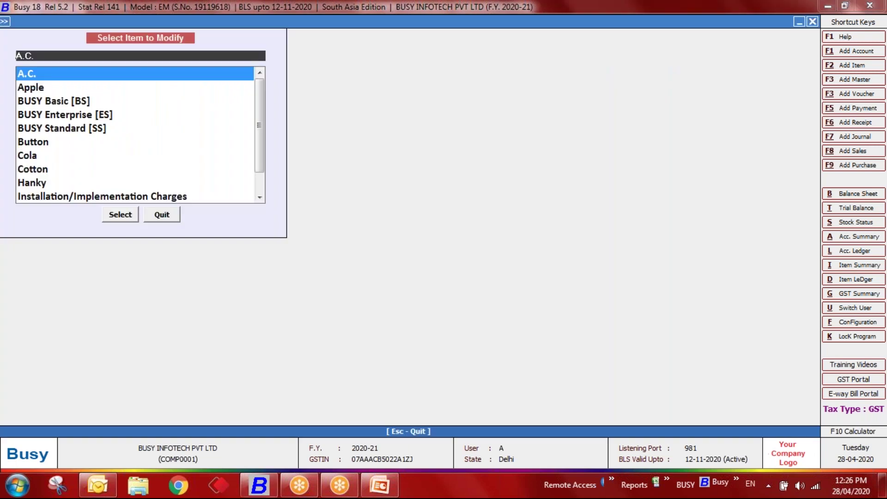
pyautogui.write('Cola')
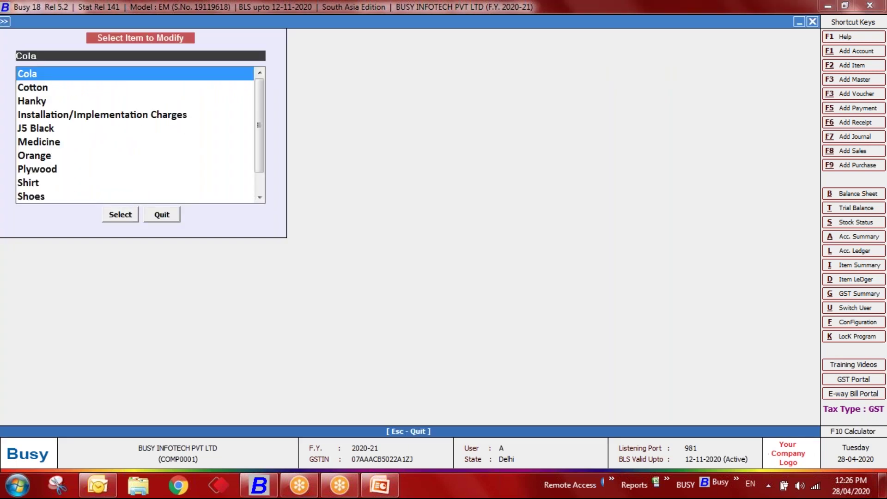
pyautogui.press('Return')
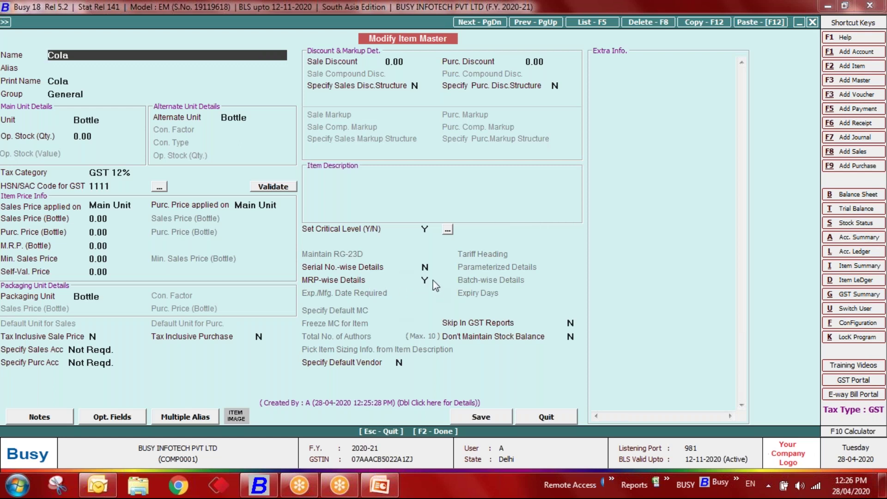
# Step: Try to enable Serial No.-wise Details for Cola together with MRP-wise Details
pyautogui.click(425, 267)
pyautogui.write('y')
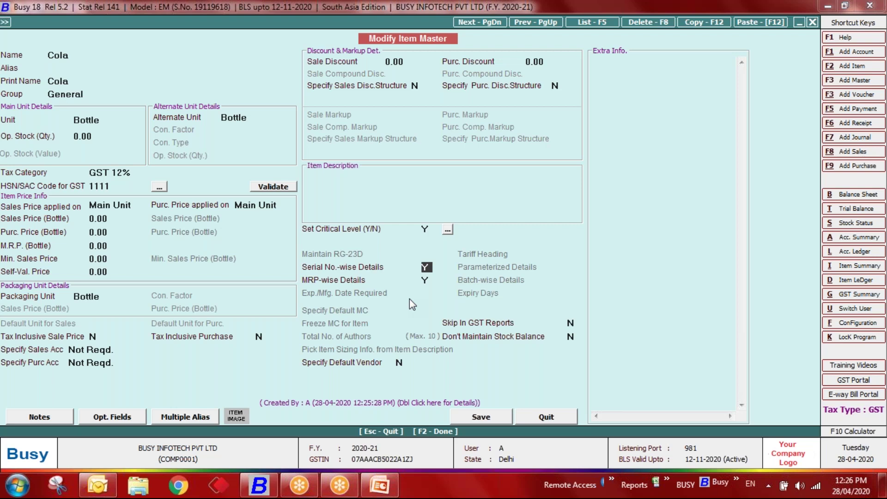
pyautogui.press('Return')
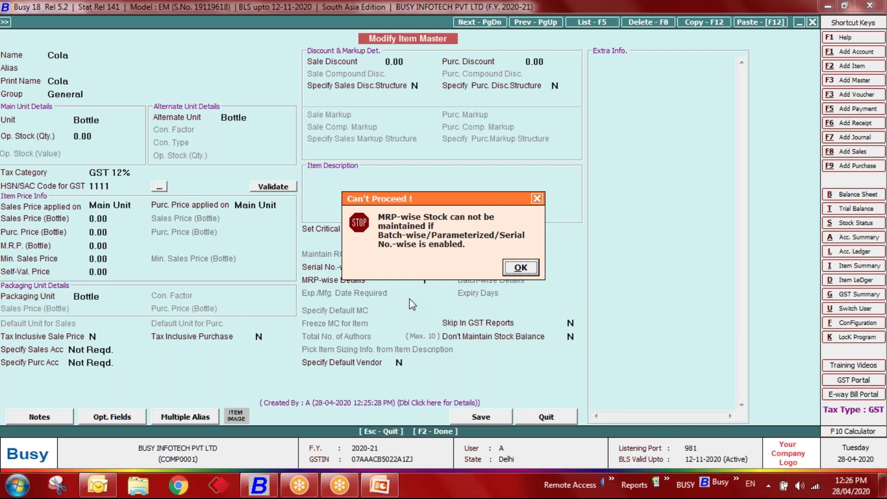
pyautogui.click(519, 272)
# Step: Set Cola's Serial No.-wise Details back to N and save the item master
pyautogui.write('N')
pyautogui.press('F2')
pyautogui.press('Return')
pyautogui.press('Escape')
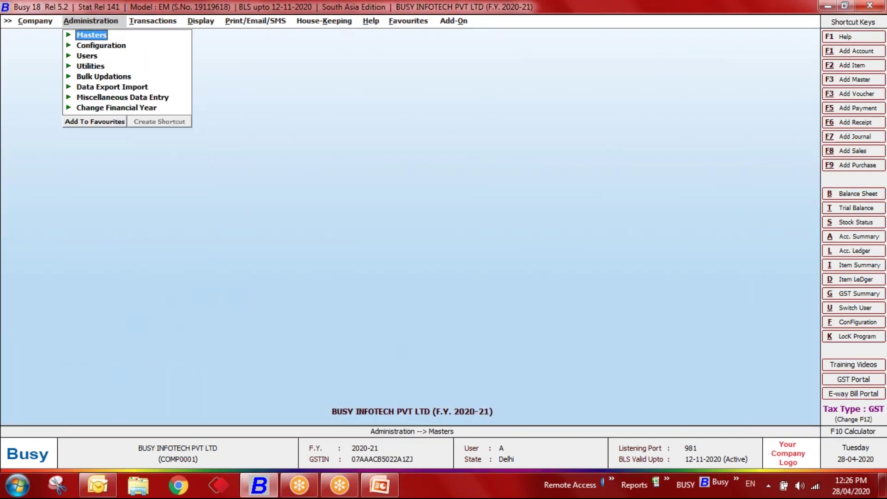
# Step: Start a new purchase voucher dated 28-04-2020 with voucher number 1111
pyautogui.press('Right')
pyautogui.press('Down')
pyautogui.press('Return')
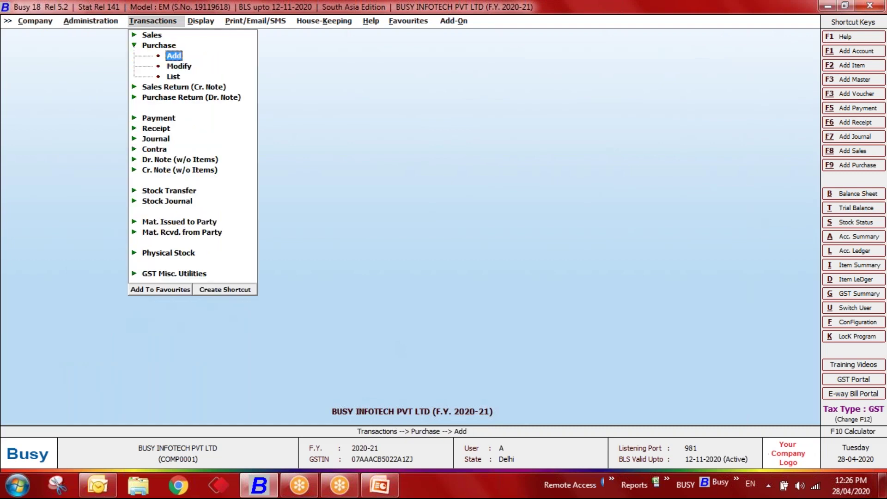
pyautogui.press('Return')
pyautogui.press('Return')
pyautogui.write('28-04')
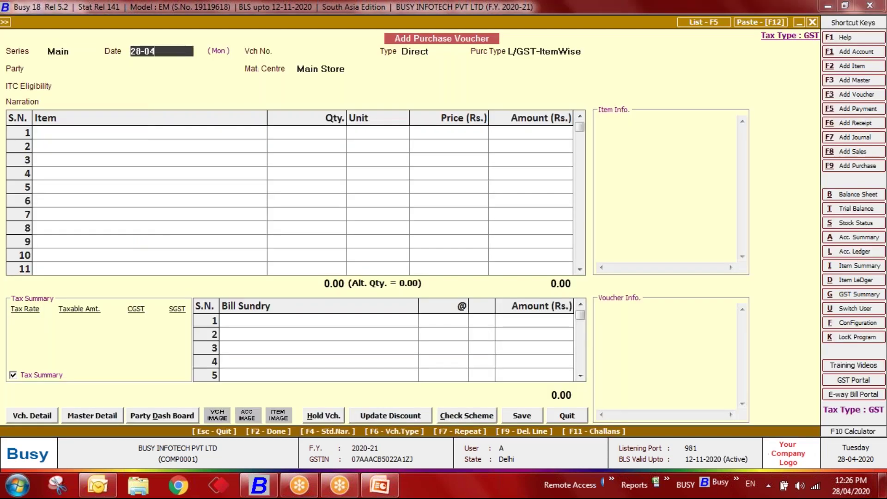
pyautogui.press('Return')
pyautogui.write('1111')
pyautogui.press('Return')
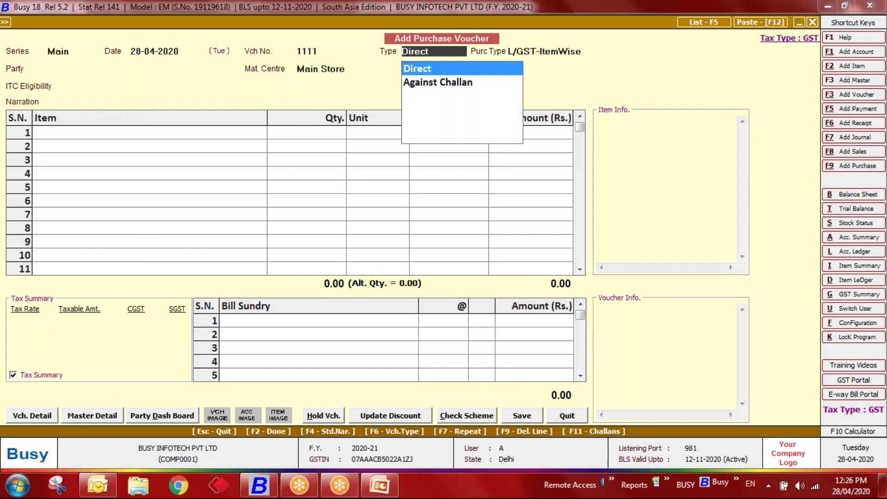
# Step: Make the voucher a Direct purchase from M S Foods into Main Store, with ITC eligibility Input Goods/Services
pyautogui.press('Return')
pyautogui.press('Down')
pyautogui.press('Down')
pyautogui.press('Down')
pyautogui.press('Down')
pyautogui.press('Return')
pyautogui.press('Return')
pyautogui.press('Return')
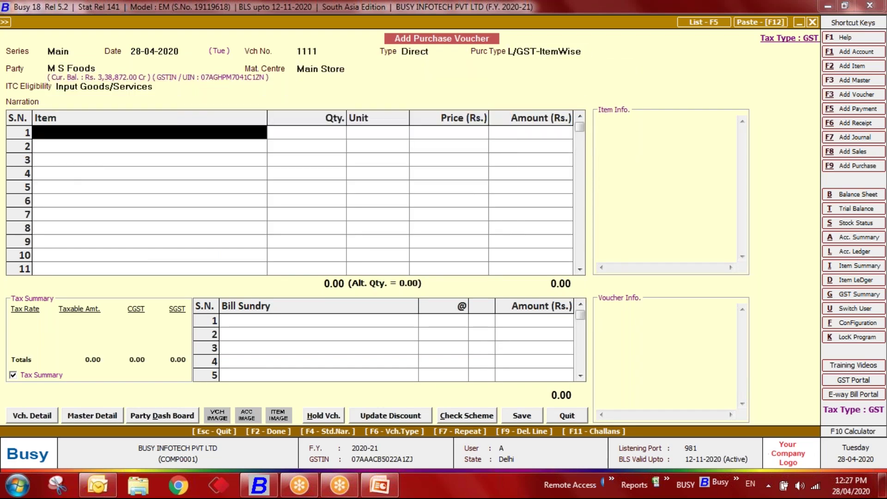
# Step: Add Cola as the first item with an M.R.P. of 45 and a sale price of 42
pyautogui.write('cola')
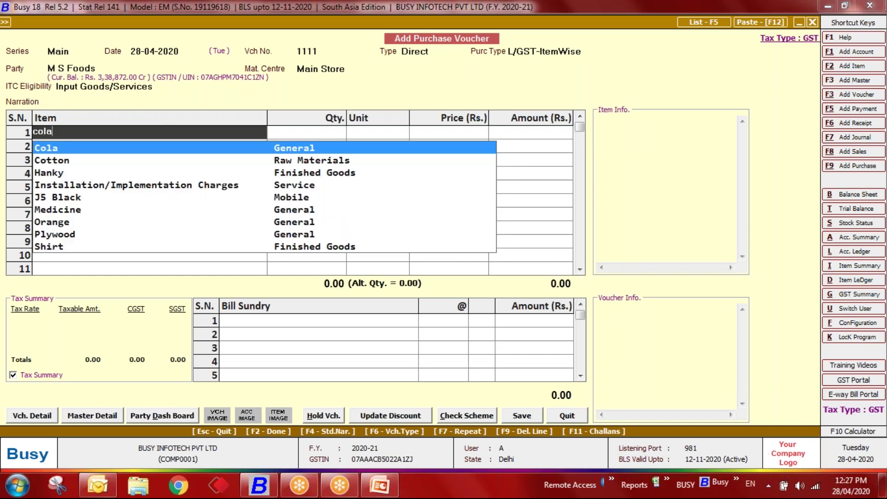
pyautogui.press('Return')
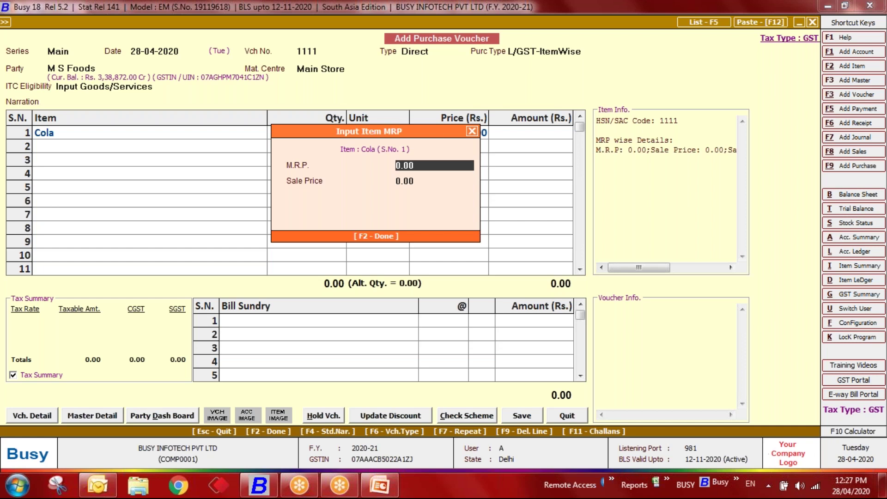
pyautogui.press('BackSpace')
pyautogui.write('45')
pyautogui.press('Return')
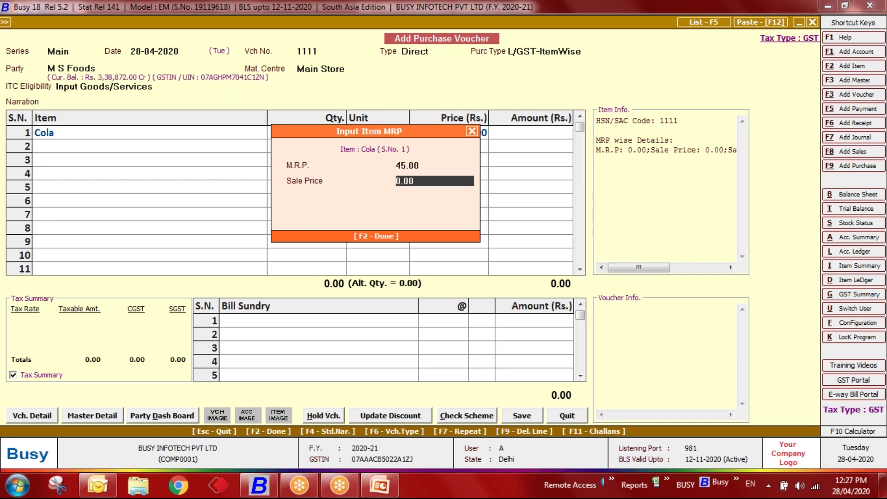
pyautogui.press('BackSpace')
pyautogui.write('42')
pyautogui.press('Return')
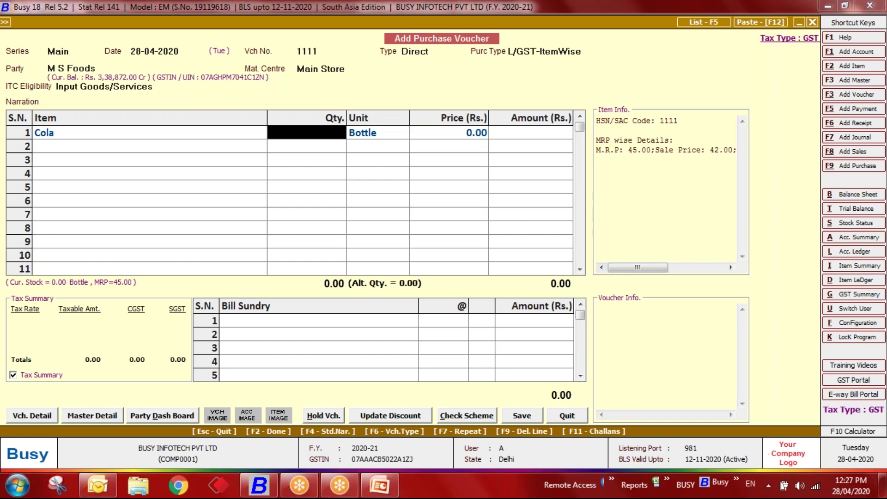
# Step: Set the first Cola line to 10 bottles at a price of 35
pyautogui.write('10')
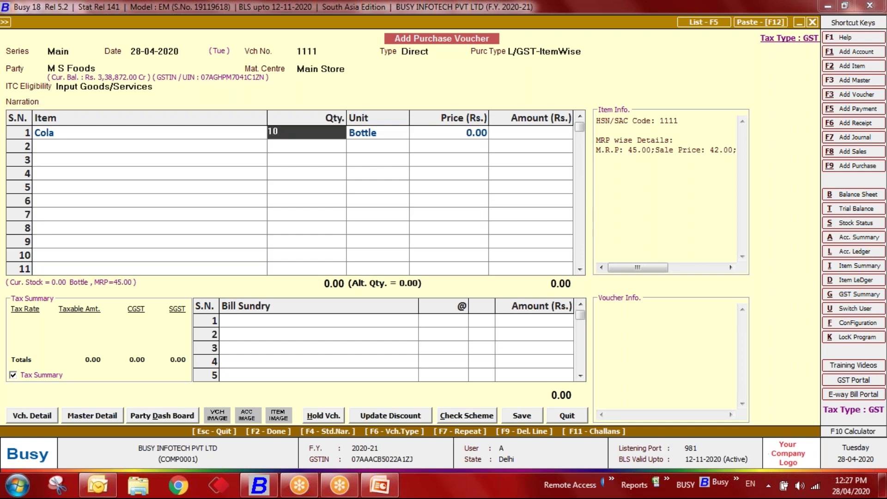
pyautogui.press('Return')
pyautogui.press('Return')
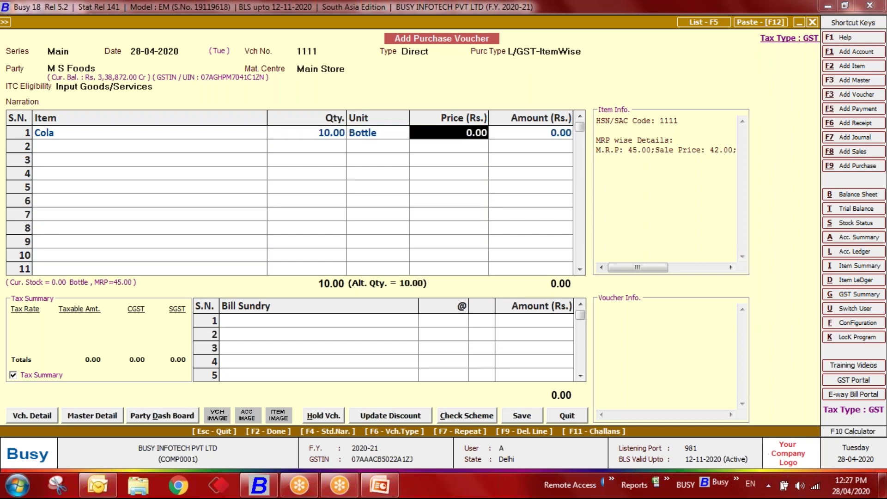
pyautogui.write('35')
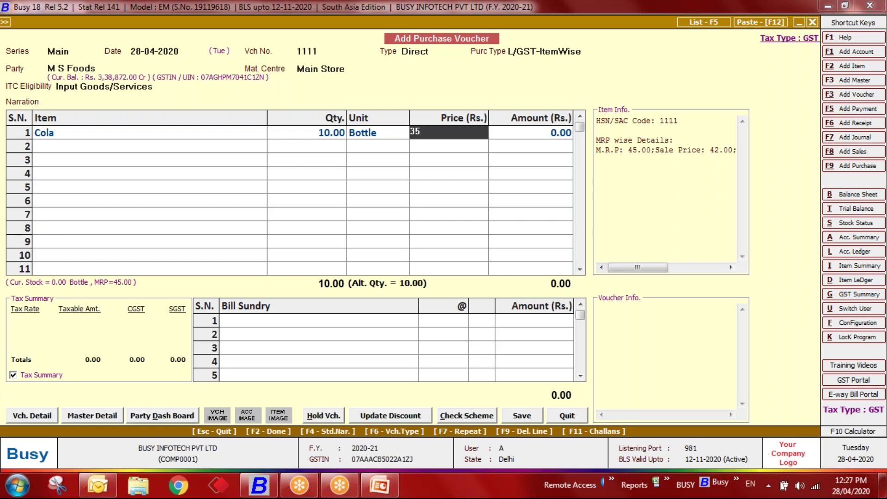
pyautogui.press('Return')
pyautogui.press('Return')
pyautogui.press('Return')
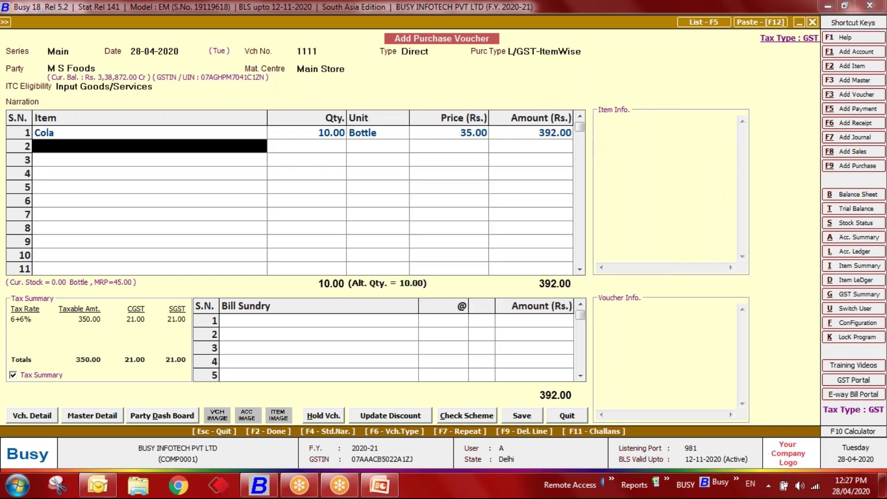
# Step: Add Cola as the second item with an M.R.P. of 55 and a sale price of 45
pyautogui.press('Return')
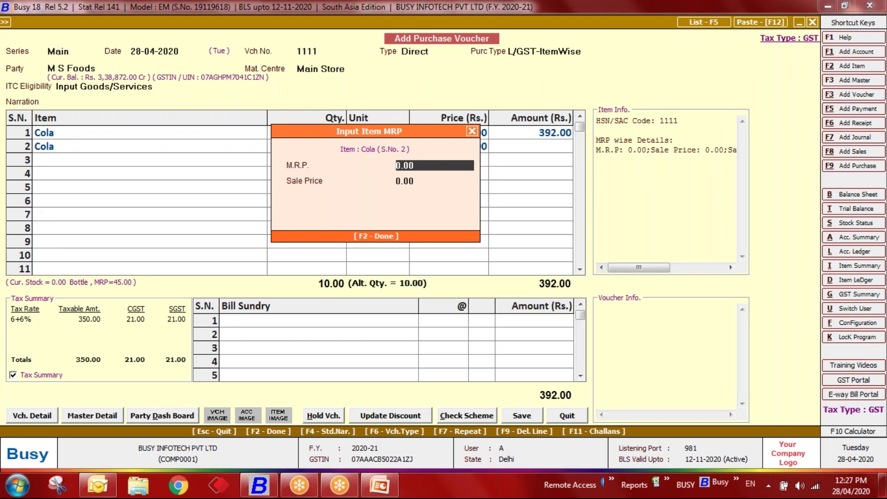
pyautogui.write('55')
pyautogui.press('Return')
pyautogui.write('45')
pyautogui.press('Return')
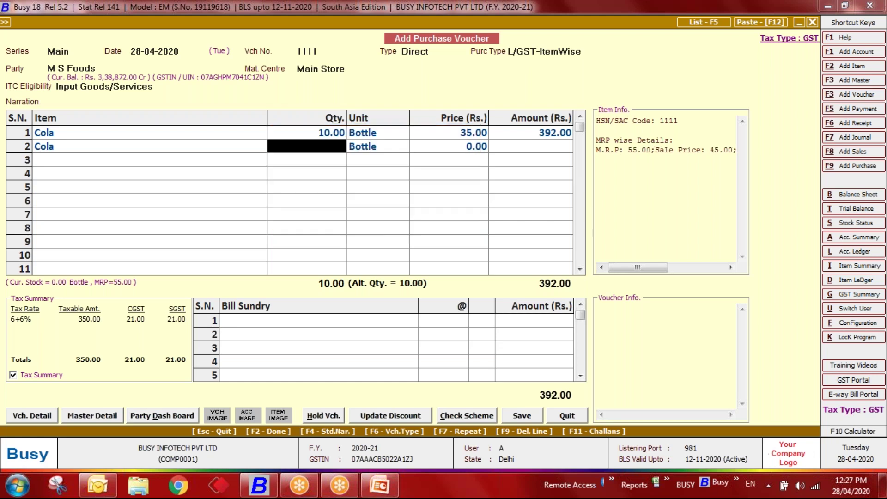
# Step: Set the second Cola line to 10 bottles at a price of 50
pyautogui.write('10')
pyautogui.press('Return')
pyautogui.press('Return')
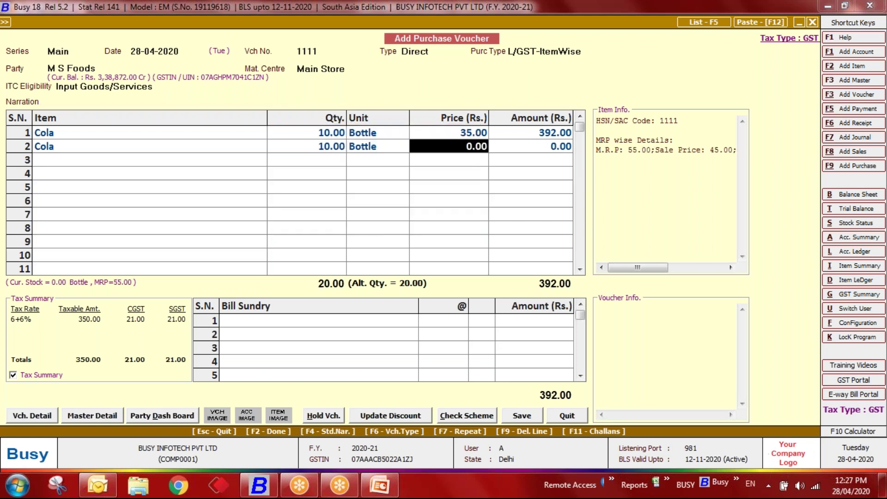
pyautogui.write('50')
pyautogui.press('Return')
pyautogui.press('Return')
# Step: Save the purchase voucher and close the voucher entry form
pyautogui.press('Return')
pyautogui.press('Return')
pyautogui.press('Return')
pyautogui.press('Return')
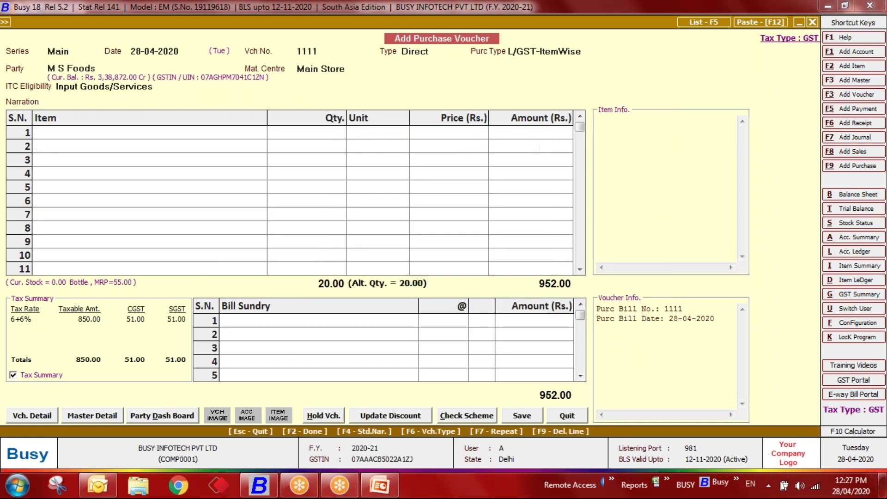
pyautogui.press('Escape')
pyautogui.press('Escape')
# Step: Open the detailed MRP Closing Stock report
pyautogui.press('Right')
pyautogui.press('Down')
pyautogui.press('Down')
pyautogui.press('Down')
pyautogui.press('Down')
pyautogui.press('Down')
pyautogui.press('Down')
pyautogui.press('Down')
pyautogui.press('Down')
pyautogui.press('Down')
pyautogui.press('Down')
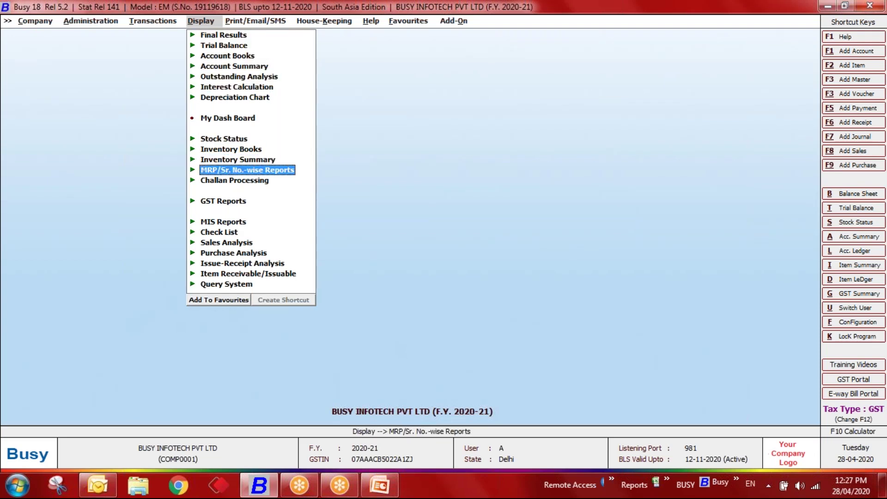
pyautogui.press('Return')
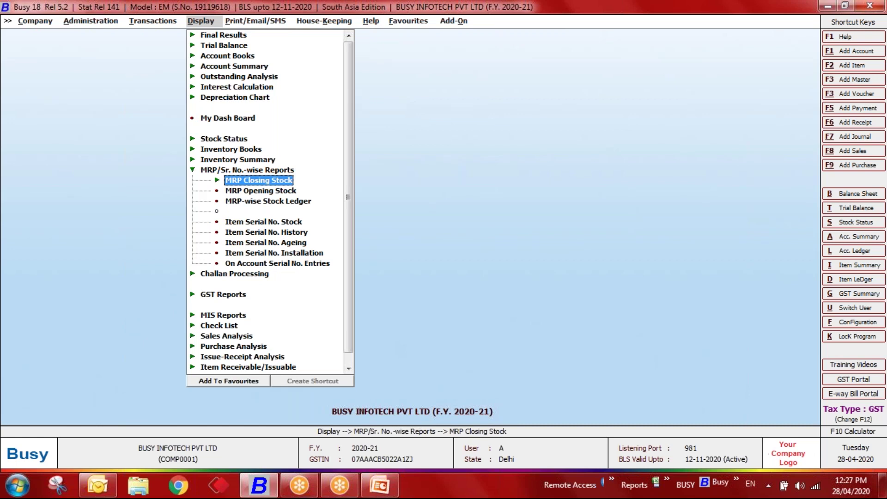
pyautogui.press('Return')
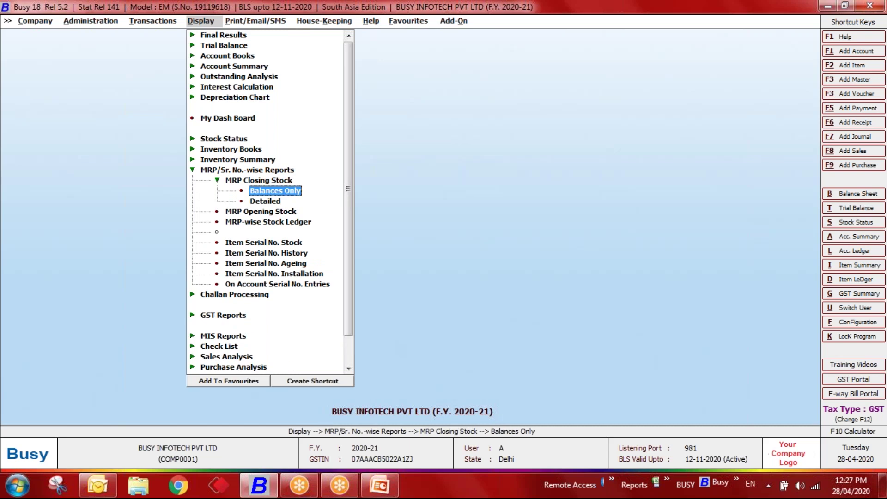
pyautogui.press('Down')
pyautogui.press('Return')
# Step: Display MRP-wise stock details for all items and material centres from 01-04-2020 to 30-04-2020, in main unit without item values
pyautogui.press('Right')
pyautogui.press('Return')
pyautogui.press('Return')
pyautogui.press('Down')
pyautogui.press('Down')
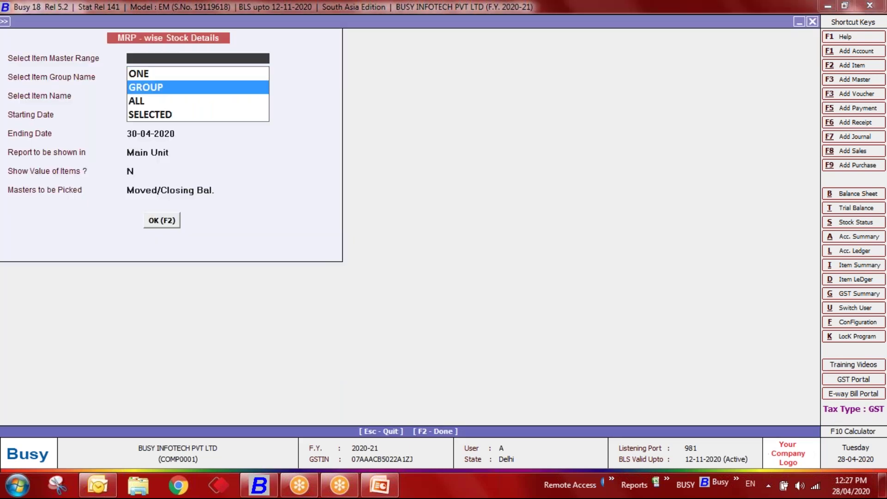
pyautogui.press('Return')
pyautogui.press('Return')
pyautogui.press('Return')
pyautogui.press('Return')
pyautogui.press('Return')
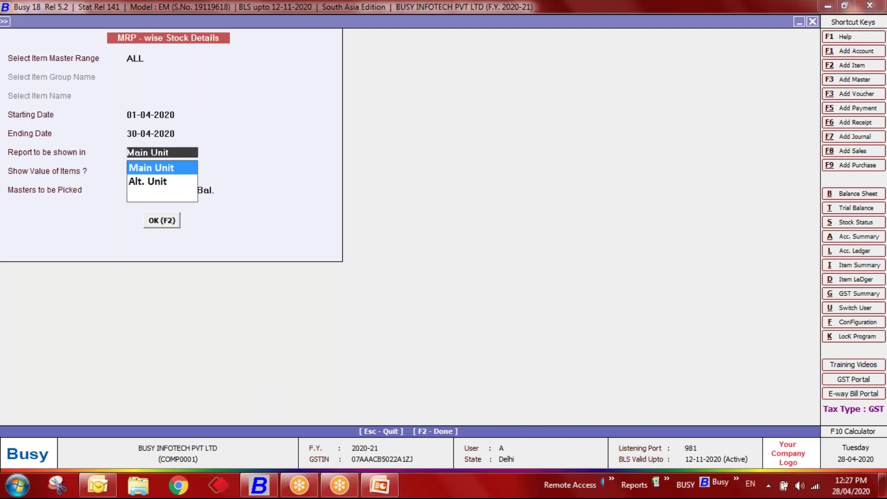
pyautogui.press('Return')
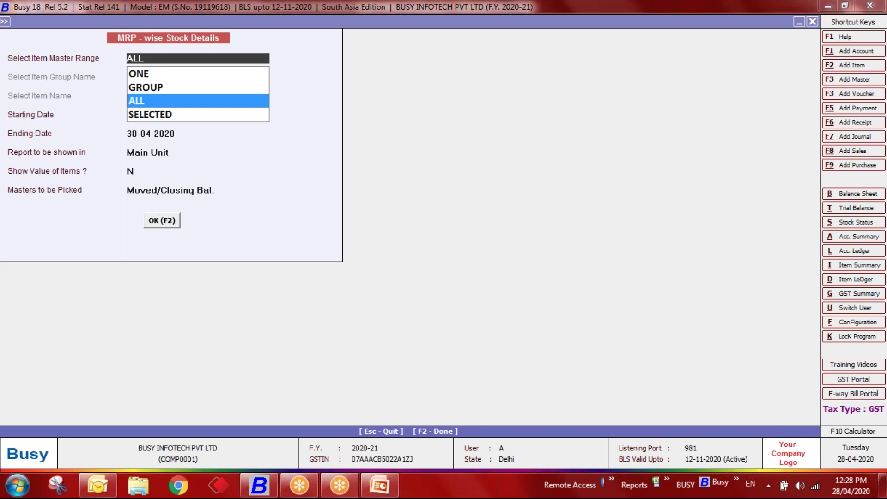
pyautogui.press('F2')
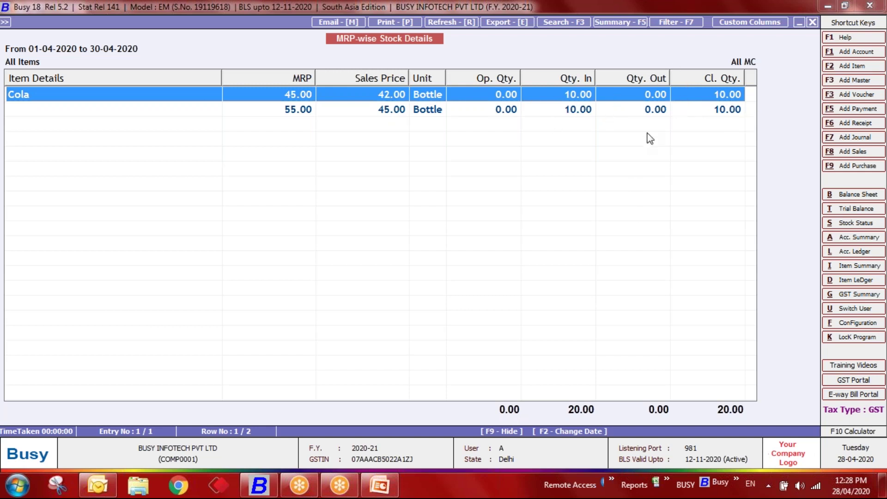
# Step: Close the MRP-wise stock report and start a new sales voucher
pyautogui.press('Escape')
pyautogui.press('Escape')
pyautogui.press('Escape')
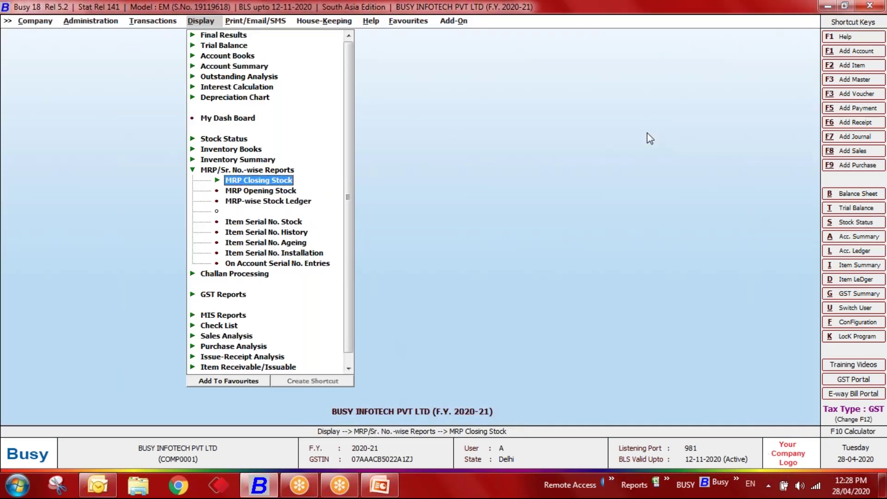
pyautogui.press('Escape')
pyautogui.press('Left')
pyautogui.press('Up')
pyautogui.press('Return')
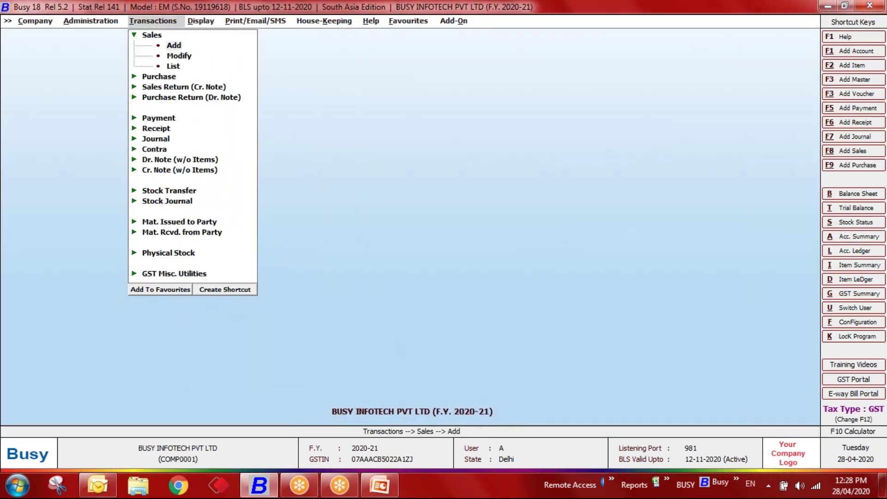
pyautogui.press('Return')
# Step: Fill in the sales voucher header with type Direct and party Cash, leaving the narration blank
pyautogui.press('Return')
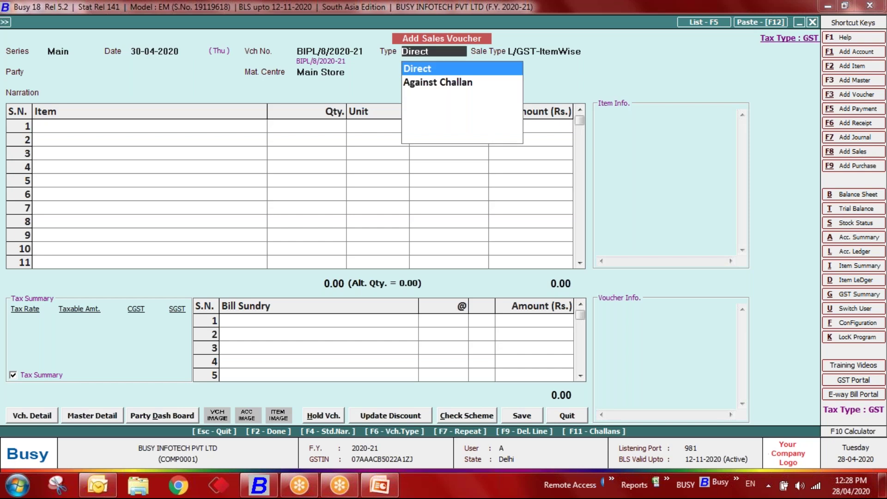
pyautogui.press('Return')
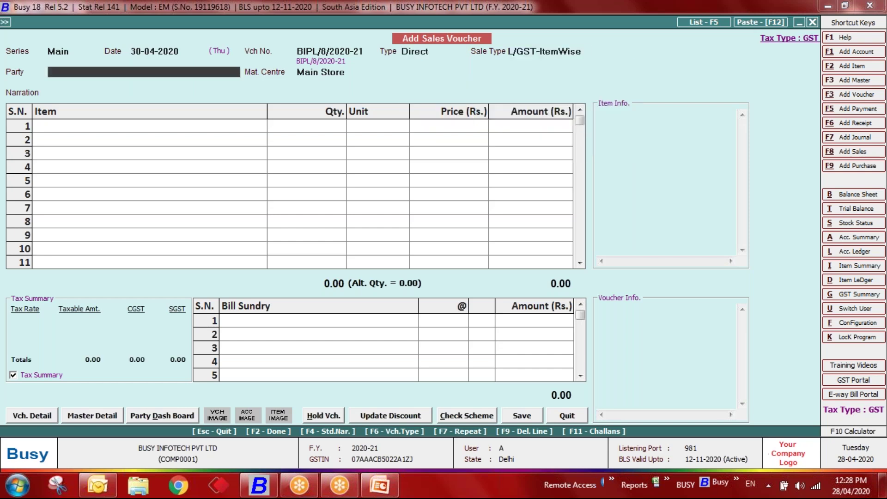
pyautogui.press('Return')
pyautogui.press('Return')
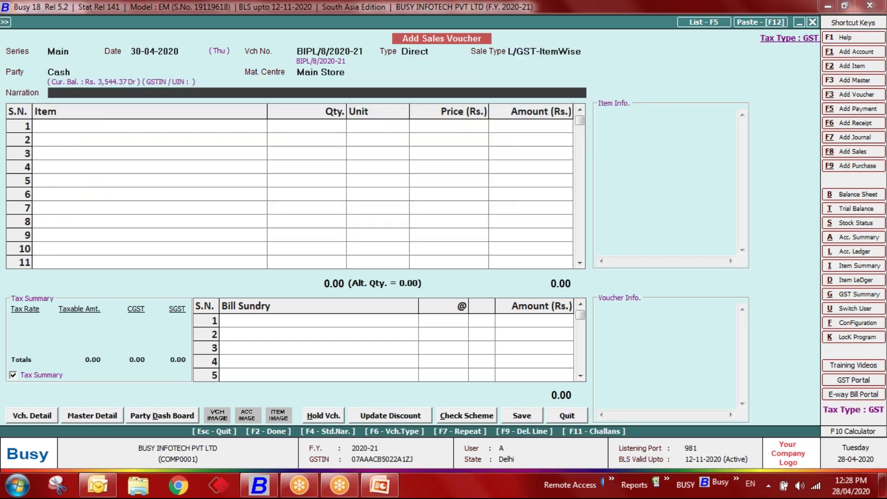
pyautogui.press('Return')
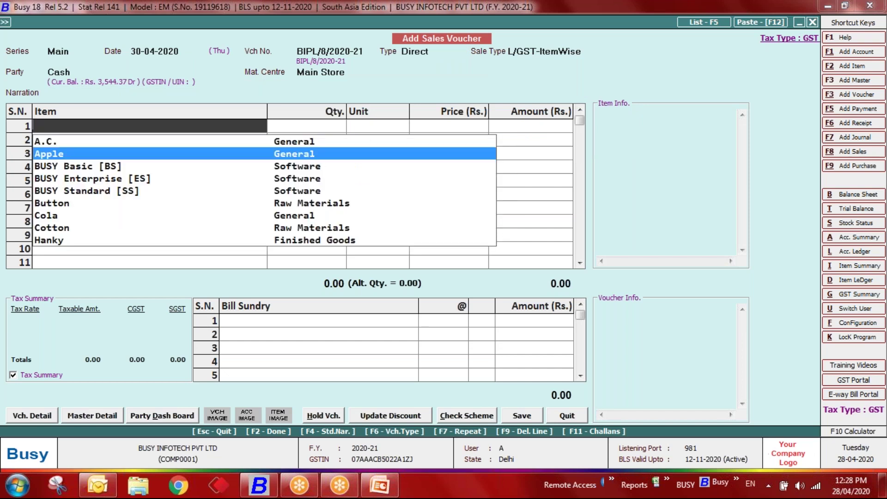
# Step: Enter Cola on the first item line and compare its 45.00 and 55.00 MRP entries
pyautogui.write('co')
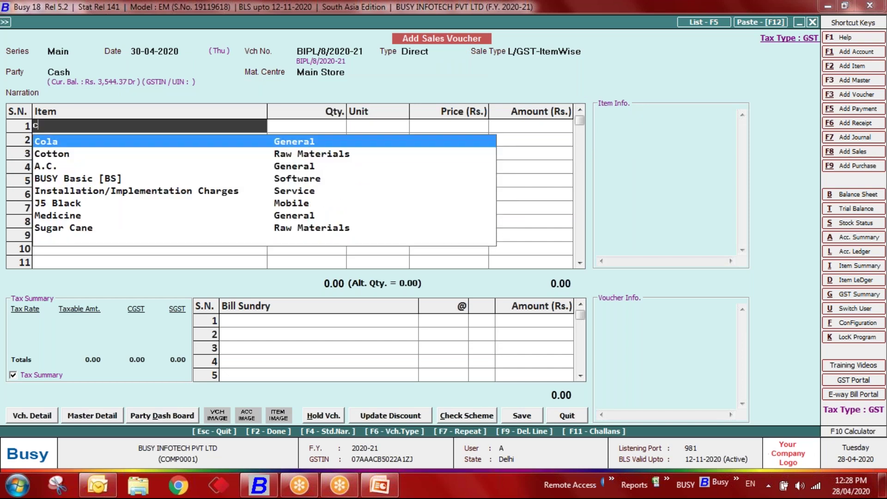
pyautogui.press('Return')
pyautogui.press('Down')
pyautogui.press('Up')
pyautogui.press('Down')
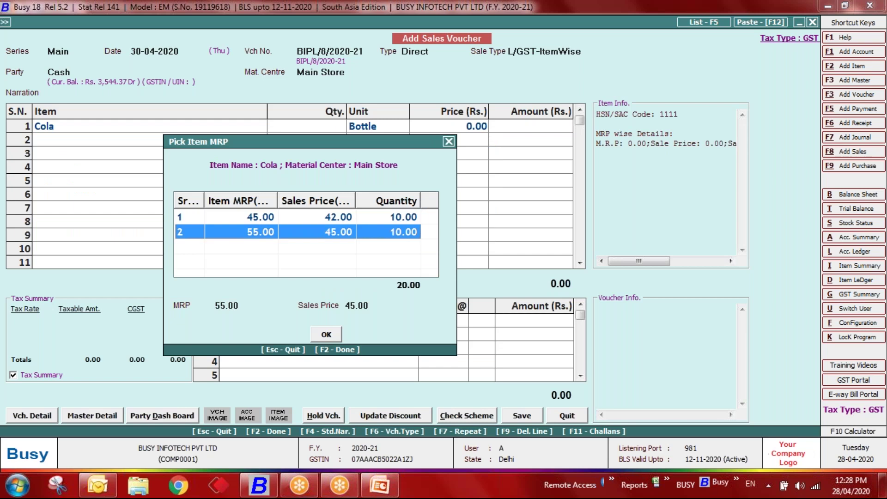
pyautogui.press('Up')
pyautogui.press('Down')
pyautogui.press('Up')
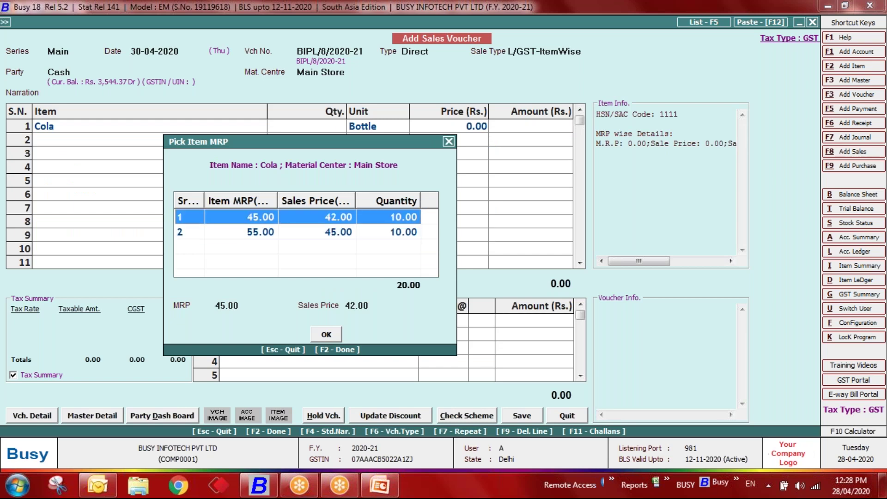
pyautogui.press('Down')
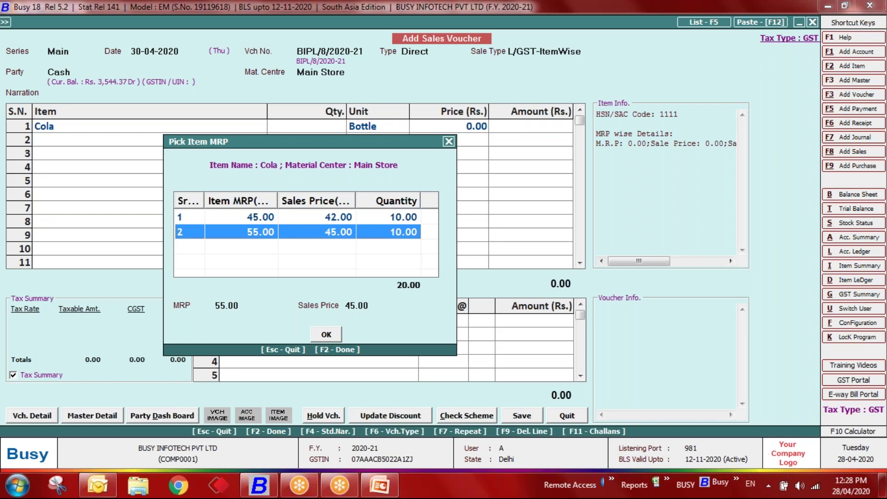
pyautogui.press('Return')
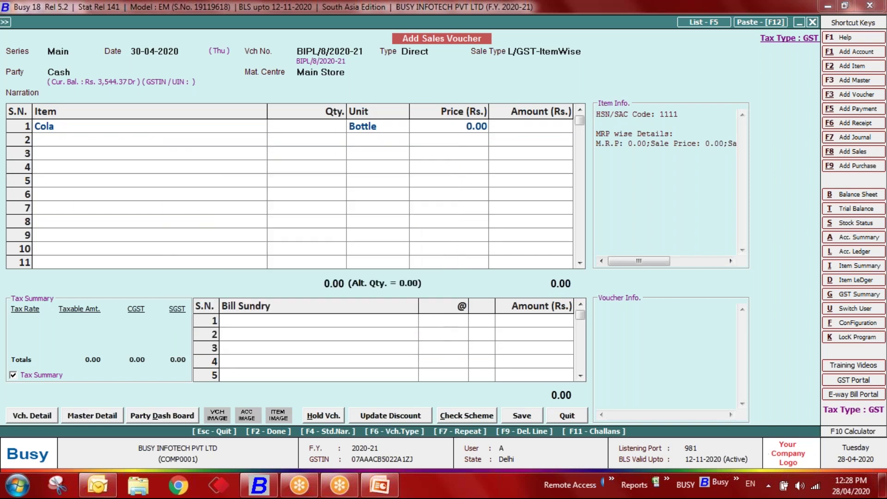
pyautogui.press('Escape')
pyautogui.press('Left')
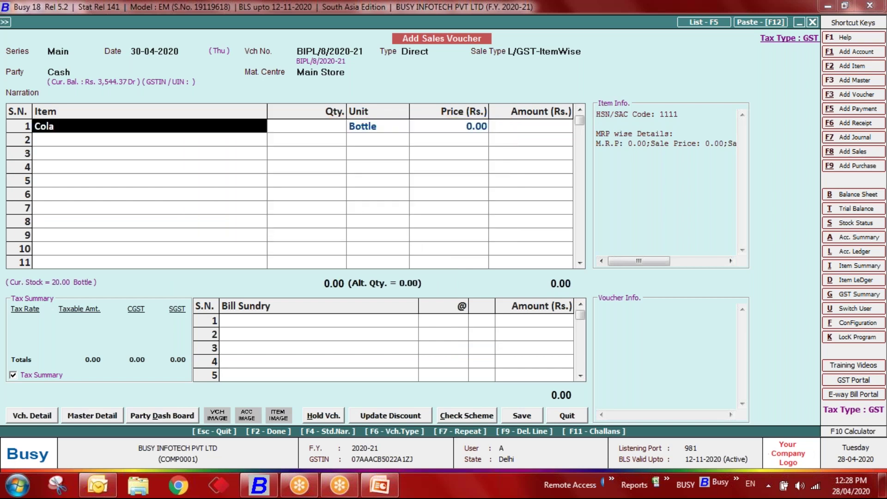
# Step: Re-enter Cola on the first line with the 55.00 MRP, leaving its length, breadth and height description blank
pyautogui.press('space')
pyautogui.write('cola')
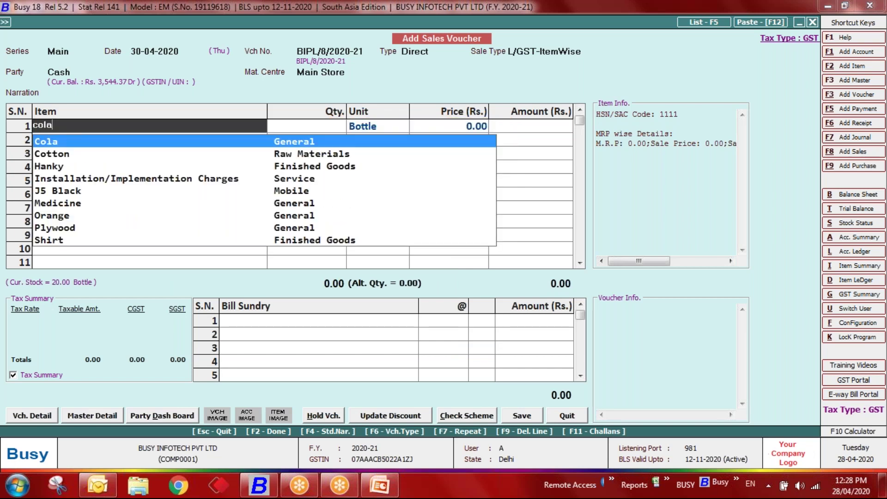
pyautogui.press('Return')
pyautogui.press('Up')
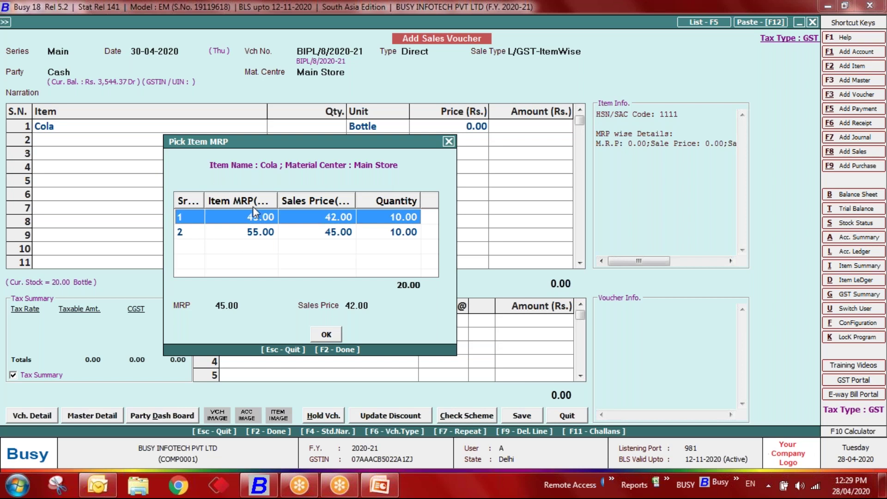
pyautogui.press('Down')
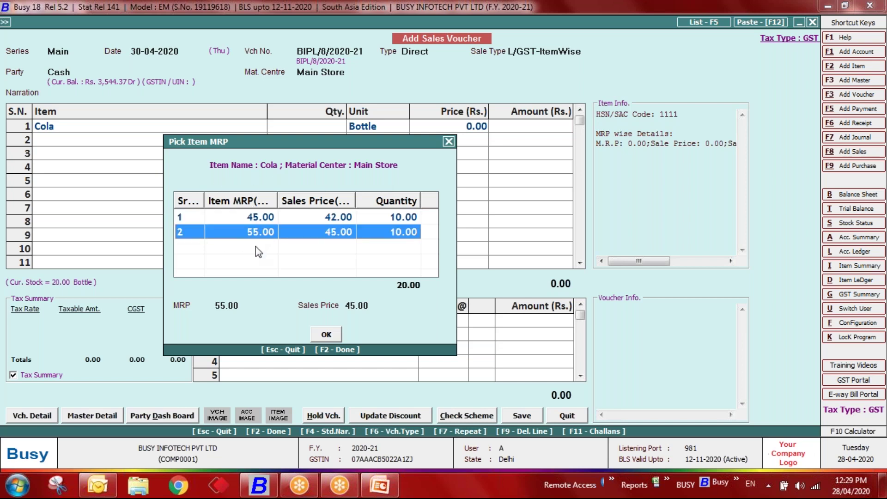
pyautogui.press('Return')
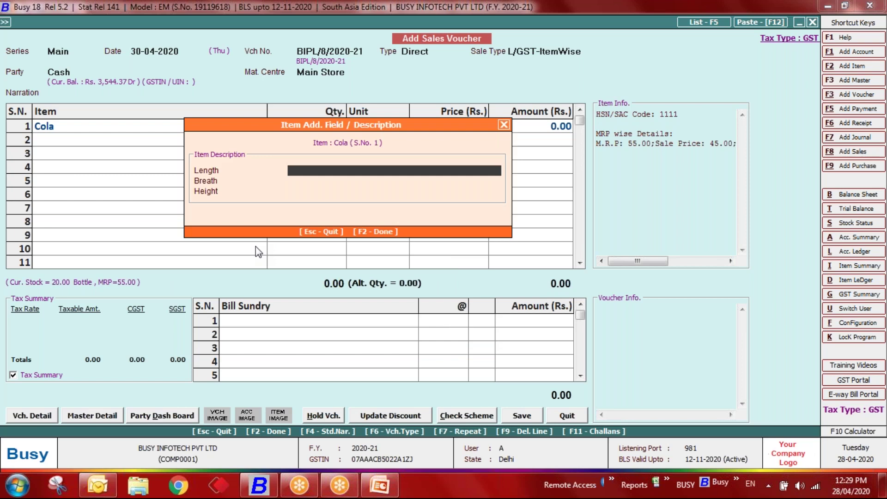
pyautogui.press('Return')
pyautogui.press('Return')
pyautogui.press('Return')
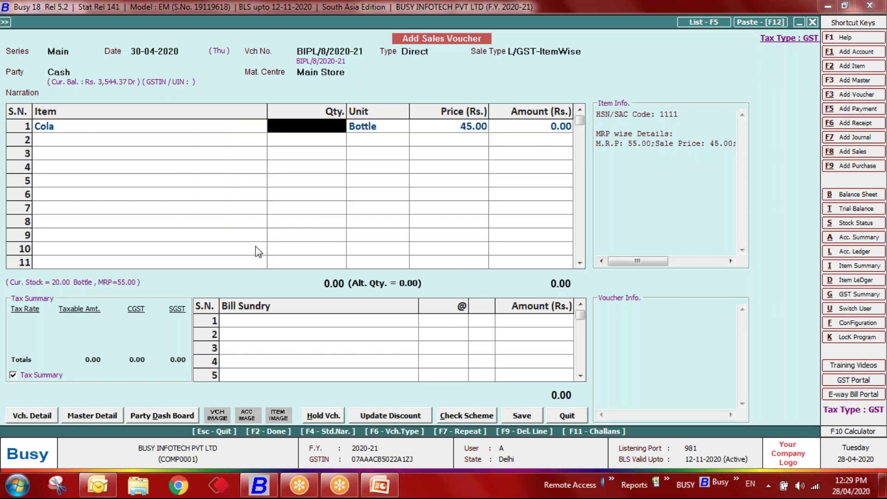
# Step: Set the Cola line's quantity to 5 bottles and keep its sales price of 45.00
pyautogui.write('5')
pyautogui.press('Return')
pyautogui.press('Return')
pyautogui.press('Return')
pyautogui.press('Return')
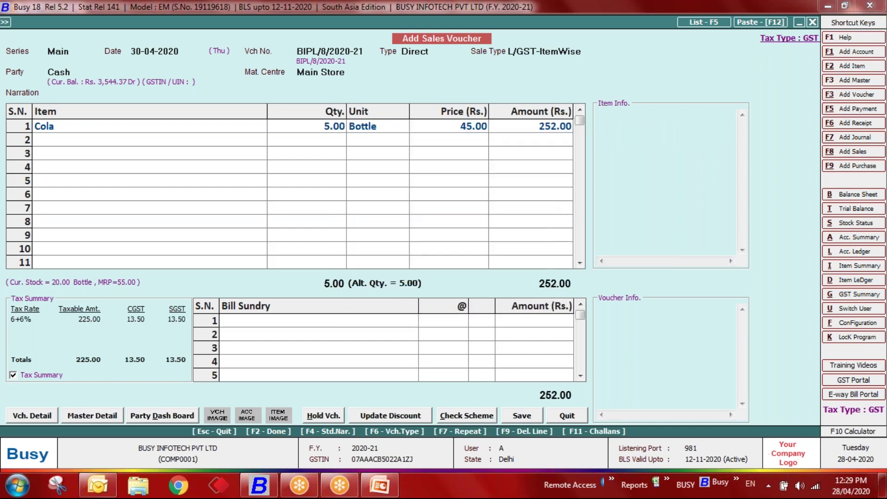
# Step: Save the sales voucher and leave sales voucher entry
pyautogui.press('Return')
pyautogui.press('Escape')
pyautogui.press('Escape')
pyautogui.press('Escape')
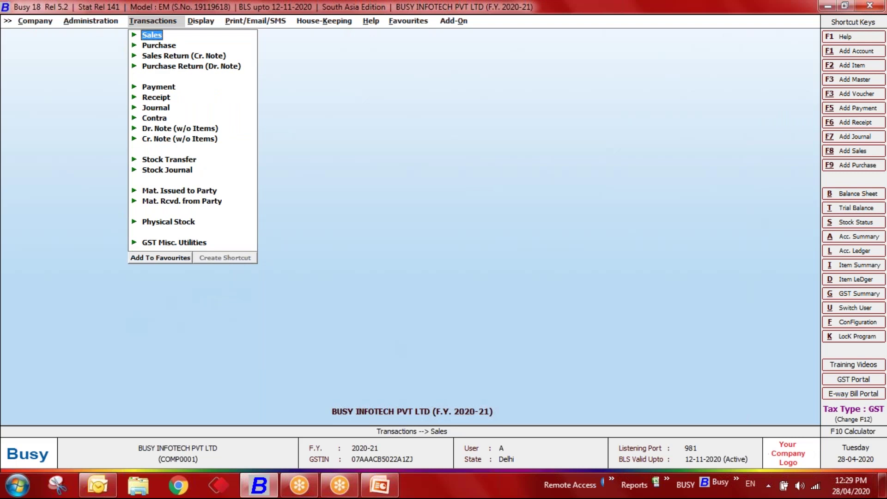
# Step: Open the detailed MRP Closing Stock report again
pyautogui.press('Right')
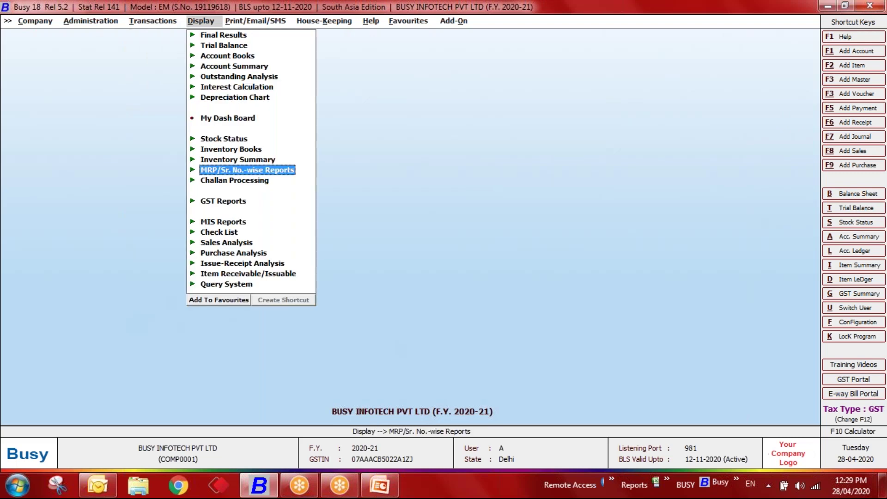
pyautogui.press('Return')
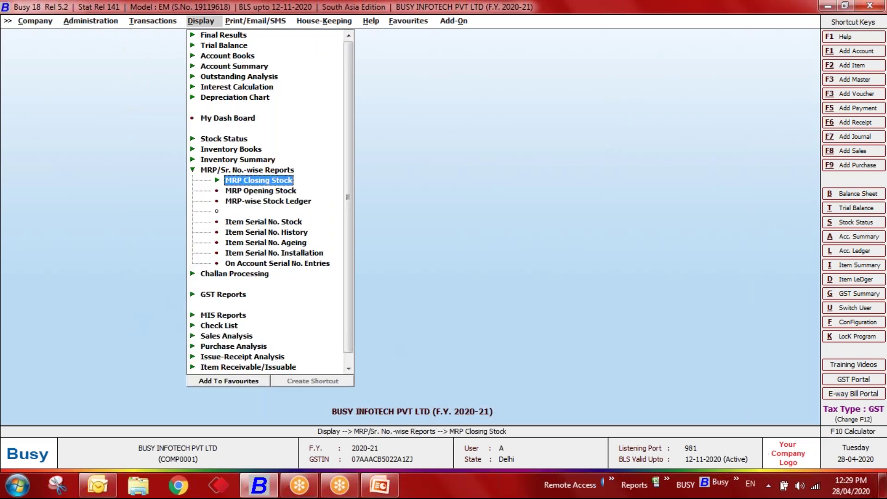
pyautogui.press('Return')
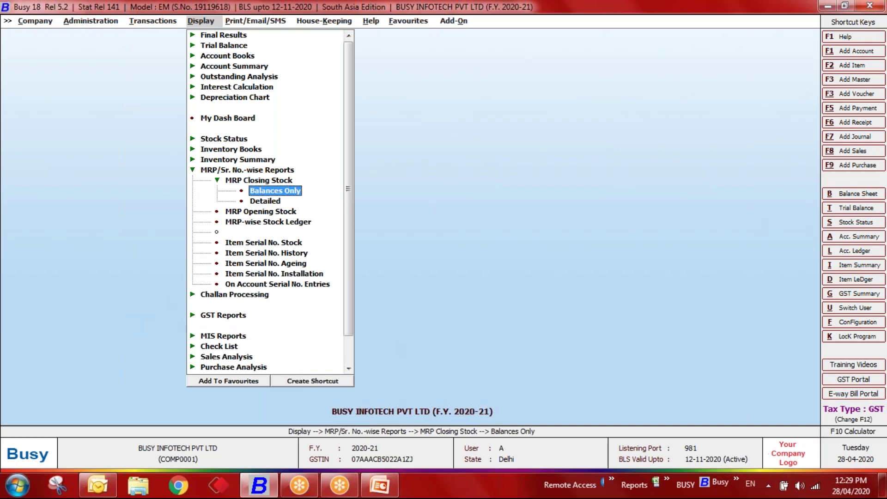
pyautogui.press('Down')
pyautogui.press('Return')
pyautogui.press('Right')
pyautogui.press('Return')
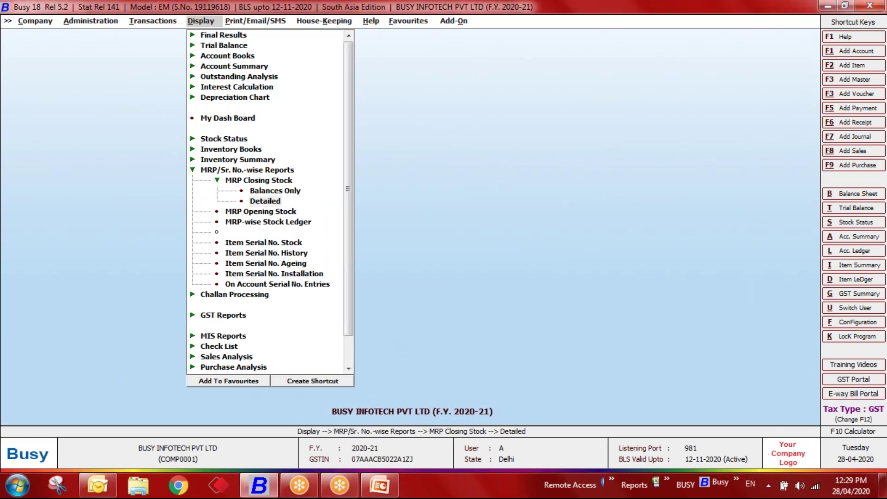
# Step: Display MRP-wise stock details for all items from 01-04-2020 to 30-04-2020 in main unit without values, and select Cola's 55.00 MRP row
pyautogui.press('Return')
pyautogui.press('Return')
pyautogui.press('Return')
pyautogui.press('Return')
pyautogui.press('Return')
pyautogui.press('Return')
pyautogui.press('Return')
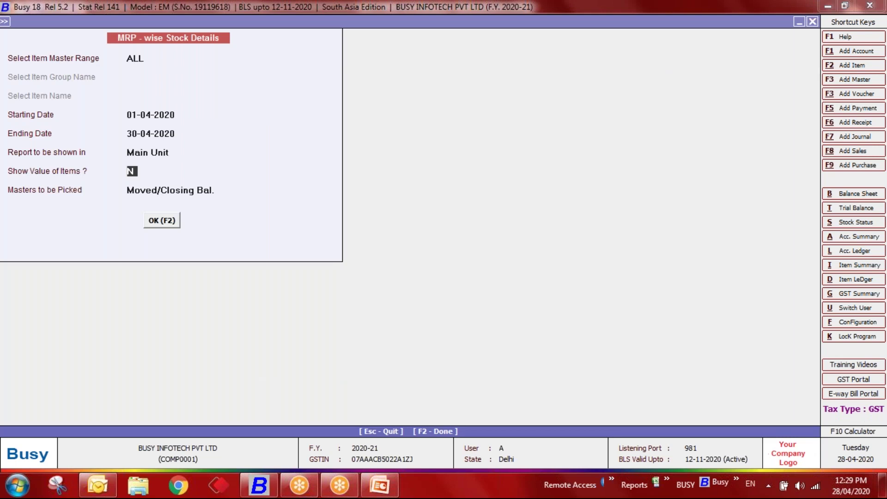
pyautogui.press('F2')
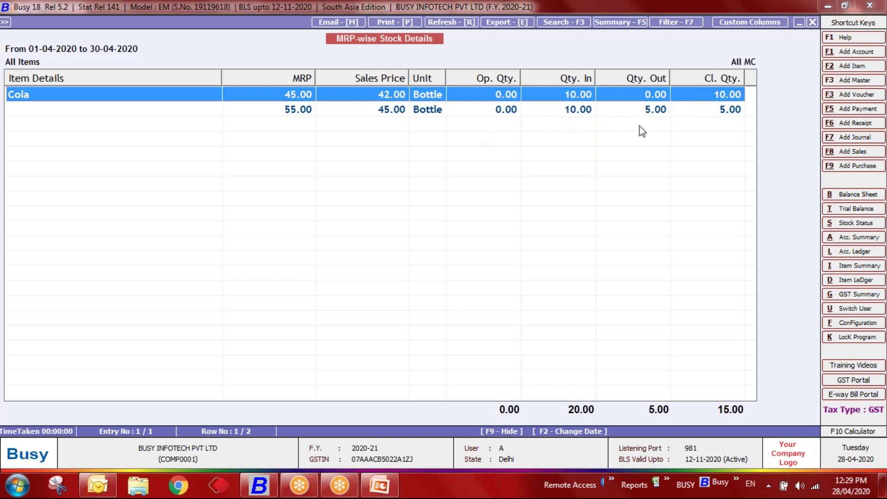
pyautogui.click(716, 113)
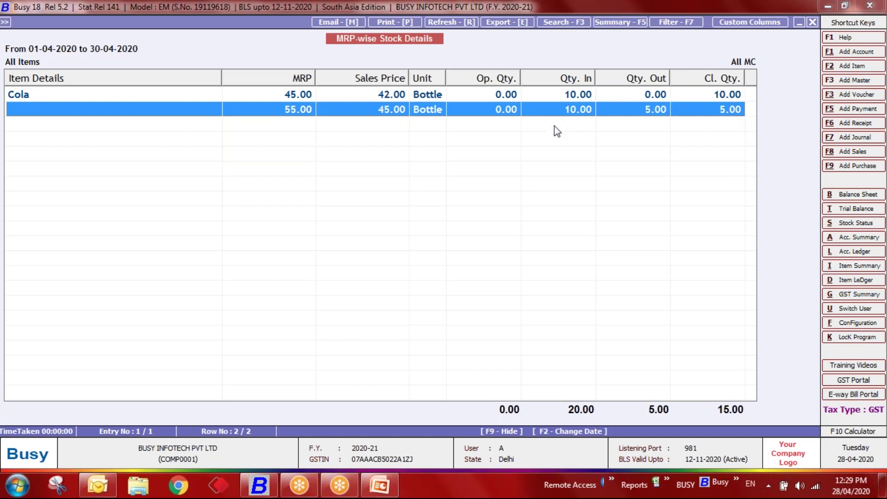
# Step: Close the MRP-wise stock report and open the Features / Options configuration
pyautogui.press('Escape')
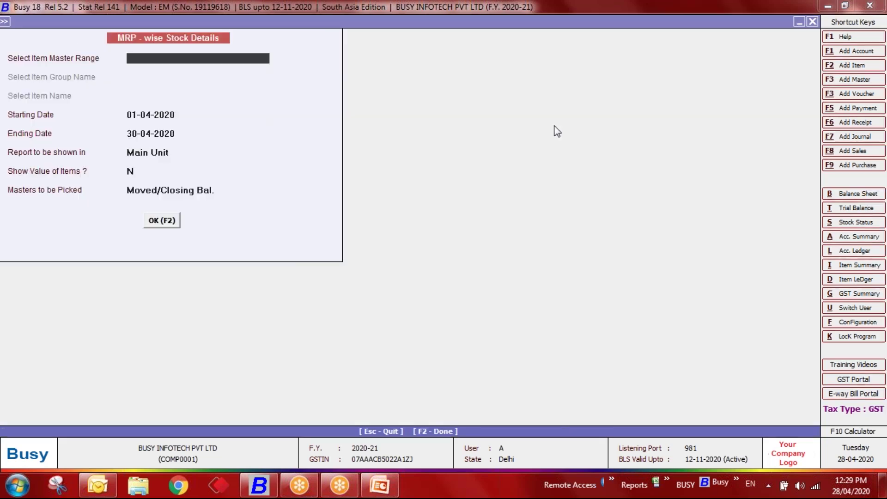
pyautogui.press('Escape')
pyautogui.press('Escape')
pyautogui.press('Escape')
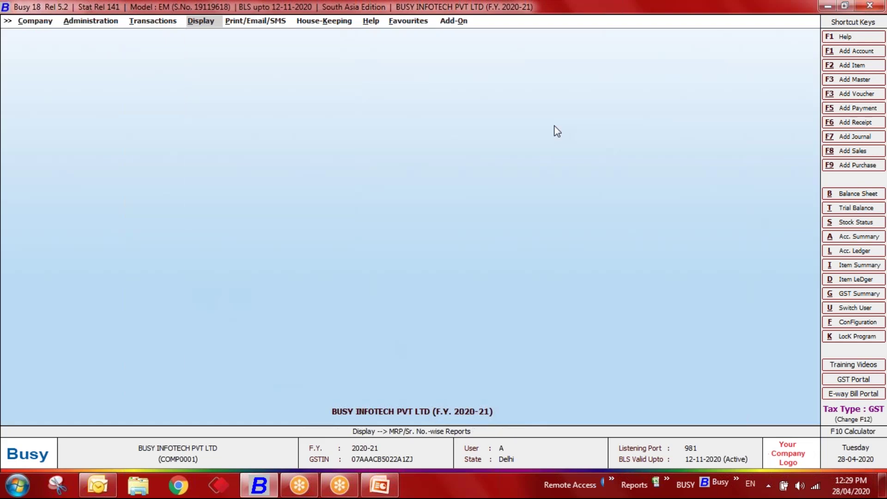
pyautogui.press('Left')
pyautogui.press('Return')
pyautogui.press('Down')
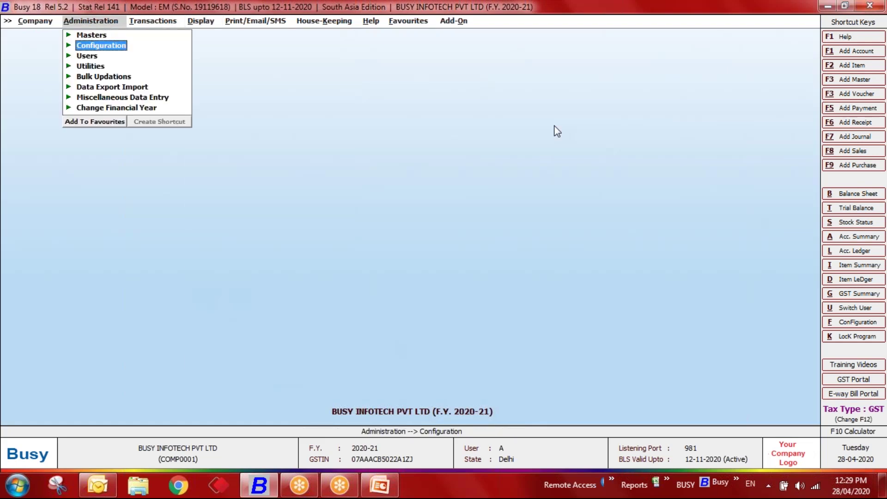
pyautogui.press('Return')
pyautogui.press('Return')
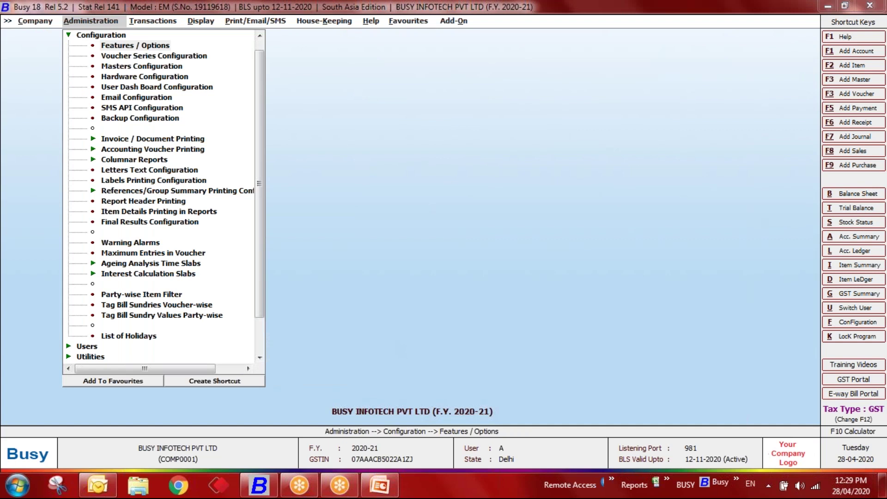
# Step: Open the Inventory section of the feature options
pyautogui.press('Down')
pyautogui.press('Down')
pyautogui.press('Down')
pyautogui.press('Down')
pyautogui.press('Down')
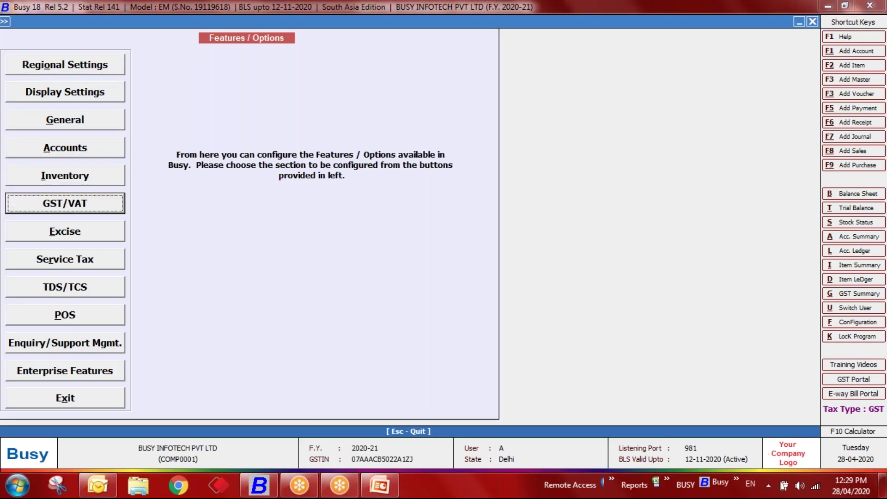
pyautogui.press('Down')
pyautogui.press('Down')
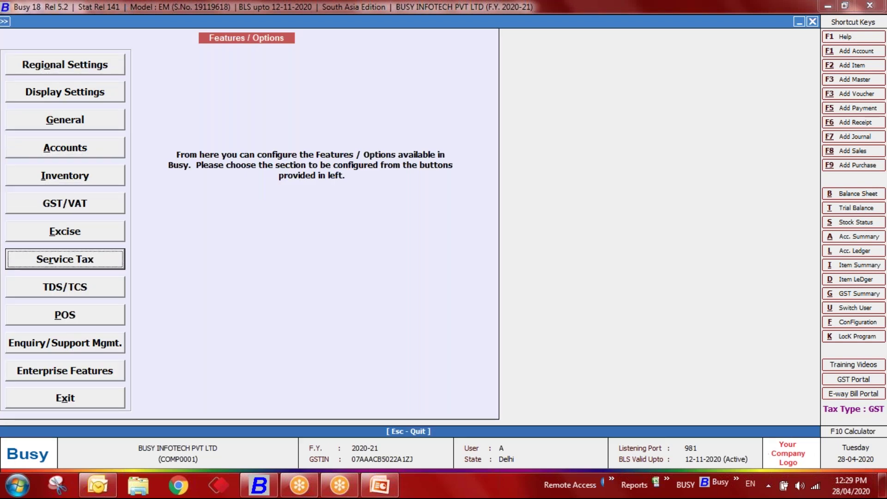
pyautogui.press('Up')
pyautogui.press('Up')
pyautogui.press('Up')
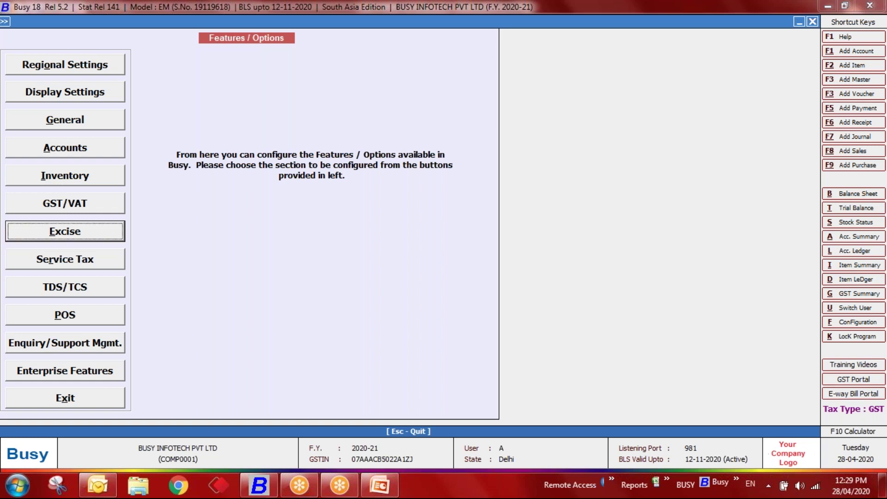
pyautogui.press('Return')
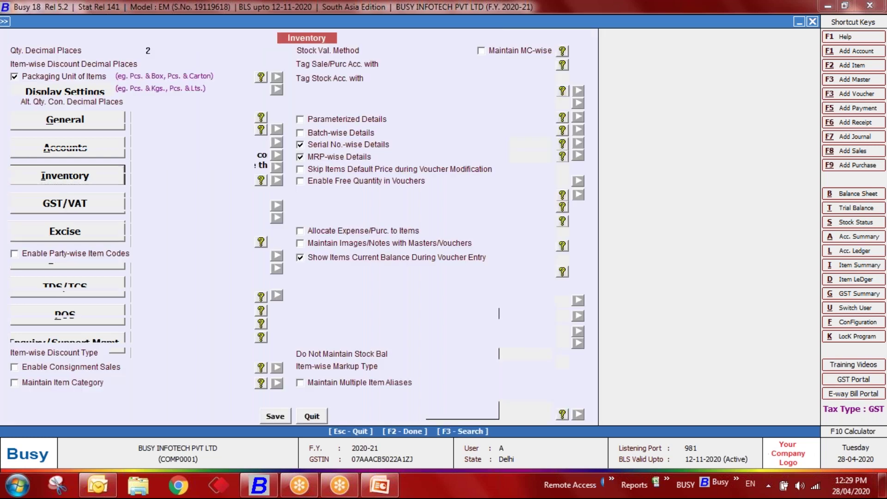
# Step: Switch to the BUSY Online Training presentation in PowerPoint to view the session's topic list
pyautogui.click(392, 476)
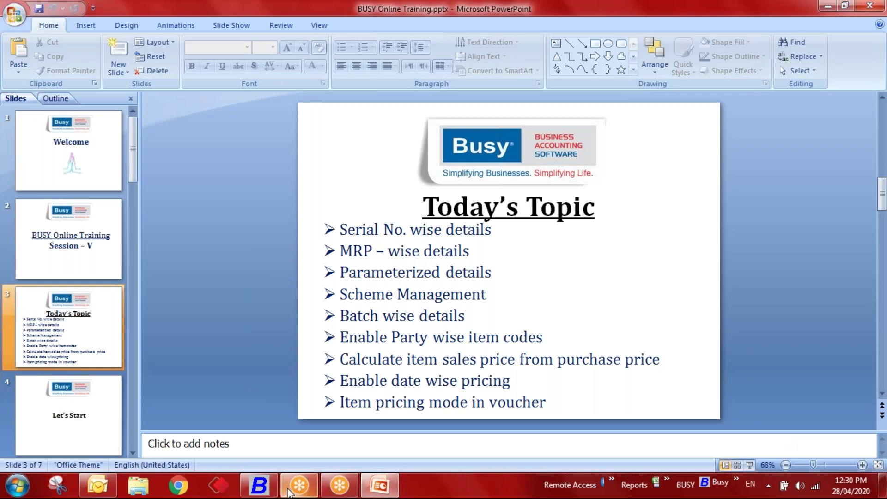
# Step: Switch back to BUSY, enable date-wise item pricing, disable MRP-wise and serial number-wise details, and save the inventory options
pyautogui.moveTo(267, 491)
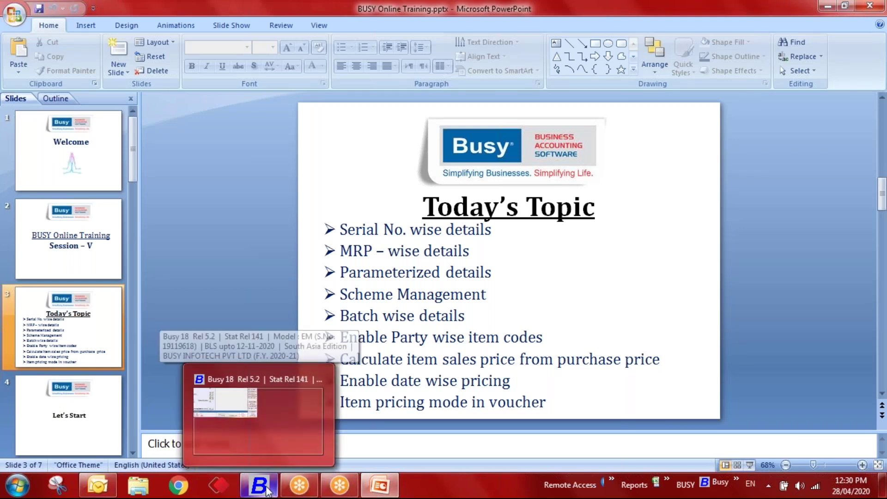
pyautogui.click(303, 379)
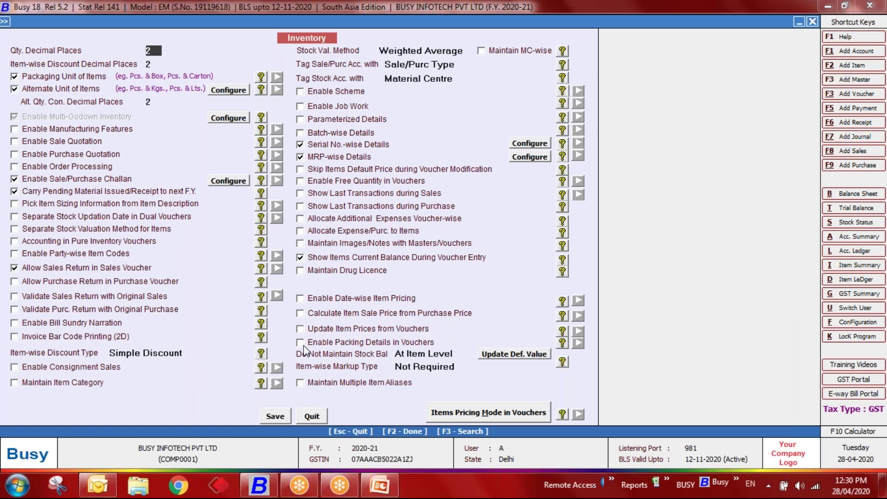
pyautogui.click(315, 299)
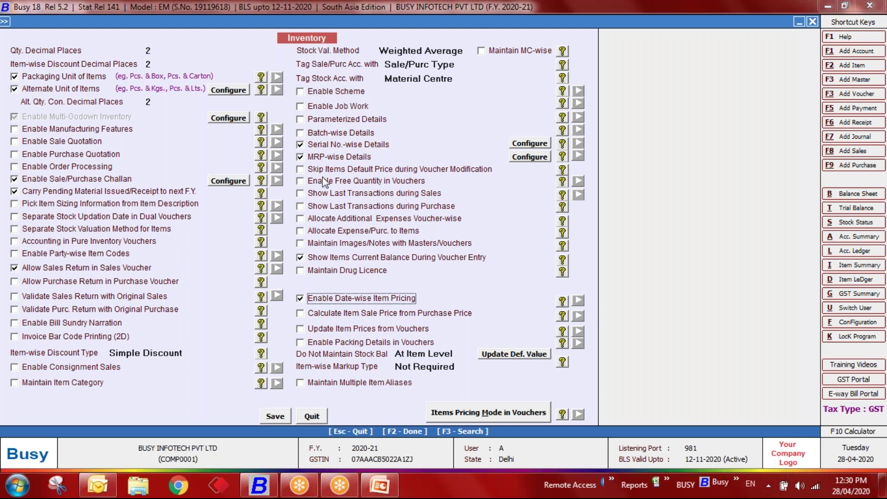
pyautogui.click(321, 158)
pyautogui.click(318, 144)
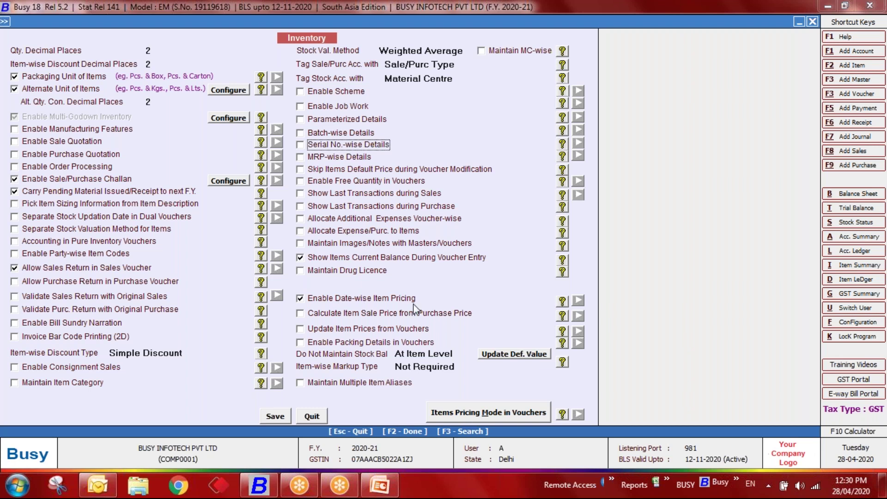
pyautogui.click(279, 417)
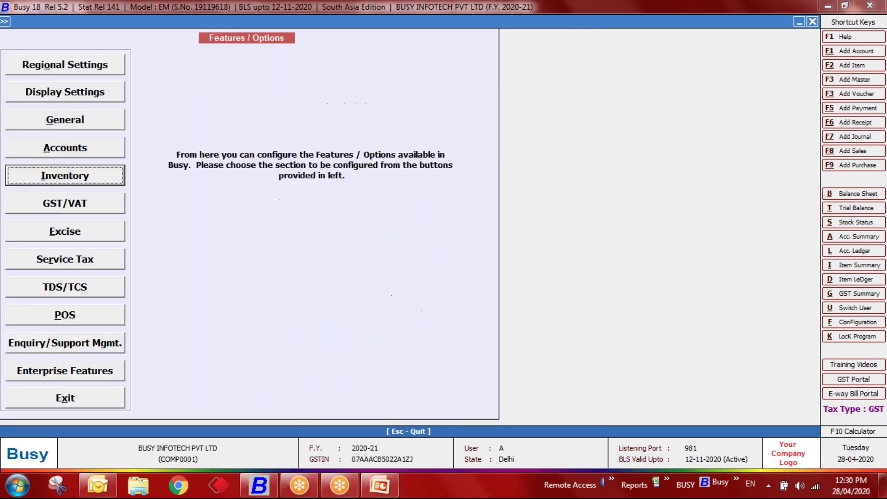
# Step: Leave the feature options and open the Apple item master for modification
pyautogui.press('Escape')
pyautogui.press('Up')
pyautogui.press('Return')
pyautogui.press('Down')
pyautogui.press('Down')
pyautogui.press('Down')
pyautogui.press('Return')
pyautogui.press('Down')
pyautogui.press('Return')
pyautogui.press('Down')
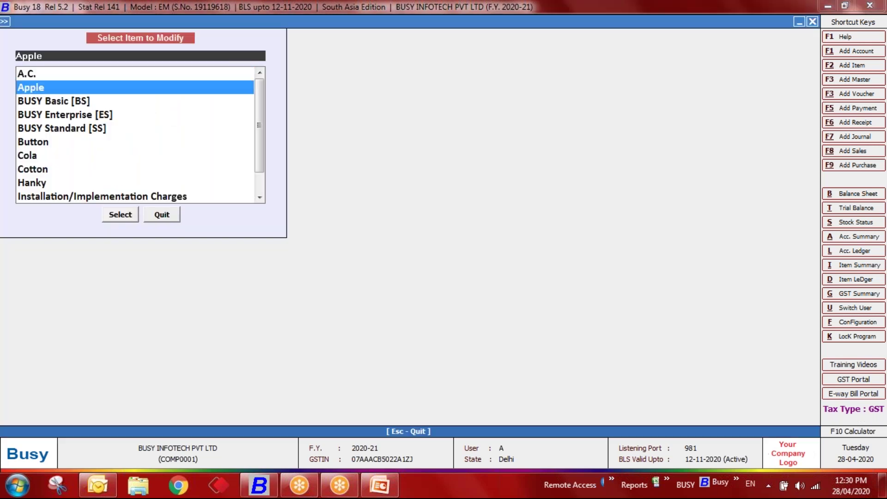
pyautogui.press('Return')
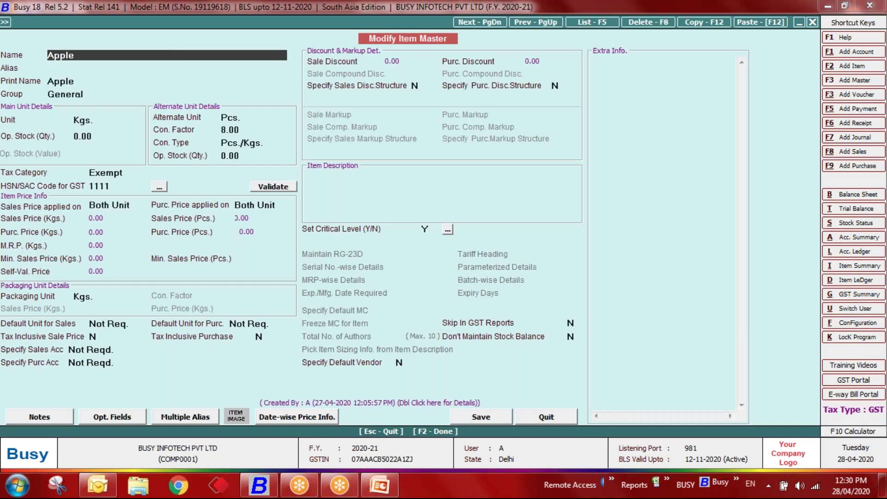
# Step: In Apple's date-wise price information, add a 28-04-2020 entry with sale prices 120 per Kgs. and 25 per Pcs
pyautogui.click(278, 413)
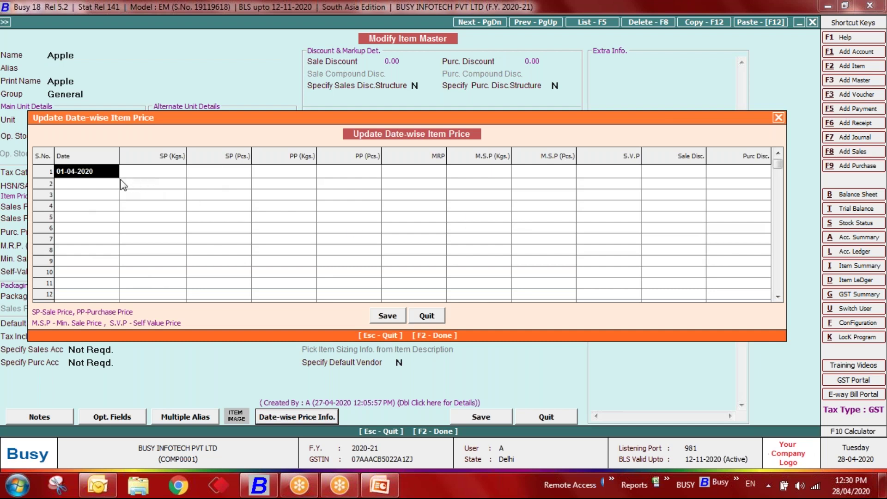
pyautogui.write('28-04')
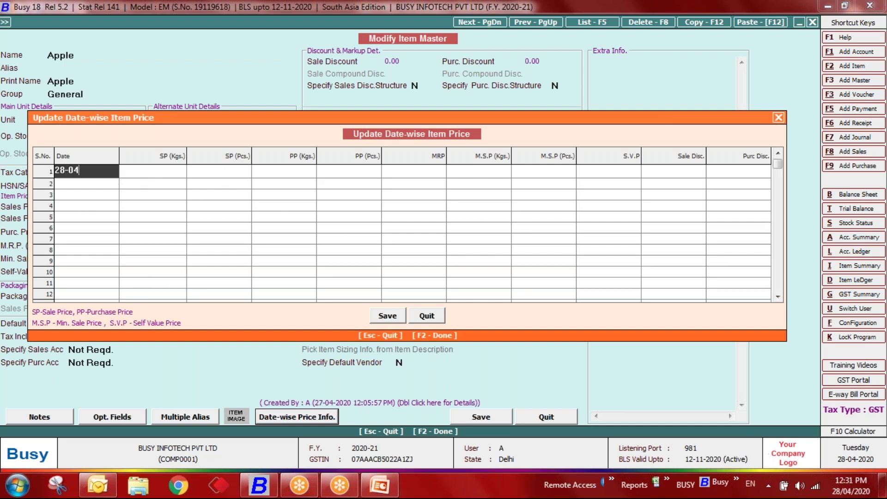
pyautogui.press('Return')
pyautogui.write('120')
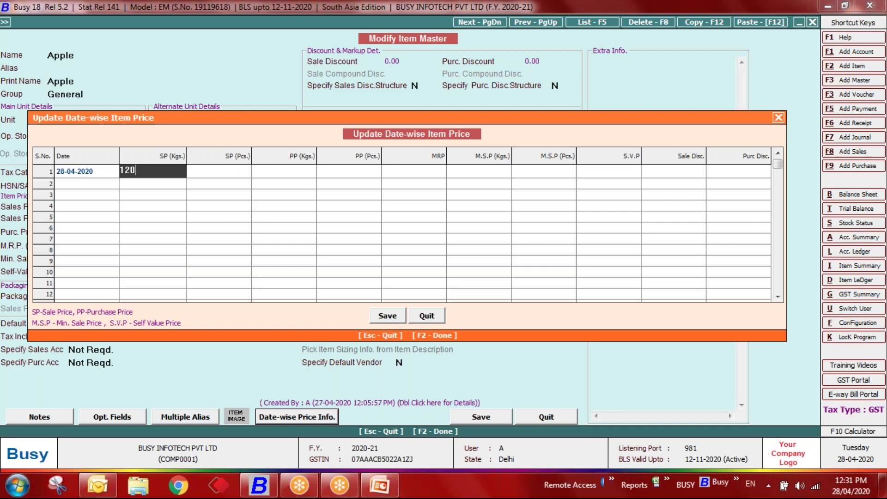
pyautogui.press('Return')
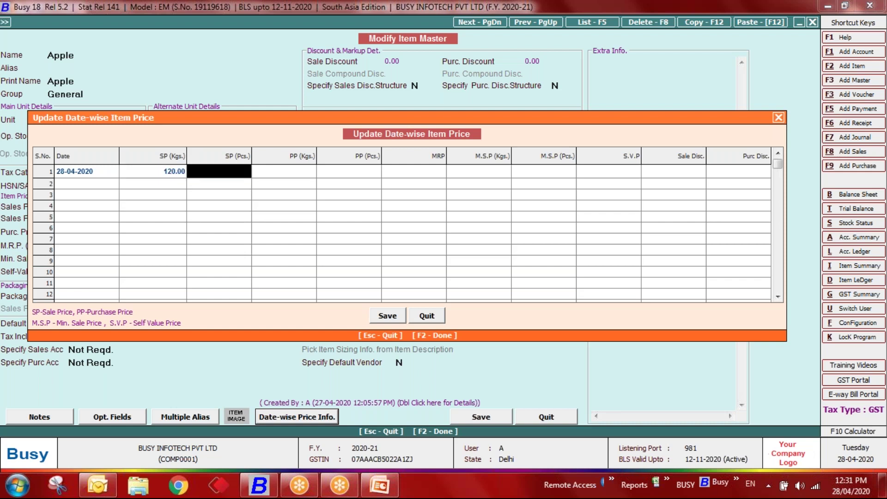
pyautogui.write('25')
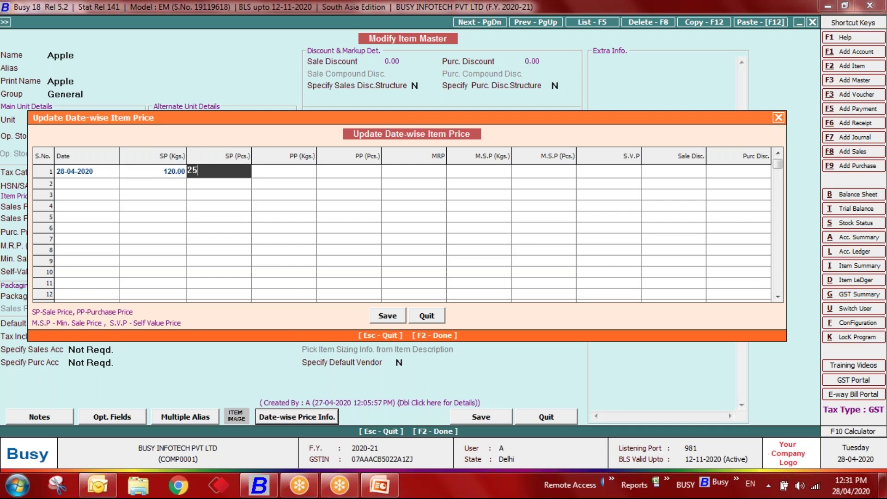
pyautogui.press('Return')
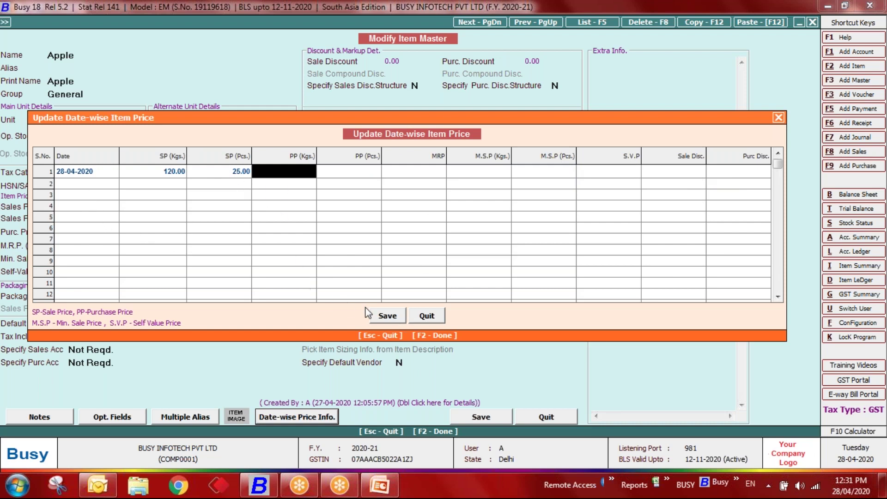
# Step: Add a second date-wise price entry for 29-04-2020 with sale prices 115 per Kgs. and 22 per Pcs
pyautogui.click(88, 185)
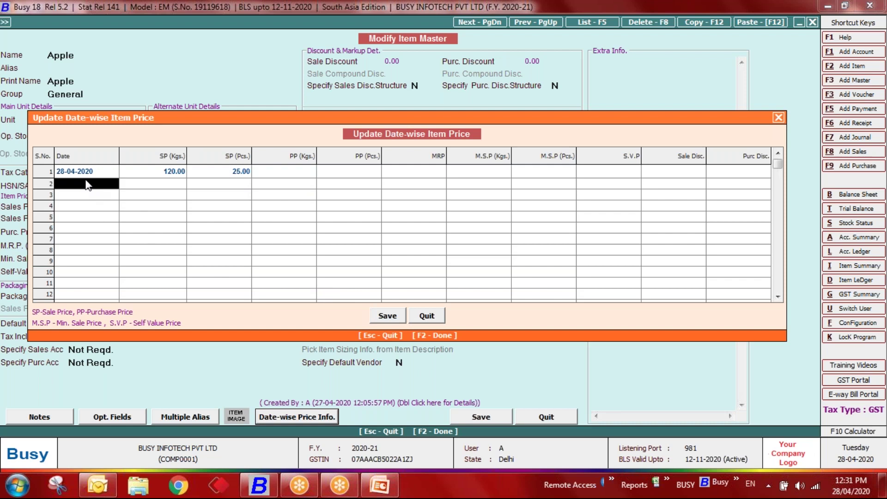
pyautogui.write('29-04')
pyautogui.press('Return')
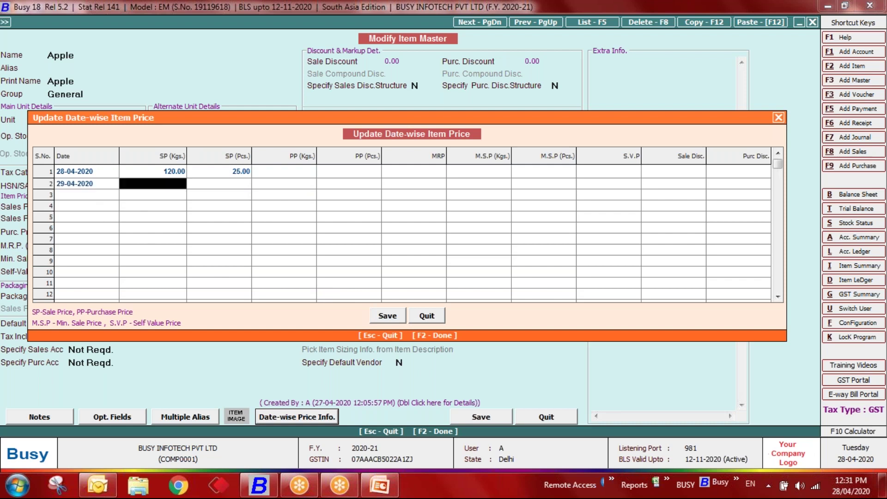
pyautogui.write('150')
pyautogui.press('Return')
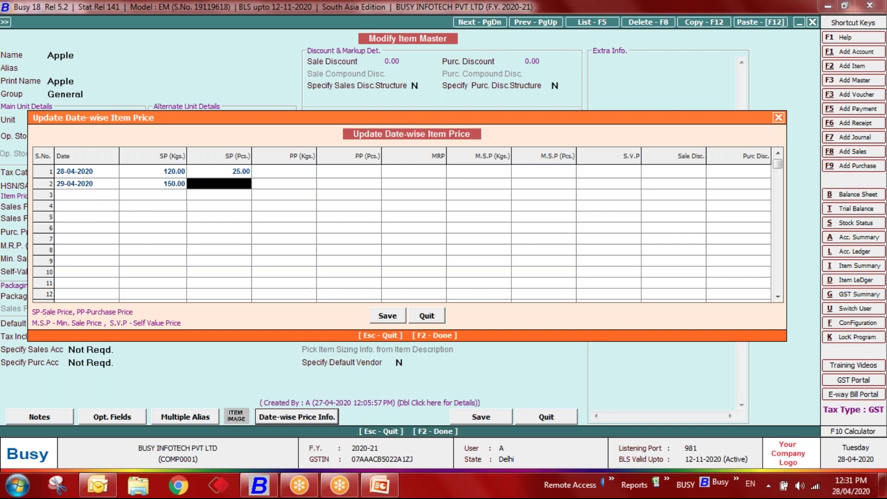
pyautogui.click(153, 183)
pyautogui.write('115')
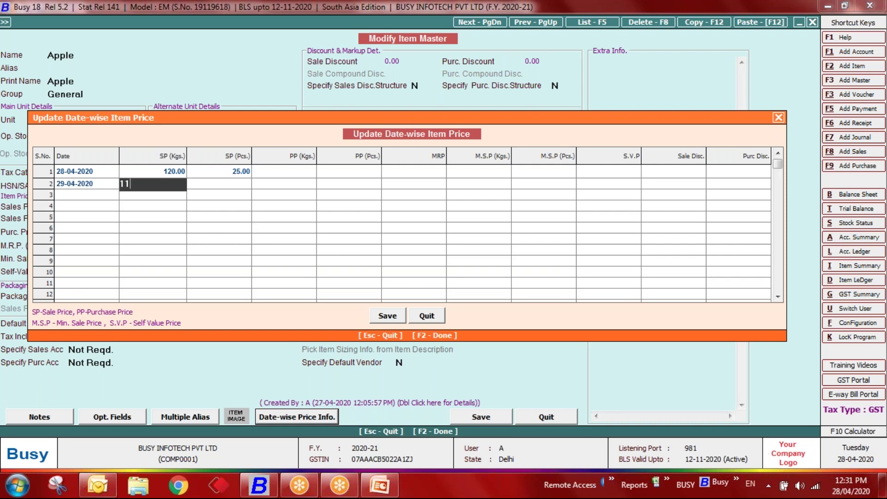
pyautogui.press('Return')
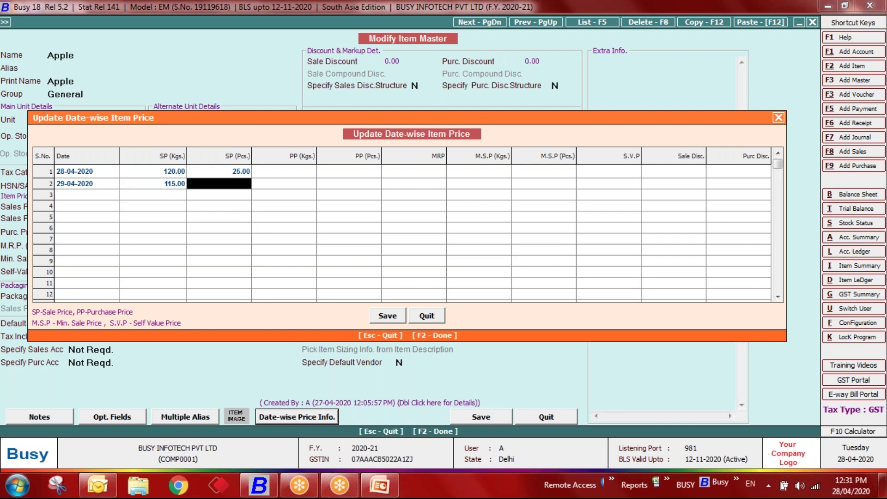
pyautogui.write('22')
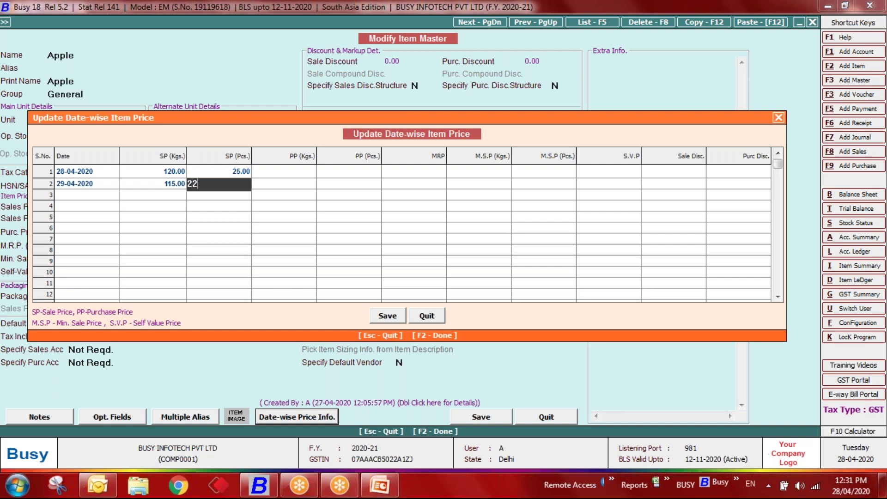
pyautogui.press('Return')
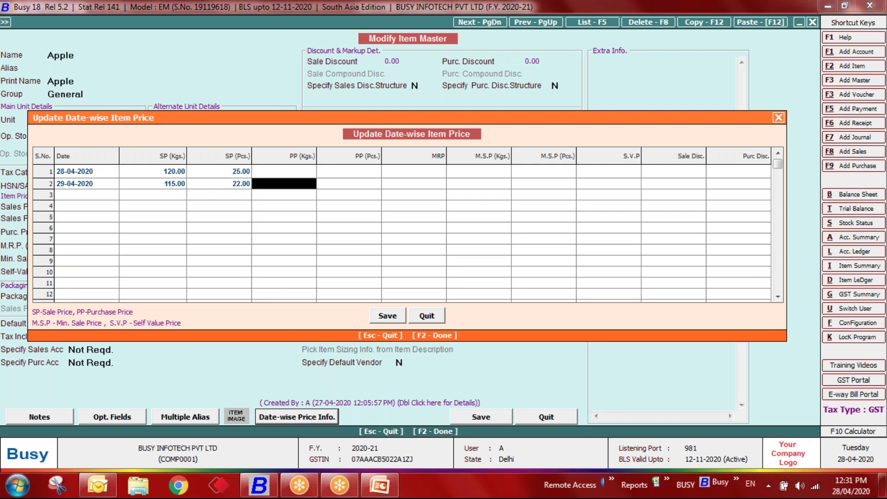
# Step: Save the date-wise prices and the Apple item master, and leave item modification
pyautogui.press('F2')
pyautogui.press('F2')
pyautogui.press('Return')
pyautogui.press('Escape')
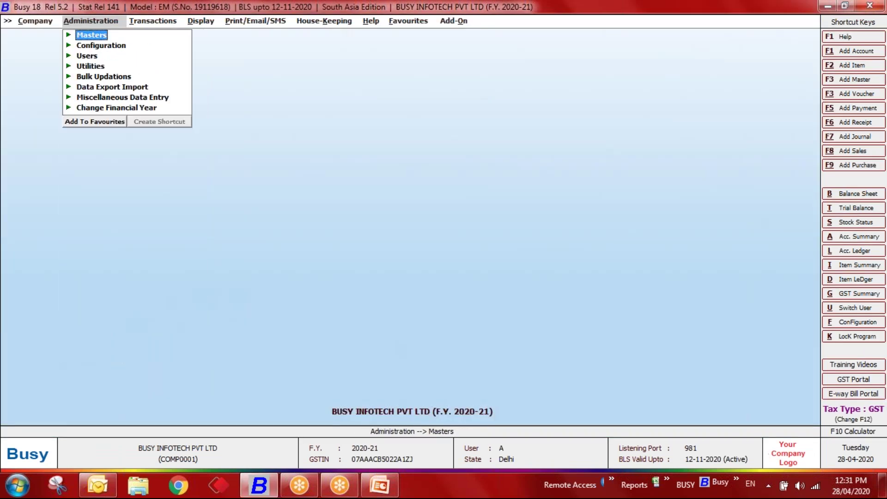
# Step: Start a sales voucher dated 28-04-2020 for Busy Infotech Pvt. Ltd. with sale type L/GST-18%, Main Store and item Apple in Kgs
pyautogui.press('Right')
pyautogui.press('Return')
pyautogui.press('Return')
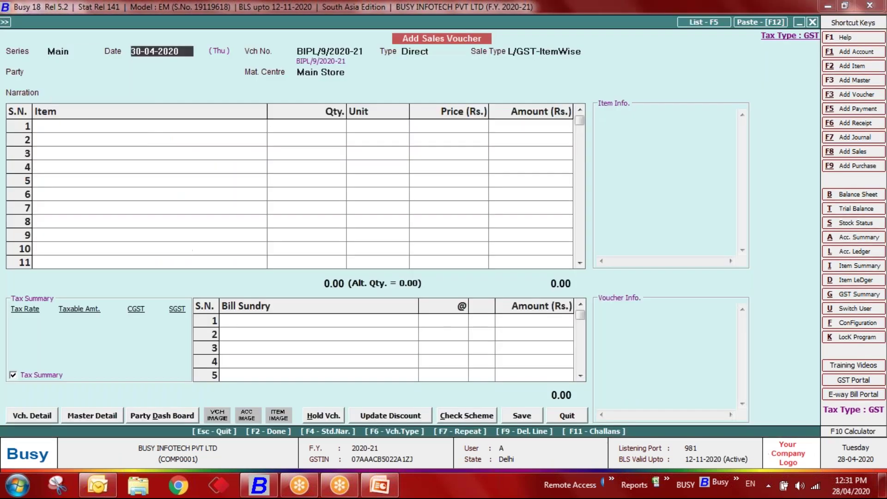
pyautogui.write('28')
pyautogui.press('Return')
pyautogui.press('Return')
pyautogui.press('Return')
pyautogui.press('Return')
pyautogui.press('Return')
pyautogui.press('Return')
pyautogui.press('Down')
pyautogui.press('Return')
pyautogui.press('Return')
pyautogui.press('Return')
pyautogui.press('Return')
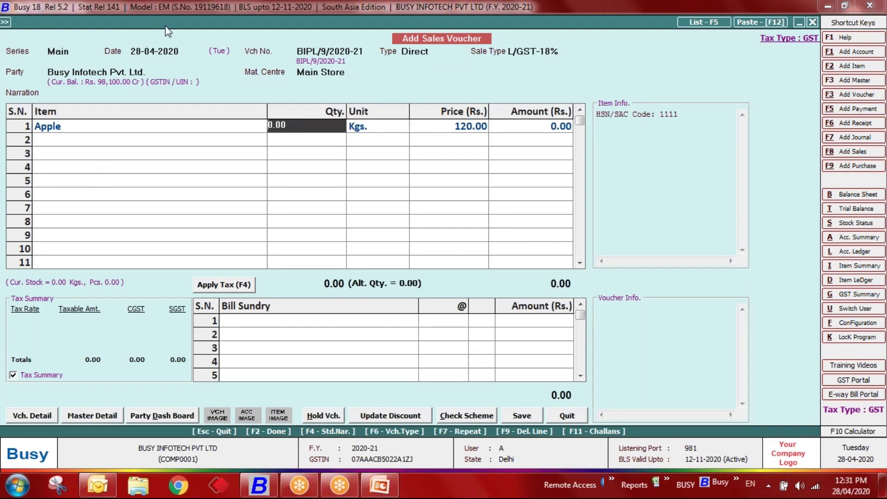
# Step: Change the sales voucher's date to 29-04-2020 and check Apple's price for that date
pyautogui.click(145, 50)
pyautogui.write('29')
pyautogui.press('Return')
pyautogui.press('Return')
pyautogui.press('Return')
pyautogui.press('Return')
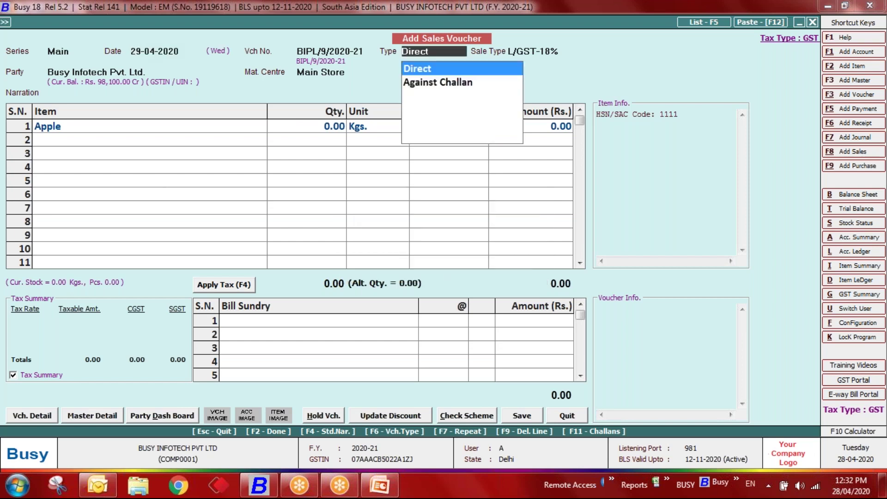
pyautogui.press('Return')
pyautogui.press('Return')
pyautogui.press('Return')
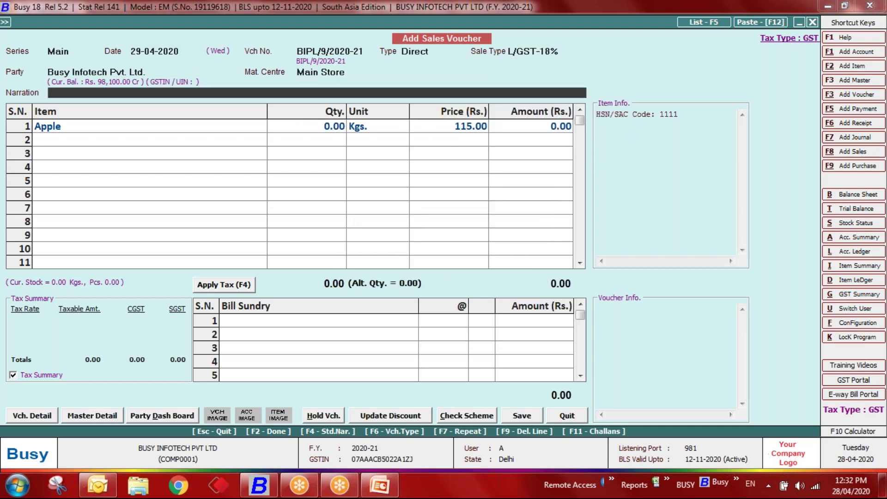
pyautogui.press('F2')
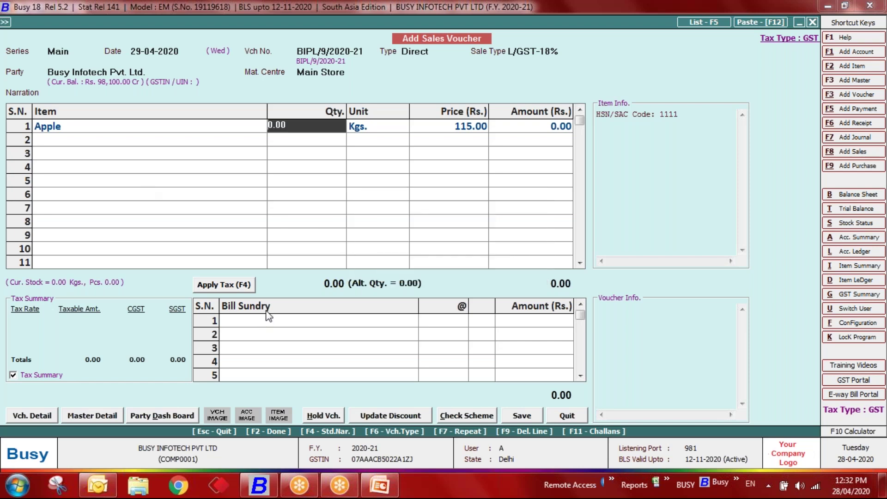
# Step: Discard the unsaved sales voucher
pyautogui.press('Escape')
pyautogui.press('Left')
pyautogui.press('Return')
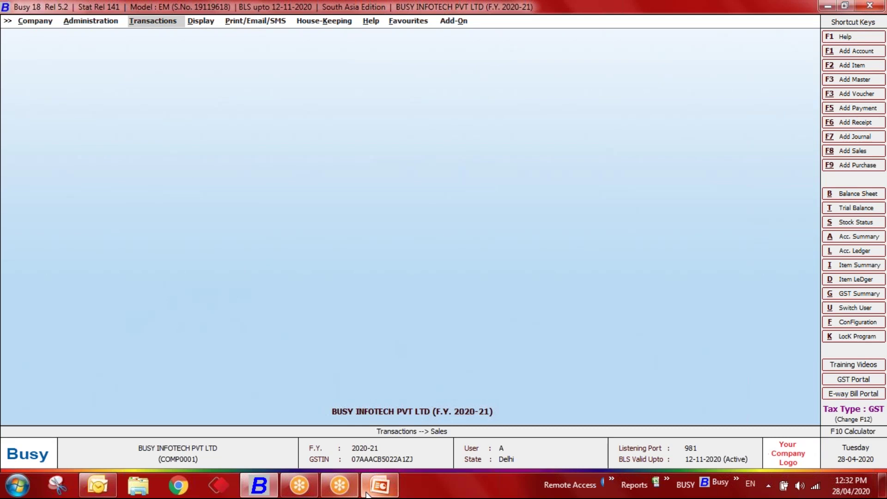
# Step: Switch to the BUSY Online Training presentation in PowerPoint and display the Today's Topic slide
pyautogui.click(378, 485)
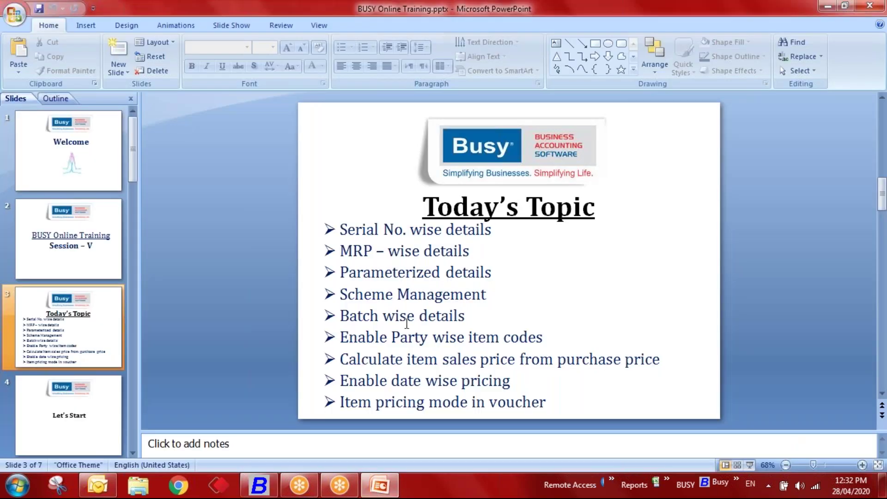
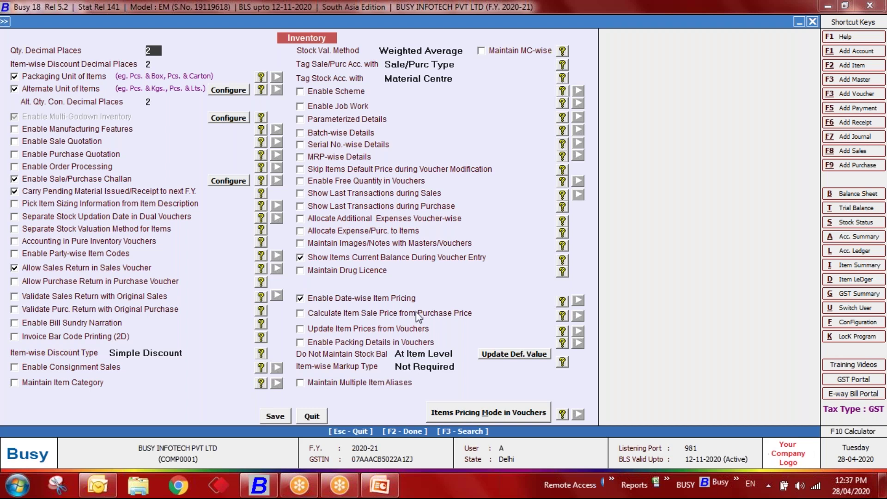
pyautogui.click(374, 490)
pyautogui.click(133, 127)
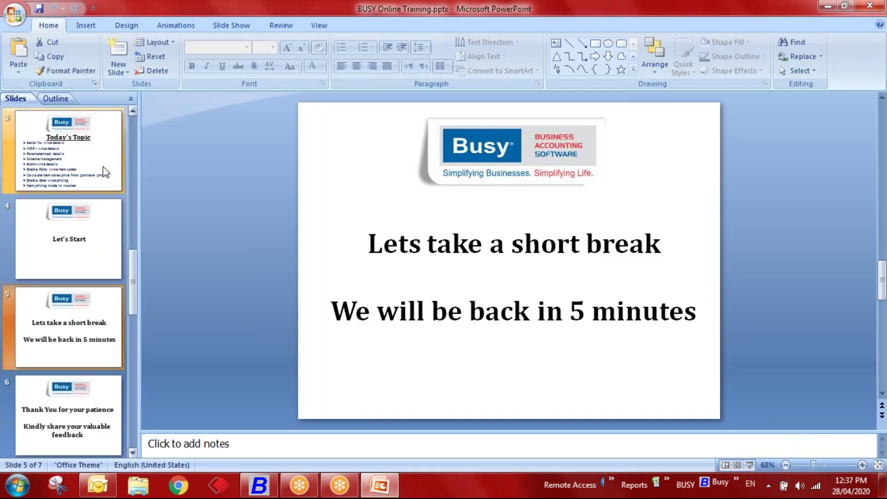
pyautogui.click(71, 154)
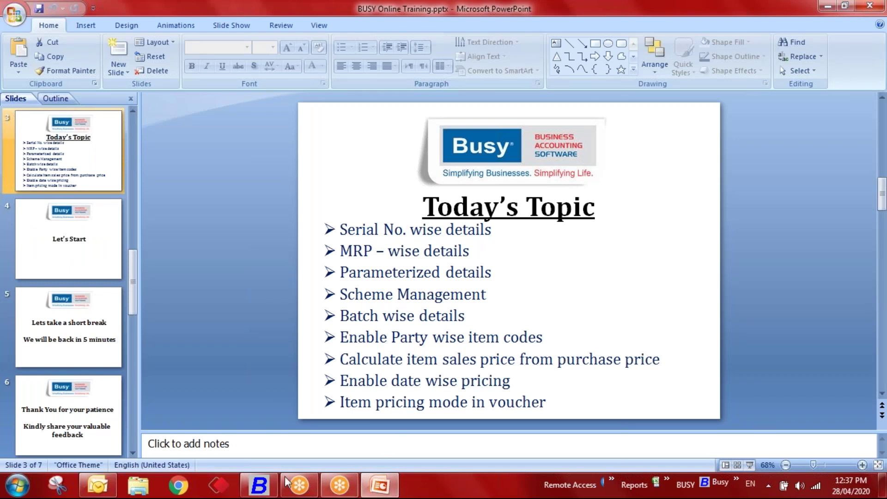
# Step: Switch back to BUSY, enable party-wise item codes in the inventory options, save them and leave the feature options
pyautogui.click(250, 483)
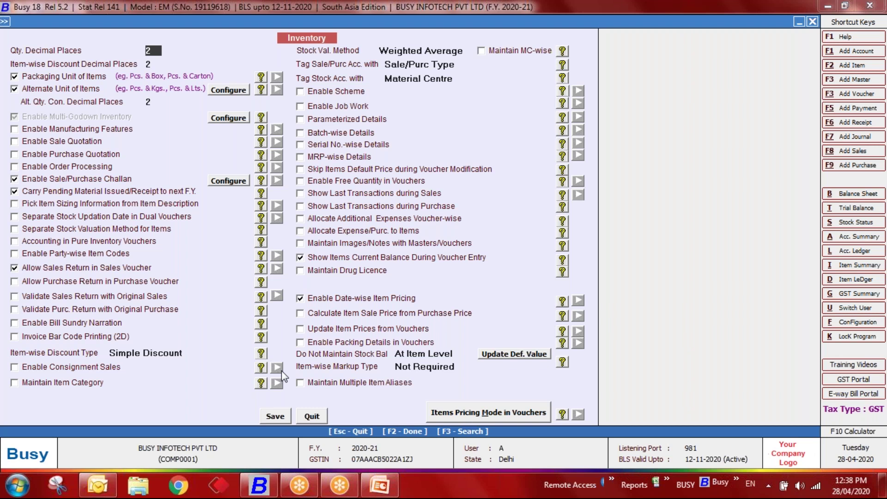
pyautogui.click(28, 253)
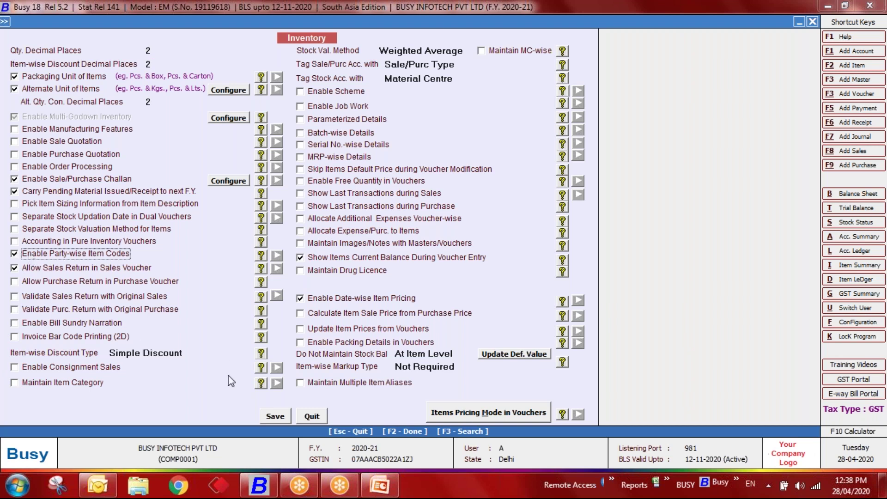
pyautogui.click(267, 420)
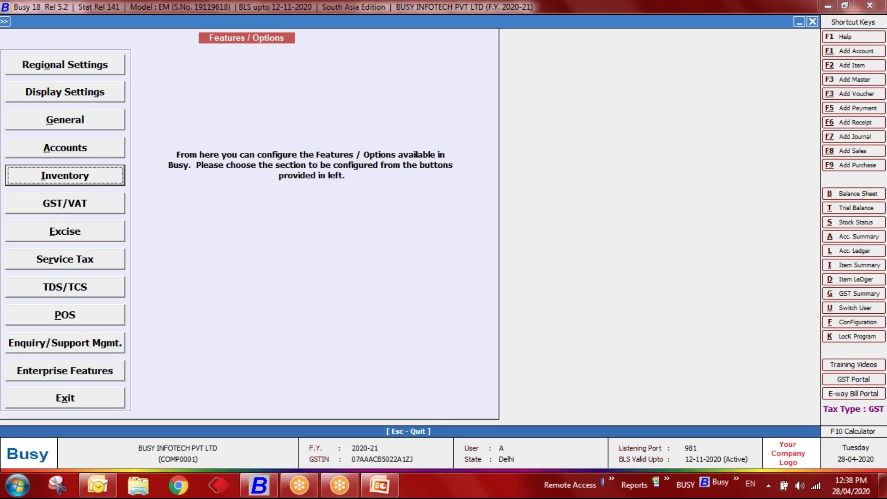
pyautogui.press('Escape')
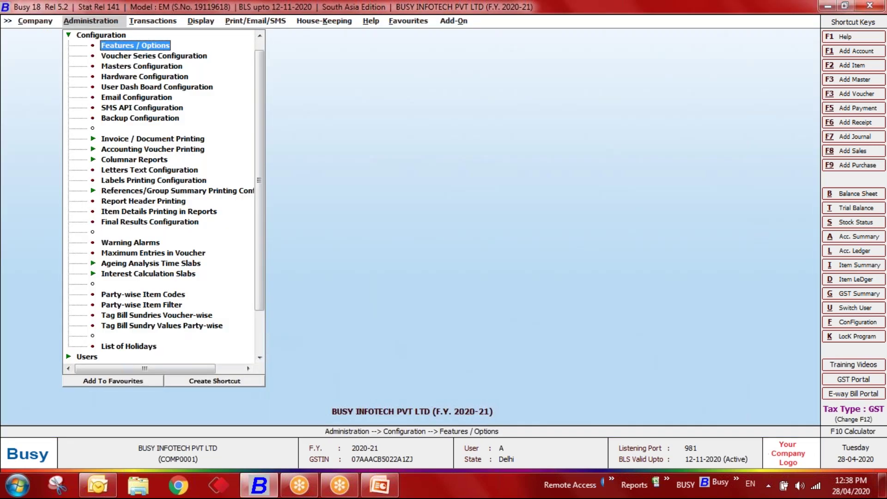
# Step: Open the Party-wise Item Codes configuration
pyautogui.press('Escape')
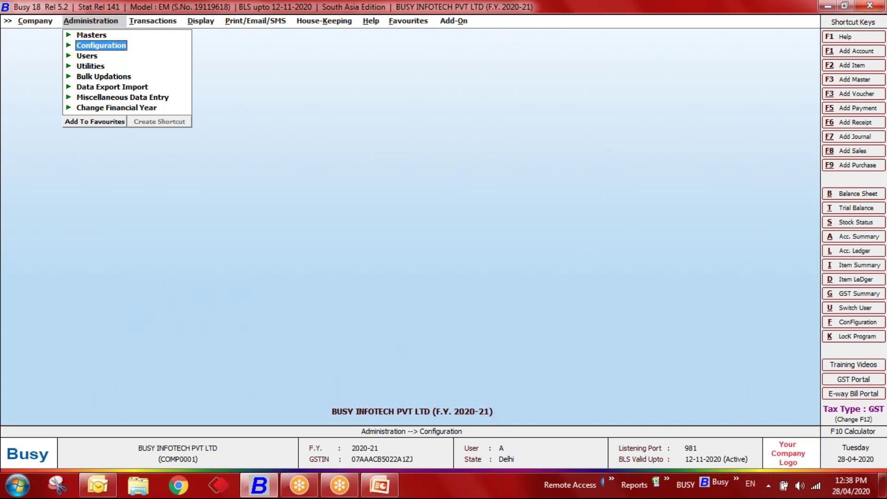
pyautogui.press('Return')
pyautogui.press('Down')
pyautogui.press('Down')
pyautogui.press('Down')
pyautogui.press('Down')
pyautogui.press('Down')
pyautogui.press('Down')
pyautogui.press('Down')
pyautogui.press('Down')
pyautogui.press('Down')
pyautogui.press('Down')
pyautogui.press('Down')
pyautogui.press('Down')
pyautogui.press('Down')
pyautogui.press('Down')
pyautogui.press('Down')
pyautogui.press('Down')
pyautogui.press('Down')
pyautogui.press('Down')
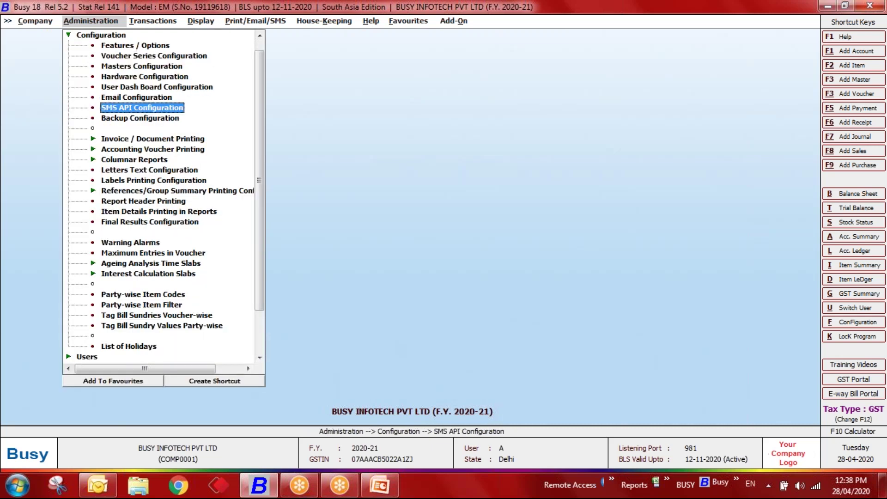
pyautogui.press('Down')
pyautogui.press('Down')
pyautogui.press('Down')
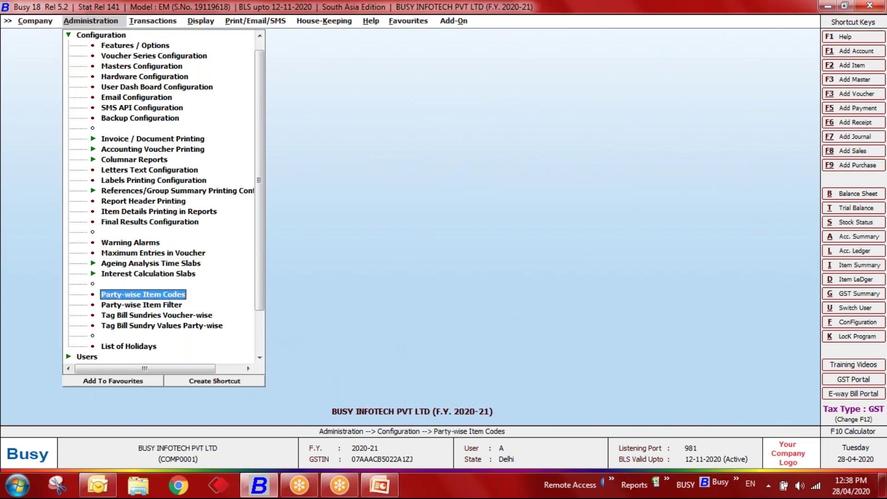
pyautogui.press('Return')
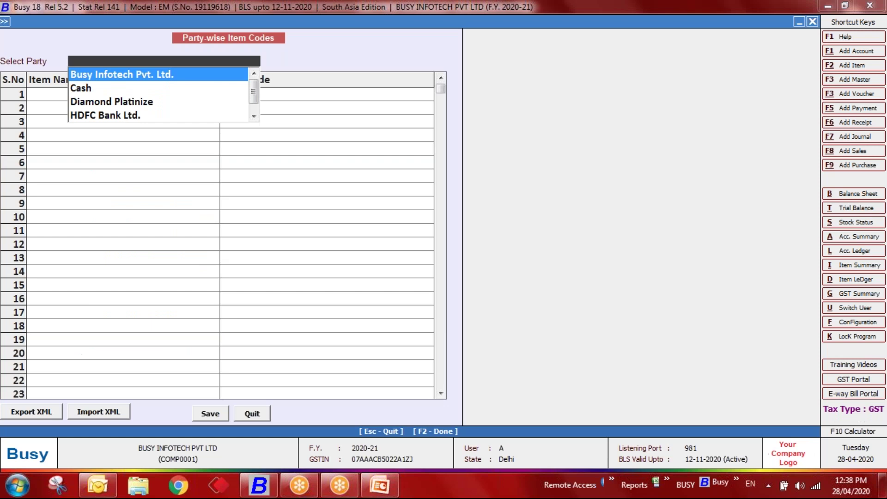
# Step: Choose Diamond Platinize as the party and assign the item code Red Apple to the item Apple
pyautogui.press('Down')
pyautogui.press('Down')
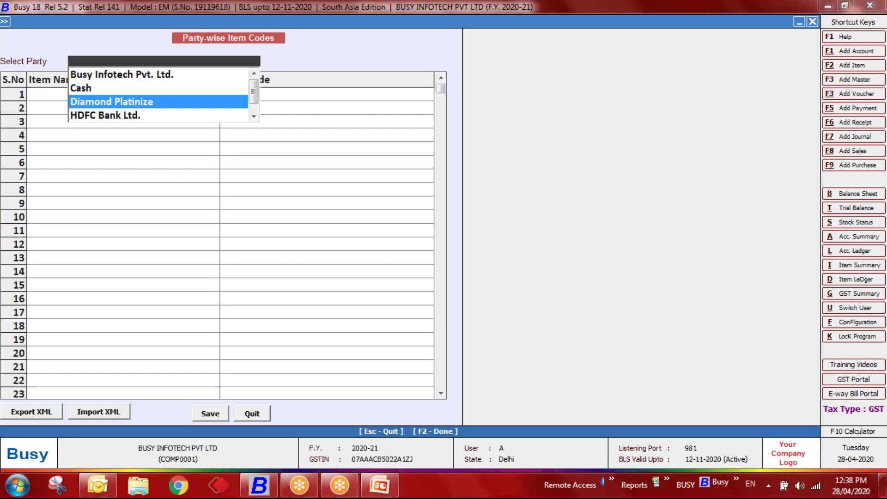
pyautogui.press('Return')
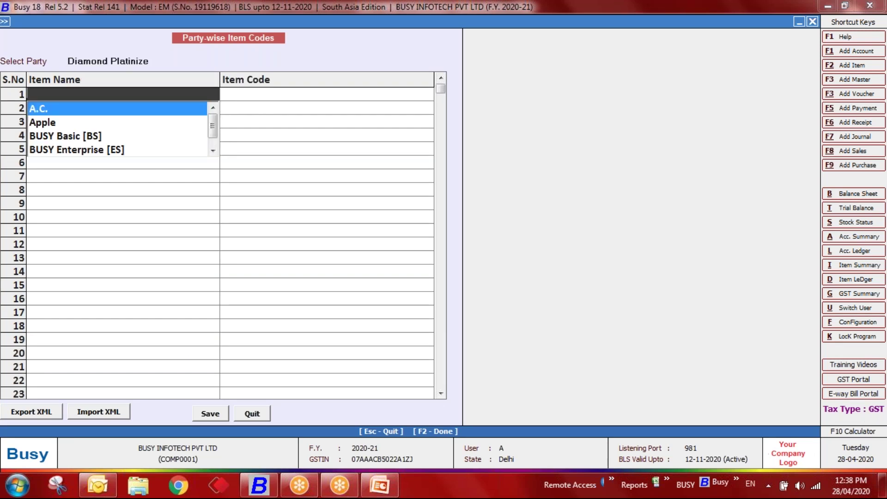
pyautogui.press('Down')
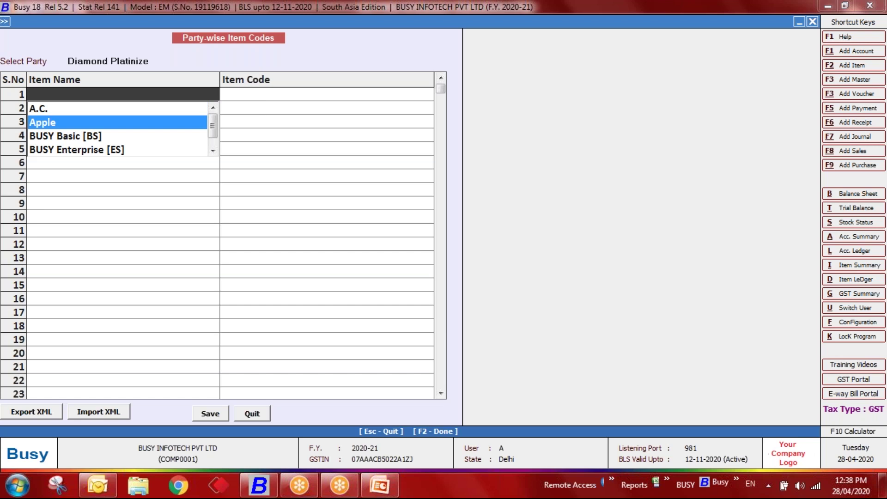
pyautogui.press('Return')
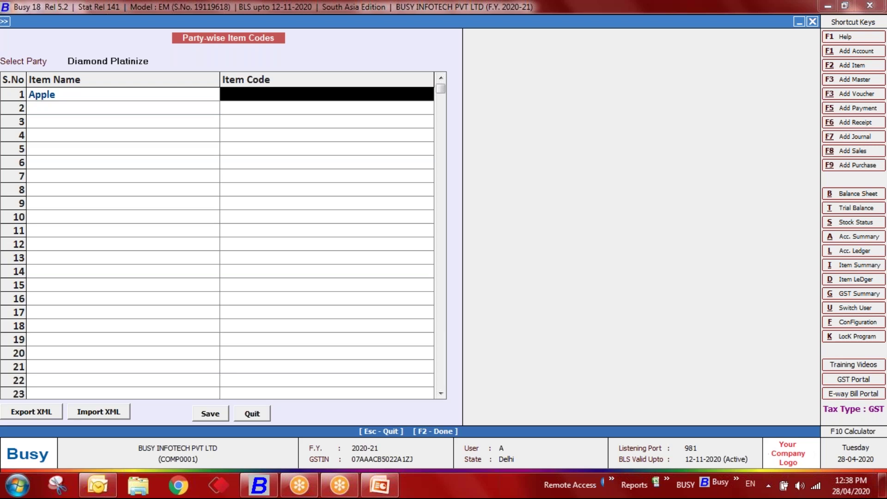
pyautogui.write('RC')
pyautogui.press('BackSpace')
pyautogui.write('ed')
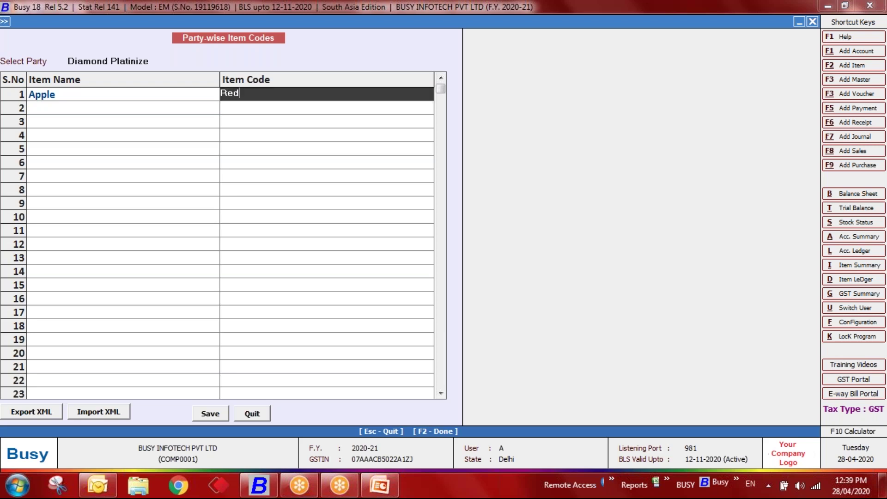
pyautogui.write(' Apple')
pyautogui.press('Return')
# Step: Assign the item code Coca Cola to the item Cola and save the codes for this party
pyautogui.press('Down')
pyautogui.press('Down')
pyautogui.press('Down')
pyautogui.press('Down')
pyautogui.press('Down')
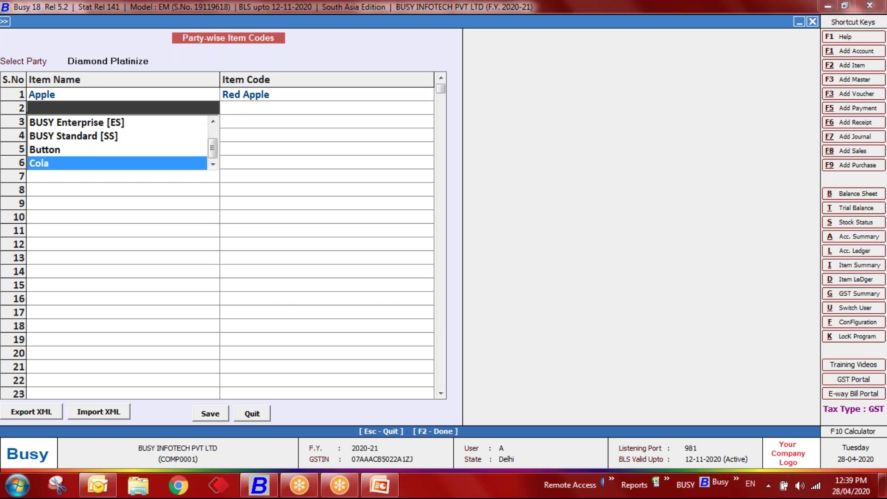
pyautogui.press('Return')
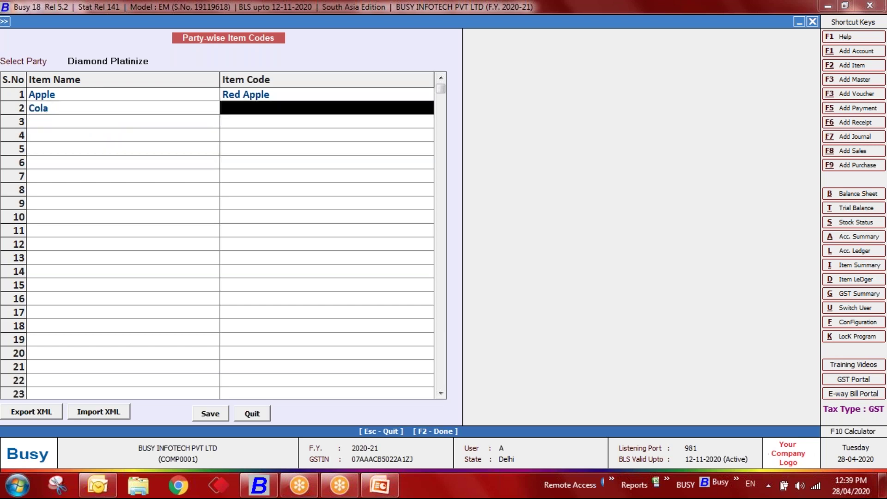
pyautogui.write('Coca ')
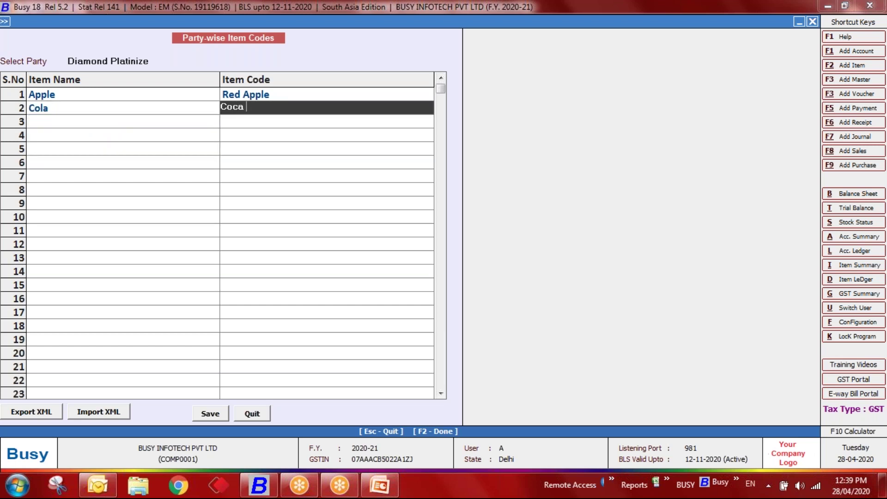
pyautogui.write('cola')
pyautogui.press('Return')
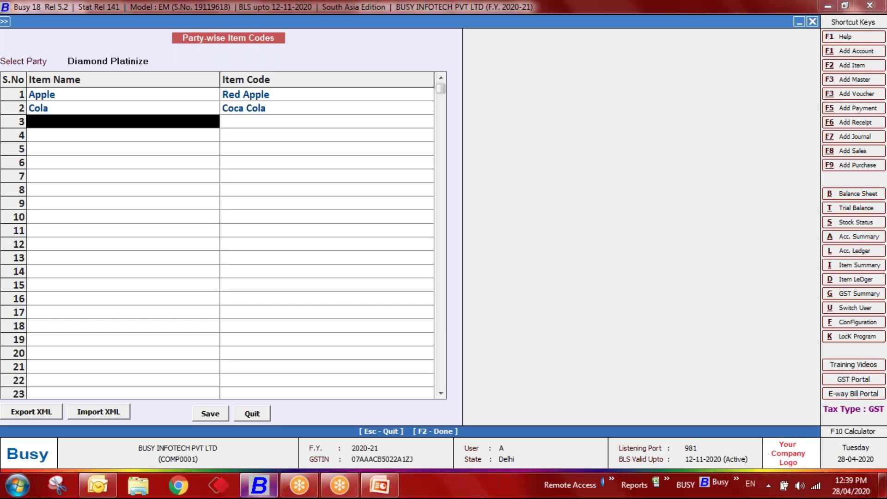
pyautogui.click(202, 414)
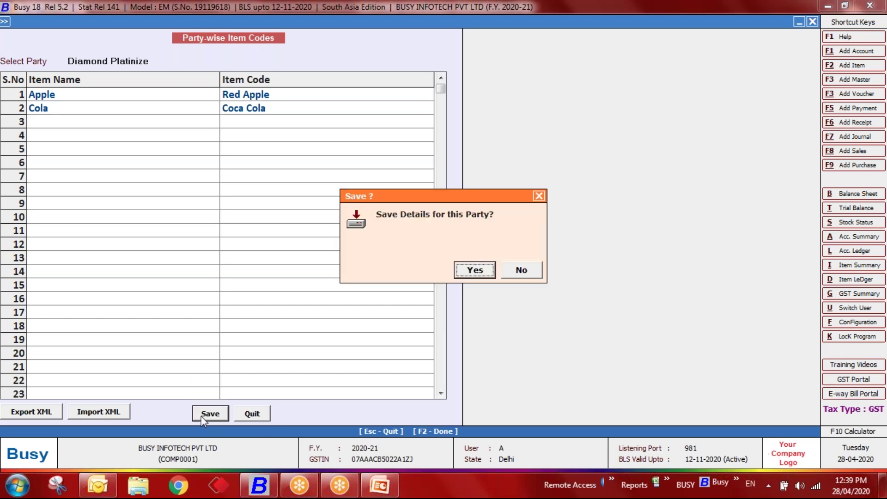
pyautogui.press('Return')
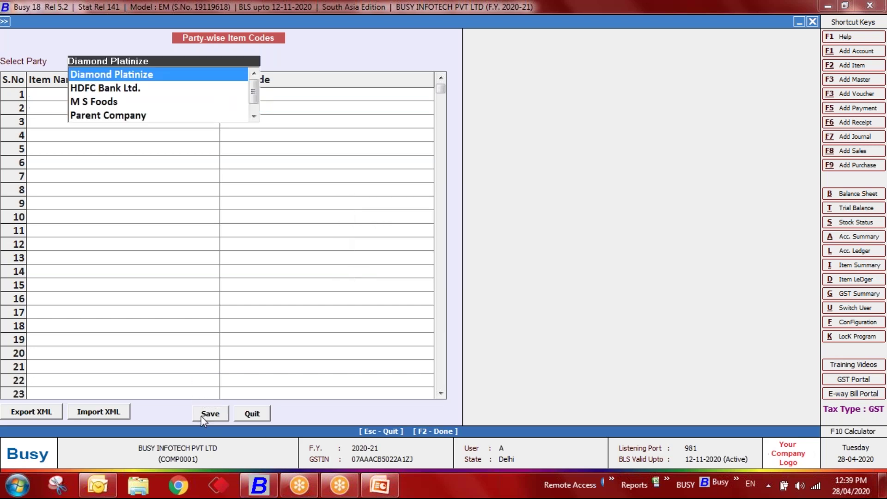
# Step: Leave the item codes and start a new sales voucher for Diamond Platinize, keeping the default series, date and material centre
pyautogui.press('Escape')
pyautogui.press('Right')
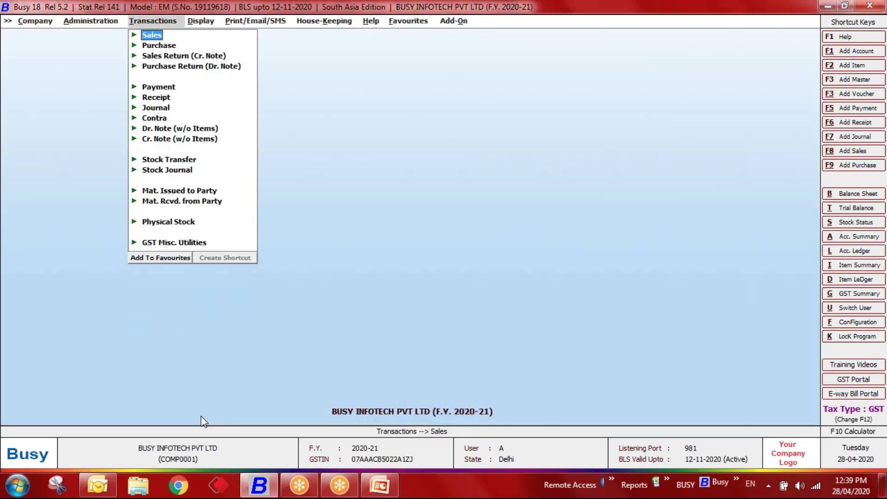
pyautogui.press('Return')
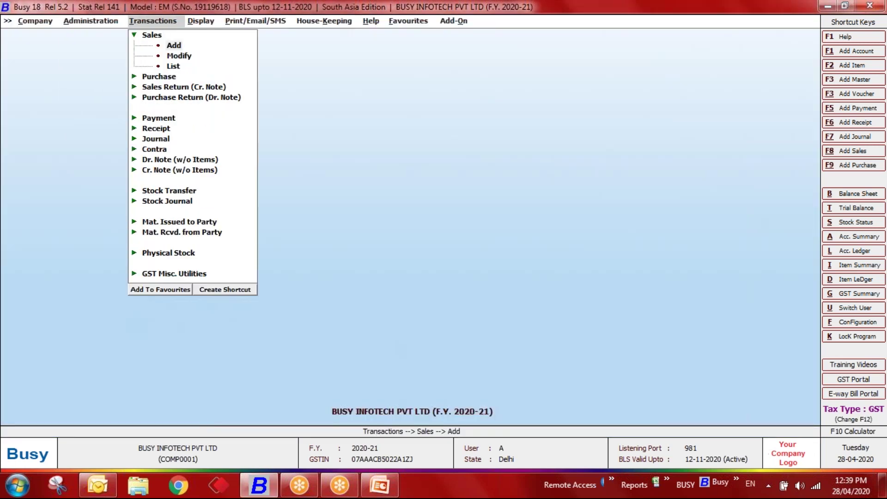
pyautogui.press('Return')
pyautogui.press('Return')
pyautogui.press('Return')
pyautogui.press('Return')
pyautogui.press('Return')
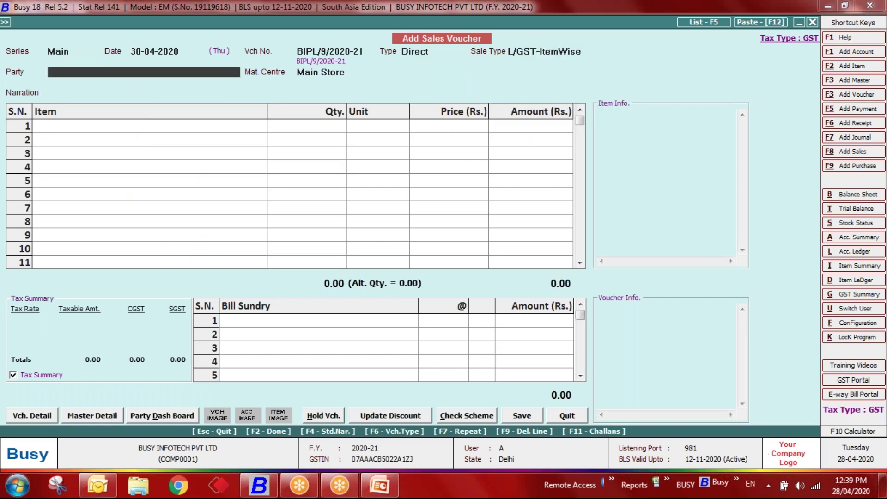
pyautogui.press('Down')
pyautogui.press('Down')
pyautogui.press('Return')
pyautogui.press('Return')
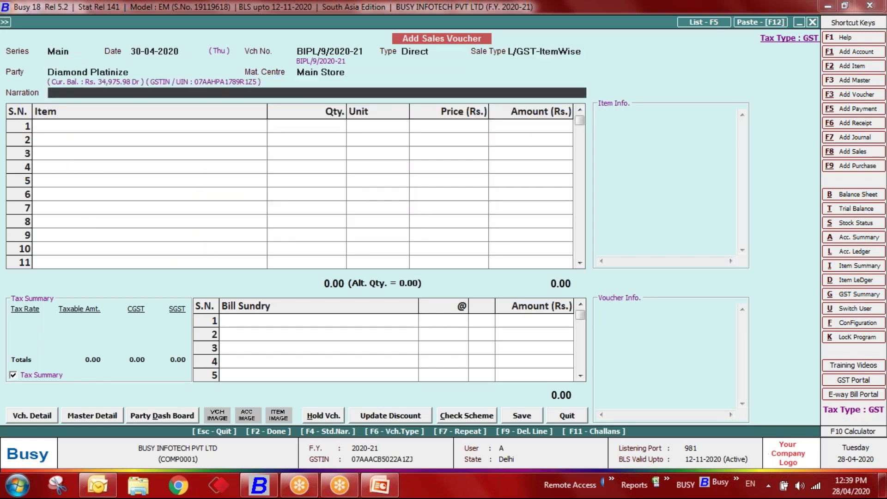
pyautogui.press('Return')
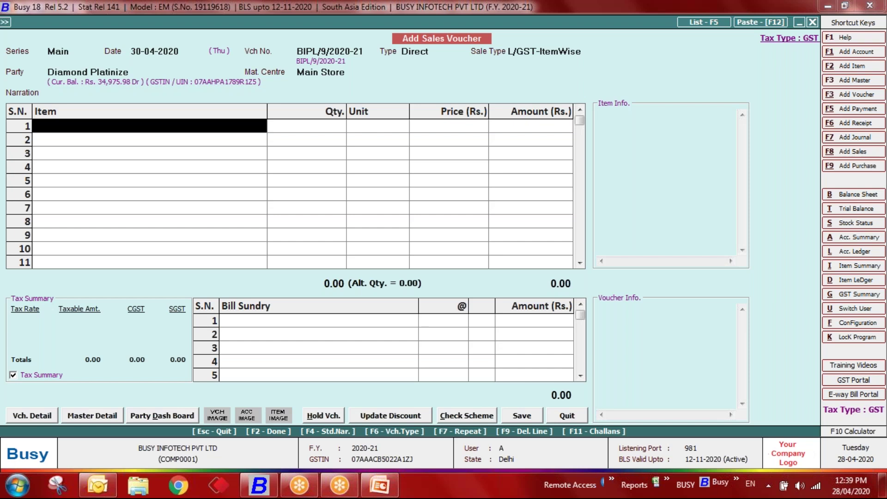
# Step: Fill the first item row by picking the party item code Red Apple
pyautogui.press('F8')
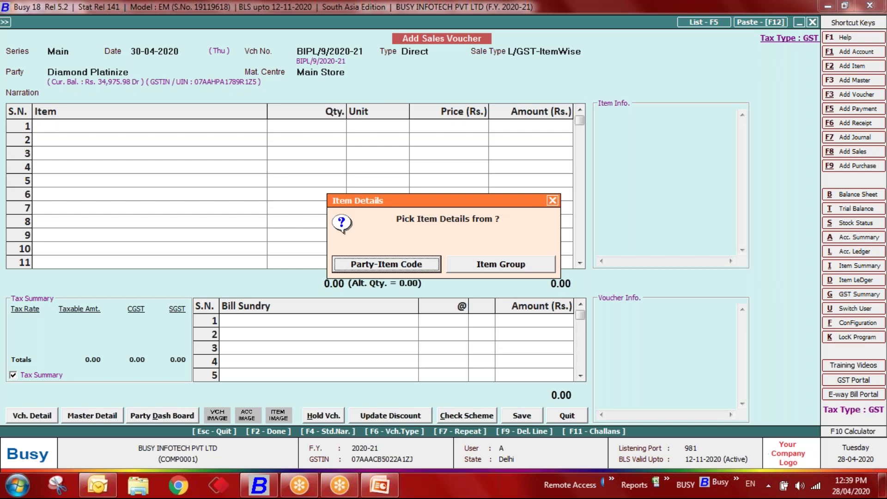
pyautogui.press('Return')
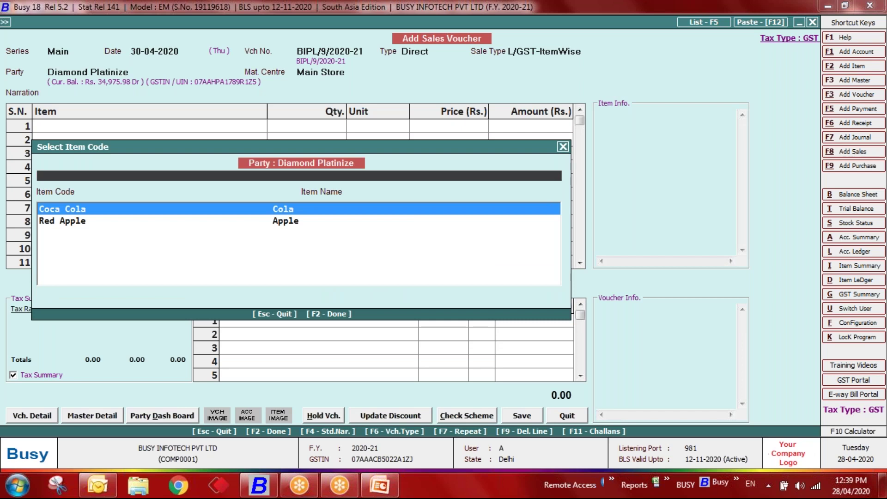
pyautogui.write('red apple')
pyautogui.press('Return')
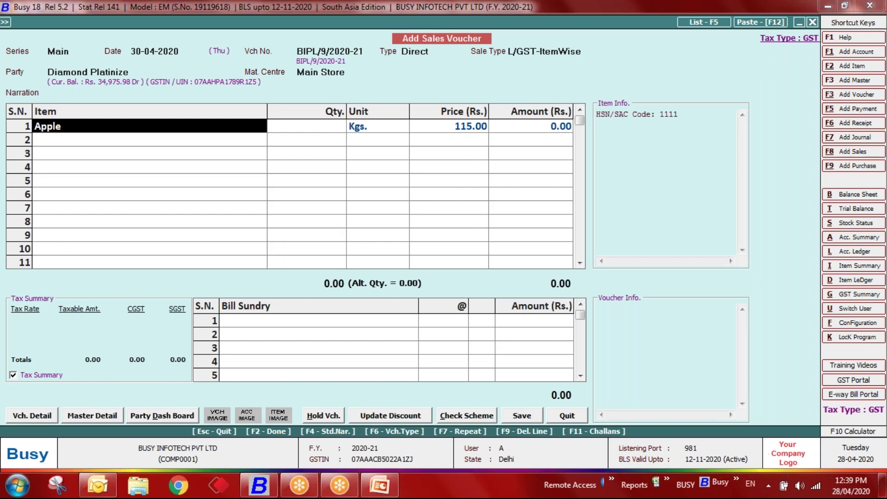
# Step: Set Apple's quantity to 10 Kgs., leaving its description blank, and accept the default price and GST details
pyautogui.press('Return')
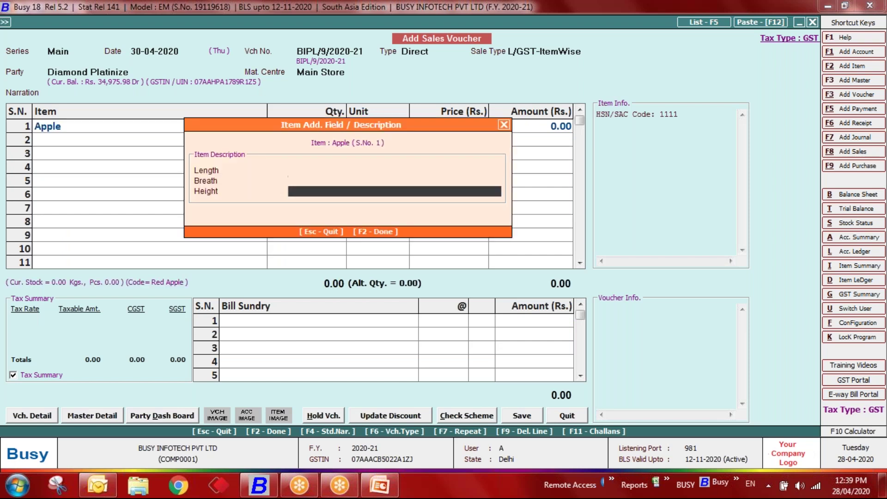
pyautogui.press('Escape')
pyautogui.write('10')
pyautogui.press('Return')
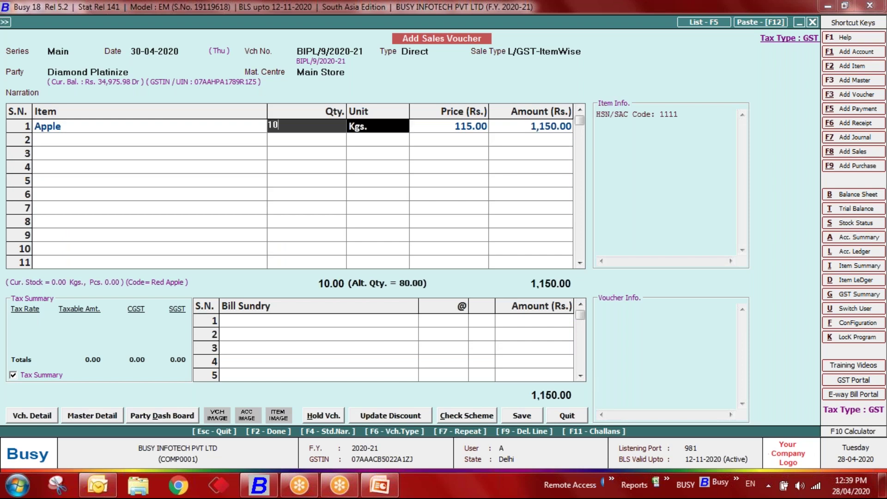
pyautogui.press('Return')
pyautogui.press('Return')
pyautogui.press('Return')
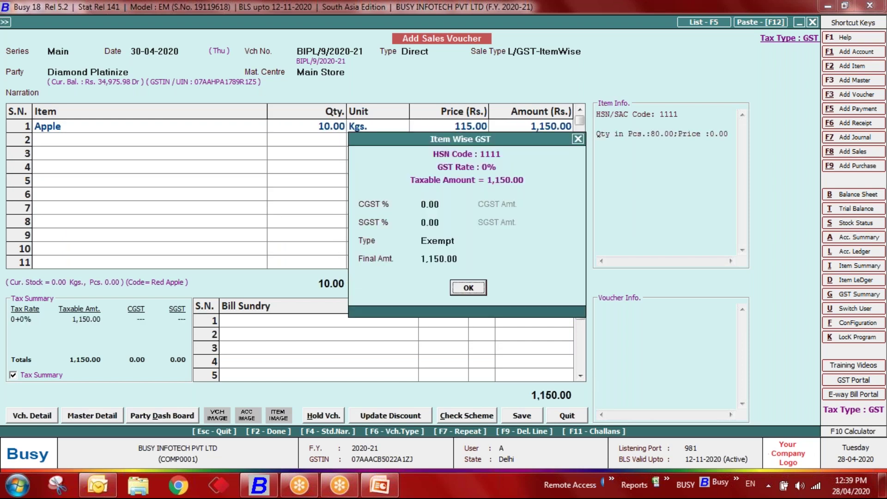
pyautogui.press('Return')
pyautogui.press('Escape')
pyautogui.press('Up')
pyautogui.press('Return')
pyautogui.press('Escape')
pyautogui.press('Down')
pyautogui.press('Left')
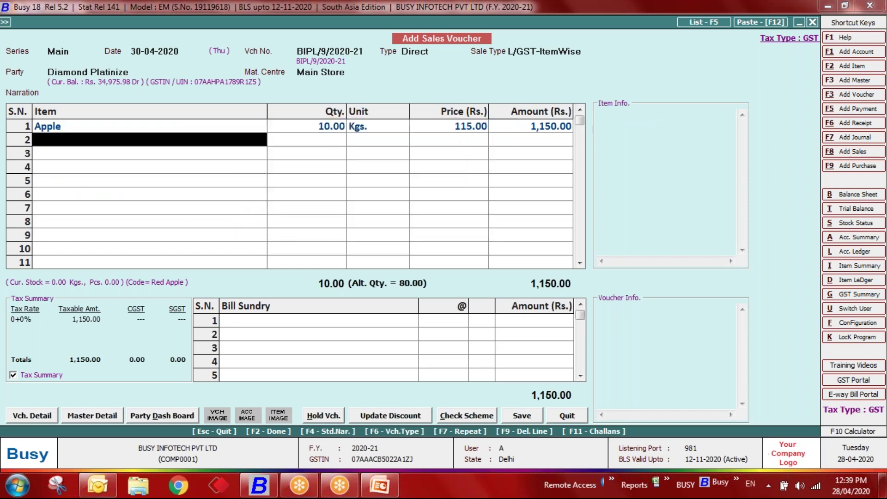
# Step: Fill the second item row by picking the party item code Coca Cola
pyautogui.press('F4')
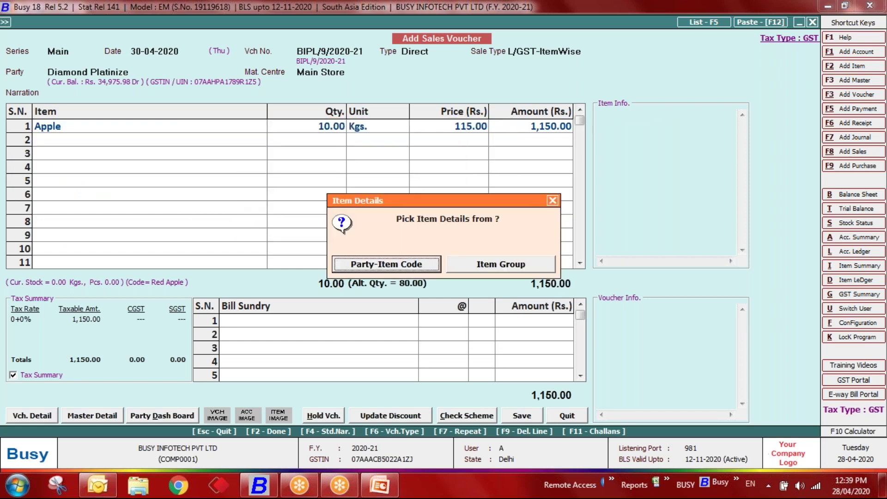
pyautogui.press('Return')
pyautogui.press('Down')
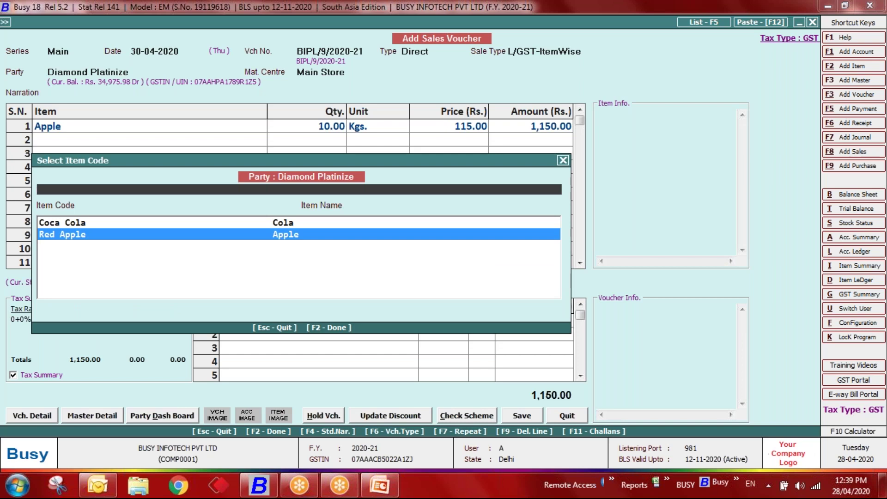
pyautogui.write('cola')
pyautogui.press('Return')
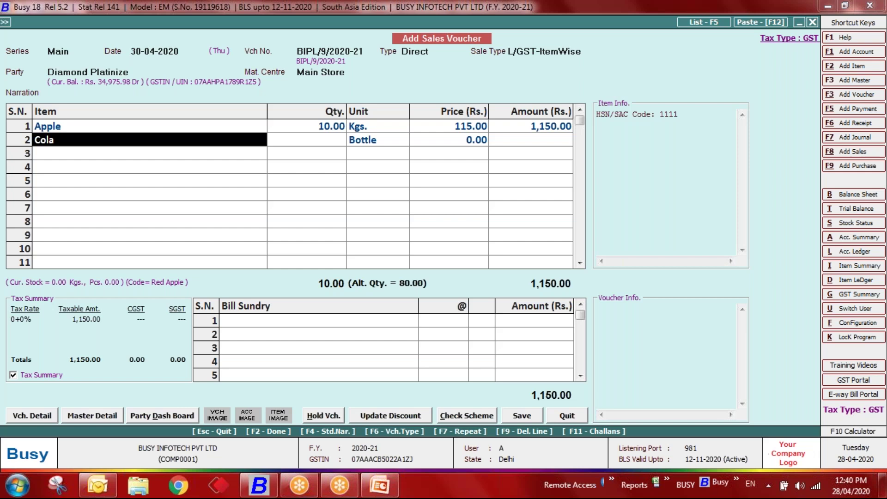
# Step: Set Cola's quantity to 10 bottles and accept its price and GST details
pyautogui.press('Return')
pyautogui.press('Return')
pyautogui.press('Return')
pyautogui.press('Return')
pyautogui.write('10')
pyautogui.press('Return')
pyautogui.press('Return')
pyautogui.press('Return')
pyautogui.press('Return')
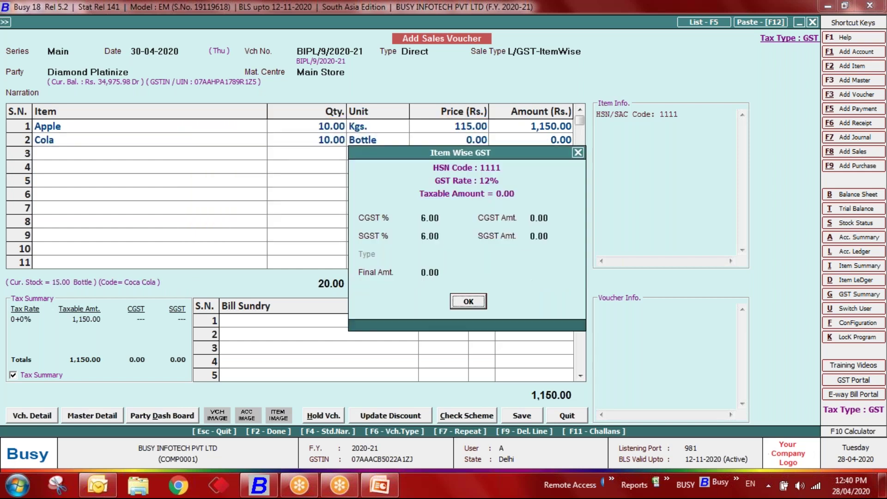
pyautogui.press('Return')
# Step: Quit the sales voucher for Diamond Platinize without saving it
pyautogui.press('Escape')
pyautogui.press('Escape')
pyautogui.press('Escape')
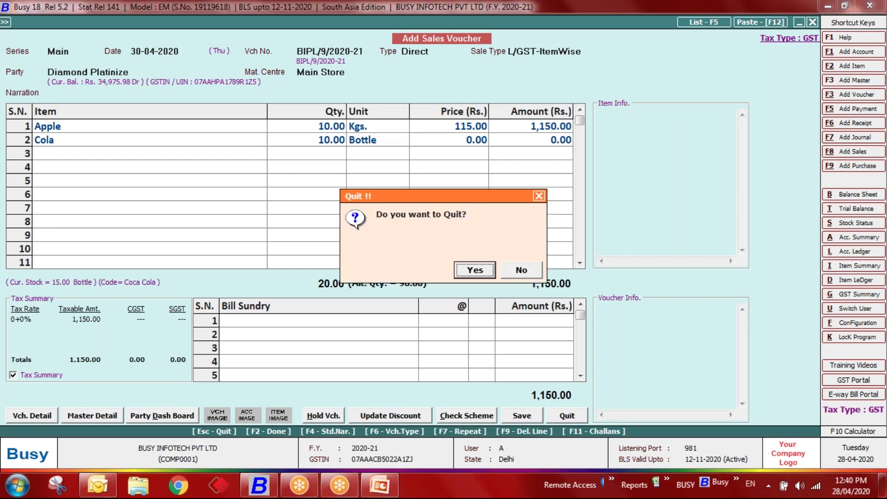
pyautogui.press('Return')
pyautogui.press('Escape')
pyautogui.press('Escape')
# Step: Review the party-wise item codes option in the inventory features and leave without saving
pyautogui.press('Left')
pyautogui.press('Down')
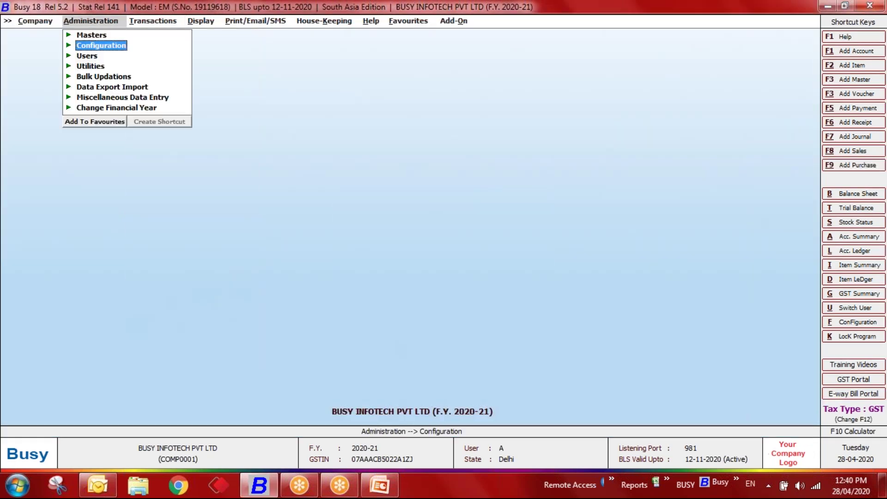
pyautogui.press('Return')
pyautogui.press('Return')
pyautogui.press('Down')
pyautogui.press('Down')
pyautogui.press('Down')
pyautogui.press('Down')
pyautogui.press('Return')
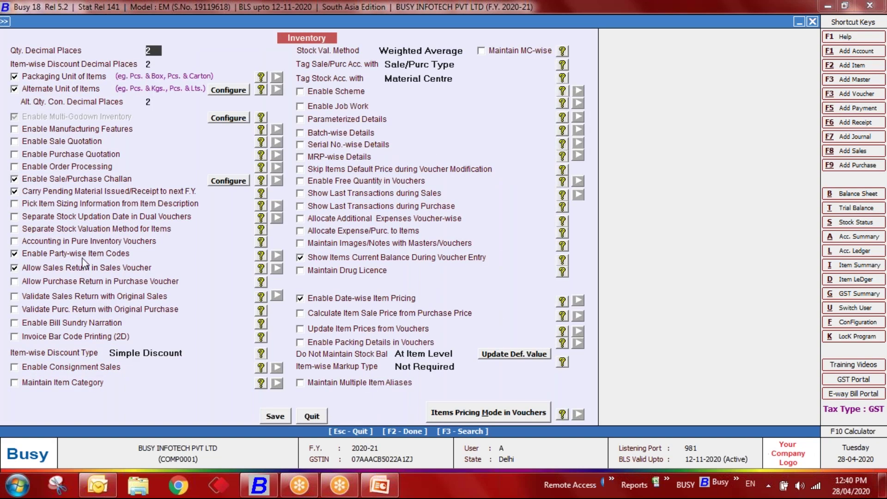
pyautogui.click(315, 419)
pyautogui.press('Escape')
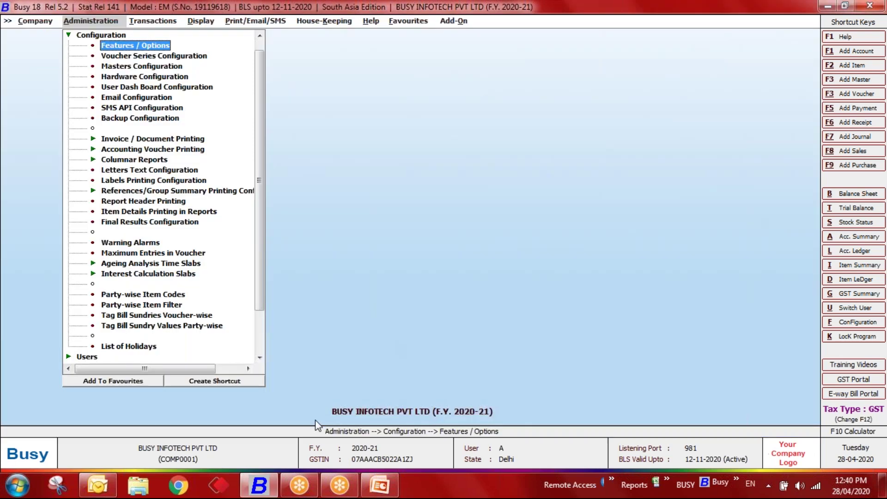
# Step: Review the party-wise item codes configured for Diamond Platinize and quit the list without saving
pyautogui.press('Escape')
pyautogui.press('Return')
pyautogui.press('Down')
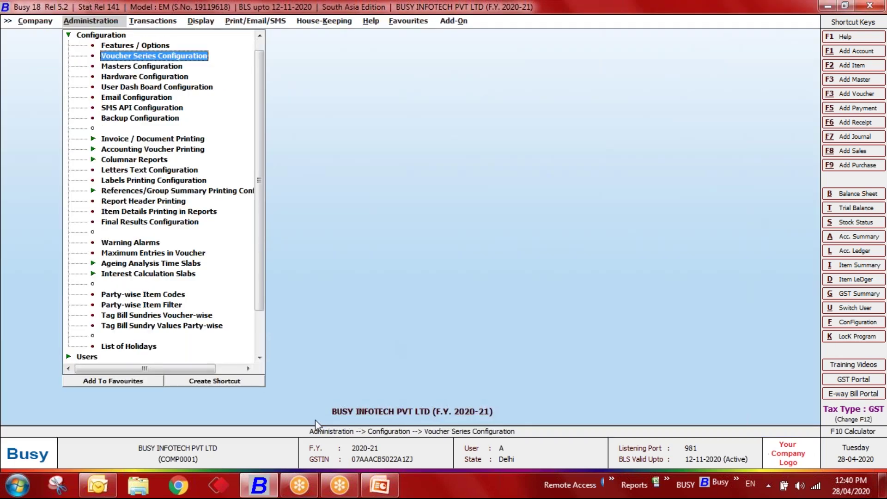
pyautogui.press('Down')
pyautogui.press('Down')
pyautogui.press('Down')
pyautogui.press('Down')
pyautogui.press('Down')
pyautogui.press('Down')
pyautogui.press('Down')
pyautogui.press('Down')
pyautogui.press('Down')
pyautogui.press('Down')
pyautogui.press('Down')
pyautogui.press('Down')
pyautogui.press('Down')
pyautogui.press('Down')
pyautogui.press('Down')
pyautogui.press('Down')
pyautogui.press('Down')
pyautogui.press('Down')
pyautogui.press('Down')
pyautogui.press('Down')
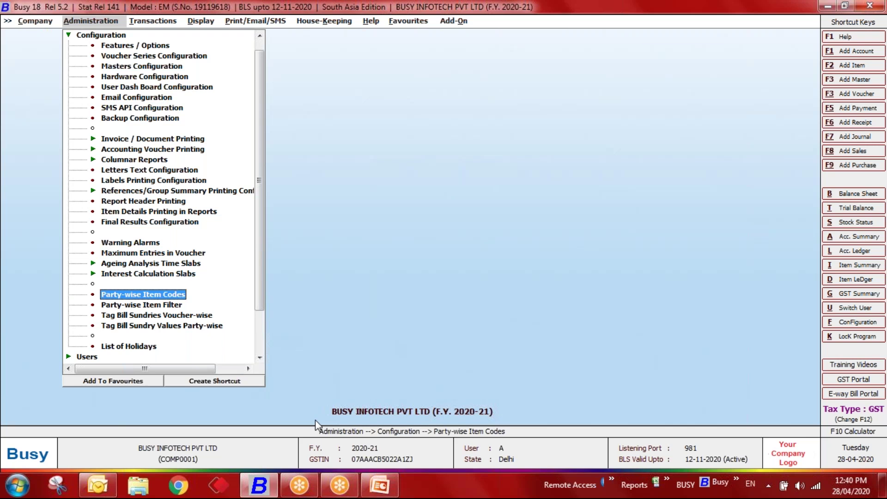
pyautogui.press('Return')
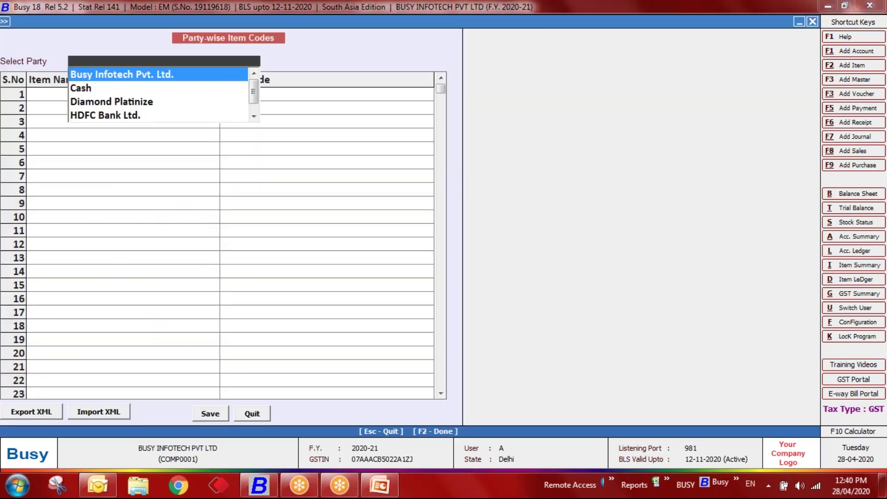
pyautogui.press('Down')
pyautogui.press('Down')
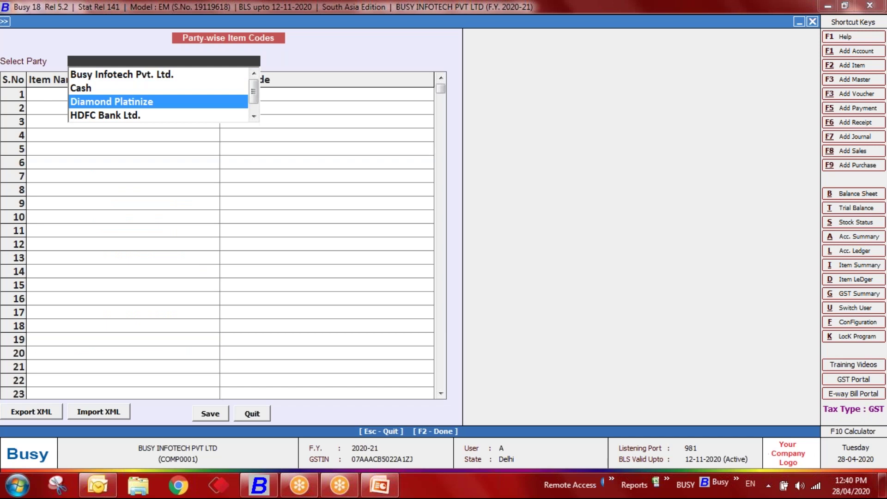
pyautogui.press('Return')
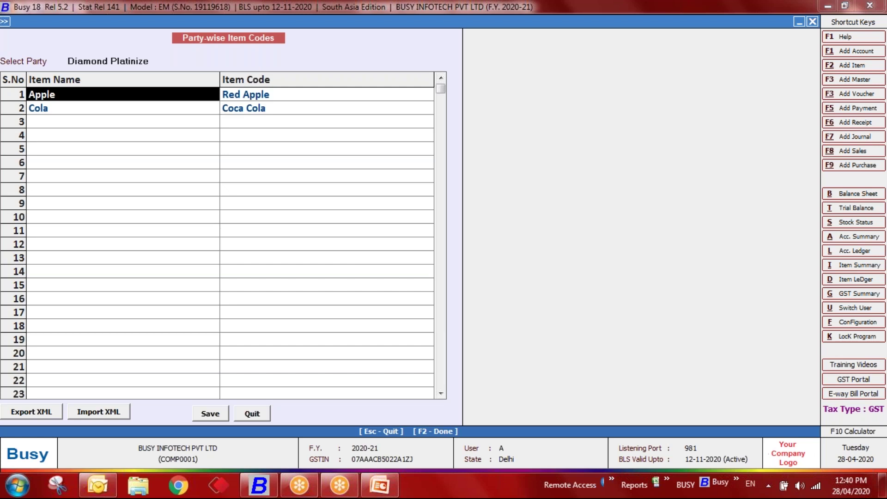
pyautogui.press('Down')
pyautogui.press('Down')
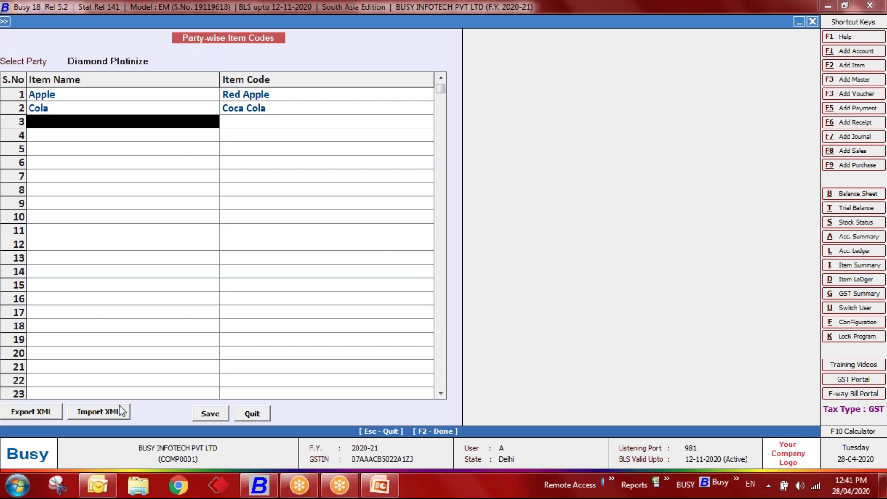
pyautogui.click(253, 414)
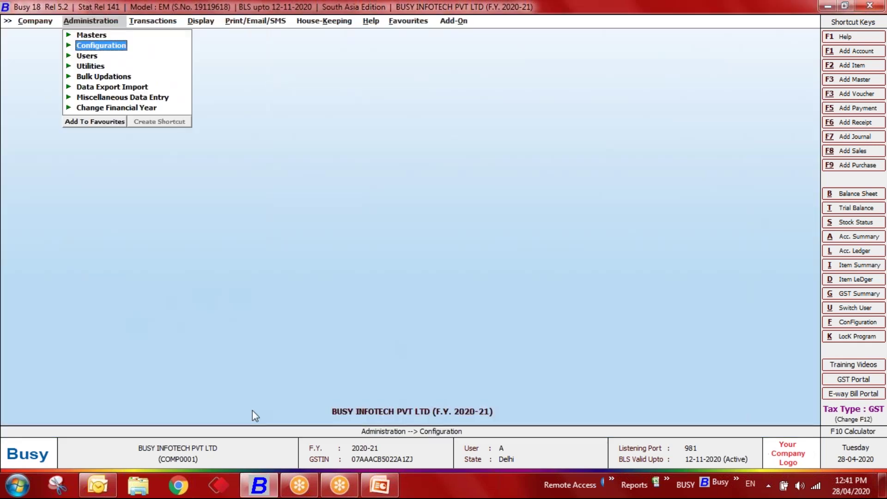
# Step: Open the inventory features configuration and disable date-wise item pricing
pyautogui.press('Return')
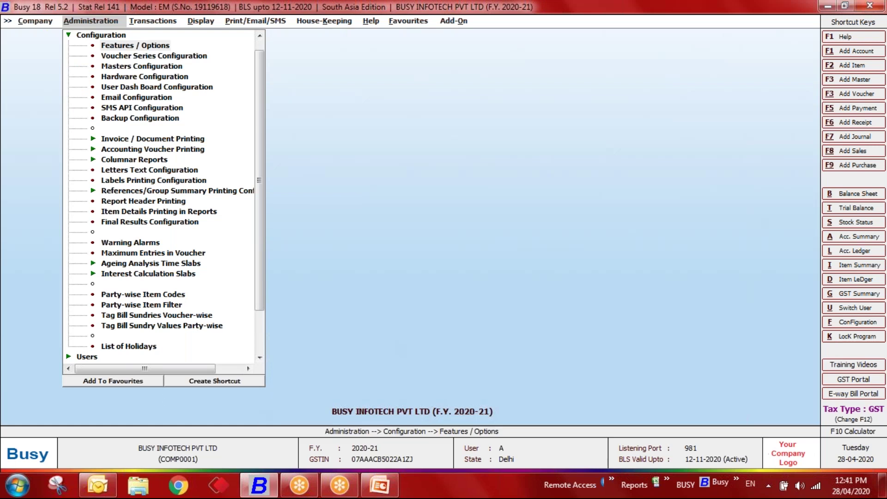
pyautogui.press('Return')
pyautogui.press('Down')
pyautogui.press('Down')
pyautogui.press('Down')
pyautogui.press('Down')
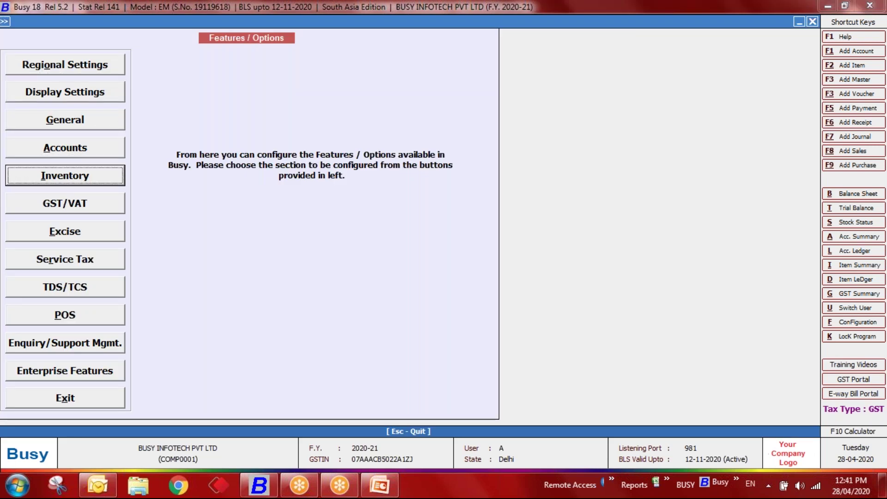
pyautogui.press('Return')
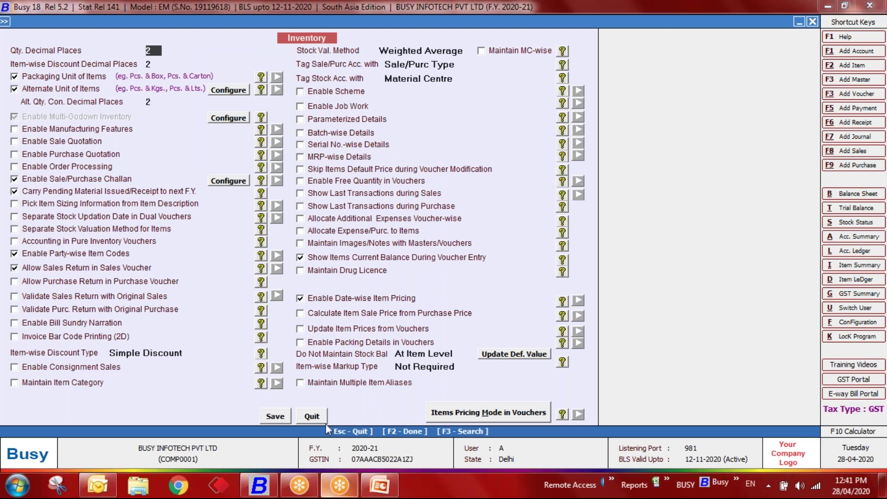
pyautogui.click(377, 314)
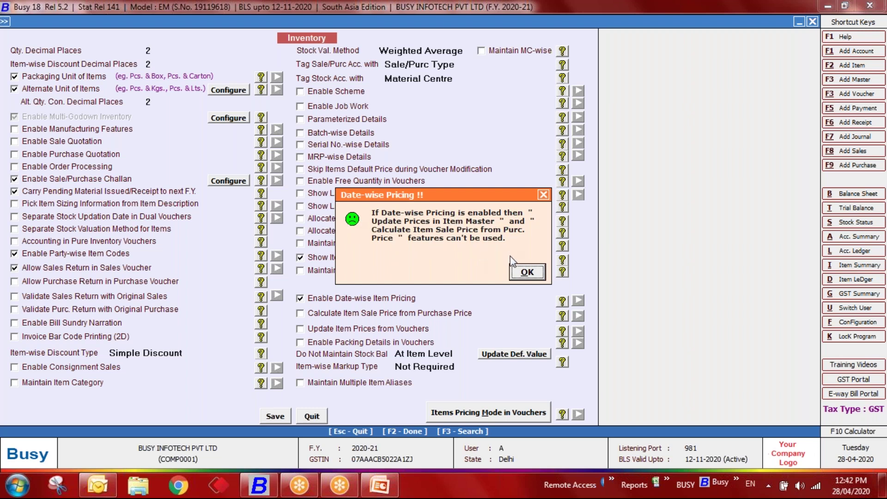
pyautogui.click(524, 274)
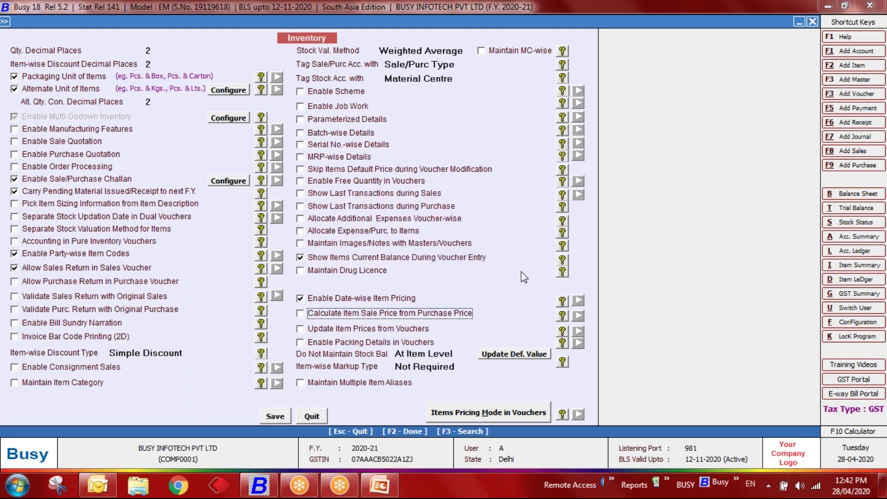
pyautogui.click(328, 300)
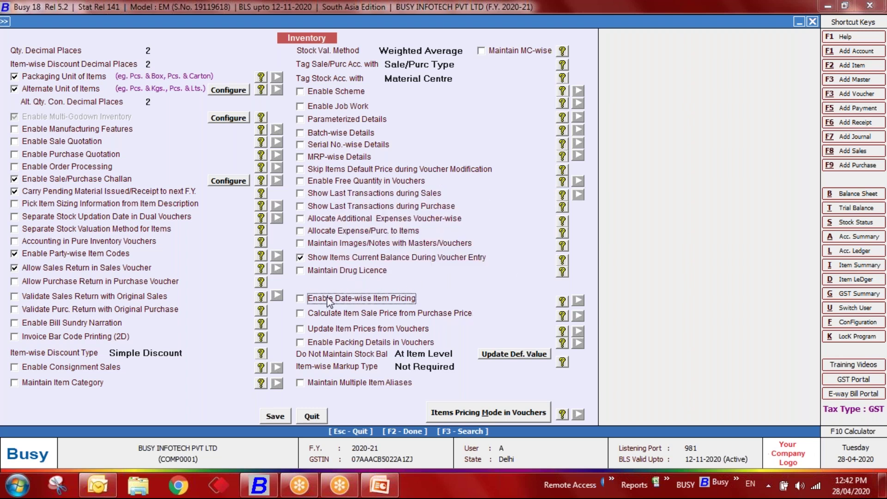
# Step: Enable Calculate Item Sale Price from Purchase Price with Show Sales Price at the time of Voucher Saving, and save the inventory features
pyautogui.click(305, 313)
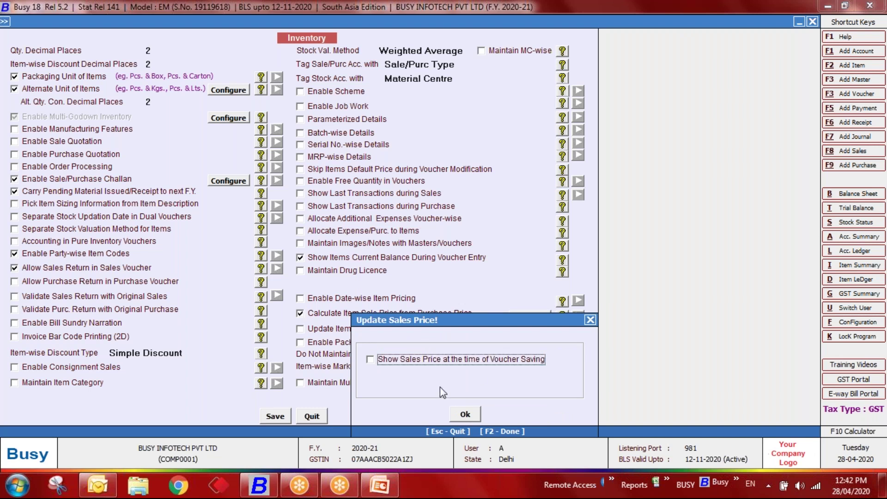
pyautogui.click(511, 362)
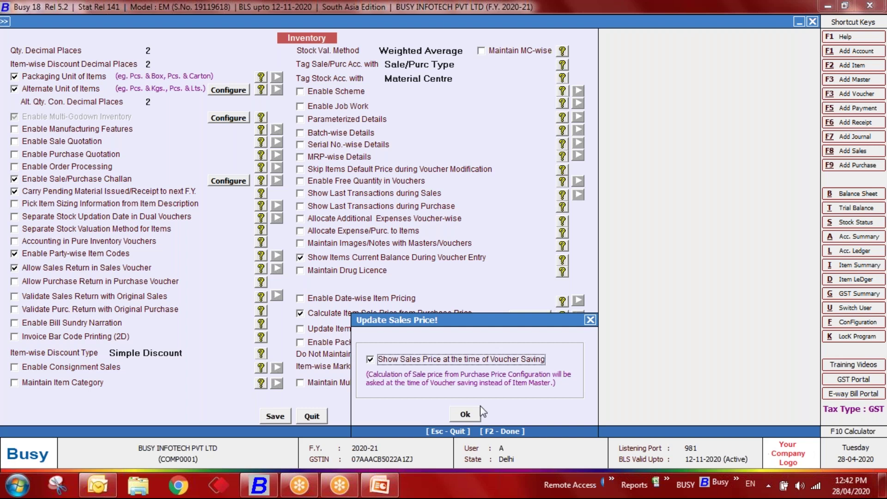
pyautogui.click(467, 416)
pyautogui.click(275, 417)
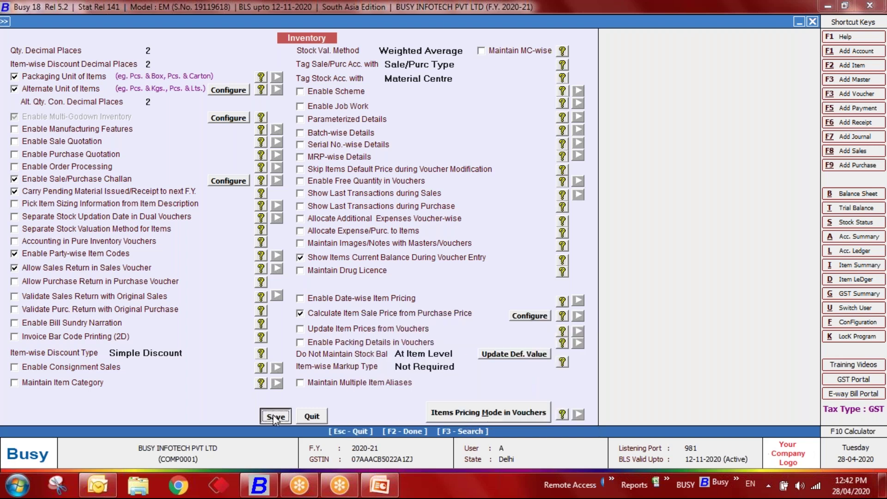
pyautogui.press('Escape')
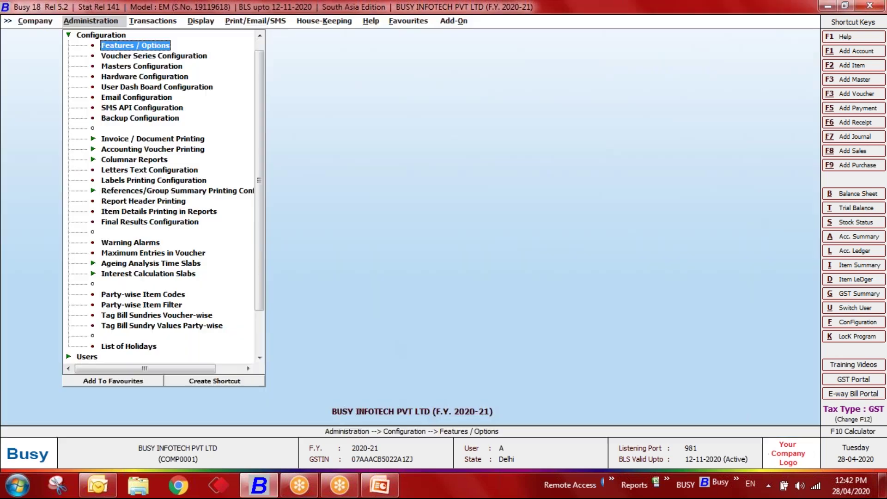
# Step: Start a new purchase voucher numbered 104 with type Direct and purchase type L/GST-ItemWise
pyautogui.press('Right')
pyautogui.press('Down')
pyautogui.press('Return')
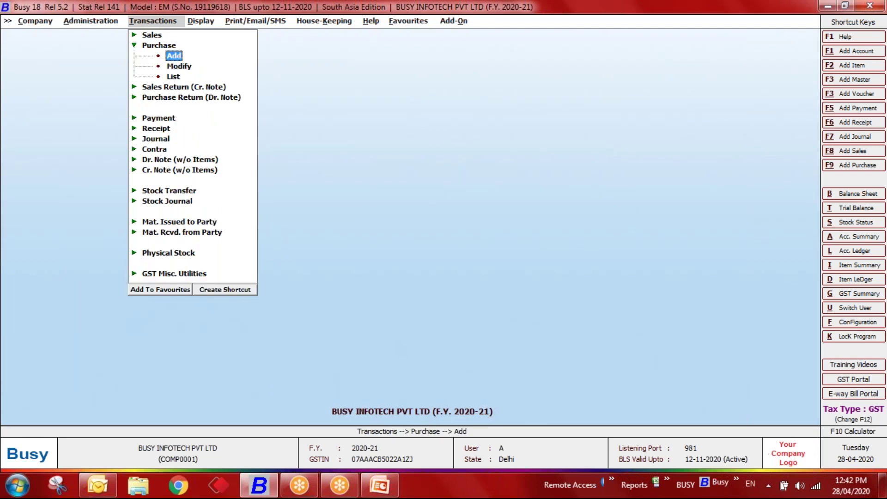
pyautogui.press('Return')
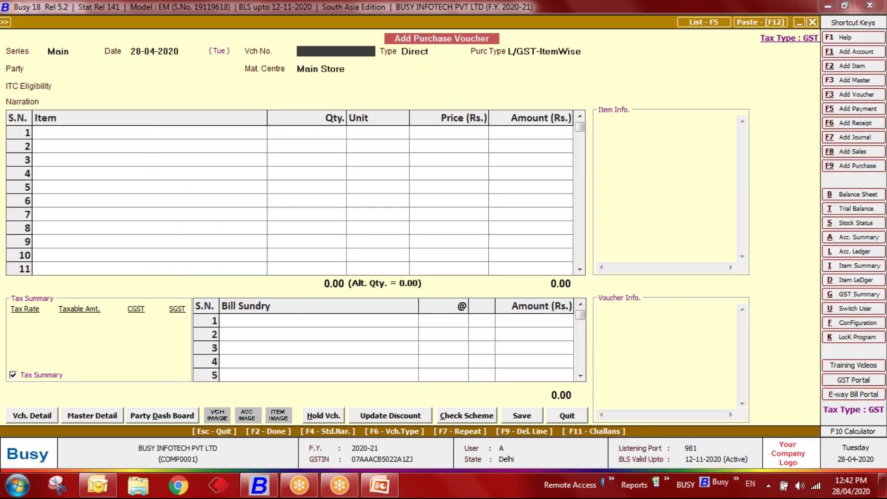
pyautogui.write('104')
pyautogui.press('Return')
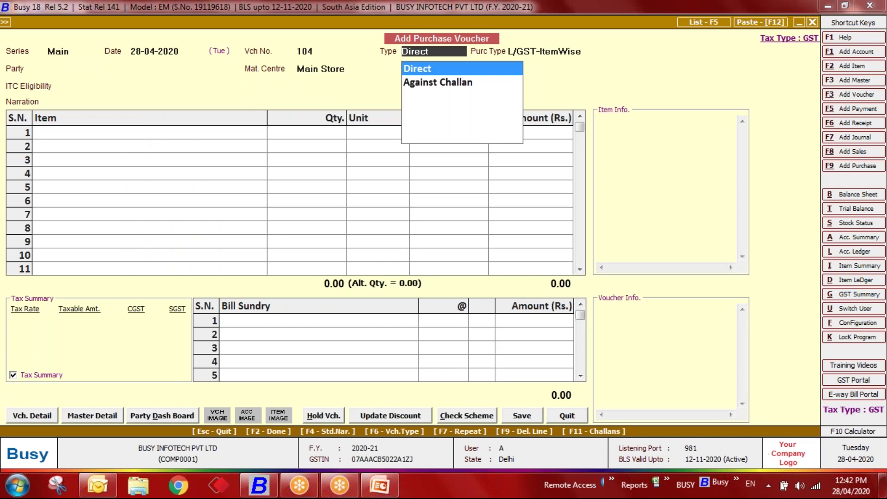
pyautogui.press('Return')
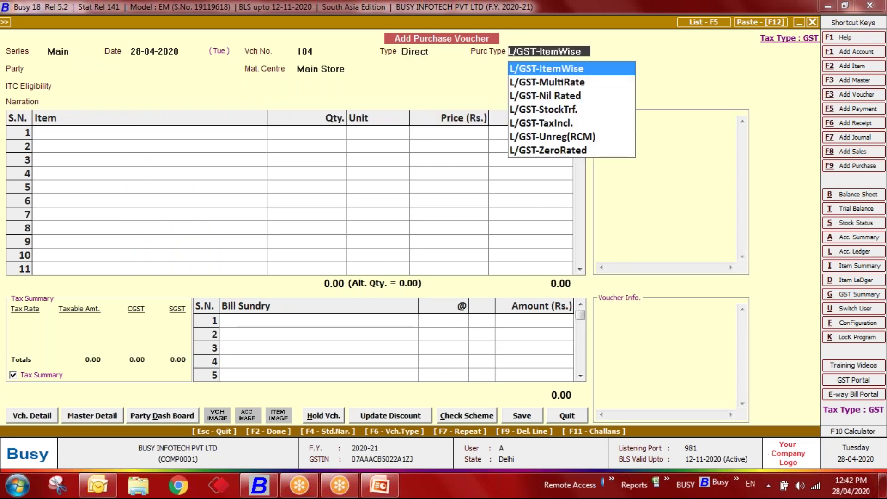
pyautogui.press('Return')
# Step: Fill the purchase voucher header with the account Party, material centre Main Store and ITC eligibility Input Goods/Services
pyautogui.press('Down')
pyautogui.press('Down')
pyautogui.press('Down')
pyautogui.press('Down')
pyautogui.press('Down')
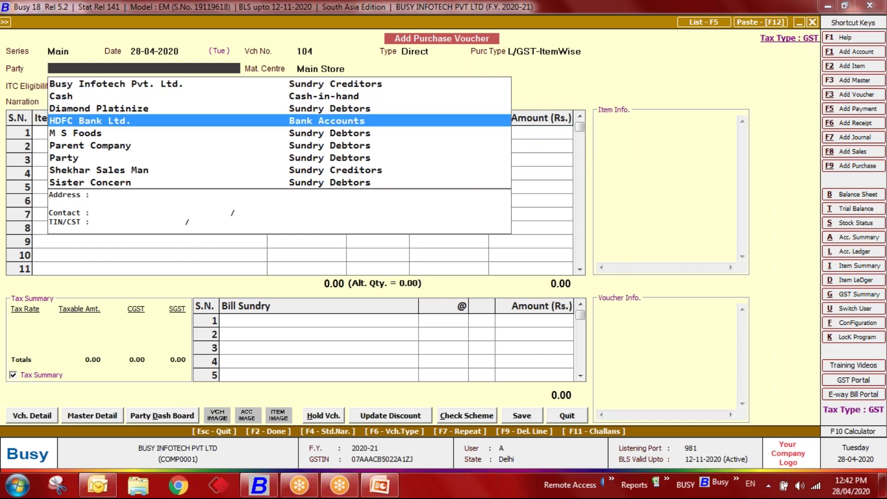
pyautogui.press('F3')
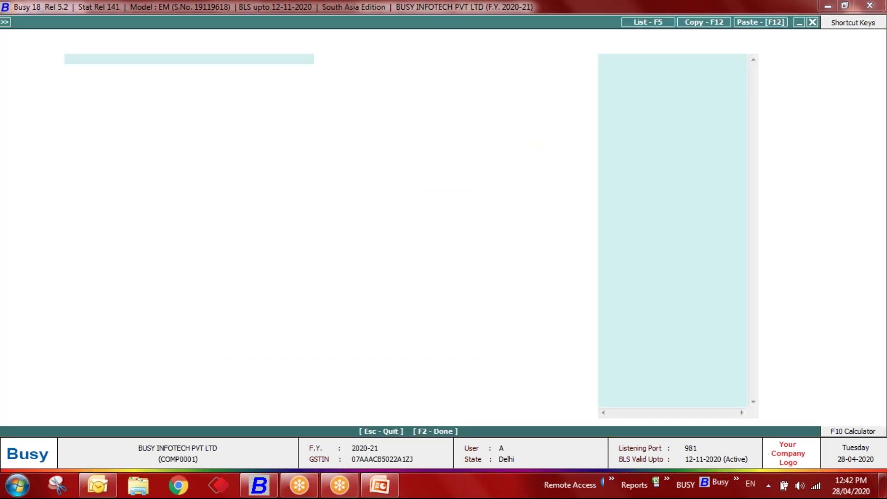
pyautogui.press('Escape')
pyautogui.write('party')
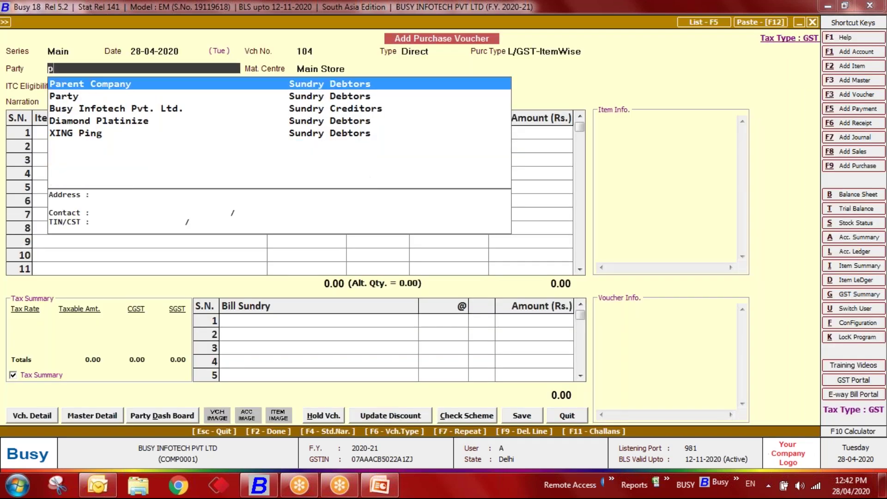
pyautogui.press('Return')
pyautogui.press('Left')
pyautogui.press('Return')
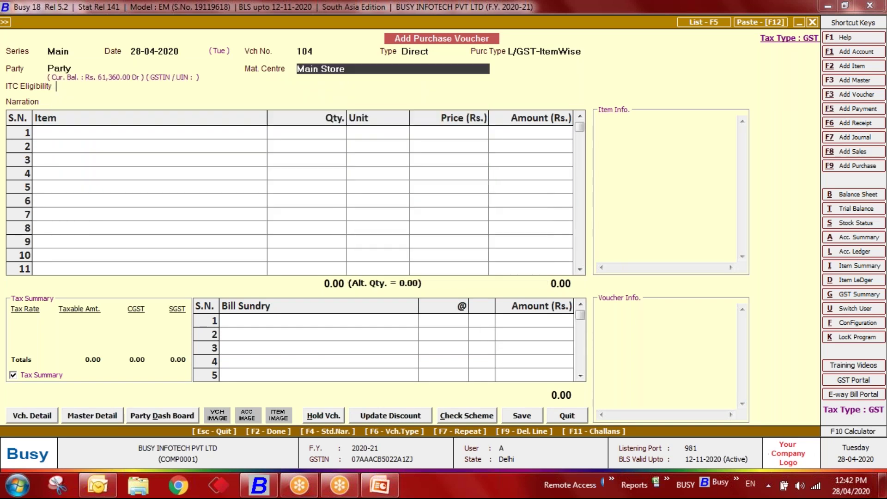
pyautogui.press('Return')
pyautogui.press('Return')
pyautogui.press('space')
pyautogui.press('Return')
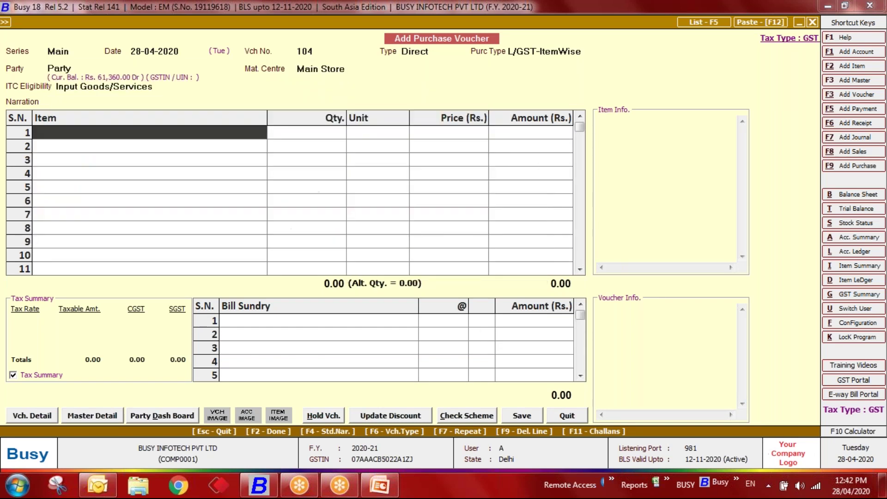
# Step: Create a new item master named Saree /Suit from the first item row, with group General and unit Pcs
pyautogui.press('F3')
pyautogui.write('saree')
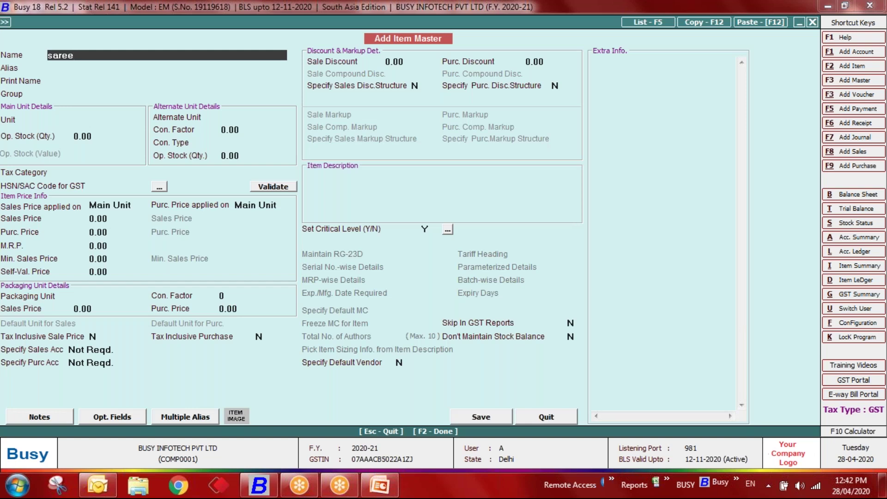
pyautogui.write(' /Suit')
pyautogui.press('Return')
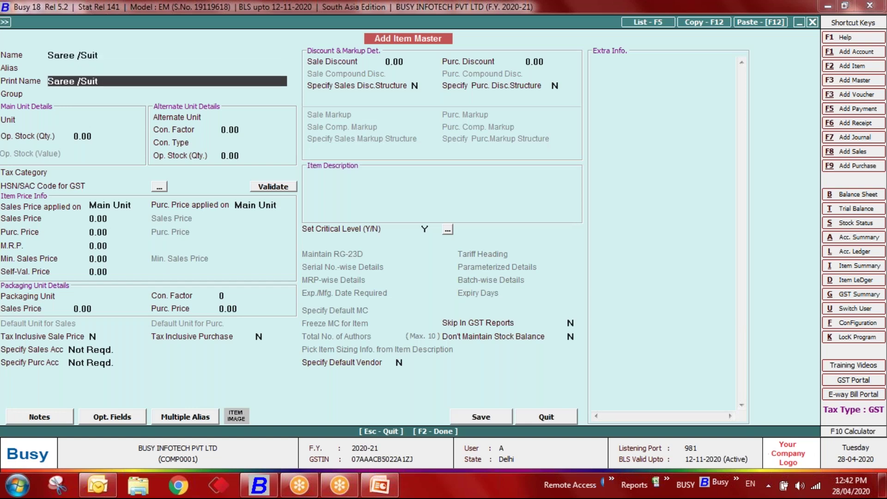
pyautogui.press('Return')
pyautogui.press('Down')
pyautogui.press('Return')
pyautogui.press('Down')
pyautogui.write('pcs')
pyautogui.press('Return')
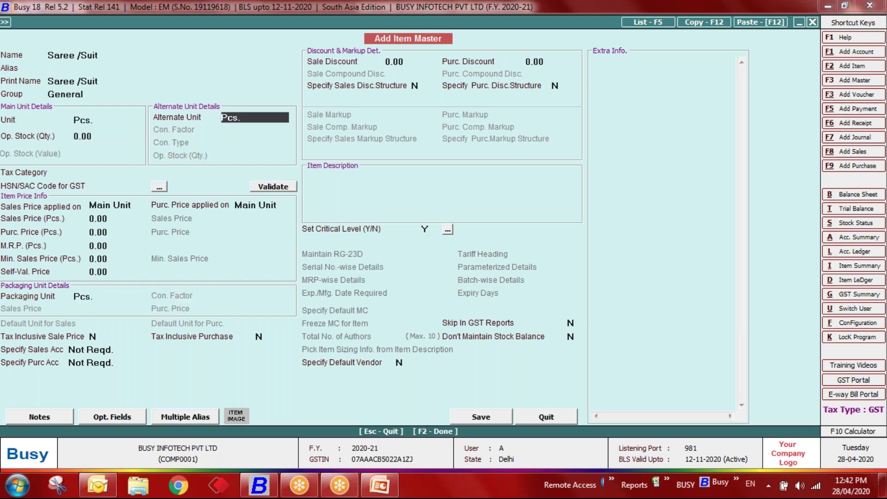
# Step: Give the Saree /Suit item tax category GST 5% and HSN code 1111, and save it into the voucher row
pyautogui.press('Return')
pyautogui.press('Return')
pyautogui.press('Down')
pyautogui.press('Down')
pyautogui.press('Down')
pyautogui.press('Down')
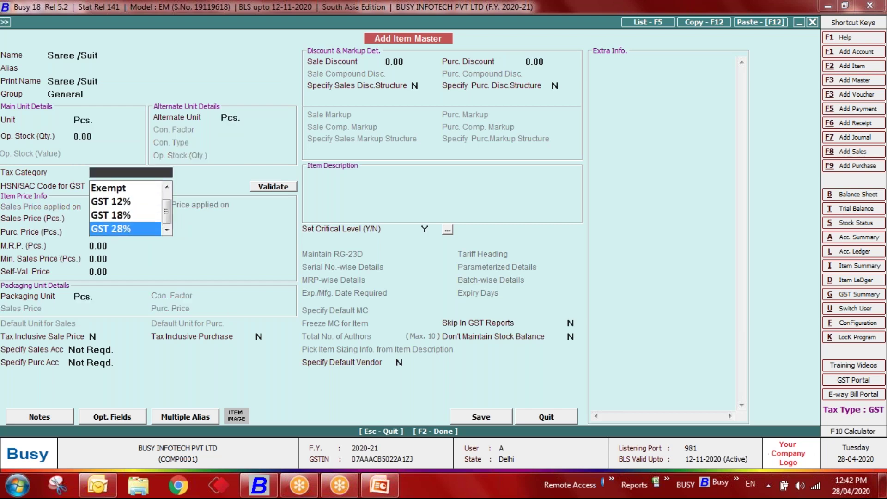
pyautogui.press('Return')
pyautogui.write('1111')
pyautogui.press('Return')
pyautogui.press('Return')
pyautogui.press('Return')
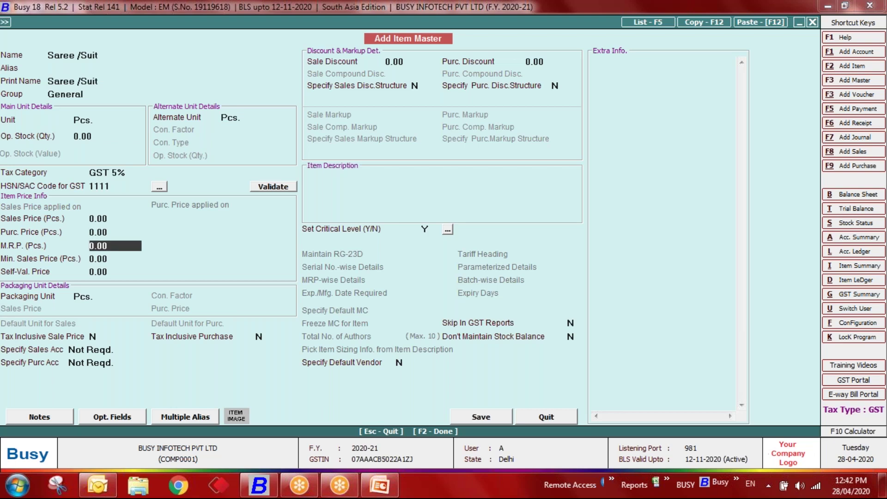
pyautogui.press('F2')
pyautogui.press('Return')
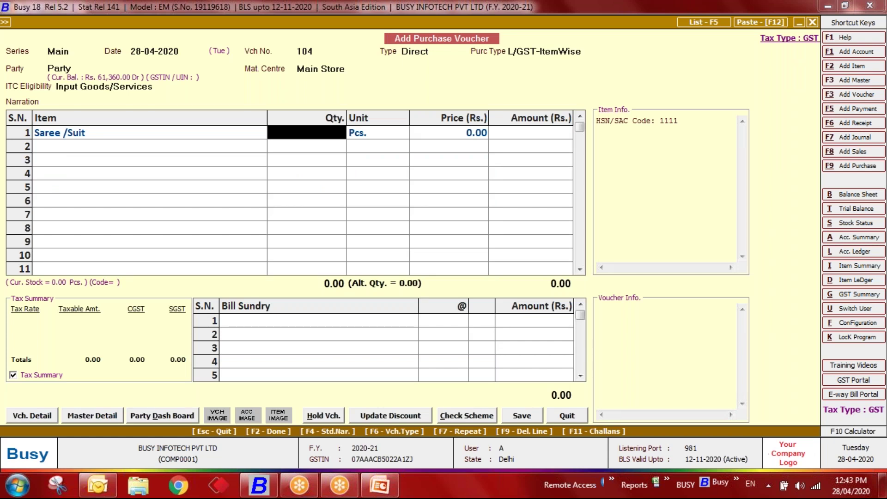
# Step: Set the Saree /Suit row to a quantity of 2 pcs at a price of Rs. 1200
pyautogui.write('2')
pyautogui.press('Return')
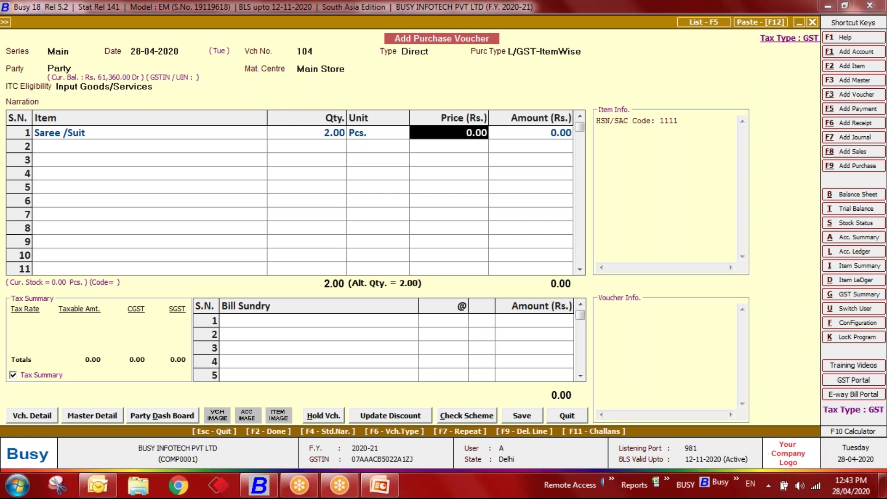
pyautogui.write('1200')
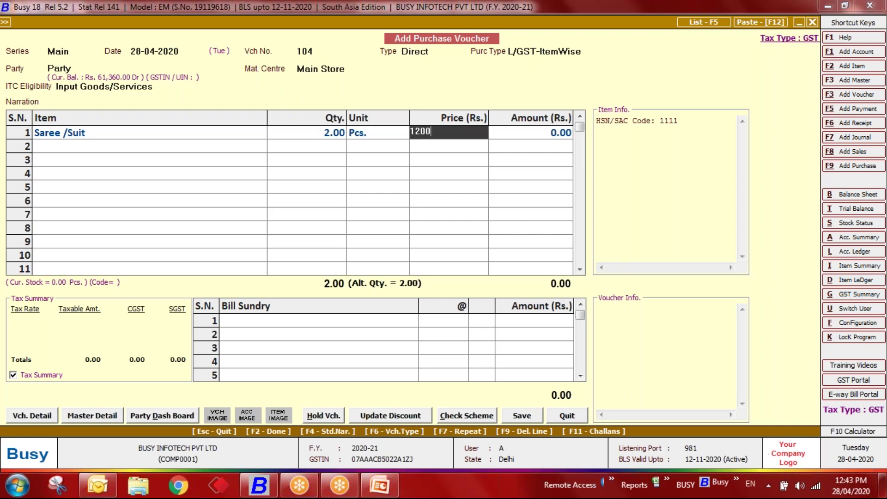
pyautogui.press('Return')
pyautogui.press('Return')
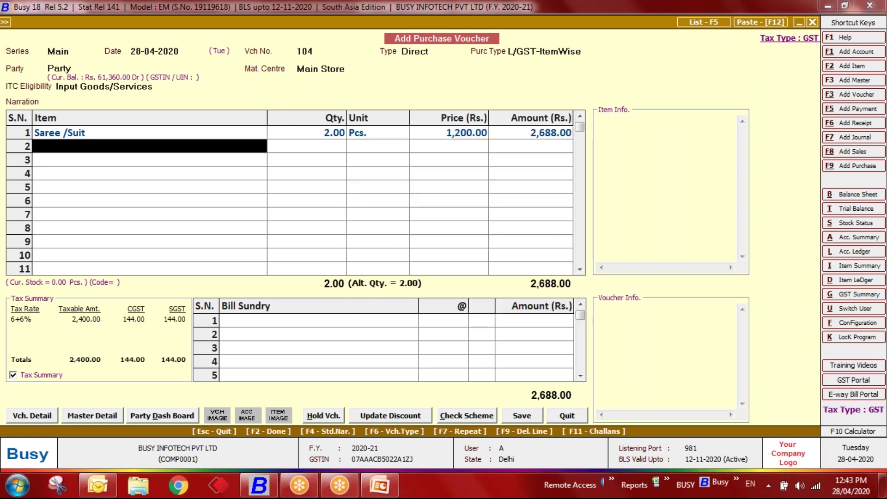
# Step: Finish the purchase voucher entry and save it to bring up the item sales price update from purchase price
pyautogui.press('Return')
pyautogui.press('F2')
pyautogui.press('Left')
pyautogui.press('Return')
pyautogui.press('F2')
pyautogui.press('F2')
pyautogui.press('Return')
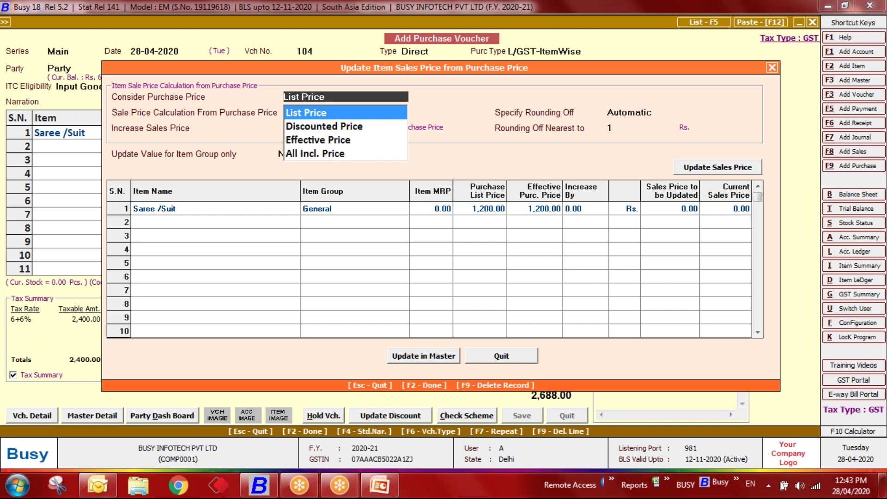
# Step: Review the purchase price options and choose List Price as the purchase price to consider
pyautogui.press('Down')
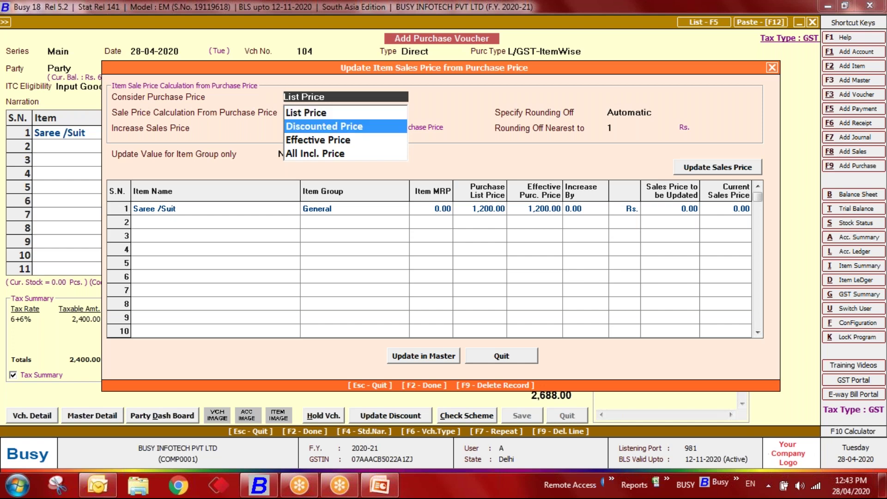
pyautogui.press('Down')
pyautogui.press('Down')
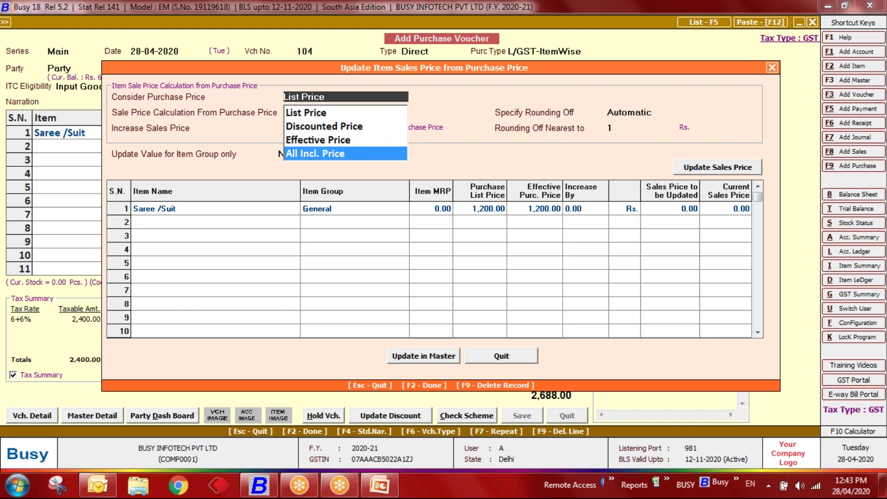
pyautogui.press('Up')
pyautogui.press('Up')
pyautogui.press('Up')
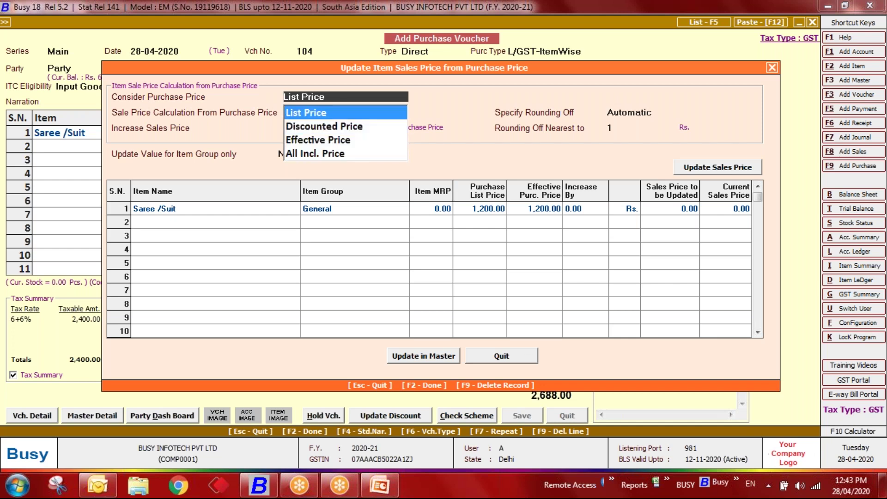
pyautogui.press('Return')
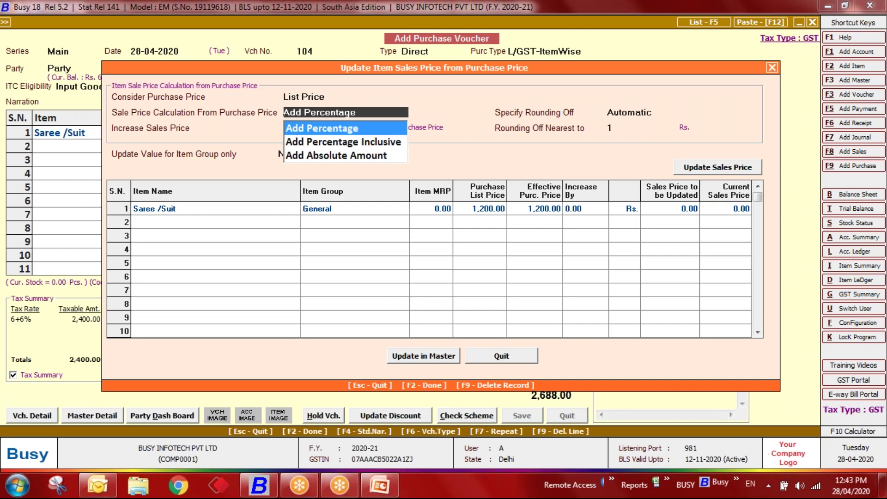
# Step: Choose Add Percentage as the sale price calculation method and set the sales price increase to 30%
pyautogui.press('Down')
pyautogui.press('Down')
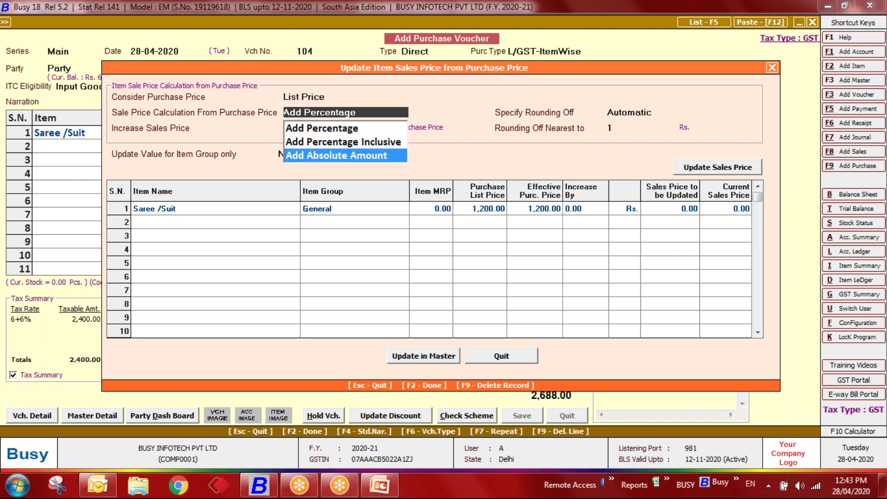
pyautogui.press('Up')
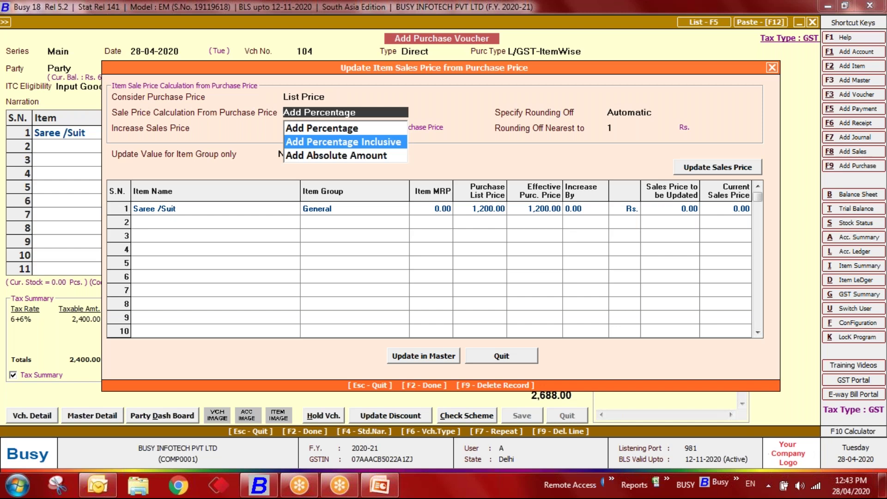
pyautogui.press('Up')
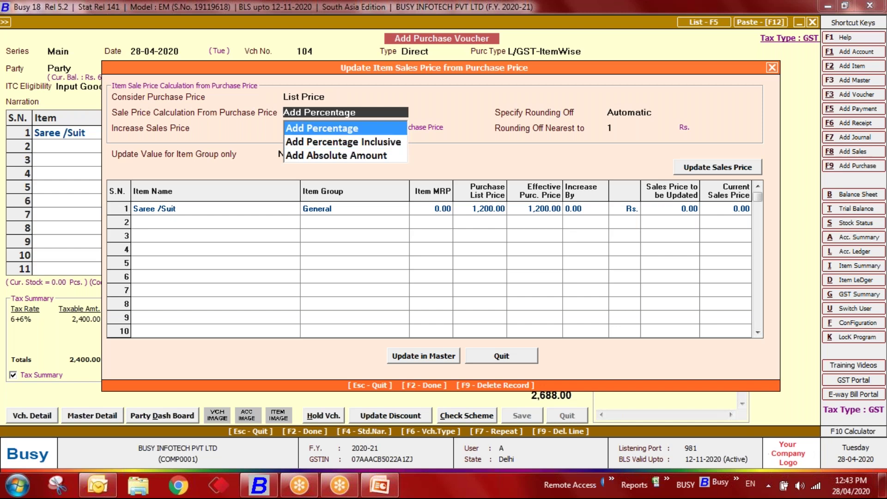
pyautogui.press('Return')
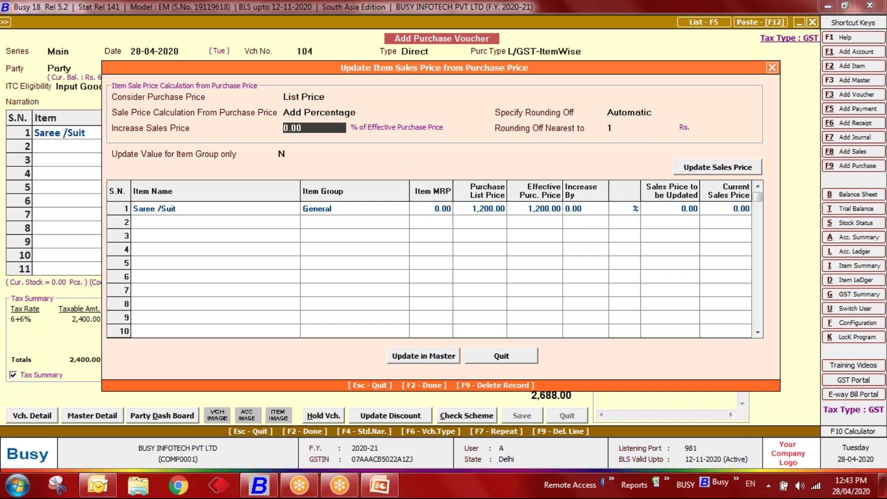
pyautogui.write('30')
pyautogui.press('Return')
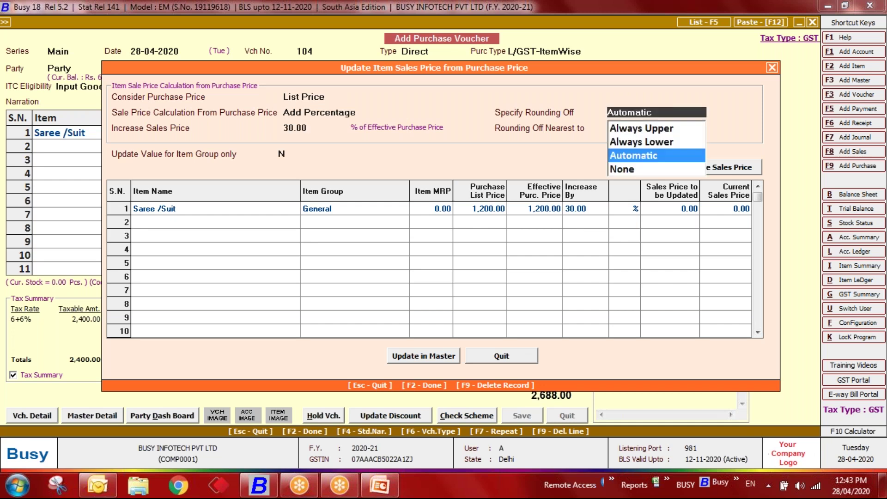
# Step: Accept Automatic rounding to the nearest Rs. 1 for all item groups and calculate the new sales price for Saree /Suit
pyautogui.press('Return')
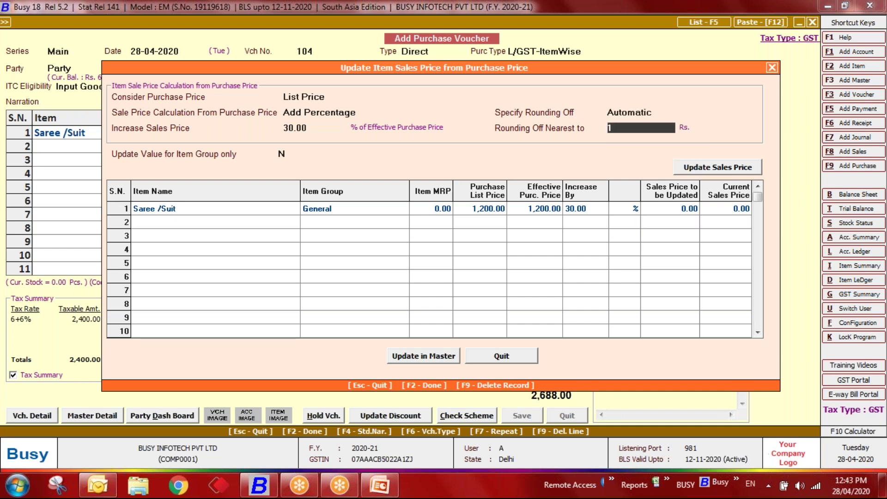
pyautogui.press('Return')
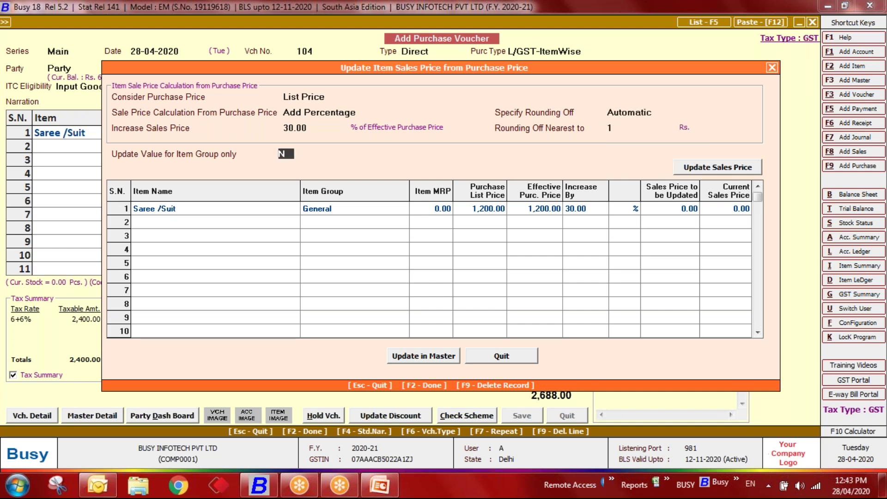
pyautogui.press('Return')
pyautogui.press('Return')
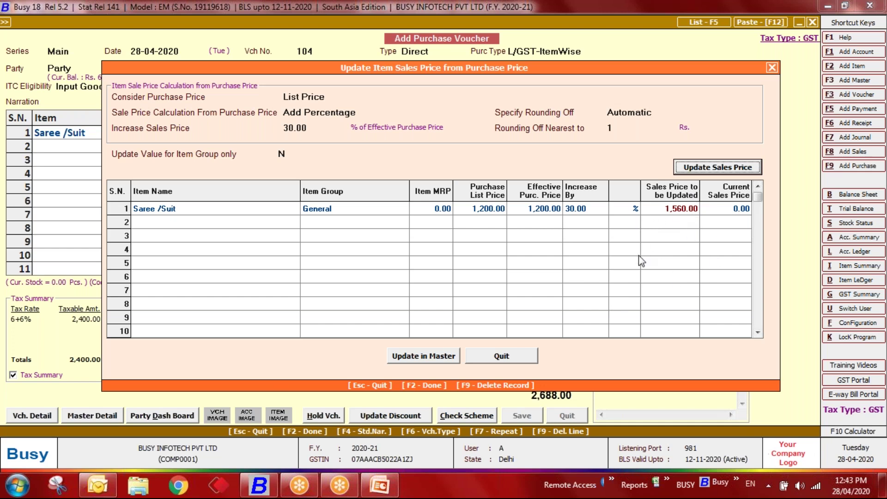
# Step: Update the calculated Saree /Suit sales price in the item master and complete saving the voucher
pyautogui.click(420, 362)
pyautogui.press('Left')
pyautogui.press('Return')
pyautogui.press('Return')
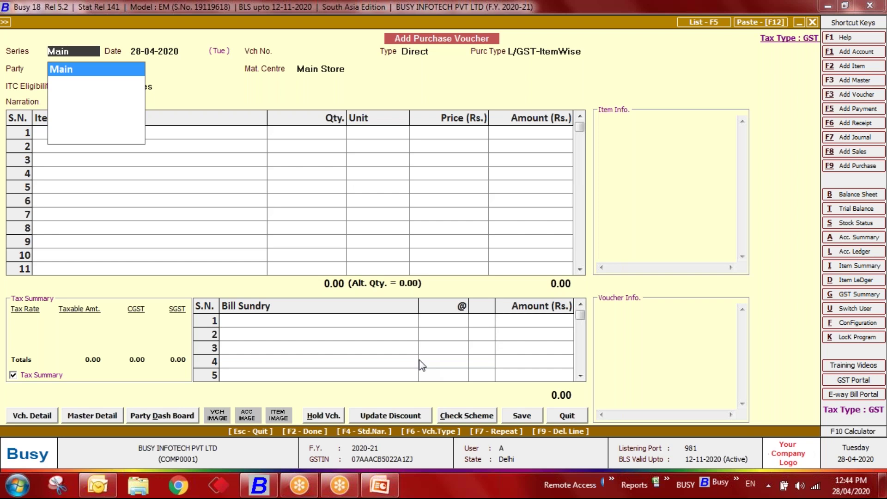
# Step: Leave the blank purchase voucher and open the Inventory section of the Features / Options configuration
pyautogui.press('Escape')
pyautogui.press('Escape')
pyautogui.press('Escape')
pyautogui.press('Left')
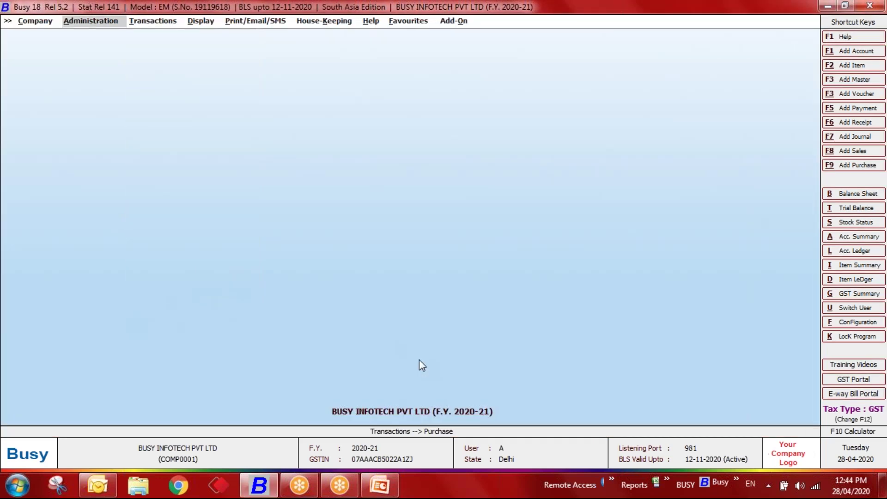
pyautogui.press('Return')
pyautogui.press('Return')
pyautogui.press('Return')
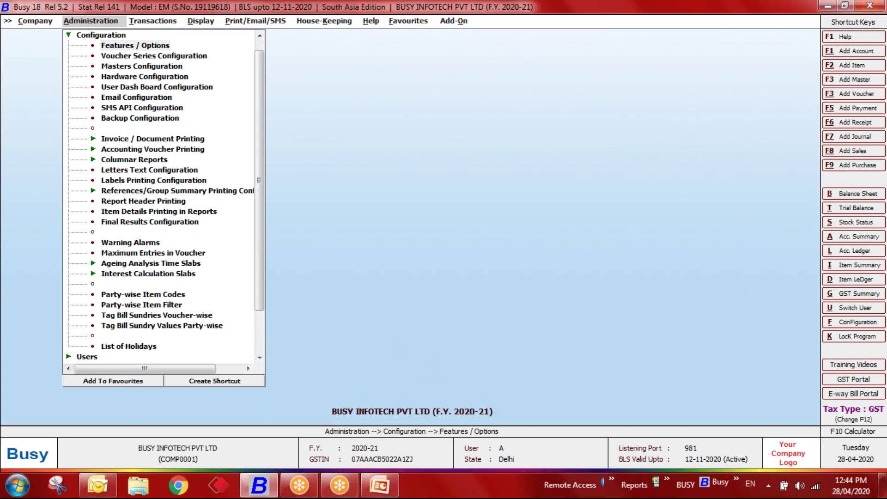
pyautogui.press('Down')
pyautogui.press('Down')
pyautogui.press('Down')
pyautogui.press('Down')
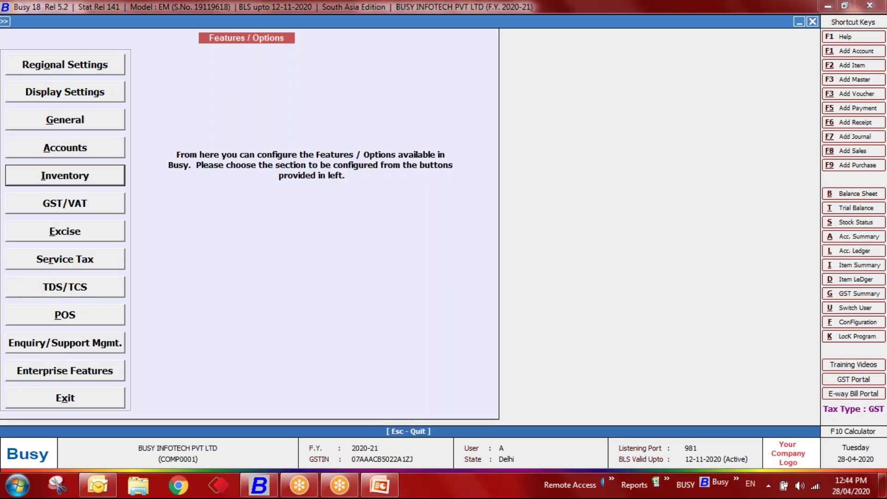
pyautogui.press('Return')
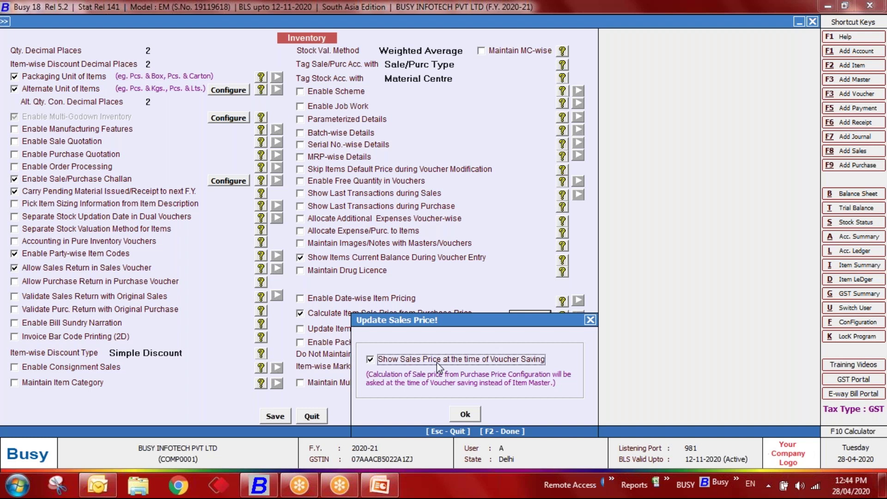
# Step: Turn off showing the sales price at the time of voucher saving and save the Inventory options
pyautogui.click(436, 360)
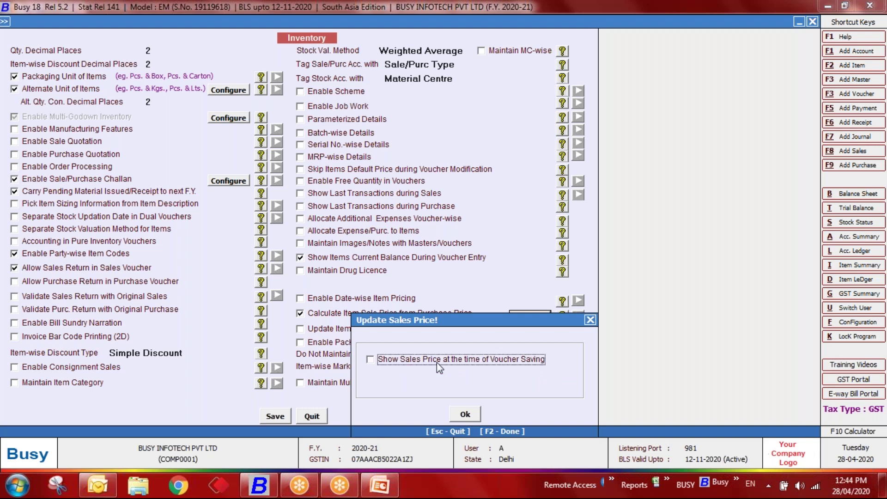
pyautogui.click(464, 413)
pyautogui.click(277, 417)
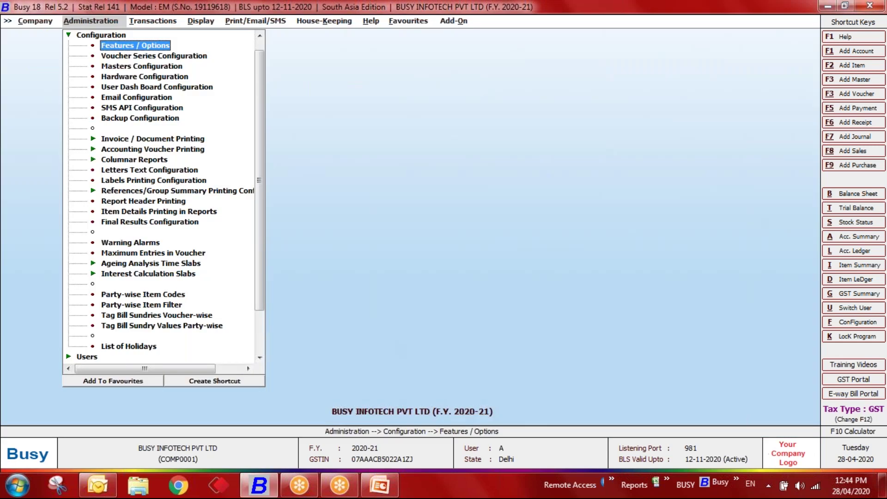
# Step: Open the Saree /Suit item master for modification and bring up its sales price calculation configuration
pyautogui.press('Escape')
pyautogui.press('Up')
pyautogui.press('Return')
pyautogui.press('Down')
pyautogui.press('Down')
pyautogui.press('Down')
pyautogui.press('Return')
pyautogui.press('Down')
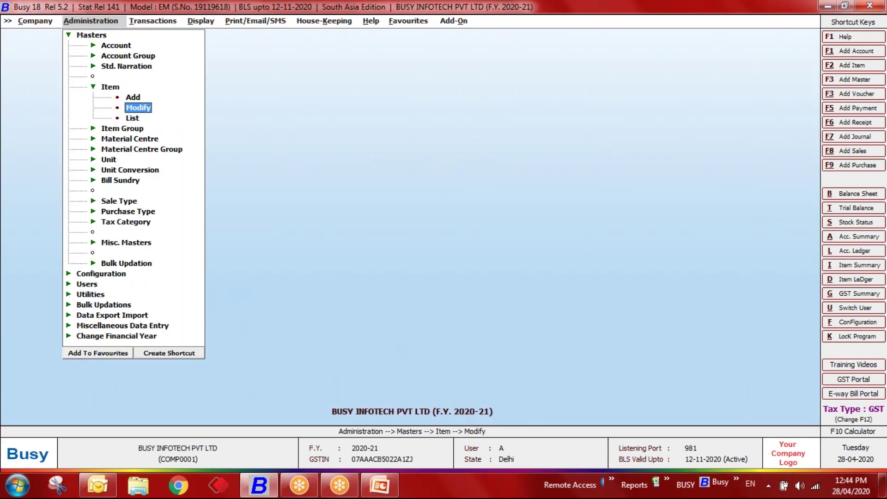
pyautogui.press('Return')
pyautogui.write('sare')
pyautogui.press('Return')
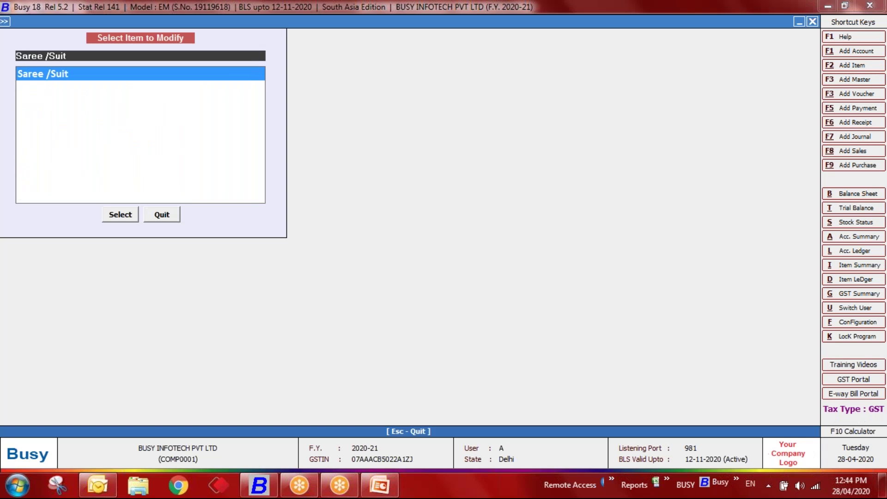
pyautogui.press('Return')
pyautogui.press('F2')
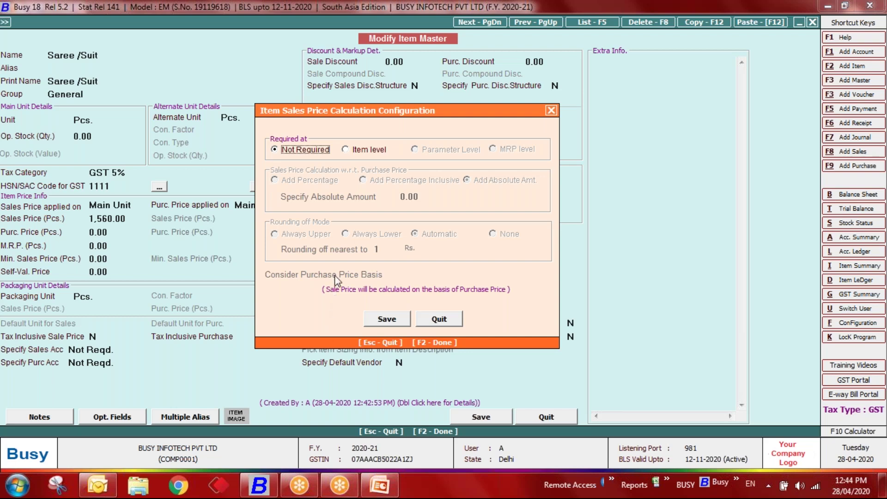
# Step: Require the Saree /Suit sales price calculation at Item level, adding 30 percent to the purchase price
pyautogui.click(355, 149)
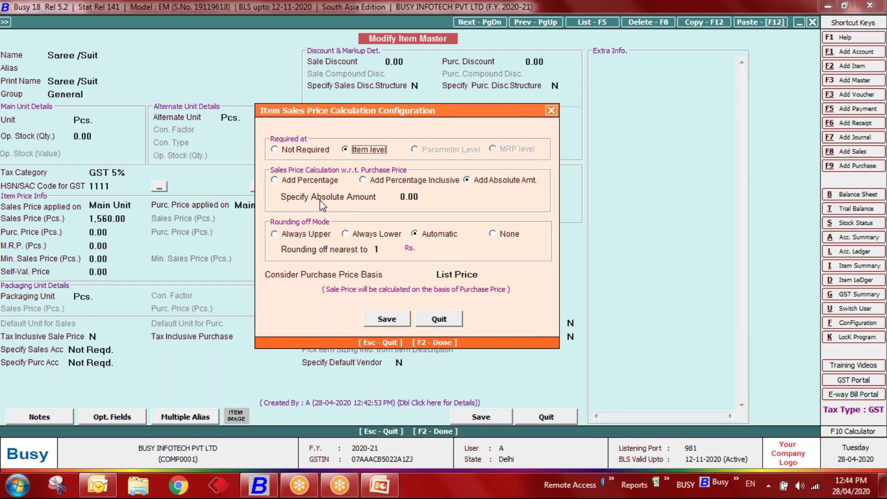
pyautogui.click(317, 181)
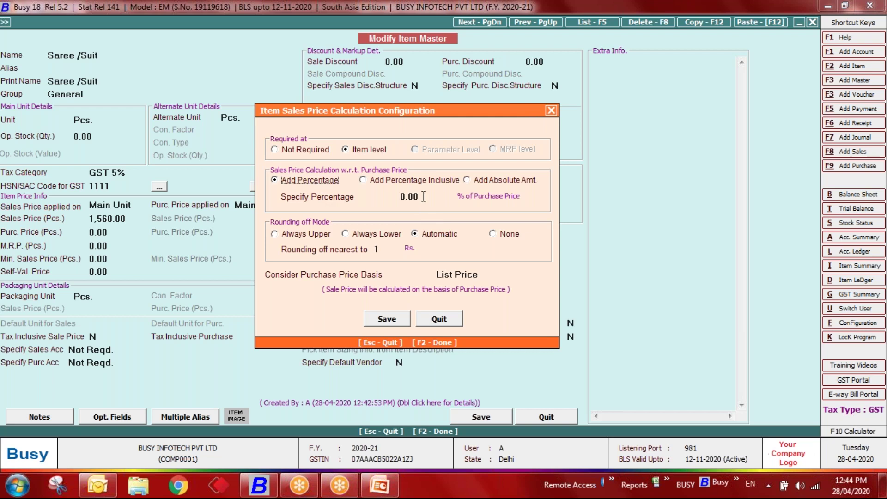
pyautogui.click(424, 195)
pyautogui.press('BackSpace')
pyautogui.press('BackSpace')
pyautogui.press('BackSpace')
pyautogui.press('BackSpace')
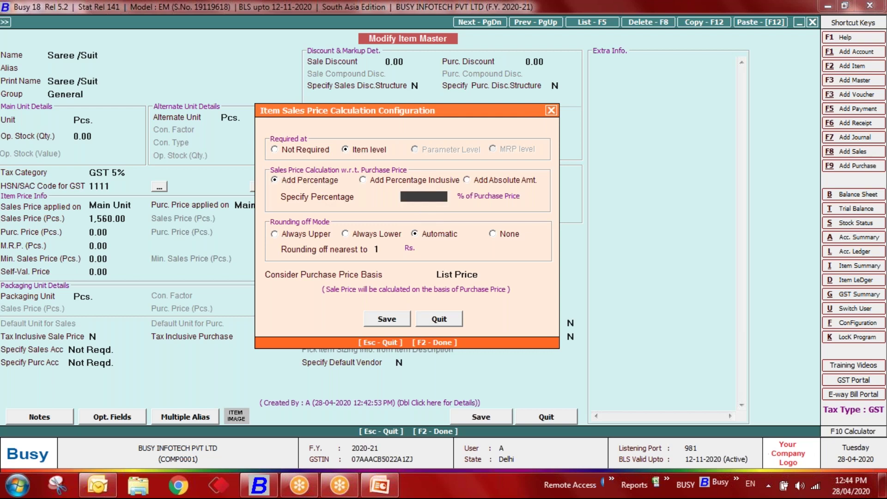
pyautogui.write('30')
pyautogui.press('Return')
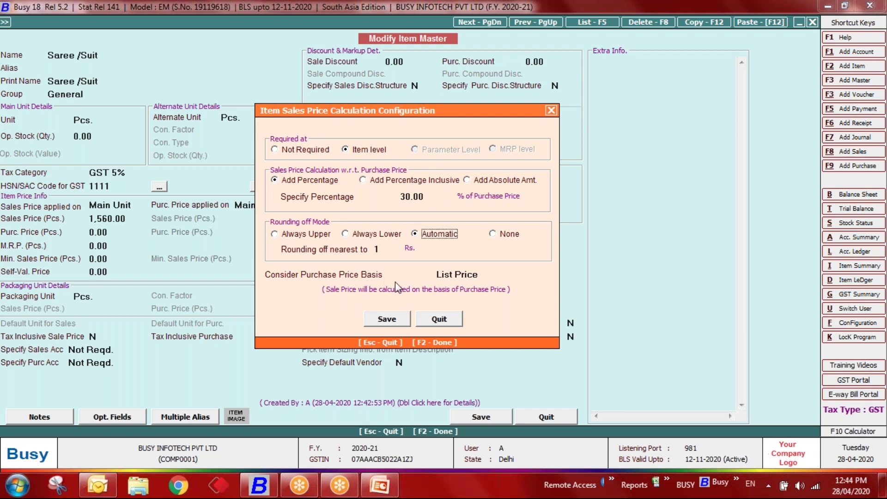
# Step: Set the purchase price basis to List Price, then save the calculation configuration and the Saree /Suit item master
pyautogui.click(498, 276)
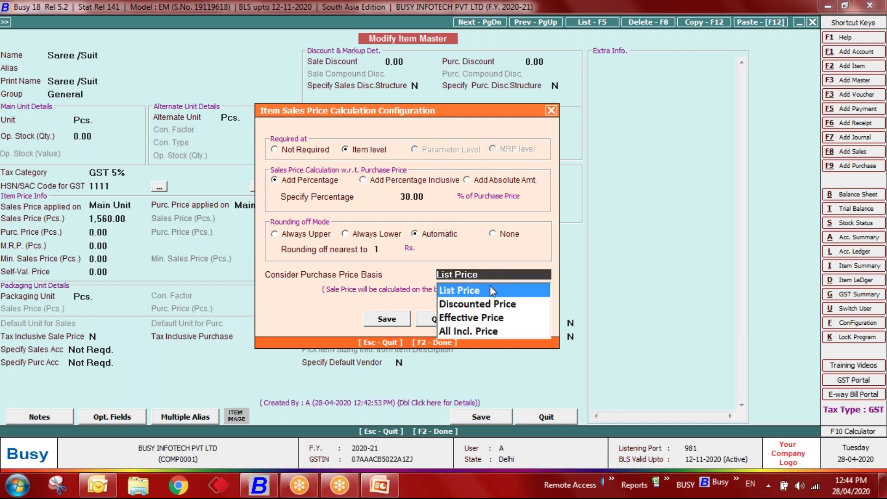
pyautogui.click(489, 287)
pyautogui.click(384, 319)
pyautogui.press('F2')
pyautogui.press('Return')
pyautogui.press('Escape')
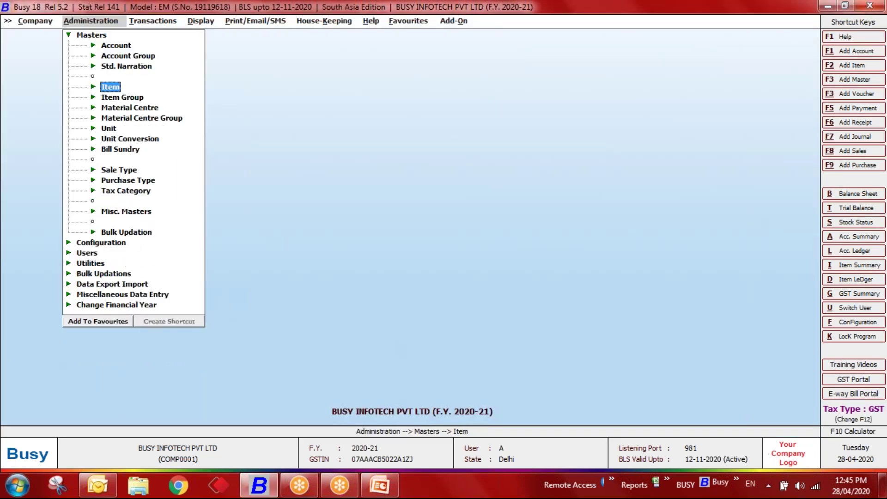
# Step: Start a new purchase voucher with series Main and date 28-04-2020
pyautogui.press('Right')
pyautogui.press('Left')
pyautogui.press('Down')
pyautogui.press('Right')
pyautogui.press('Return')
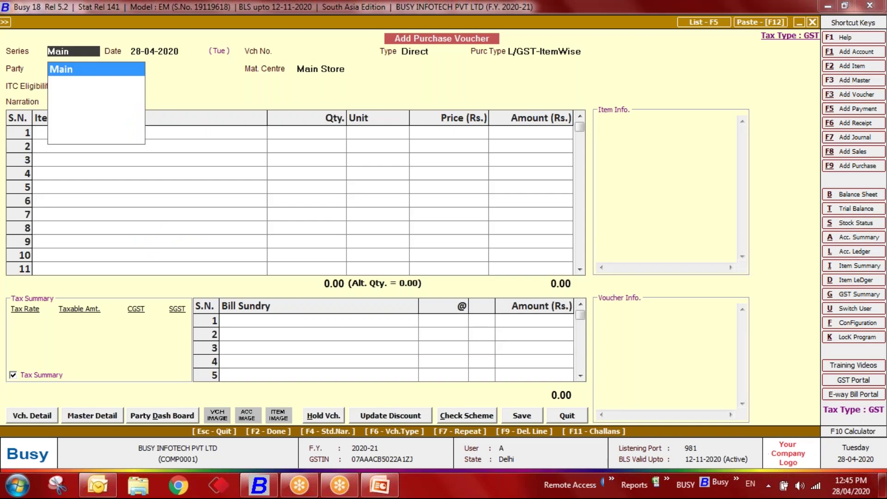
pyautogui.press('Return')
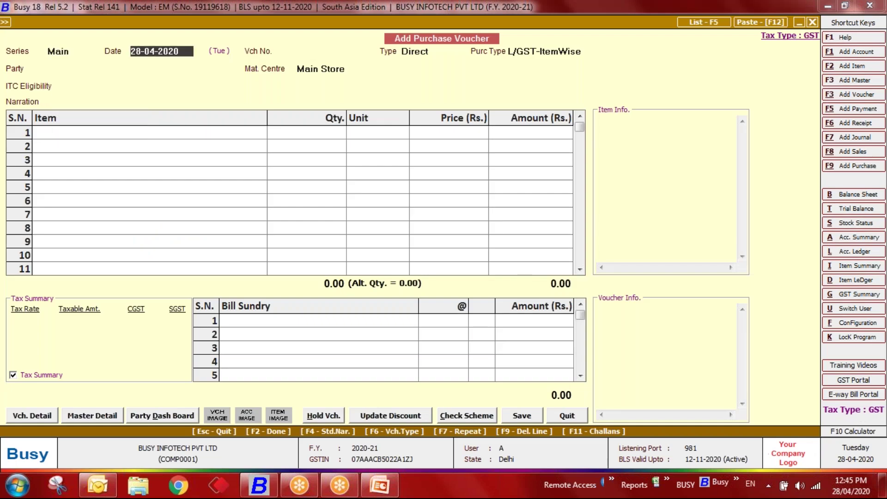
pyautogui.press('Return')
# Step: Number the purchase voucher 1111
pyautogui.write('1111')
pyautogui.press('Return')
pyautogui.press('Left')
pyautogui.press('Return')
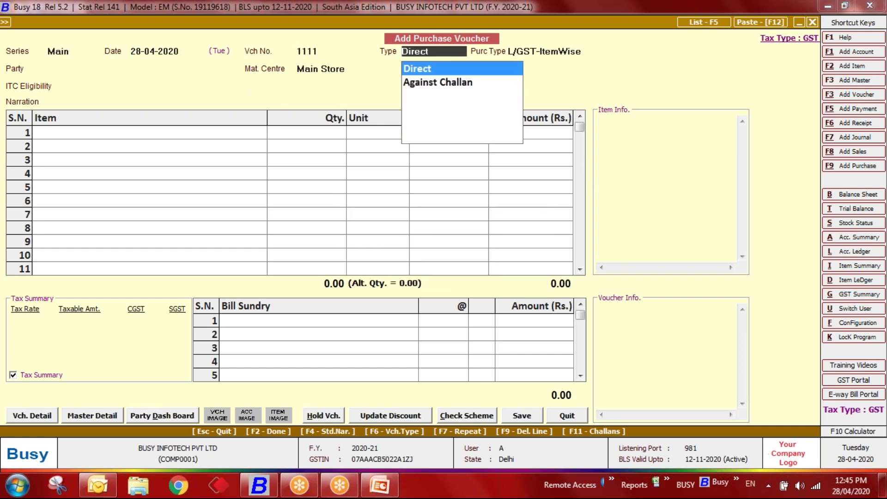
# Step: Set the voucher number to 1045, with type Direct and purchase type L/GST-ItemWise
pyautogui.press('Up')
pyautogui.write('1045')
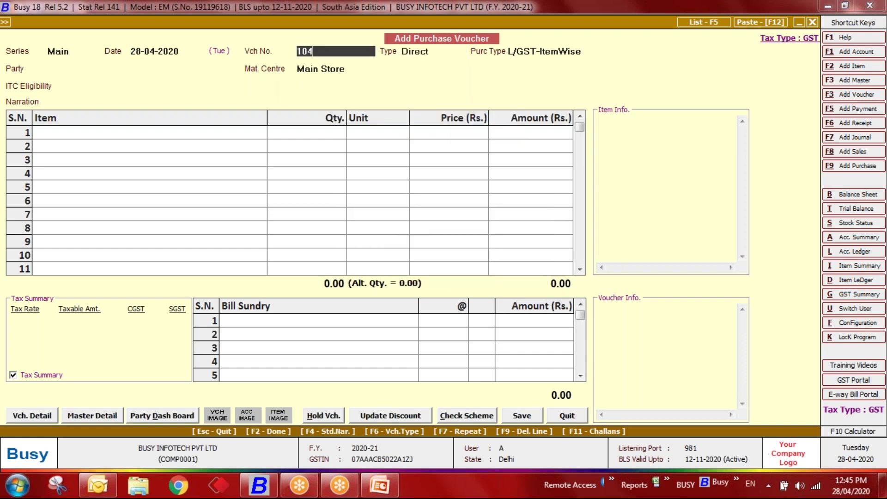
pyautogui.press('Return')
pyautogui.press('Return')
pyautogui.press('Return')
# Step: Select the account Party as the voucher's party and accept Main Store as the material centre
pyautogui.press('Down')
pyautogui.press('Down')
pyautogui.press('Down')
pyautogui.press('Down')
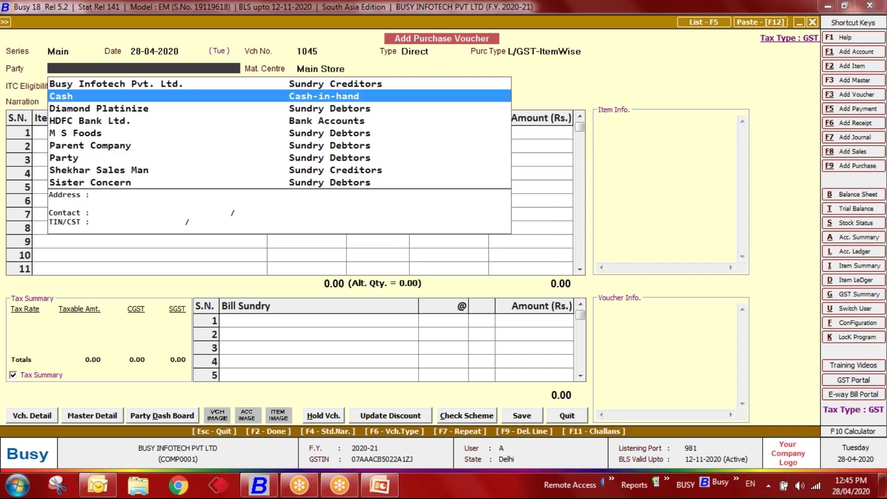
pyautogui.press('Down')
pyautogui.press('Down')
pyautogui.press('Return')
pyautogui.press('Left')
pyautogui.press('Return')
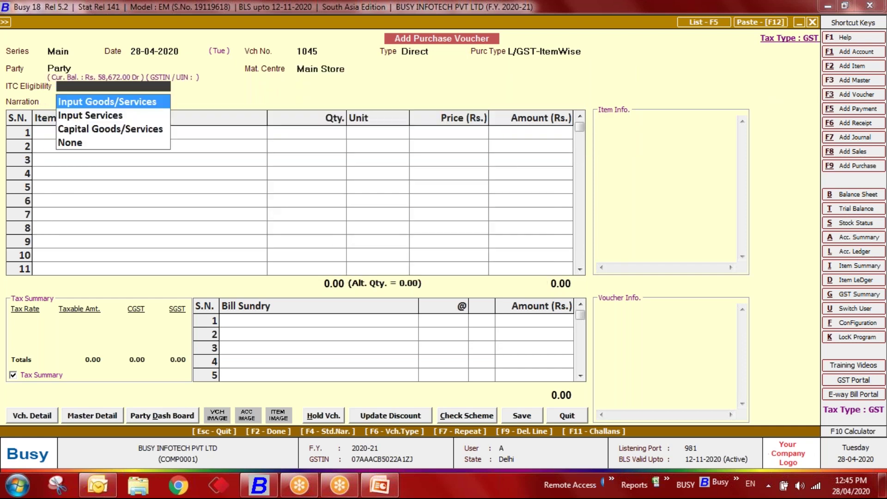
# Step: Set ITC eligibility to Input Goods/Services and add the item Saree /Suit with quantity 1200 on the first line
pyautogui.press('Return')
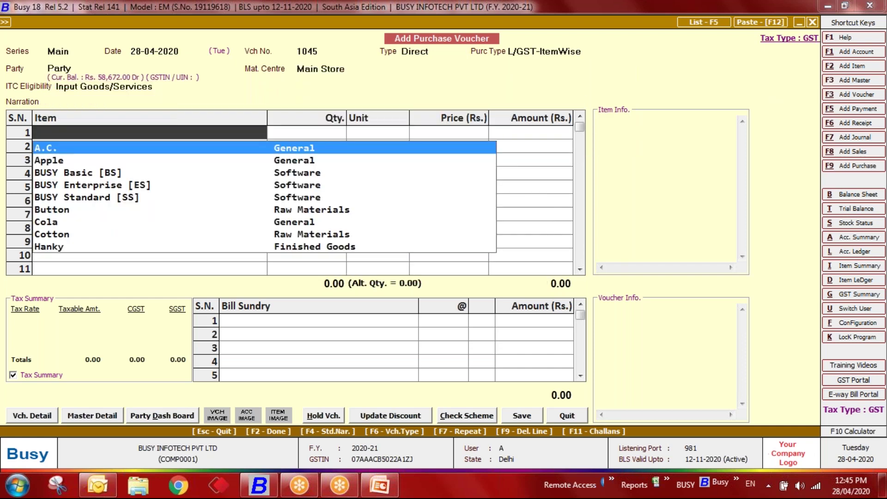
pyautogui.write('sa')
pyautogui.press('Return')
pyautogui.write('1200')
pyautogui.press('Return')
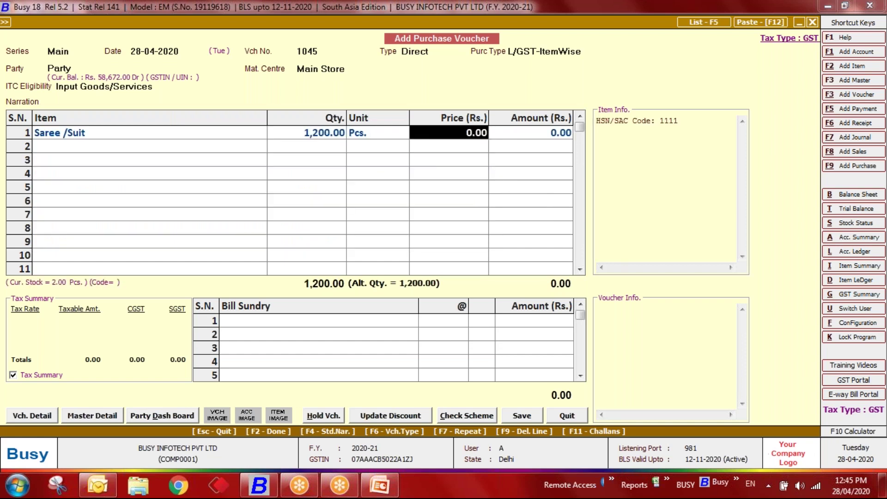
# Step: Correct the Saree /Suit line to quantity 1 Pcs. at a price of 1200 and accept its item-wise GST
pyautogui.write('1')
pyautogui.press('BackSpace')
pyautogui.press('BackSpace')
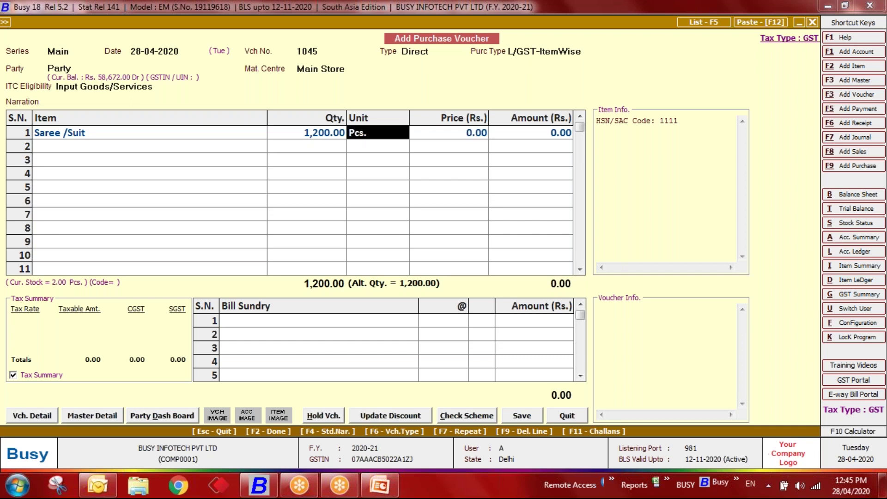
pyautogui.press('BackSpace')
pyautogui.write('1')
pyautogui.press('Return')
pyautogui.press('Return')
pyautogui.write('1200')
pyautogui.press('Return')
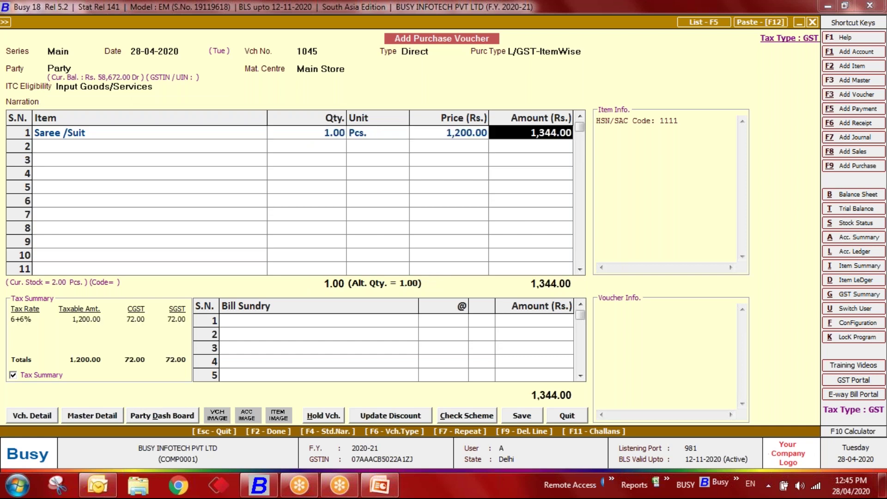
pyautogui.press('Return')
pyautogui.press('Return')
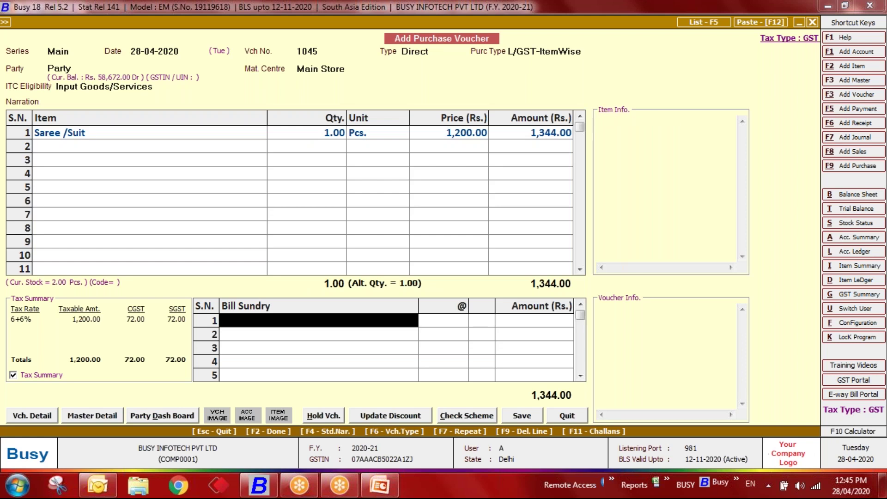
# Step: Change the Saree /Suit price to 1400 and accept the item-wise GST details
pyautogui.press('Up')
pyautogui.press('Up')
pyautogui.press('Right')
pyautogui.press('Right')
pyautogui.press('Right')
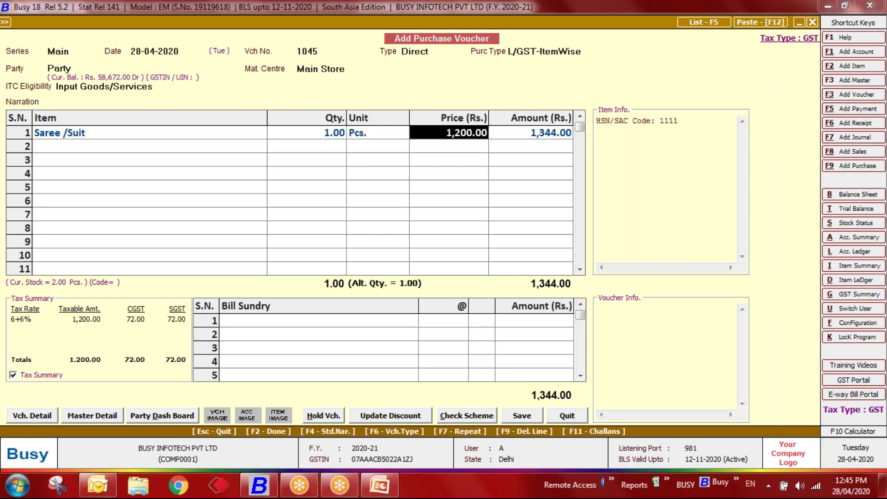
pyautogui.write('1400')
pyautogui.press('Return')
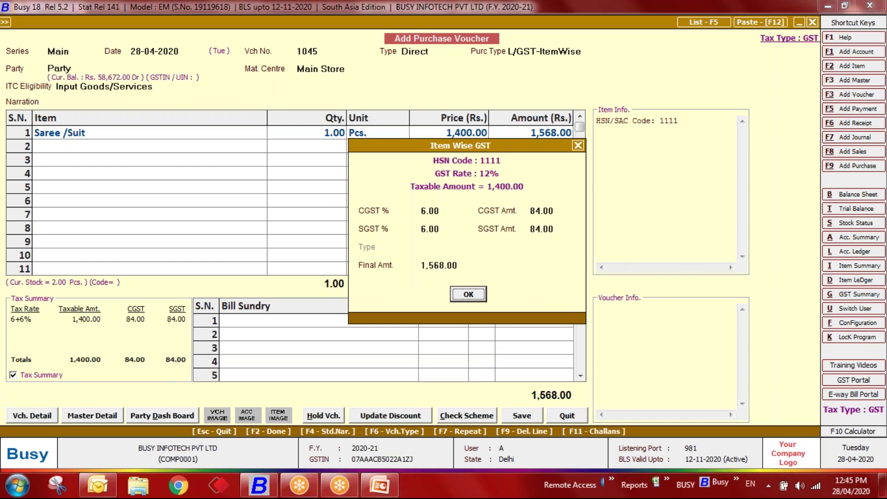
pyautogui.press('Return')
pyautogui.press('Return')
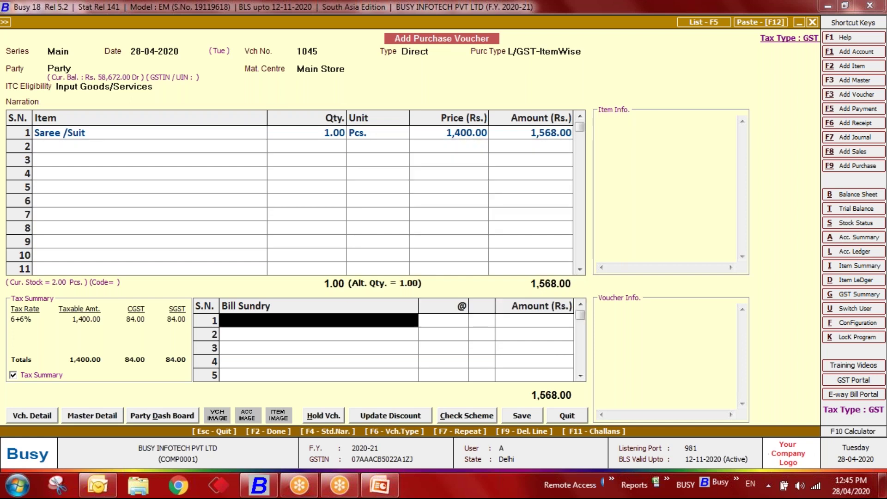
# Step: Save the purchase voucher without any bill sundry and leave purchase voucher entry
pyautogui.press('Return')
pyautogui.press('Left')
pyautogui.press('Right')
pyautogui.press('Return')
pyautogui.press('Return')
pyautogui.press('Return')
pyautogui.press('Return')
pyautogui.press('Return')
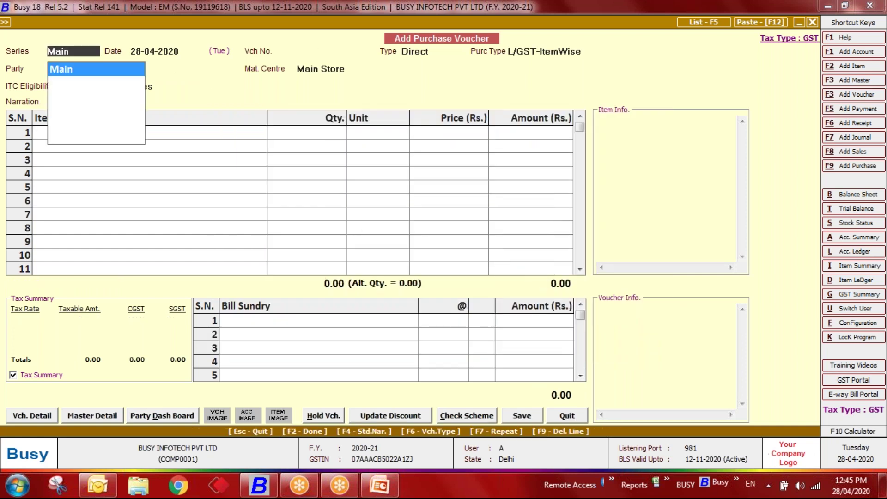
pyautogui.press('Escape')
pyautogui.press('Escape')
# Step: Open the item master for modification and search for the item saree
pyautogui.press('Left')
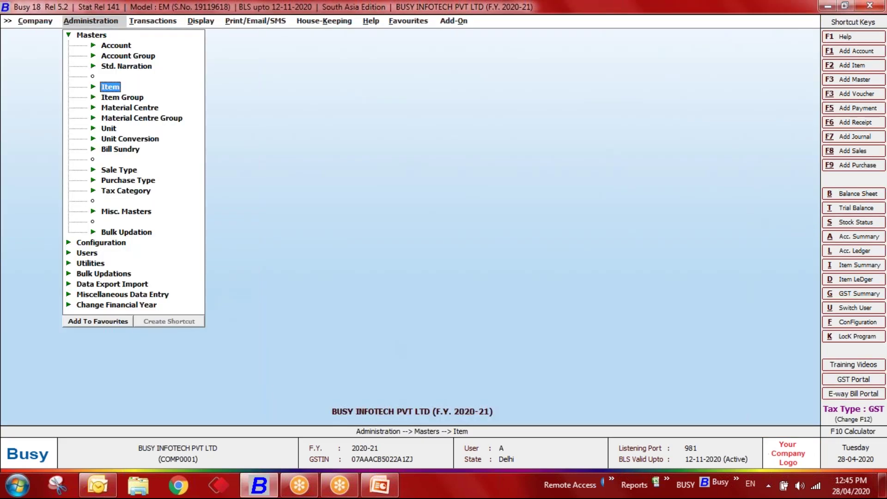
pyautogui.press('Return')
pyautogui.press('Down')
pyautogui.press('Down')
pyautogui.press('Return')
pyautogui.write('saree')
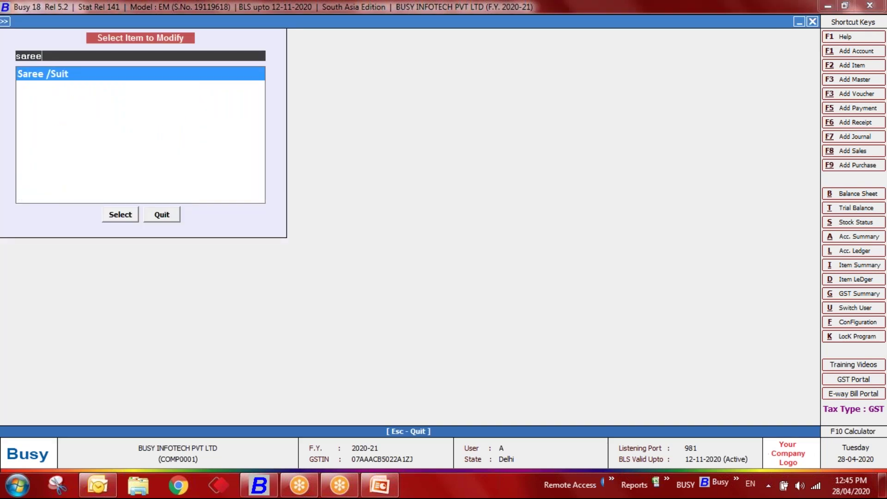
# Step: Open the Saree /Suit item for modification and use the calculator to work out 1400*30/100 plus 1400
pyautogui.press('Return')
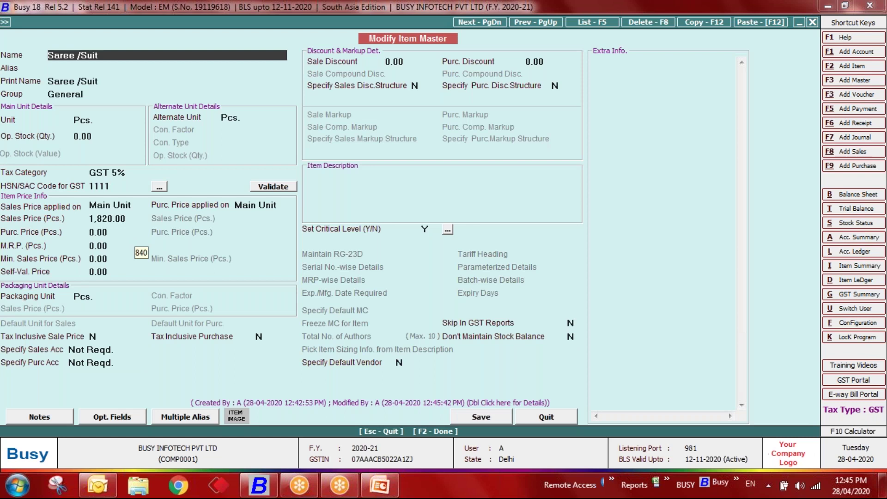
pyautogui.press('F10')
pyautogui.write('14')
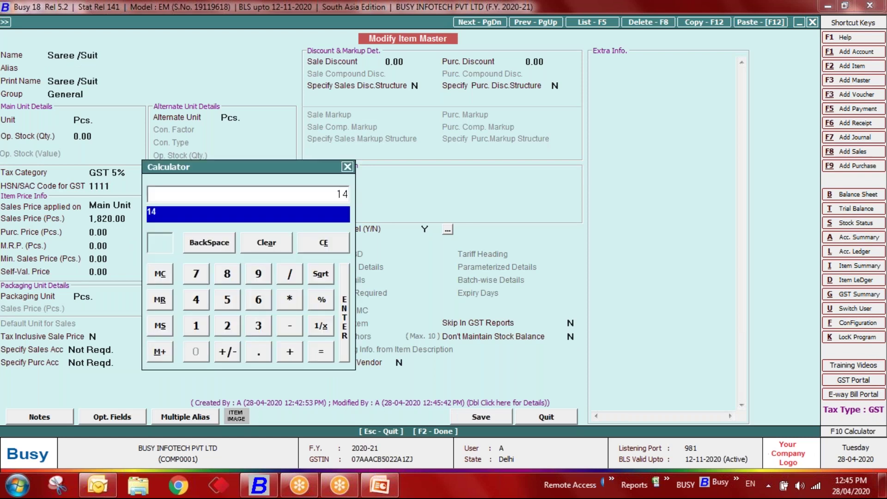
pyautogui.write('00*30/100')
pyautogui.press('Return')
pyautogui.write('+1400')
pyautogui.press('Return')
pyautogui.click(347, 166)
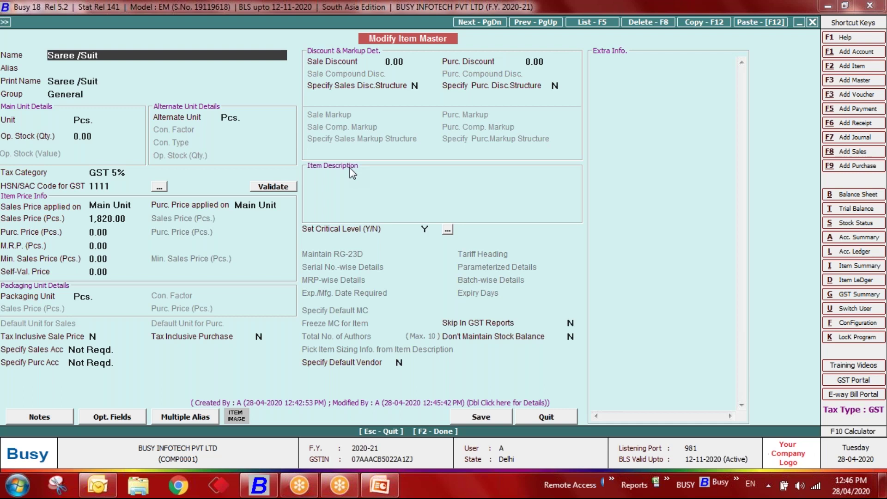
# Step: Set the opening stock quantity of the Saree /Suit item to 100
pyautogui.press('Return')
pyautogui.press('Return')
pyautogui.press('Return')
pyautogui.press('Return')
pyautogui.press('Return')
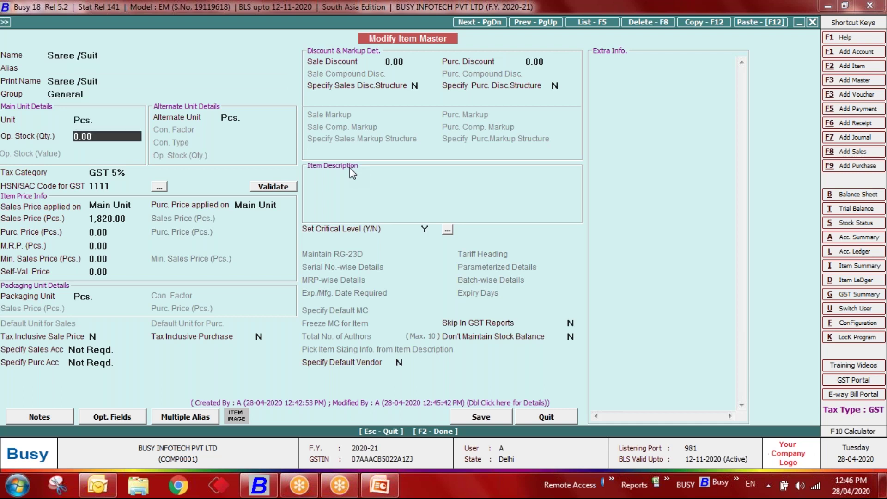
pyautogui.write('100')
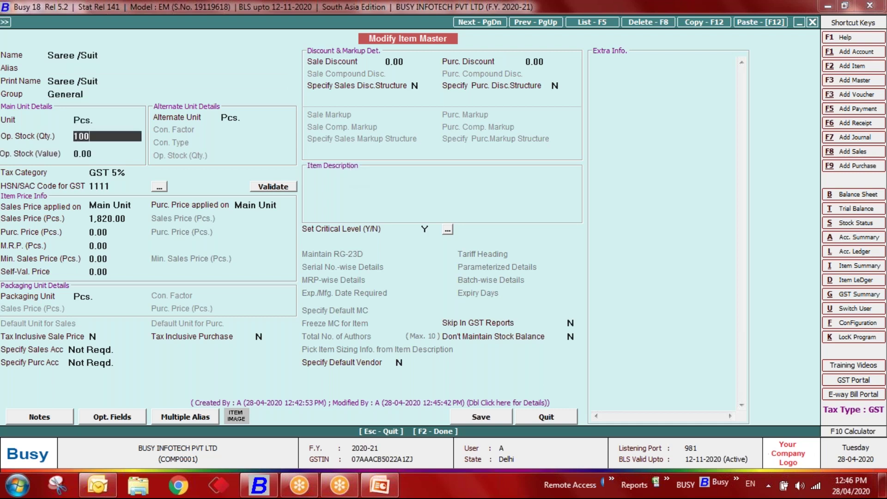
pyautogui.press('Return')
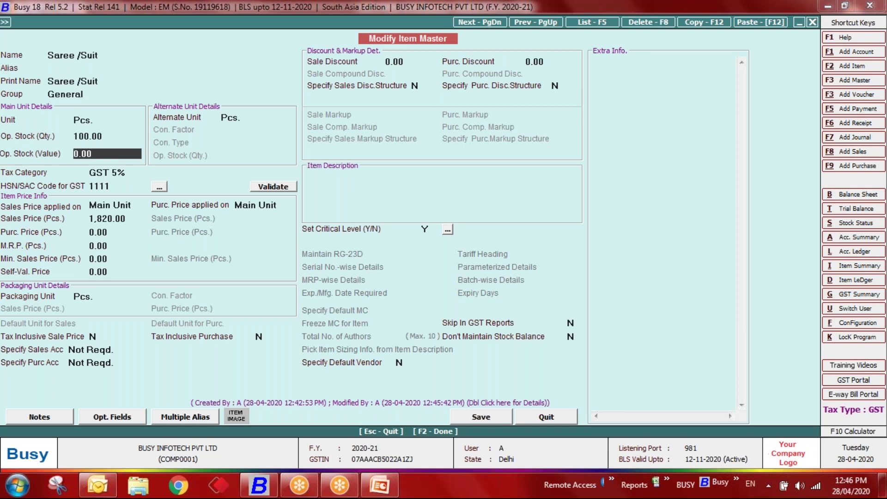
# Step: Fill in the opening stock value by calculating 100*2800, and quit the item master without saving
pyautogui.press('F10')
pyautogui.write('1')
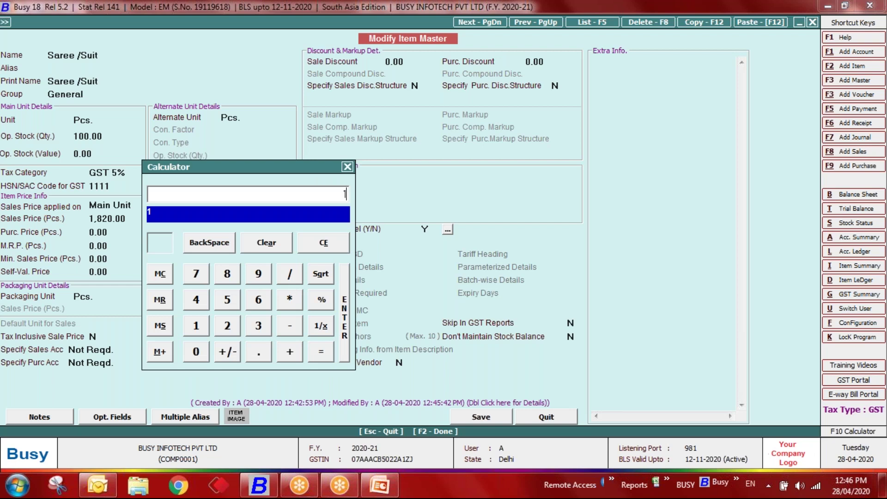
pyautogui.write('00*2800')
pyautogui.press('Return')
pyautogui.press('Return')
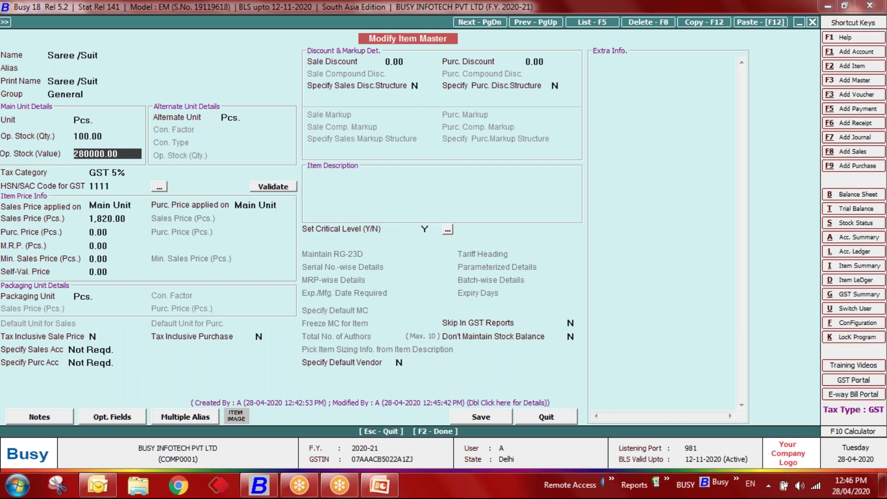
pyautogui.press('Escape')
pyautogui.press('Return')
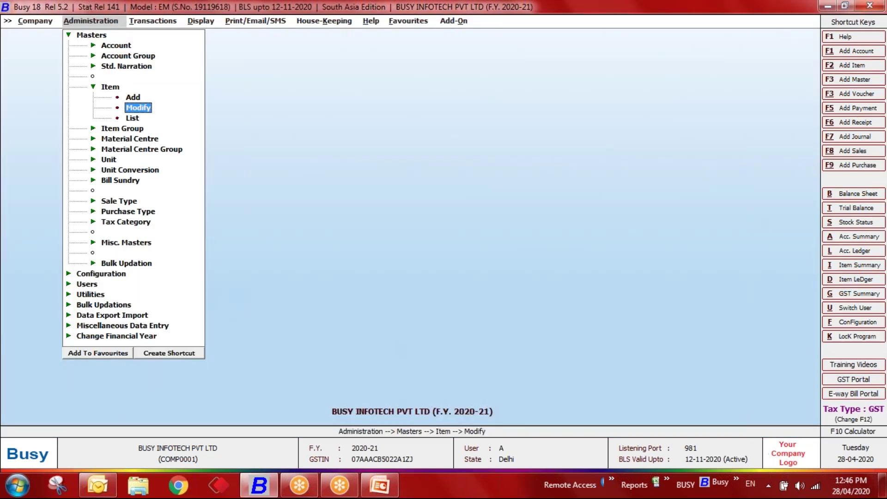
# Step: Start a new purchase voucher in the Main series dated 28-04-2020
pyautogui.press('Escape')
pyautogui.press('Right')
pyautogui.press('Down')
pyautogui.press('Up')
pyautogui.press('Down')
pyautogui.press('Return')
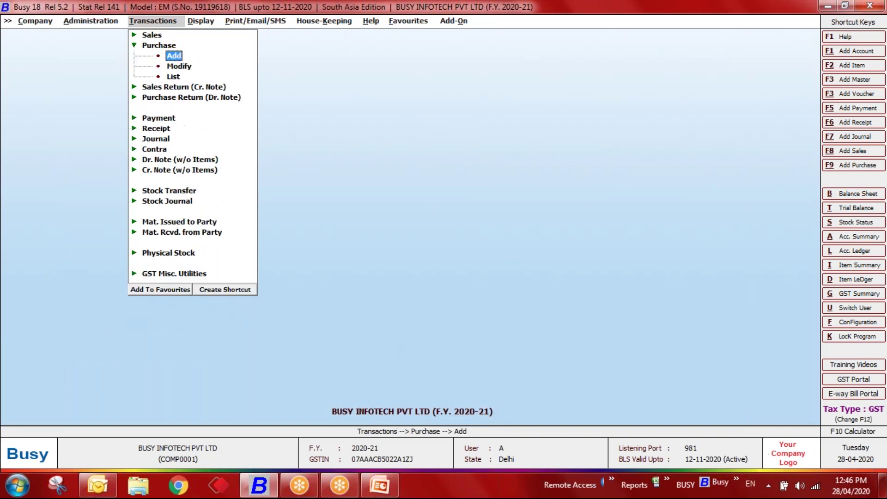
pyautogui.press('Return')
pyautogui.press('Return')
pyautogui.press('Return')
pyautogui.press('Return')
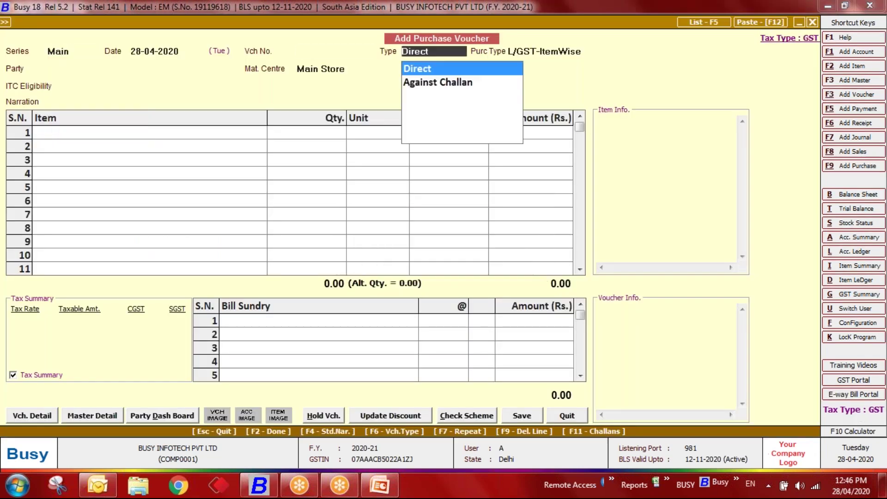
# Step: Set the voucher type to Direct with party Busy Infotech Pvt. Ltd. and Main Store, and add Apple as the first item
pyautogui.press('Return')
pyautogui.press('Return')
pyautogui.press('Return')
pyautogui.press('Return')
pyautogui.press('Return')
pyautogui.press('Down')
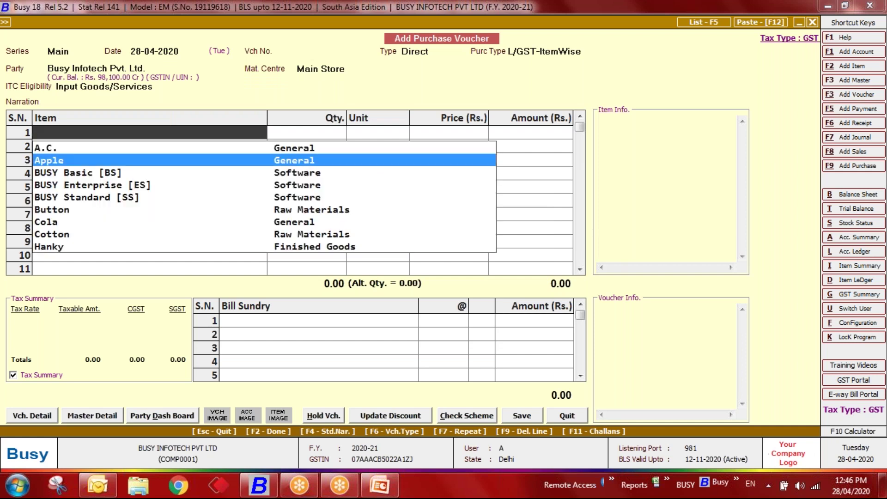
pyautogui.press('Return')
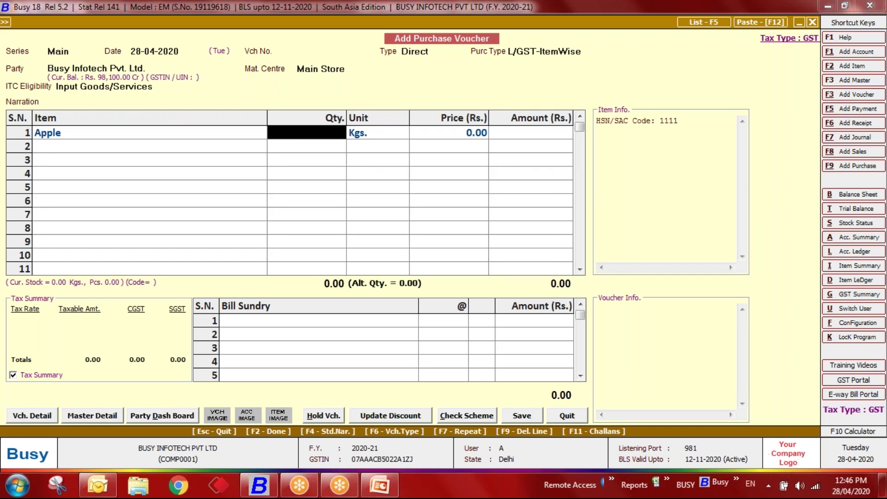
# Step: Fill in the Apple quantity by calculating 10*20, and quit the purchase voucher without saving
pyautogui.press('F10')
pyautogui.write('10*20')
pyautogui.press('Return')
pyautogui.press('Return')
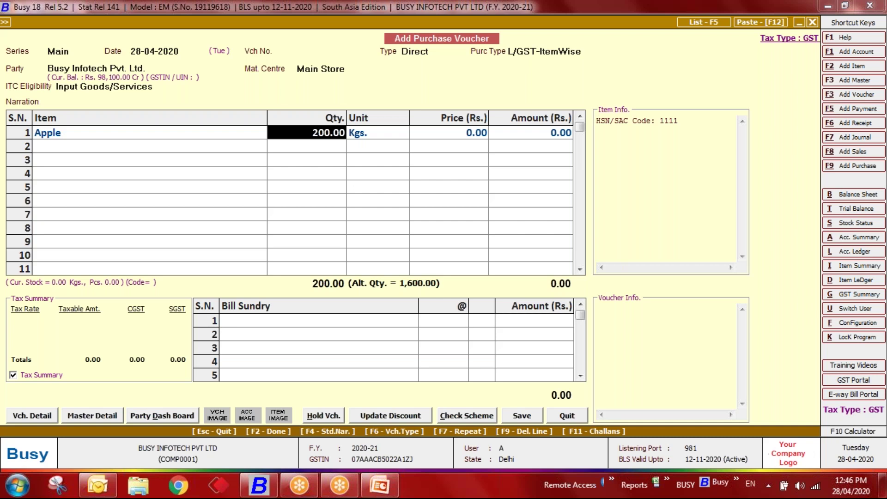
pyautogui.press('Escape')
pyautogui.press('Escape')
pyautogui.press('Escape')
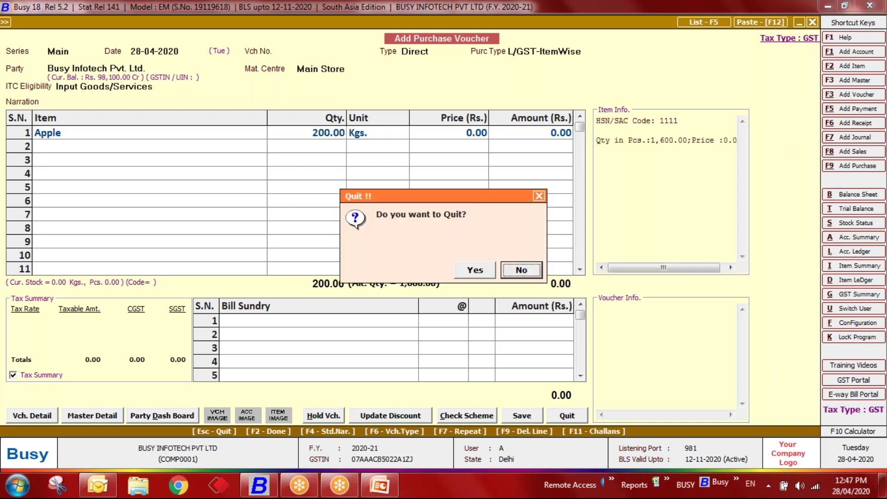
pyautogui.press('y')
pyautogui.press('Escape')
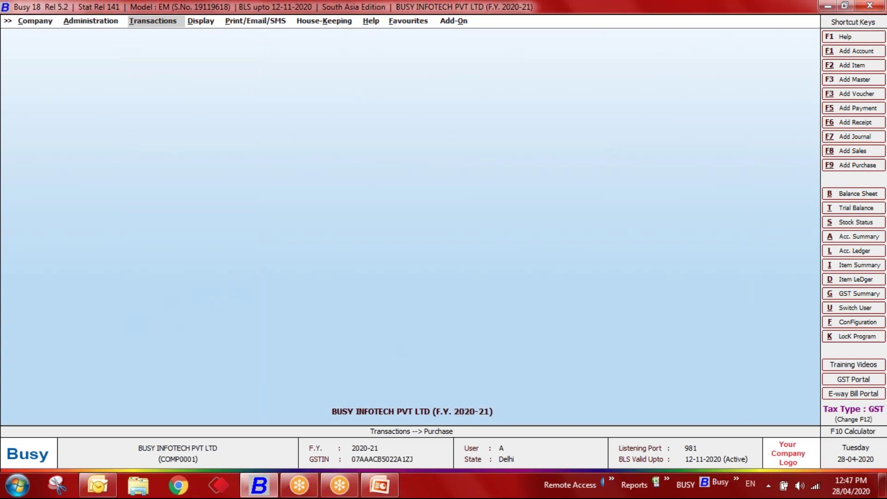
# Step: Open the Inventory section of the Features / Options configuration
pyautogui.press('Left')
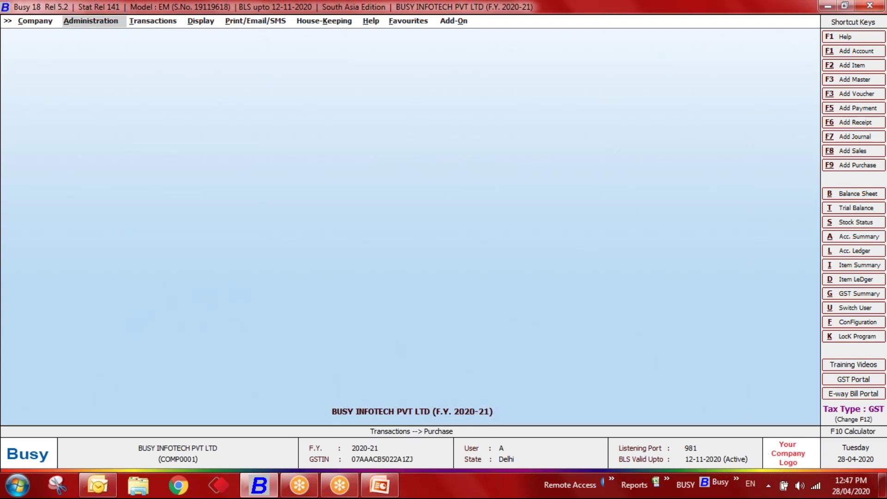
pyautogui.press('Return')
pyautogui.press('Left')
pyautogui.press('Left')
pyautogui.press('Down')
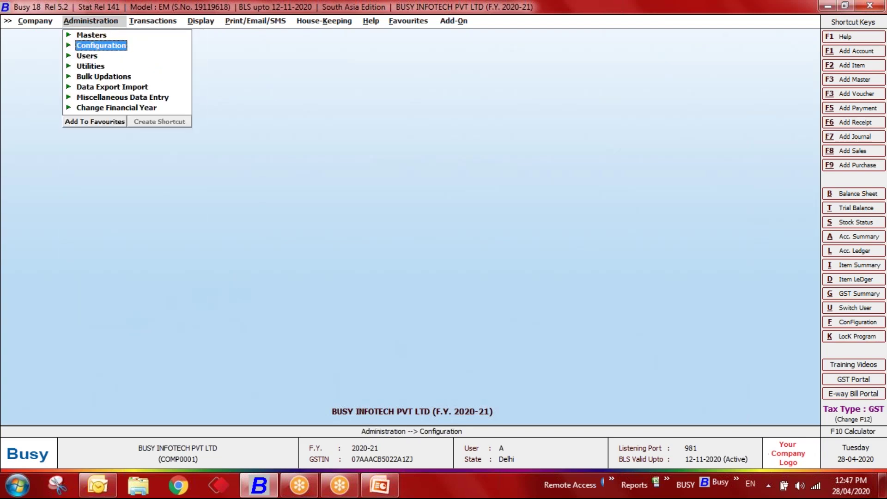
pyautogui.press('Return')
pyautogui.press('Return')
pyautogui.press('Down')
pyautogui.press('Down')
pyautogui.press('Down')
pyautogui.press('Down')
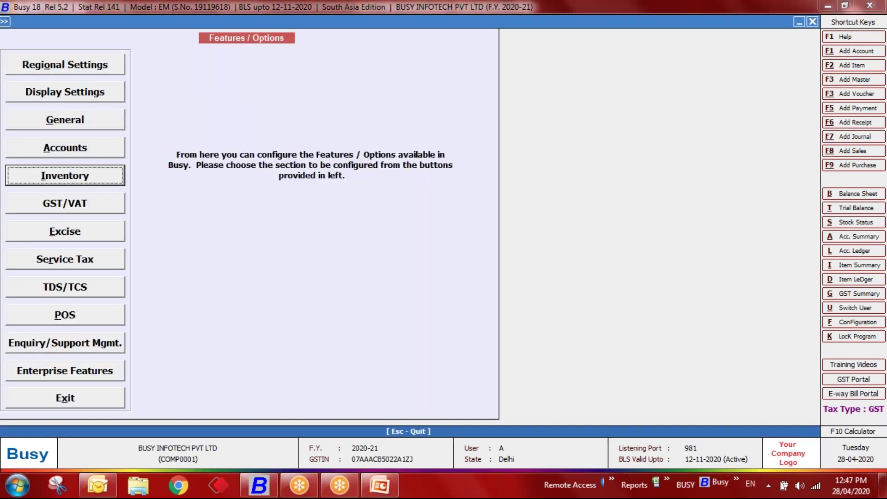
pyautogui.press('Return')
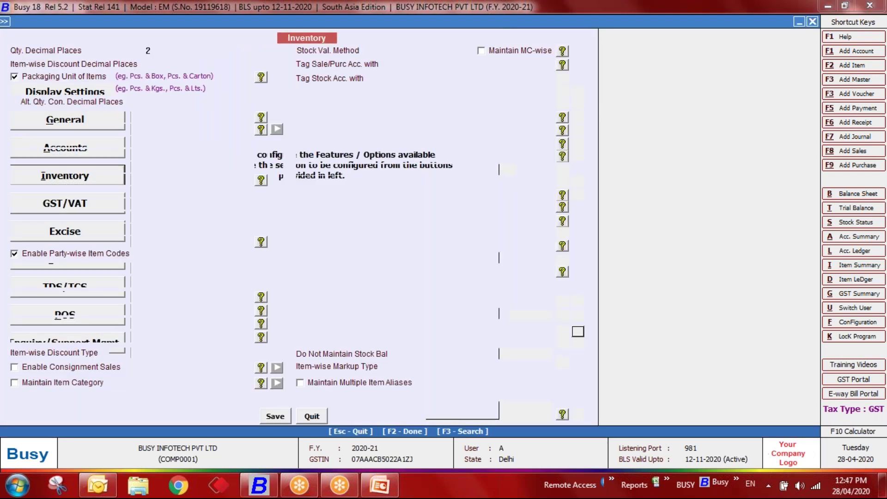
# Step: Switch to the PowerPoint topic slide, highlight the "Scheme Management" line, and return to Busy
pyautogui.click(381, 488)
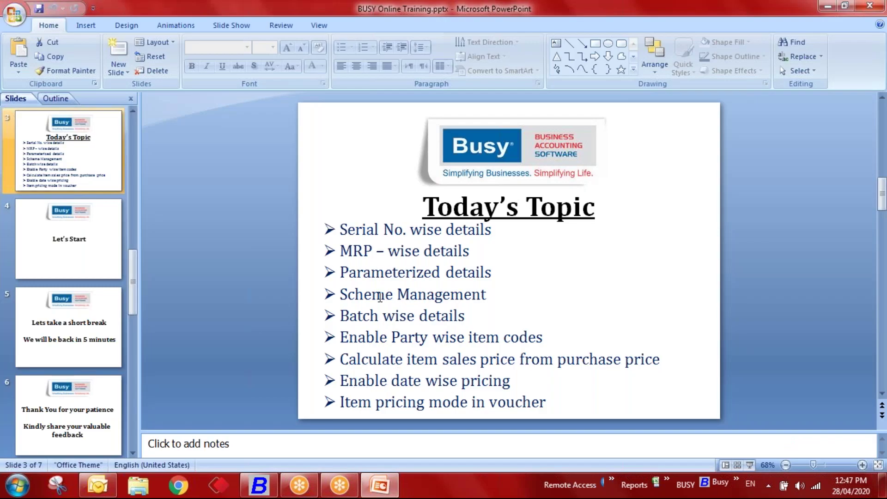
pyautogui.click(494, 296)
pyautogui.moveTo(494, 297); pyautogui.dragTo(341, 294)
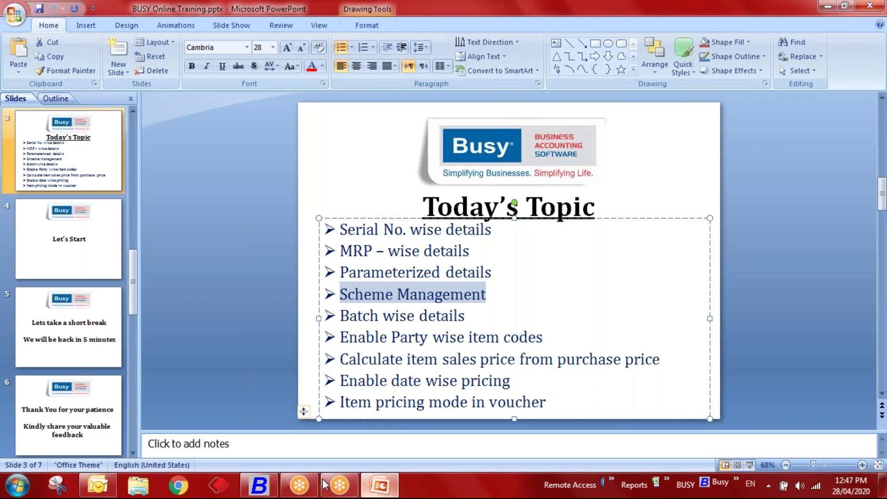
pyautogui.click(268, 484)
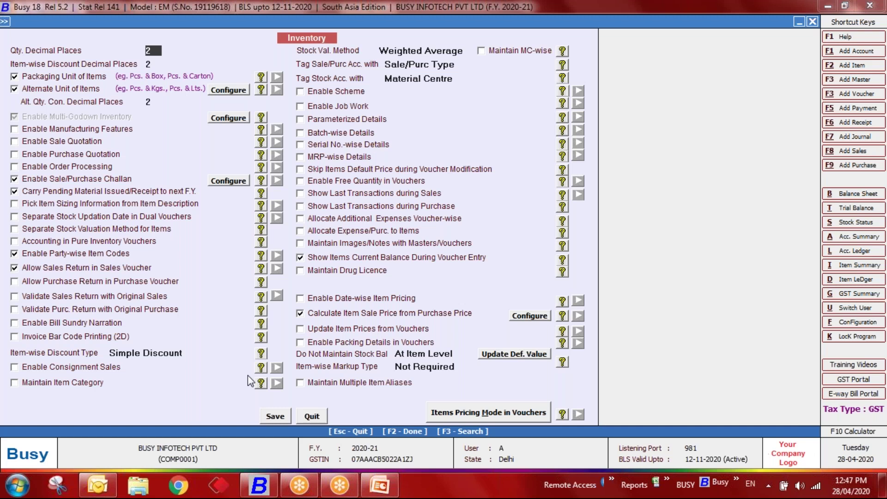
# Step: Disable Calculate Item Sale Price from Purchase Price, search for "scheme" to turn on Enable Scheme, and save the inventory options
pyautogui.click(323, 312)
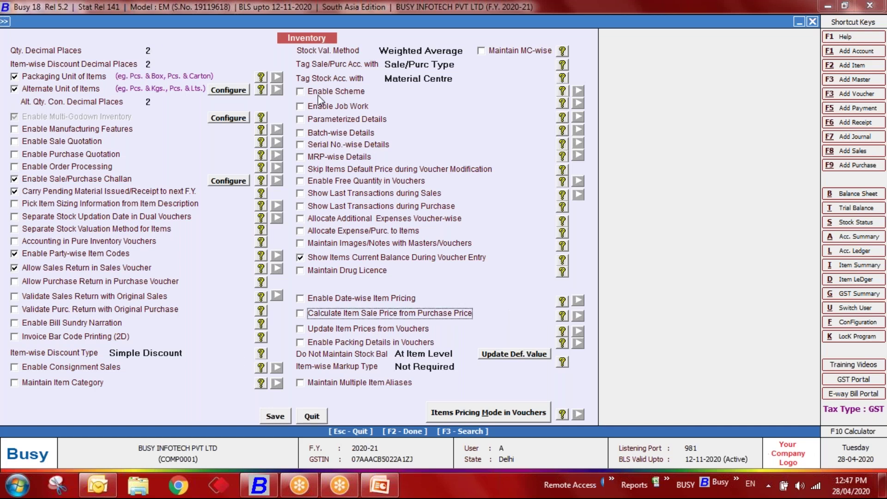
pyautogui.press('F3')
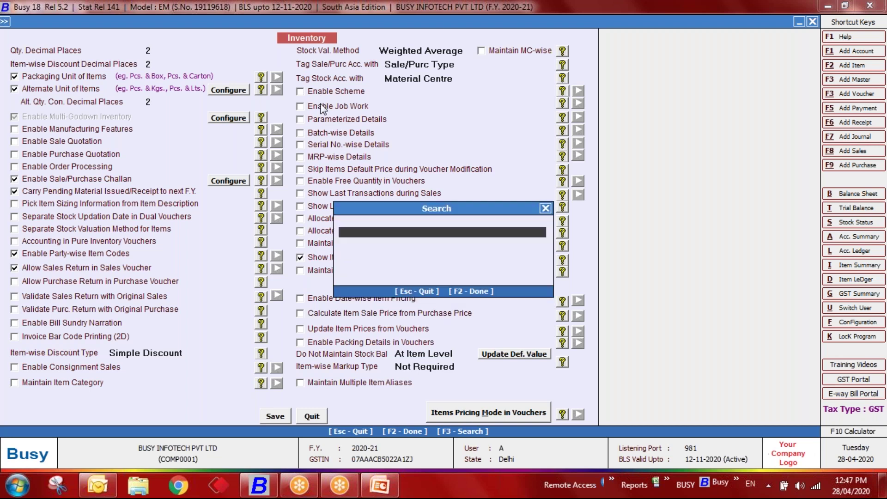
pyautogui.write('scheme')
pyautogui.press('Return')
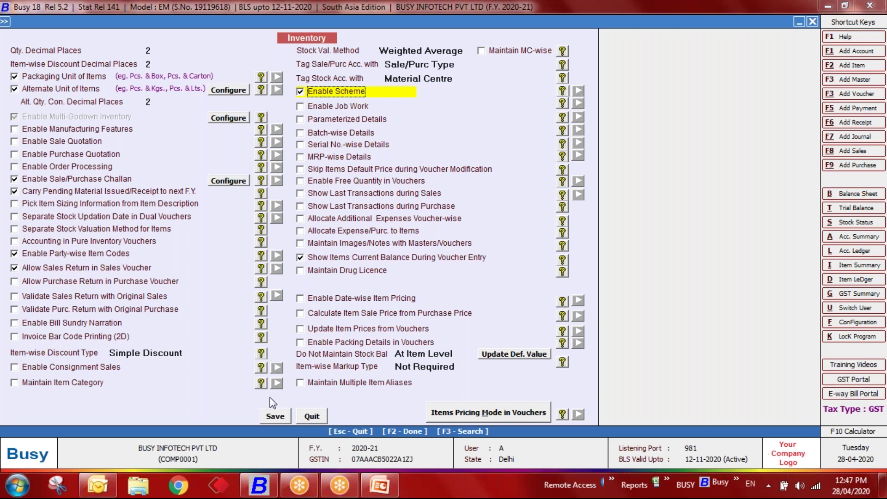
pyautogui.click(274, 415)
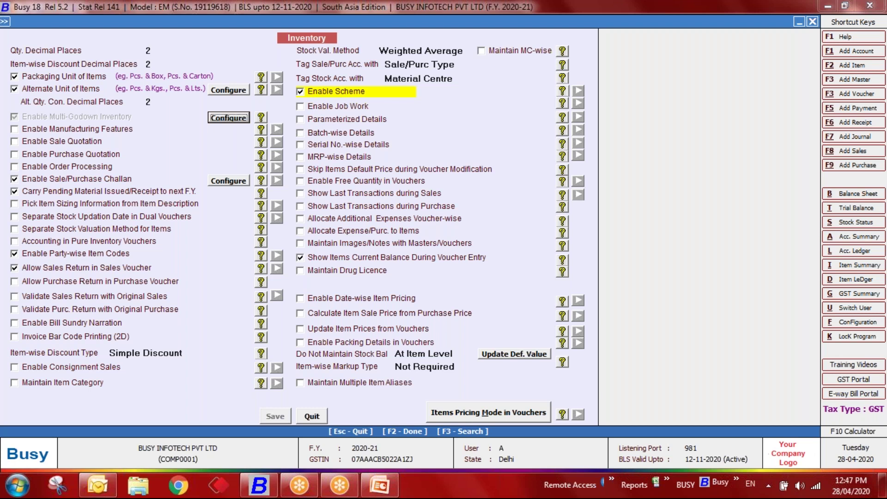
# Step: Leave the configuration and open a new scheme master for entry
pyautogui.press('Escape')
pyautogui.press('Escape')
pyautogui.press('Escape')
pyautogui.press('Up')
pyautogui.press('Return')
pyautogui.press('Down')
pyautogui.press('Down')
pyautogui.press('Down')
pyautogui.press('Down')
pyautogui.press('Down')
pyautogui.press('Down')
pyautogui.press('Down')
pyautogui.press('Down')
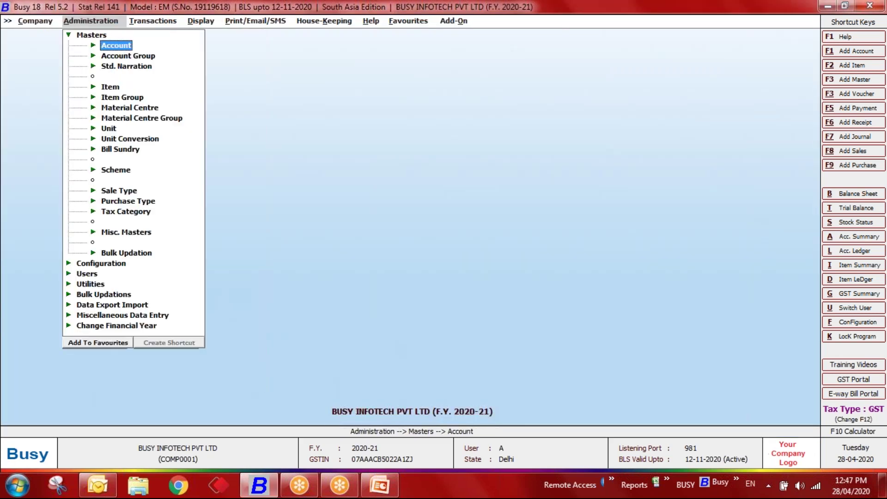
pyautogui.press('Down')
pyautogui.press('Down')
pyautogui.press('Down')
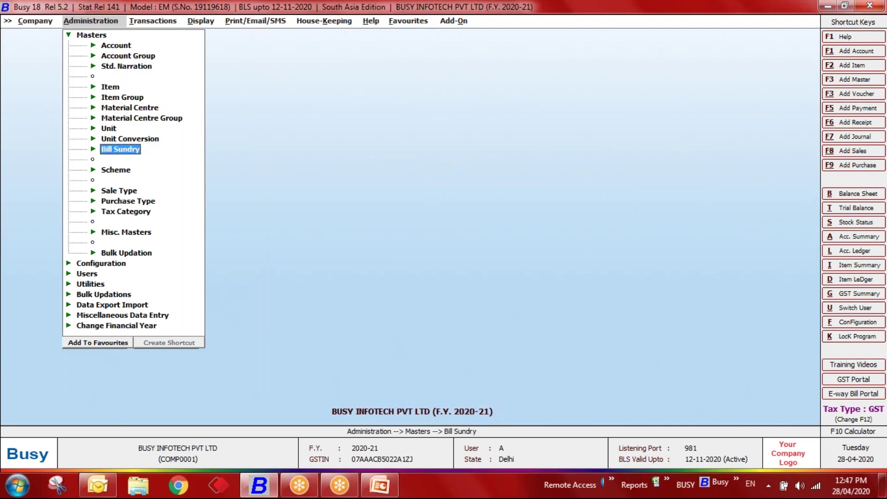
pyautogui.press('Return')
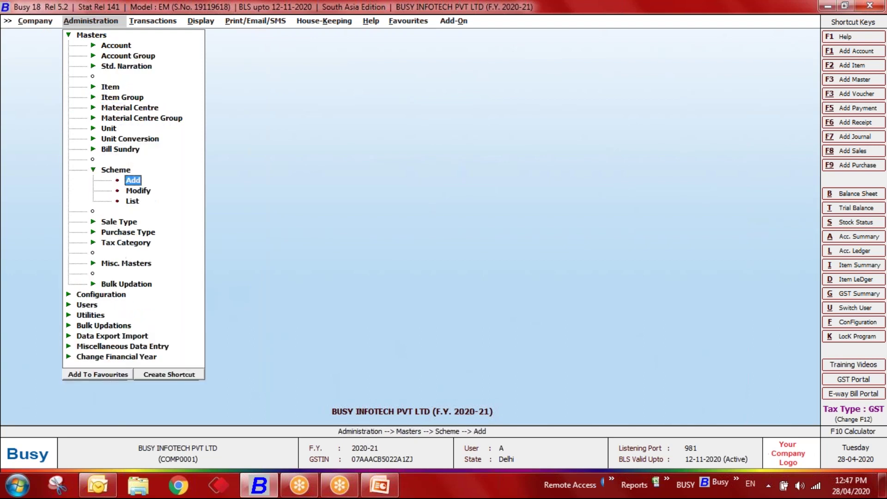
pyautogui.press('Return')
# Step: Name the scheme "Buy 2 Get 1 Free", leave the alias blank, and set Filter on Time to N
pyautogui.write('b')
pyautogui.press('BackSpace')
pyautogui.write('B')
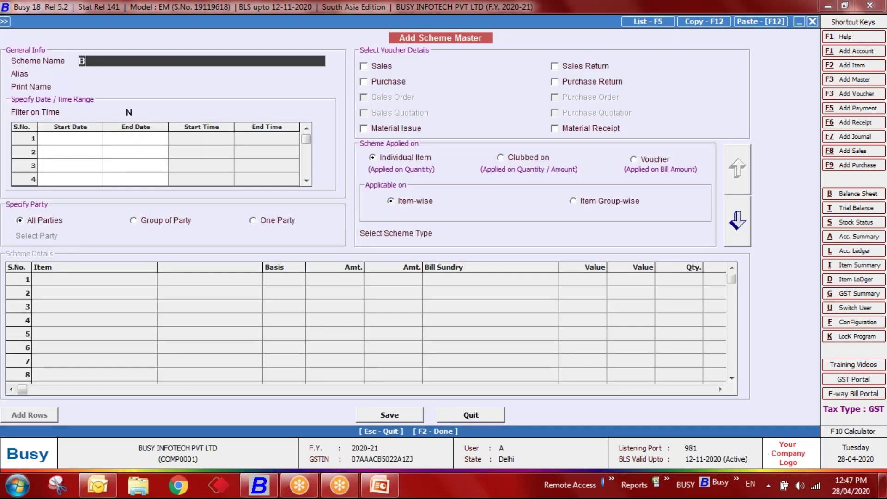
pyautogui.write('uy 2 Get 1 Free')
pyautogui.press('Return')
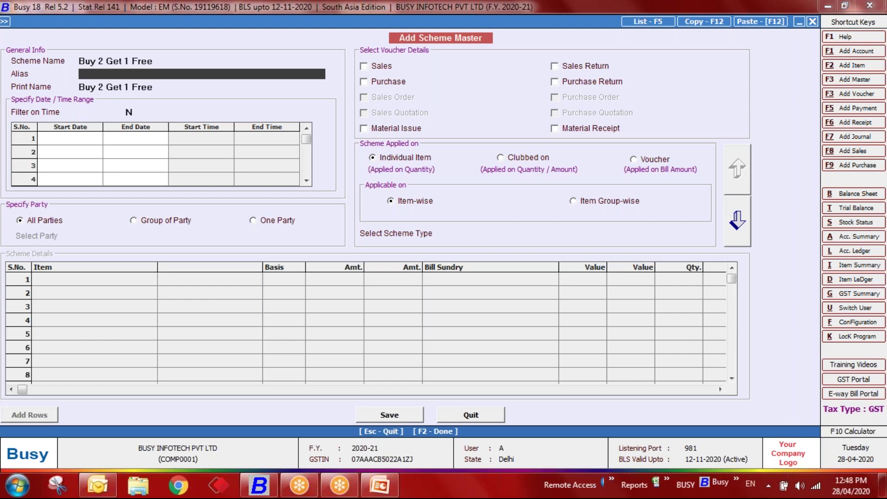
pyautogui.press('Return')
pyautogui.press('Return')
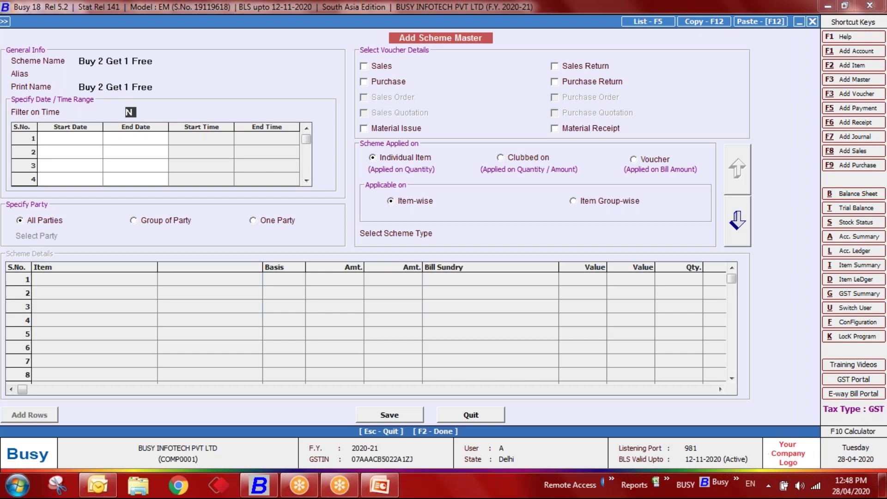
pyautogui.press('y')
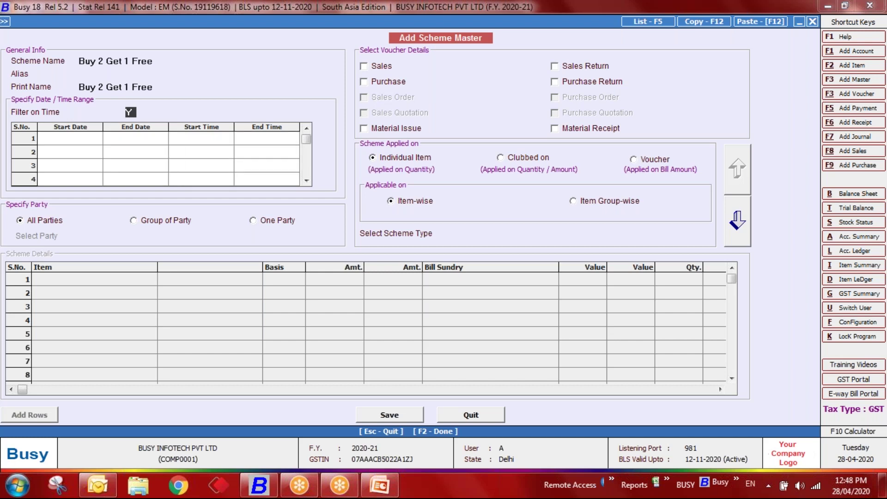
pyautogui.press('n')
pyautogui.press('Return')
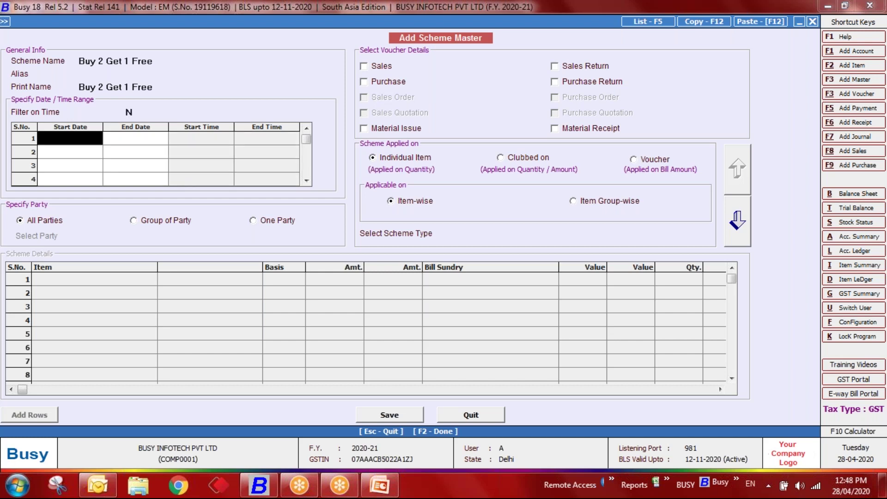
# Step: Set the scheme's validity period from 01-04-2020 to 30-04-2020
pyautogui.write('01-04')
pyautogui.press('Return')
pyautogui.write('30-04')
pyautogui.press('Return')
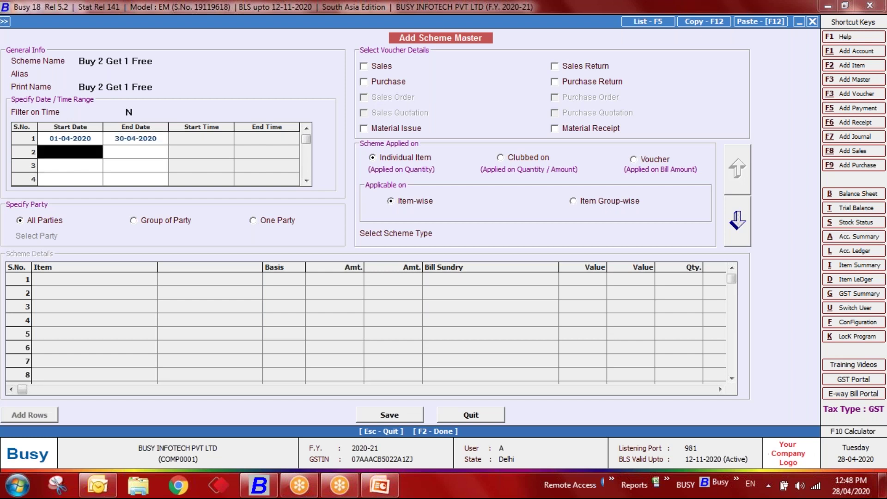
# Step: Apply the scheme to Sales vouchers of All Series
pyautogui.click(377, 67)
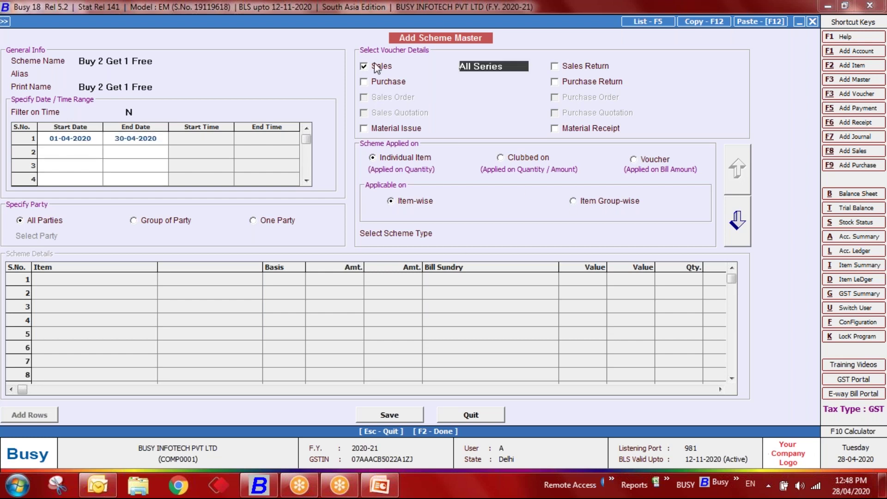
pyautogui.click(508, 65)
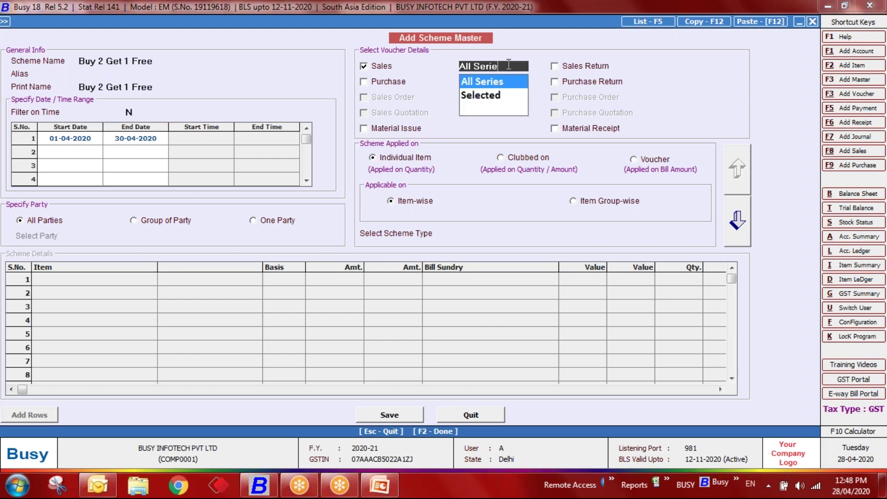
pyautogui.press('BackSpace')
pyautogui.press('Return')
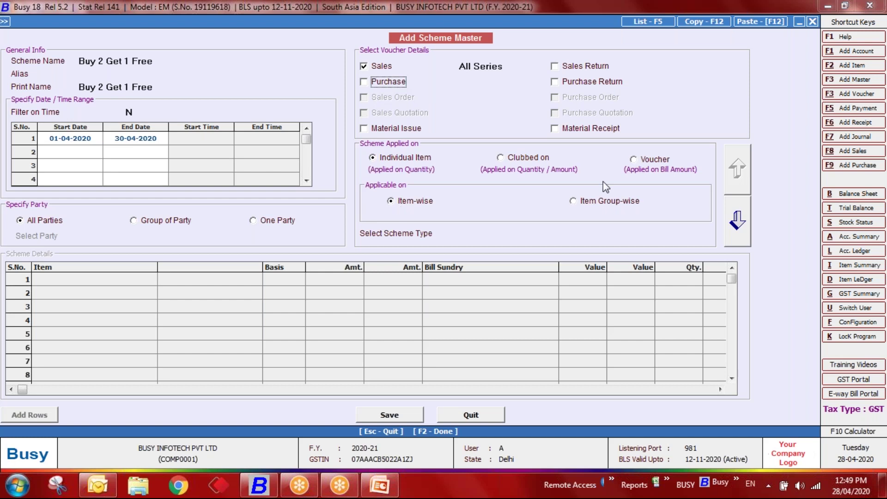
# Step: Choose Free/Discounted - Diff Item as the scheme type, keeping the scheme applied item-wise on individual items
pyautogui.click(485, 234)
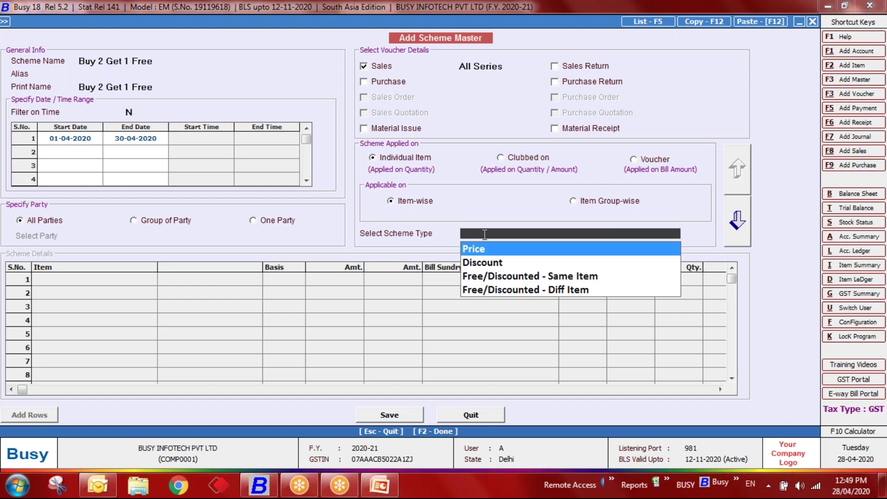
pyautogui.press('Down')
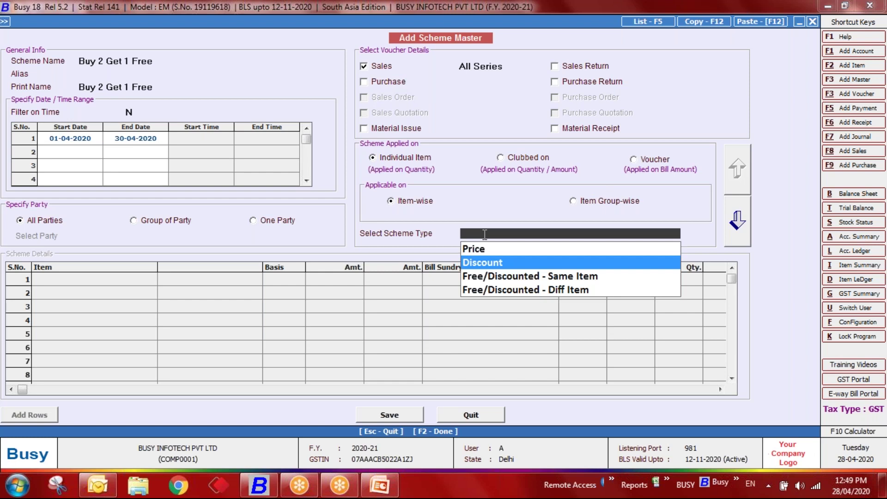
pyautogui.press('Down')
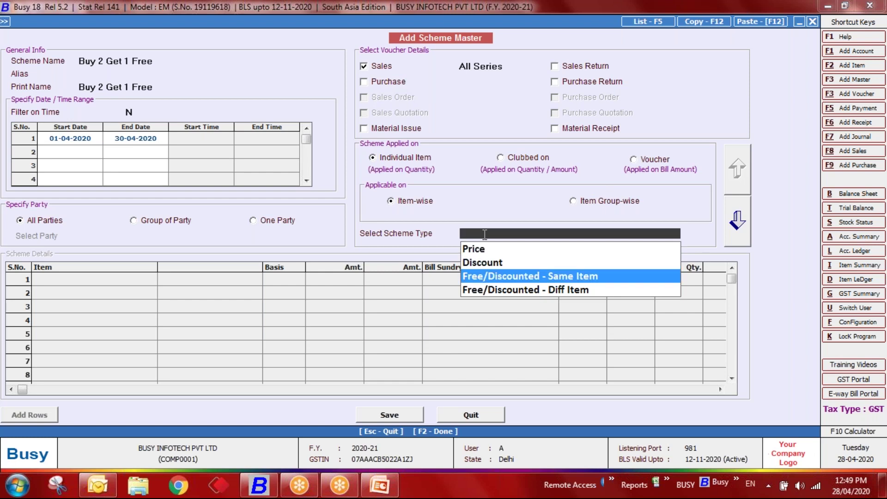
pyautogui.press('Down')
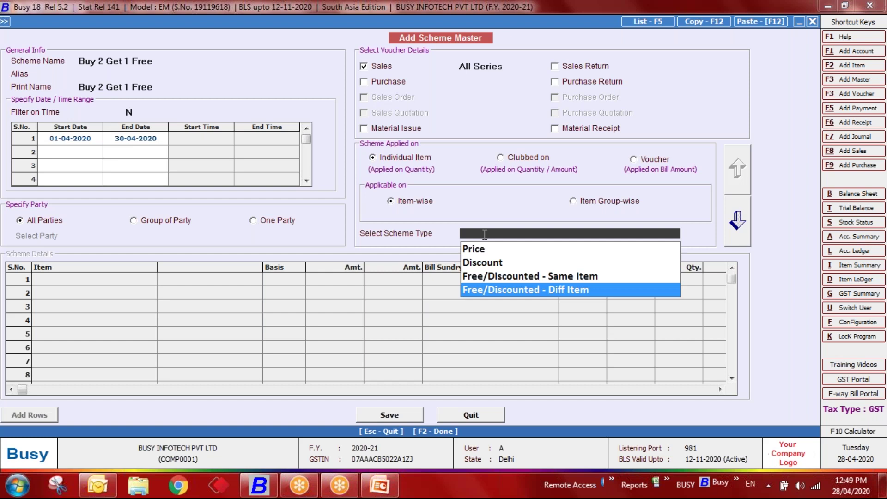
pyautogui.press('Up')
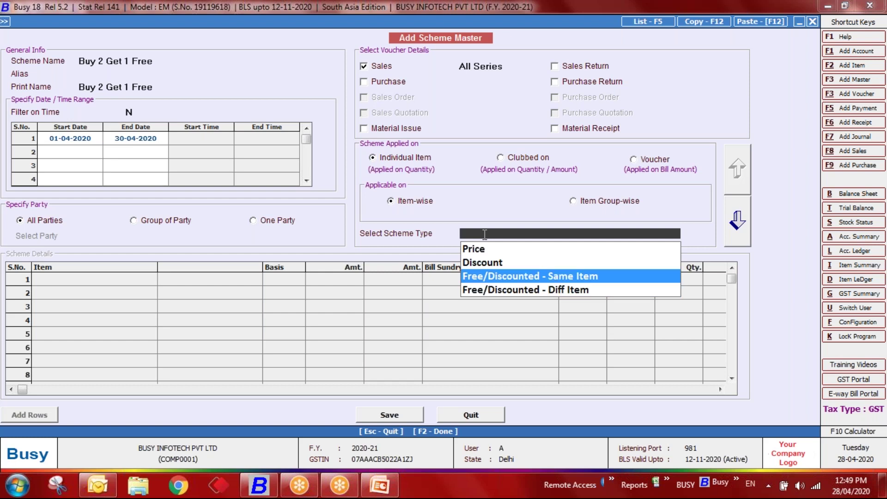
pyautogui.press('Down')
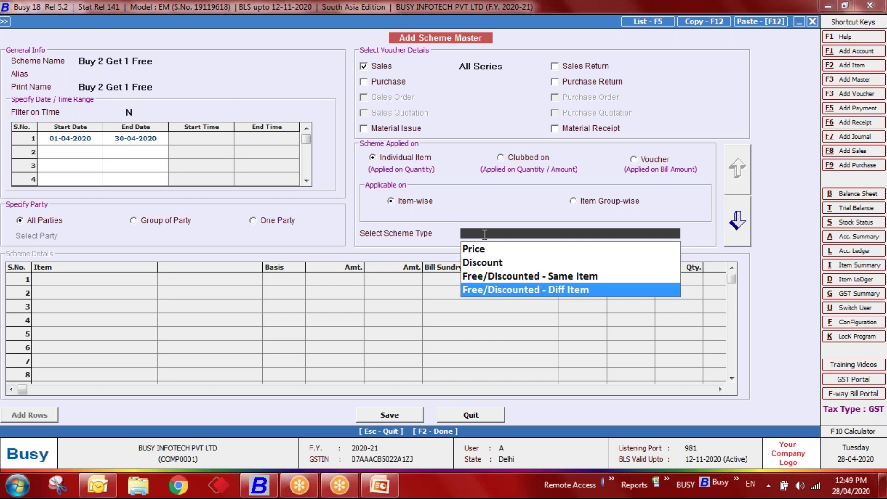
pyautogui.press('Return')
pyautogui.press('Return')
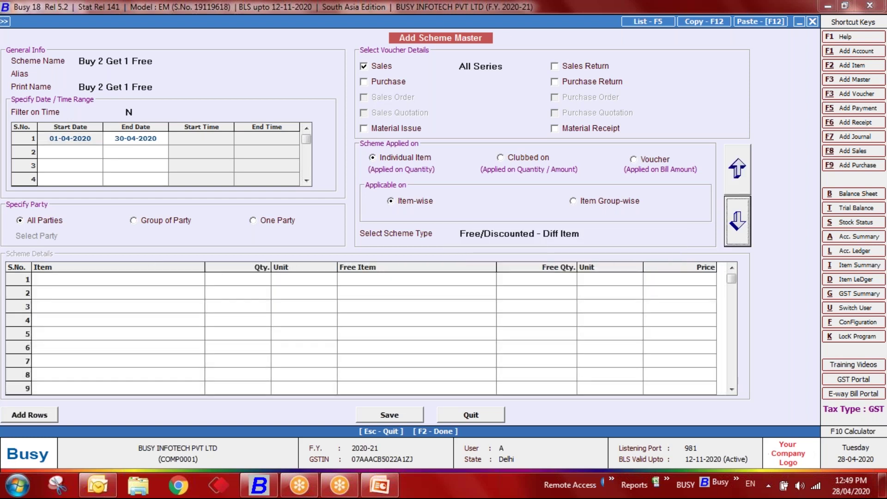
# Step: In the first scheme details row, enter Apple as the qualifying item with a quantity of 5 Kgs
pyautogui.press('Return')
pyautogui.press('Down')
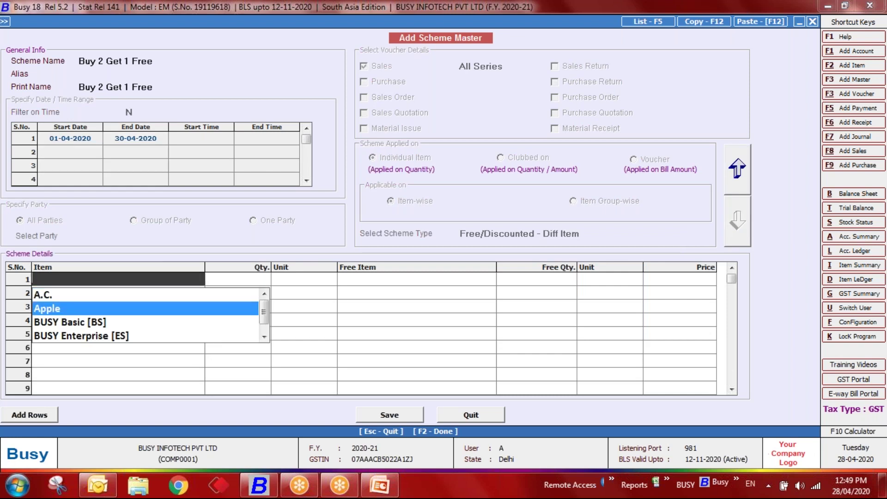
pyautogui.press('Return')
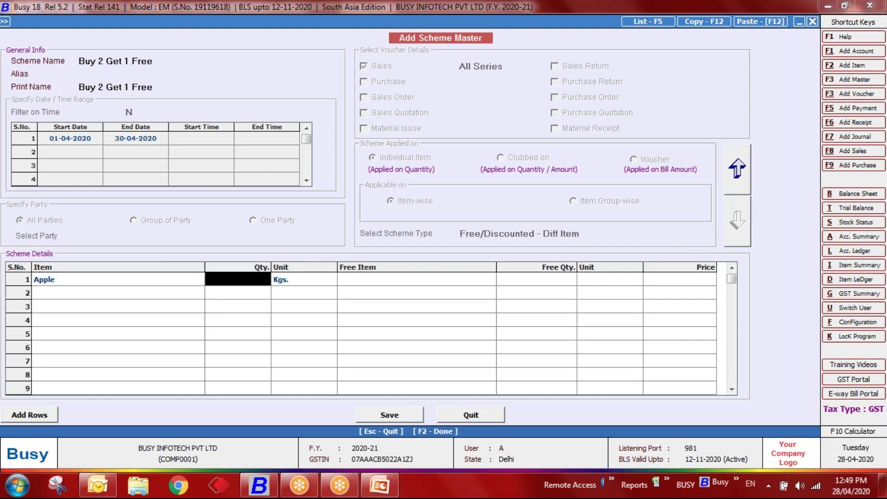
pyautogui.write('5')
pyautogui.press('Return')
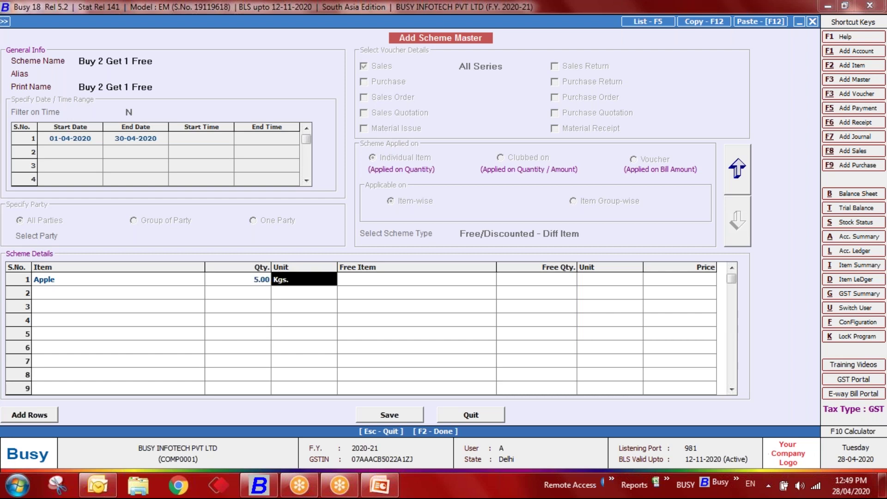
pyautogui.press('Return')
# Step: Offer Hanky as the free item with a free quantity of 1 Pcs., leave its price blank, and save the scheme
pyautogui.press('Down')
pyautogui.press('Down')
pyautogui.press('Down')
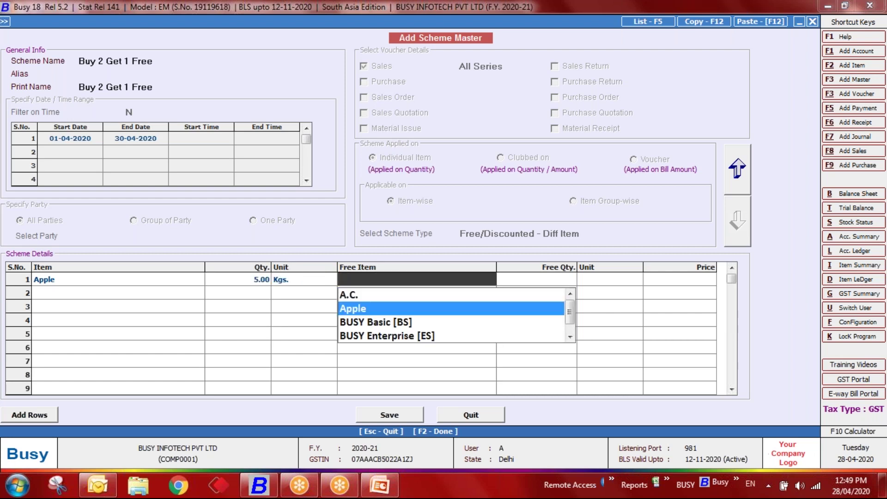
pyautogui.press('Down')
pyautogui.press('Down')
pyautogui.press('Down')
pyautogui.press('Down')
pyautogui.press('Down')
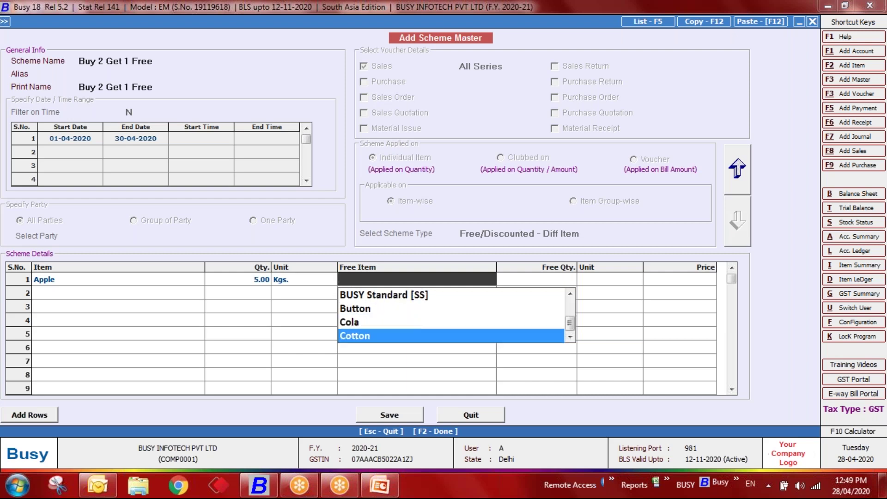
pyautogui.press('Return')
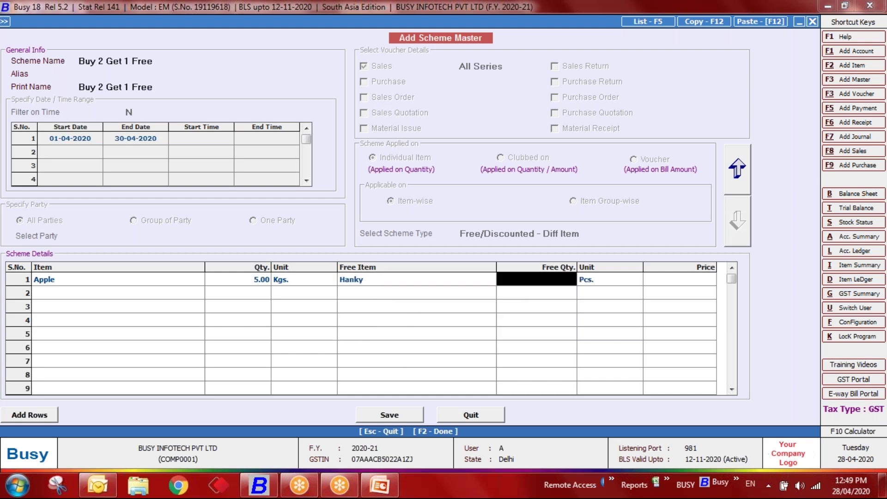
pyautogui.write('1')
pyautogui.press('Return')
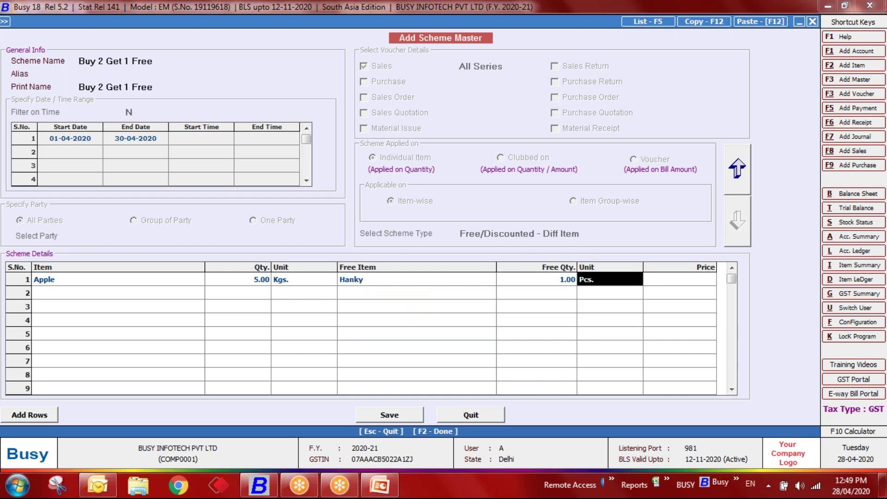
pyautogui.press('Return')
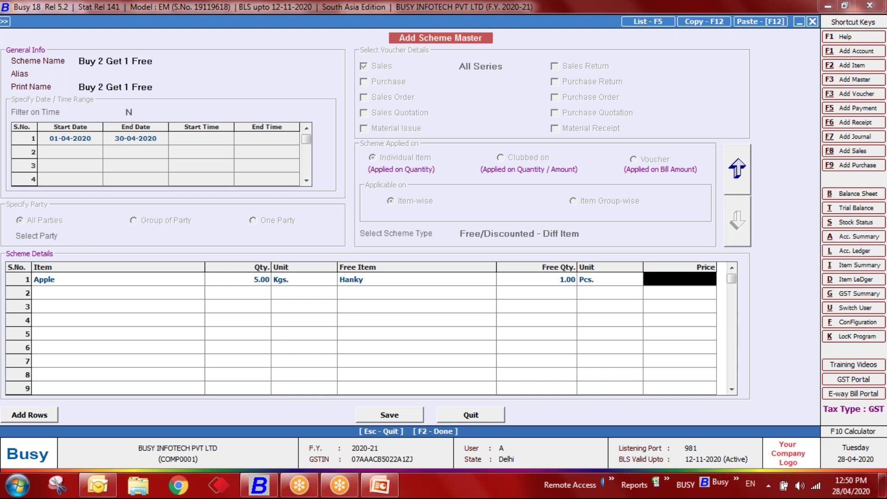
pyautogui.click(389, 415)
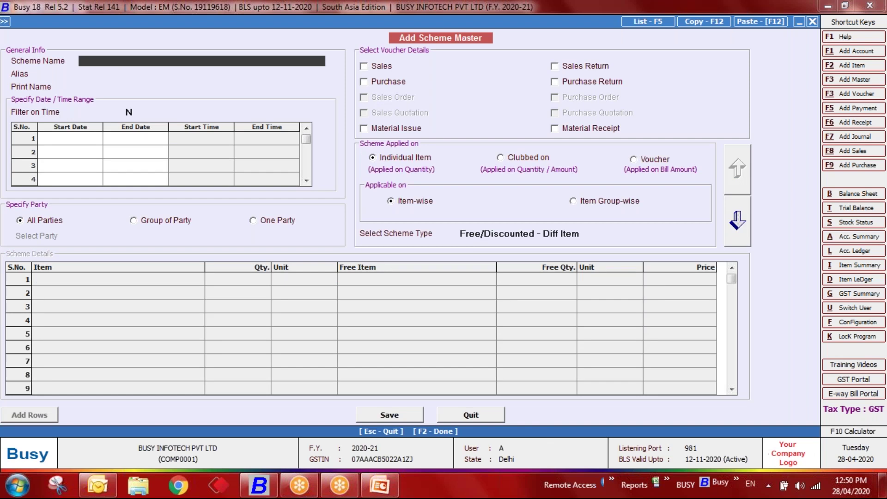
# Step: Leave the scheme master and start a new sales voucher in the Main series dated 30-04-2020
pyautogui.press('Escape')
pyautogui.press('Escape')
pyautogui.press('Escape')
pyautogui.press('Right')
pyautogui.press('Return')
pyautogui.press('Return')
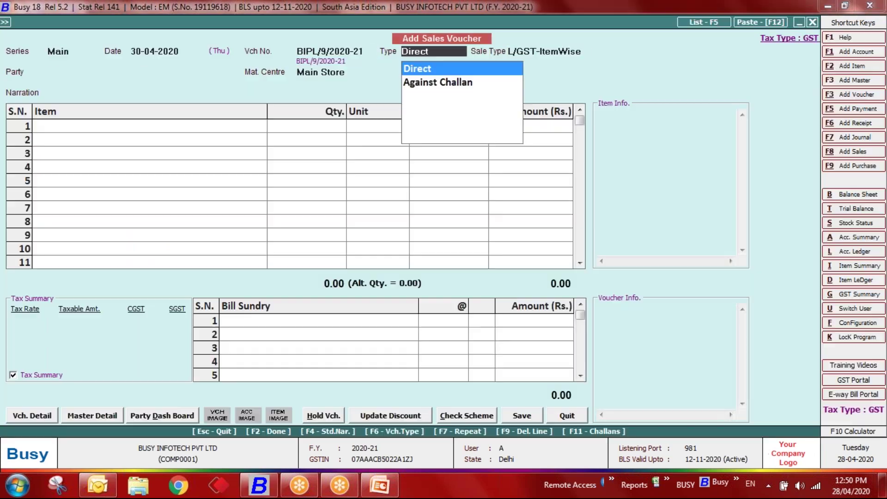
# Step: Keep the voucher type Direct, set the party to Cash, and accept Main Store as the material centre
pyautogui.press('Return')
pyautogui.press('Return')
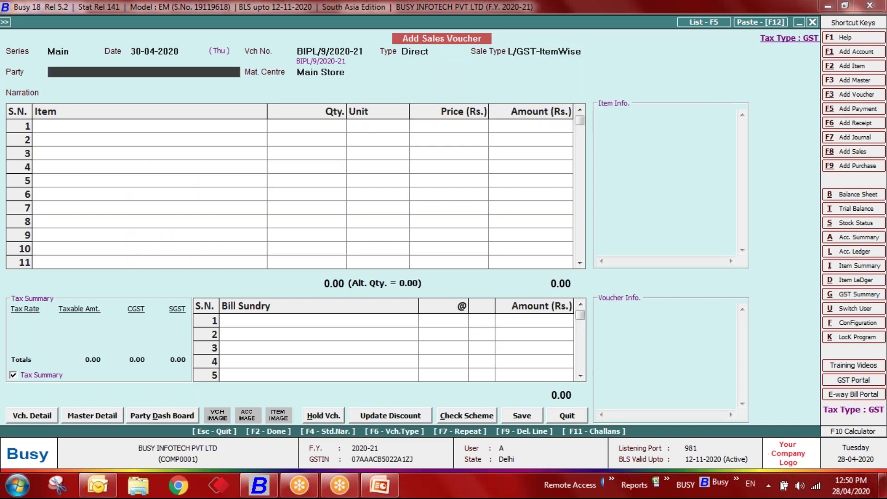
pyautogui.press('Down')
pyautogui.press('Return')
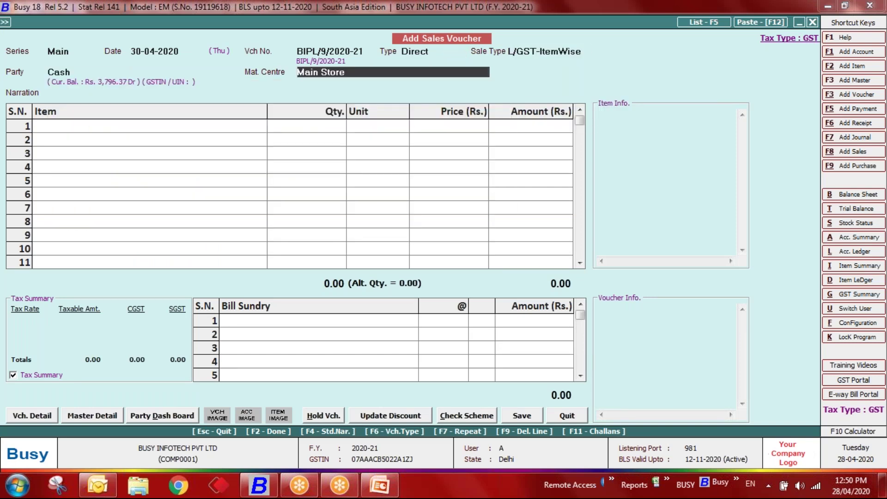
pyautogui.press('Return')
pyautogui.press('Return')
# Step: Add Apple to the sales voucher with a quantity of 5 Kgs. and apply the offered scheme to it
pyautogui.press('Down')
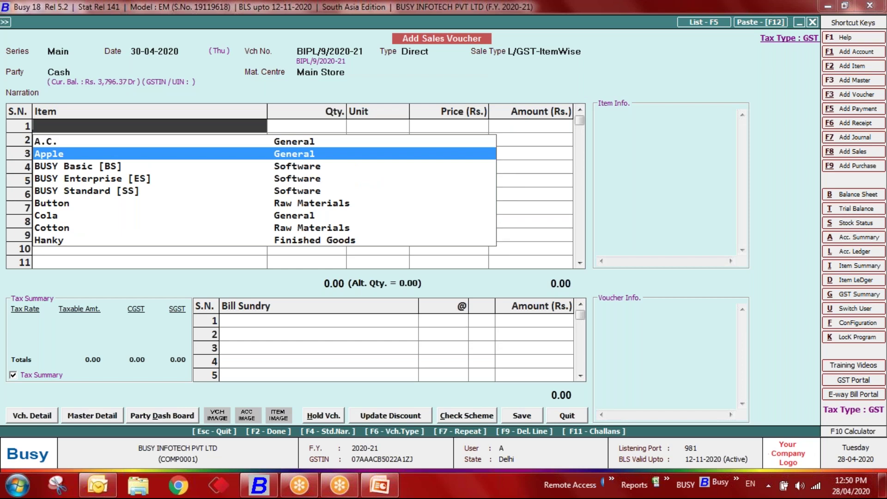
pyautogui.press('Return')
pyautogui.press('Return')
pyautogui.press('Return')
pyautogui.press('Return')
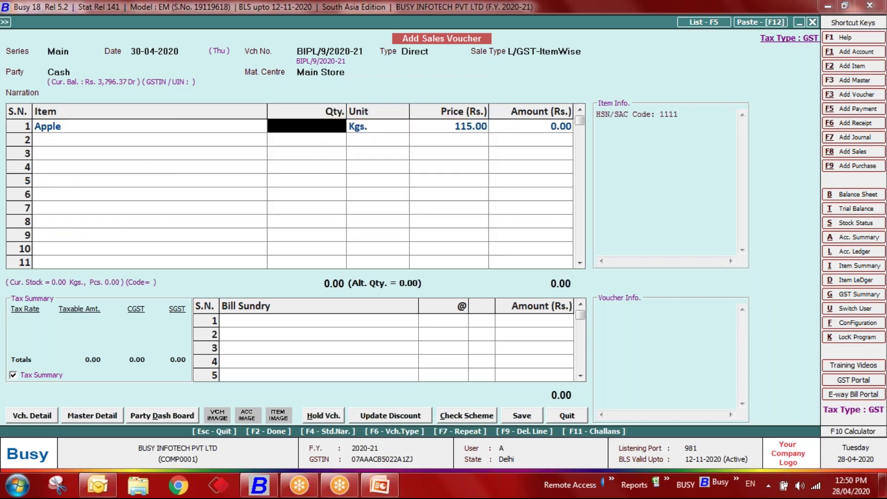
pyautogui.write('5')
pyautogui.press('Return')
pyautogui.press('Return')
pyautogui.press('Left')
pyautogui.press('Return')
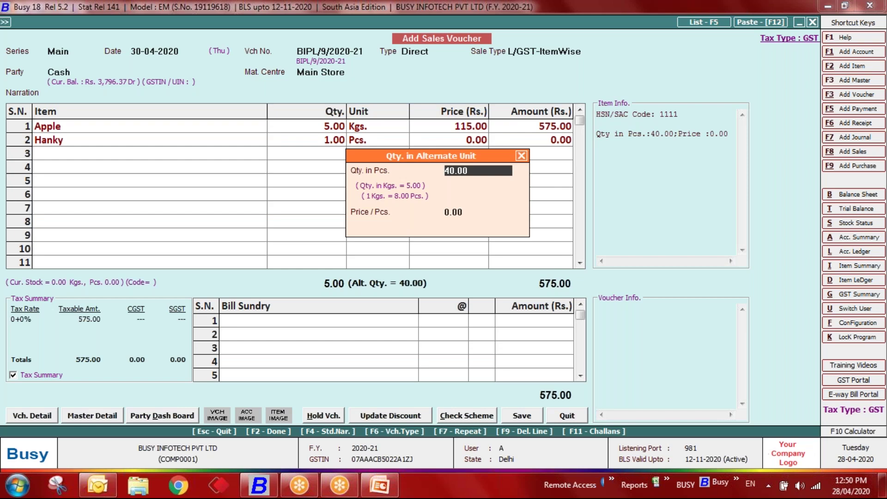
pyautogui.press('Return')
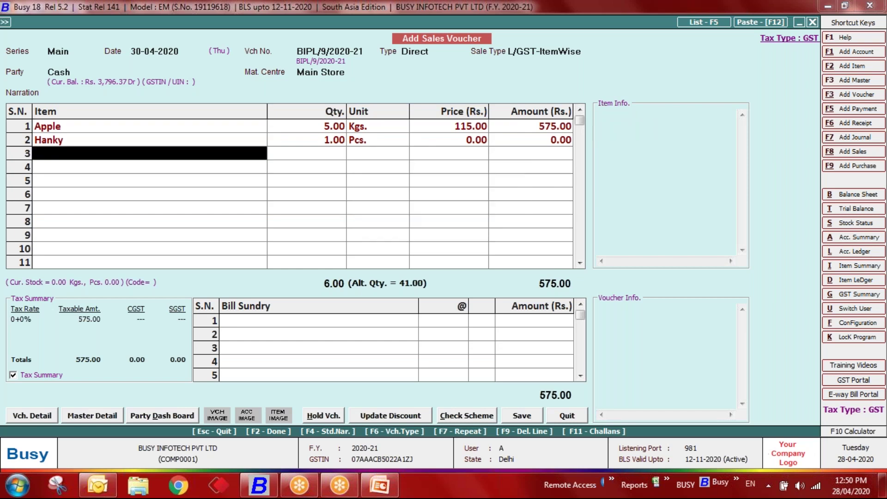
# Step: Examine the free Hanky line's price and check which schemes are applied to the voucher's items
pyautogui.press('Up')
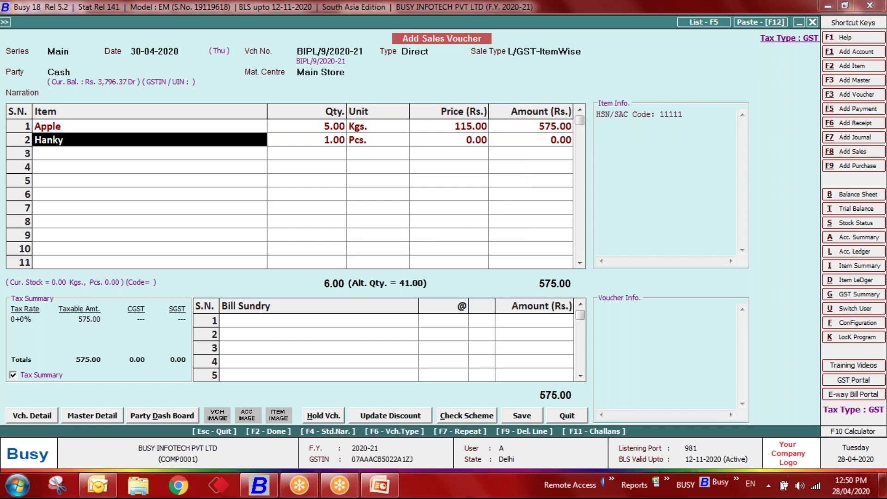
pyautogui.press('Return')
pyautogui.press('Return')
pyautogui.press('Return')
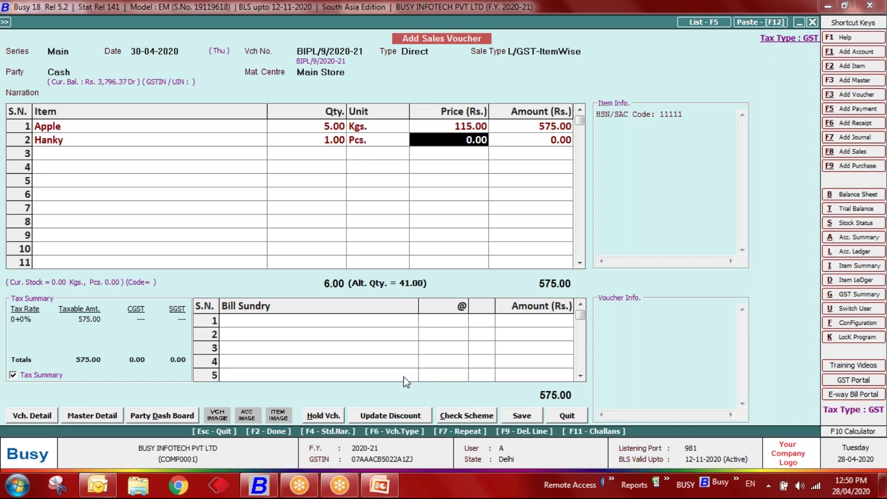
pyautogui.click(487, 417)
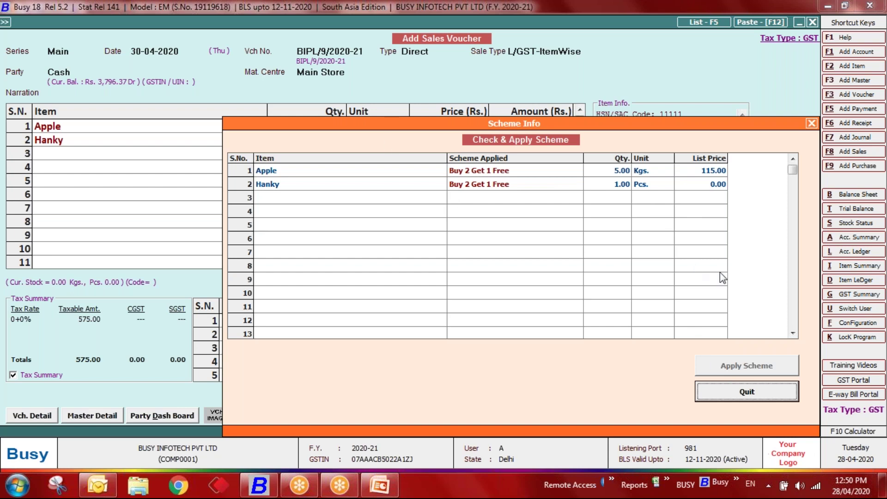
pyautogui.click(749, 396)
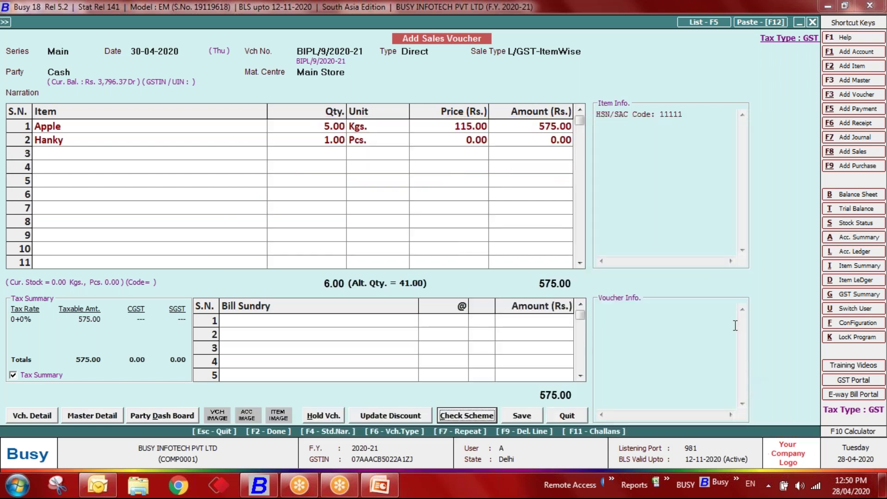
# Step: Leave the sales voucher without saving and open the "Buy 2 Get 1 Free" scheme master for modification
pyautogui.press('Escape')
pyautogui.press('Left')
pyautogui.press('Left')
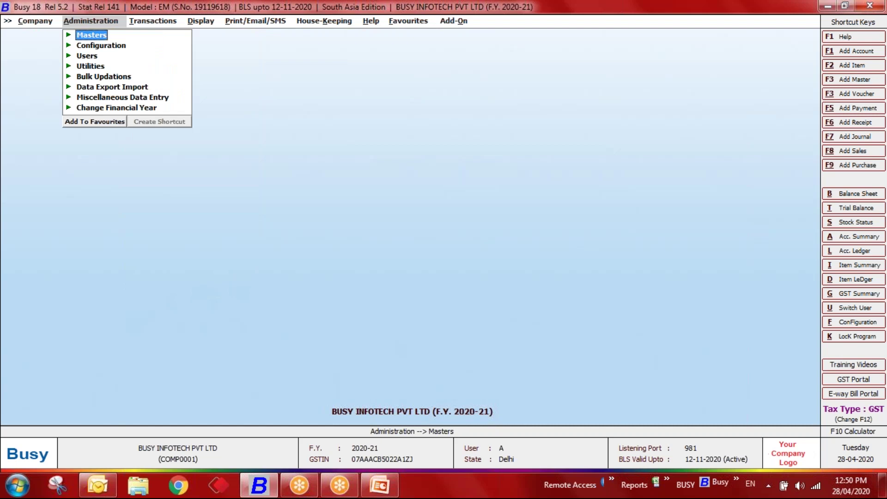
pyautogui.press('Right')
pyautogui.press('Left')
pyautogui.press('Right')
pyautogui.press('Down')
pyautogui.press('Down')
pyautogui.press('Down')
pyautogui.press('Down')
pyautogui.press('Down')
pyautogui.press('Down')
pyautogui.press('Down')
pyautogui.press('Down')
pyautogui.press('Down')
pyautogui.press('Down')
pyautogui.press('Down')
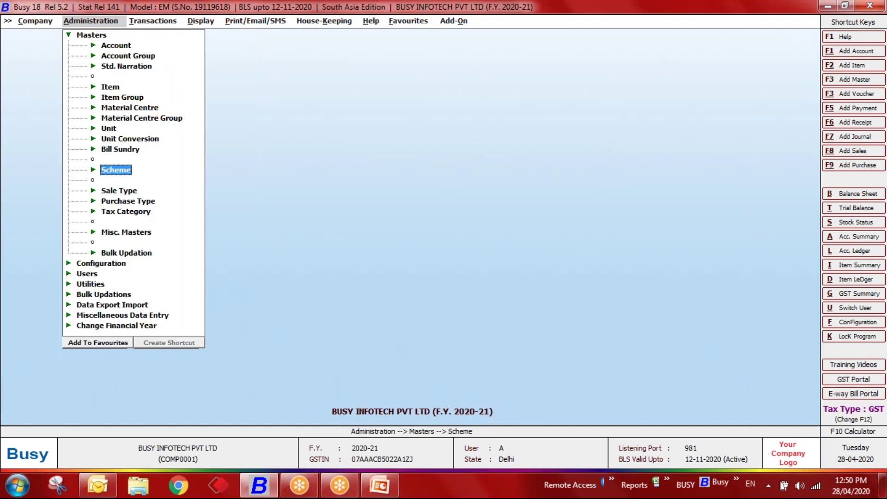
pyautogui.press('Right')
pyautogui.press('Down')
pyautogui.press('Down')
pyautogui.press('Return')
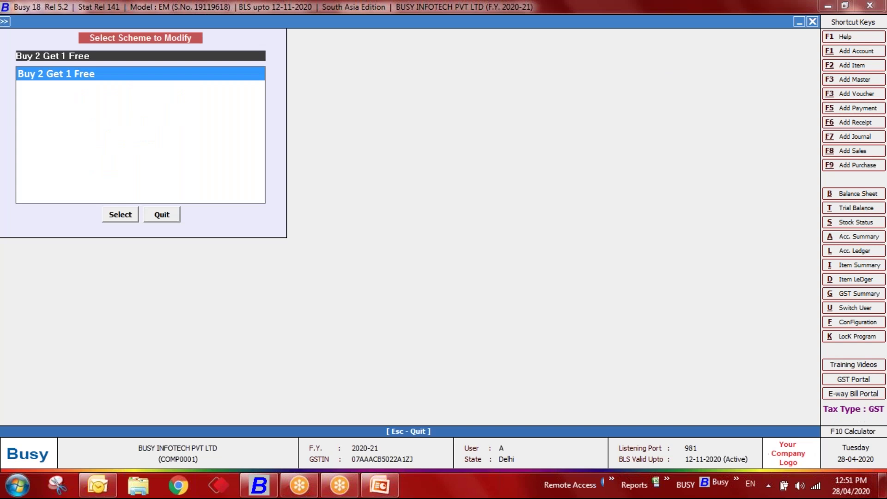
pyautogui.press('Return')
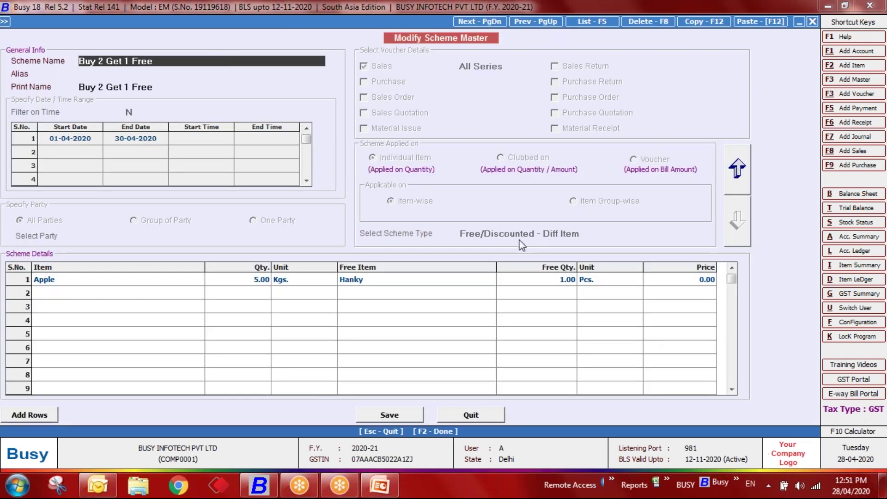
# Step: Make the scheme item group-wise, allow its existing values to be removed, and keep the scheme type Free/Discounted - Diff Item
pyautogui.click(741, 181)
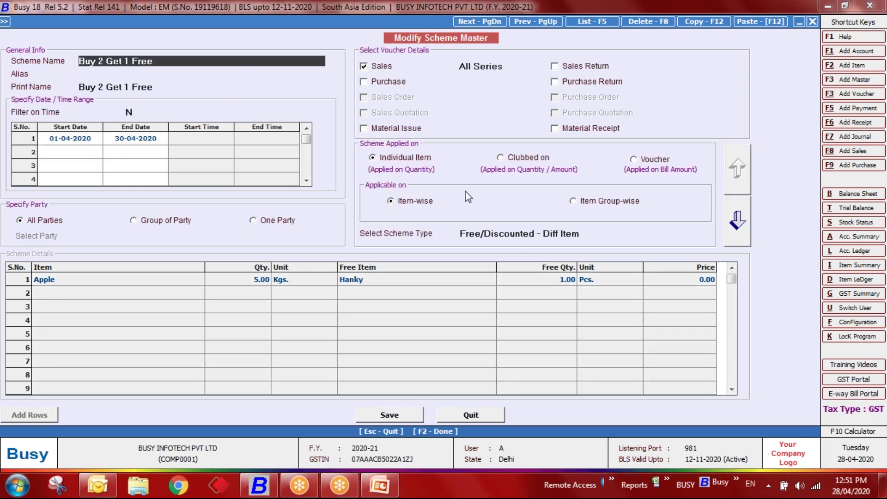
pyautogui.click(594, 201)
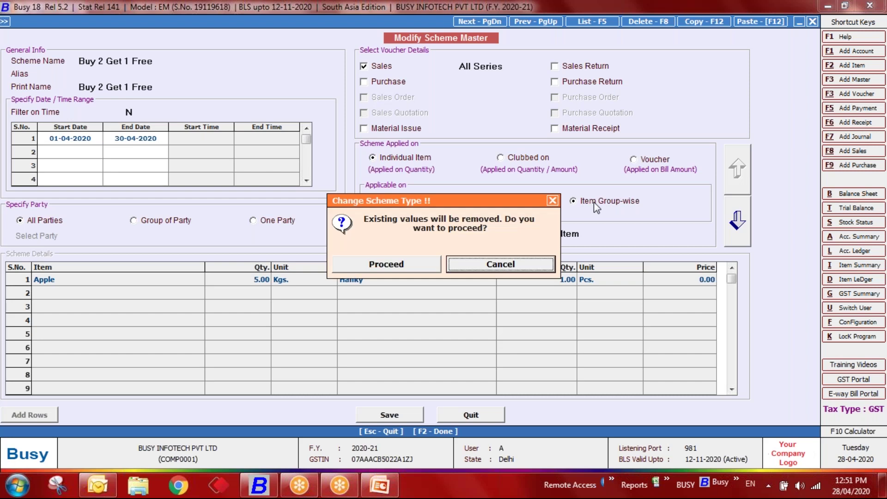
pyautogui.click(399, 264)
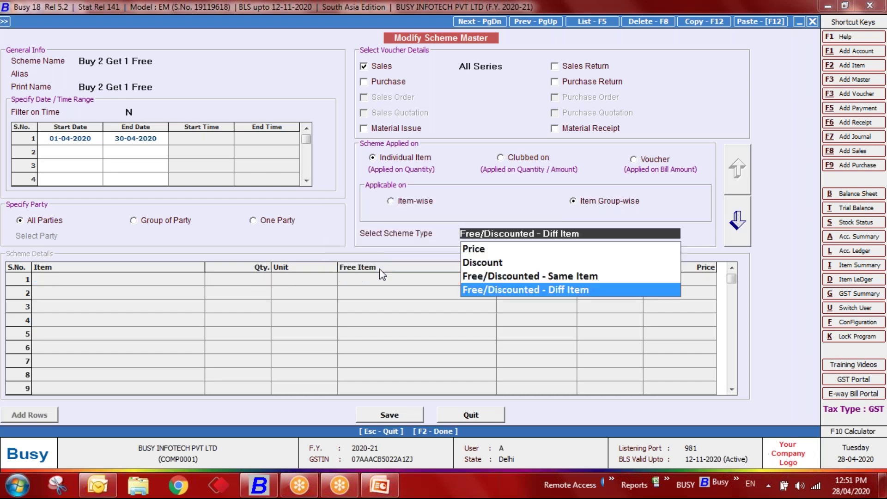
pyautogui.click(568, 291)
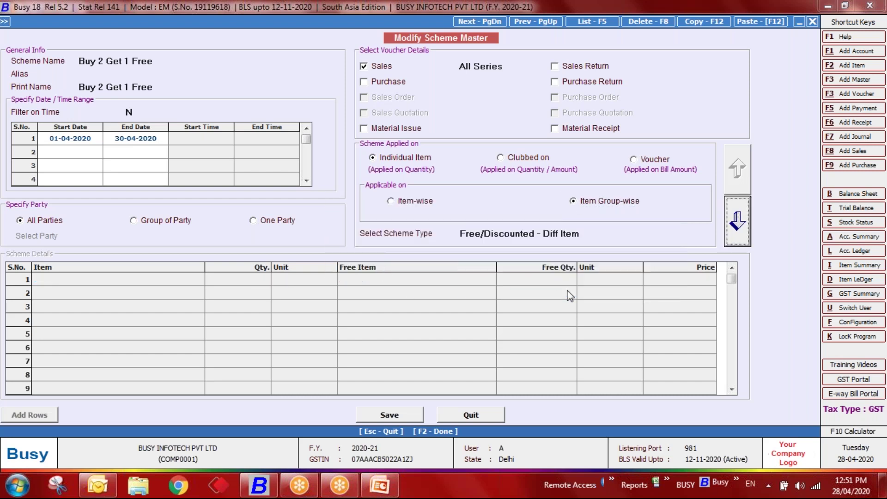
pyautogui.click(745, 212)
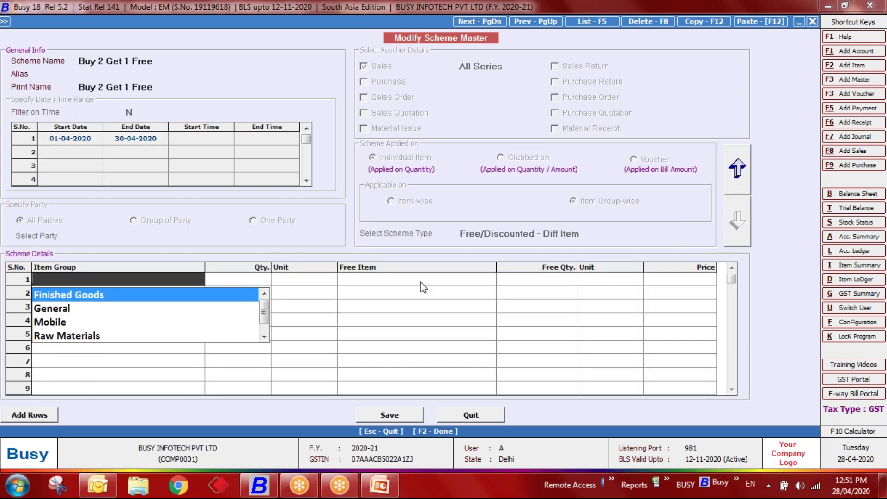
# Step: Enter the item group Software in the first scheme row with a quantity of 2 in the Main unit
pyautogui.press('Down')
pyautogui.press('Down')
pyautogui.press('Down')
pyautogui.press('Down')
pyautogui.press('Down')
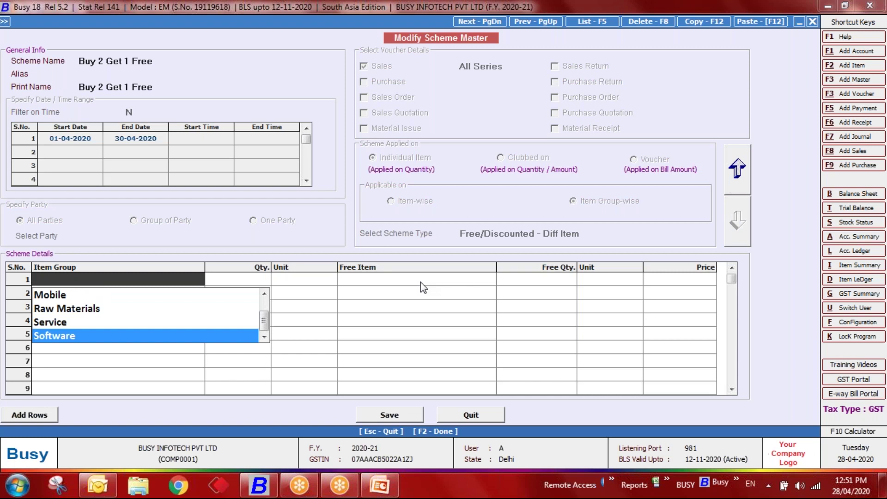
pyautogui.press('Return')
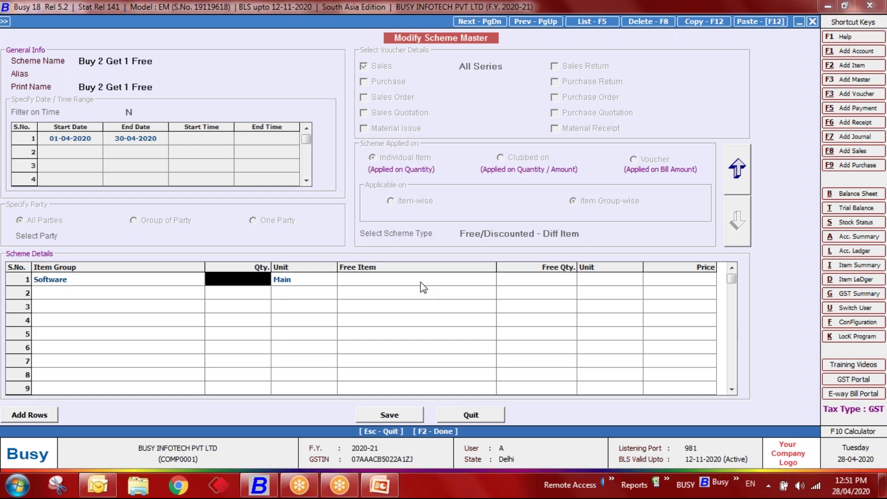
pyautogui.write('2')
pyautogui.press('Return')
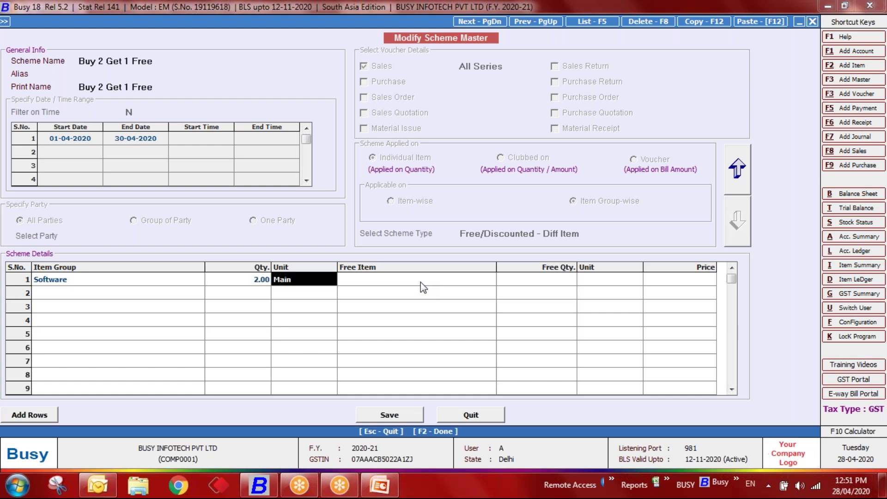
pyautogui.press('Return')
# Step: Set Hanky as the free item for the Software group with a free quantity of 1 Pcs
pyautogui.press('Down')
pyautogui.press('Down')
pyautogui.press('Down')
pyautogui.press('Down')
pyautogui.press('Down')
pyautogui.press('Down')
pyautogui.press('Down')
pyautogui.press('Down')
pyautogui.press('Down')
pyautogui.press('Down')
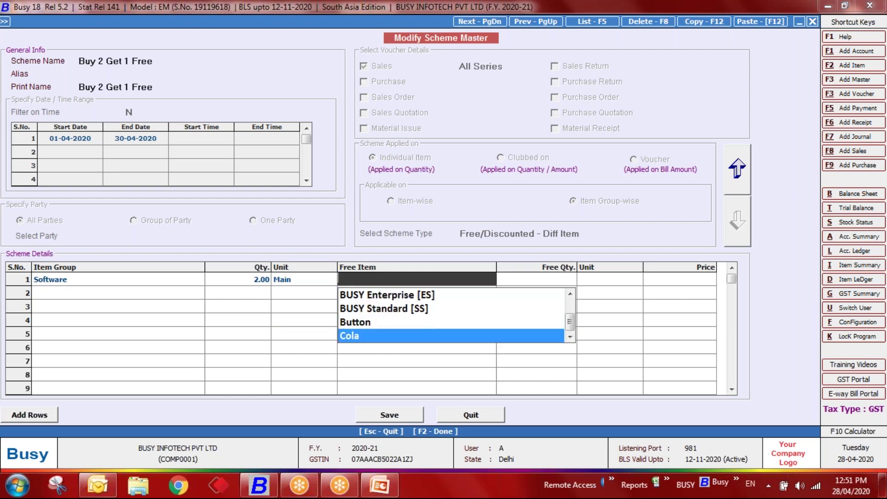
pyautogui.press('Up')
pyautogui.press('Up')
pyautogui.press('Up')
pyautogui.press('Up')
pyautogui.press('Up')
pyautogui.press('Up')
pyautogui.press('Up')
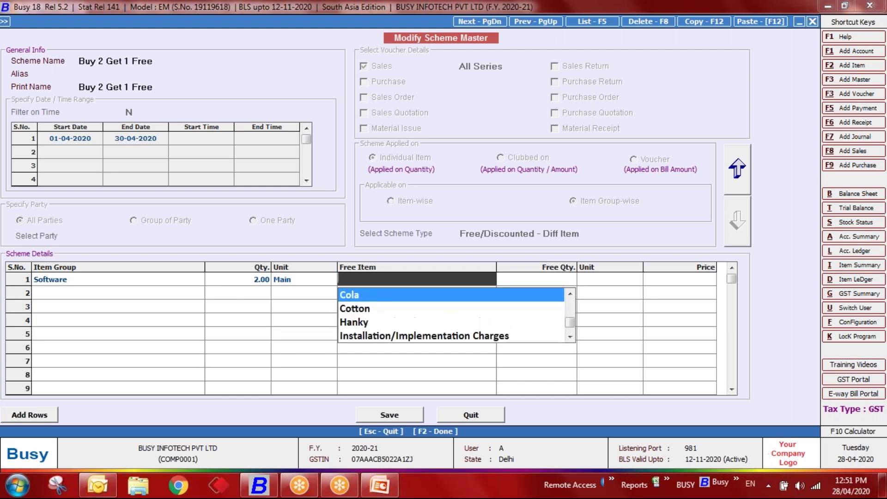
pyautogui.press('Up')
pyautogui.press('Up')
pyautogui.press('Up')
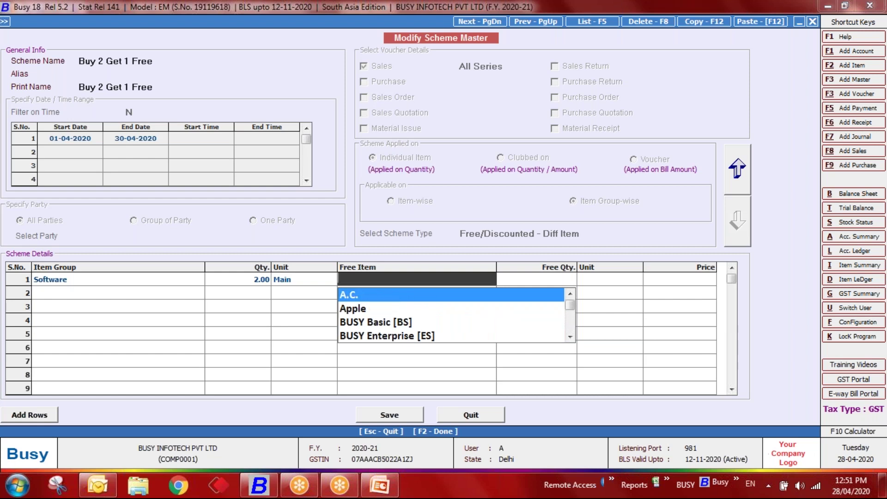
pyautogui.press('Down')
pyautogui.press('Down')
pyautogui.press('Down')
pyautogui.press('Down')
pyautogui.press('Down')
pyautogui.press('Down')
pyautogui.press('Down')
pyautogui.press('Down')
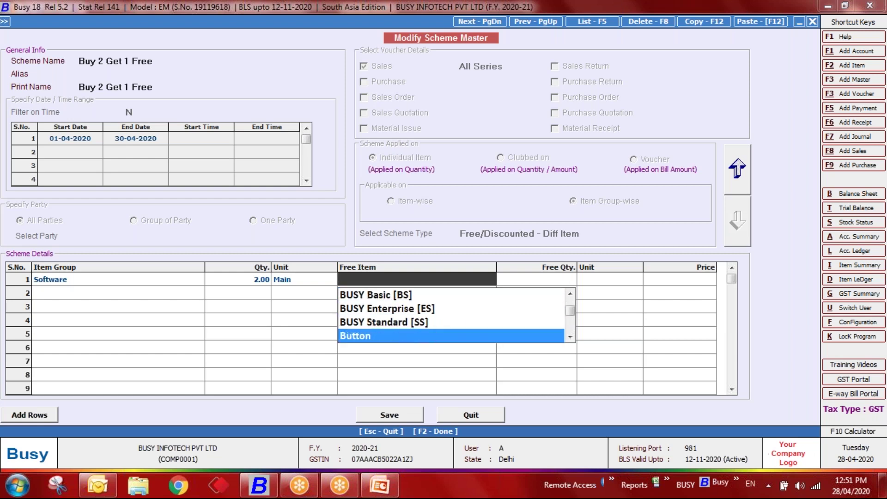
pyautogui.press('Down')
pyautogui.press('Up')
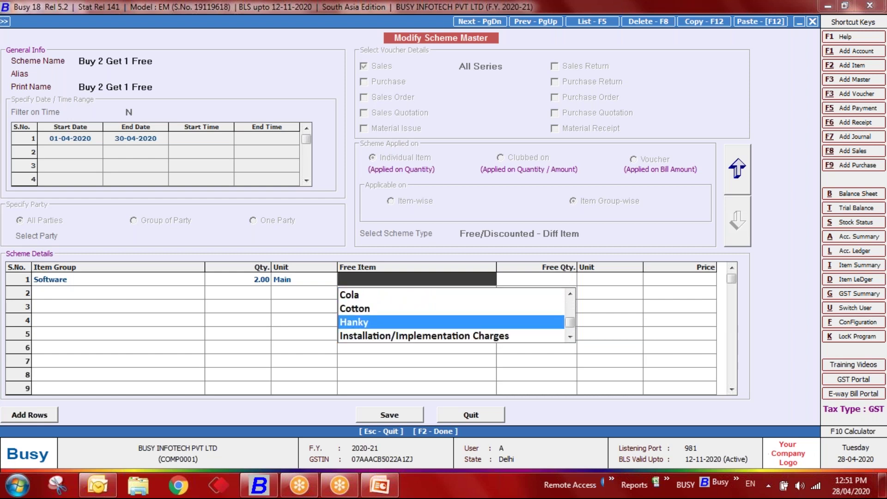
pyautogui.press('Return')
pyautogui.write('1')
pyautogui.press('Return')
pyautogui.press('Return')
# Step: Save the modified "Buy 2 Get 1 Free" scheme and leave the scheme master
pyautogui.press('F2')
pyautogui.press('Return')
pyautogui.press('Escape')
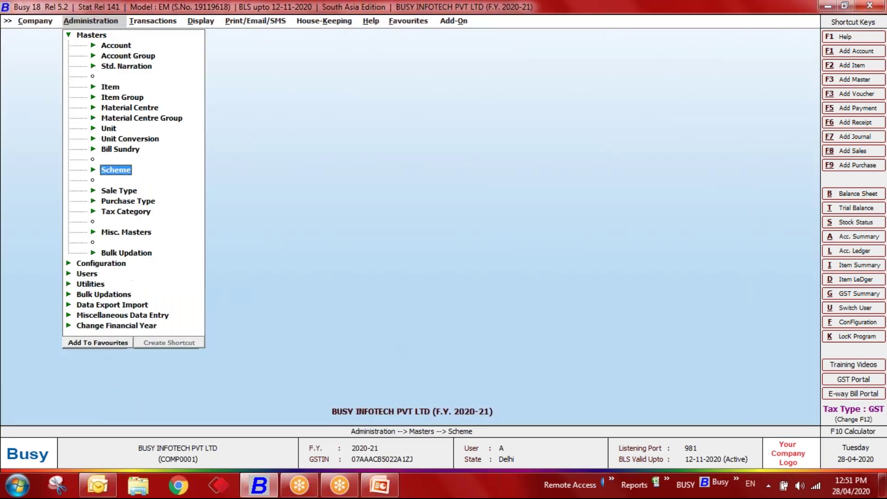
# Step: Start a new Direct sales voucher with Busy Infotech Pvt. Ltd. as the party and Main Store as the material centre
pyautogui.press('Right')
pyautogui.press('Return')
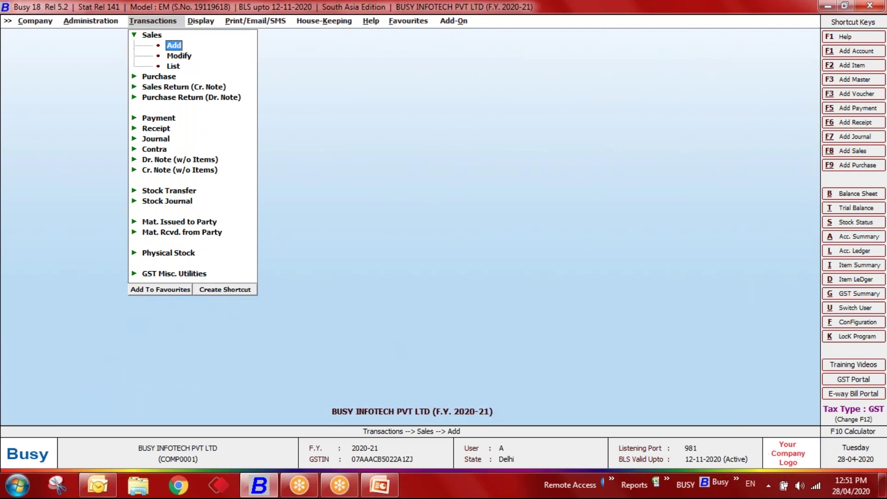
pyautogui.press('Return')
pyautogui.press('Return')
pyautogui.press('Return')
pyautogui.press('Return')
pyautogui.press('Return')
pyautogui.press('Return')
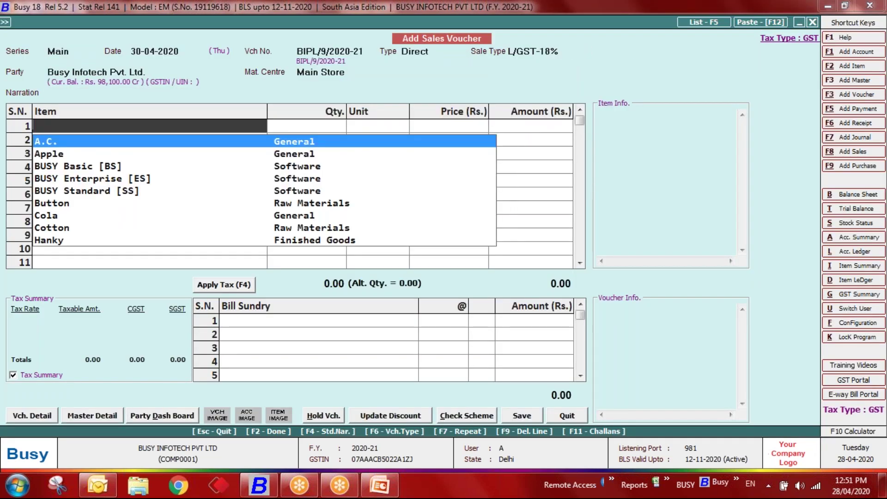
# Step: Filter the voucher's item list by the value "software"
pyautogui.hotkey('ctrl', 'f')
pyautogui.write('software')
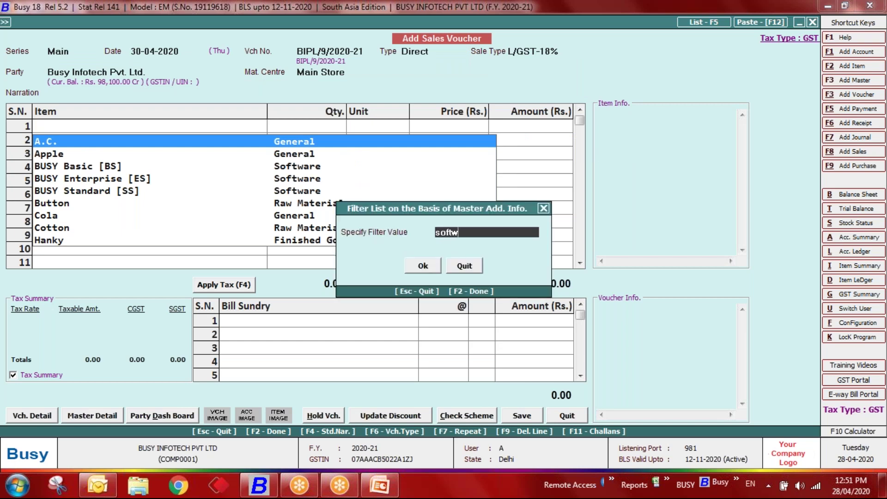
pyautogui.press('Return')
pyautogui.press('Return')
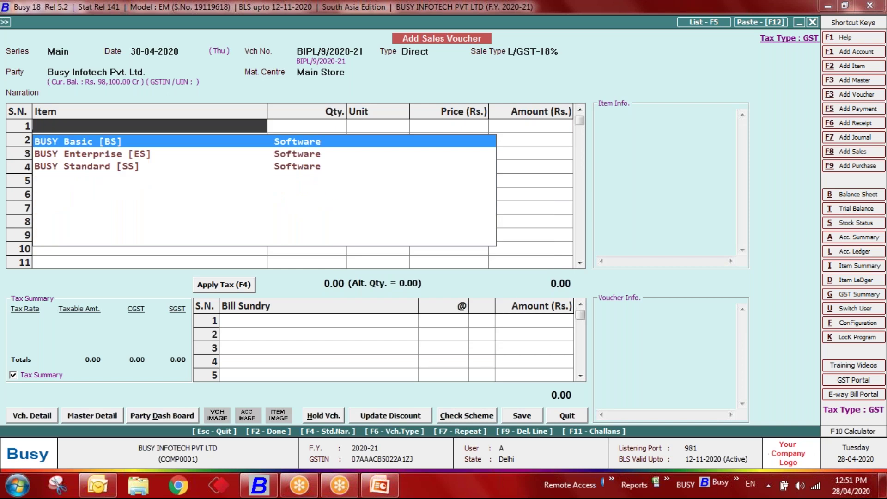
# Step: Add BUSY Basic [BS] to the sales voucher with a quantity of 1 Box at its default price
pyautogui.press('Return')
pyautogui.press('Return')
pyautogui.press('Return')
pyautogui.press('Return')
pyautogui.write('1')
pyautogui.press('Return')
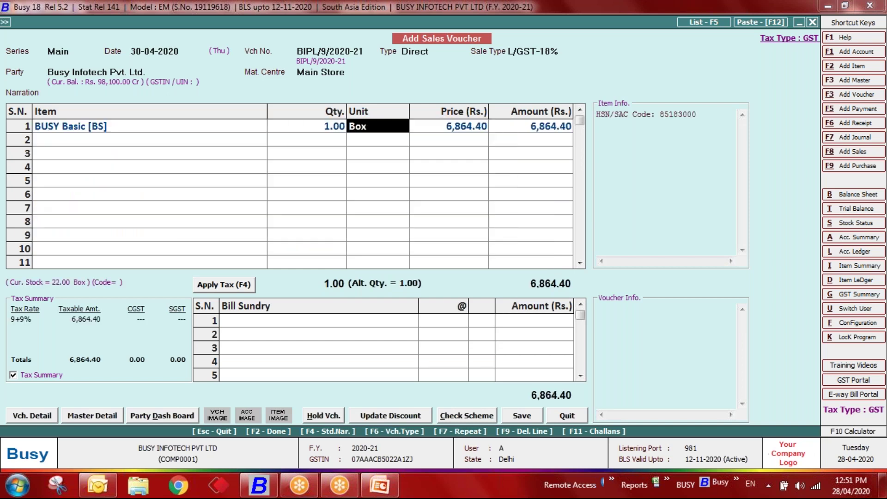
pyautogui.press('Return')
pyautogui.press('Return')
pyautogui.press('Return')
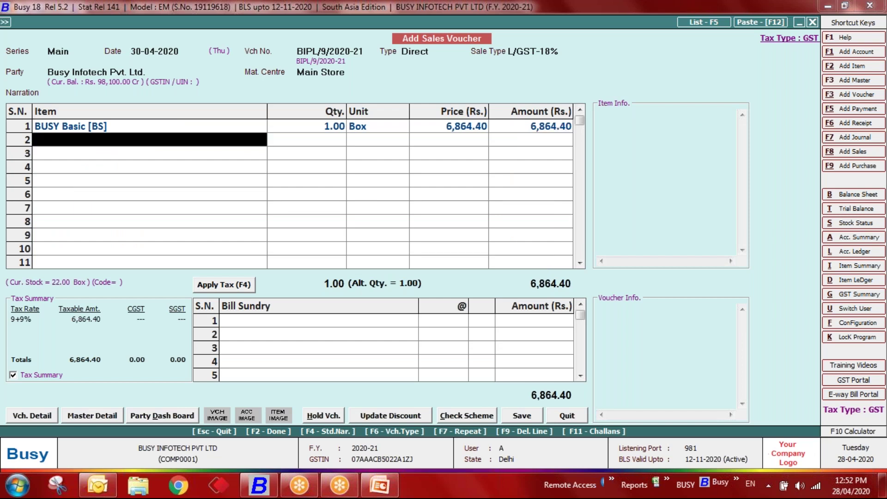
# Step: Add BUSY Enterprise [ES] to the second voucher row with a quantity of 1 Box and a price of 19,000
pyautogui.press('Return')
pyautogui.press('Down')
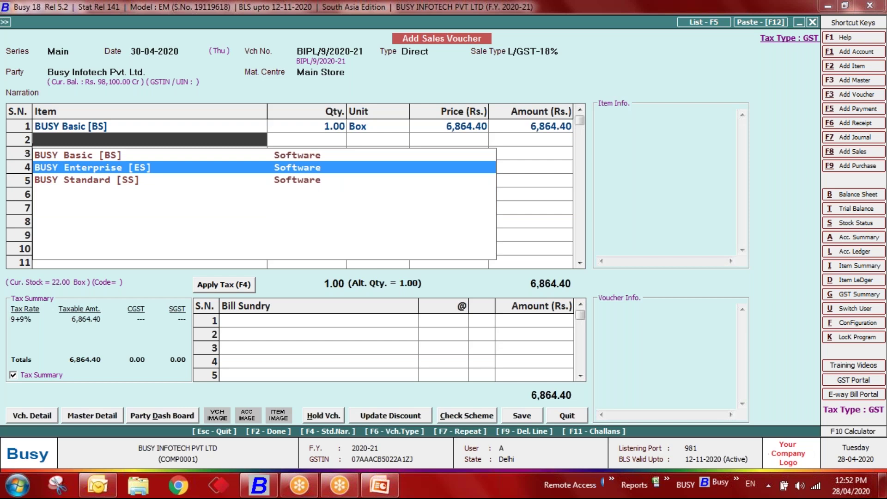
pyautogui.press('Return')
pyautogui.press('Return')
pyautogui.press('Return')
pyautogui.press('Return')
pyautogui.write('1')
pyautogui.press('Return')
pyautogui.press('Return')
pyautogui.write('19000')
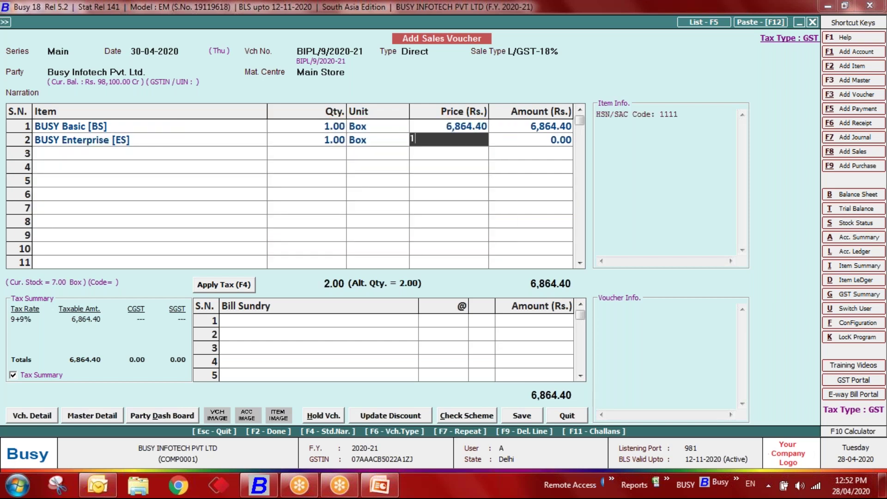
pyautogui.press('Return')
pyautogui.press('Return')
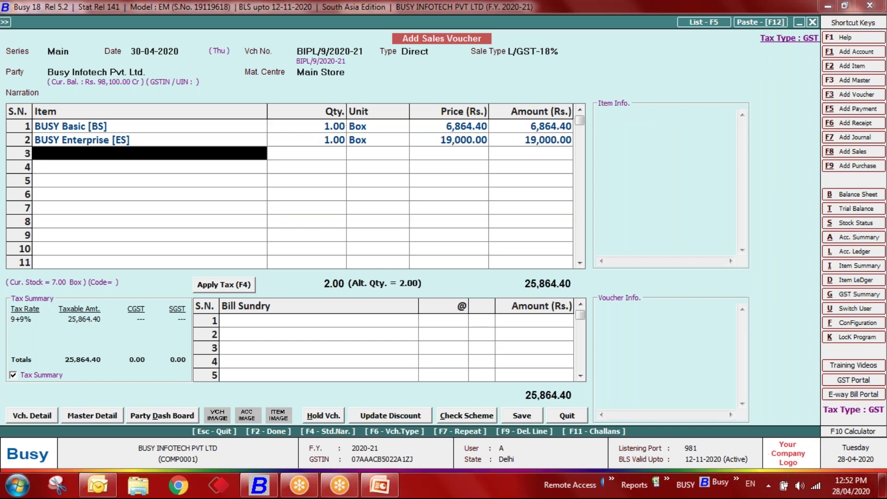
# Step: Check the voucher for applicable schemes and leave it without saving
pyautogui.click(451, 415)
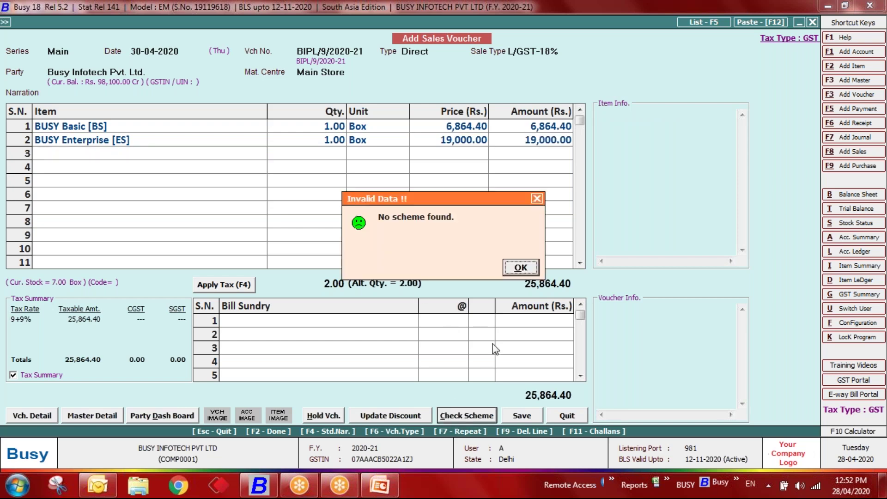
pyautogui.click(519, 272)
pyautogui.press('Escape')
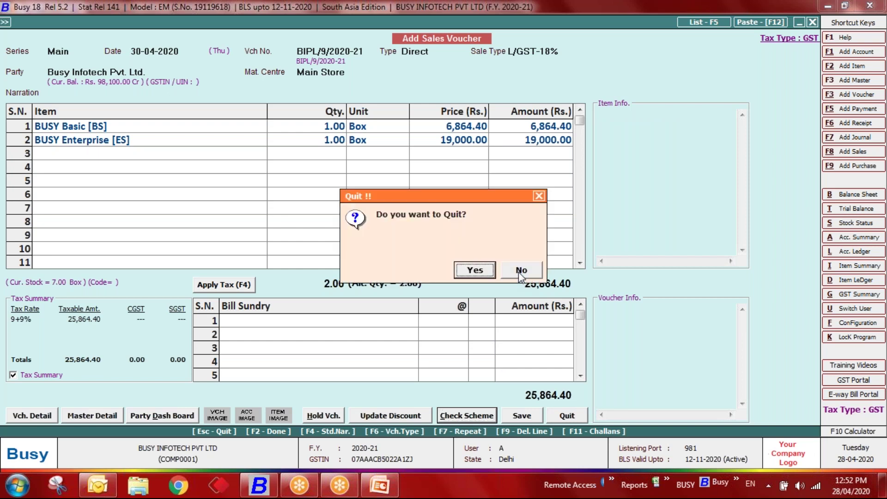
pyautogui.press('Return')
# Step: Reopen the "Buy 2 Get 1 Free" scheme master to review its item group conditions, and quit it without changes
pyautogui.press('Escape')
pyautogui.press('Return')
pyautogui.press('Return')
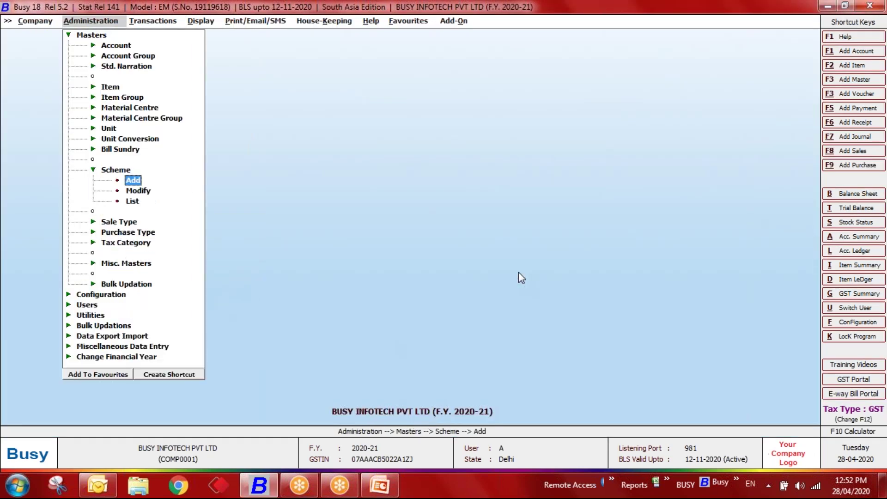
pyautogui.press('Down')
pyautogui.press('Return')
pyautogui.press('Return')
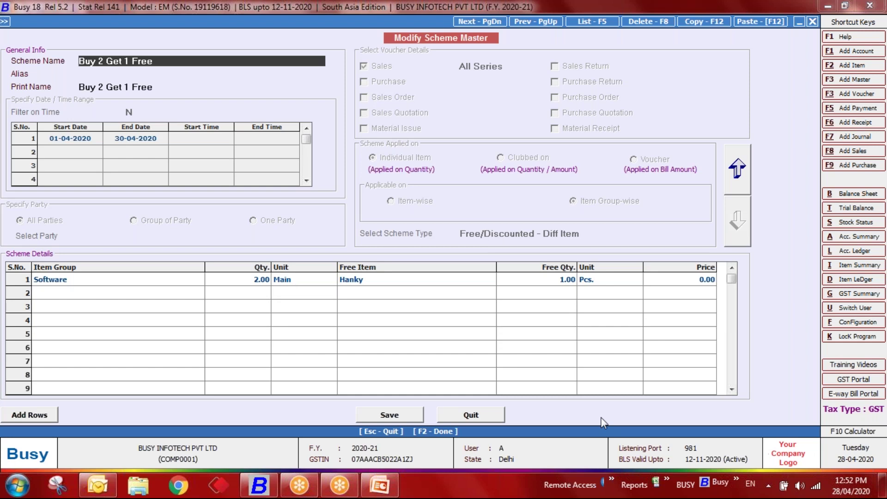
pyautogui.click(470, 417)
pyautogui.press('Escape')
pyautogui.press('Escape')
pyautogui.press('Escape')
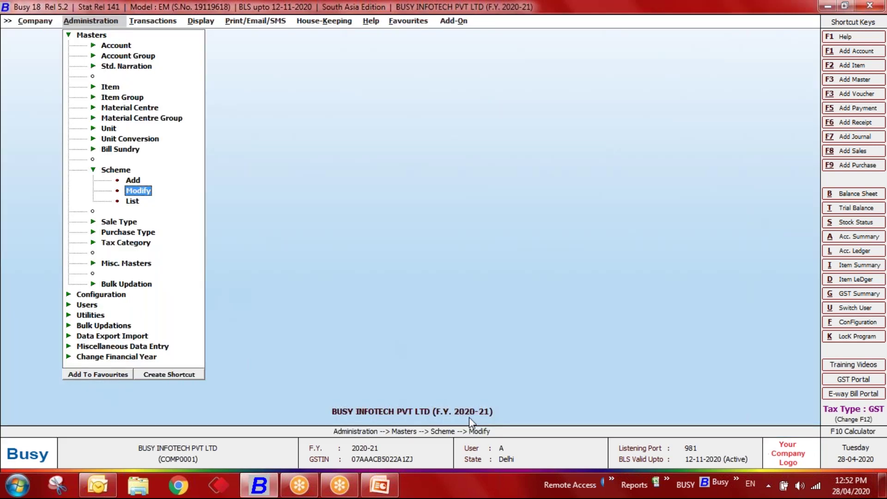
# Step: Start a new sales voucher in the Main series dated 30-04-2020
pyautogui.press('Right')
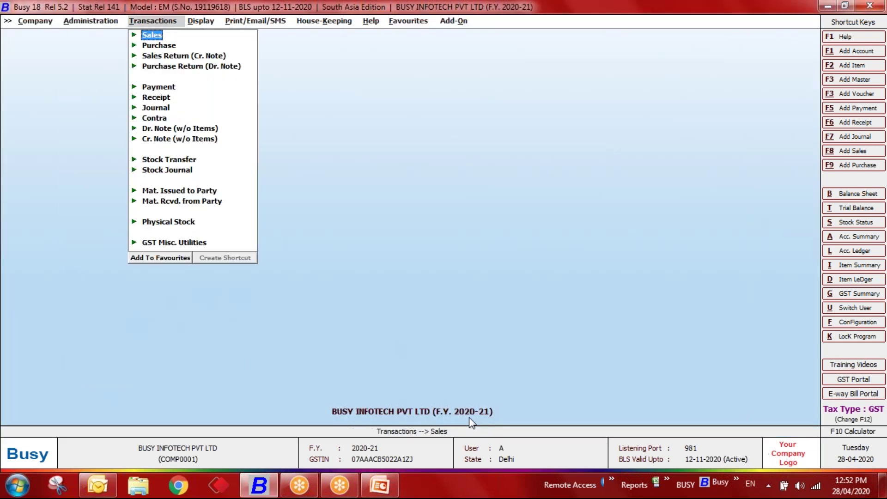
pyautogui.press('Return')
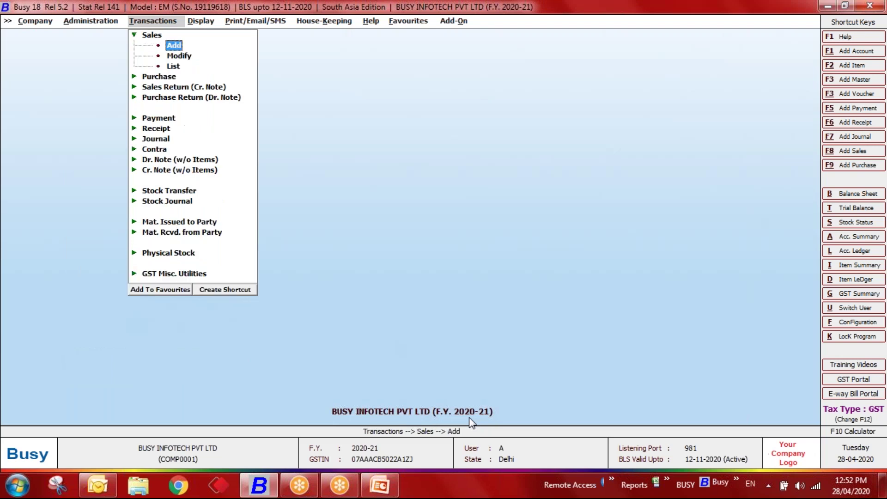
pyautogui.press('Return')
pyautogui.press('Return')
pyautogui.press('Return')
pyautogui.press('Return')
pyautogui.press('Return')
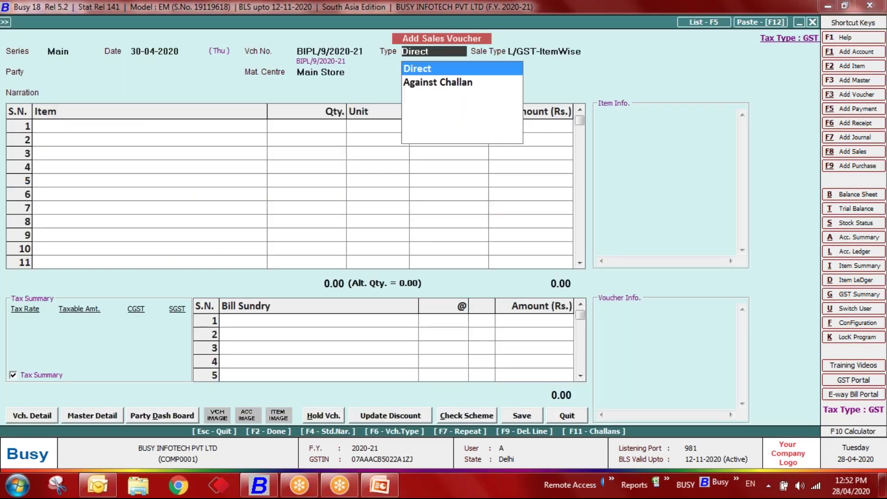
# Step: Set the voucher's party to Cash, keeping the type Direct and the material centre Main Store
pyautogui.press('Down')
pyautogui.press('Down')
pyautogui.press('Down')
pyautogui.press('Down')
pyautogui.press('Down')
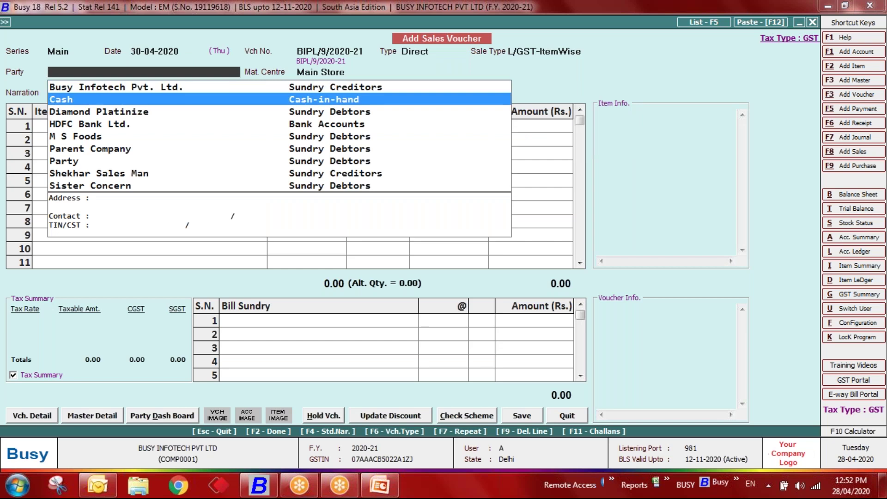
pyautogui.press('Down')
pyautogui.write('c')
pyautogui.press('Return')
pyautogui.press('Return')
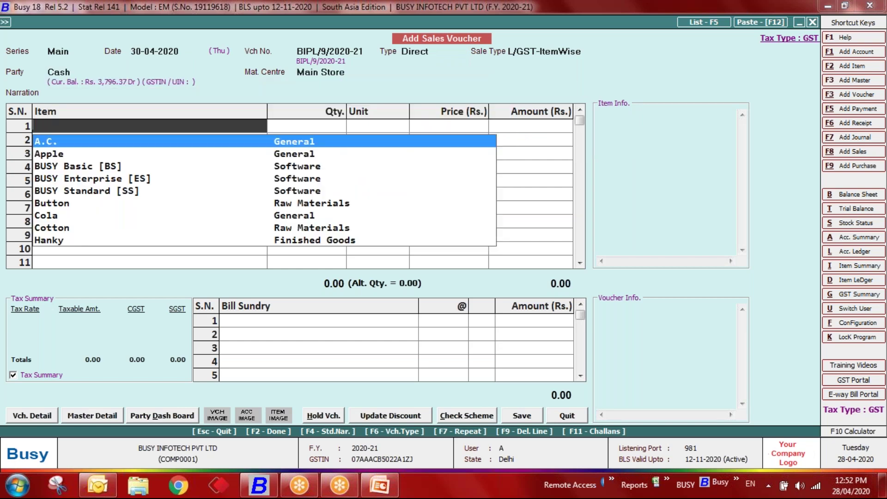
# Step: Add BUSY Basic [BS] with a quantity of 2 Box and accept the scheme's free Hanky line
pyautogui.press('Down')
pyautogui.press('Down')
pyautogui.press('Return')
pyautogui.press('Return')
pyautogui.press('Return')
pyautogui.press('Return')
pyautogui.write('2')
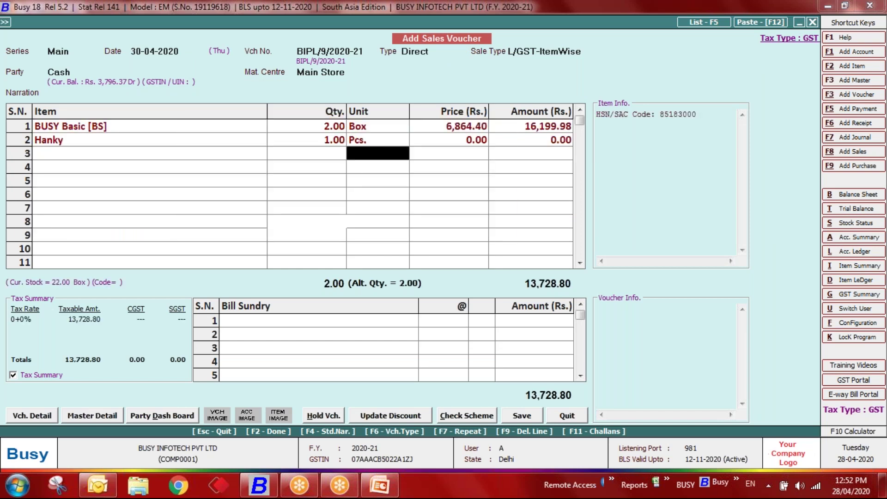
pyautogui.press('Return')
pyautogui.press('Escape')
pyautogui.press('Escape')
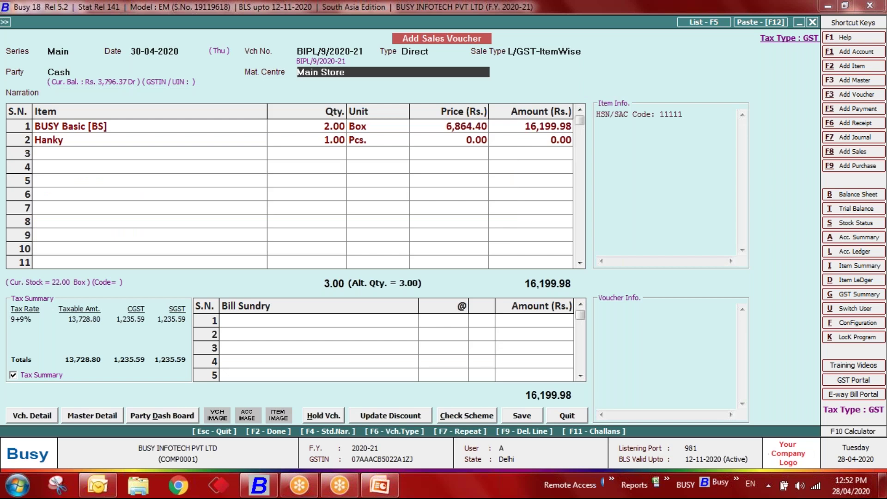
# Step: Quit the current sales voucher without saving it and start a new one dated 30-04-2020 in the Main series
pyautogui.click(183, 127)
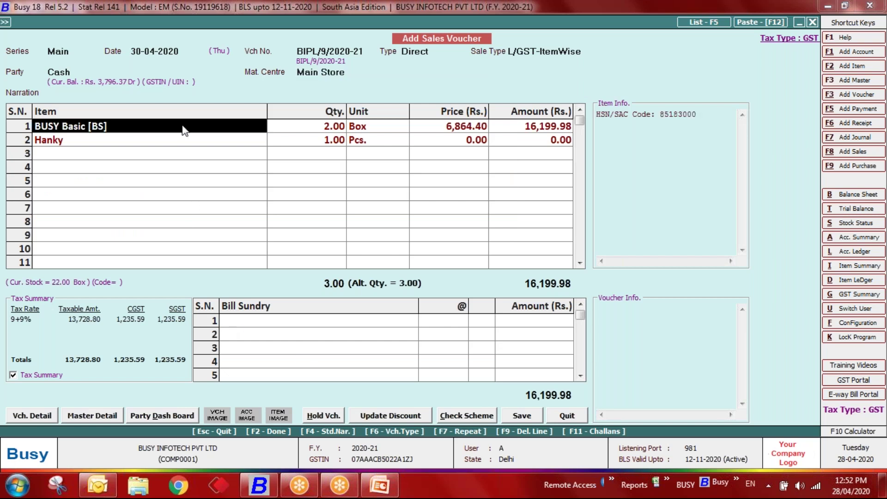
pyautogui.press('Escape')
pyautogui.press('Return')
pyautogui.press('Return')
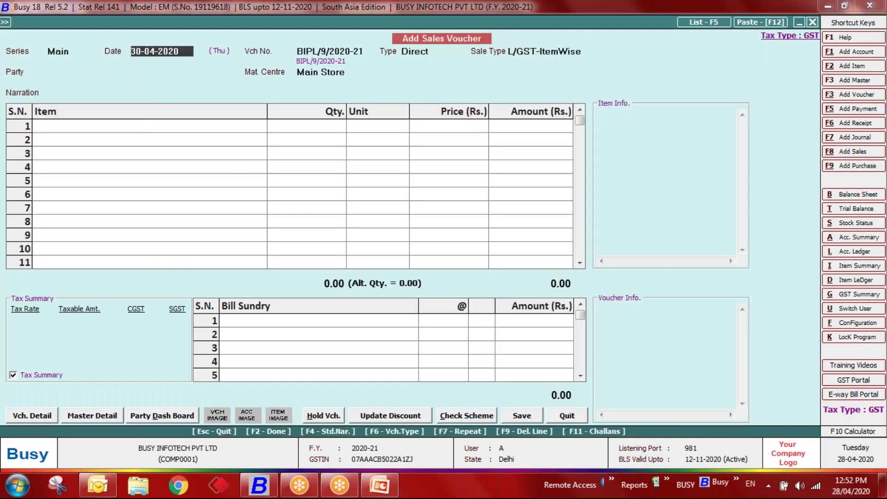
# Step: Set the new voucher's party to Cash and keep Main Store as the material centre
pyautogui.press('Return')
pyautogui.press('Return')
pyautogui.press('Return')
pyautogui.press('Down')
pyautogui.press('Return')
pyautogui.press('Return')
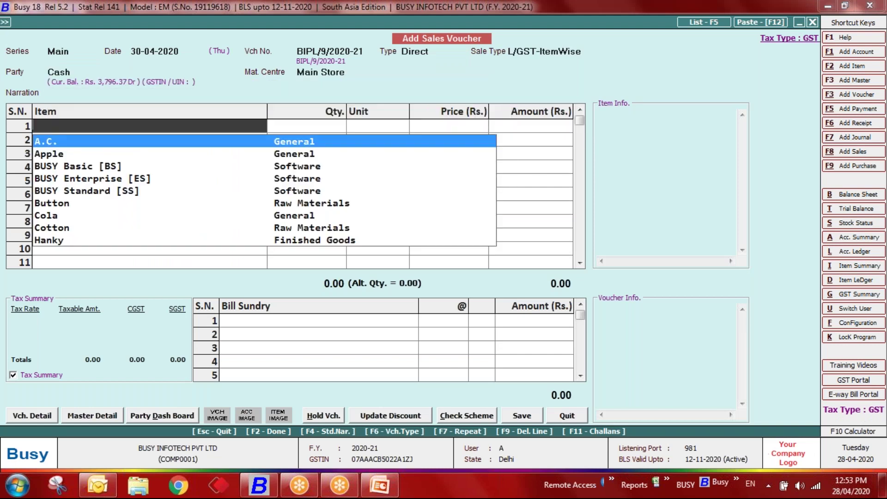
# Step: Add BUSY Basic [BS] to the first item line with a quantity of 1 Box, leaving its description fields blank
pyautogui.press('Down')
pyautogui.press('Down')
pyautogui.press('Return')
pyautogui.press('Return')
pyautogui.press('Return')
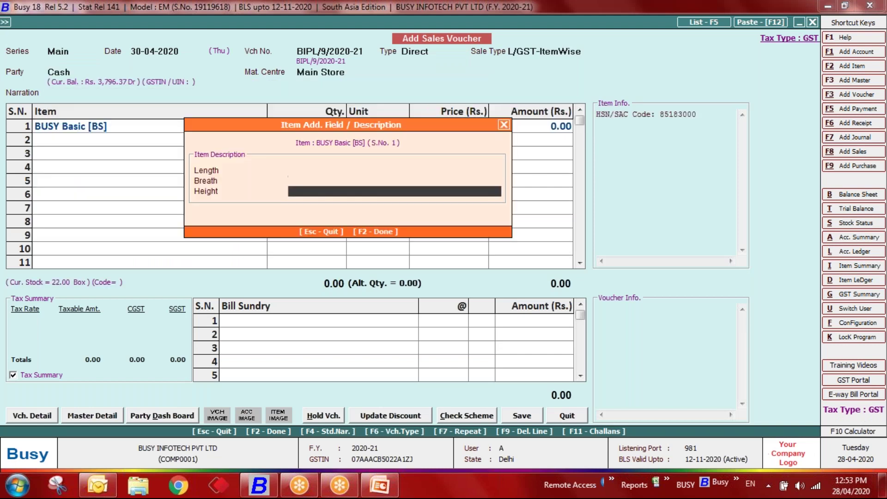
pyautogui.press('Return')
pyautogui.write('1')
pyautogui.press('Return')
pyautogui.press('Return')
pyautogui.press('Return')
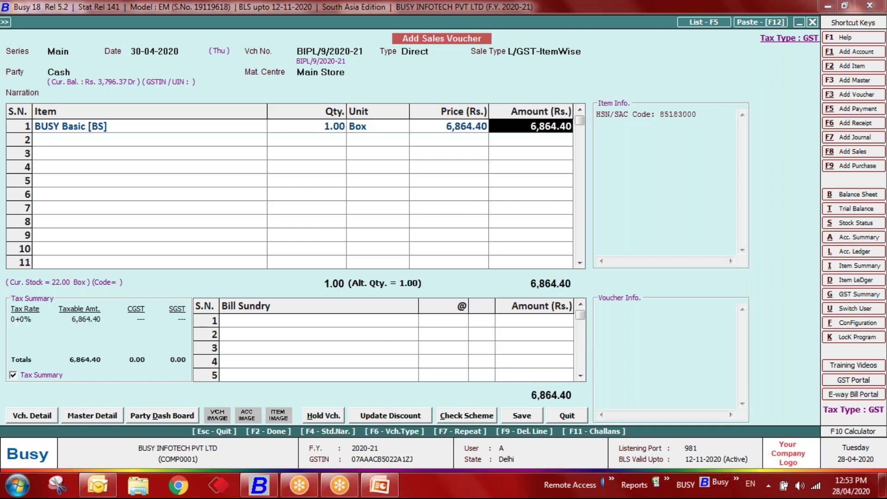
# Step: Add BUSY Enterprise [ES] to the second item line with length 1 and a quantity of 1 Box
pyautogui.press('Return')
pyautogui.press('Down')
pyautogui.press('Return')
pyautogui.write('1')
pyautogui.press('Return')
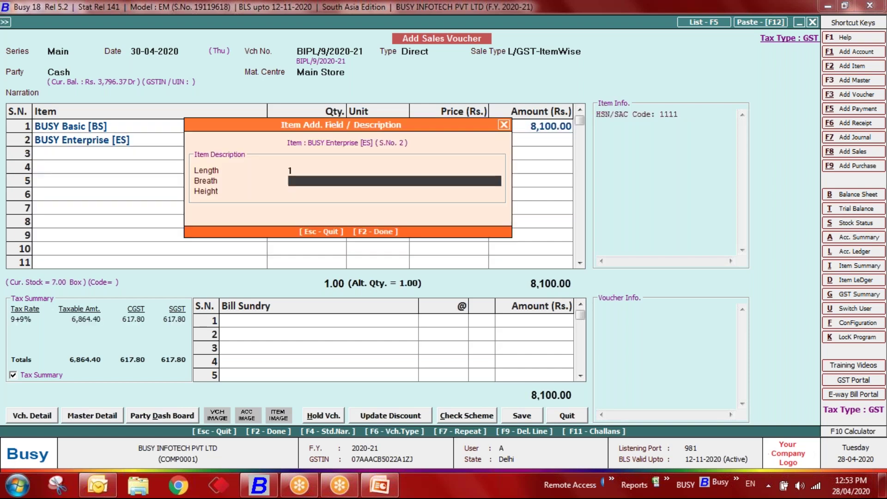
pyautogui.press('Return')
pyautogui.press('Return')
pyautogui.write('1')
pyautogui.press('Return')
pyautogui.press('Return')
# Step: Save the sales voucher with its two item lines and decline printing the invoice
pyautogui.press('Return')
pyautogui.press('Return')
pyautogui.press('Return')
pyautogui.press('Return')
pyautogui.press('Return')
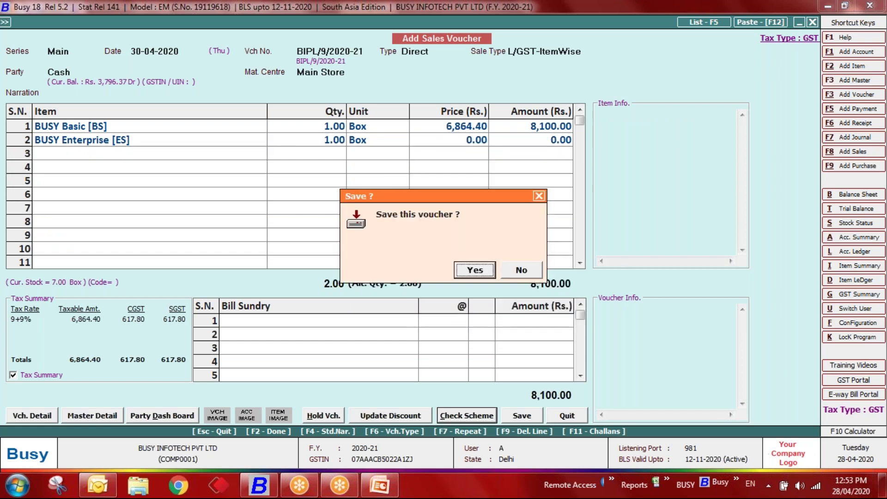
pyautogui.press('Return')
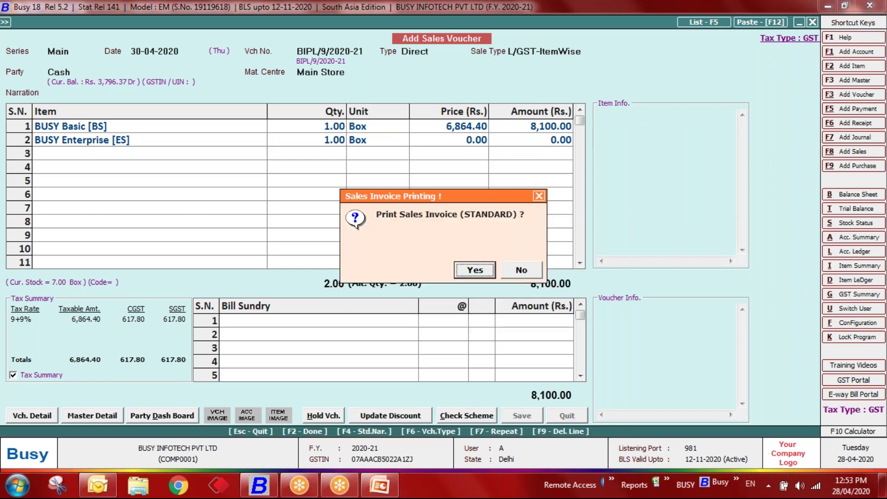
pyautogui.press('Right')
pyautogui.press('Return')
# Step: Reopen the "Buy 2 Get 1 Free" scheme master to review how it is applied, and quit it
pyautogui.press('Escape')
pyautogui.press('Escape')
pyautogui.press('Escape')
pyautogui.press('Left')
pyautogui.press('Return')
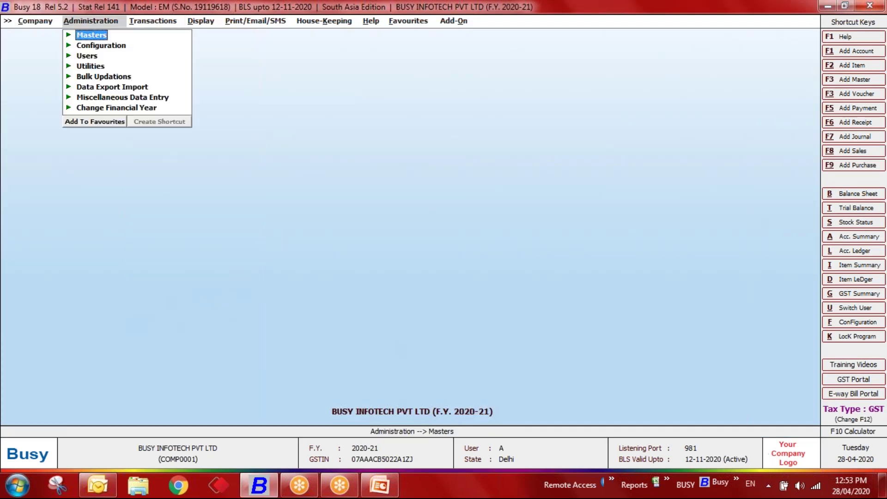
pyautogui.press('Down')
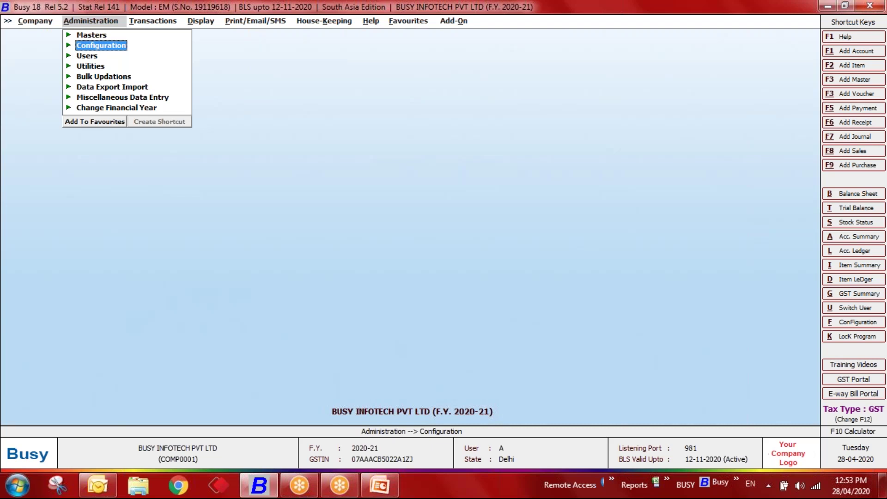
pyautogui.press('Return')
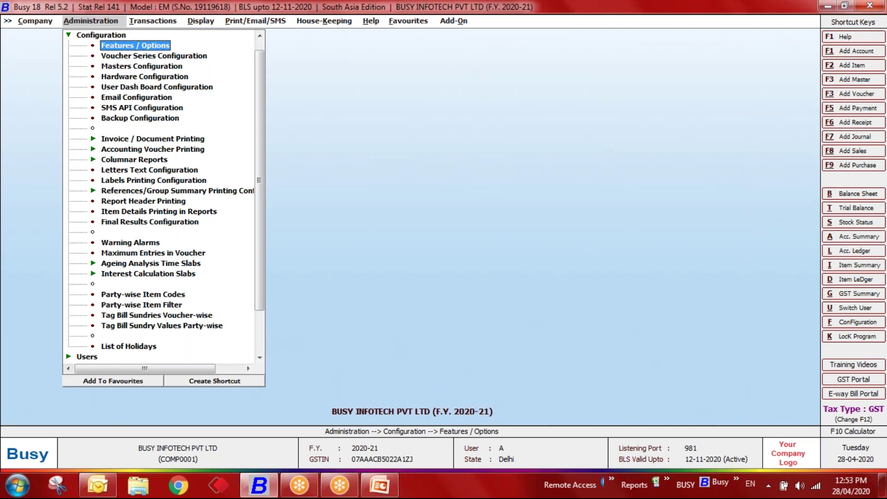
pyautogui.press('Return')
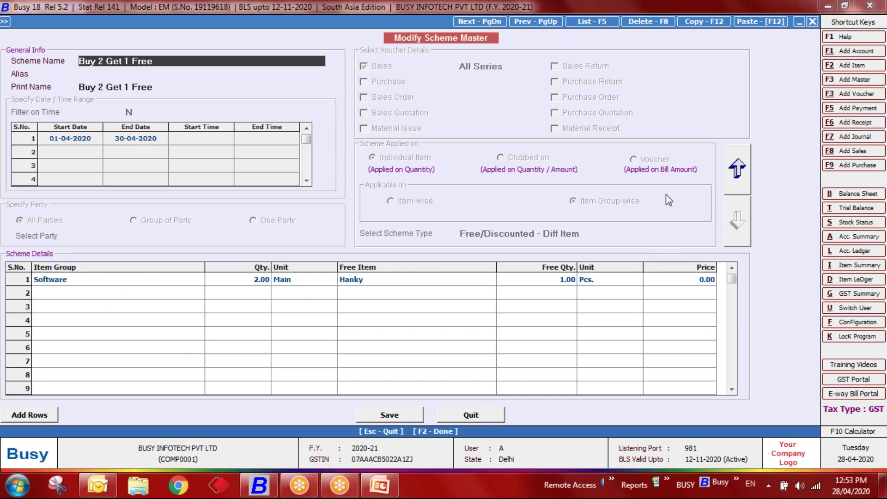
pyautogui.press('Escape')
pyautogui.press('Escape')
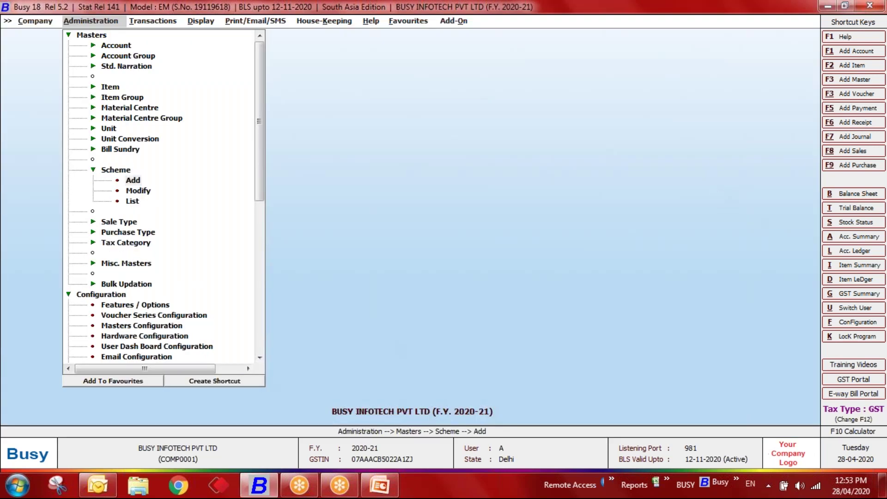
# Step: Start a new scheme master and name it "Scheme 1", leaving the alias blank and keeping the same print name
pyautogui.press('Return')
pyautogui.write('Sceme')
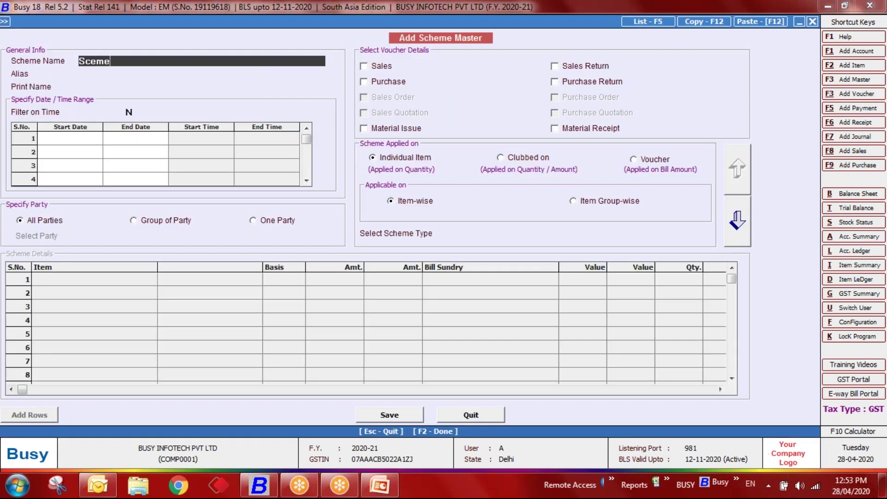
pyautogui.press('Return')
pyautogui.press('Up')
pyautogui.write('h')
pyautogui.press('End')
pyautogui.write('1')
pyautogui.press('Return')
pyautogui.press('Return')
pyautogui.press('Return')
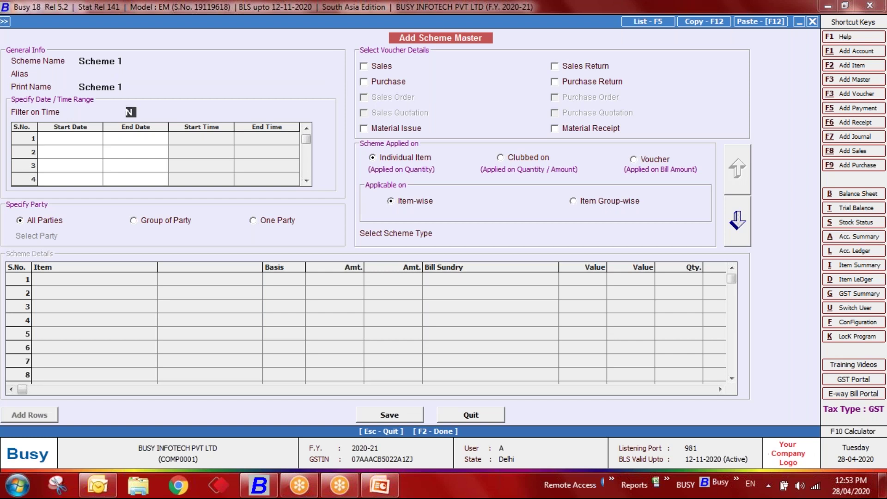
# Step: Keep the scheme's time filter at N and set its date range from 01-04-2020 to 30-04-2020
pyautogui.write('Y')
pyautogui.press('Return')
pyautogui.press('Up')
pyautogui.write('N')
pyautogui.press('Return')
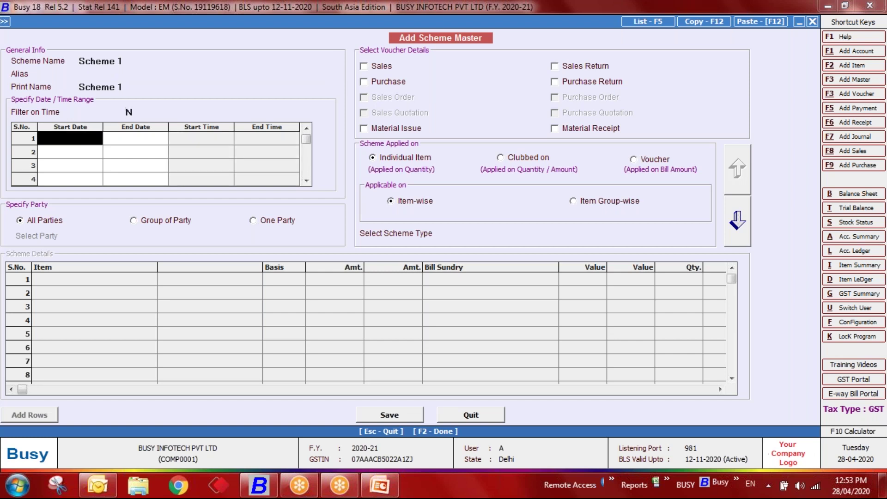
pyautogui.write('01-04')
pyautogui.press('Return')
pyautogui.write('3')
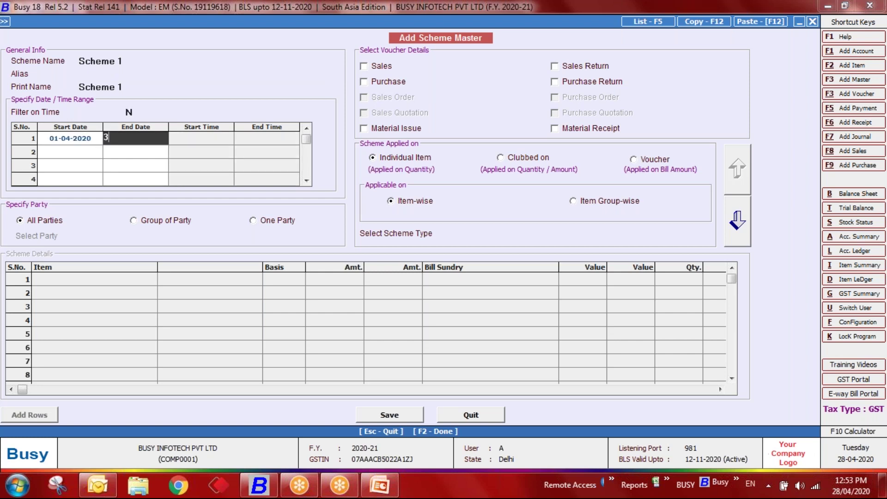
pyautogui.write('0-04')
pyautogui.press('Return')
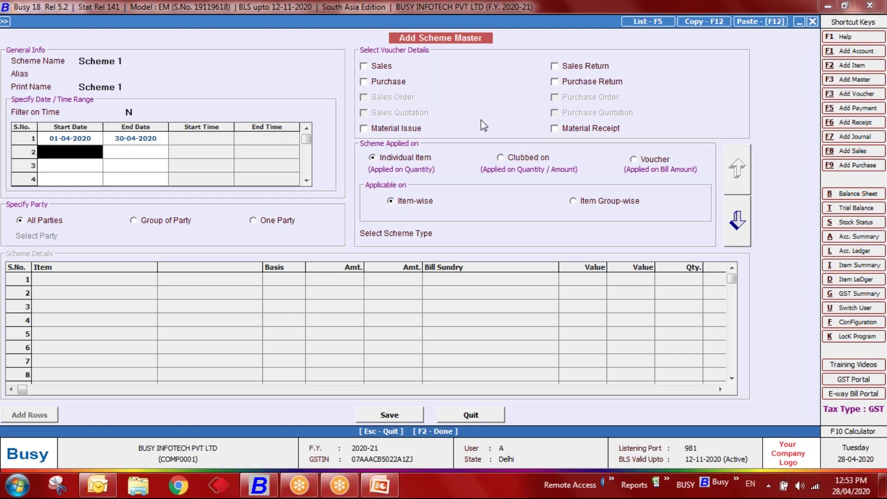
# Step: Apply the scheme to Sales vouchers of all series, clubbed on item group by quantity, with type Free Qty - Least Value
pyautogui.click(394, 71)
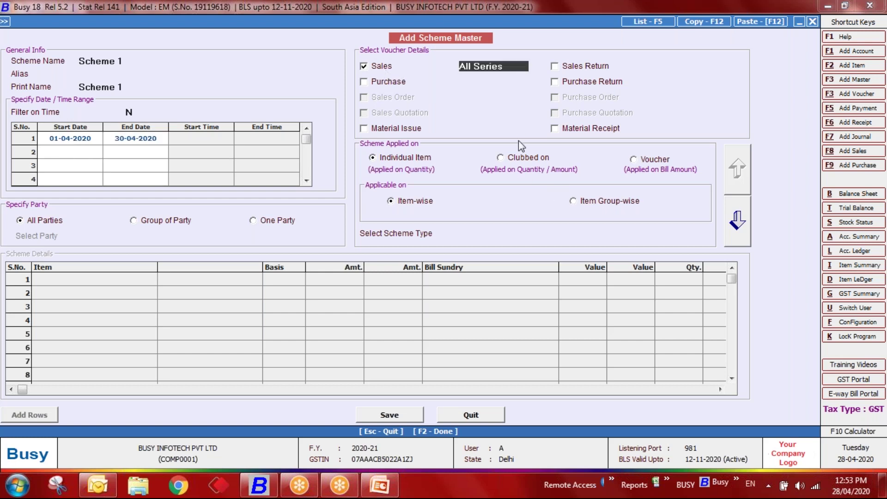
pyautogui.click(512, 158)
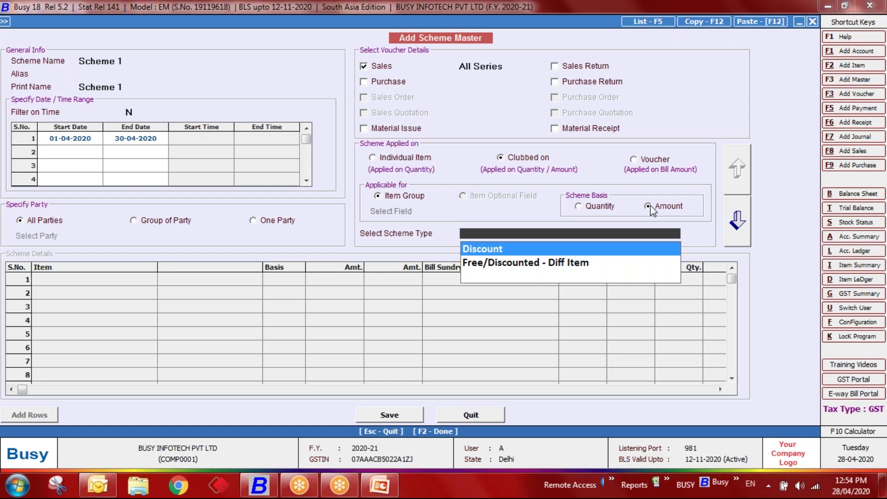
pyautogui.click(600, 208)
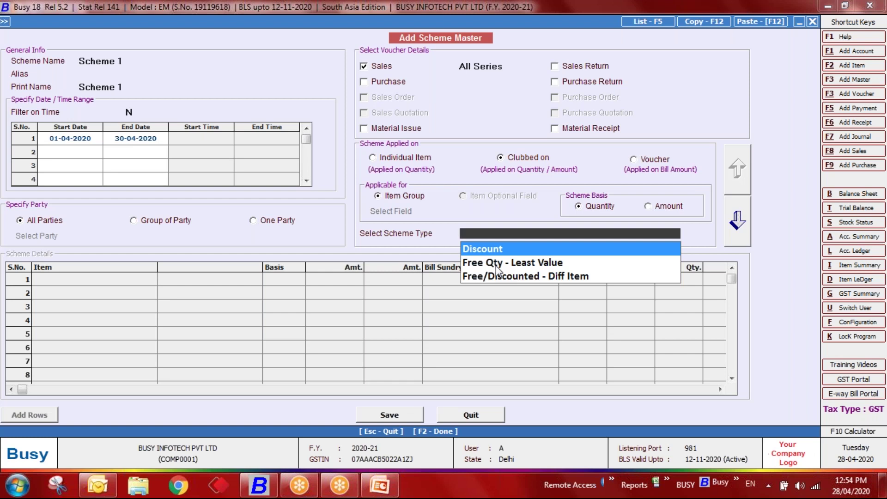
pyautogui.press('Down')
pyautogui.press('Return')
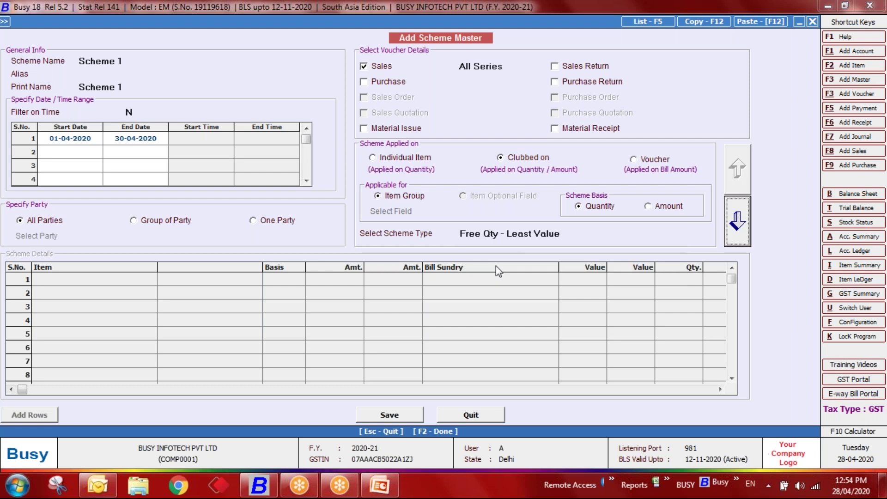
pyautogui.press('Return')
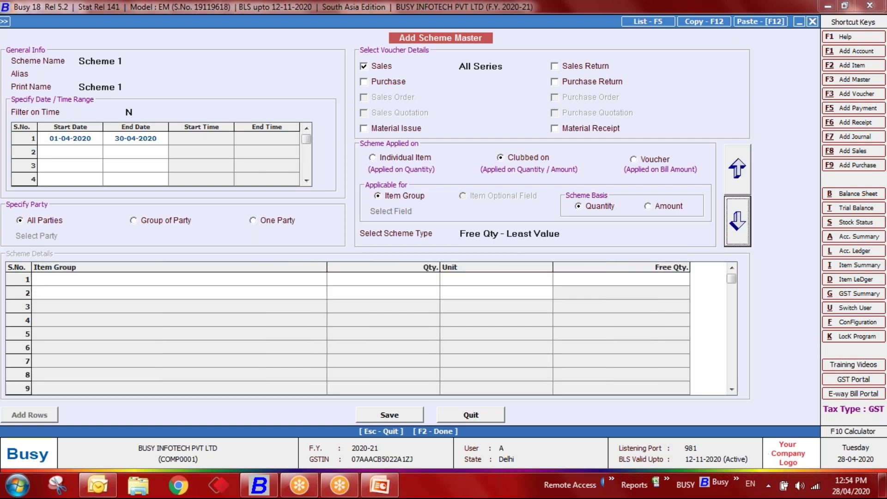
# Step: Enter the item group Software in the first scheme detail row with a quantity of 3 in the Main unit
pyautogui.press('Down')
pyautogui.press('Down')
pyautogui.press('Down')
pyautogui.press('Down')
pyautogui.press('Down')
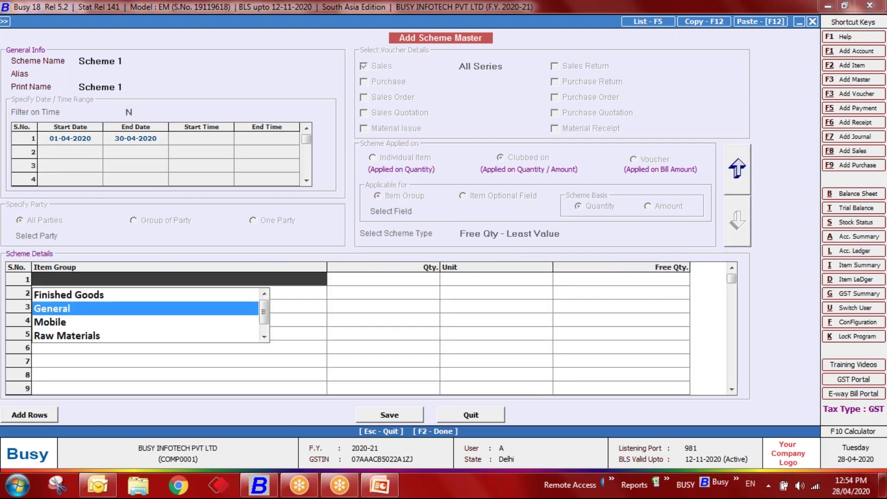
pyautogui.press('Return')
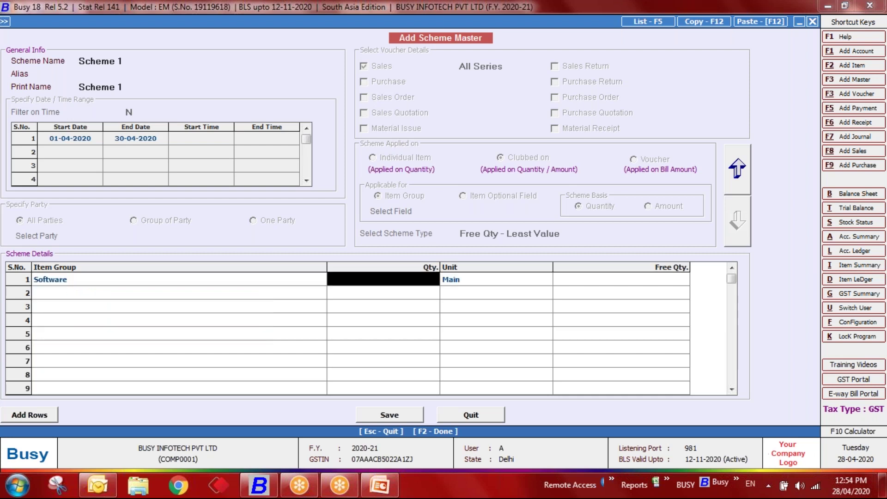
pyautogui.write('3')
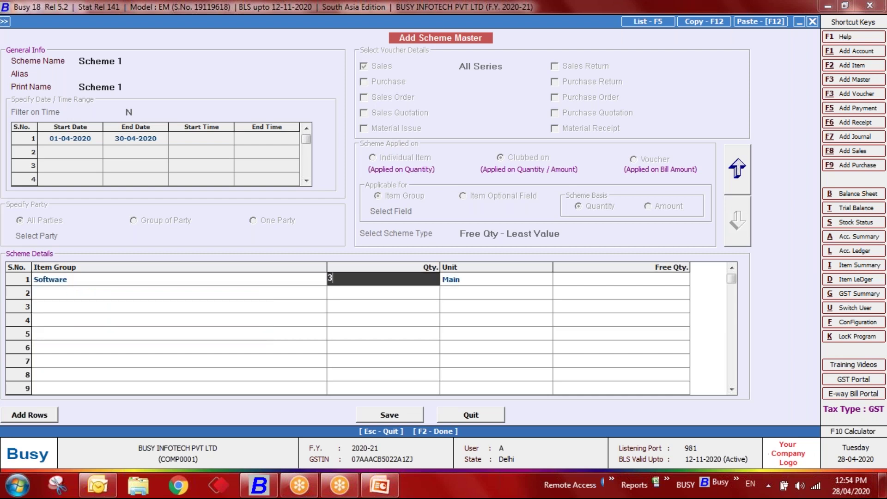
pyautogui.press('Return')
pyautogui.press('Return')
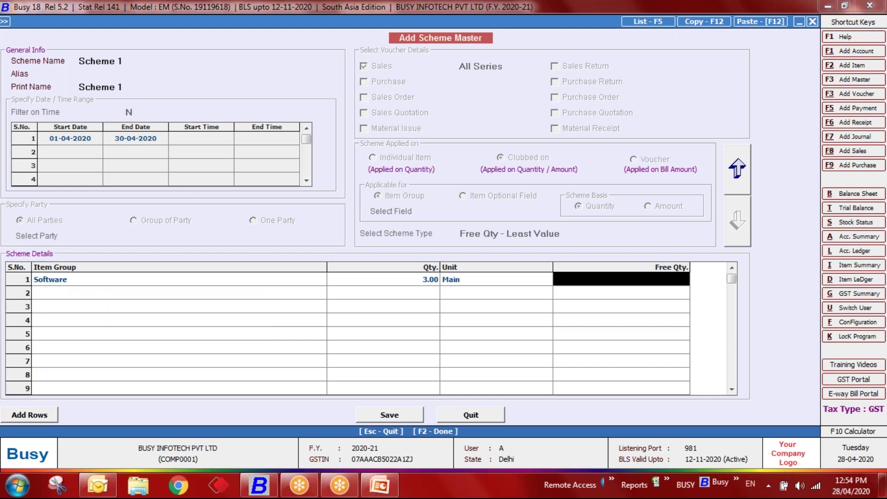
# Step: Set the Software row's free quantity to 1 and save the scheme
pyautogui.press('Left')
pyautogui.press('Left')
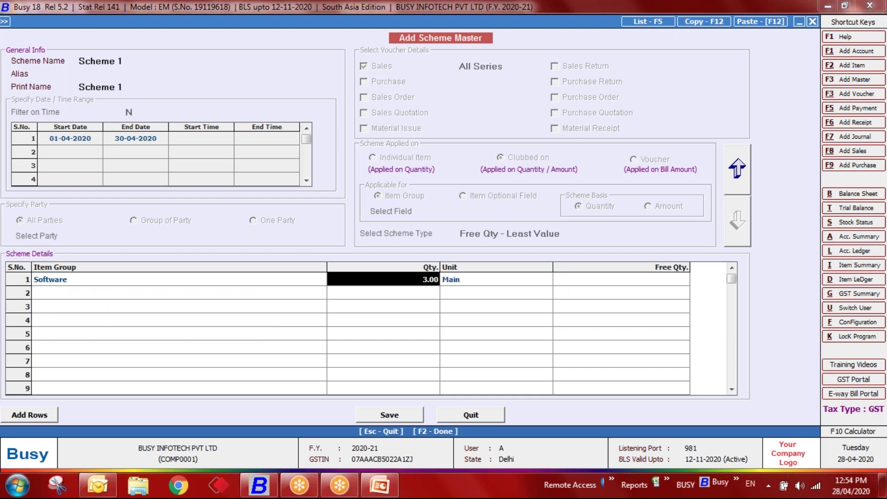
pyautogui.press('Return')
pyautogui.press('Return')
pyautogui.write('1')
pyautogui.press('Return')
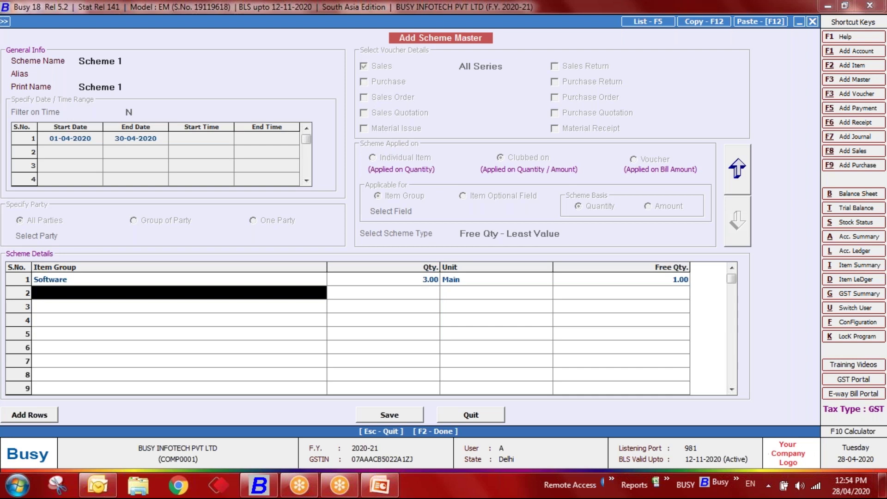
pyautogui.press('F2')
pyautogui.press('Return')
# Step: List the items of the Software group with their tax categories and check the BUSY Basic [BS] item master
pyautogui.press('Escape')
pyautogui.press('Return')
pyautogui.press('Left')
pyautogui.press('Right')
pyautogui.press('Right')
pyautogui.press('Left')
pyautogui.press('Up')
pyautogui.press('Up')
pyautogui.press('Up')
pyautogui.press('Up')
pyautogui.press('Up')
pyautogui.press('Up')
pyautogui.press('Up')
pyautogui.press('Right')
pyautogui.press('Down')
pyautogui.press('Down')
pyautogui.press('Down')
pyautogui.press('Return')
pyautogui.press('Right')
pyautogui.press('Return')
pyautogui.write('sof')
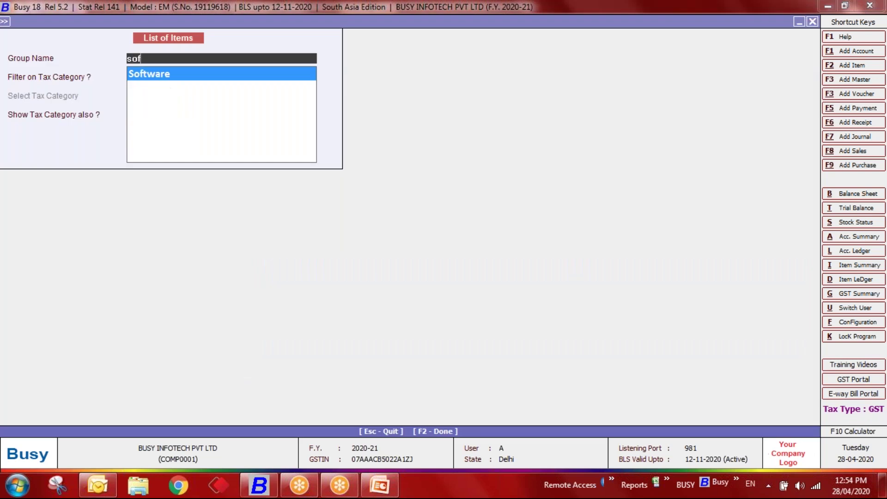
pyautogui.press('Return')
pyautogui.press('Return')
pyautogui.press('F2')
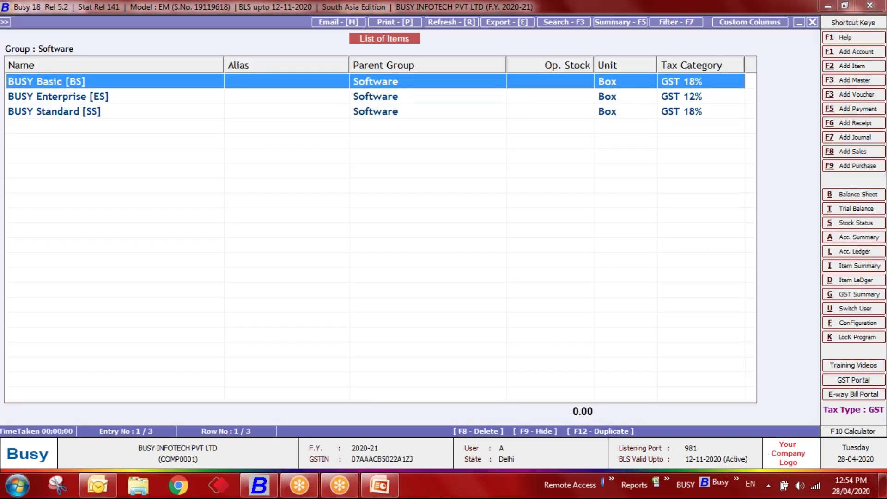
pyautogui.press('Return')
pyautogui.press('Escape')
# Step: Set the sales price per Box of BUSY Enterprise [ES] to 19000 and save the item
pyautogui.press('Down')
pyautogui.press('Return')
pyautogui.click(121, 222)
pyautogui.press('BackSpace')
pyautogui.press('BackSpace')
pyautogui.press('BackSpace')
pyautogui.press('BackSpace')
pyautogui.write('19000')
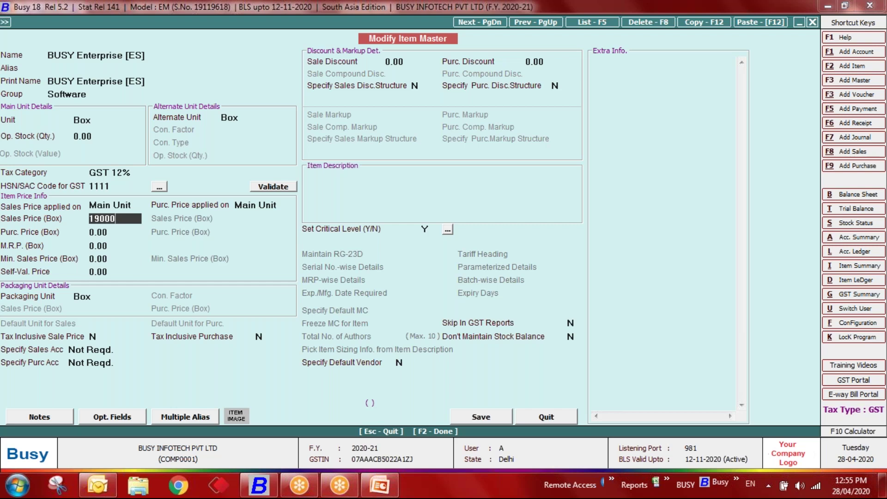
pyautogui.press('Return')
pyautogui.press('F2')
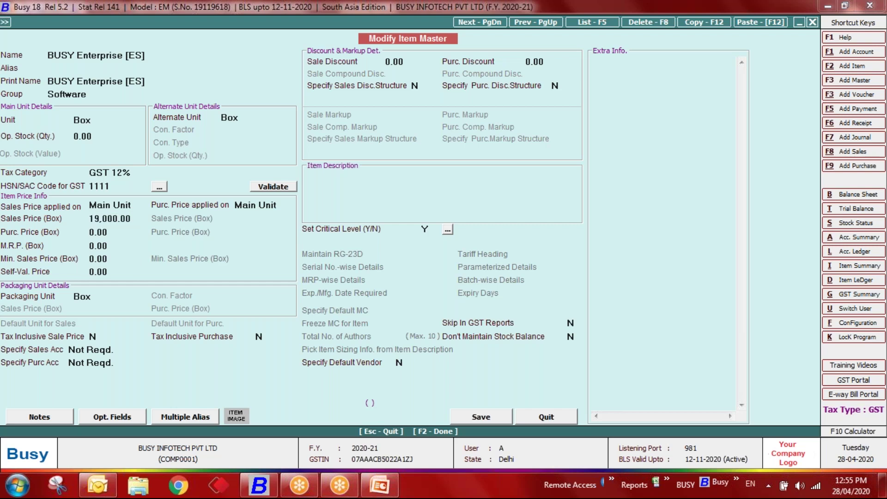
pyautogui.press('Return')
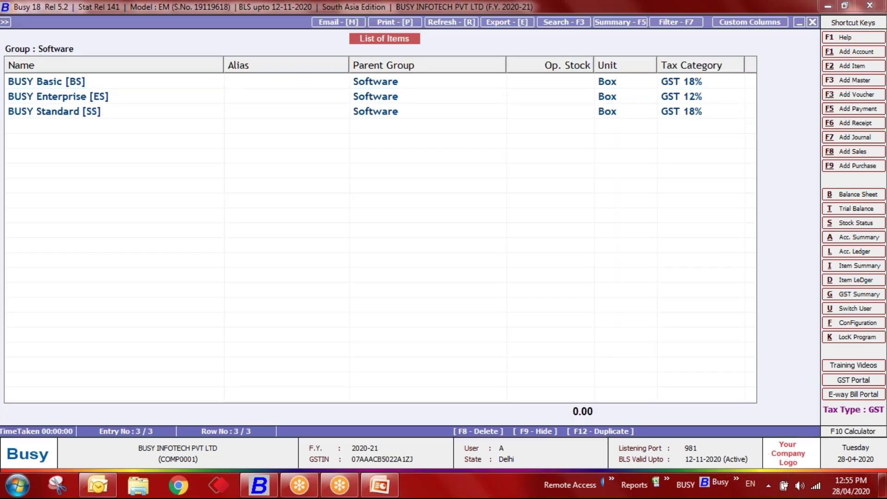
# Step: Check the BUSY Standard [SS] item master without changing it, and leave the Software item list
pyautogui.press('Return')
pyautogui.press('Return')
pyautogui.press('Return')
pyautogui.press('Return')
pyautogui.press('Escape')
pyautogui.press('Return')
pyautogui.press('Escape')
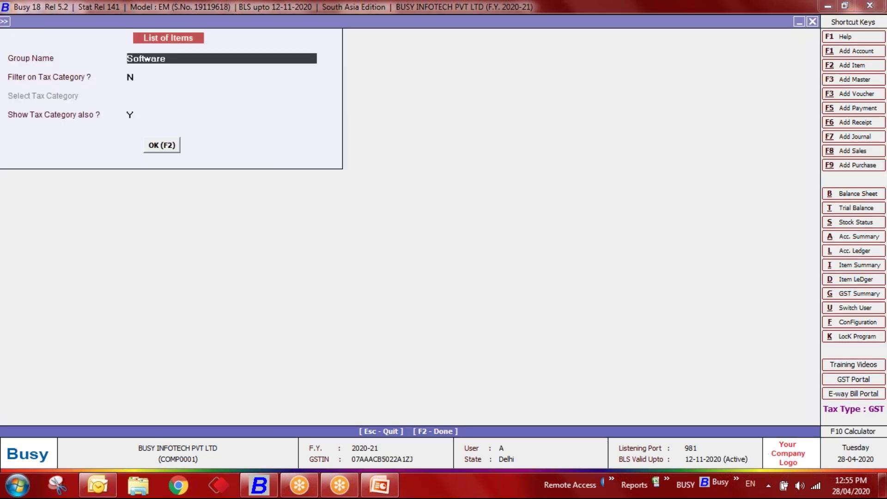
# Step: Leave the item list and start a Main series sales voucher dated 30-04-2020 for Busy Infotech Pvt. Ltd. at Main Store
pyautogui.press('Escape')
pyautogui.press('Return')
pyautogui.press('Escape')
pyautogui.press('Right')
pyautogui.press('Return')
pyautogui.press('Return')
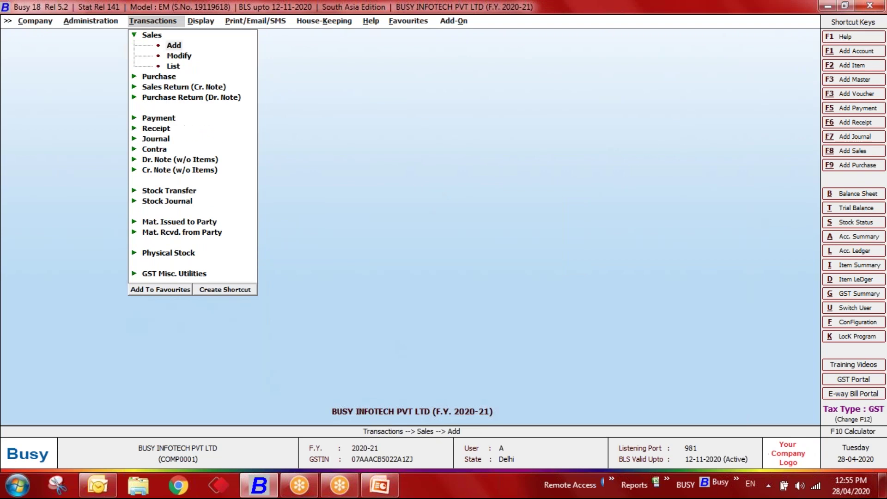
pyautogui.press('Return')
pyautogui.press('Return')
pyautogui.press('Return')
pyautogui.press('Return')
pyautogui.press('Return')
pyautogui.press('Return')
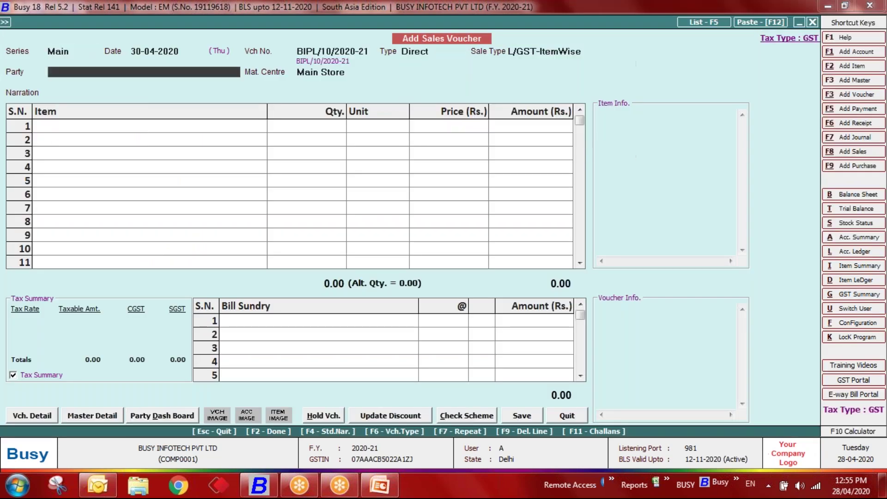
pyautogui.press('Return')
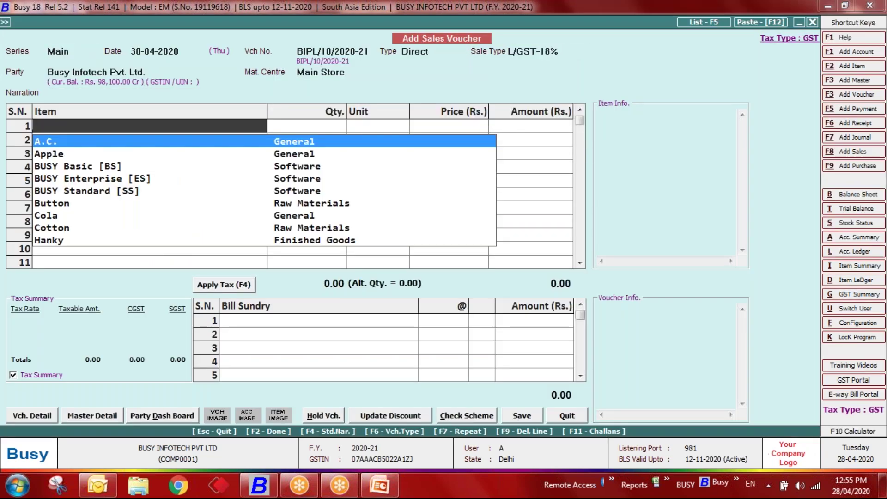
# Step: Enter BUSY Basic [BS] as the voucher's first item with a quantity of 1 Box
pyautogui.hotkey('ctrl', 'f')
pyautogui.press('BackSpace')
pyautogui.write('software')
pyautogui.press('Return')
pyautogui.press('Return')
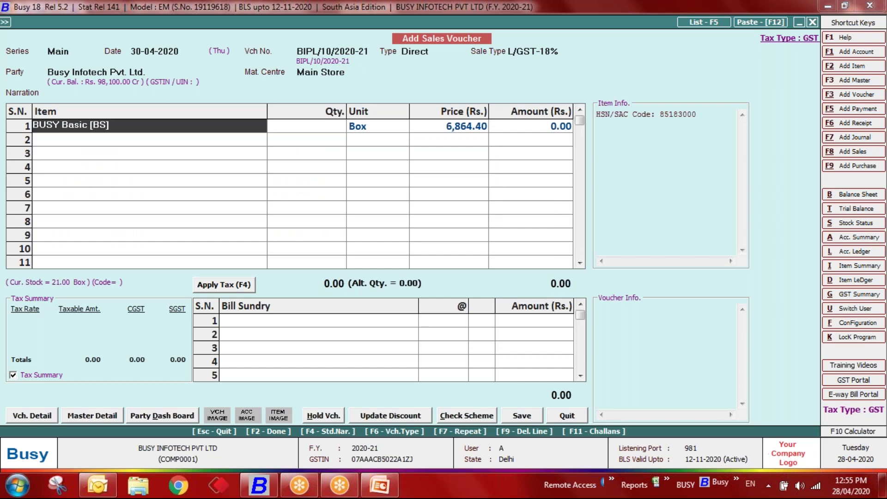
pyautogui.press('Return')
pyautogui.write('1')
pyautogui.press('Return')
pyautogui.press('Return')
pyautogui.press('Return')
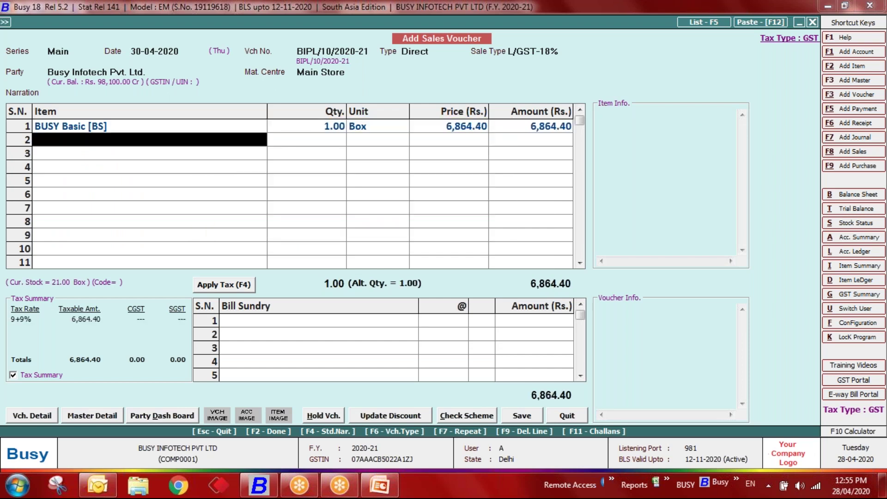
# Step: Enter BUSY Enterprise [ES] as the second item with description length 1 and a quantity of 1 Box
pyautogui.press('Down')
pyautogui.press('Return')
pyautogui.press('Return')
pyautogui.press('Return')
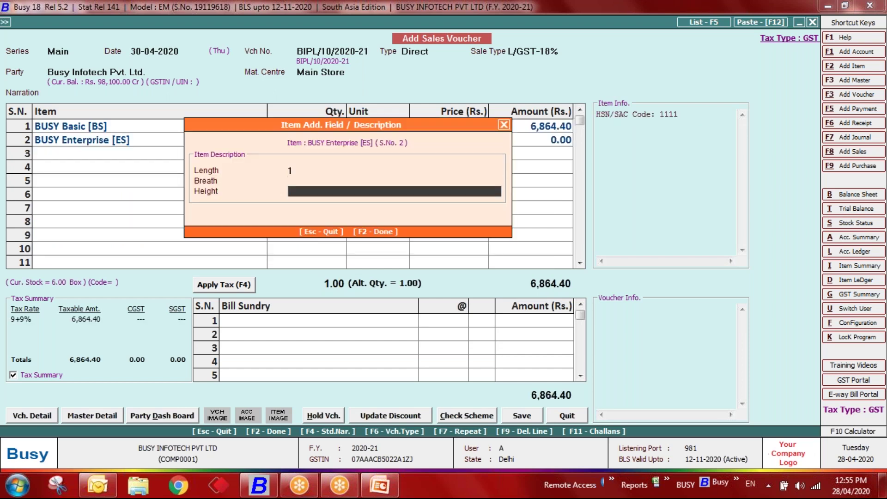
pyautogui.press('Return')
pyautogui.press('Return')
pyautogui.press('Return')
pyautogui.press('Return')
# Step: Enter BUSY Standard [SS] as the third item with description length 1 and quantity 1 Box, allowing negative stock
pyautogui.press('Down')
pyautogui.press('Return')
pyautogui.write('1')
pyautogui.press('Return')
pyautogui.press('Return')
pyautogui.press('Return')
pyautogui.press('Return')
pyautogui.press('Return')
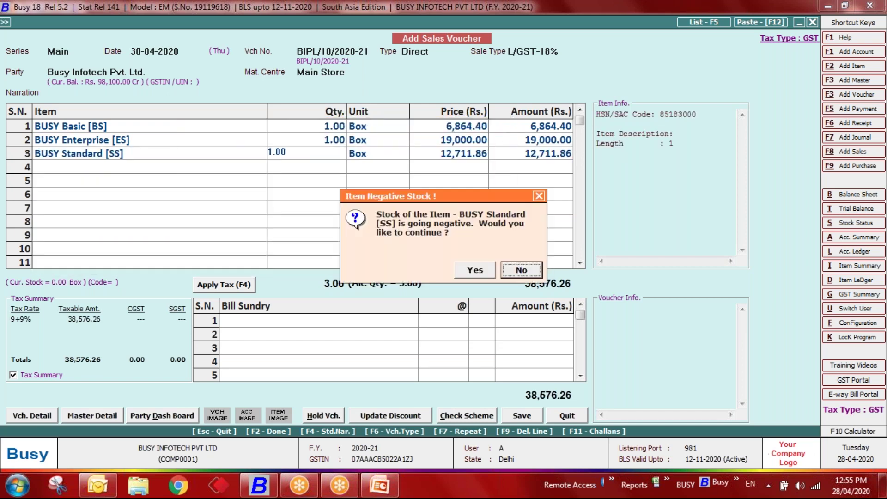
pyautogui.press('Left')
pyautogui.press('Return')
pyautogui.press('Return')
pyautogui.press('Return')
pyautogui.press('Return')
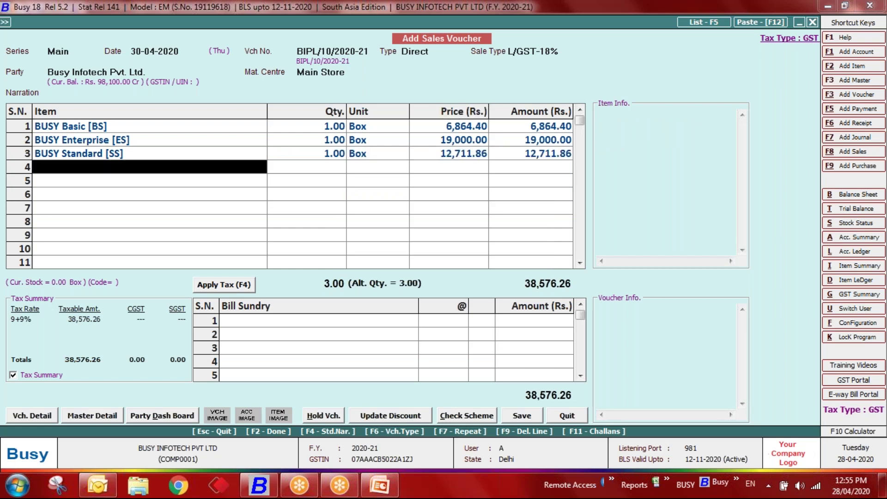
# Step: End the item entry to apply the scheme, check the BUSY Basic [BS] row, and quit the voucher without saving
pyautogui.press('Return')
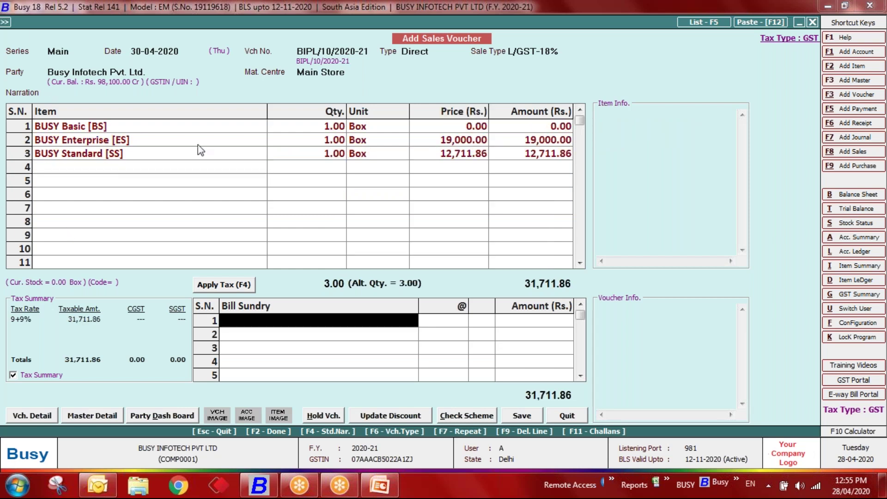
pyautogui.click(188, 127)
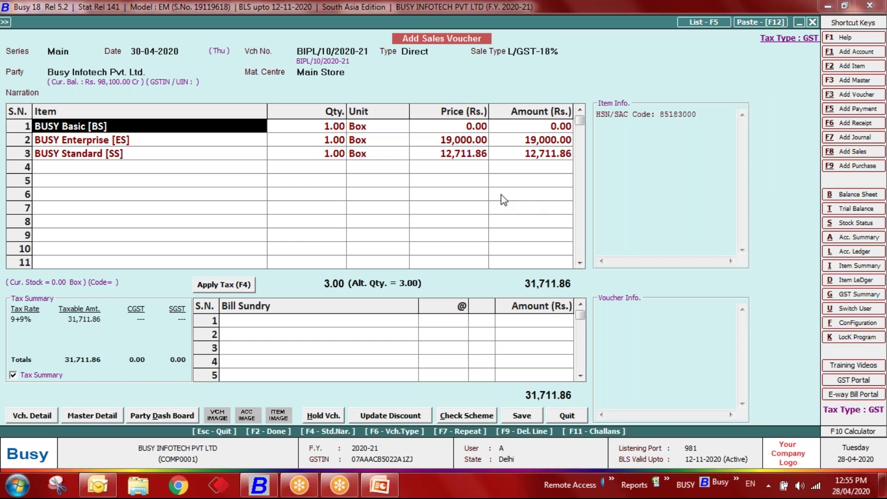
pyautogui.press('Escape')
# Step: Review the settings of the Buy 2 Get 1 Free scheme master and leave it without changes
pyautogui.press('Left')
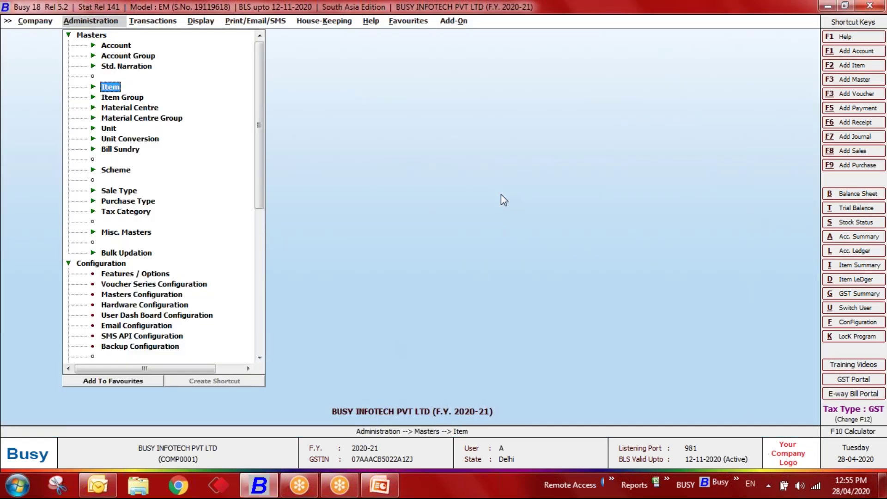
pyautogui.press('Escape')
pyautogui.press('Down')
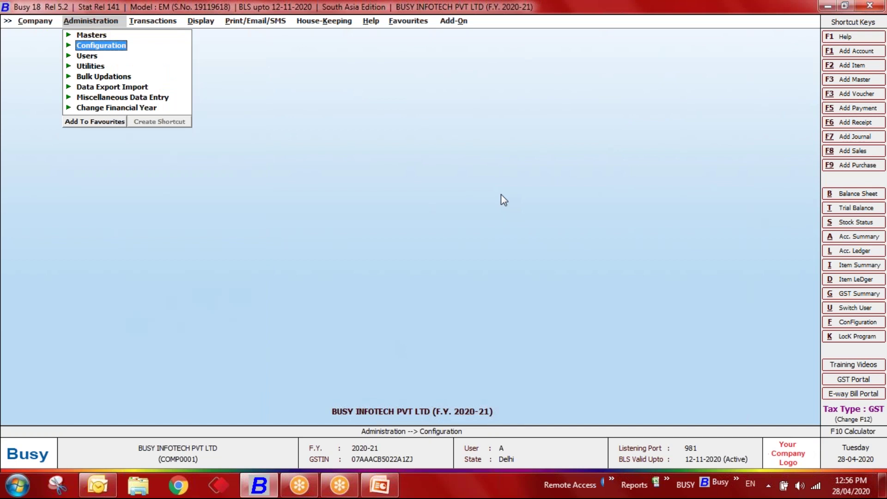
pyautogui.press('Up')
pyautogui.press('Right')
pyautogui.press('Down')
pyautogui.press('Down')
pyautogui.press('Down')
pyautogui.press('Down')
pyautogui.press('Down')
pyautogui.press('Down')
pyautogui.press('Down')
pyautogui.press('Down')
pyautogui.press('Down')
pyautogui.press('Down')
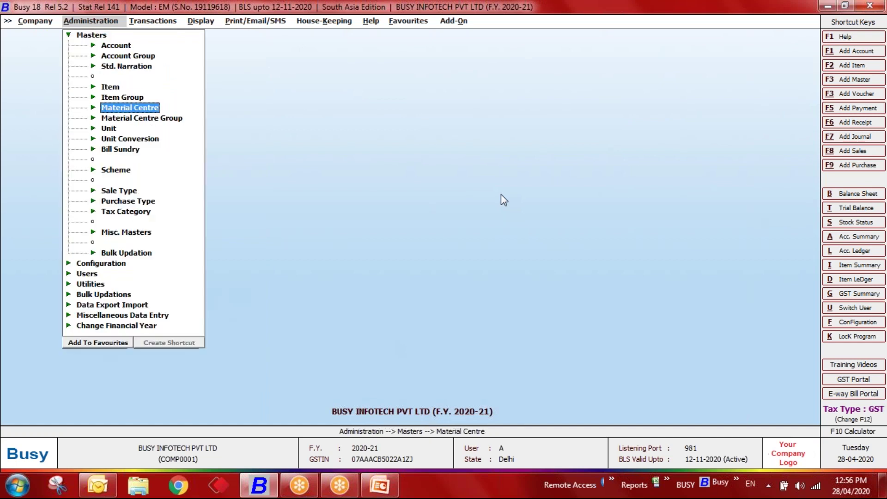
pyautogui.press('Down')
pyautogui.press('Right')
pyautogui.press('Down')
pyautogui.press('Return')
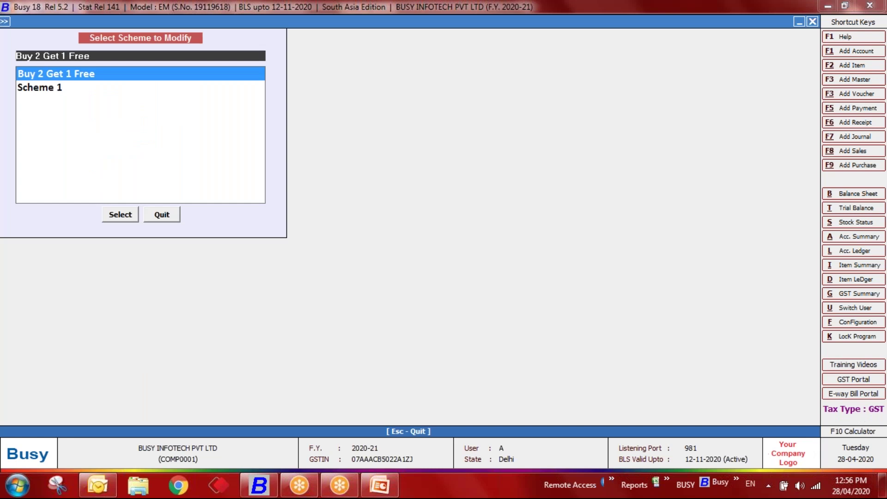
pyautogui.press('Return')
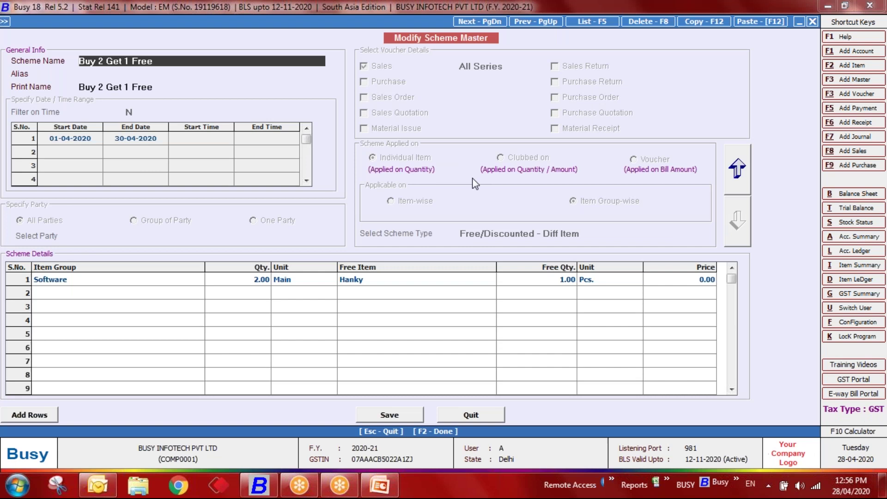
pyautogui.press('Escape')
pyautogui.press('Escape')
pyautogui.press('Escape')
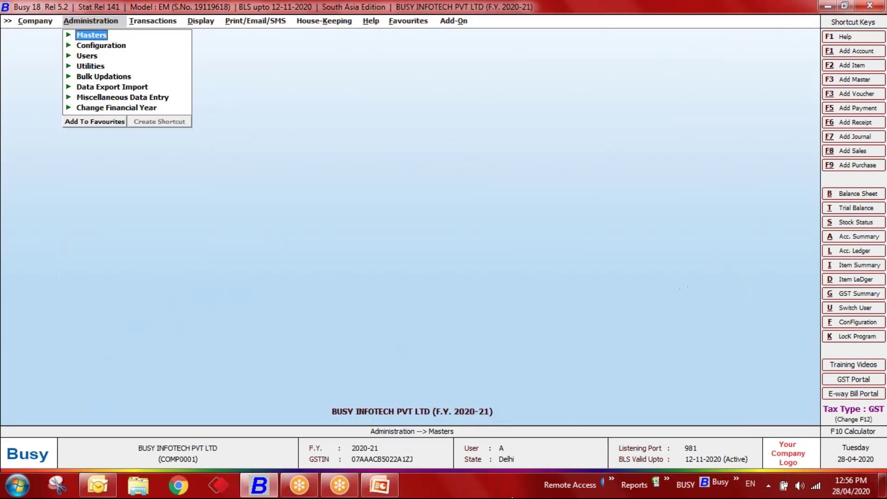
# Step: Check the training topic list in PowerPoint, and open the Inventory features and options in Busy
pyautogui.click(382, 491)
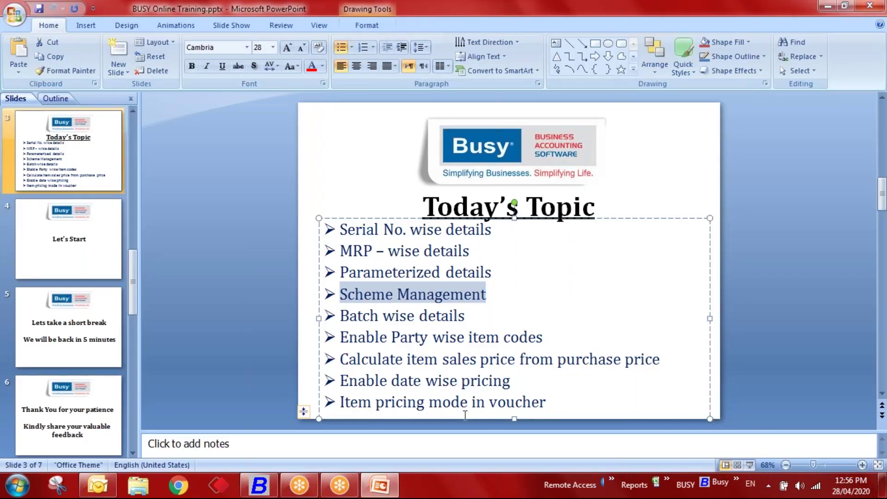
pyautogui.click(259, 485)
pyautogui.press('Down')
pyautogui.press('Return')
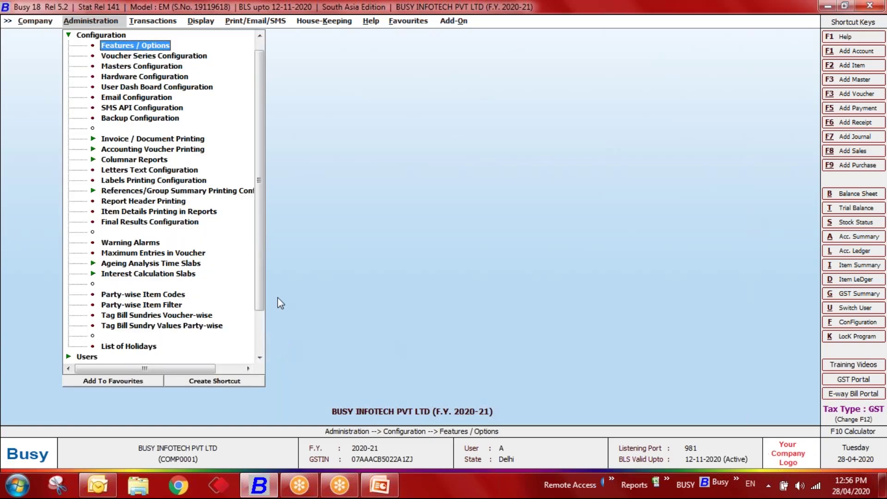
pyautogui.press('Return')
pyautogui.press('Down')
pyautogui.press('Down')
pyautogui.press('Down')
pyautogui.press('Down')
pyautogui.press('Return')
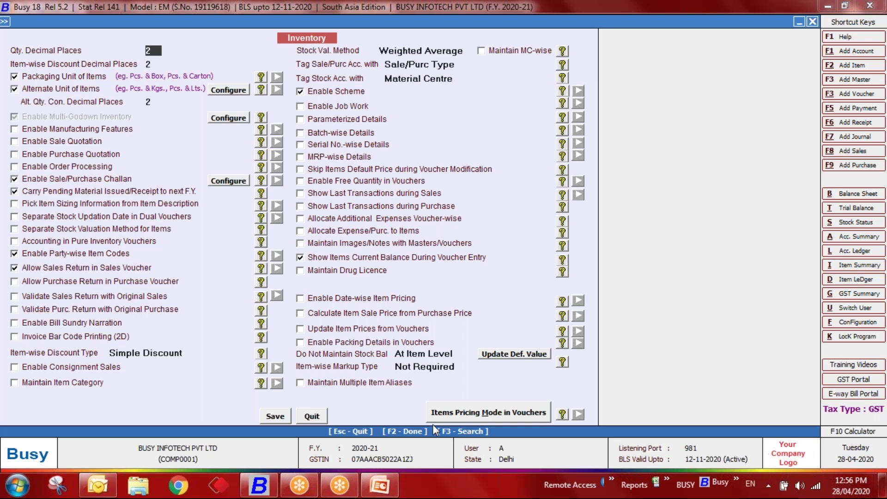
# Step: Set the sales pricing mode to Show Party's Last Prices in Sales Vouchers, leave unit-wise checking off, and save the inventory options
pyautogui.click(524, 414)
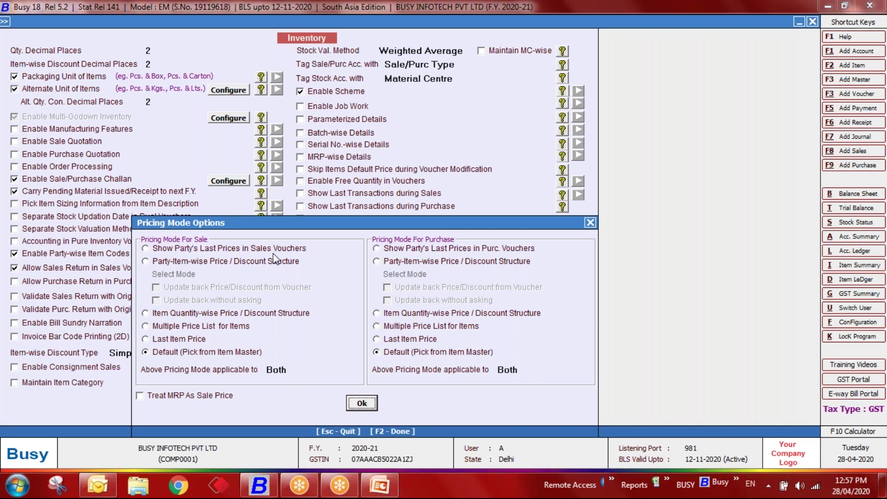
pyautogui.click(264, 250)
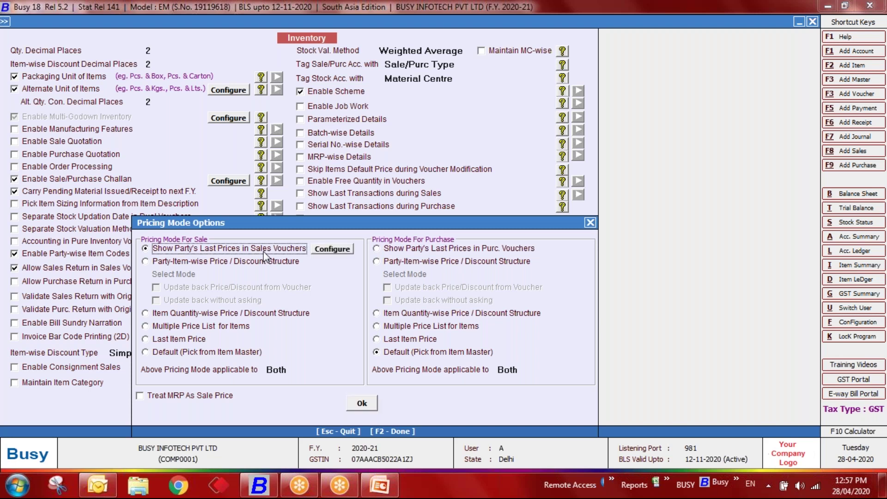
pyautogui.click(326, 254)
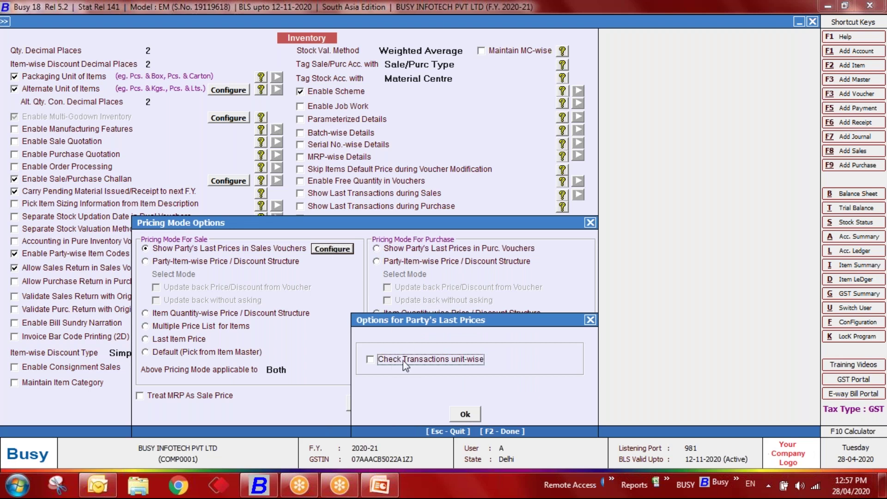
pyautogui.click(465, 414)
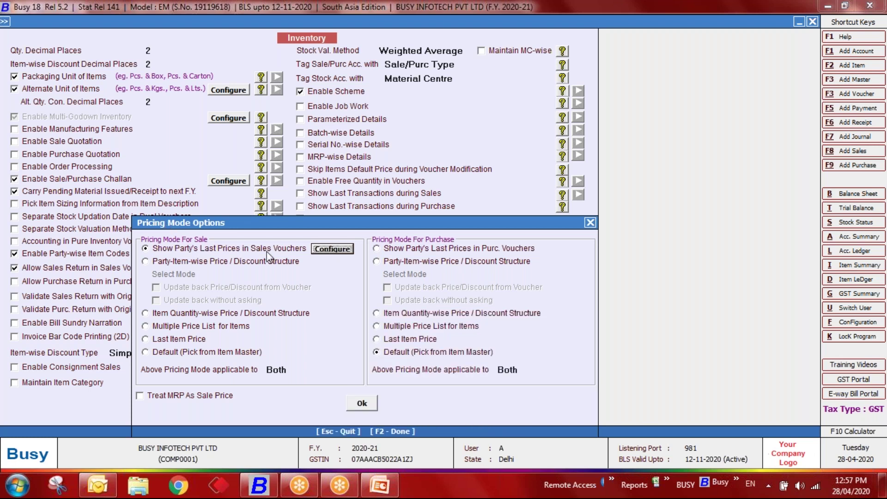
pyautogui.click(358, 401)
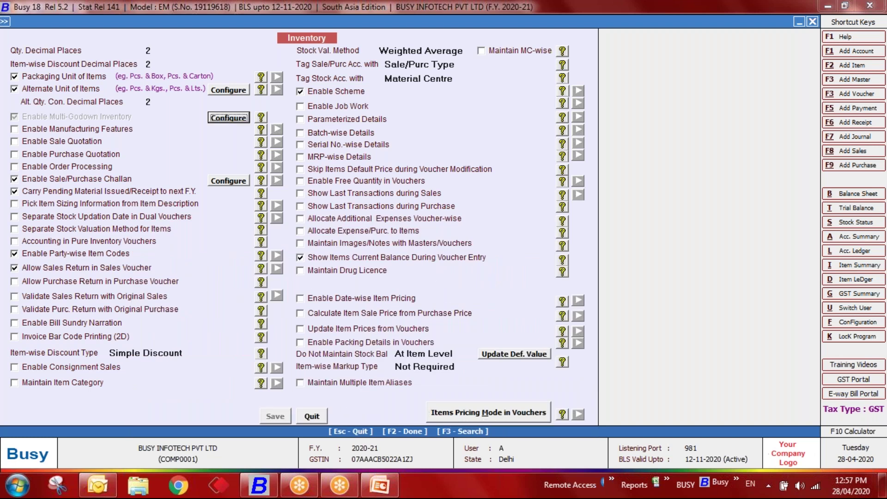
pyautogui.press('Escape')
pyautogui.press('Escape')
# Step: Start a Main series sales voucher dated 30-04-2020 with sale type L/GST-ItemWise for Diamond Platinize at Main Store
pyautogui.press('Right')
pyautogui.press('Return')
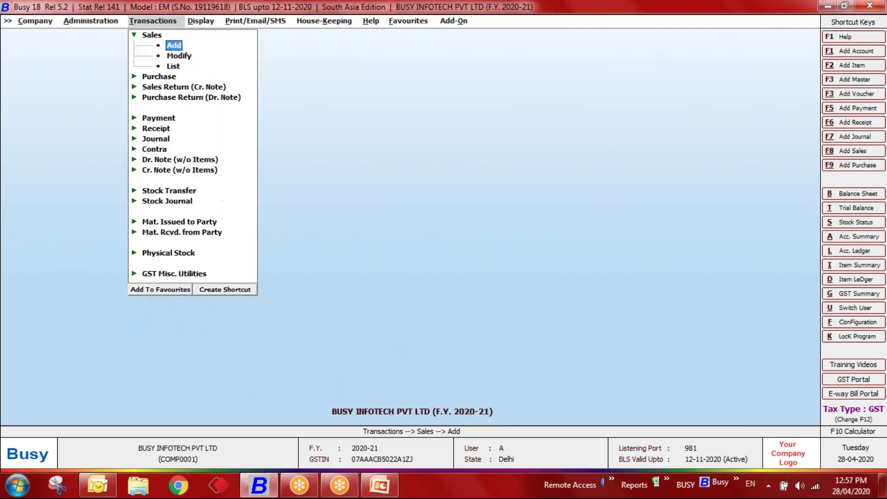
pyautogui.press('Return')
pyautogui.press('Return')
pyautogui.press('Return')
pyautogui.press('Return')
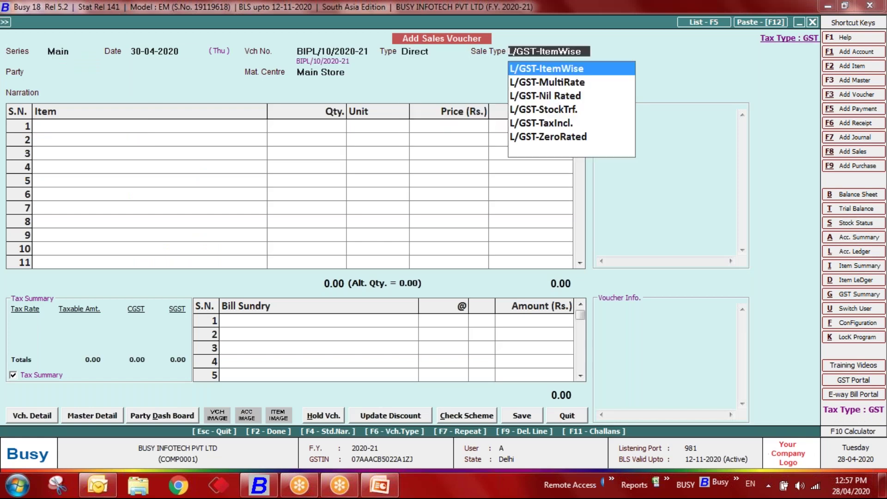
pyautogui.press('Return')
pyautogui.press('Down')
pyautogui.press('Down')
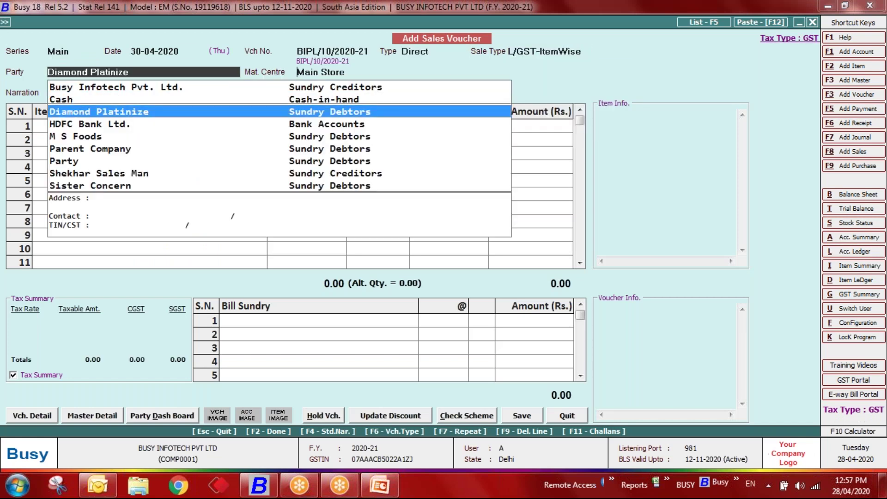
pyautogui.press('Return')
pyautogui.press('Return')
pyautogui.press('Return')
pyautogui.press('Down')
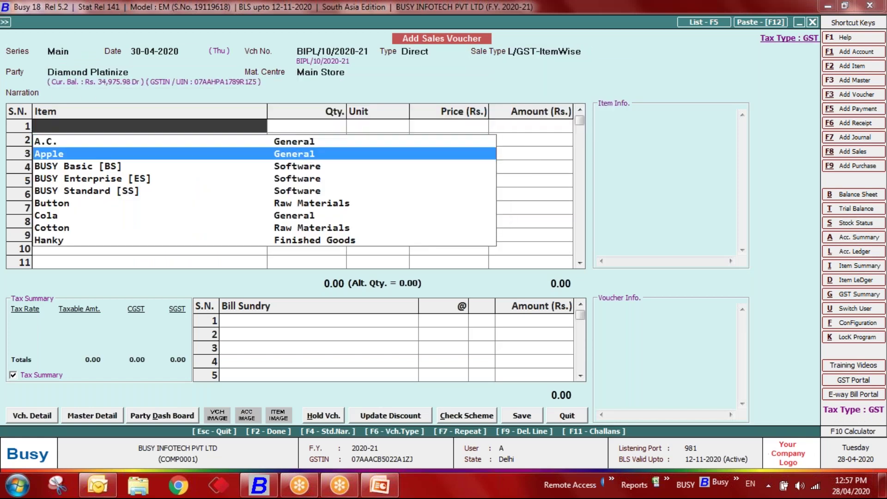
pyautogui.press('Return')
pyautogui.press('Return')
pyautogui.press('Return')
pyautogui.press('Return')
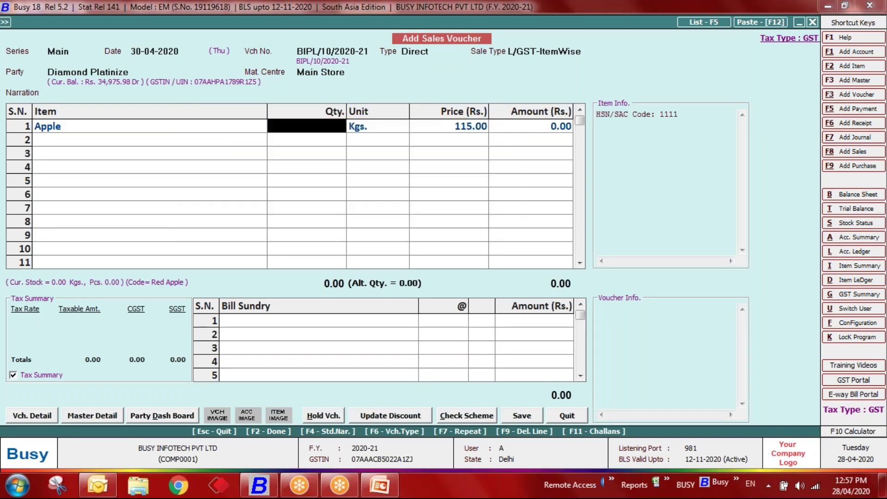
pyautogui.hotkey('shift', 'Tab')
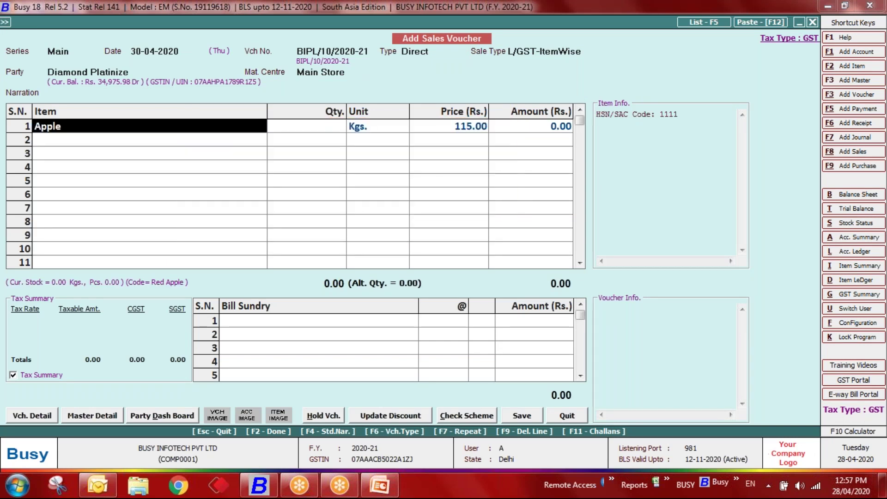
pyautogui.press('BackSpace')
pyautogui.press('Down')
pyautogui.press('Down')
pyautogui.press('Down')
pyautogui.press('Down')
pyautogui.press('Down')
pyautogui.press('Down')
pyautogui.press('Down')
pyautogui.press('Down')
pyautogui.press('Down')
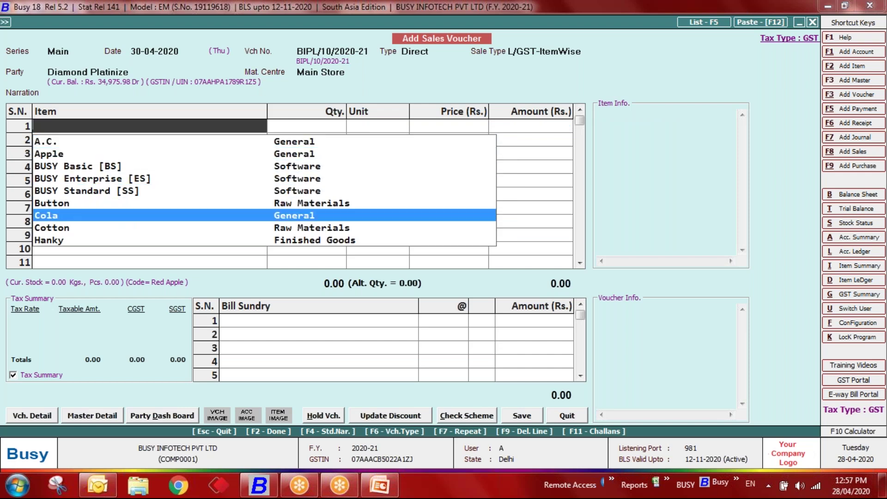
pyautogui.press('Down')
pyautogui.press('Down')
pyautogui.press('Down')
pyautogui.press('Down')
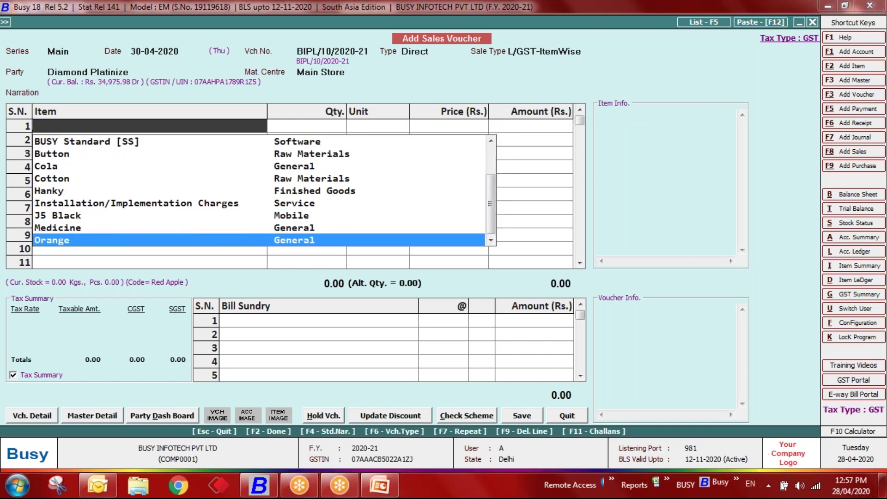
pyautogui.write('sho')
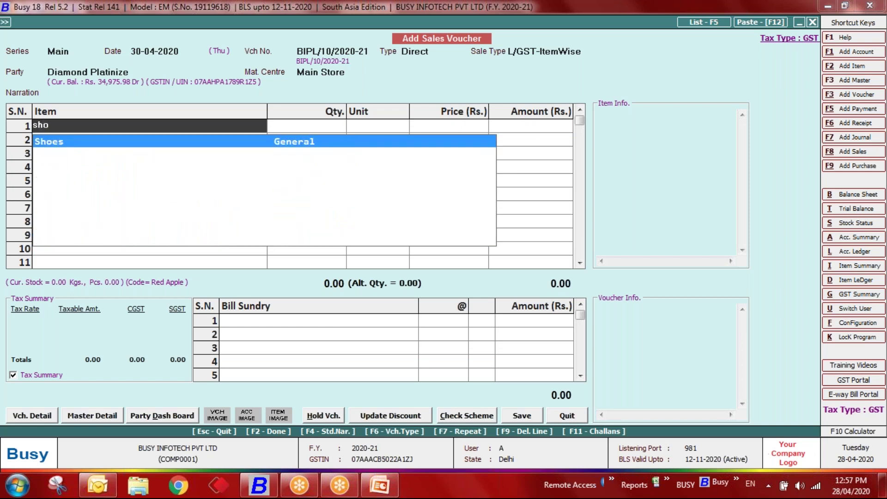
pyautogui.press('Return')
pyautogui.press('Escape')
pyautogui.hotkey('shift', 'Tab')
# Step: Add the item Shirt to the sales voucher with quantity 1 Pcs. at a price of 1200, accepting the negative stock
pyautogui.write('sh')
pyautogui.press('Return')
pyautogui.press('Return')
pyautogui.press('Return')
pyautogui.press('Return')
pyautogui.write('1')
pyautogui.press('Return')
pyautogui.press('Left')
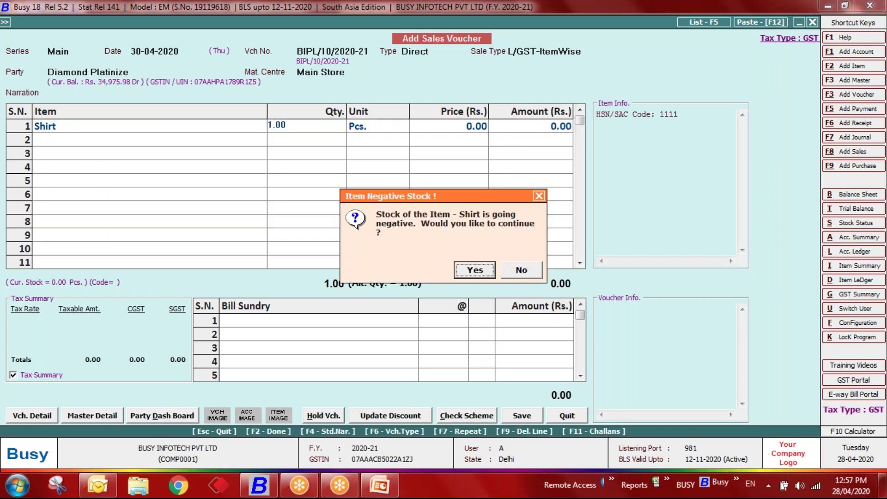
pyautogui.press('Return')
pyautogui.write('1200')
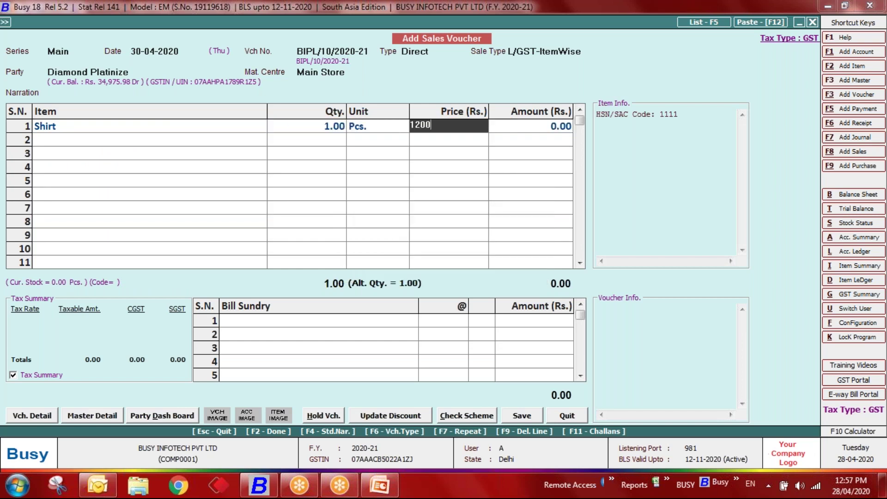
pyautogui.press('Return')
pyautogui.press('Return')
pyautogui.press('Return')
# Step: Finish the sales voucher without bill sundries and save it, declining to print the invoice
pyautogui.press('Return')
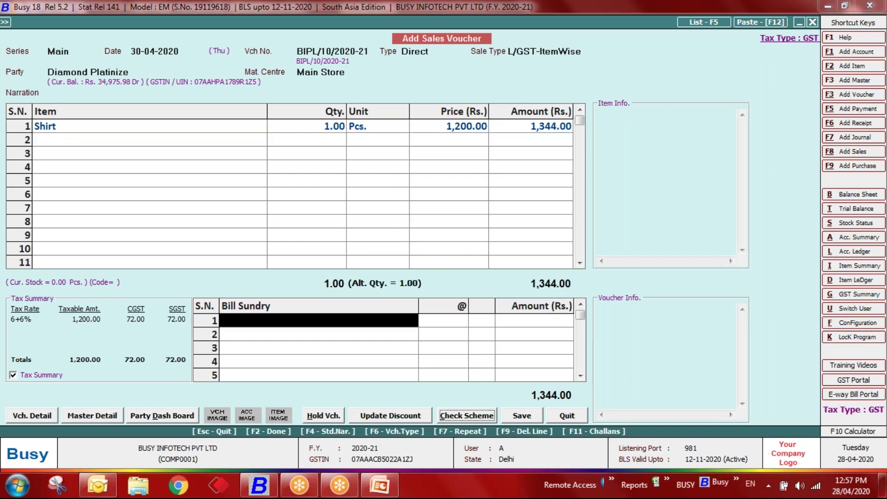
pyautogui.press('Return')
pyautogui.press('Return')
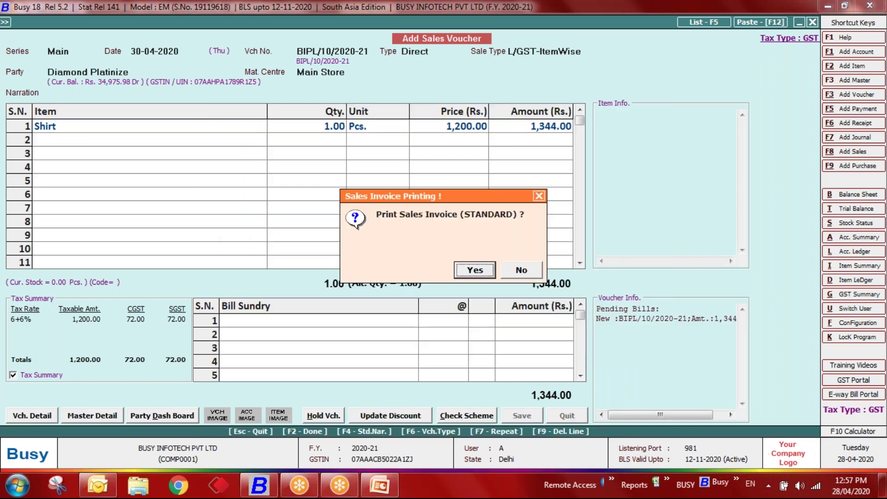
pyautogui.press('n')
# Step: Start another Main series sales voucher dated 30-04-2020 with sale type L/GST-ItemWise for Diamond Platinize at Main Store
pyautogui.press('Return')
pyautogui.press('Return')
pyautogui.press('Return')
pyautogui.press('Return')
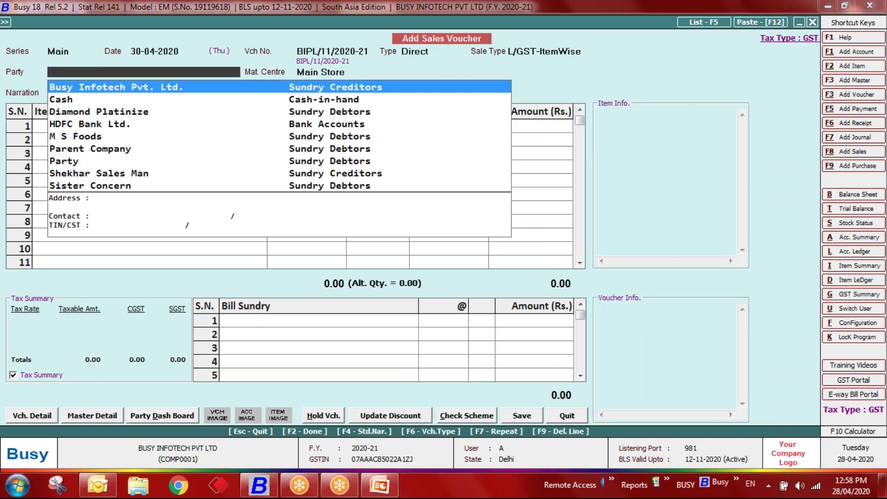
pyautogui.write('part')
pyautogui.press('BackSpace')
pyautogui.press('BackSpace')
pyautogui.press('BackSpace')
pyautogui.press('BackSpace')
pyautogui.write('diamo')
pyautogui.press('Return')
pyautogui.press('Return')
pyautogui.press('Return')
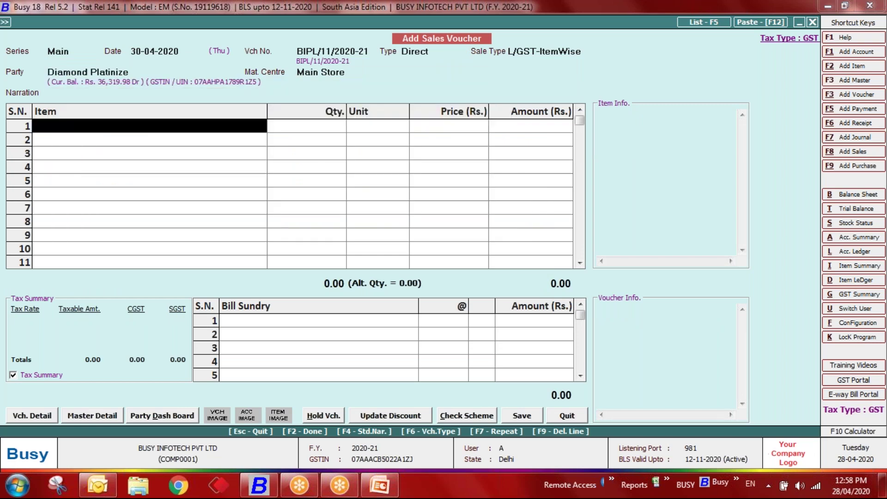
# Step: Select Shirt in the new voucher to check the party's last price, and quit the voucher without saving
pyautogui.write('shirt')
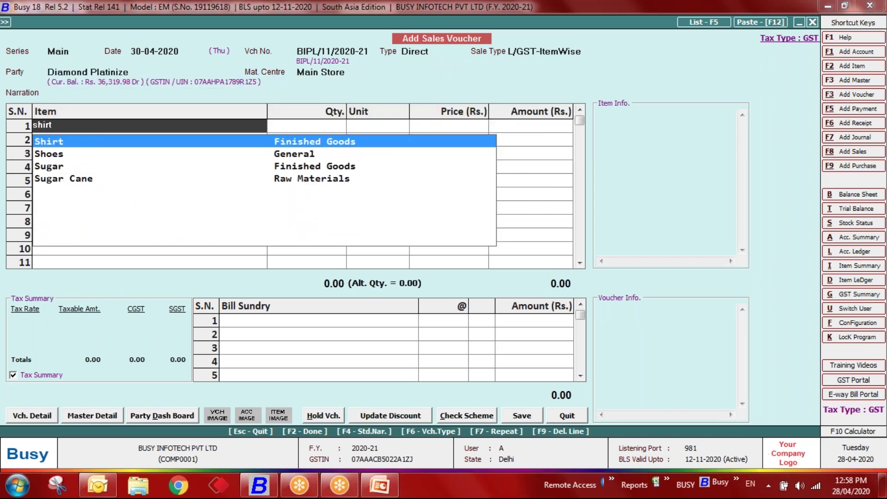
pyautogui.press('Return')
pyautogui.press('Return')
pyautogui.press('Return')
pyautogui.press('Return')
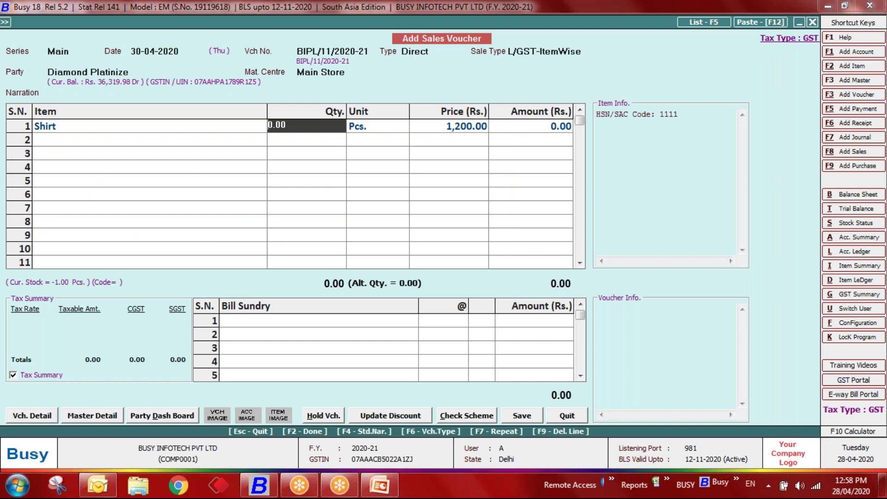
pyautogui.press('Escape')
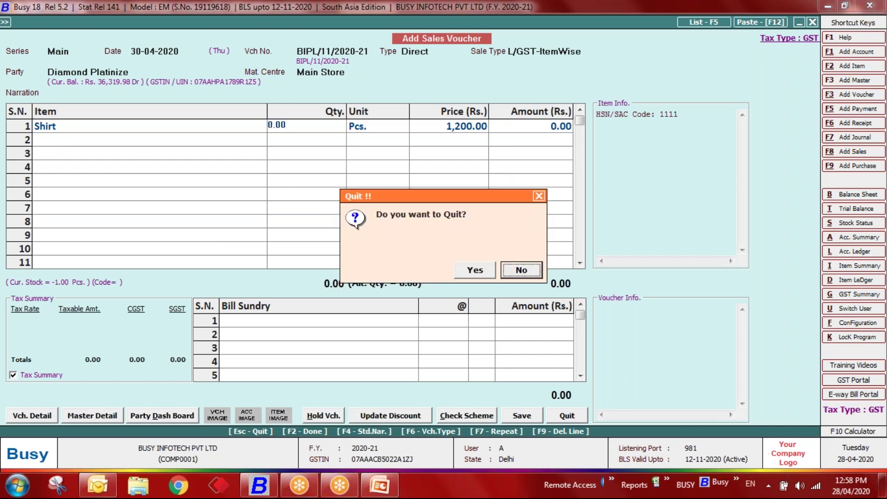
pyautogui.press('Return')
pyautogui.press('Escape')
pyautogui.press('Left')
pyautogui.press('Return')
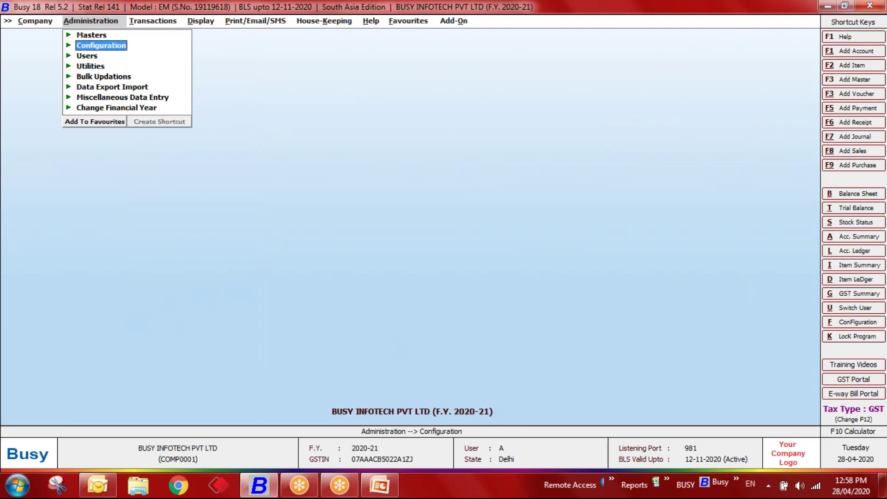
# Step: Set the sales pricing mode to Party-Item-wise Price / Discount Structure with Mixed Mode, and save the inventory options
pyautogui.press('Return')
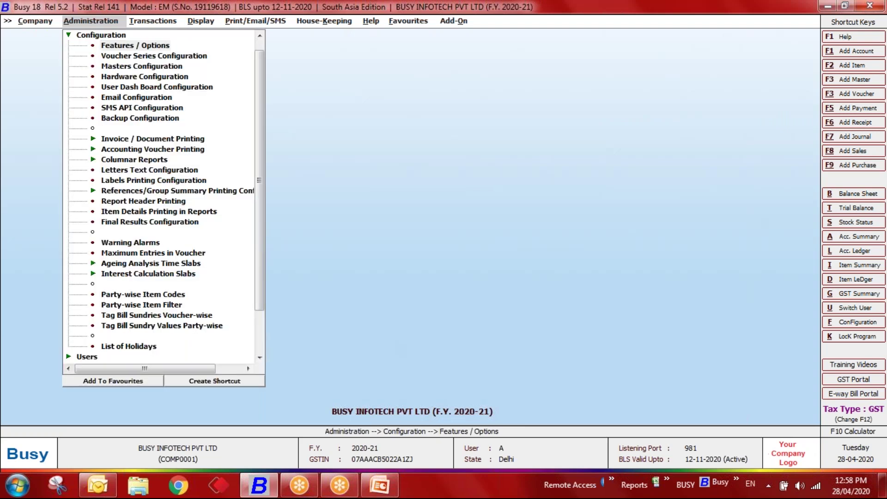
pyautogui.press('Return')
pyautogui.click(93, 175)
pyautogui.click(448, 416)
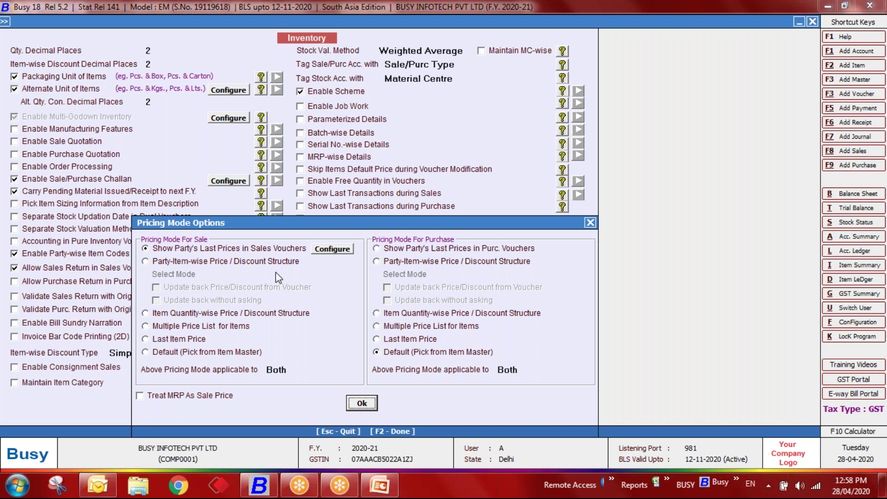
pyautogui.click(205, 262)
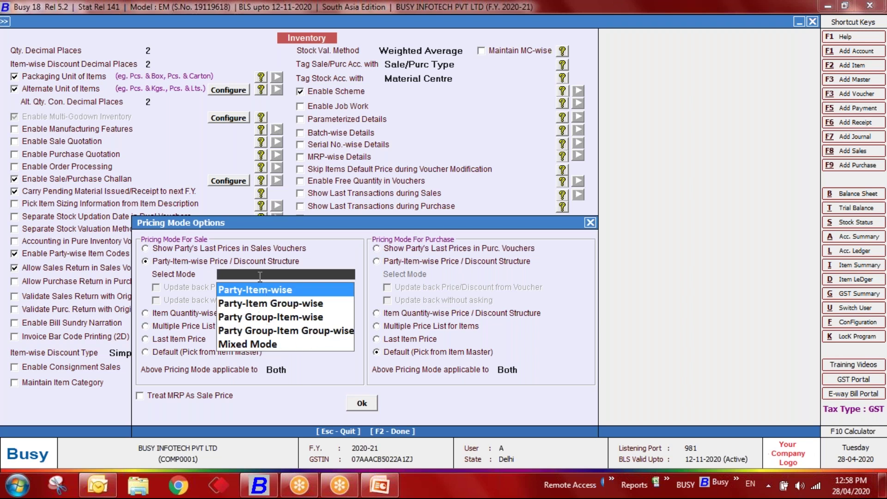
pyautogui.click(261, 348)
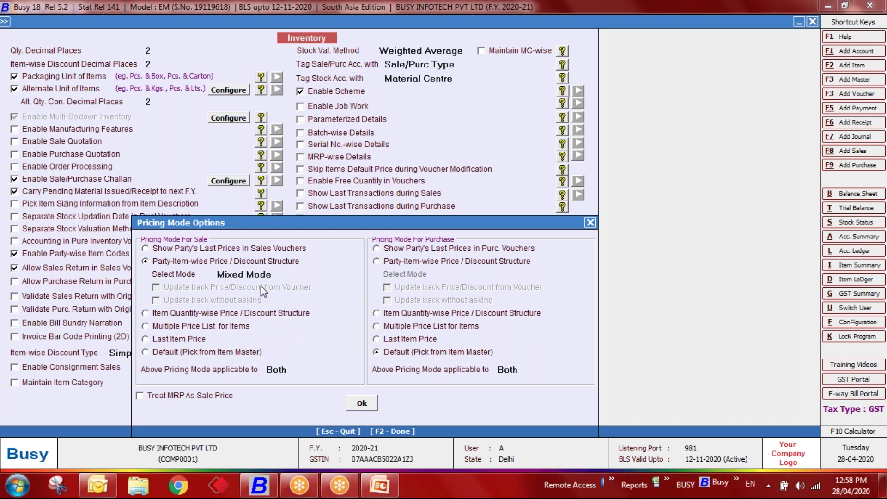
pyautogui.click(362, 402)
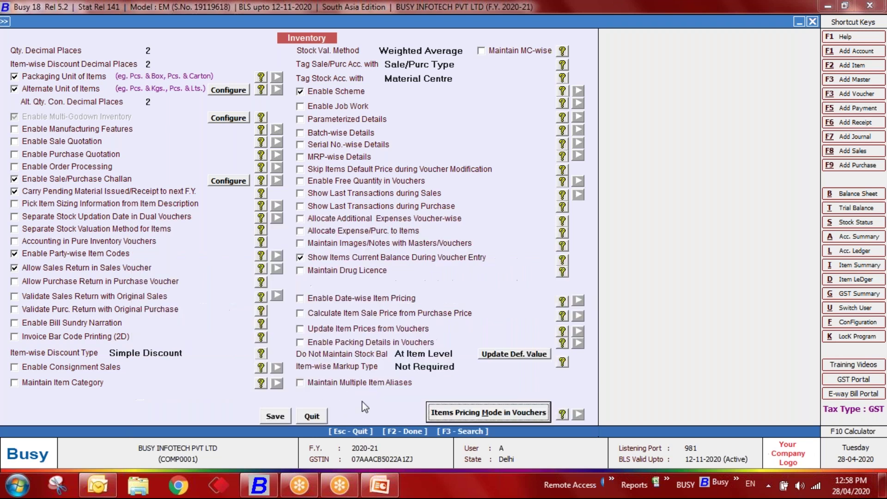
pyautogui.click(275, 416)
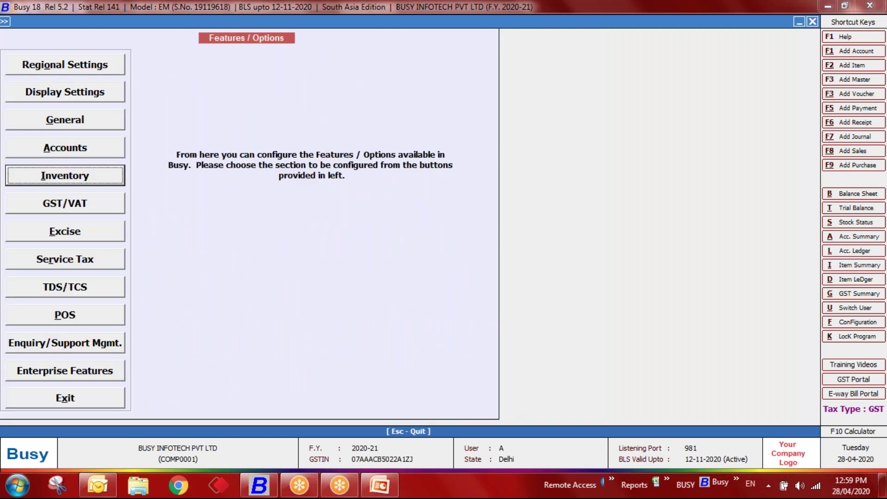
pyautogui.press('Escape')
pyautogui.press('Escape')
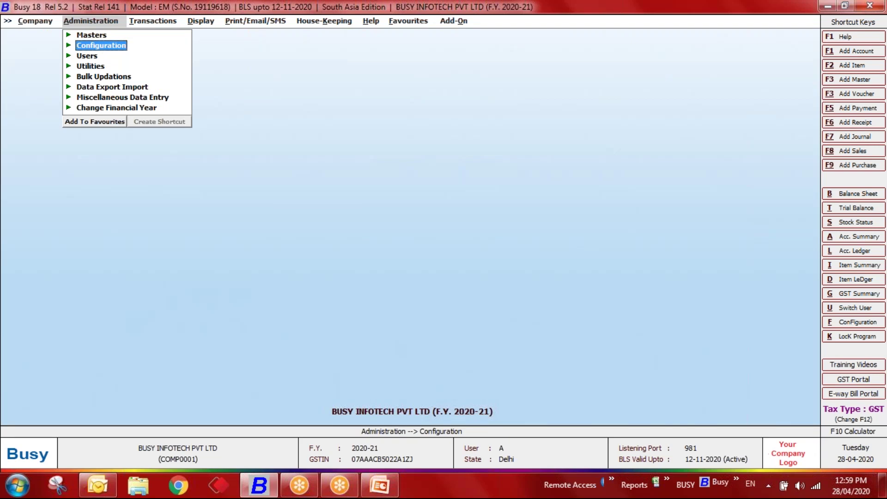
# Step: Open the Party-Item Price Structure configuration for Sales
pyautogui.press('Return')
pyautogui.press('Down')
pyautogui.press('Down')
pyautogui.press('Down')
pyautogui.press('Down')
pyautogui.press('Down')
pyautogui.press('Down')
pyautogui.press('Down')
pyautogui.press('Down')
pyautogui.press('Down')
pyautogui.press('Down')
pyautogui.press('Down')
pyautogui.press('Down')
pyautogui.press('Down')
pyautogui.press('Down')
pyautogui.press('Down')
pyautogui.press('Down')
pyautogui.press('Down')
pyautogui.press('Down')
pyautogui.press('Down')
pyautogui.press('Down')
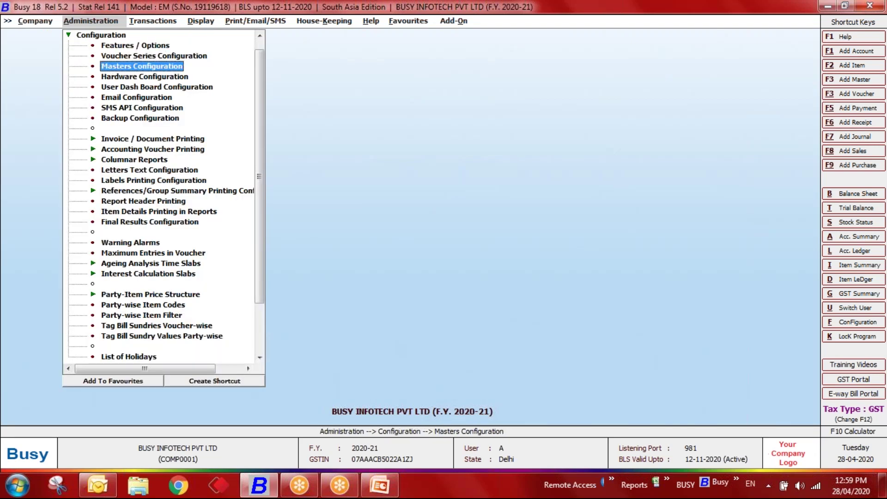
pyautogui.press('Down')
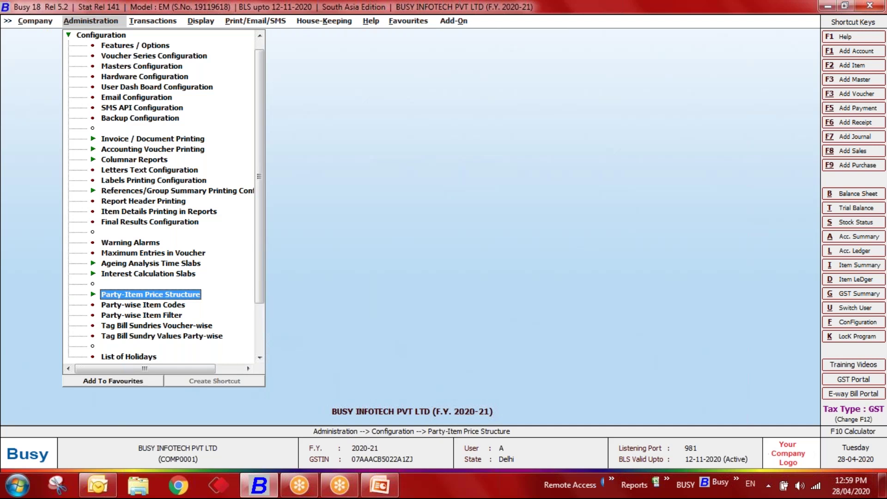
pyautogui.press('Return')
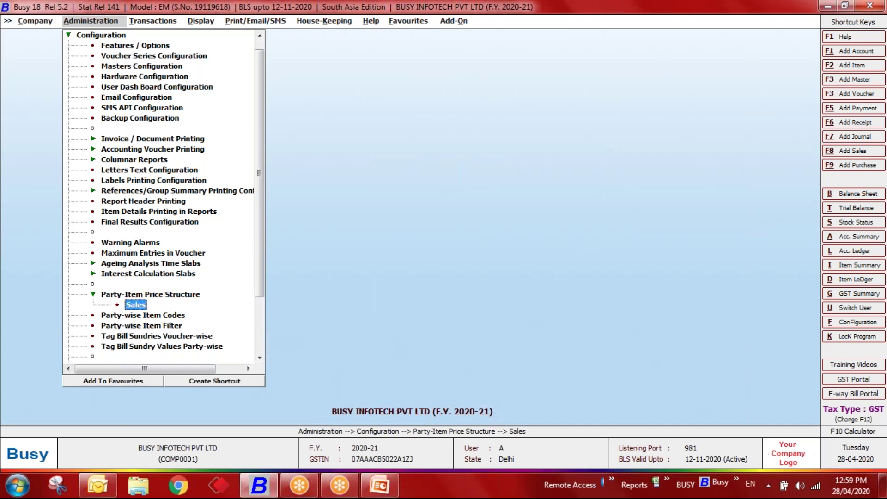
pyautogui.press('Return')
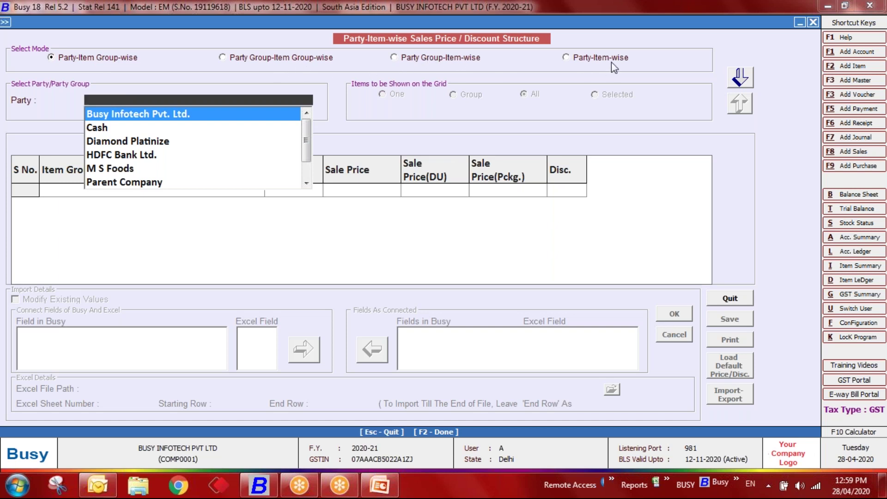
# Step: View the price grid of all items for the Sundry Debtors group in Party Group-Item-wise mode, and return to the selection
pyautogui.click(438, 65)
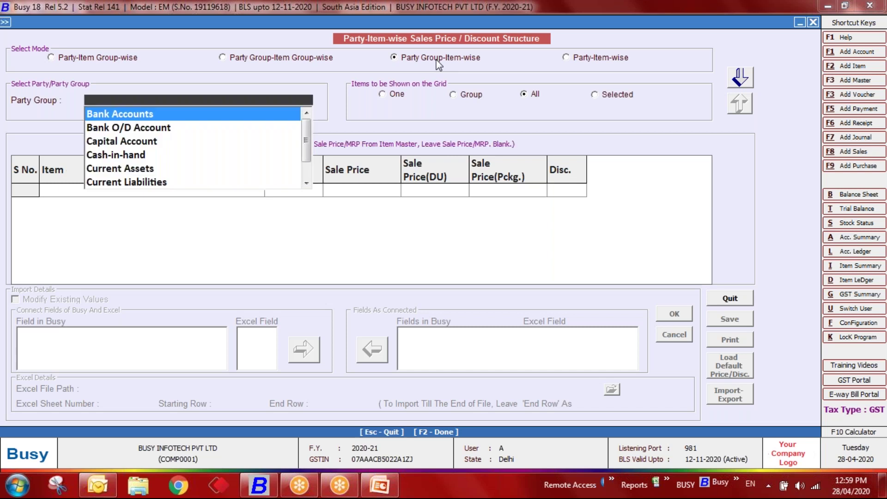
pyautogui.write('sundry')
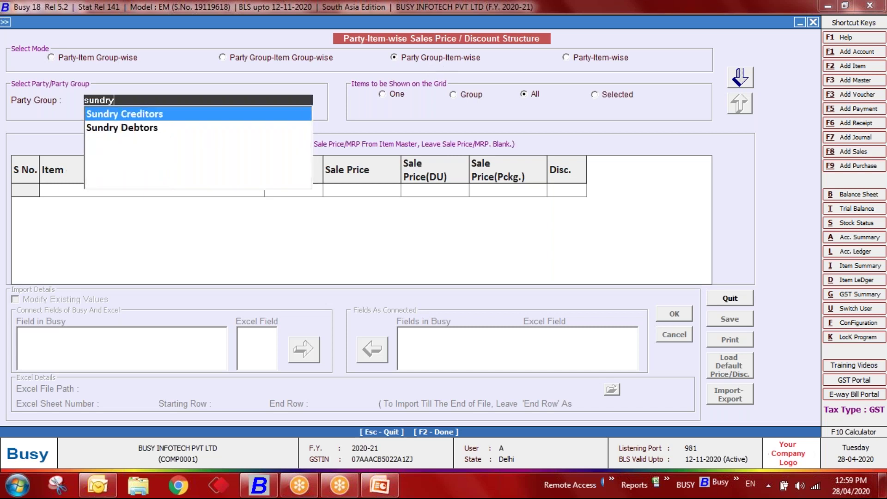
pyautogui.press('Down')
pyautogui.press('Return')
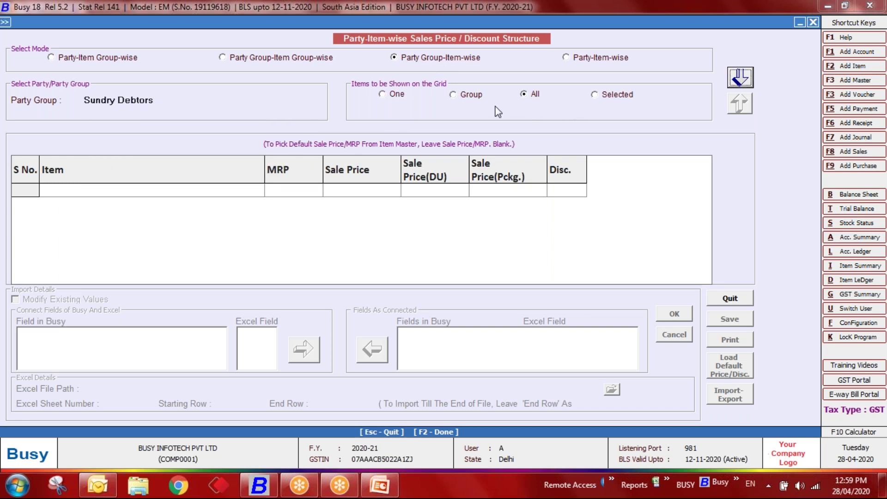
pyautogui.click(739, 79)
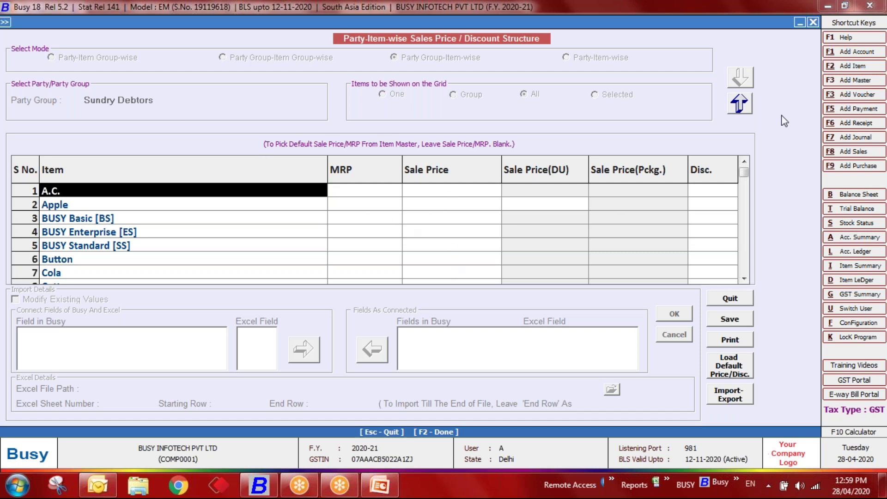
pyautogui.click(737, 111)
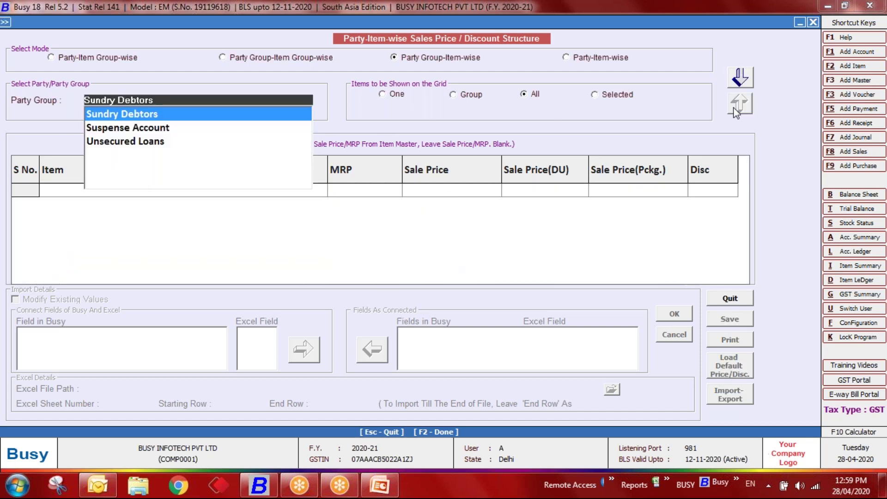
# Step: Load all items for the party Diamond Platinize in Party-Item-wise mode
pyautogui.click(580, 56)
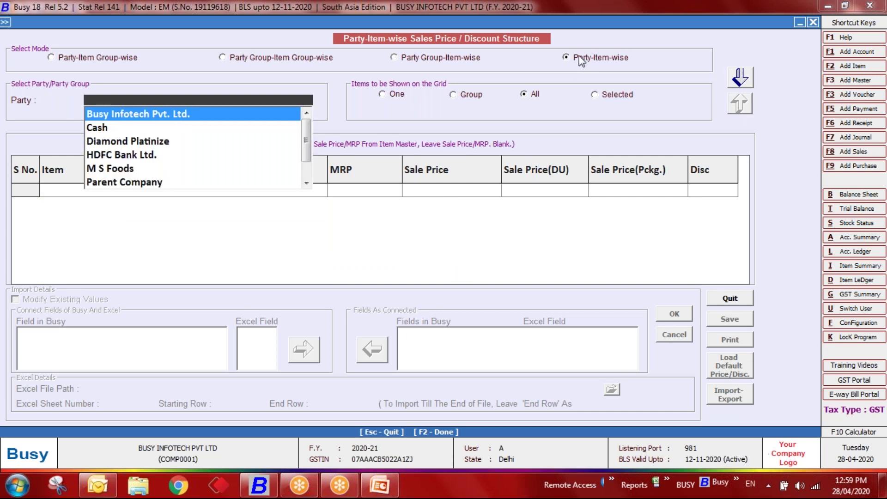
pyautogui.press('Down')
pyautogui.press('Down')
pyautogui.press('Return')
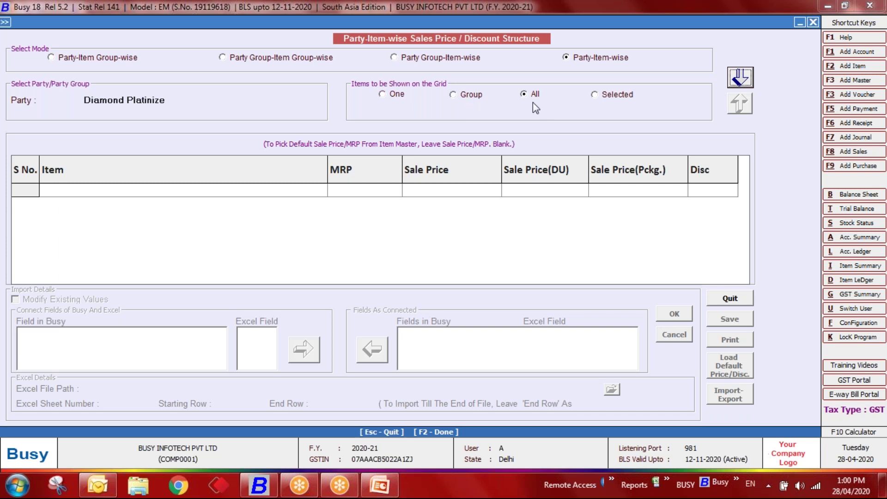
pyautogui.click(739, 77)
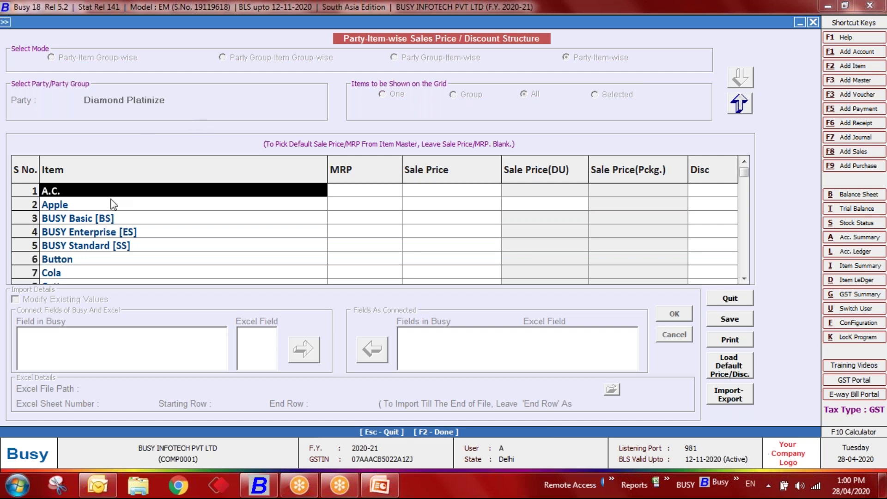
# Step: Look through the full item list loaded for Diamond Platinize, from A.C. to Sugar Cane and back
pyautogui.press('Down')
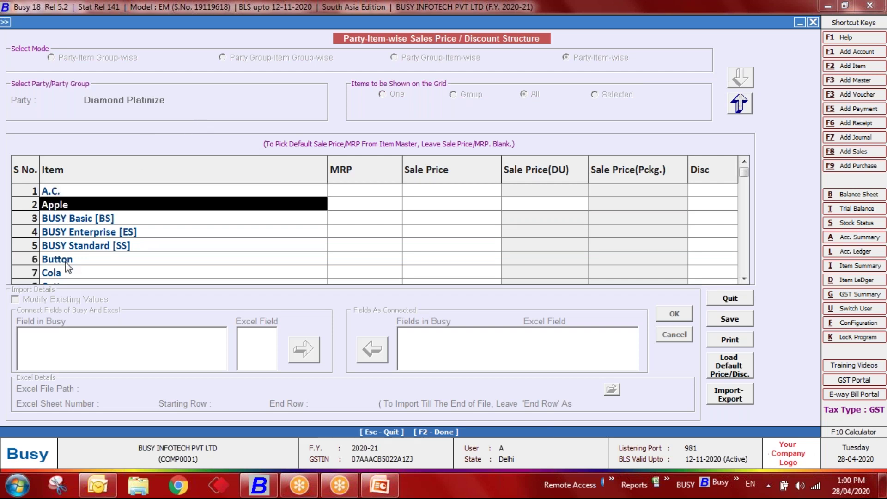
pyautogui.press('Down')
pyautogui.press('Down')
pyautogui.press('Down')
pyautogui.press('Down')
pyautogui.press('Down')
pyautogui.press('Down')
pyautogui.press('Down')
pyautogui.press('Down')
pyautogui.press('Down')
pyautogui.press('Down')
pyautogui.press('Down')
pyautogui.press('Down')
pyautogui.press('Down')
pyautogui.press('Down')
pyautogui.press('Down')
pyautogui.press('Down')
pyautogui.press('Down')
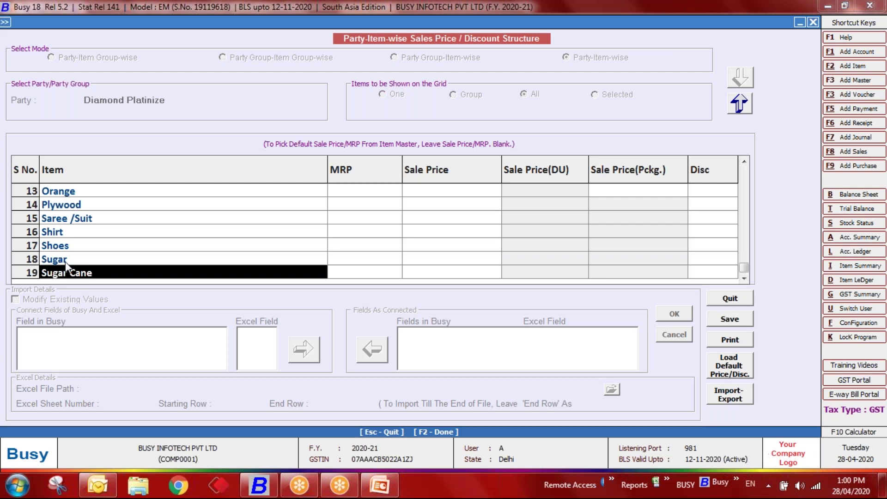
pyautogui.press('Up')
pyautogui.press('Up')
pyautogui.press('Up')
pyautogui.press('Up')
pyautogui.press('Up')
pyautogui.press('Up')
pyautogui.press('Up')
pyautogui.press('Up')
pyautogui.press('Up')
pyautogui.press('Up')
pyautogui.press('Up')
pyautogui.press('Up')
pyautogui.press('Up')
pyautogui.press('Up')
pyautogui.press('Up')
pyautogui.press('Up')
pyautogui.press('Up')
pyautogui.press('Up')
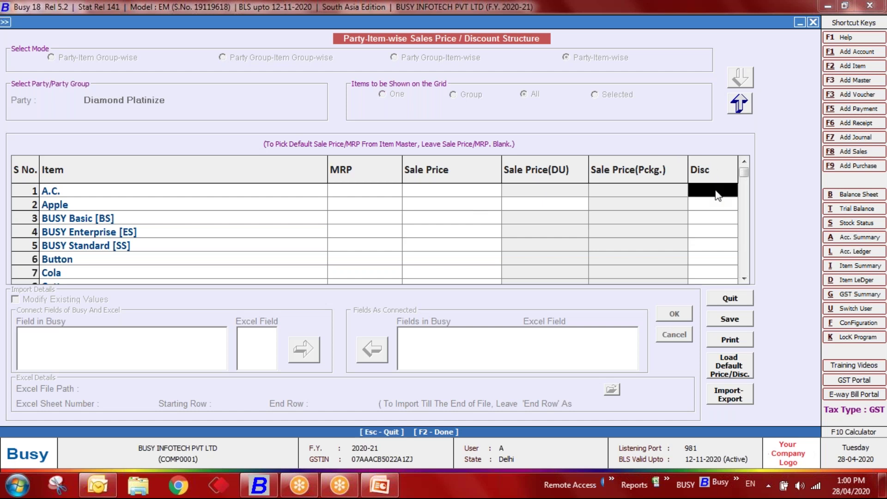
# Step: Examine the MRP, sale price and discount cells of the items down to Orange without entering values
pyautogui.press('Down')
pyautogui.press('Down')
pyautogui.press('Down')
pyautogui.press('Down')
pyautogui.press('Down')
pyautogui.press('Left')
pyautogui.press('Left')
pyautogui.press('Right')
pyautogui.press('Right')
pyautogui.press('Right')
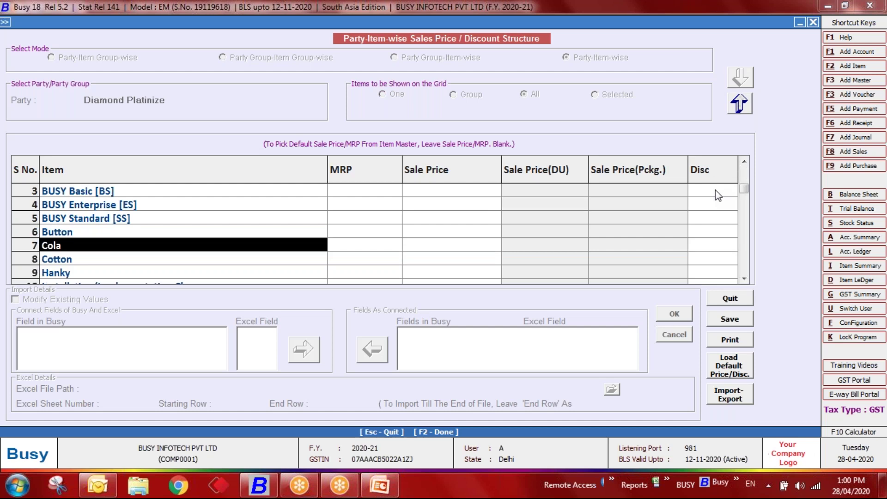
pyautogui.press('Return')
pyautogui.press('Return')
pyautogui.press('Return')
pyautogui.press('Return')
pyautogui.press('Return')
pyautogui.press('Return')
pyautogui.press('Return')
pyautogui.press('Return')
pyautogui.press('Return')
pyautogui.press('Return')
pyautogui.press('Return')
pyautogui.press('Return')
pyautogui.press('Return')
pyautogui.press('Return')
pyautogui.press('Return')
pyautogui.press('Return')
pyautogui.press('Return')
pyautogui.press('Return')
pyautogui.press('Return')
pyautogui.press('Return')
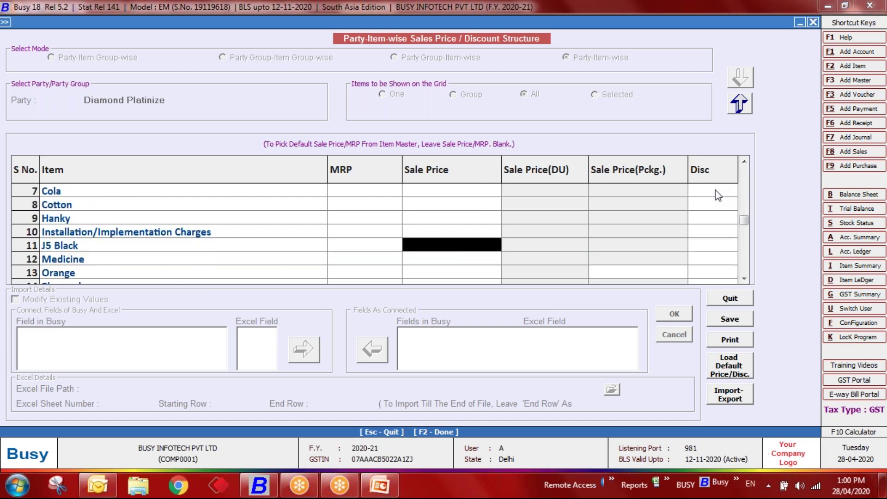
pyautogui.press('Return')
pyautogui.press('Return')
pyautogui.press('Return')
pyautogui.press('Return')
pyautogui.press('Return')
pyautogui.press('Return')
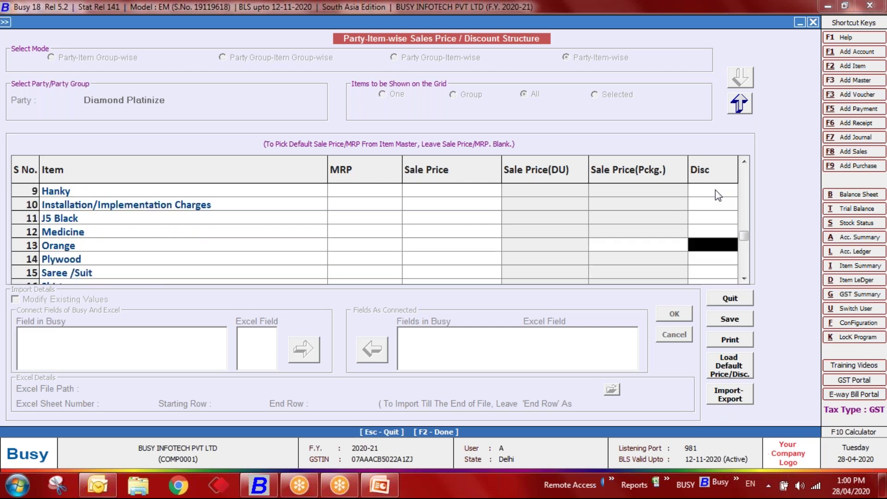
# Step: Leave the party-item price grid and open the Inventory section of the feature options
pyautogui.press('Escape')
pyautogui.press('Return')
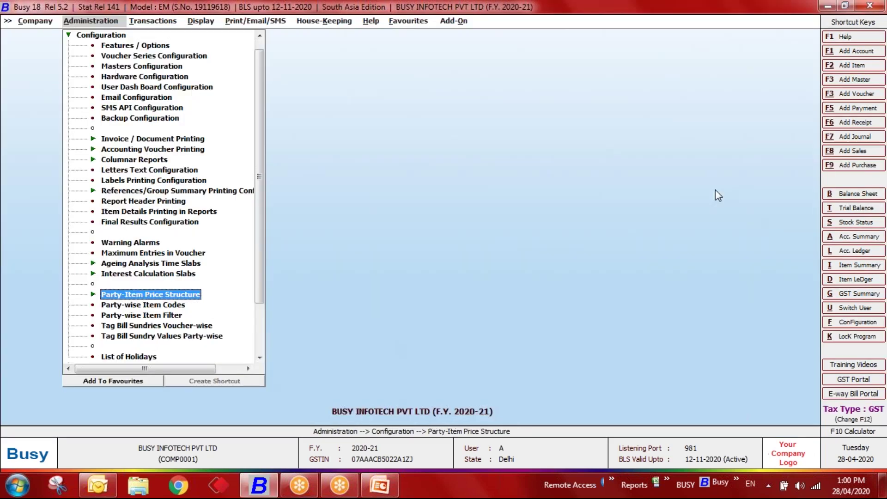
pyautogui.press('Escape')
pyautogui.press('Return')
pyautogui.press('Return')
pyautogui.press('Down')
pyautogui.press('Down')
pyautogui.press('Down')
pyautogui.press('Down')
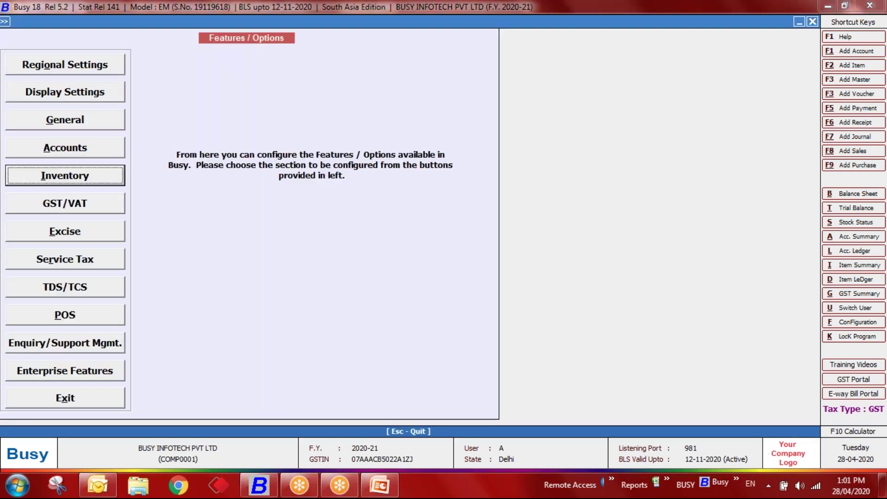
pyautogui.press('Return')
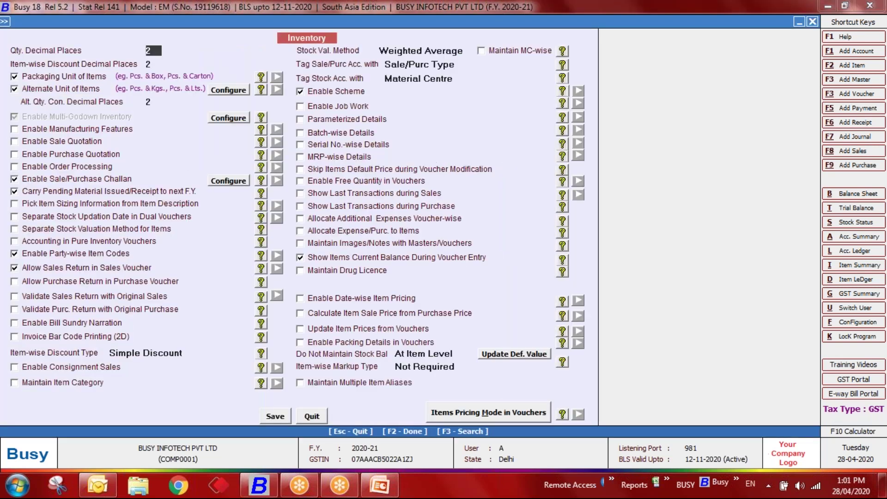
# Step: Set the sale pricing mode to Multiple Price List for Items and accept the pricing mode options
pyautogui.click(496, 411)
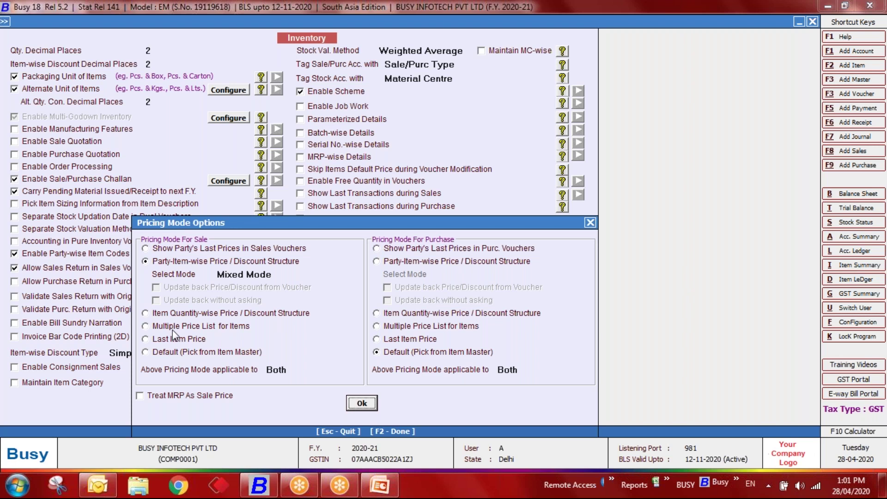
pyautogui.click(203, 330)
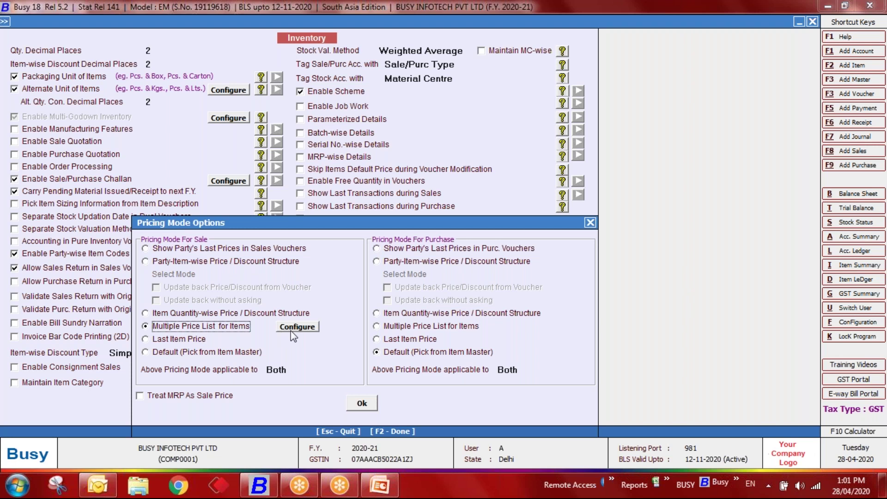
pyautogui.click(361, 403)
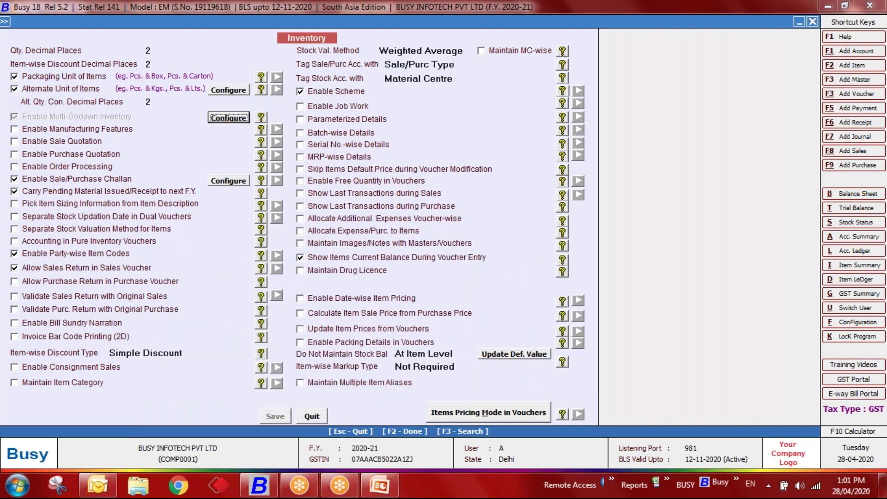
# Step: Close the inventory options and reopen the Inventory section of the feature options
pyautogui.press('Escape')
pyautogui.press('Escape')
pyautogui.press('Return')
pyautogui.press('Down')
pyautogui.press('Down')
pyautogui.press('Down')
pyautogui.press('Down')
pyautogui.press('Return')
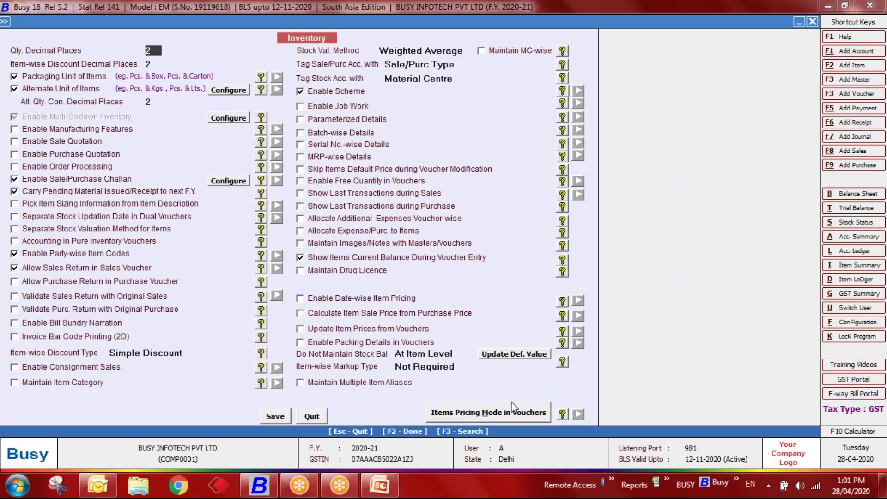
# Step: Configure the sale multiple price lists to input the price category after the party in the voucher, and save the inventory options
pyautogui.click(496, 415)
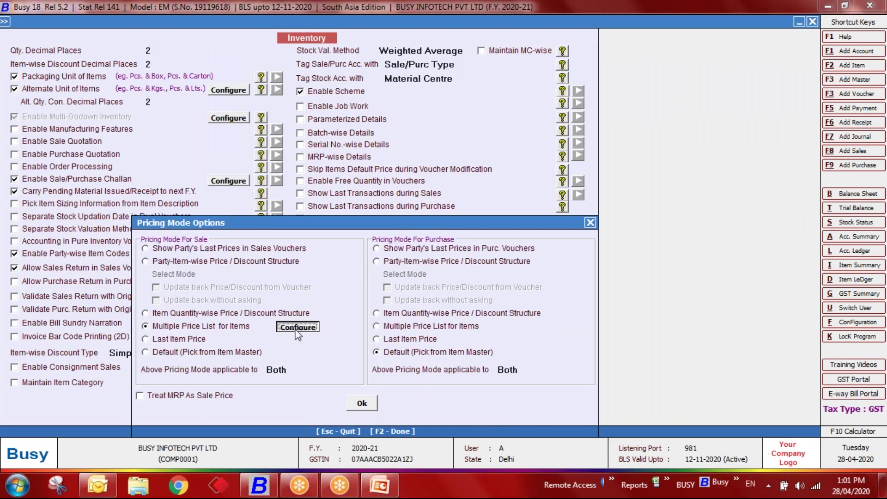
pyautogui.click(296, 328)
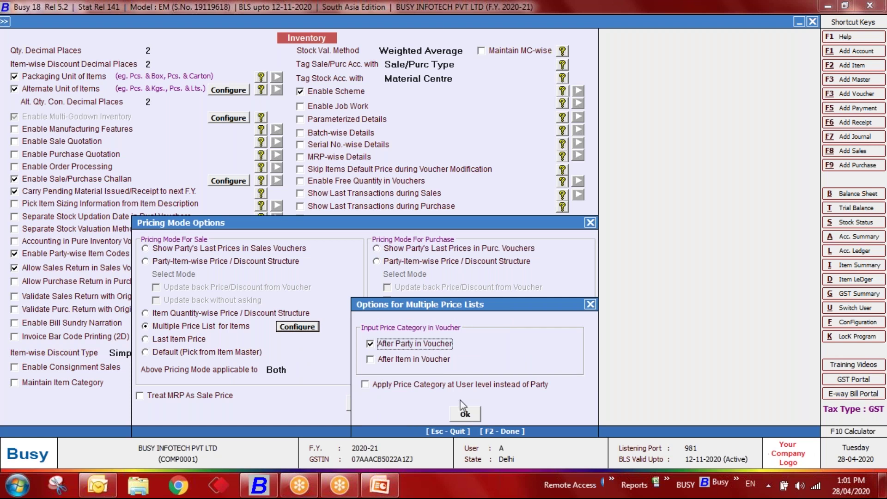
pyautogui.click(453, 414)
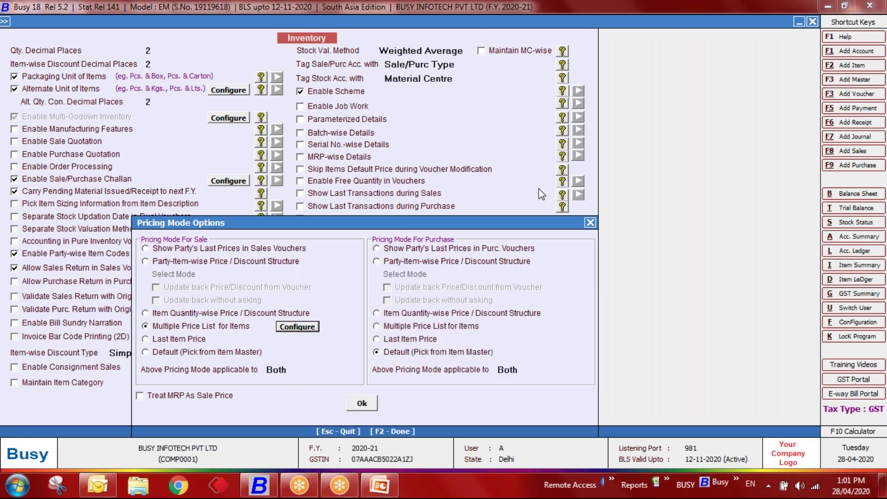
pyautogui.click(362, 404)
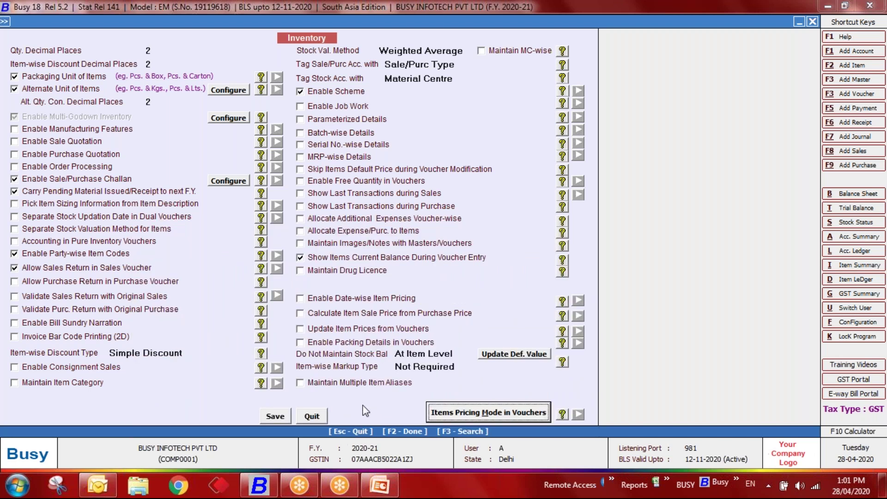
pyautogui.click(275, 415)
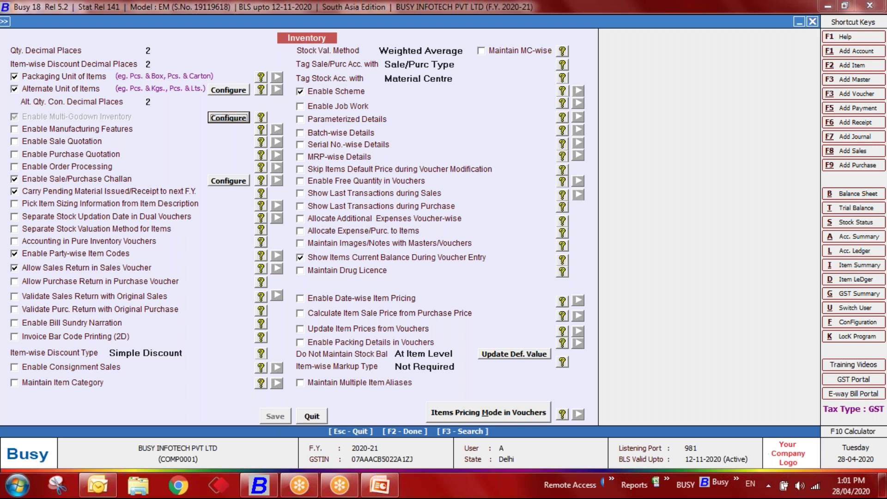
# Step: Open the item master of Shirt for modification and bring up its sales price levels
pyautogui.press('Escape')
pyautogui.press('Escape')
pyautogui.press('Escape')
pyautogui.press('Return')
pyautogui.press('Down')
pyautogui.press('Return')
pyautogui.press('Down')
pyautogui.press('Down')
pyautogui.press('Down')
pyautogui.press('Down')
pyautogui.press('Down')
pyautogui.press('Down')
pyautogui.press('Down')
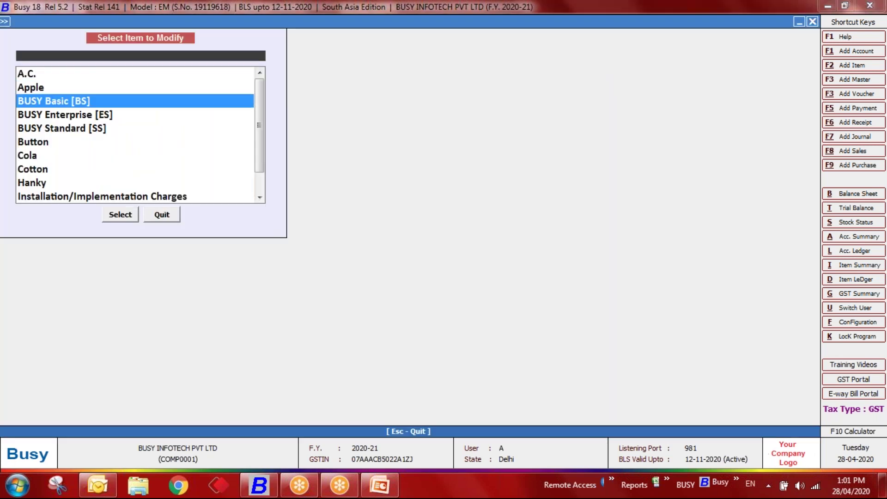
pyautogui.write('shirt')
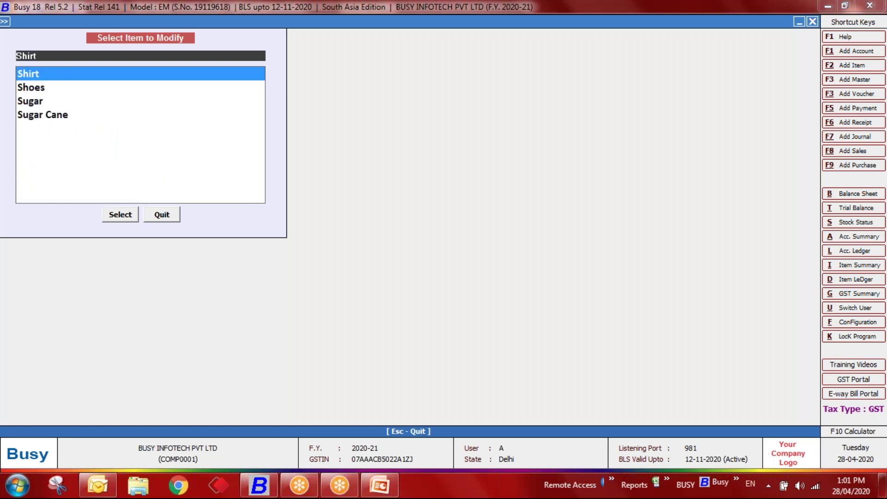
pyautogui.press('Return')
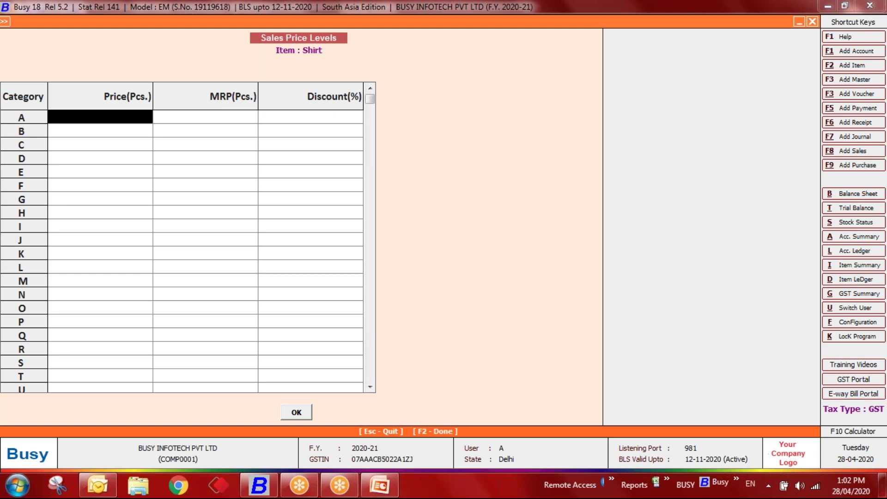
# Step: Set the Shirt's price for category R to 1500
pyautogui.press('Down')
pyautogui.press('Down')
pyautogui.press('Down')
pyautogui.press('Down')
pyautogui.press('Down')
pyautogui.press('Down')
pyautogui.press('Down')
pyautogui.press('Down')
pyautogui.press('Down')
pyautogui.press('Down')
pyautogui.press('Down')
pyautogui.press('Down')
pyautogui.press('Down')
pyautogui.press('Down')
pyautogui.press('Down')
pyautogui.press('Down')
pyautogui.press('Down')
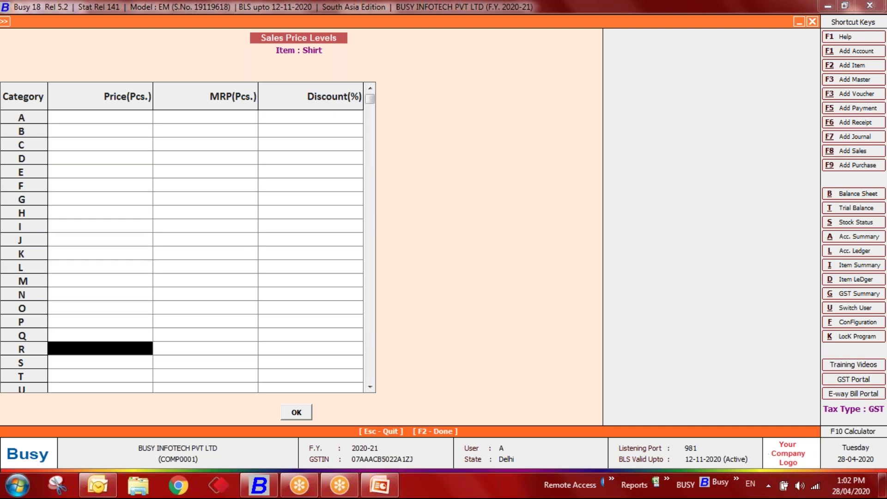
pyautogui.write('1500')
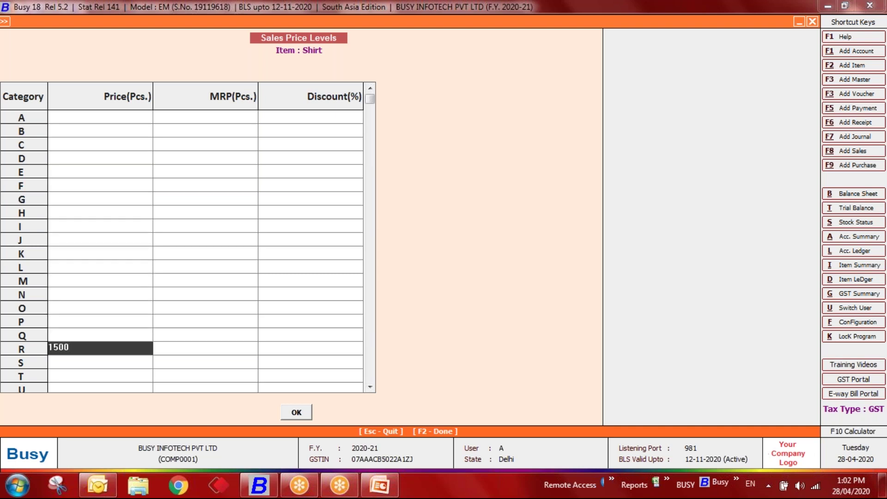
pyautogui.press('Return')
# Step: Set the Shirt's price for category D to 1300
pyautogui.press('Up')
pyautogui.press('Up')
pyautogui.press('Up')
pyautogui.press('Up')
pyautogui.press('Up')
pyautogui.press('Up')
pyautogui.press('Up')
pyautogui.press('Left')
pyautogui.press('Up')
pyautogui.press('Up')
pyautogui.press('Up')
pyautogui.press('Up')
pyautogui.press('Up')
pyautogui.press('Up')
pyautogui.press('Up')
pyautogui.write('1,300')
pyautogui.press('Return')
# Step: Set the Shirt's price for category W to 1950
pyautogui.press('Down')
pyautogui.press('Down')
pyautogui.press('Left')
pyautogui.press('Down')
pyautogui.press('Down')
pyautogui.press('Down')
pyautogui.press('Down')
pyautogui.press('Down')
pyautogui.press('Down')
pyautogui.press('Down')
pyautogui.press('Down')
pyautogui.press('Down')
pyautogui.press('Down')
pyautogui.press('Down')
pyautogui.press('Down')
pyautogui.press('Down')
pyautogui.press('Down')
pyautogui.press('Down')
pyautogui.press('Down')
pyautogui.press('Down')
pyautogui.press('Down')
pyautogui.press('Down')
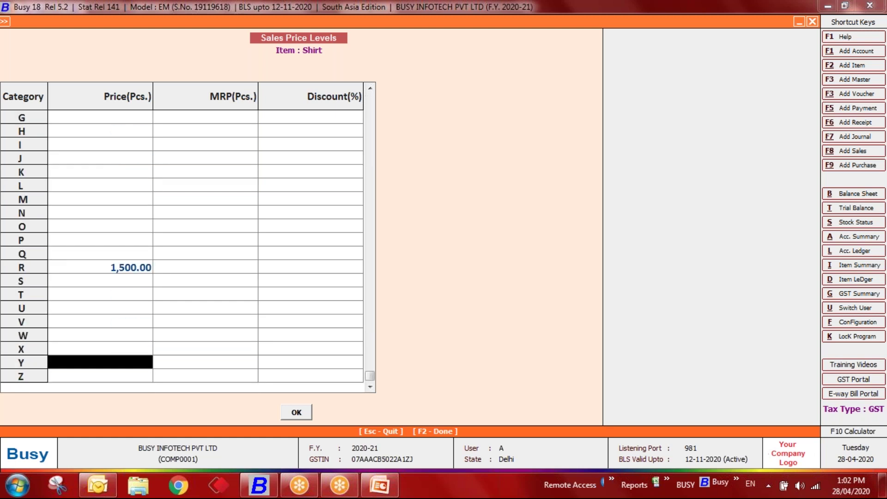
pyautogui.press('Up')
pyautogui.press('Up')
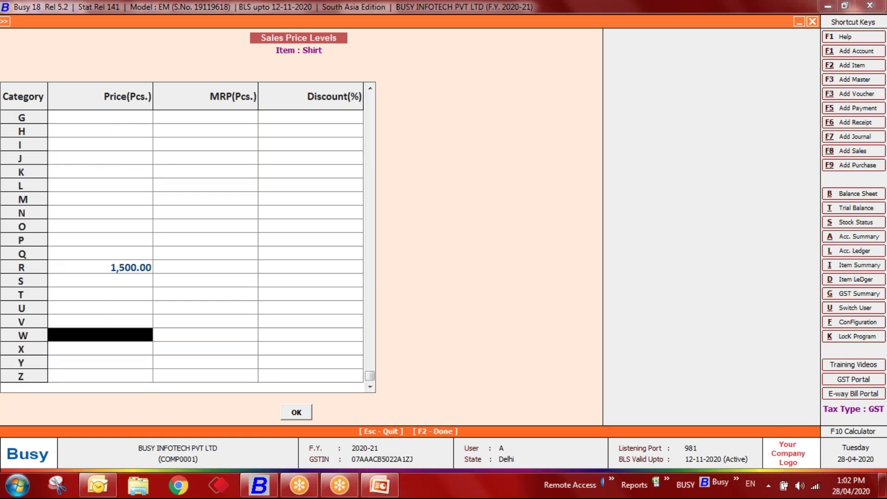
pyautogui.write('1950')
pyautogui.press('Return')
# Step: Accept the sales price levels and save the Shirt item master
pyautogui.press('F2')
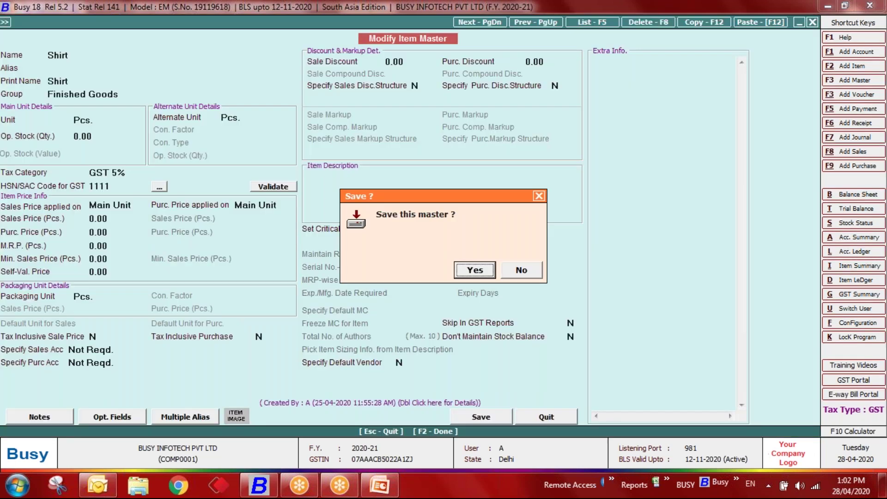
pyautogui.press('Return')
pyautogui.press('Escape')
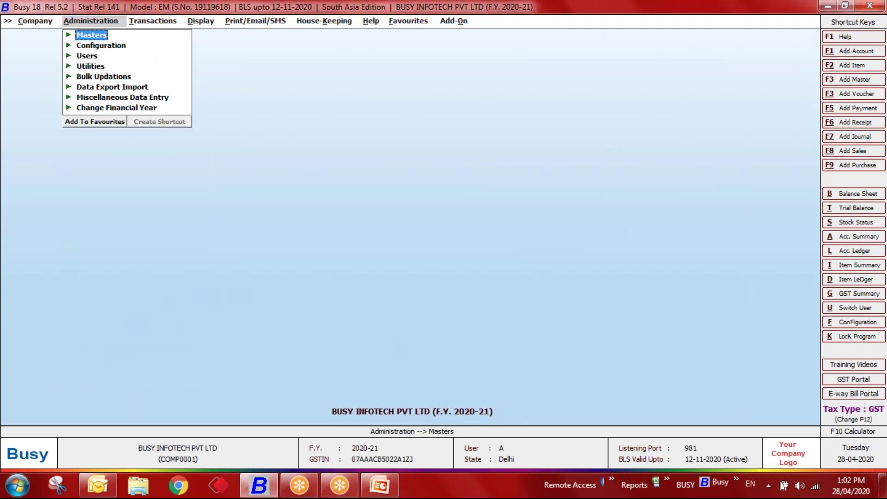
# Step: Start a new sales voucher with Diamond Platinize as the party
pyautogui.press('Right')
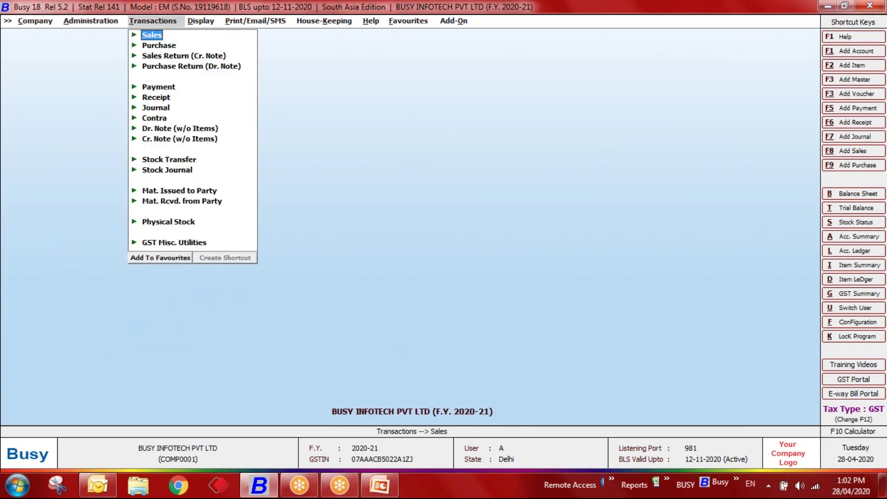
pyautogui.press('Return')
pyautogui.press('Return')
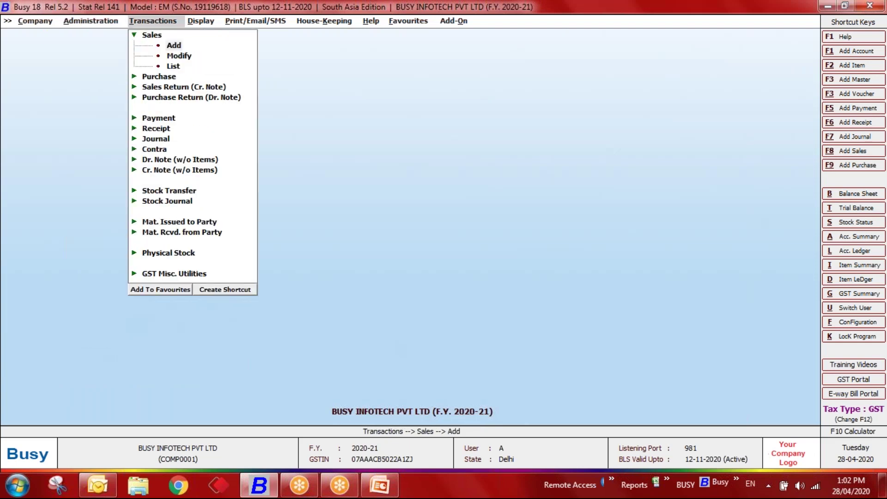
pyautogui.press('Return')
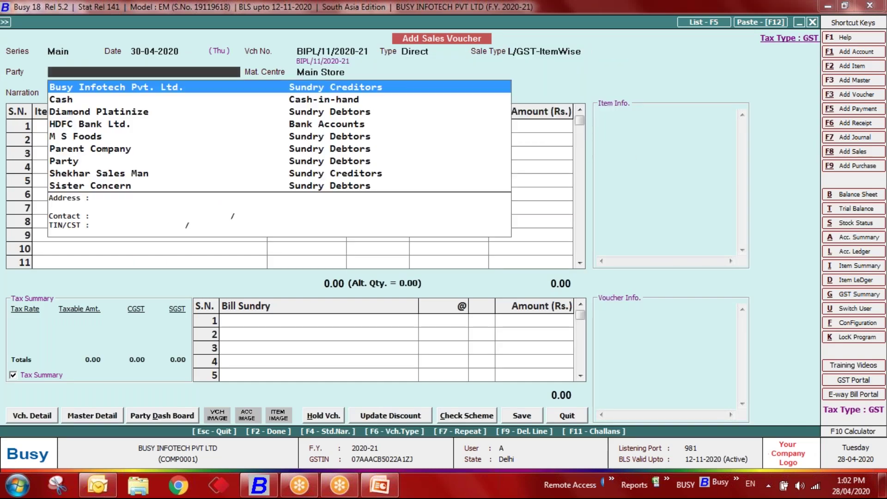
pyautogui.press('Down')
pyautogui.press('Down')
pyautogui.press('Return')
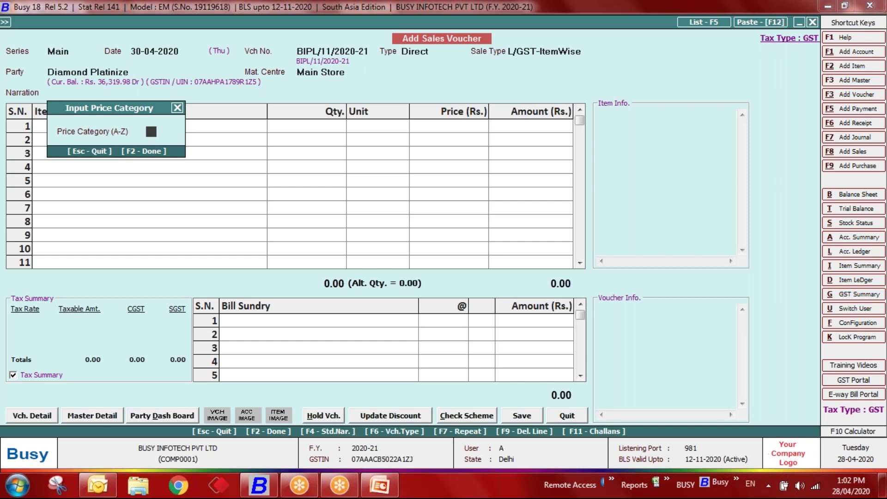
# Step: Enter D as the price category for the voucher's party and answer the party master update question
pyautogui.write('d')
pyautogui.press('Return')
pyautogui.press('Left')
pyautogui.press('Return')
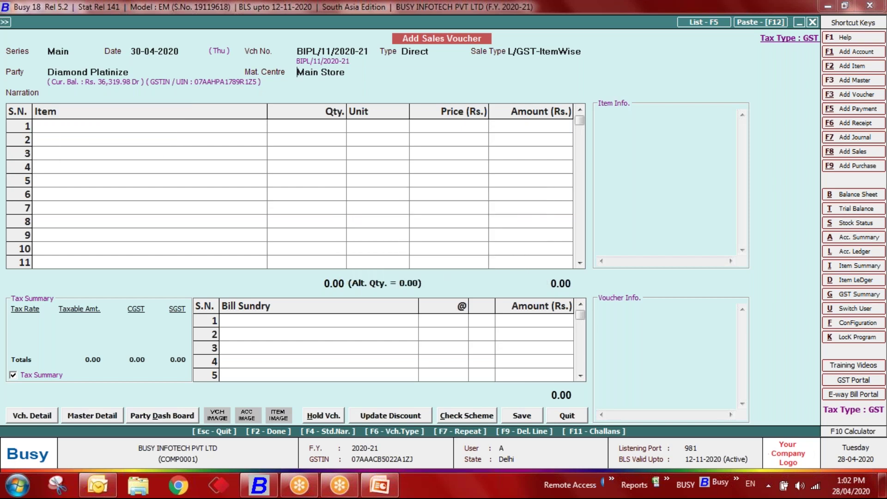
# Step: Add Shirt as the voucher's first item, leaving its description fields blank
pyautogui.press('Return')
pyautogui.press('Down')
pyautogui.press('Down')
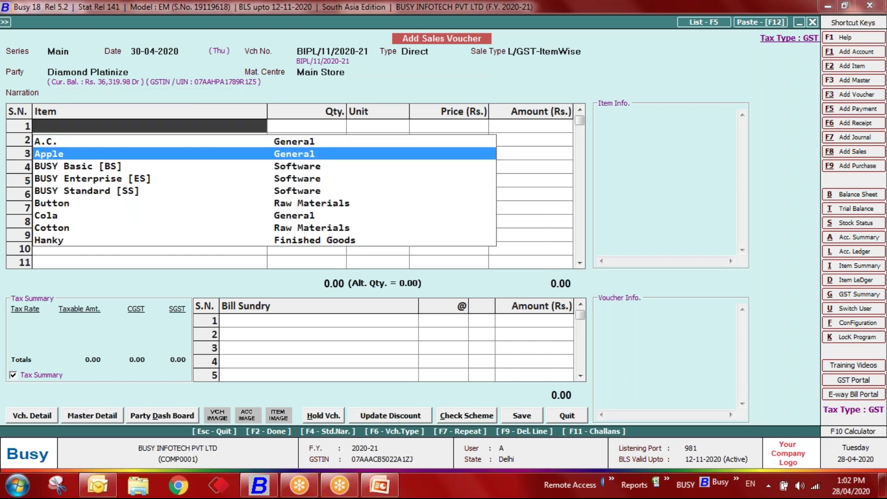
pyautogui.write('shirt')
pyautogui.press('Return')
pyautogui.press('Return')
pyautogui.press('Return')
pyautogui.press('Return')
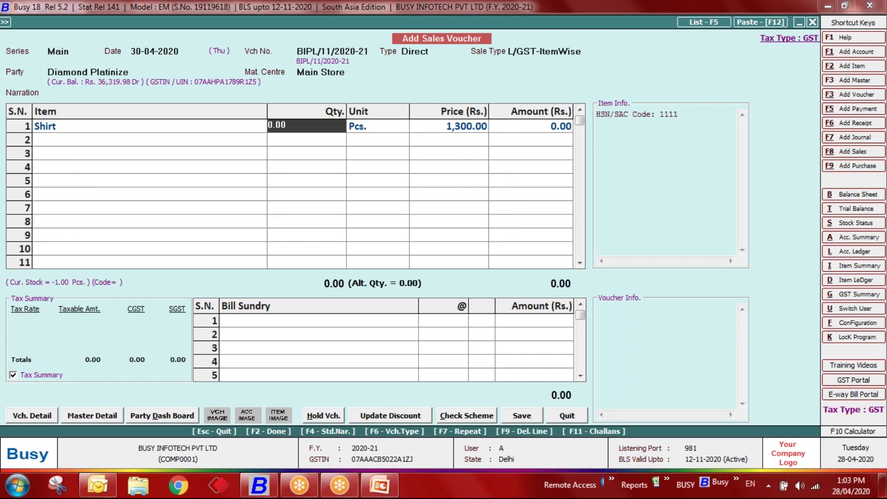
# Step: Change the price category for Diamond Platinize in the voucher to R without updating the party master
pyautogui.click(113, 71)
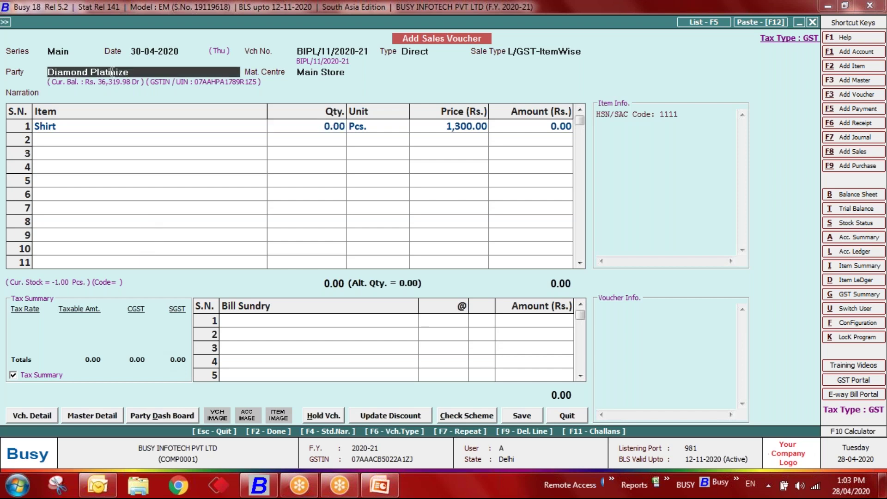
pyautogui.press('Return')
pyautogui.write('r')
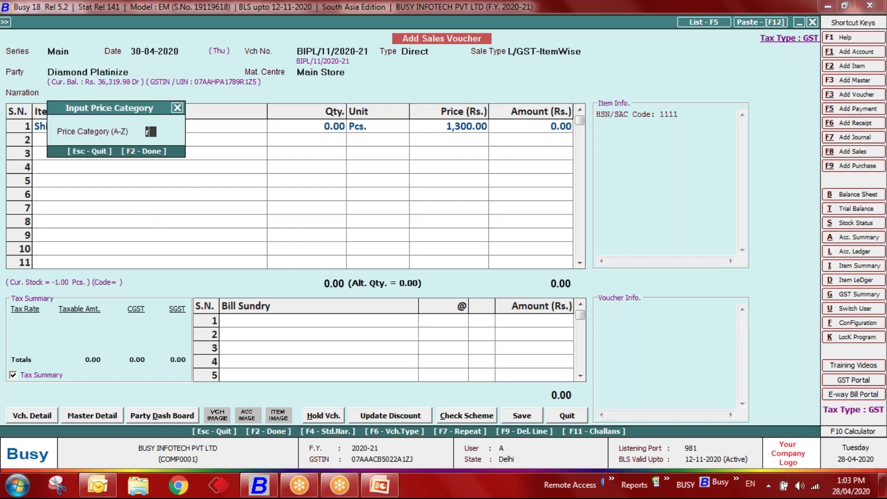
pyautogui.press('Return')
pyautogui.press('n')
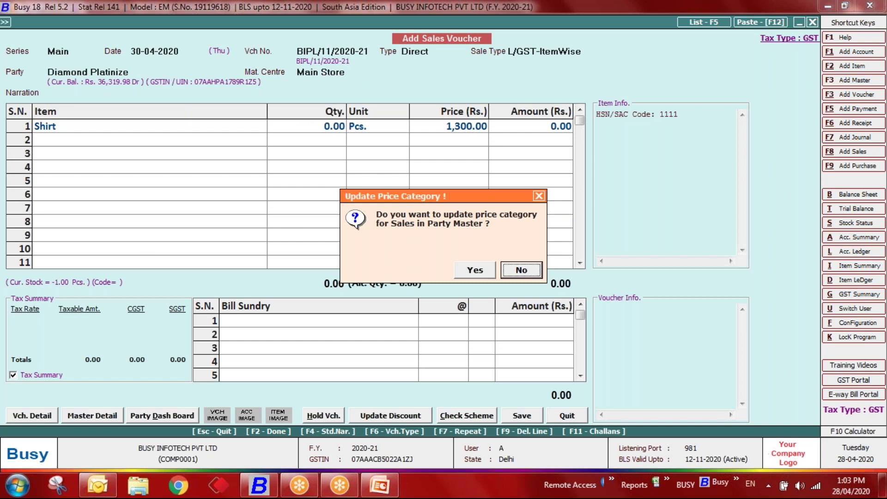
pyautogui.press('Return')
pyautogui.press('Return')
pyautogui.press('Return')
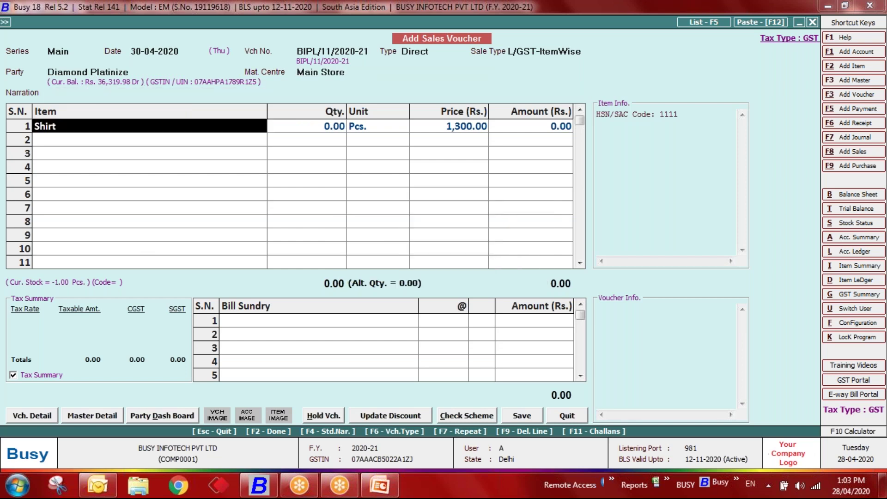
# Step: Select Shirt again in the voucher's first line to reload its price, leaving the description fields blank
pyautogui.write('shi')
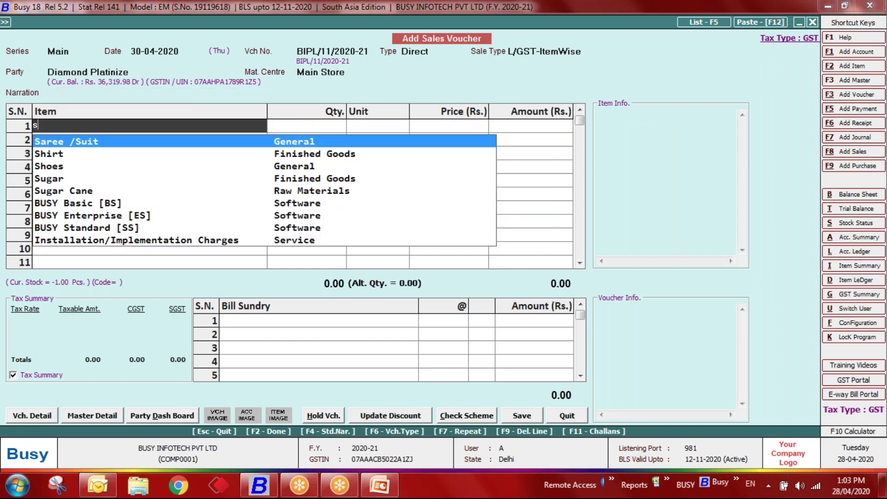
pyautogui.press('Return')
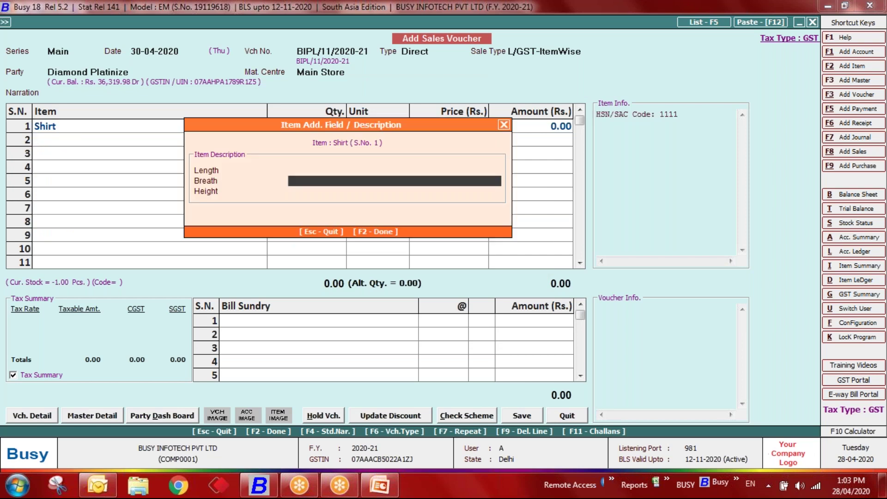
pyautogui.press('Return')
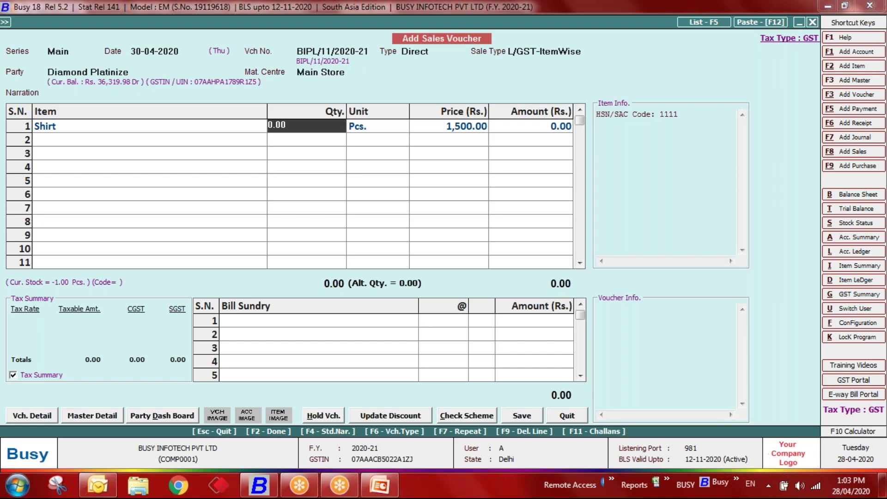
pyautogui.press('Up')
pyautogui.press('Up')
pyautogui.press('Up')
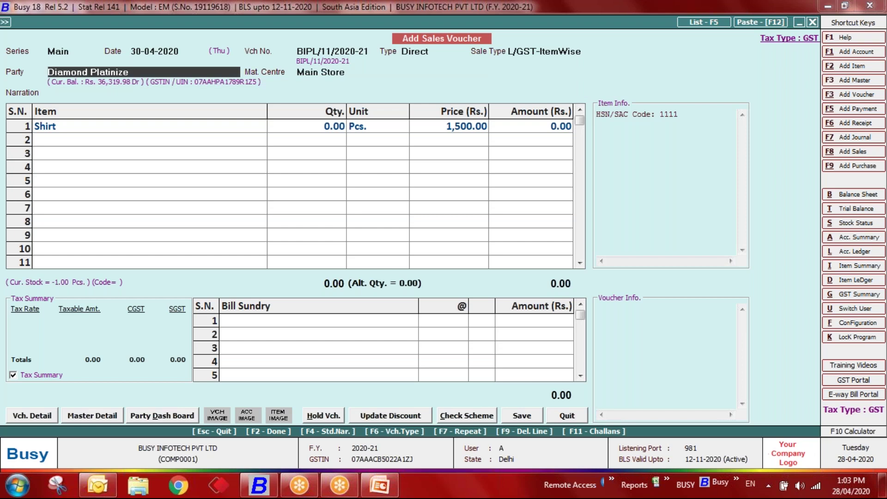
pyautogui.hotkey('alt', 'm')
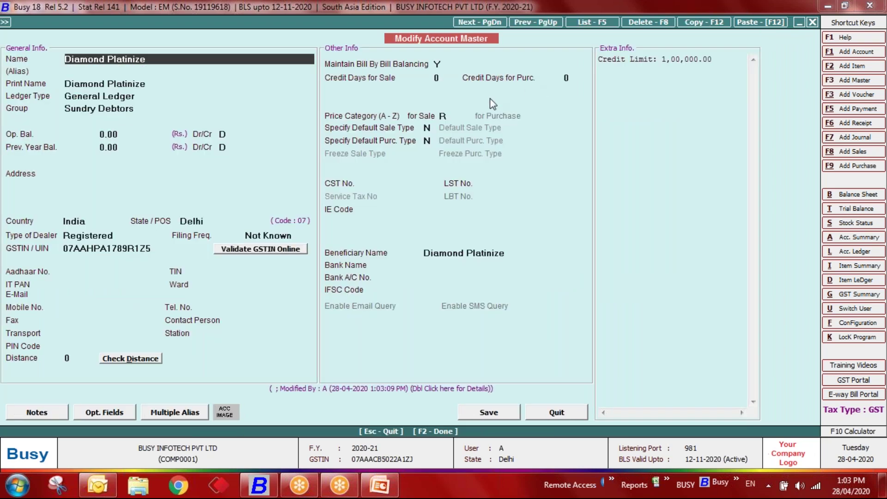
pyautogui.click(449, 117)
pyautogui.press('BackSpace')
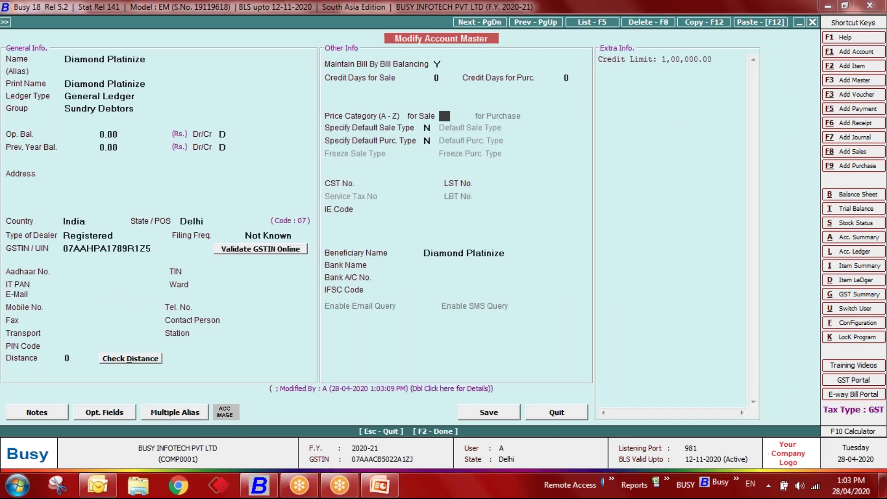
pyautogui.write('R')
pyautogui.press('BackSpace')
pyautogui.write('D')
pyautogui.press('BackSpace')
pyautogui.press('Escape')
pyautogui.press('Return')
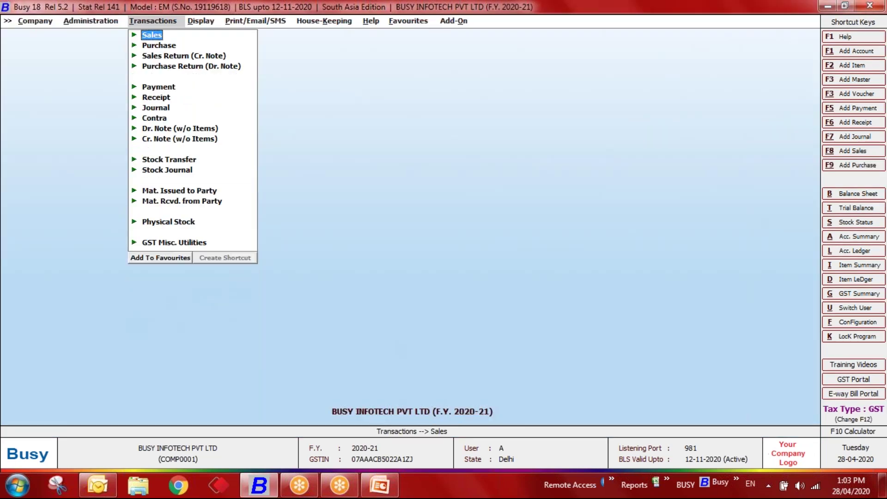
# Step: Open the Inventory section of the Features / Options configuration
pyautogui.press('Left')
pyautogui.press('Down')
pyautogui.press('Down')
pyautogui.press('Return')
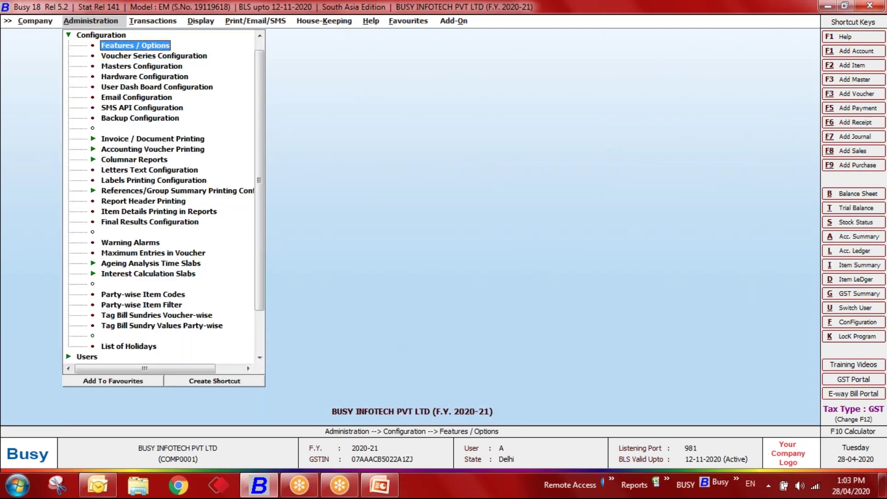
pyautogui.press('Return')
pyautogui.press('Down')
pyautogui.press('Down')
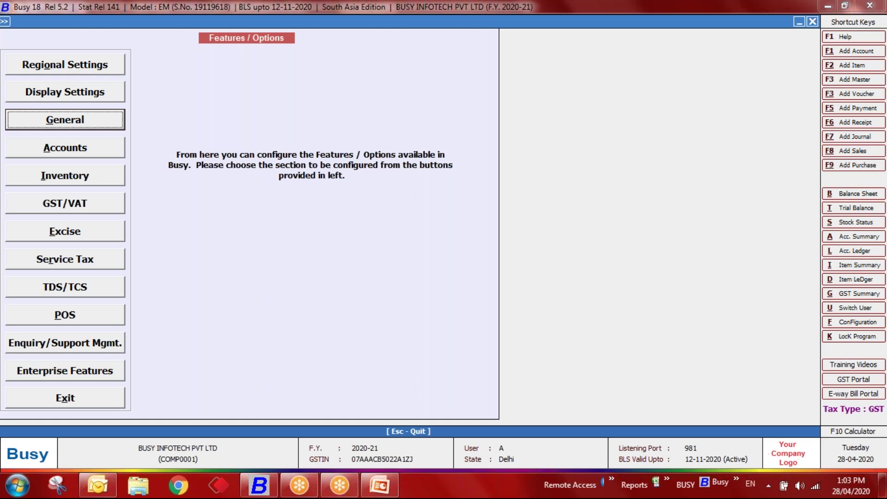
pyautogui.press('Down')
pyautogui.press('Down')
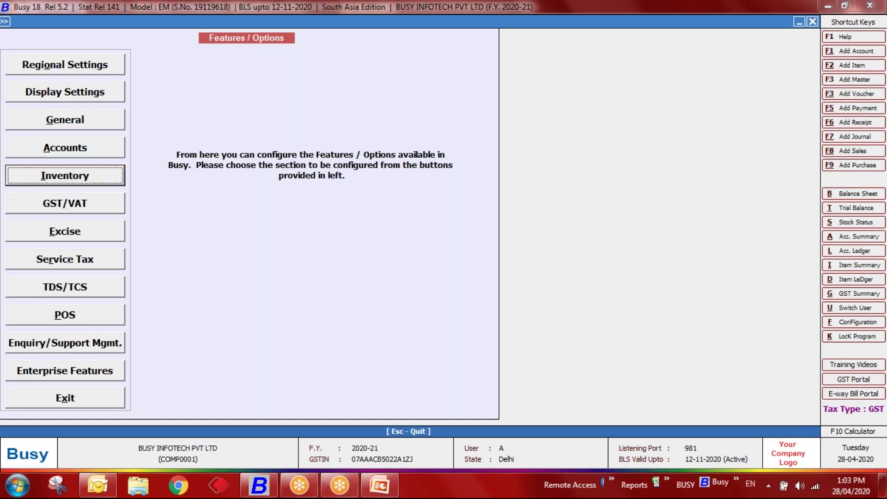
pyautogui.press('Return')
# Step: Configure the sales Multiple Price List to ask for the price category after the item instead of the party, and save the inventory options
pyautogui.click(487, 412)
pyautogui.click(297, 326)
pyautogui.click(423, 361)
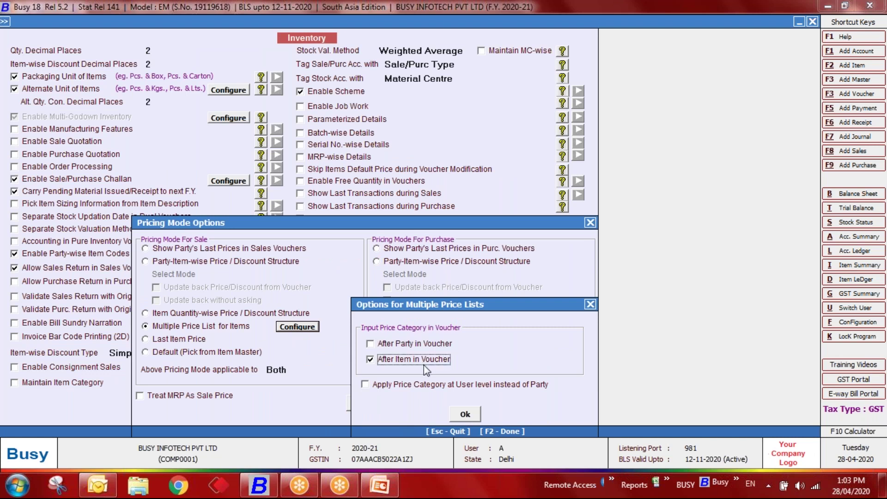
pyautogui.click(465, 414)
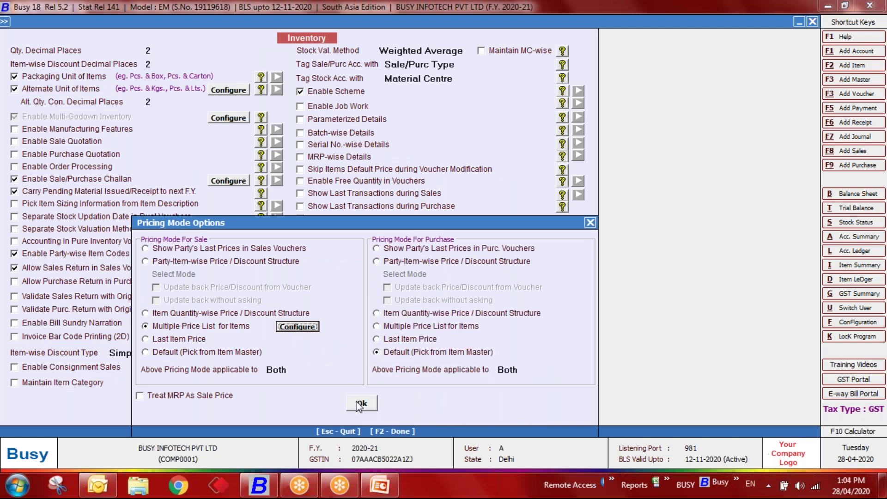
pyautogui.click(361, 403)
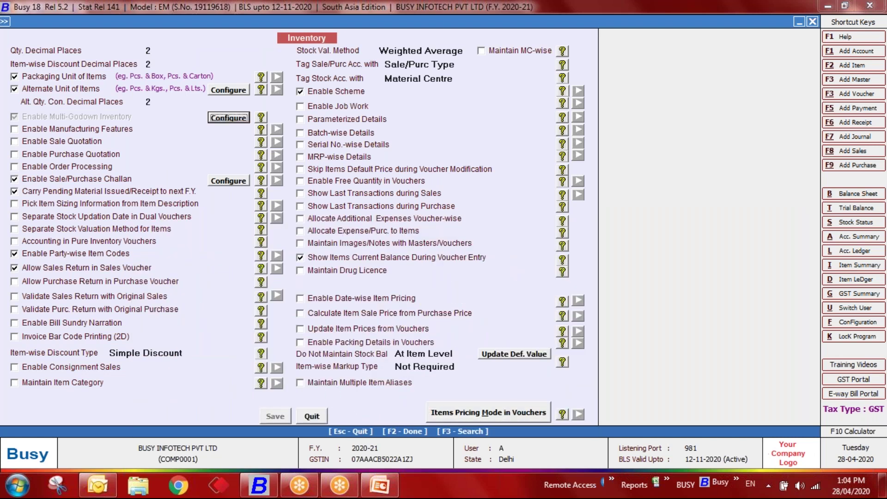
pyautogui.press('Escape')
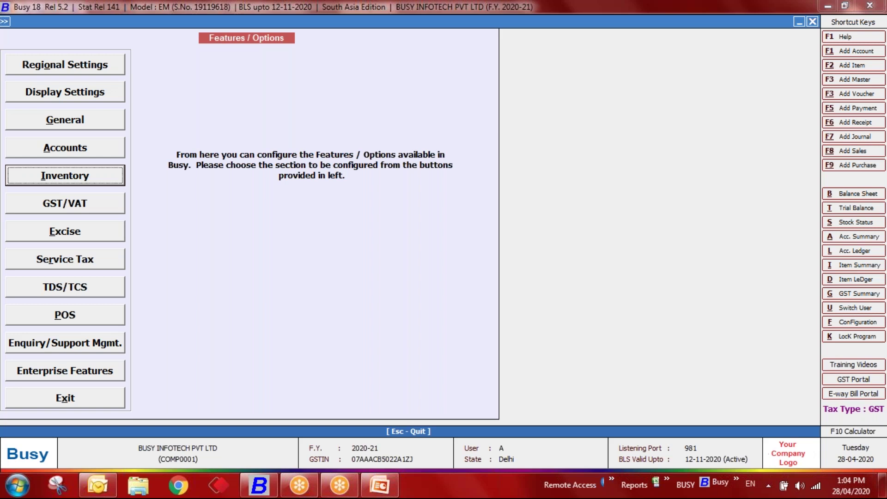
pyautogui.press('Escape')
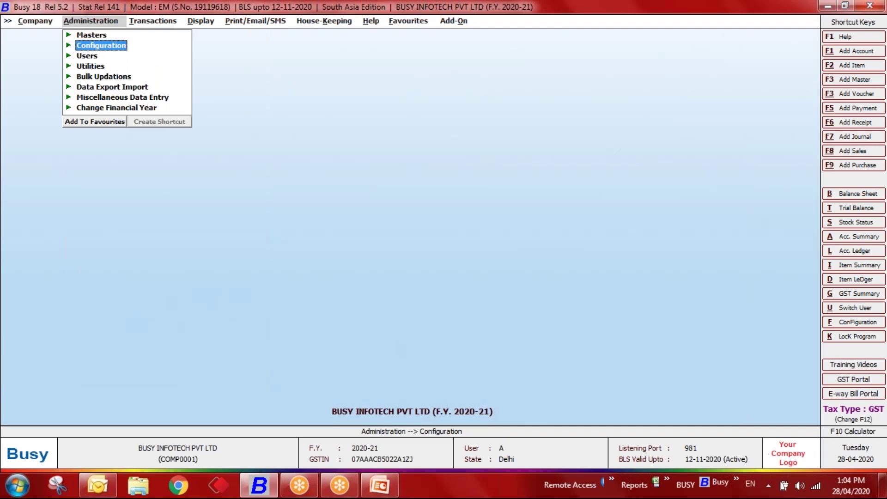
# Step: Start a new sales voucher in the Main series with Diamond Platinize as the party and Main Store as the material centre
pyautogui.press('Right')
pyautogui.press('Return')
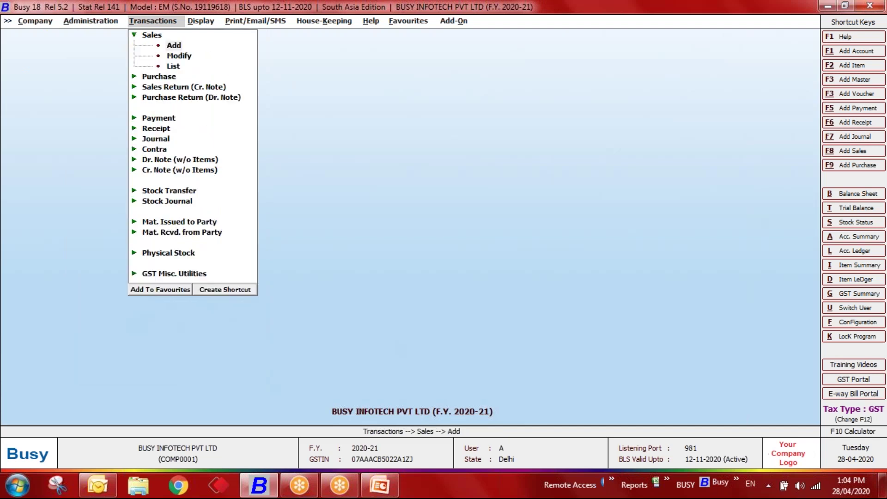
pyautogui.press('Return')
pyautogui.press('Return')
pyautogui.press('Return')
pyautogui.press('Down')
pyautogui.press('Down')
pyautogui.press('Return')
pyautogui.press('Down')
pyautogui.press('Down')
# Step: Add Shirt as the voucher's first item with quantity 1 at the 1,350.00 category price, leaving its description fields blank
pyautogui.write('shirt')
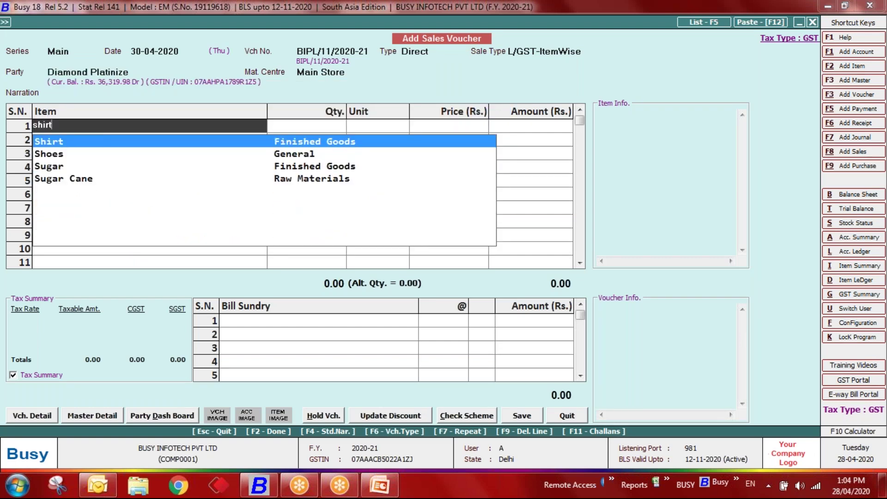
pyautogui.press('Return')
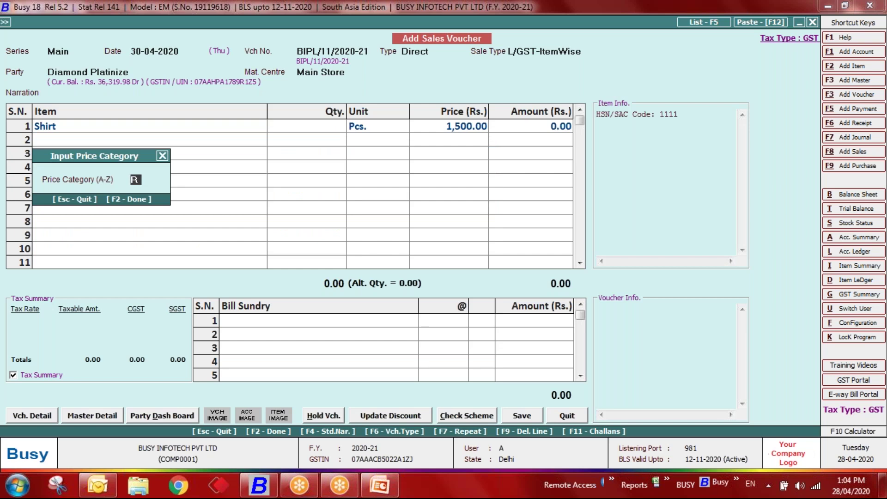
pyautogui.press('Return')
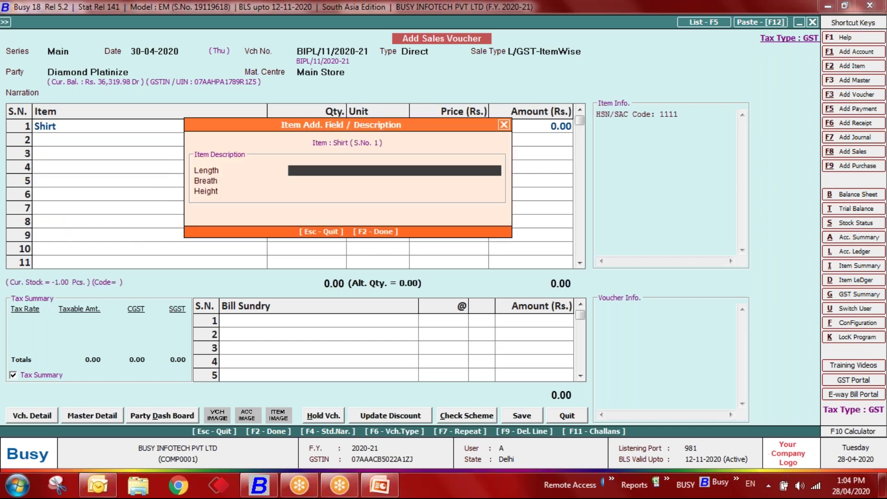
pyautogui.press('Return')
pyautogui.press('Return')
pyautogui.hotkey('shift', 'Tab')
pyautogui.write('1')
pyautogui.press('Return')
pyautogui.press('Left')
pyautogui.press('Return')
pyautogui.press('Return')
pyautogui.press('Return')
pyautogui.press('Return')
# Step: Add Shirt on the voucher's second line with price category W and quantity 1
pyautogui.press('Down')
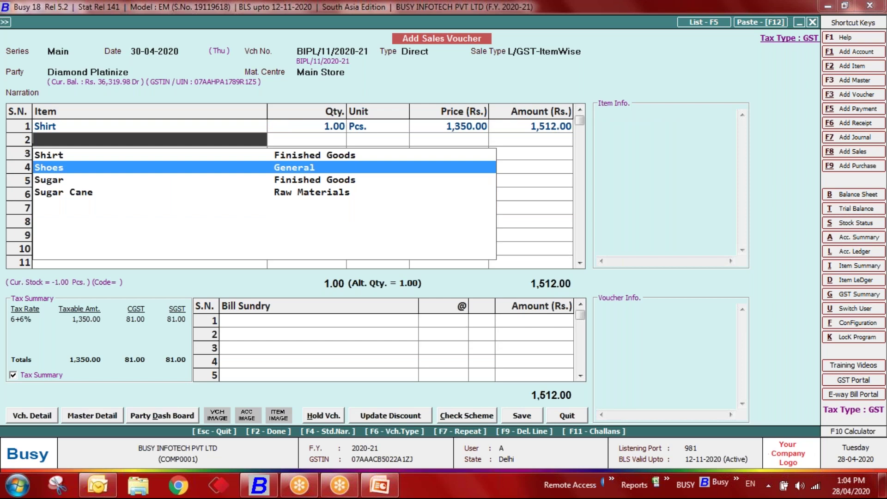
pyautogui.press('Up')
pyautogui.press('Return')
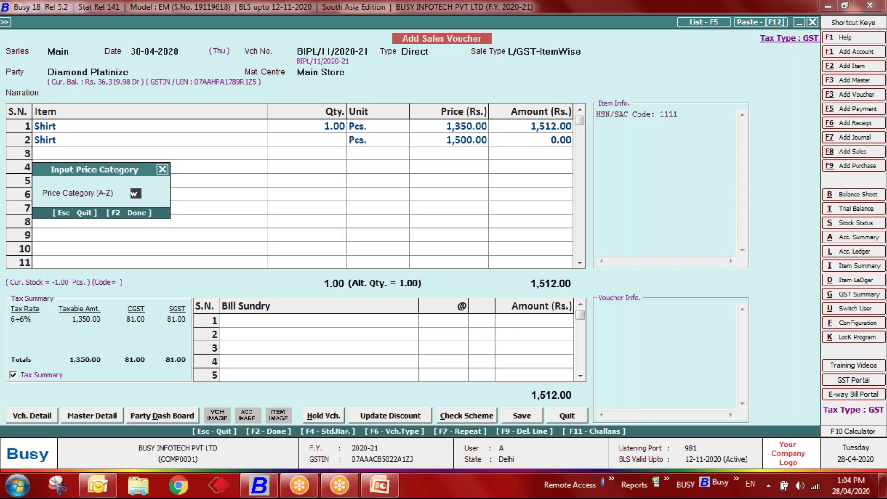
pyautogui.press('Return')
pyautogui.press('Return')
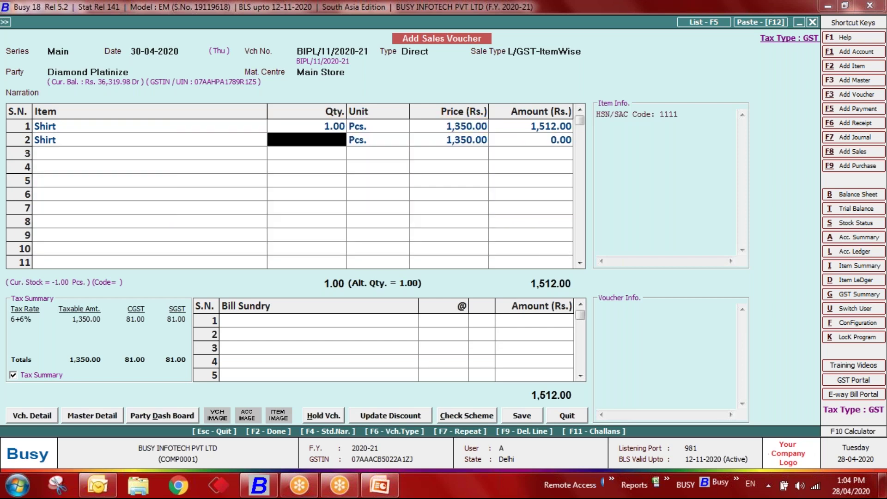
pyautogui.write('1')
pyautogui.press('Return')
pyautogui.press('Return')
pyautogui.press('Return')
pyautogui.press('Return')
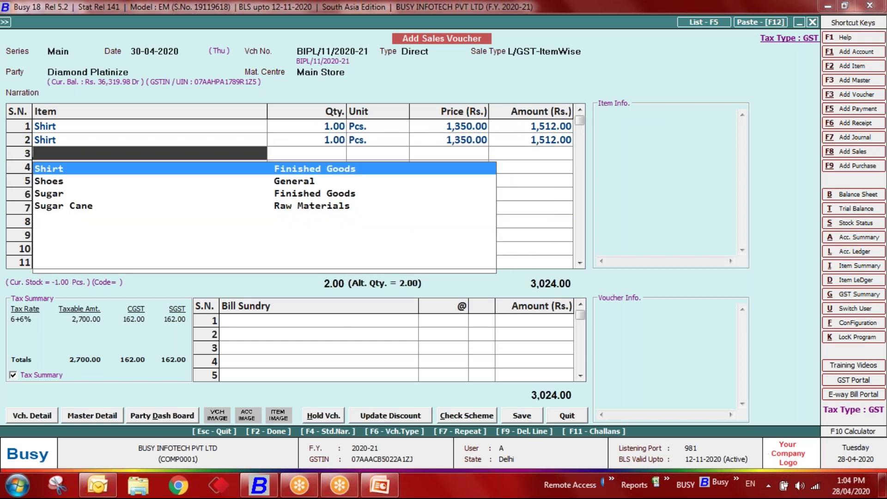
# Step: Add Shirt on the voucher's third line with quantity 1 at the 1,500.00 category price
pyautogui.press('Return')
pyautogui.press('Return')
pyautogui.press('Return')
pyautogui.press('Return')
pyautogui.write('1')
pyautogui.press('Return')
pyautogui.press('Return')
pyautogui.press('Return')
pyautogui.press('Return')
pyautogui.press('Return')
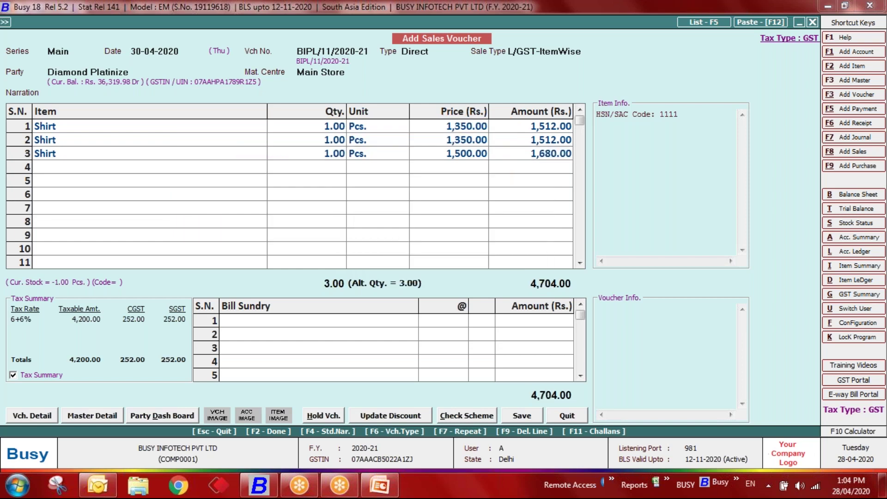
# Step: Add Shirt on the voucher's fourth line with quantity 1 at the 1,300.00 category price
pyautogui.press('Return')
pyautogui.press('Return')
pyautogui.press('Return')
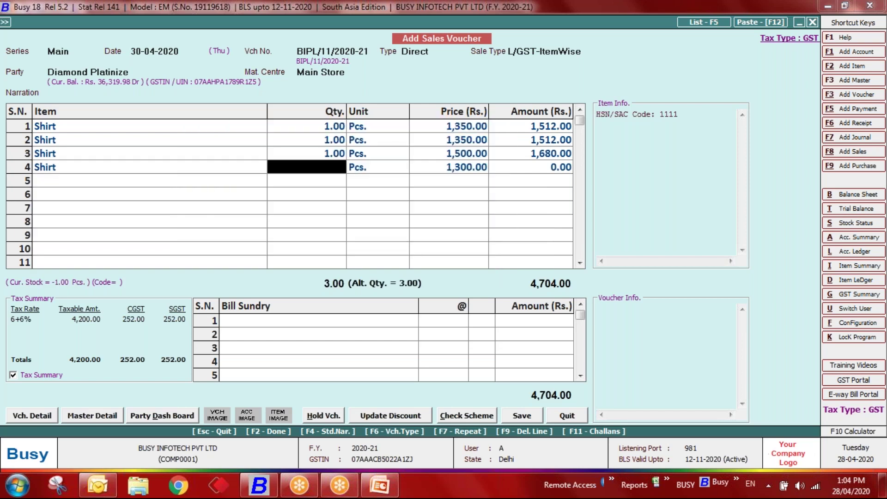
pyautogui.write('1')
pyautogui.press('Return')
pyautogui.press('Left')
pyautogui.press('Return')
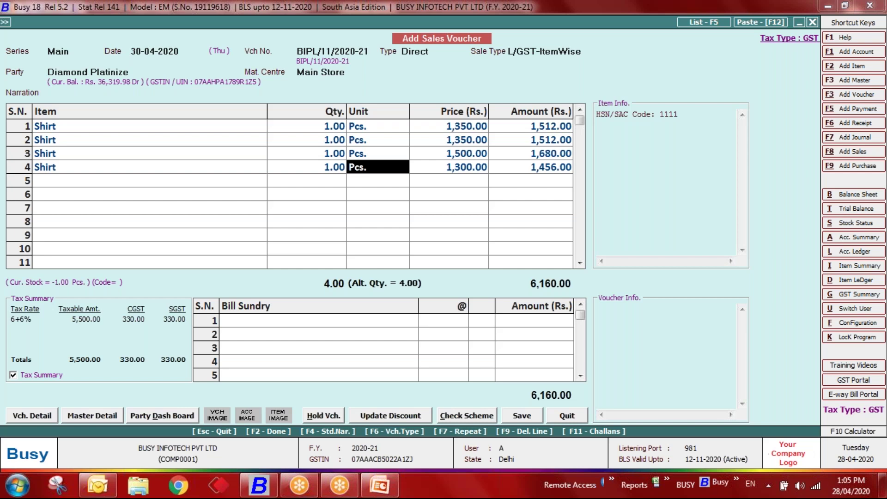
# Step: Discard the sales voucher and open the sales Multiple Price List options in the inventory pricing mode settings
pyautogui.press('Escape')
pyautogui.press('Return')
pyautogui.press('Left')
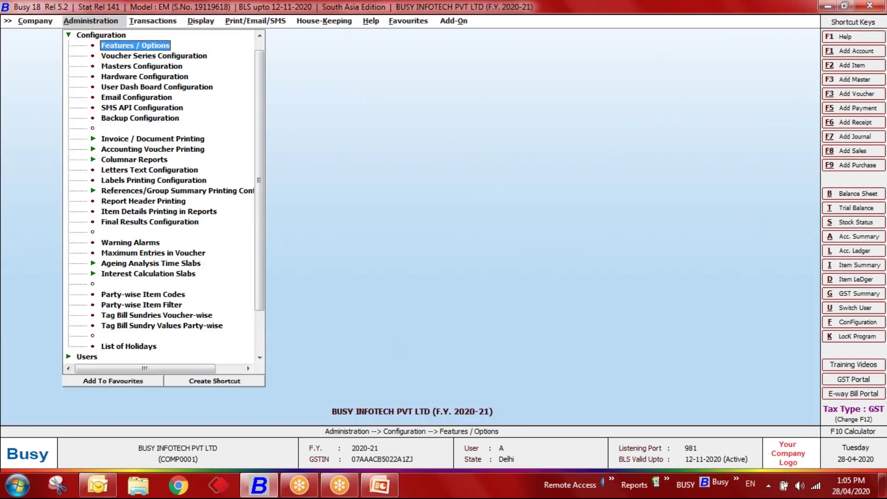
pyautogui.press('Return')
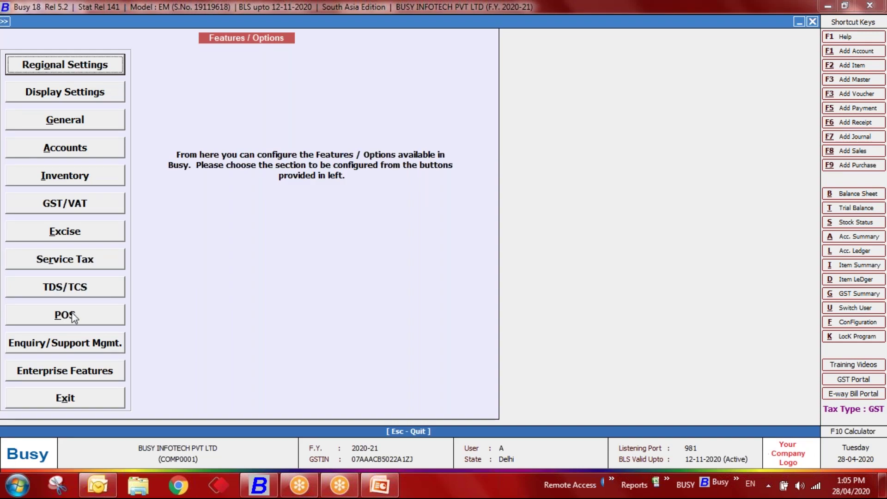
pyautogui.click(84, 175)
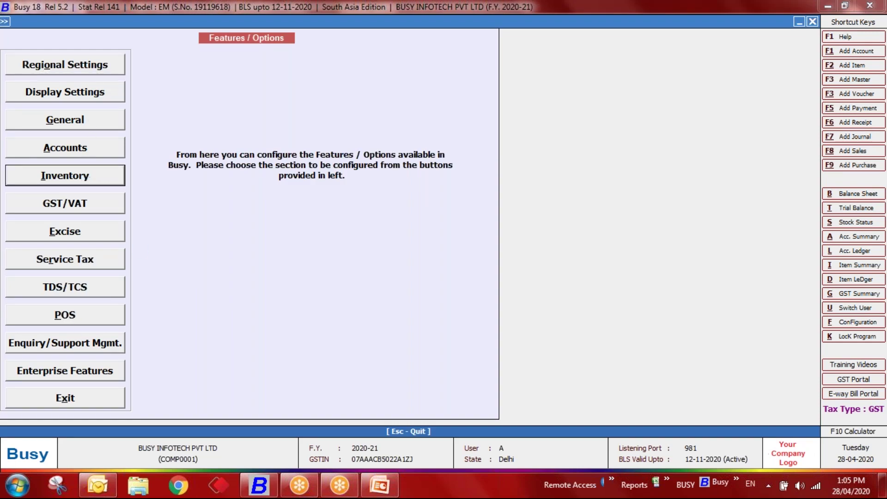
pyautogui.click(452, 412)
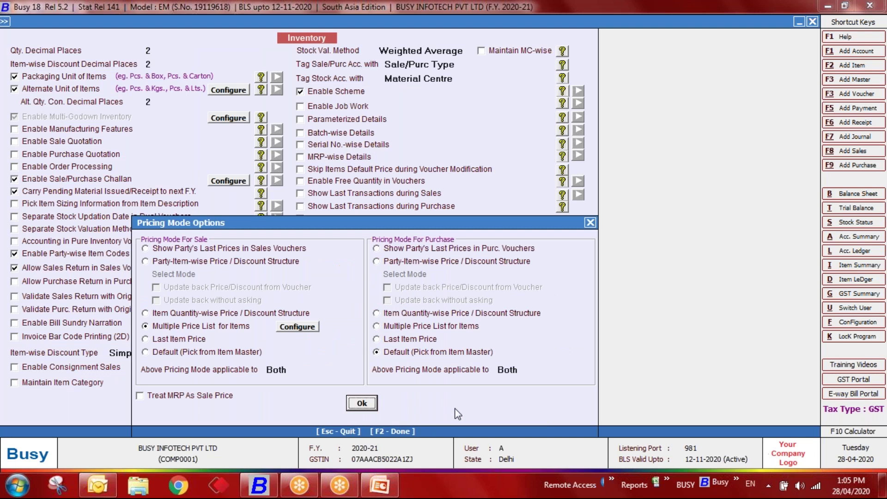
pyautogui.click(296, 328)
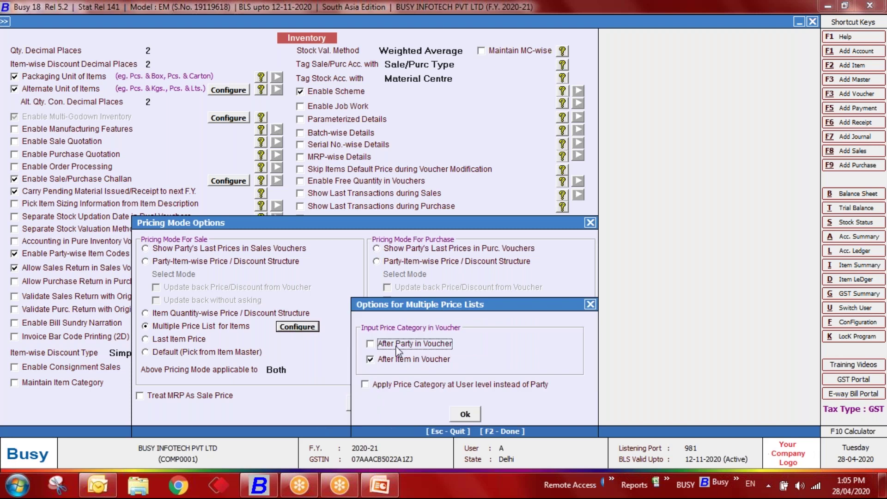
# Step: Turn off price category input after the item, apply the price category at user level instead of party, and save the inventory options
pyautogui.click(391, 361)
pyautogui.click(391, 361)
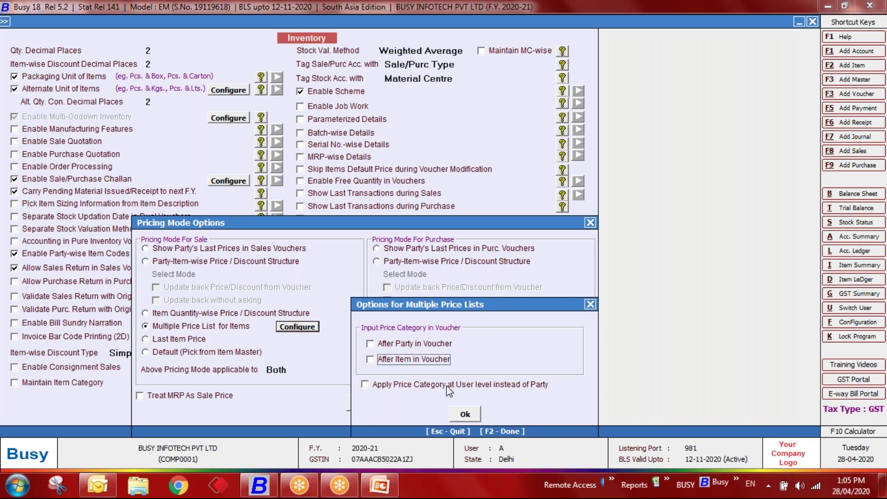
pyautogui.click(446, 386)
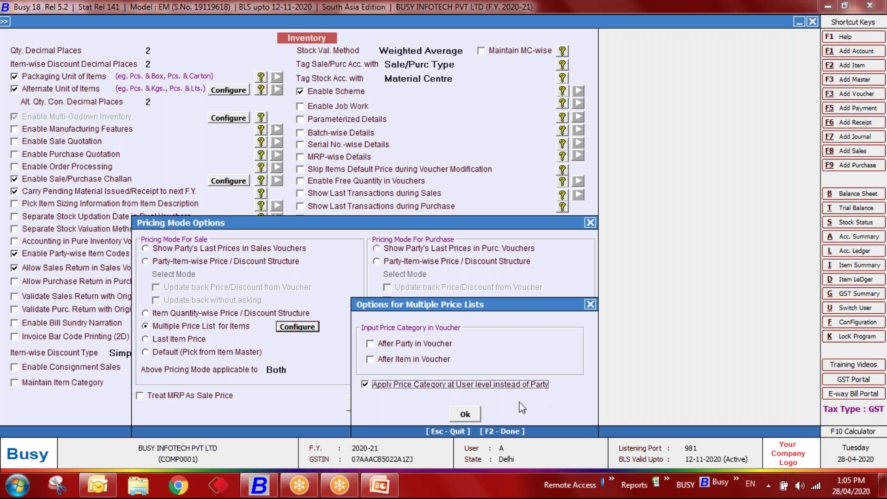
pyautogui.click(464, 414)
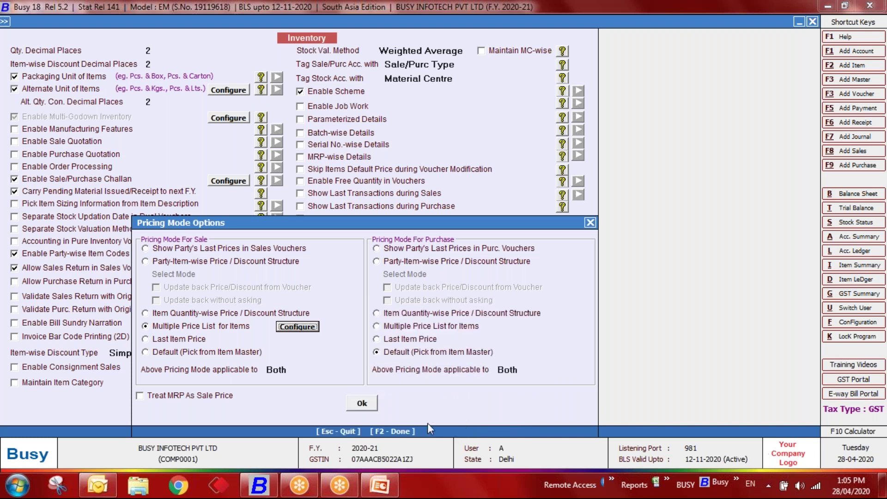
pyautogui.click(374, 403)
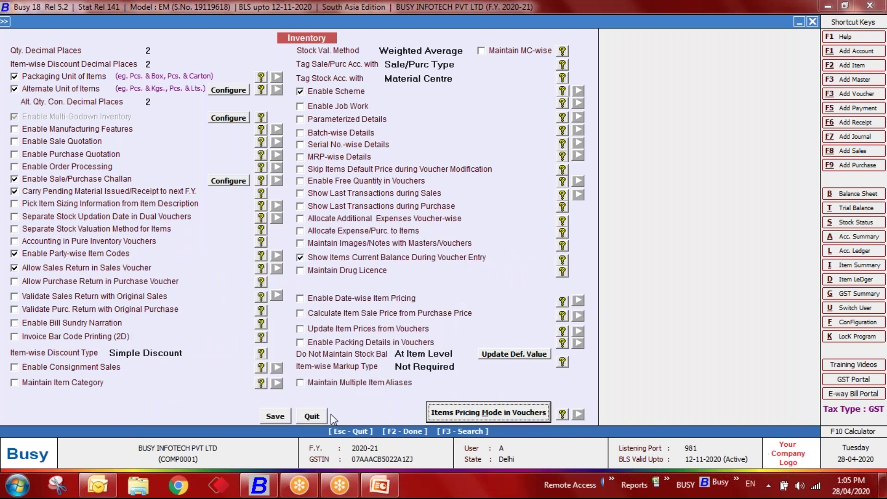
pyautogui.click(261, 415)
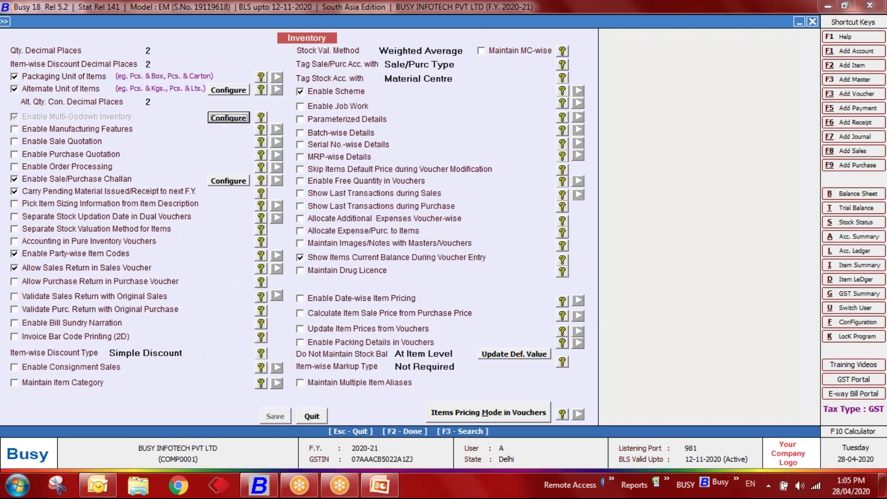
pyautogui.press('Escape')
pyautogui.press('Escape')
# Step: Open user B for modification, enter W as the sale price category, and leave without saving
pyautogui.press('Down')
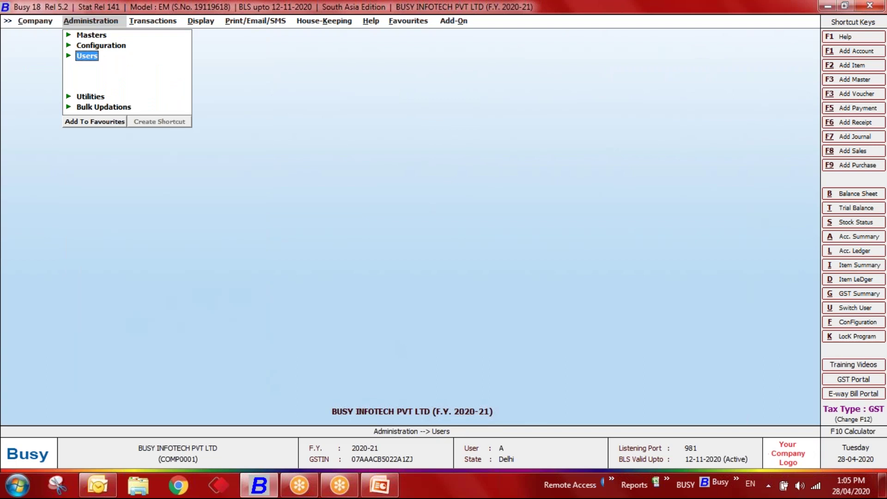
pyautogui.press('Return')
pyautogui.press('Down')
pyautogui.press('Return')
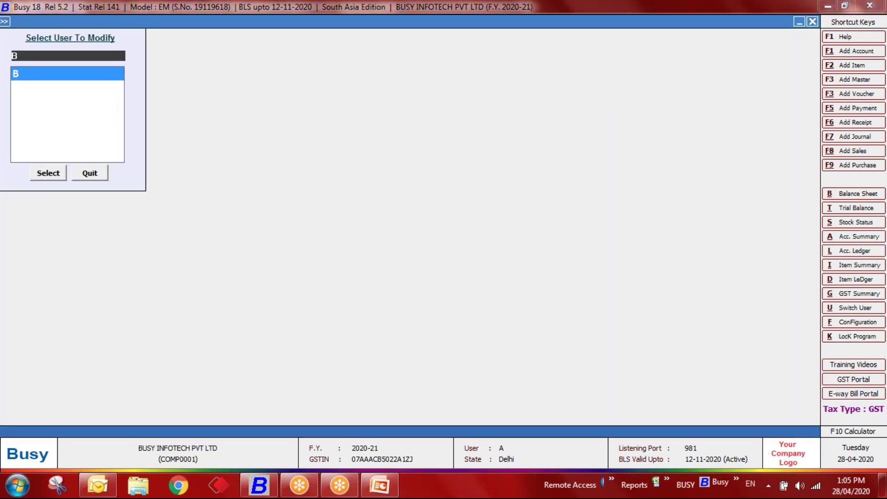
pyautogui.press('Return')
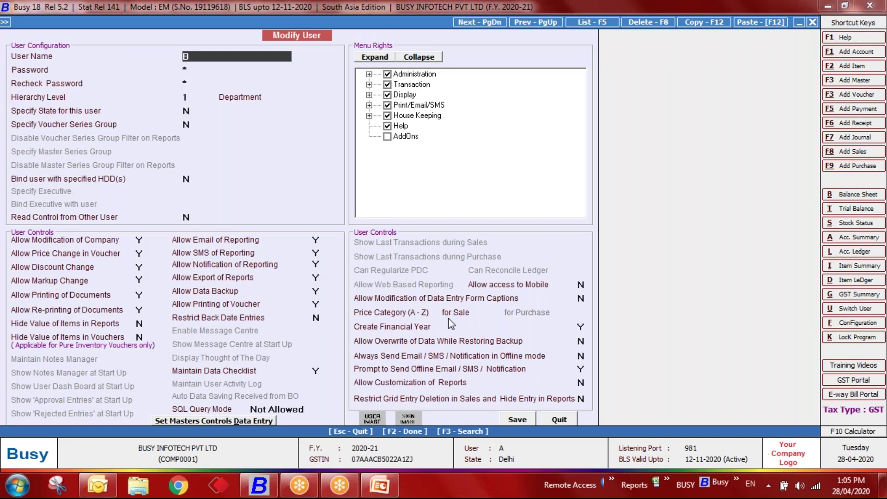
pyautogui.click(483, 314)
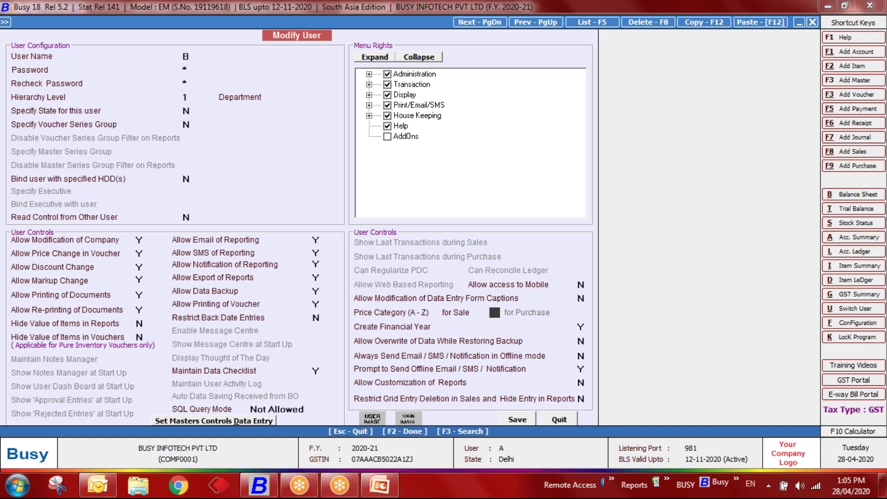
pyautogui.write('W')
pyautogui.press('Escape')
pyautogui.press('Escape')
# Step: Set the sales pricing mode to Last Item Price in the inventory pricing options, leaving the unit-wise transaction check off
pyautogui.press('Up')
pyautogui.press('Return')
pyautogui.press('Return')
pyautogui.press('Down')
pyautogui.press('Down')
pyautogui.press('Return')
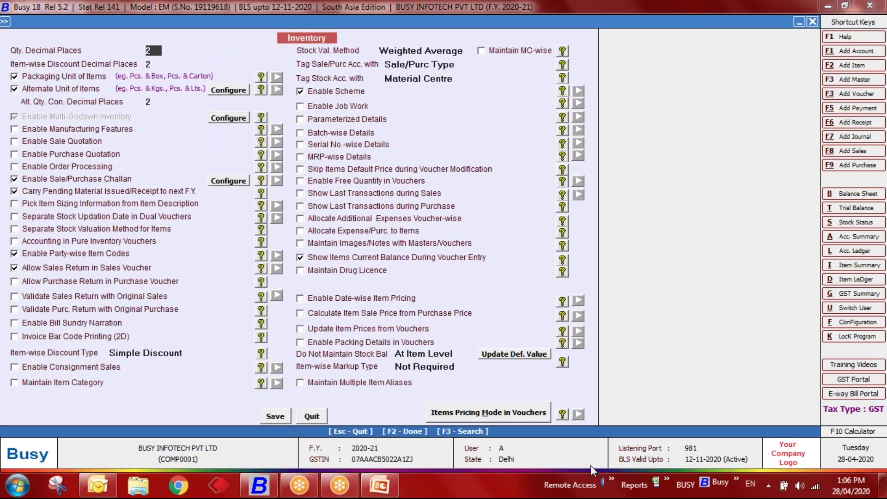
pyautogui.click(478, 413)
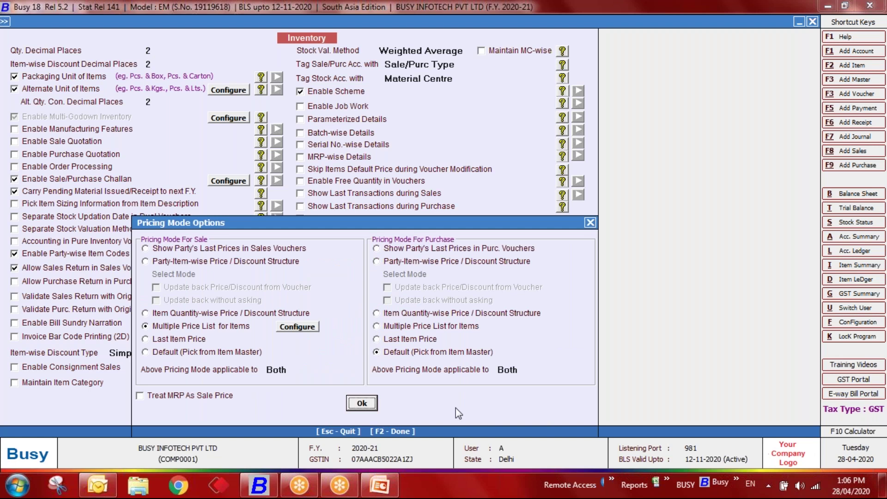
pyautogui.click(151, 340)
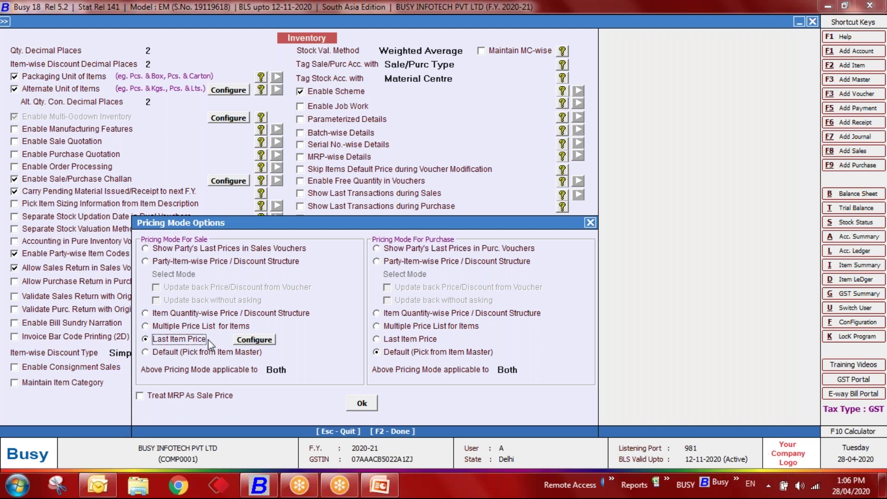
pyautogui.click(255, 341)
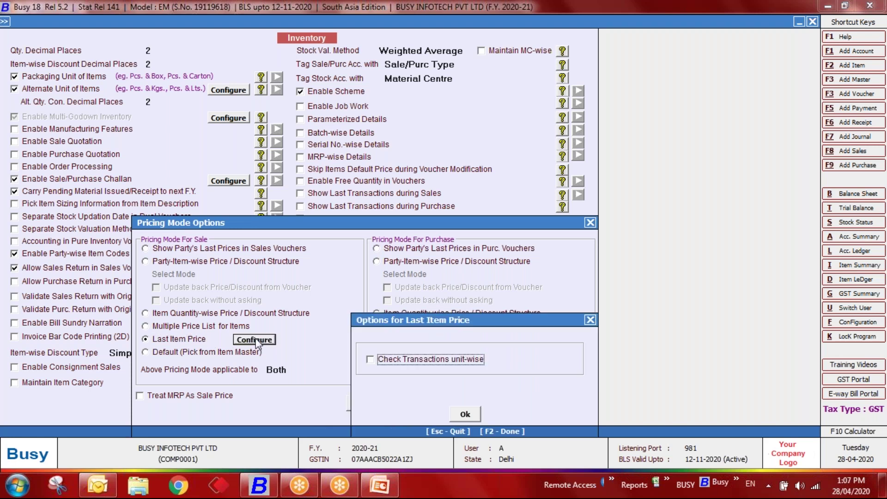
pyautogui.click(477, 413)
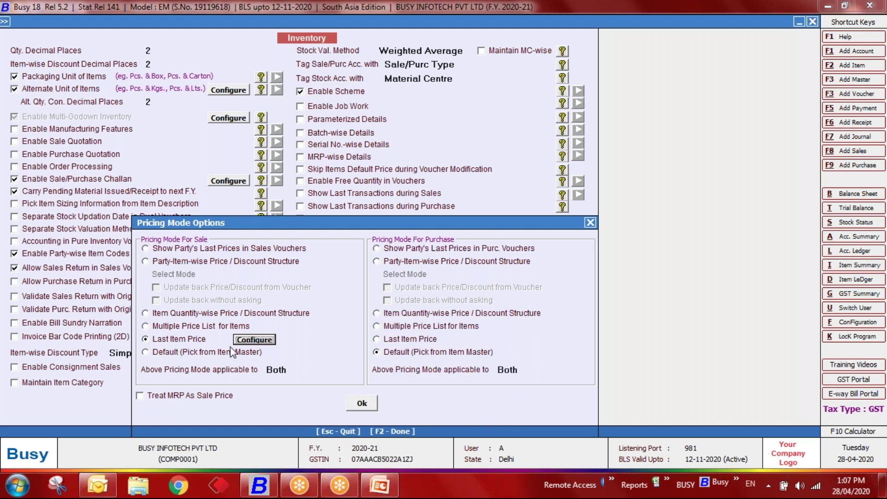
# Step: Enable treating MRP as the sale price, save the inventory options, and leave the features configuration
pyautogui.click(148, 396)
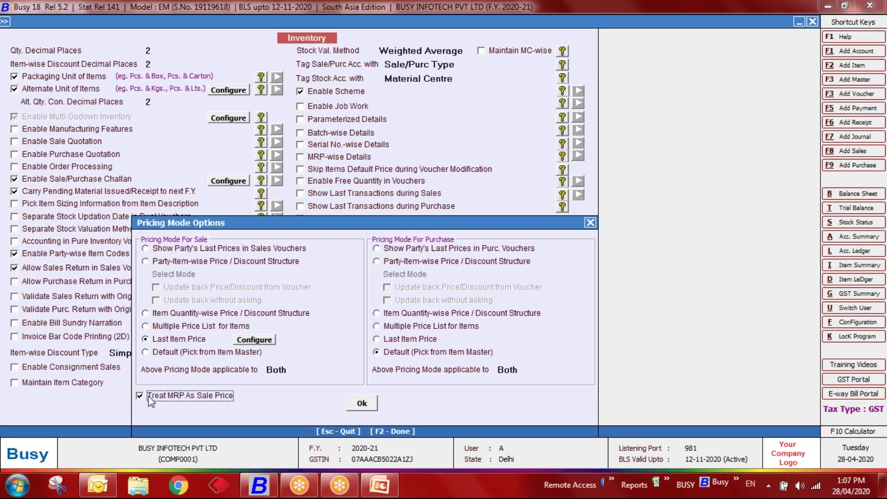
pyautogui.click(367, 406)
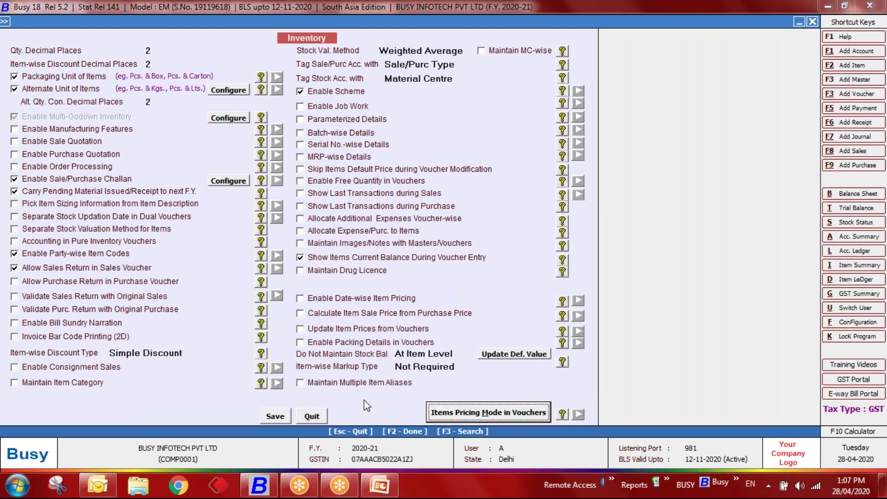
pyautogui.click(265, 419)
pyautogui.press('Escape')
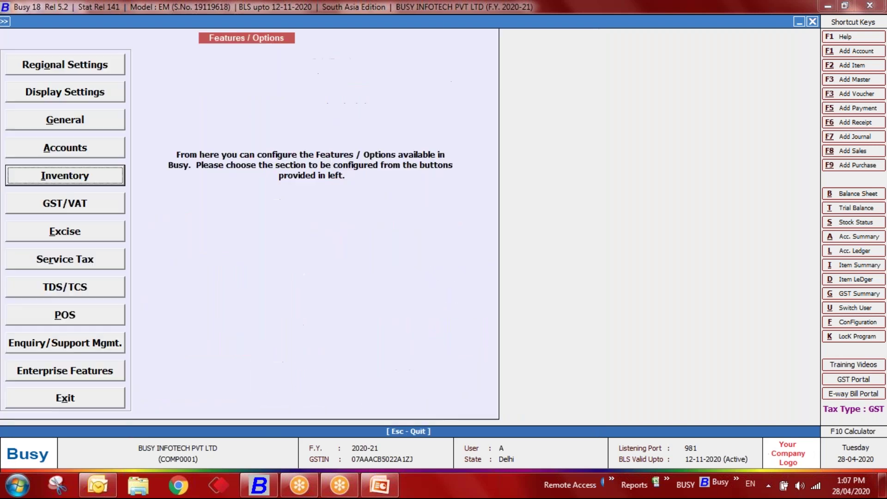
pyautogui.press('Escape')
# Step: Open the item master of Cola for modification
pyautogui.press('Up')
pyautogui.press('Right')
pyautogui.press('Down')
pyautogui.press('Down')
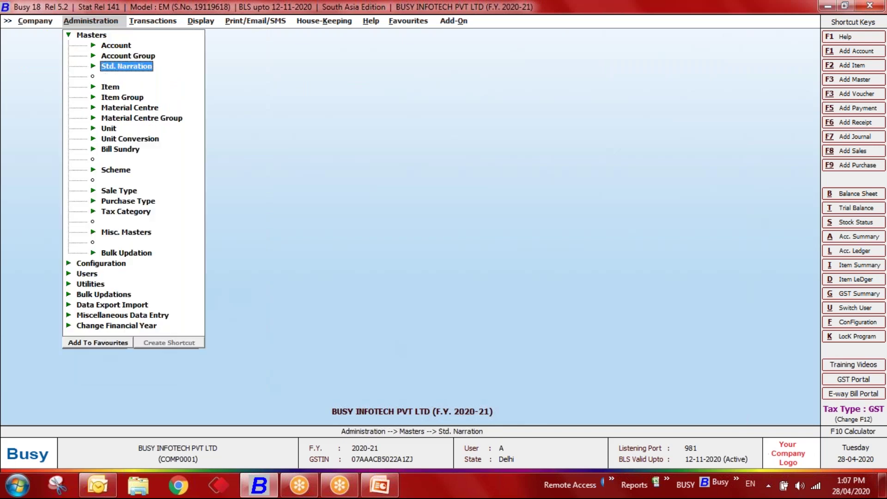
pyautogui.press('Down')
pyautogui.press('Right')
pyautogui.press('Down')
pyautogui.press('Down')
pyautogui.press('Return')
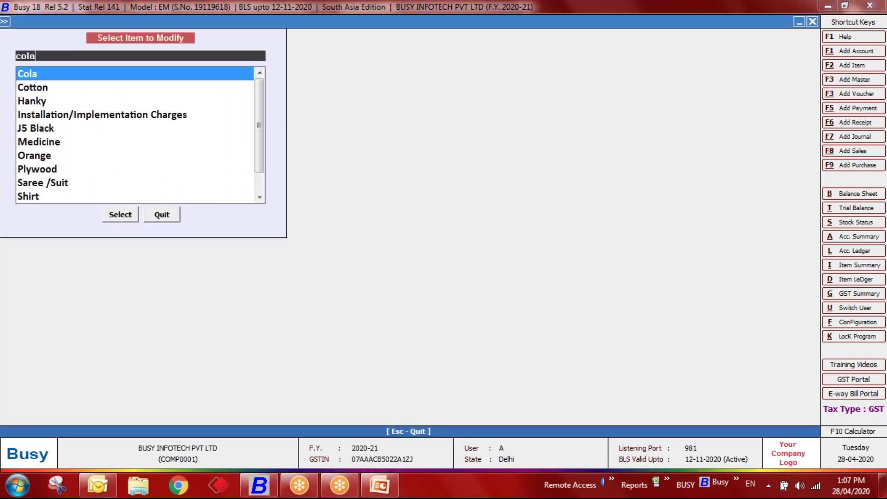
pyautogui.press('Return')
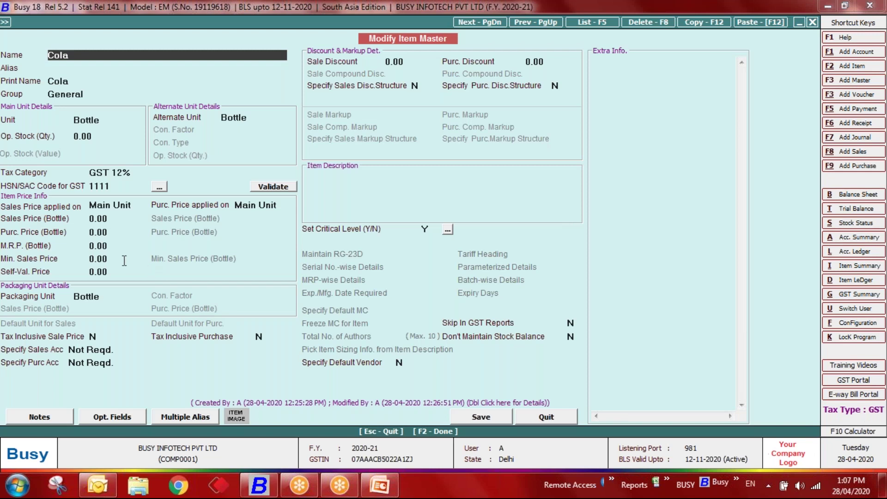
# Step: Set Cola's M.R.P. per bottle to 25 and save the item master
pyautogui.click(118, 244)
pyautogui.press('BackSpace')
pyautogui.press('BackSpace')
pyautogui.press('BackSpace')
pyautogui.press('BackSpace')
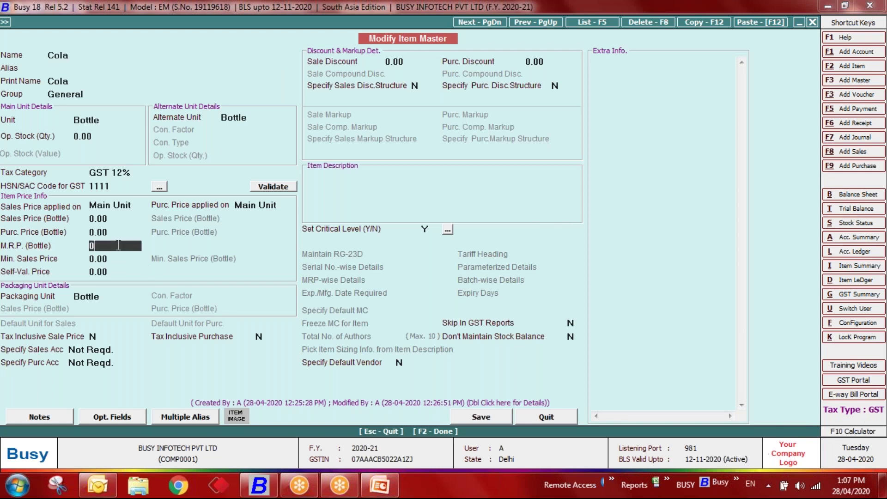
pyautogui.write('25')
pyautogui.press('F2')
pyautogui.press('Return')
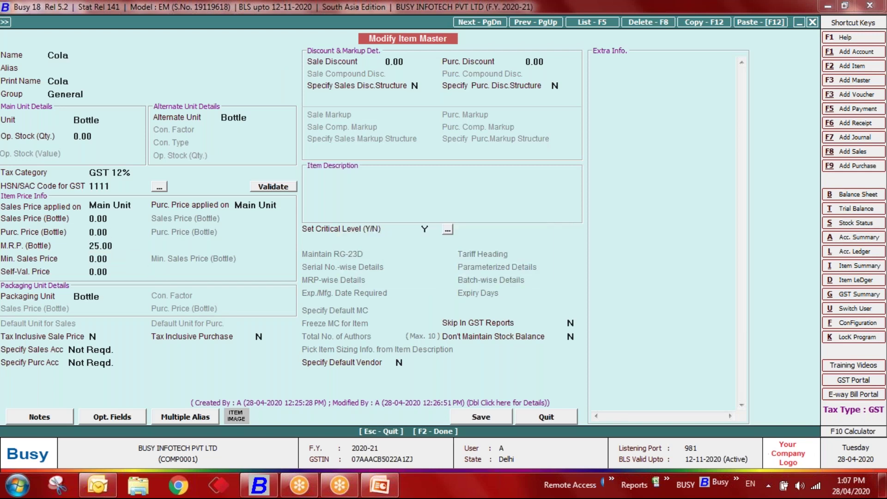
# Step: Start a new sales voucher dated 30-04-2020 for Busy Infotech Pvt. Ltd. with sale type L/GST-18% and material centre Main Store
pyautogui.press('Right')
pyautogui.press('Return')
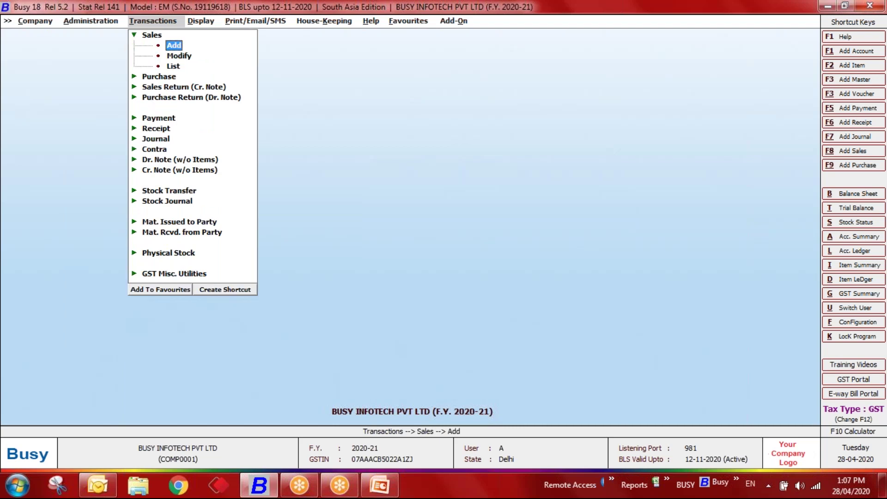
pyautogui.press('Return')
pyautogui.press('Return')
pyautogui.press('Return')
pyautogui.press('Return')
pyautogui.press('Return')
pyautogui.press('Return')
pyautogui.press('Return')
pyautogui.press('Return')
# Step: Add Cola on the voucher's first line at the 25.00 M.R.P., leaving the quantity blank
pyautogui.write('cola')
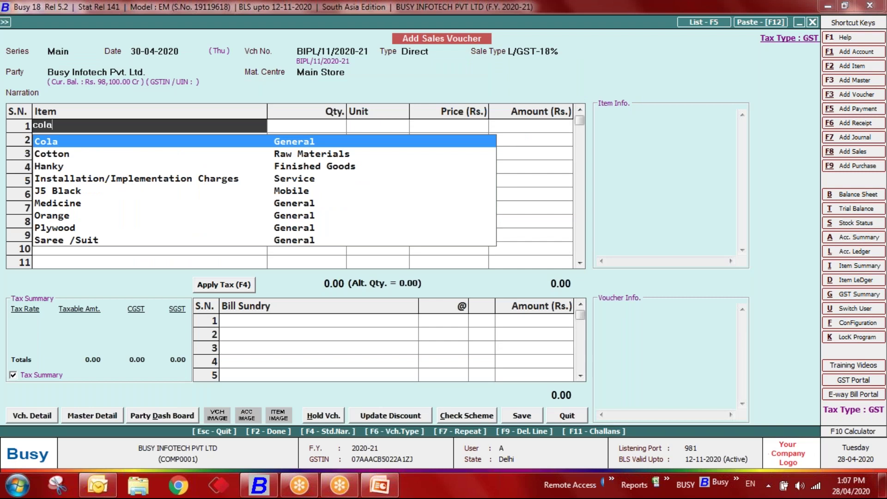
pyautogui.press('Return')
pyautogui.press('Return')
pyautogui.press('Return')
pyautogui.press('Return')
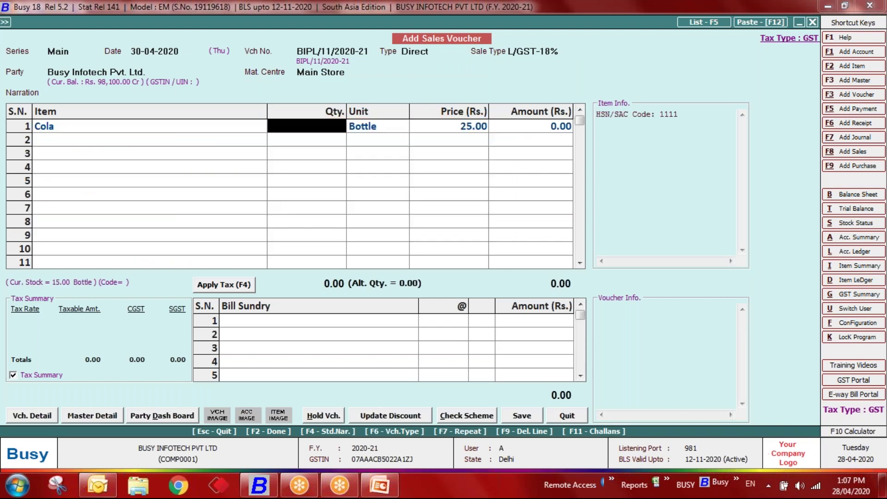
# Step: Open Cola's item master from the voucher line and compare its sales price with its M.R.P
pyautogui.click(148, 126)
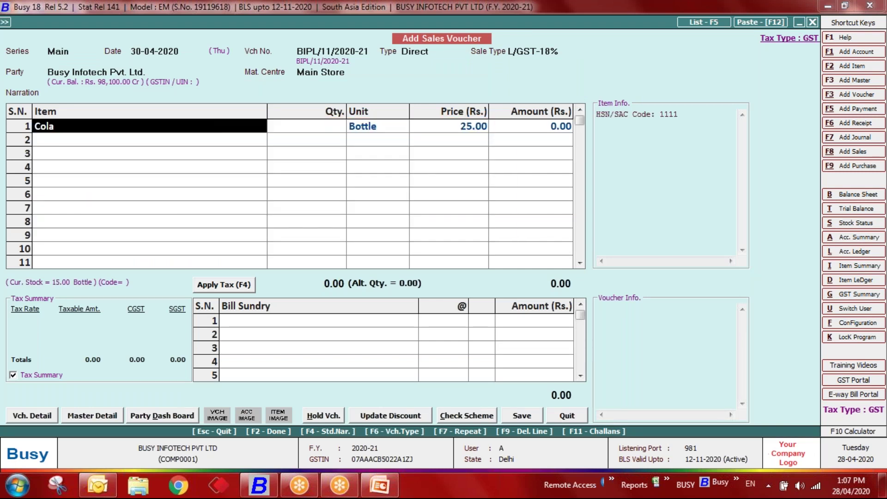
pyautogui.hotkey('ctrl', 'Return')
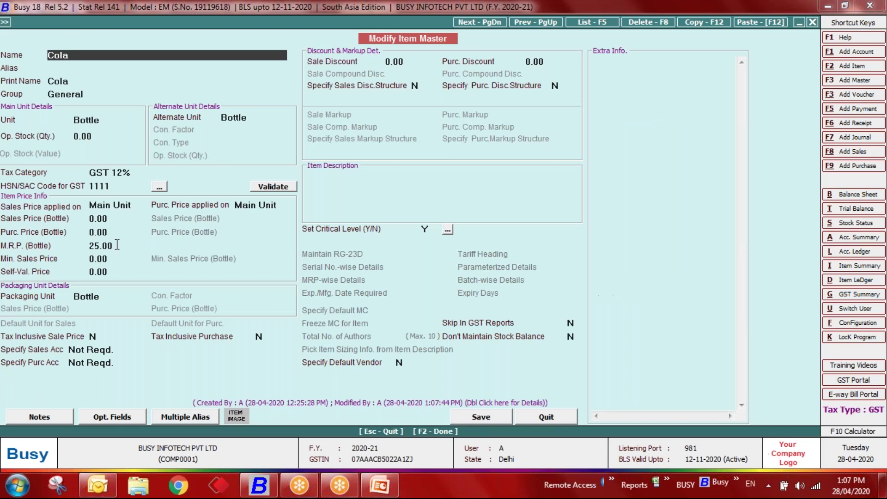
pyautogui.click(108, 218)
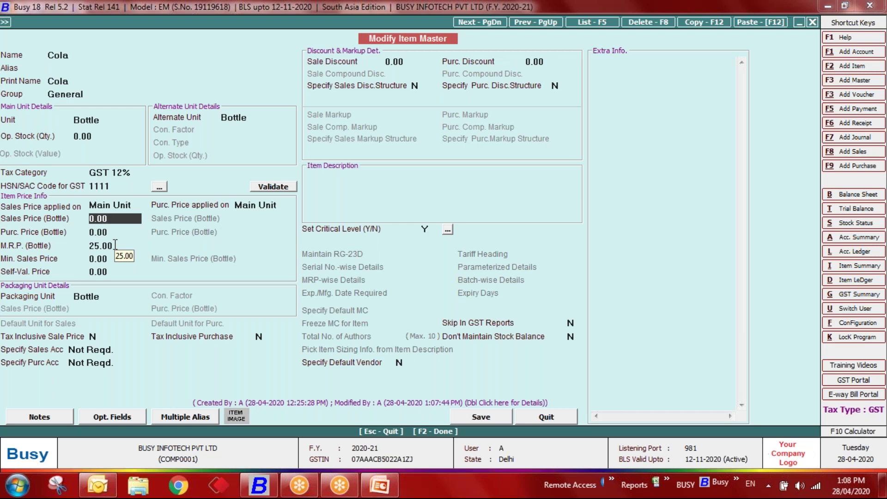
pyautogui.press('Escape')
# Step: Discard the sales voucher without saving
pyautogui.press('Escape')
pyautogui.press('Escape')
pyautogui.press('Escape')
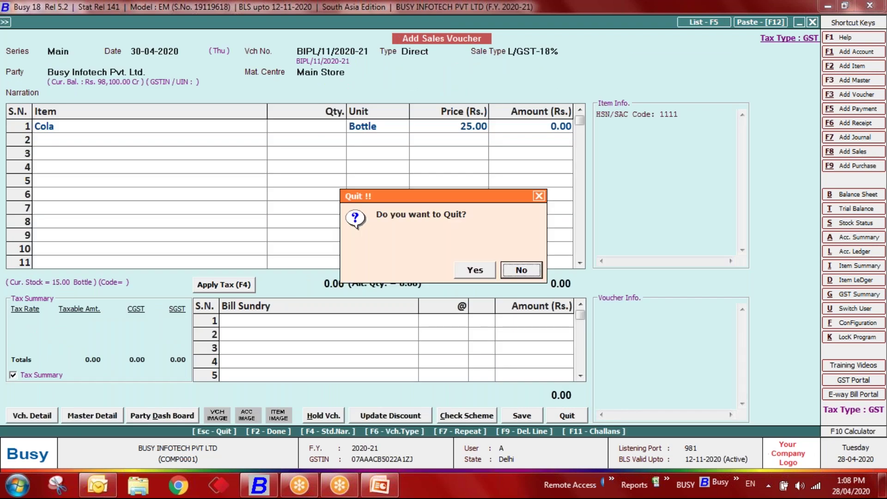
pyautogui.press('Left')
pyautogui.press('Return')
pyautogui.press('Escape')
# Step: Open the Inventory section of the features and options configuration
pyautogui.press('Left')
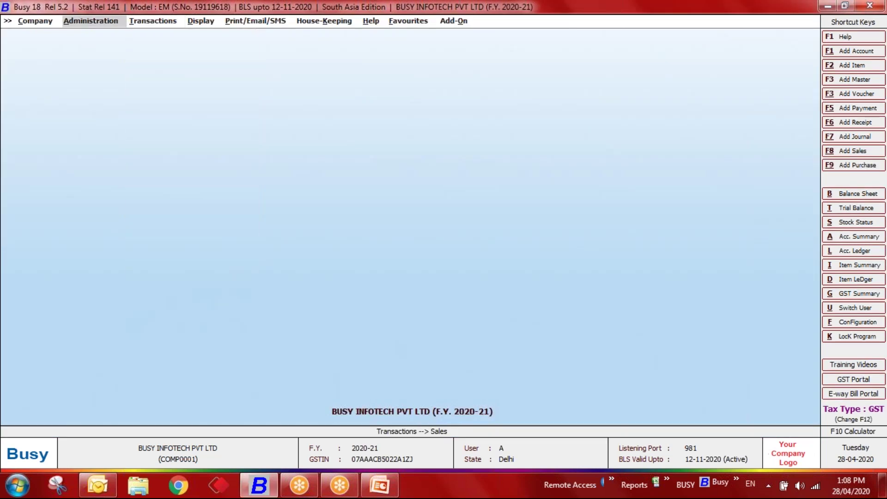
pyautogui.press('Escape')
pyautogui.press('Down')
pyautogui.press('Return')
pyautogui.press('Return')
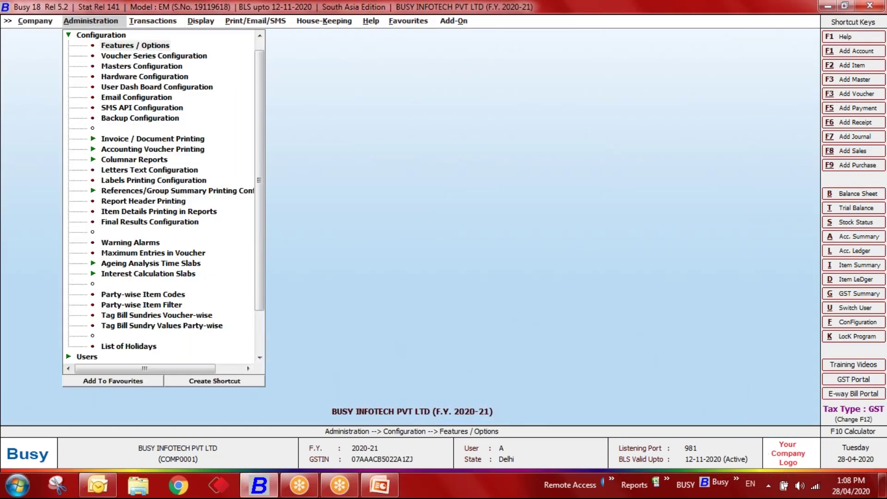
pyautogui.press('Down')
pyautogui.press('Down')
pyautogui.press('Down')
pyautogui.press('Down')
pyautogui.press('Down')
pyautogui.press('Up')
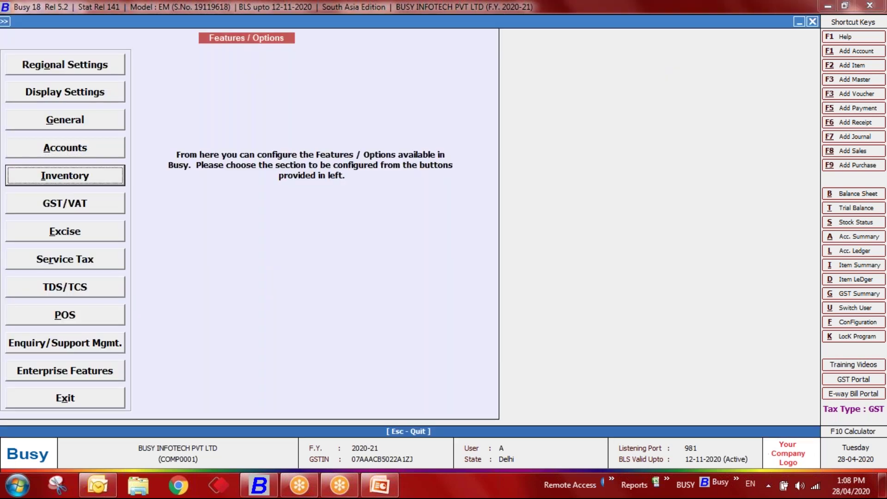
pyautogui.press('Return')
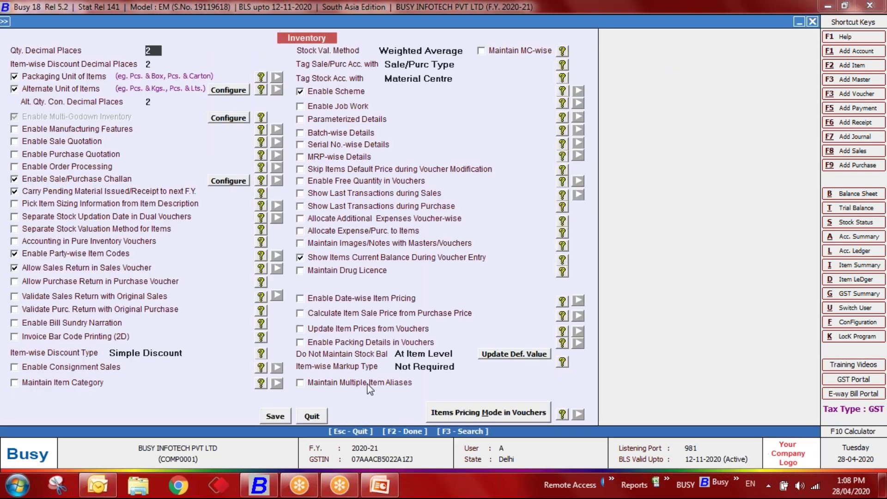
# Step: Review the sales and purchase pricing mode options and leave the inventory configuration without changes
pyautogui.click(437, 411)
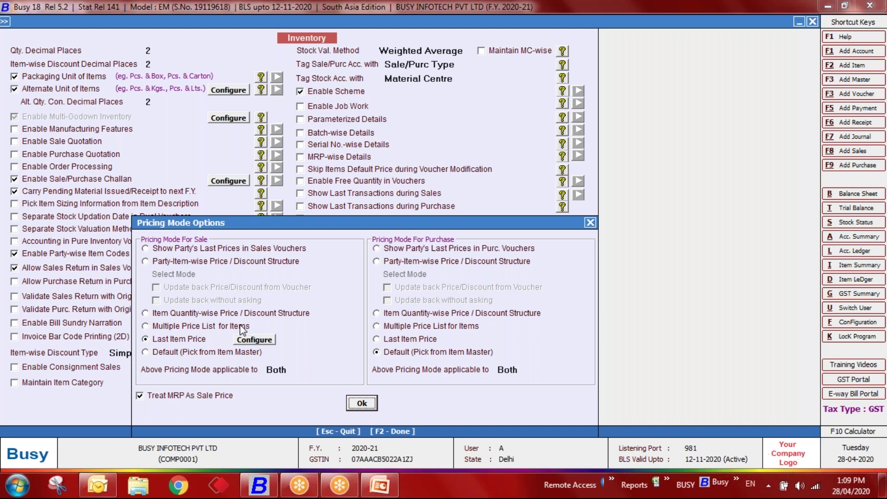
pyautogui.press('Escape')
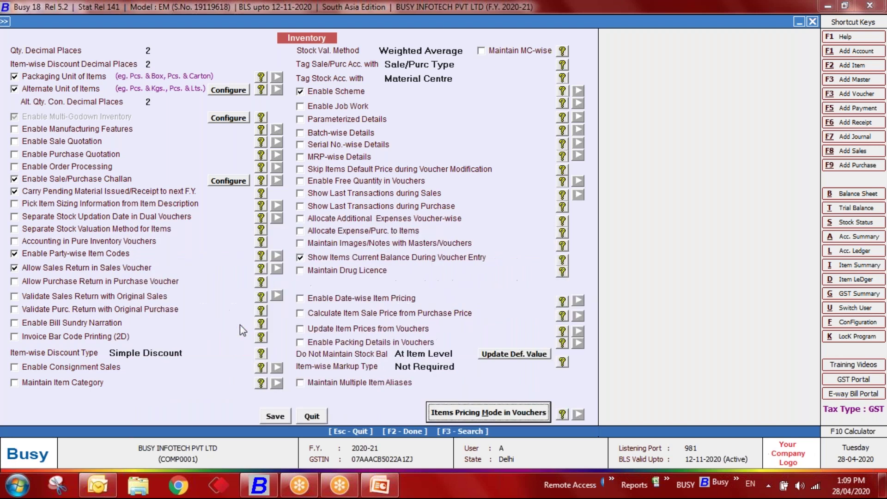
pyautogui.press('Escape')
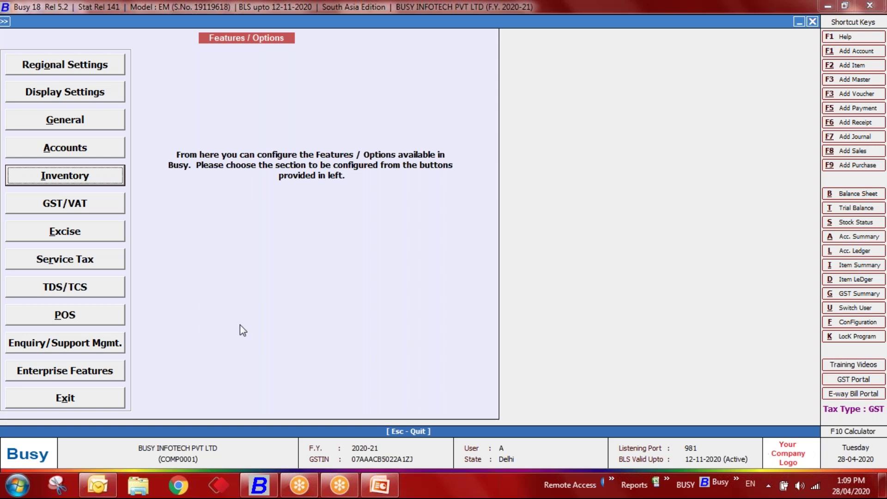
pyautogui.press('Escape')
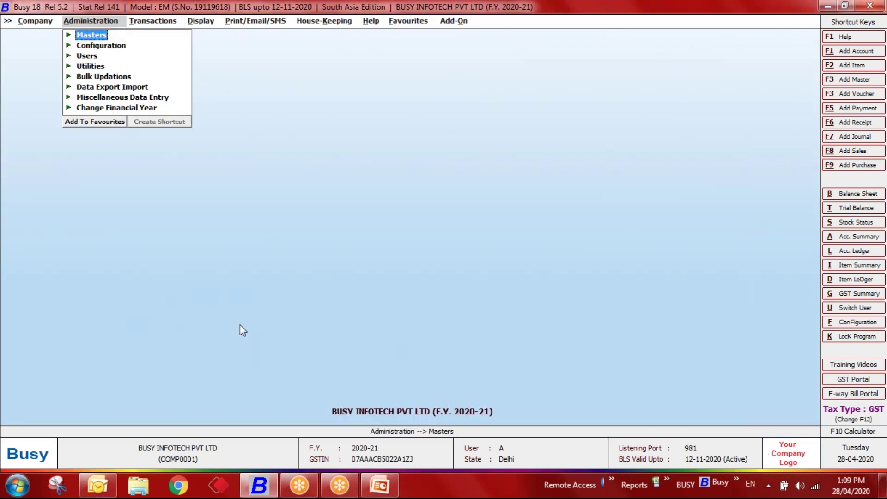
# Step: Turn on the sales discount structure for item A.C., view the available discount types, and leave without saving
pyautogui.press('F2')
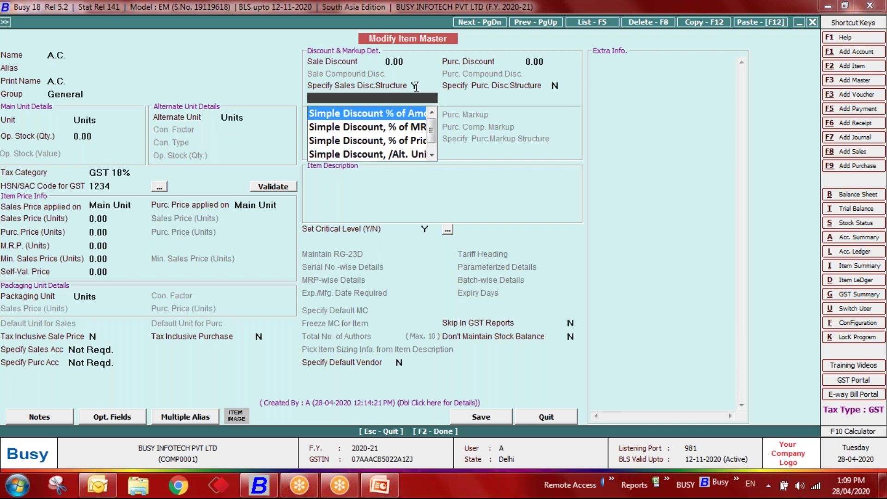
pyautogui.press('Escape')
pyautogui.press('Escape')
pyautogui.press('Escape')
pyautogui.press('Escape')
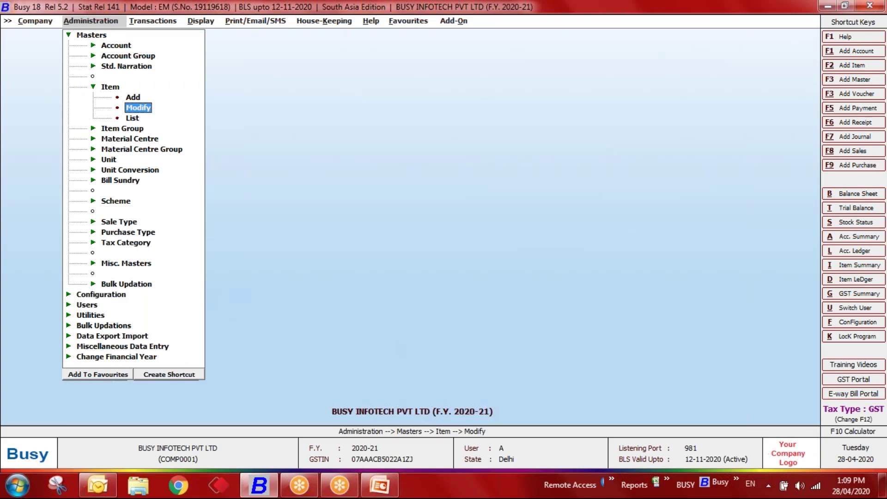
# Step: Open the Inventory section of the features and options configuration
pyautogui.press('Down')
pyautogui.press('Return')
pyautogui.press('Return')
pyautogui.press('Escape')
pyautogui.press('Return')
pyautogui.press('Down')
pyautogui.press('Down')
pyautogui.press('Down')
pyautogui.press('Down')
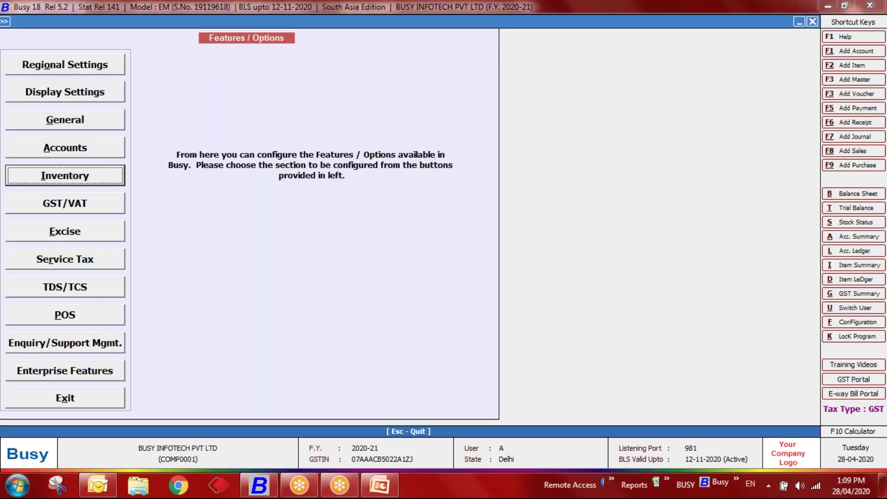
pyautogui.press('Return')
# Step: Set the sale pricing mode to Default (Pick from Item Master), turn off Treat MRP As Sale Price, and save the inventory configuration
pyautogui.click(458, 413)
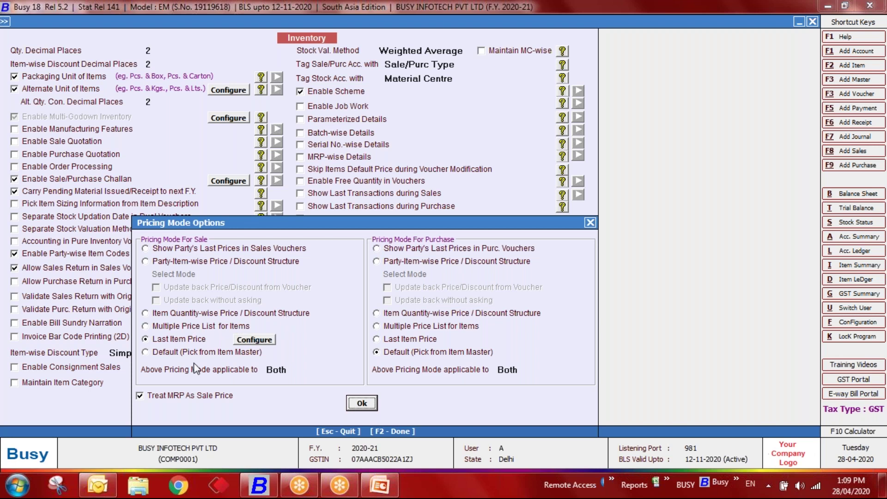
pyautogui.click(361, 404)
pyautogui.click(450, 415)
pyautogui.click(184, 352)
pyautogui.click(206, 400)
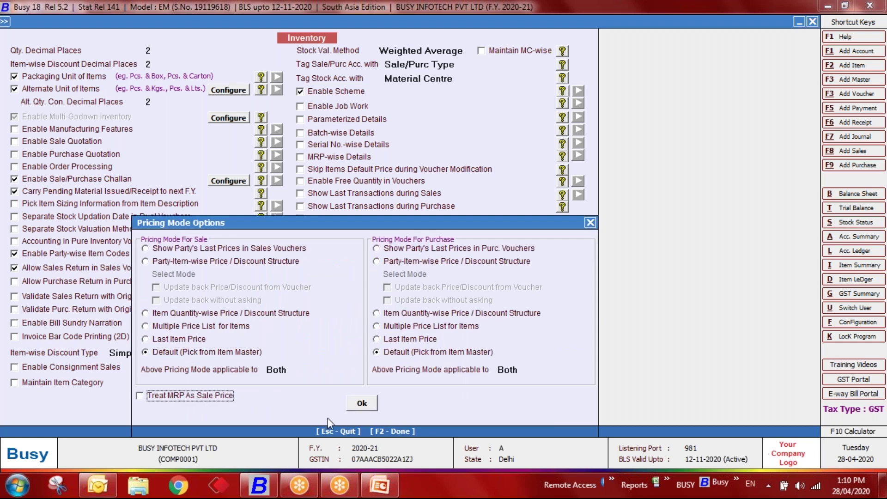
pyautogui.click(368, 406)
pyautogui.click(278, 417)
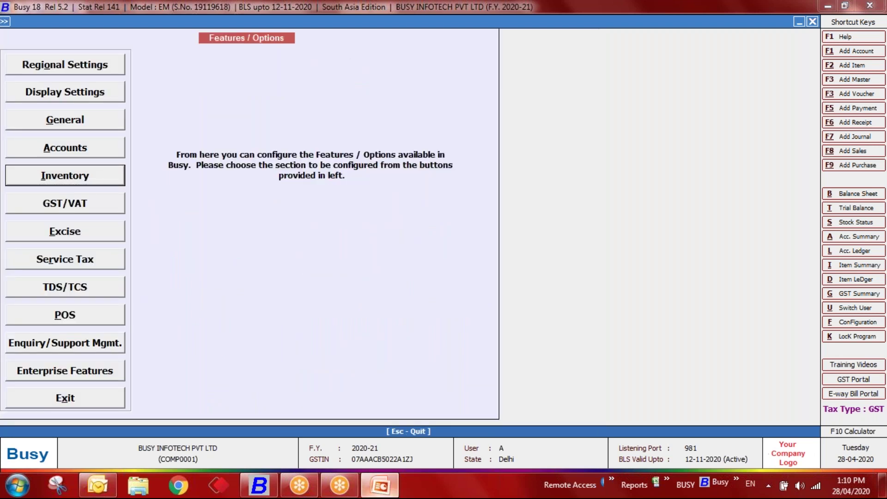
# Step: Switch to the PowerPoint presentation to show the Today's Topic slide
pyautogui.hotkey('alt', 'Tab')
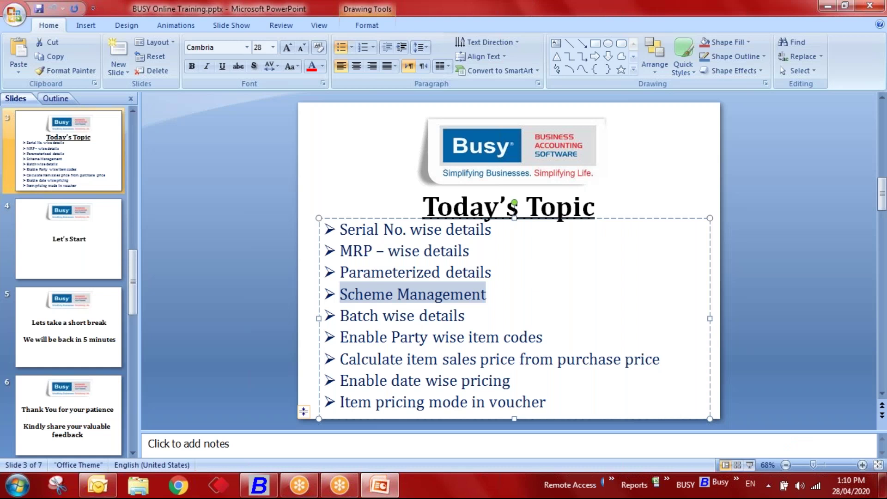
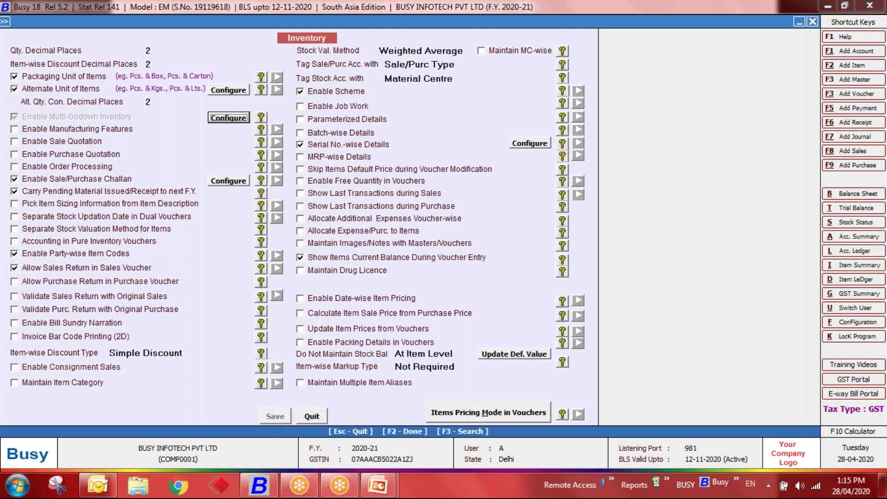
# Step: Leave the inventory configuration and return to the main program screen
pyautogui.press('Escape')
pyautogui.press('Escape')
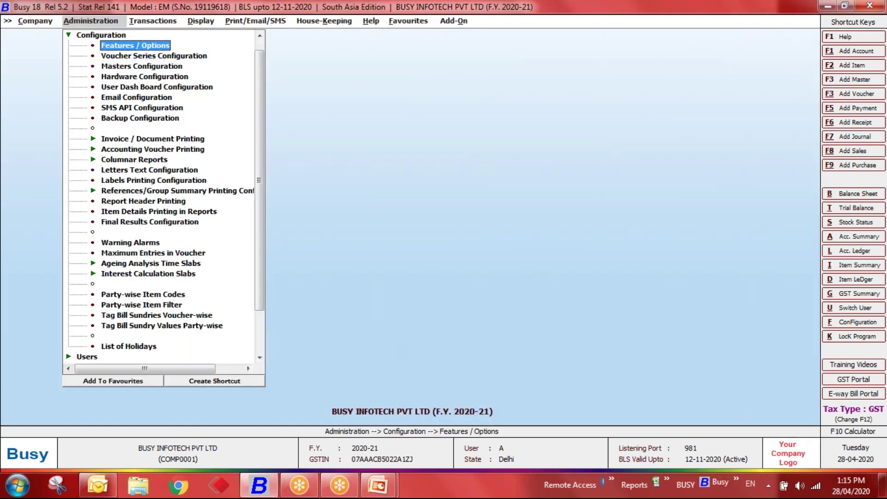
pyautogui.press('Escape')
pyautogui.press('Up')
pyautogui.press('Return')
pyautogui.press('Down')
pyautogui.press('Down')
pyautogui.press('Down')
pyautogui.press('Escape')
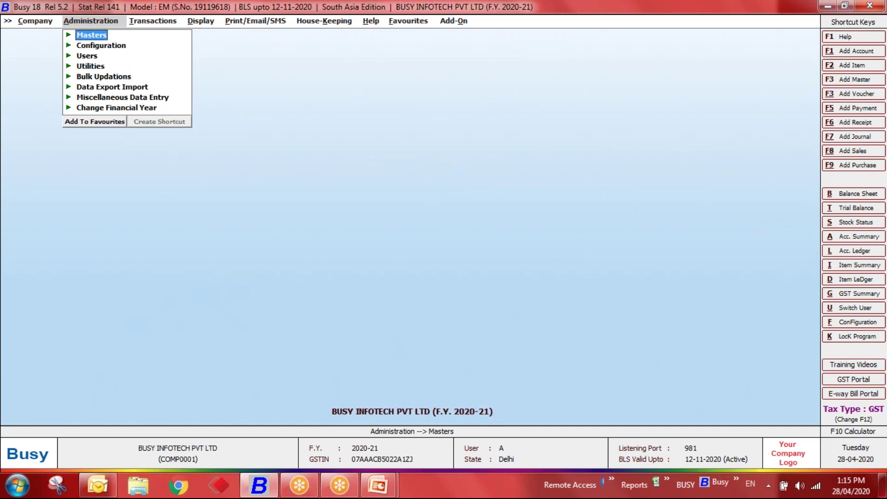
# Step: Generate the April item monthly summary for A.C. and close the report
pyautogui.press('i')
pyautogui.press('Return')
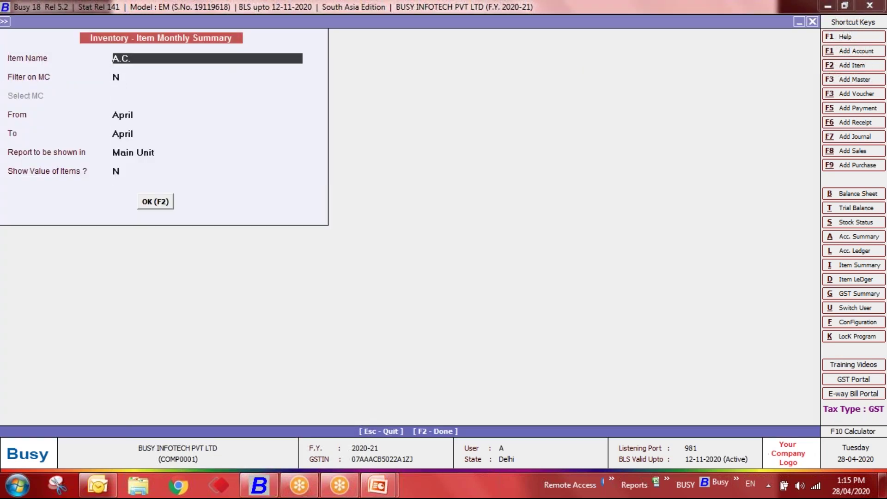
pyautogui.press('F2')
pyautogui.press('Escape')
pyautogui.press('Escape')
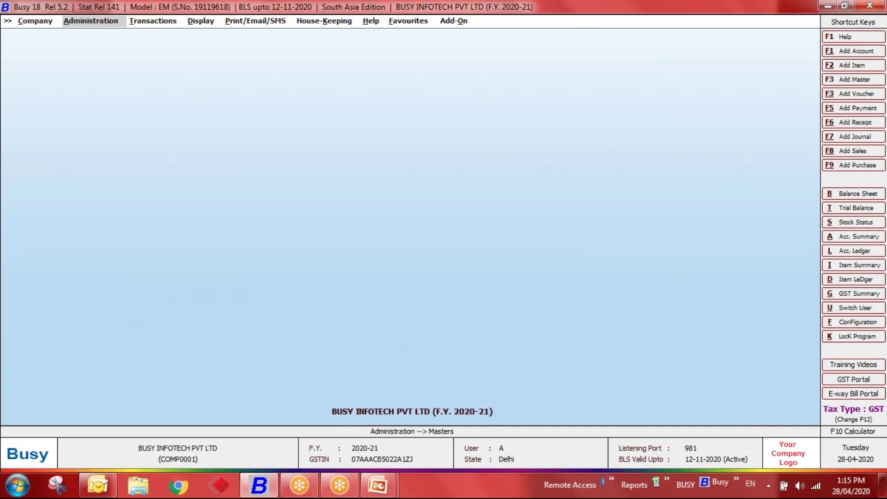
# Step: Open the serial number installation details of item A.C. for serial number 1004
pyautogui.hotkey('alt', 'a')
pyautogui.press('Down')
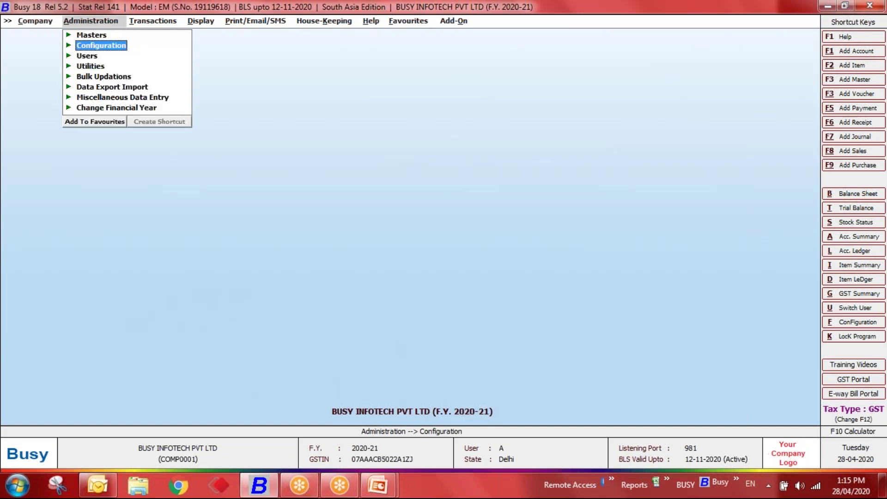
pyautogui.press('Down')
pyautogui.press('Down')
pyautogui.press('Down')
pyautogui.press('Down')
pyautogui.press('Down')
pyautogui.press('Return')
pyautogui.press('Down')
pyautogui.press('Down')
pyautogui.press('Down')
pyautogui.press('Up')
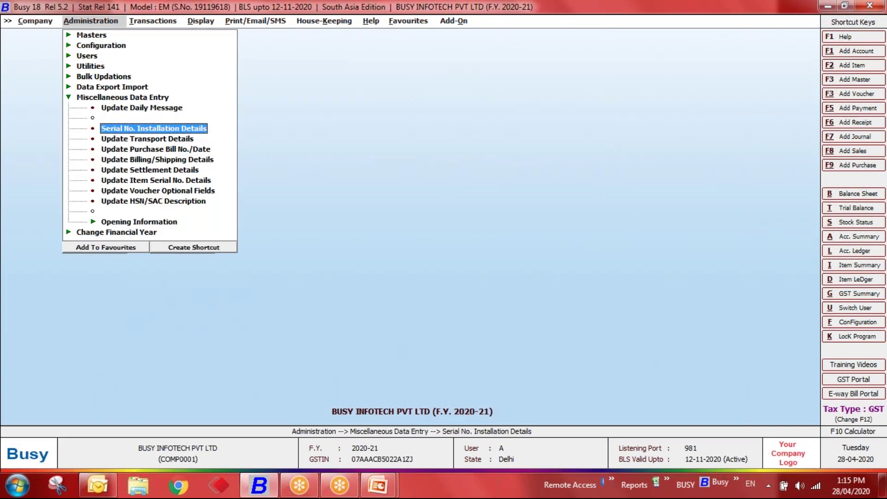
pyautogui.press('Return')
pyautogui.press('Return')
pyautogui.write('1004')
pyautogui.press('Return')
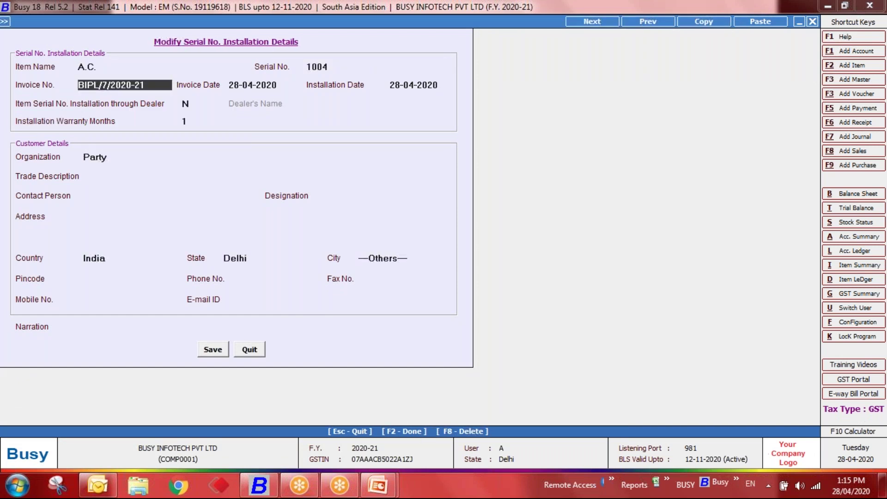
# Step: Review the invoice, warranty and customer details of serial number 1004 and quit without changes
pyautogui.press('Return')
pyautogui.press('Up')
pyautogui.press('Escape')
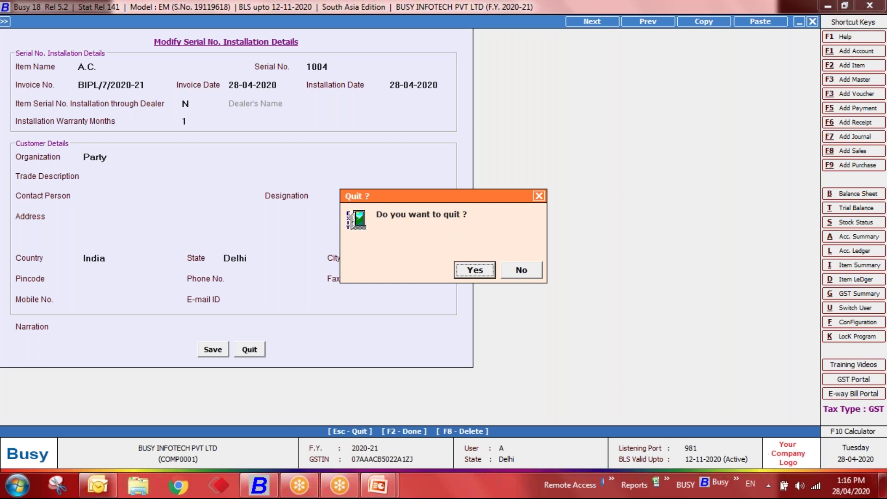
pyautogui.press('Right')
pyautogui.press('Return')
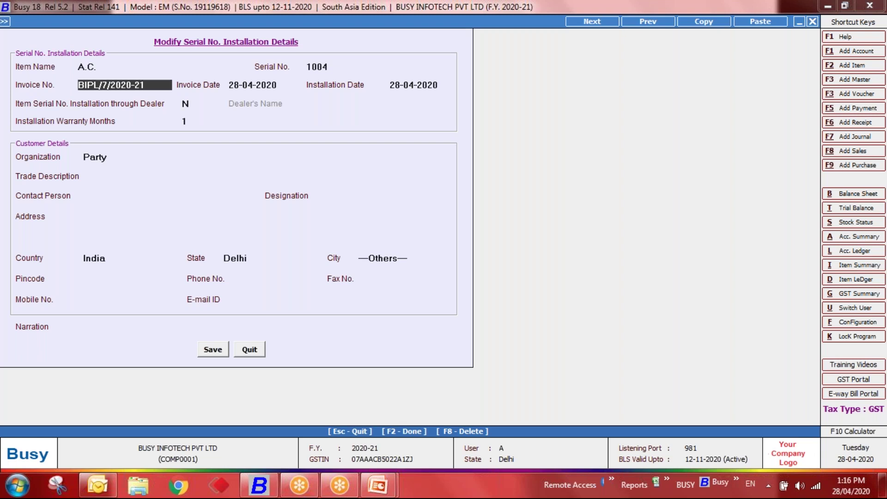
pyautogui.press('Escape')
pyautogui.press('Return')
pyautogui.press('Right')
pyautogui.press('Return')
pyautogui.press('Down')
pyautogui.press('Return')
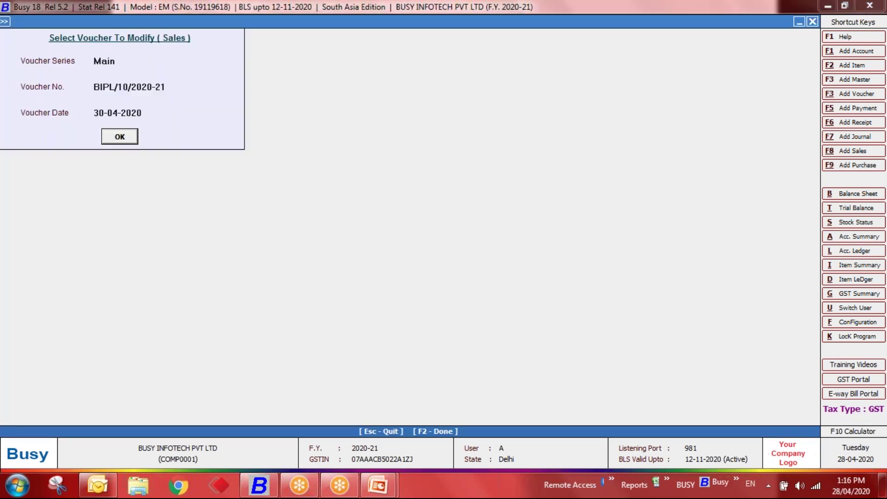
pyautogui.press('Escape')
# Step: Open the April stock ledger of item A.C. through the item monthly summary
pyautogui.hotkey('alt', 'i')
pyautogui.press('Return')
pyautogui.press('Up')
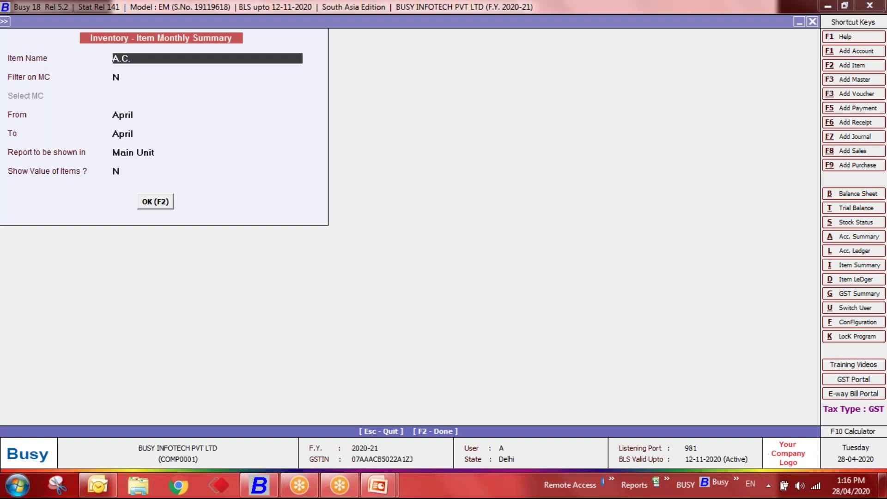
pyautogui.press('F2')
pyautogui.press('Return')
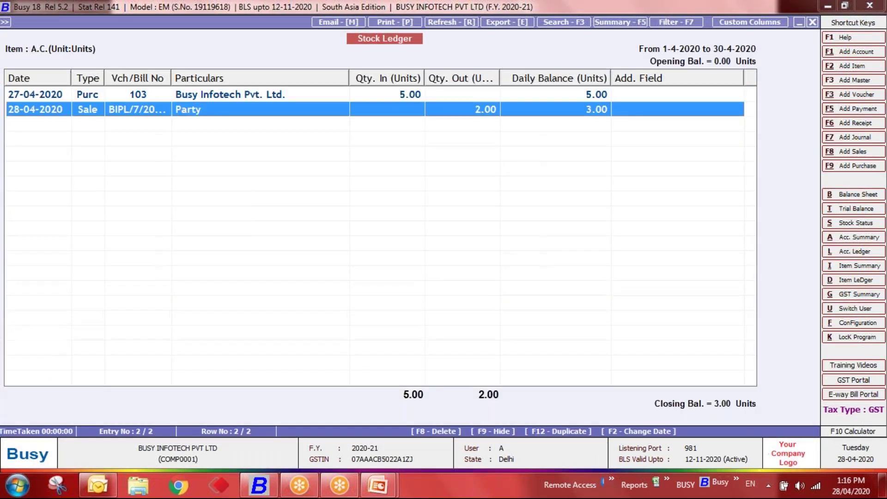
# Step: Open the 28-04-2020 sales voucher for modification and bring up the serial number allocation of item A.C
pyautogui.press('Return')
pyautogui.press('Return')
pyautogui.press('Return')
pyautogui.press('Return')
pyautogui.press('Return')
pyautogui.press('Return')
pyautogui.press('Return')
pyautogui.press('Return')
pyautogui.press('Return')
pyautogui.press('Return')
pyautogui.press('Return')
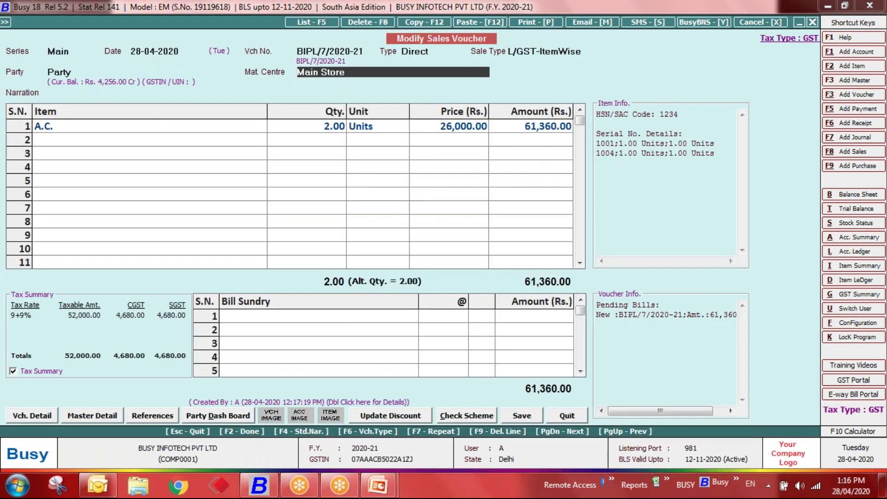
pyautogui.press('Return')
pyautogui.press('Return')
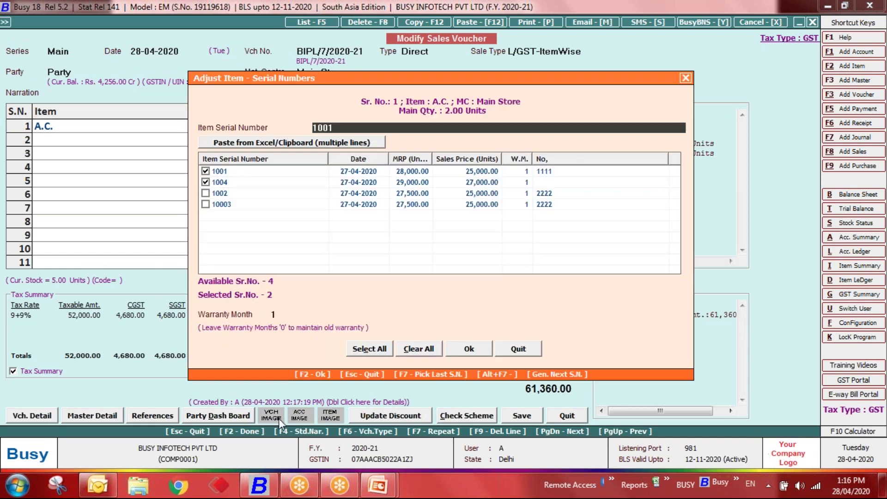
# Step: Replace serial number 1004 with 1002 in the A.C. allocation and save the modified sales voucher
pyautogui.click(205, 182)
pyautogui.click(205, 193)
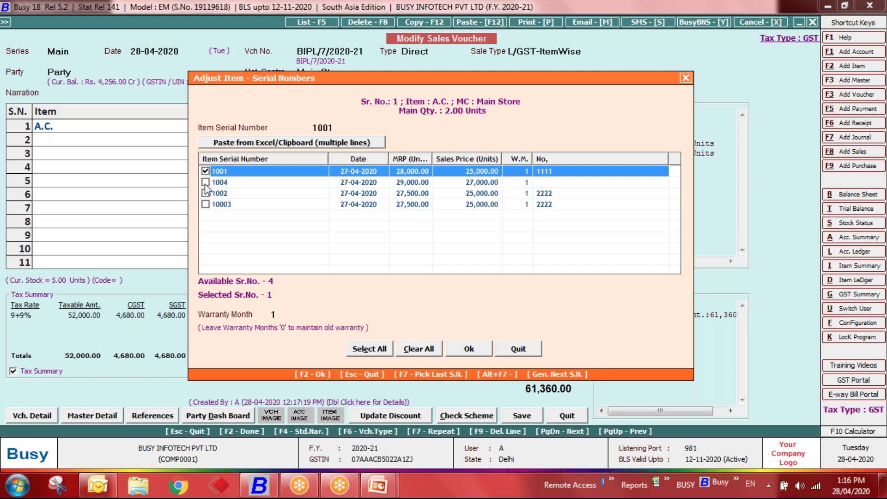
pyautogui.click(483, 350)
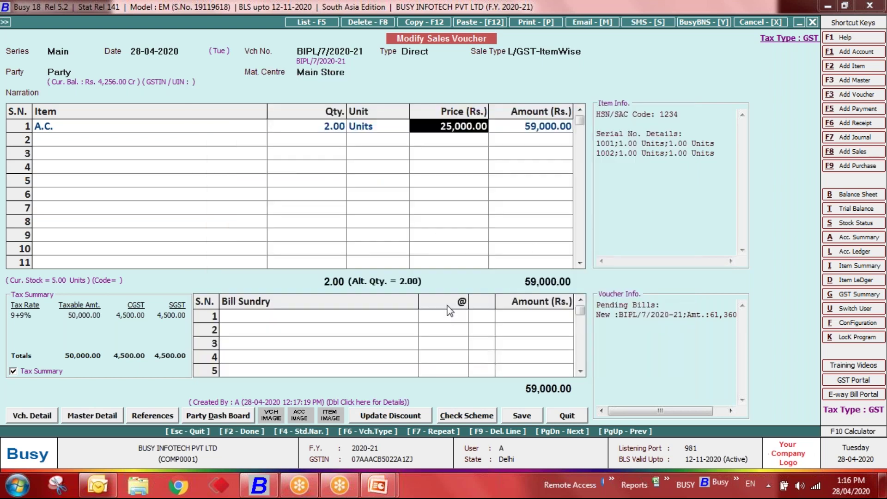
pyautogui.press('Return')
pyautogui.press('Return')
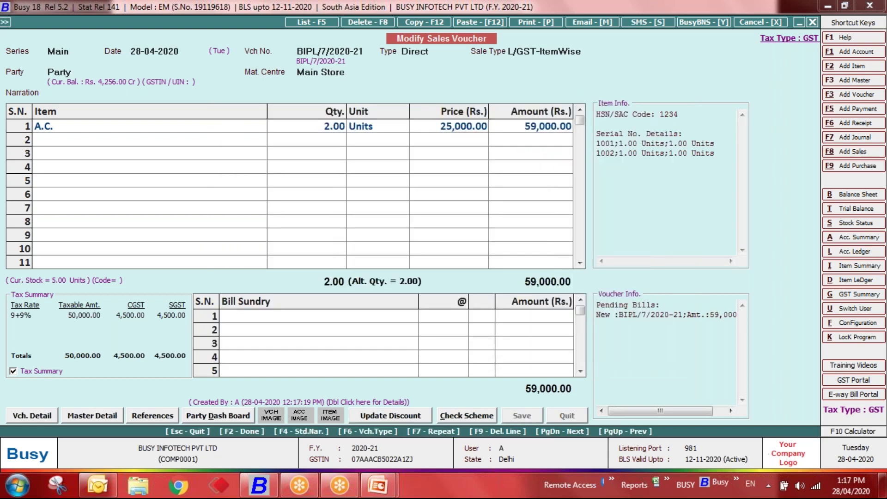
pyautogui.press('Left')
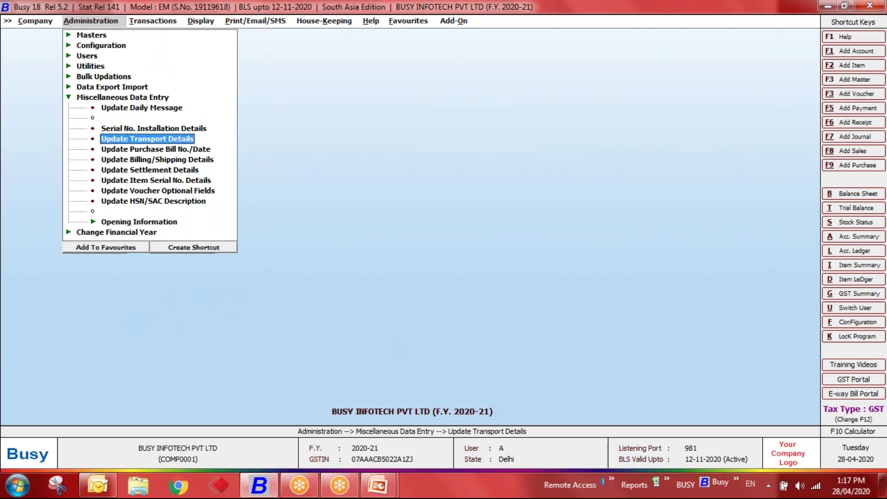
# Step: Look up serial number 1002 of item A.C. in the serial number installation details
pyautogui.press('Up')
pyautogui.press('Return')
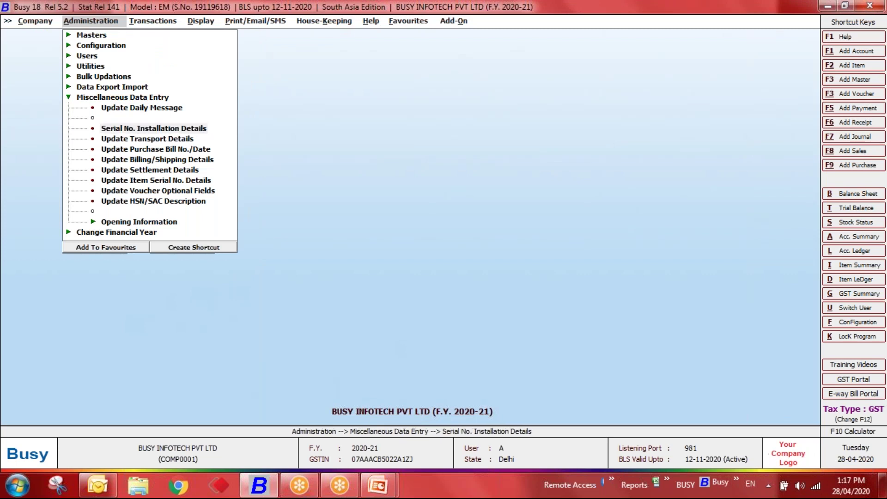
pyautogui.press('Return')
pyautogui.write('1002')
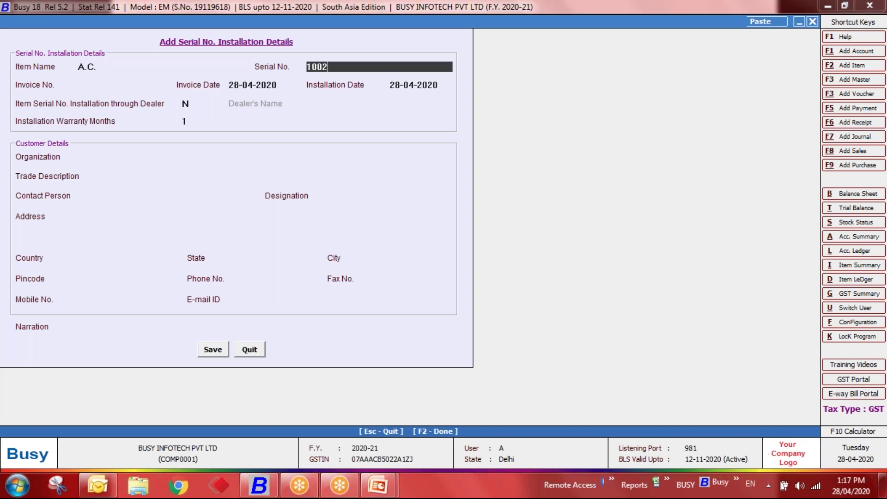
pyautogui.press('Return')
# Step: Look up the installation details for serial number 1004 instead and close the form
pyautogui.press('Up')
pyautogui.press('BackSpace')
pyautogui.write('4')
pyautogui.press('Return')
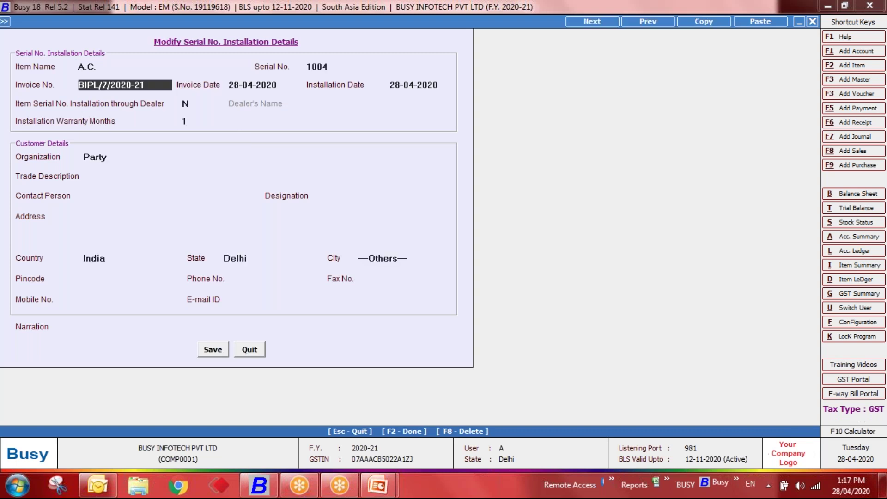
pyautogui.press('Escape')
pyautogui.press('Escape')
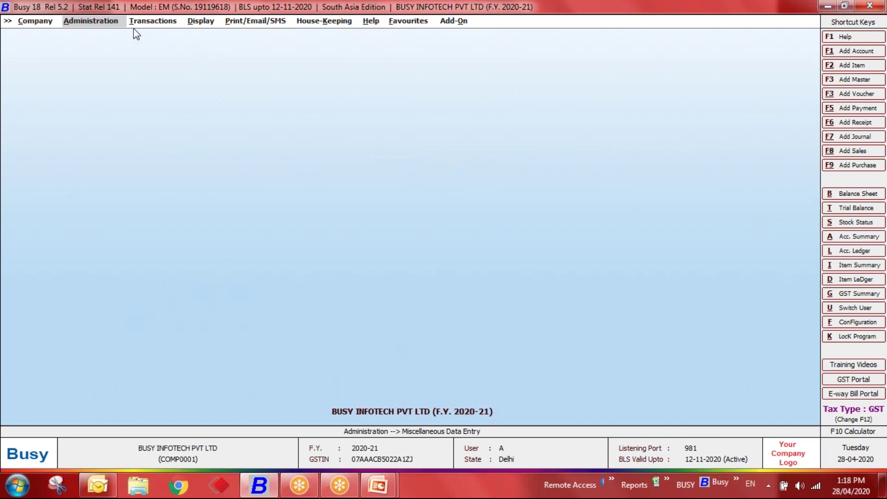
# Step: Open the Inventory section of the features and options configuration from the main screen
pyautogui.click(115, 23)
pyautogui.press('Up')
pyautogui.press('Up')
pyautogui.press('Up')
pyautogui.press('Up')
pyautogui.press('Up')
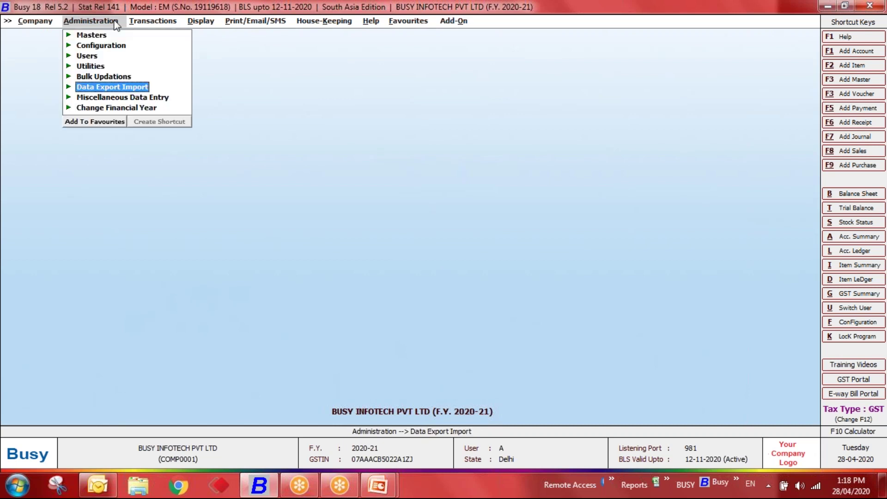
pyautogui.press('Return')
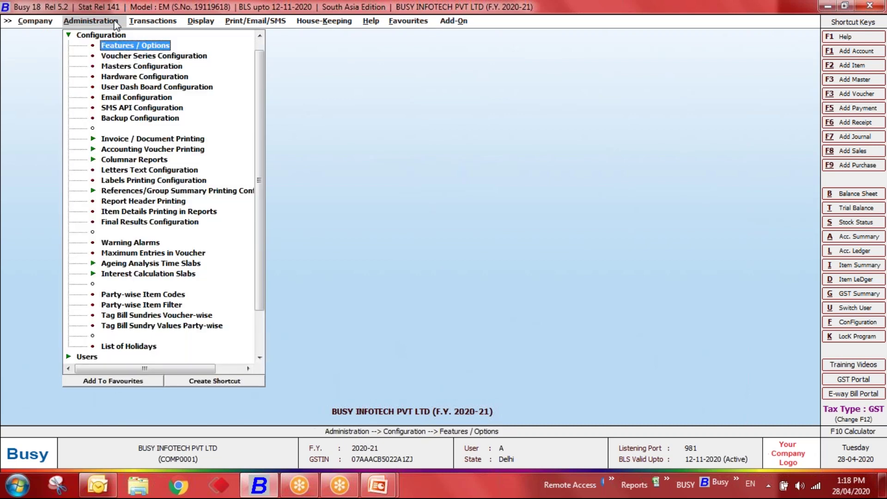
pyautogui.press('Return')
pyautogui.press('Down')
pyautogui.press('Down')
pyautogui.press('Down')
pyautogui.press('Down')
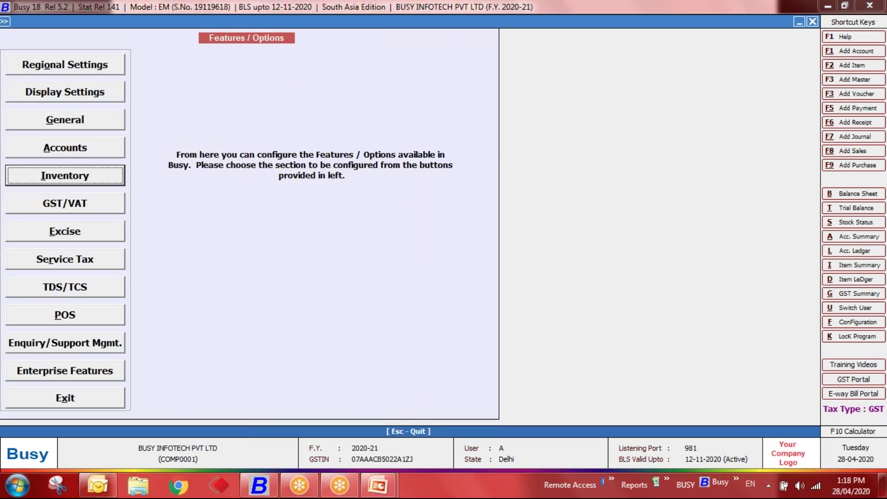
pyautogui.press('Return')
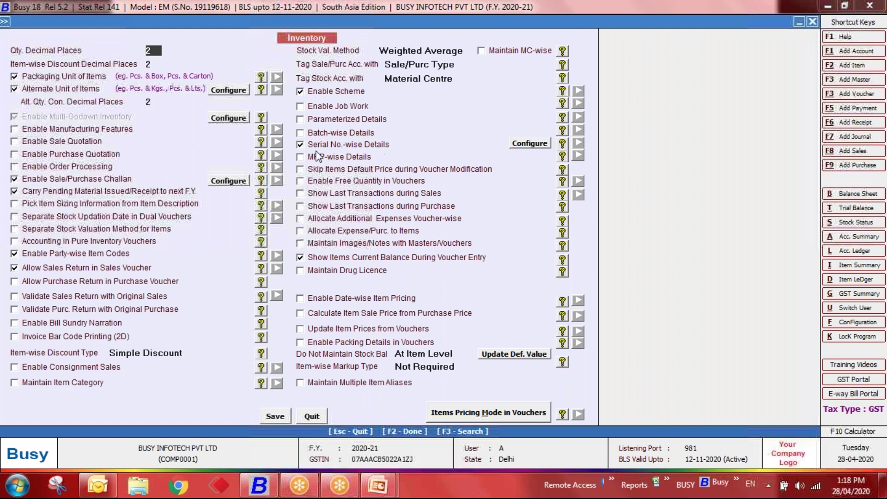
# Step: Enable Batch-wise Details, accept the default batch options with full date formats, and save the inventory configuration
pyautogui.click(310, 136)
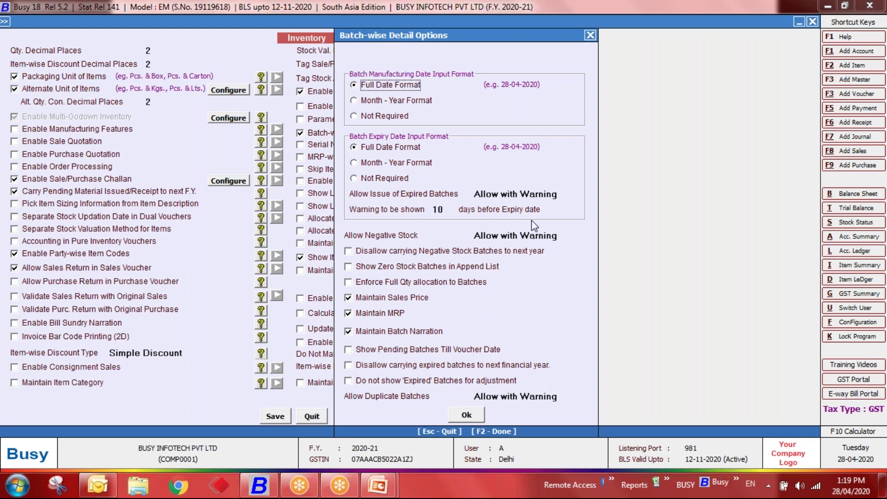
pyautogui.click(466, 415)
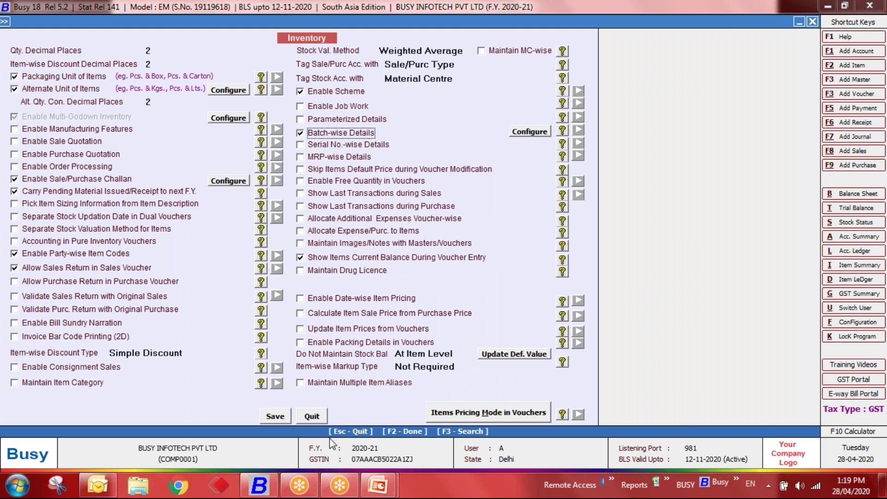
pyautogui.click(283, 418)
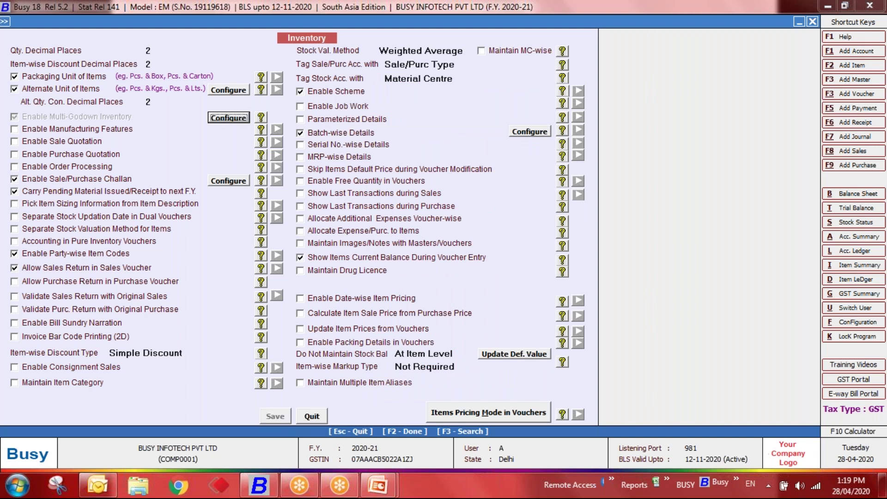
# Step: Close the inventory configuration and open user B for modification from the user administration
pyautogui.press('Escape')
pyautogui.press('Escape')
pyautogui.press('Down')
pyautogui.press('Return')
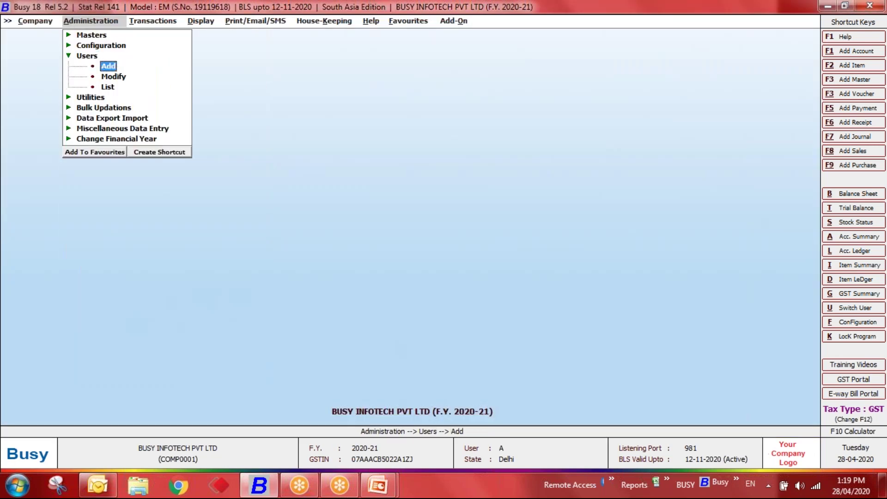
pyautogui.press('Down')
pyautogui.press('Return')
pyautogui.press('Down')
pyautogui.press('Return')
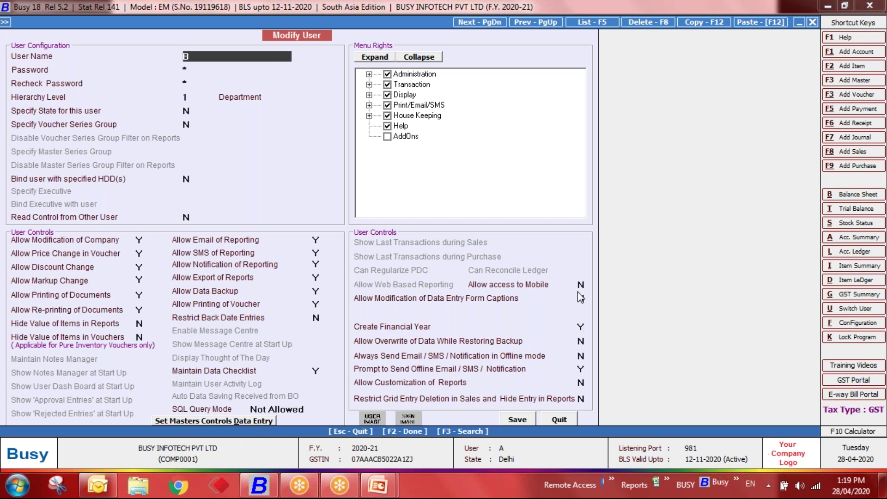
# Step: Examine user B's controls for backup overwrite, offline notifications, grid entry deletion and hiding item values in reports
pyautogui.click(581, 341)
pyautogui.click(581, 355)
pyautogui.click(581, 369)
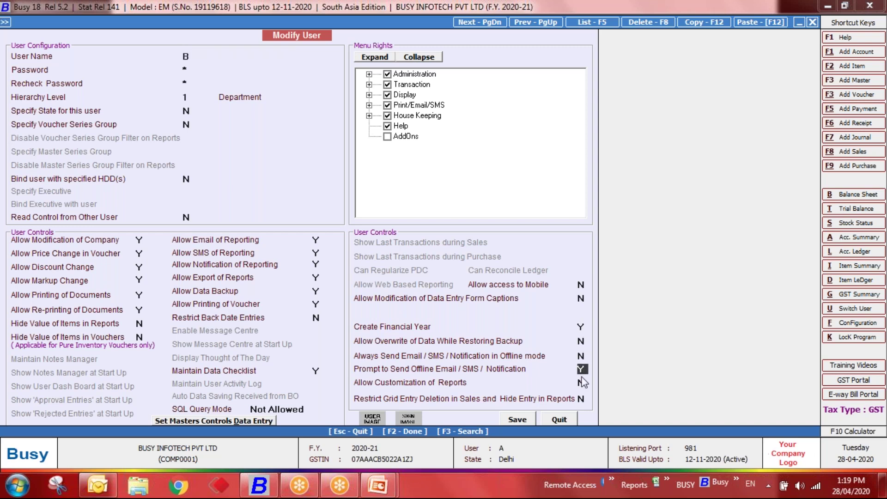
pyautogui.click(581, 398)
pyautogui.click(141, 324)
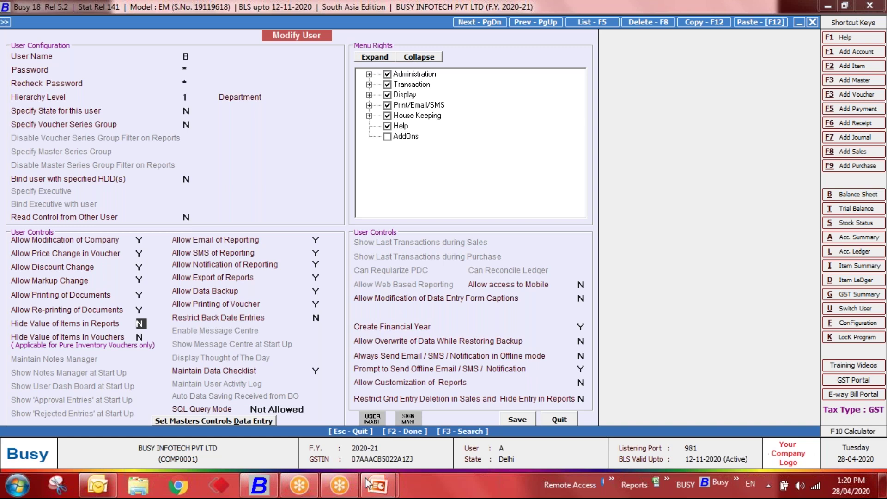
# Step: Open Notepad and write the note "Locking on Batch [Alt + D]"
pyautogui.moveTo(368, 489)
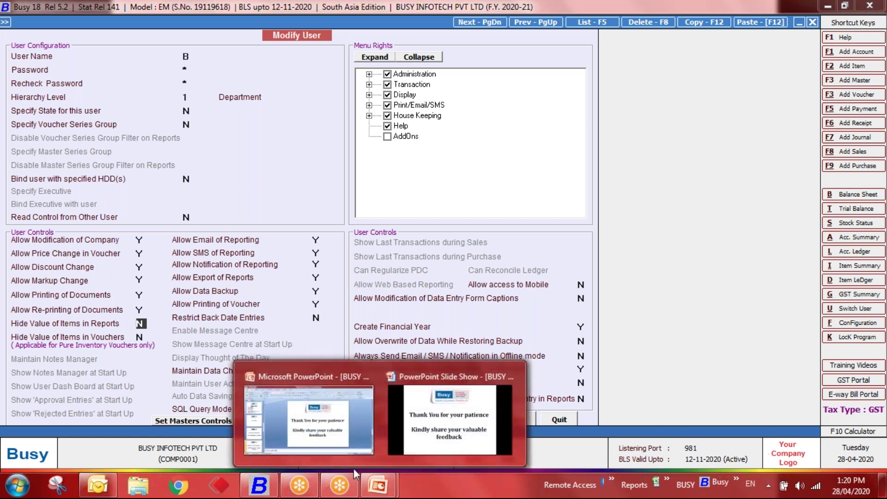
pyautogui.click(17, 490)
pyautogui.write('notepad')
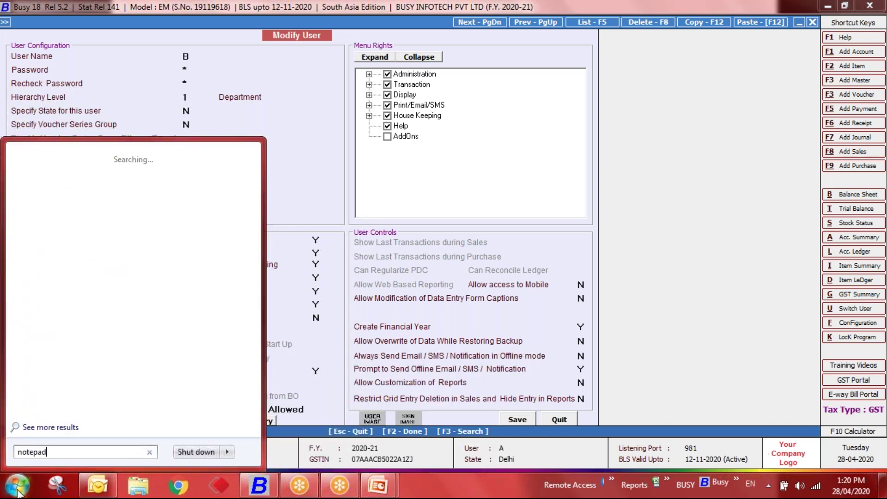
pyautogui.press('Return')
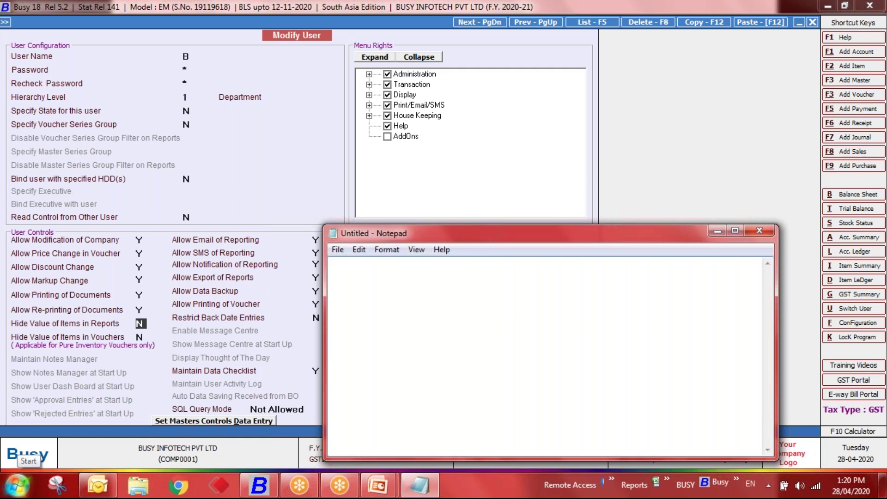
pyautogui.write('Locking on')
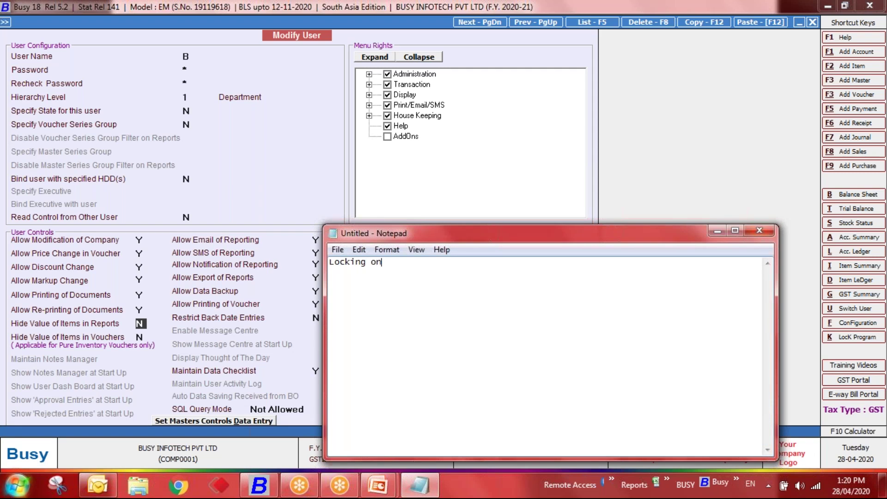
pyautogui.write(' Batch [Alt + D]')
pyautogui.press('Return')
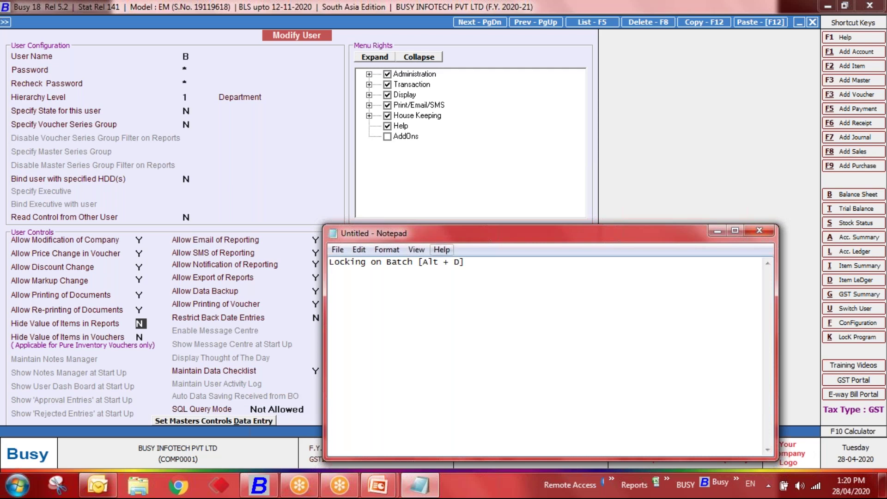
# Step: Minimize the Notepad note and switch to the PowerPoint slide show with the closing thank-you slide
pyautogui.moveTo(481, 246); pyautogui.dragTo(242, 200)
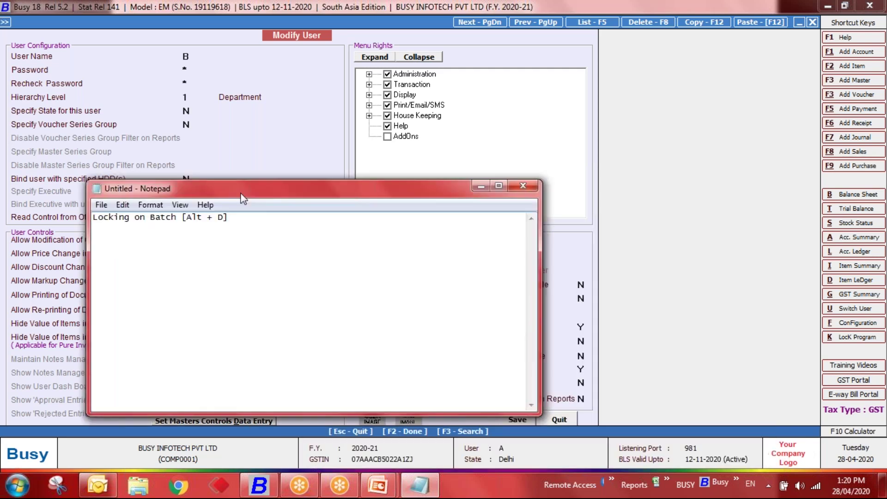
pyautogui.click(475, 183)
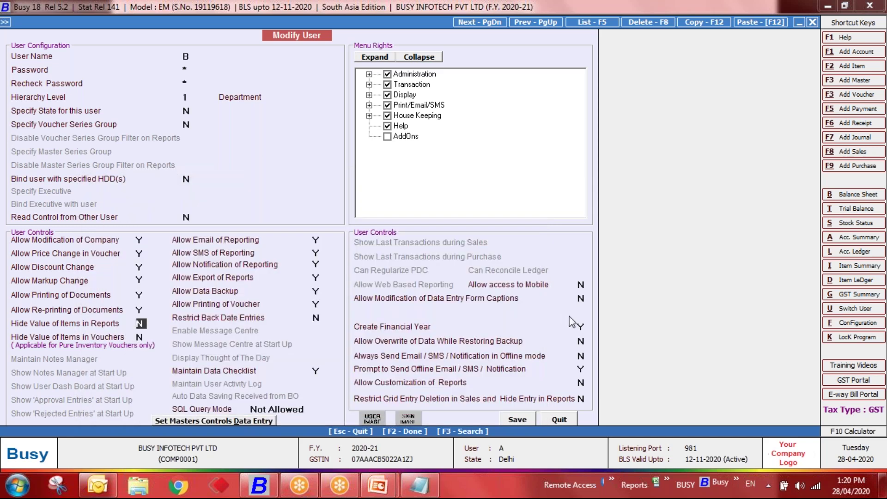
pyautogui.moveTo(379, 484)
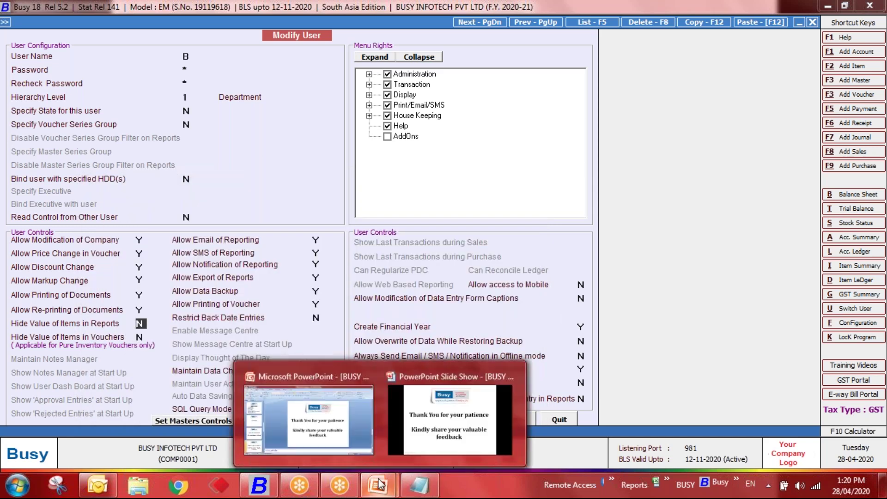
pyautogui.click(401, 439)
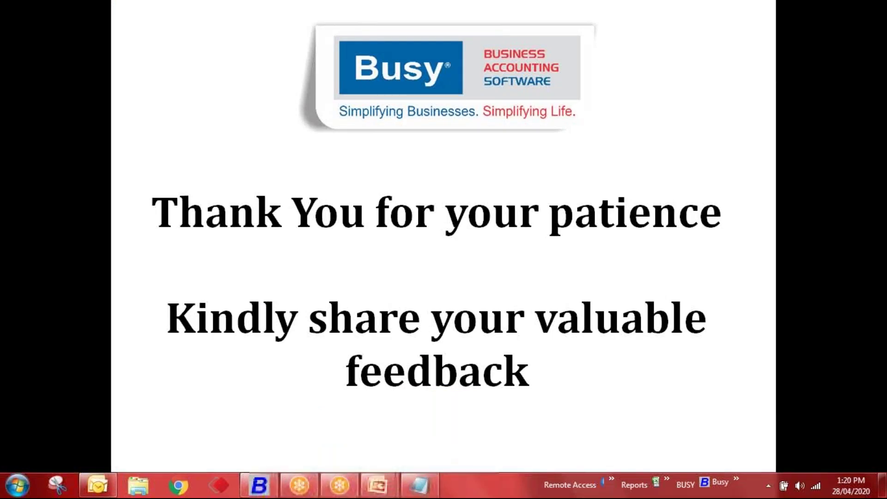